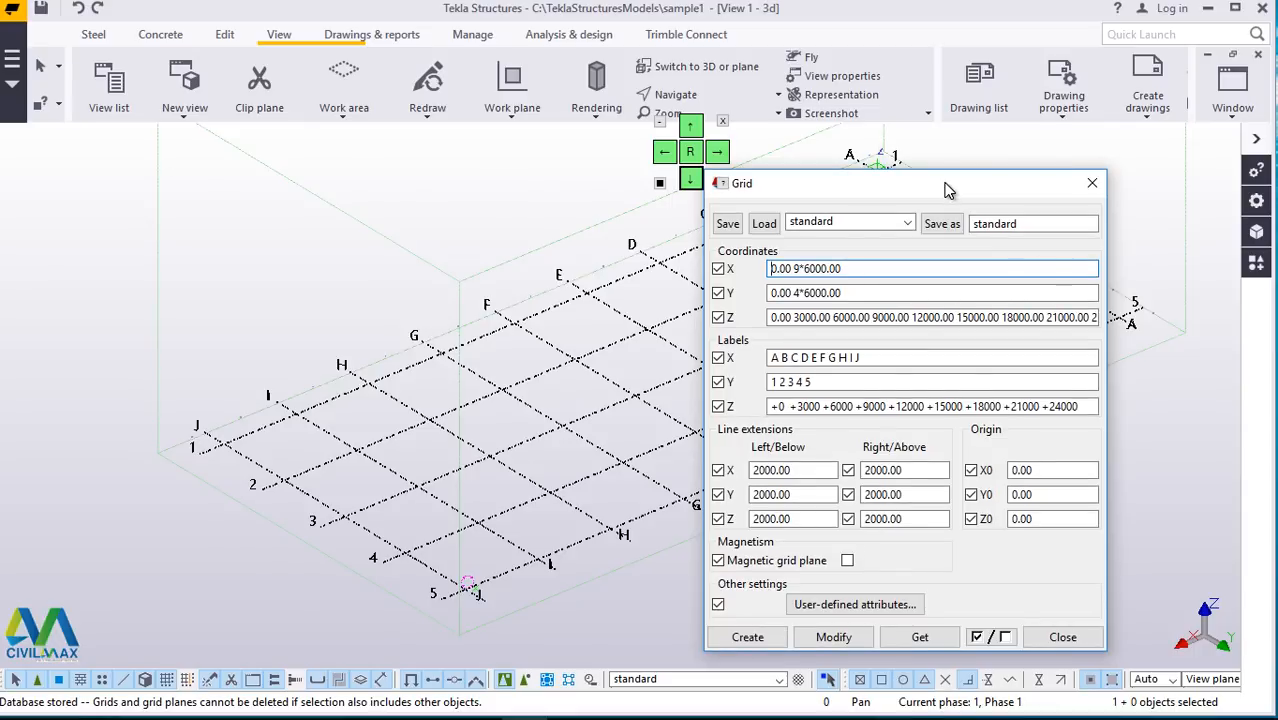
# Step: Examine the grid's coordinates and X labels against the grid lines in the 3D view, and close the grid settings
pyautogui.moveTo(948, 185); pyautogui.dragTo(960, 160)
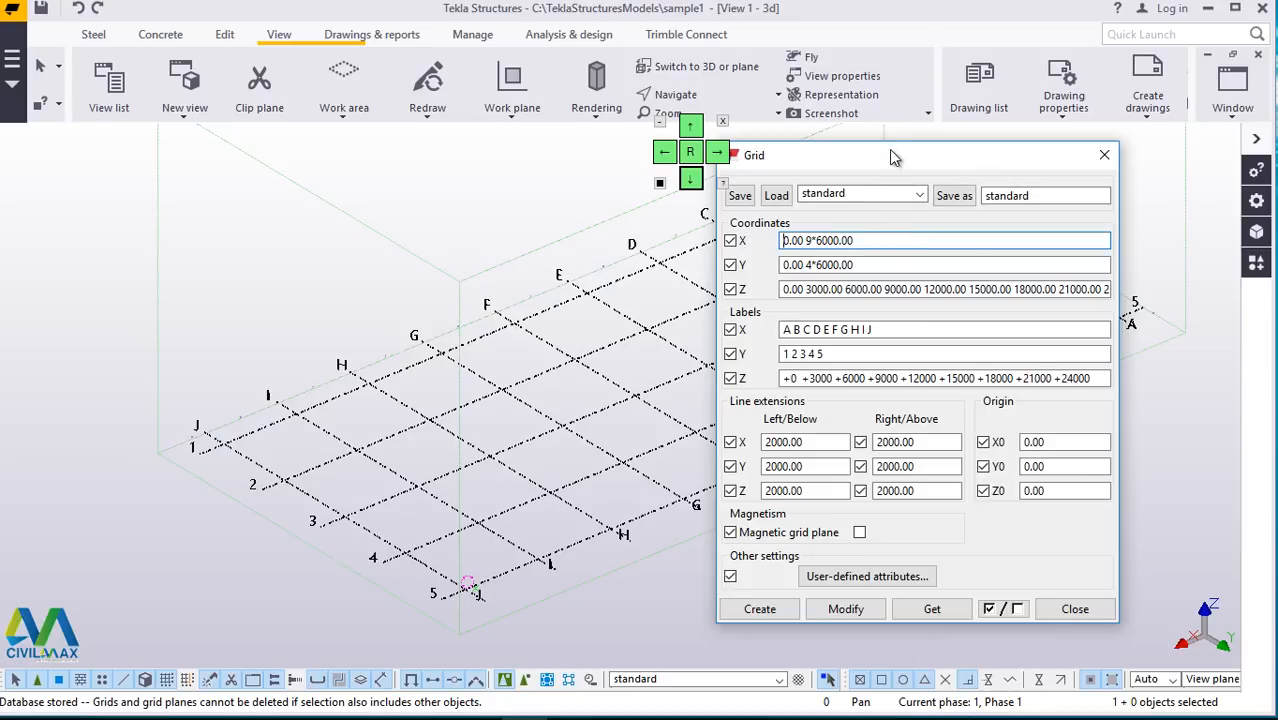
pyautogui.moveTo(890, 155)
pyautogui.mouseDown()
pyautogui.moveTo(870, 208)
pyautogui.moveTo(886, 208)
pyautogui.moveTo(905, 157)
pyautogui.mouseUp()
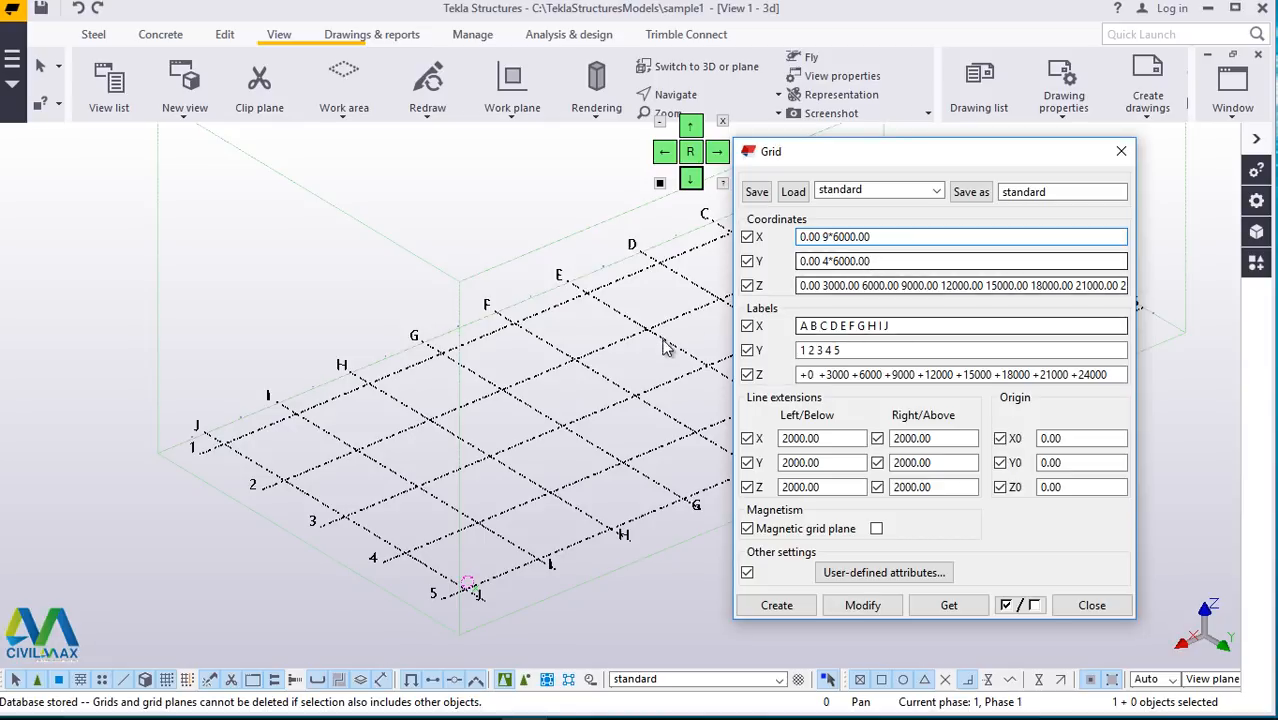
pyautogui.click(810, 285)
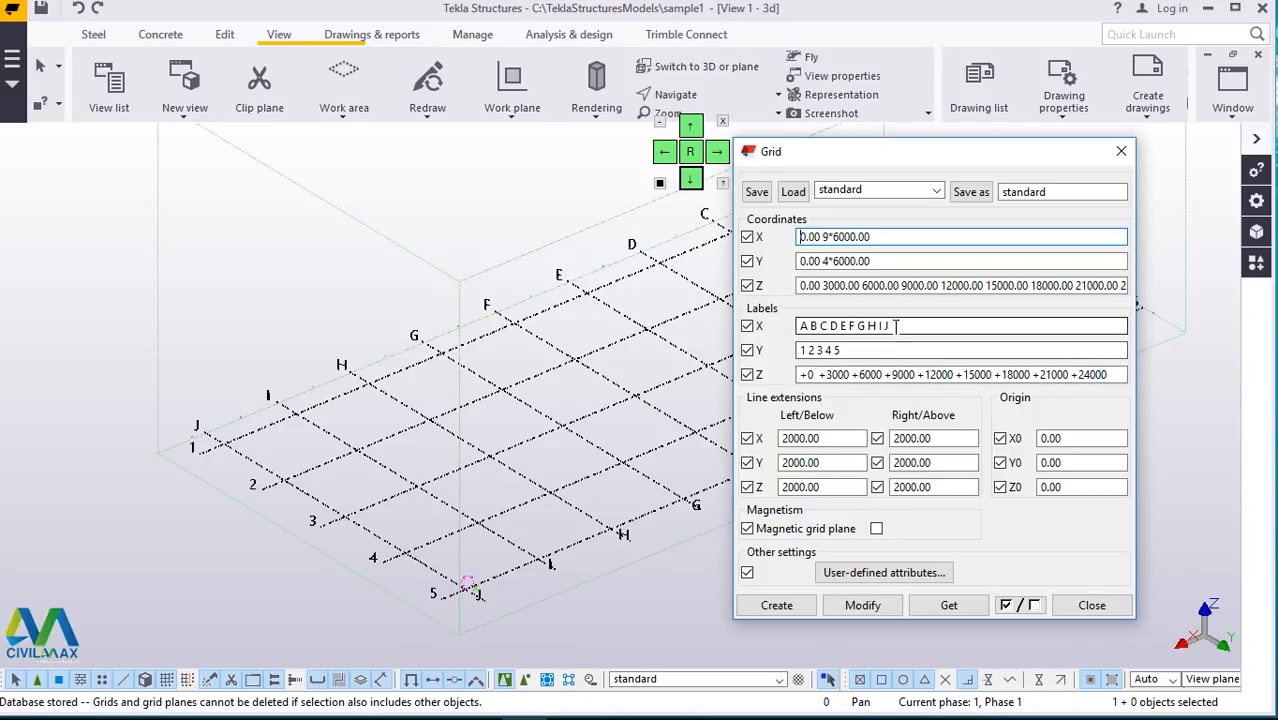
pyautogui.moveTo(893, 326); pyautogui.dragTo(796, 345)
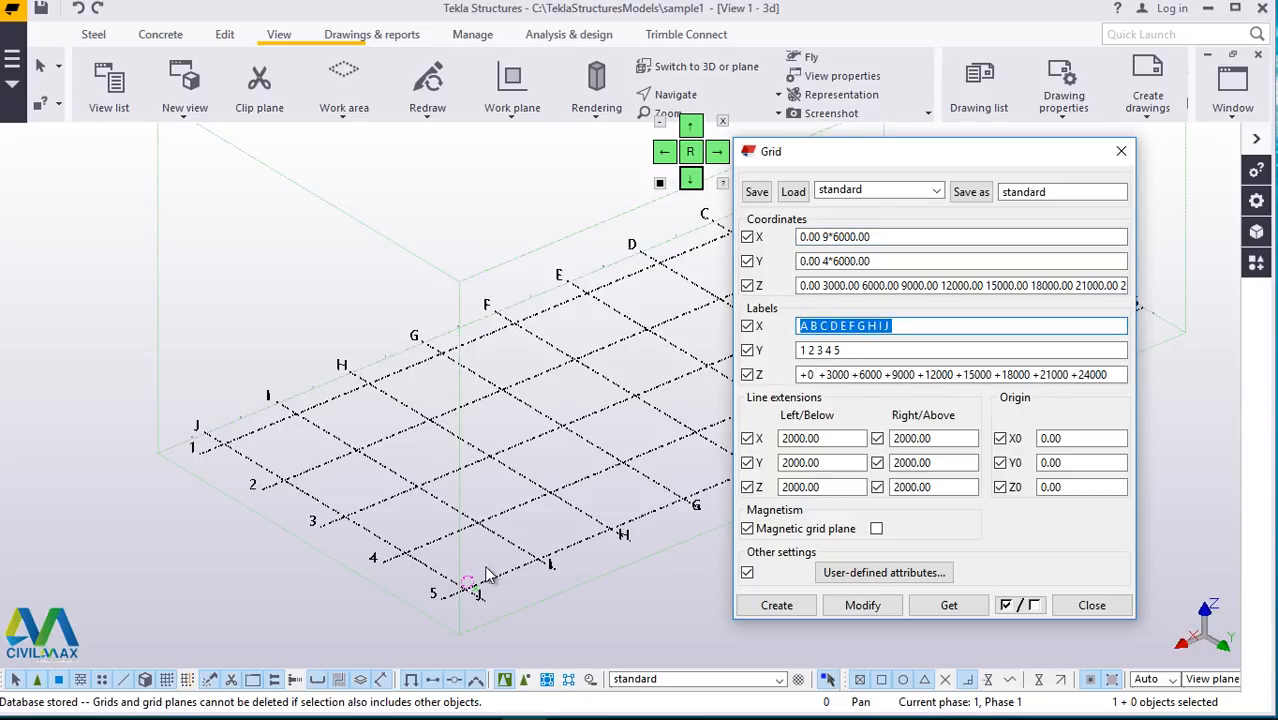
pyautogui.scroll(-3, 300, 515)
pyautogui.scroll(-2, 290, 490)
pyautogui.scroll(1, 438, 400)
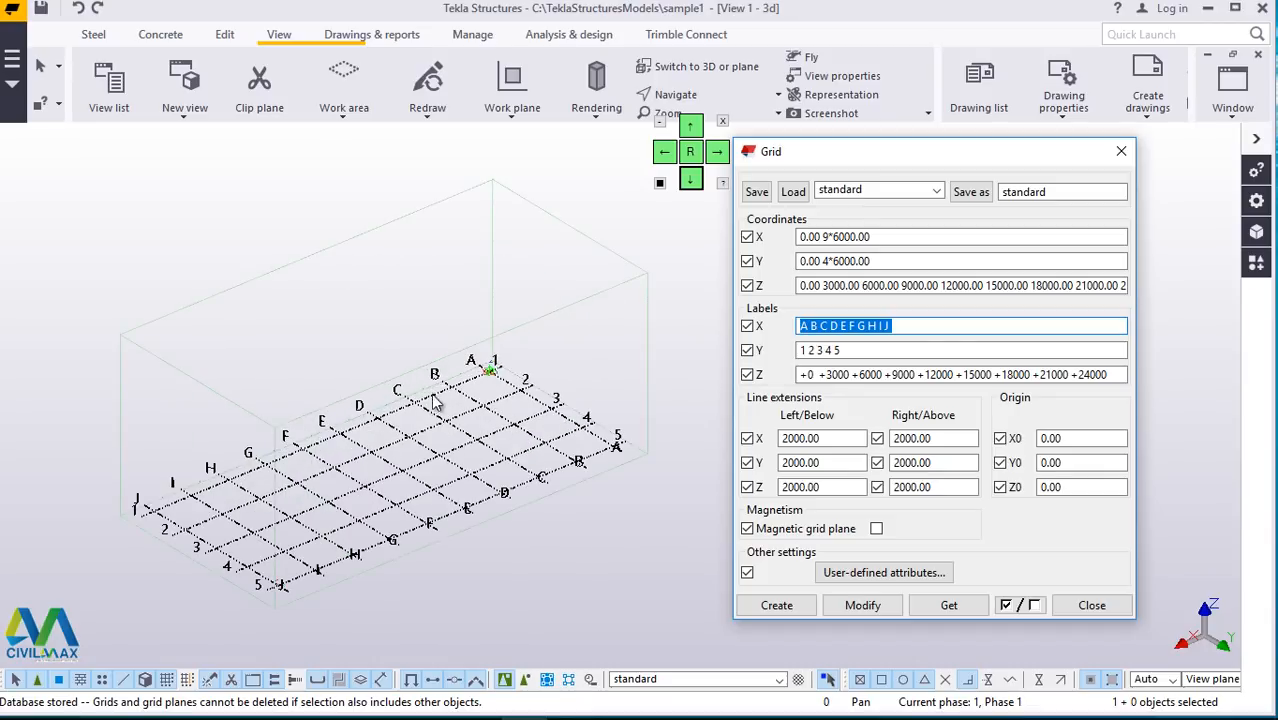
pyautogui.scroll(3, 480, 376)
pyautogui.scroll(-2, 525, 358)
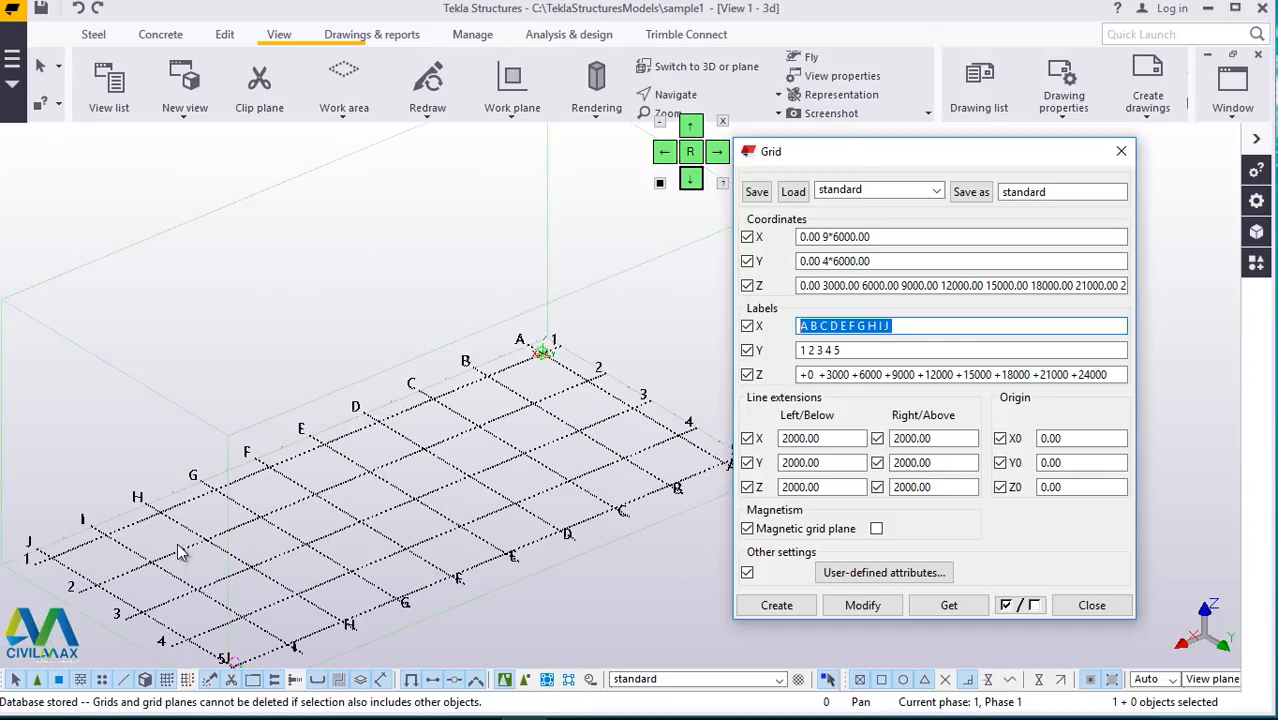
pyautogui.scroll(-1, 545, 350)
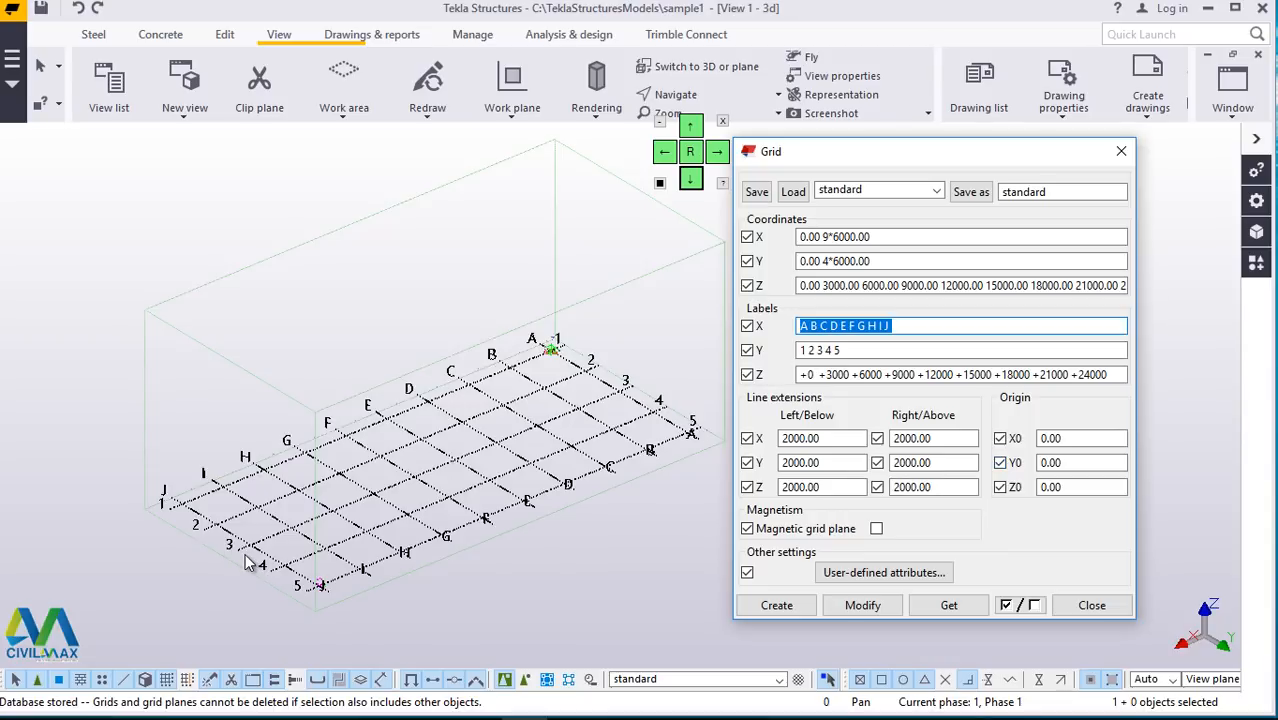
pyautogui.scroll(1, 207, 547)
pyautogui.scroll(4, 195, 530)
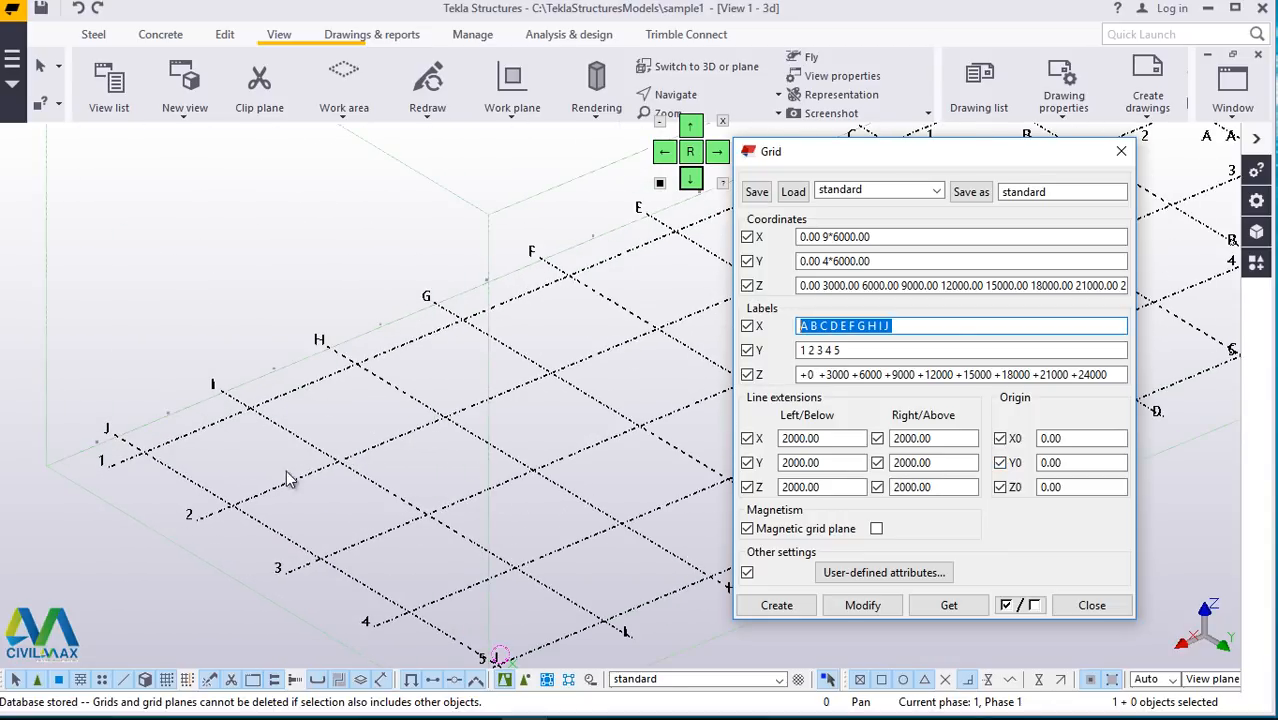
pyautogui.click(1121, 153)
# Step: Place a concrete pad footing at the intersection of grid lines J and 1, expanding the work area to include it
pyautogui.scroll(-3, 505, 430)
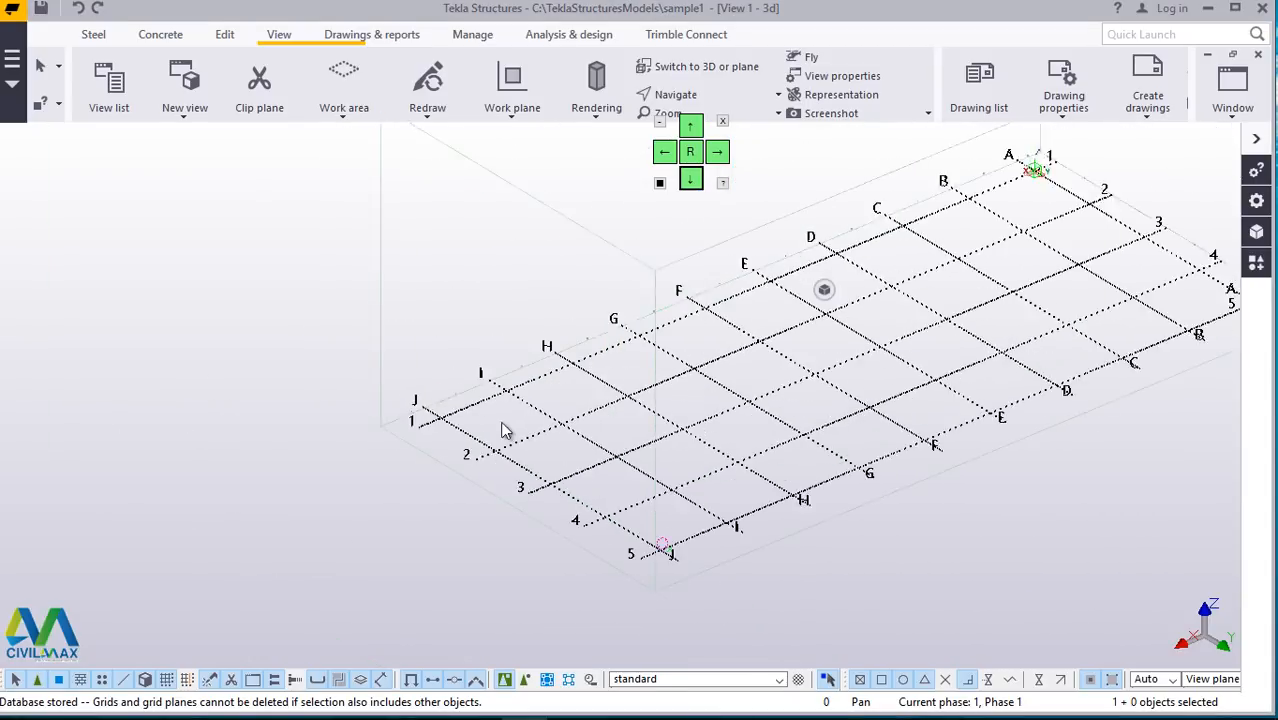
pyautogui.scroll(4, 505, 430)
pyautogui.click(157, 38)
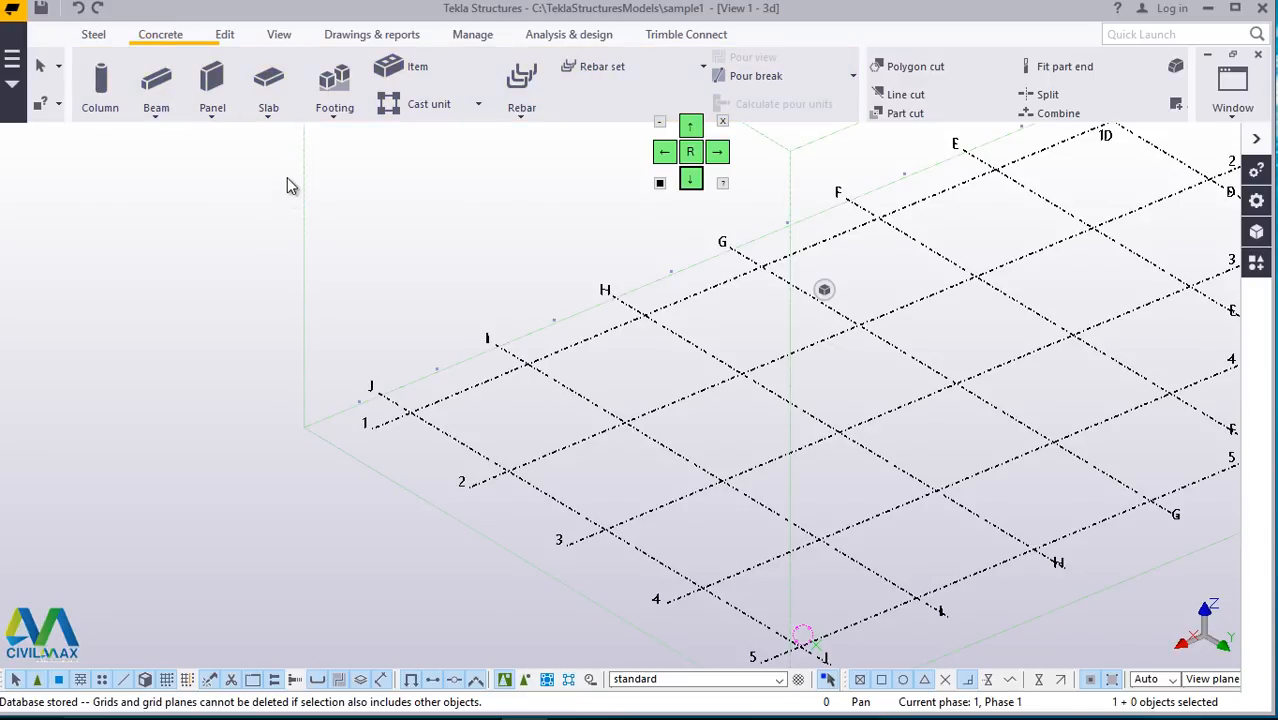
pyautogui.click(337, 121)
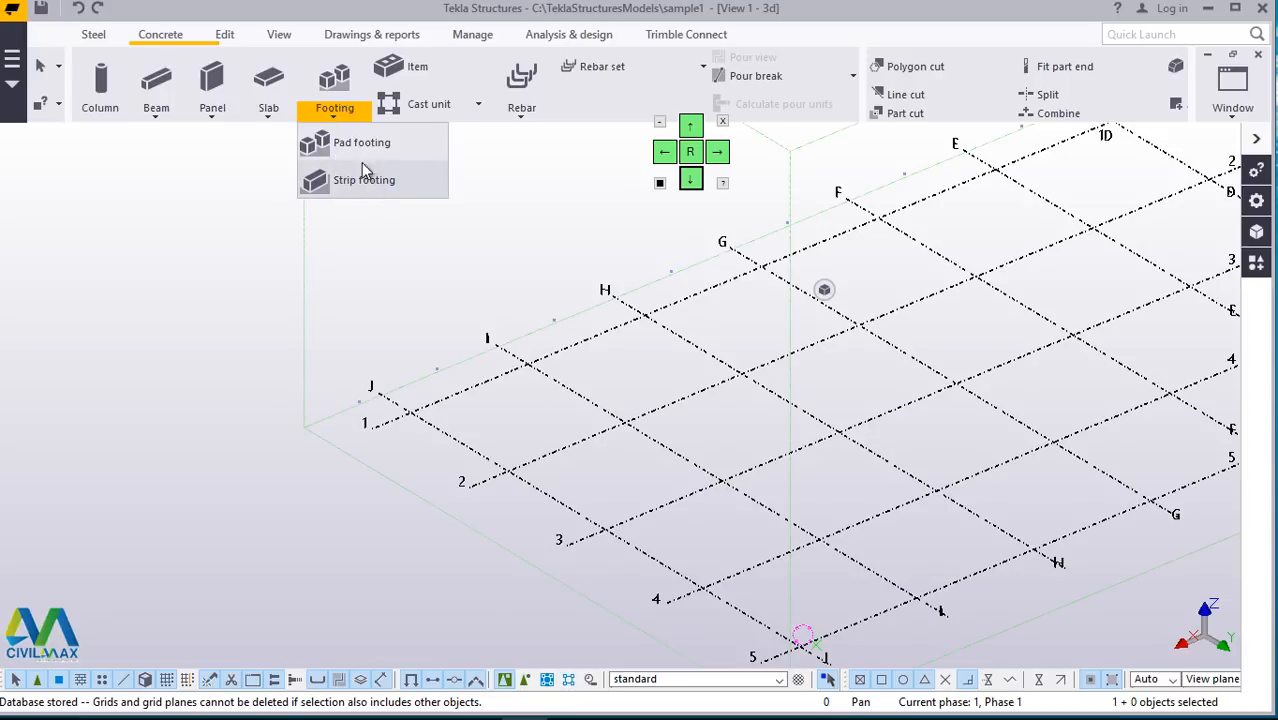
pyautogui.click(348, 140)
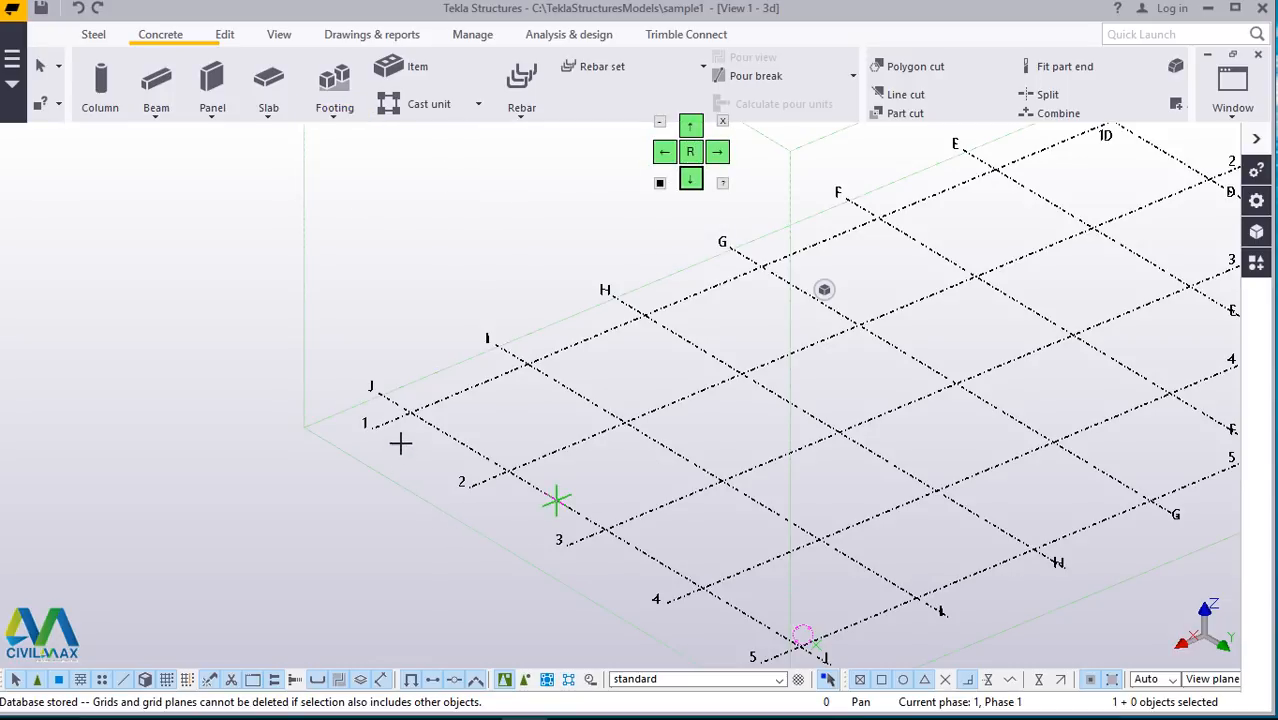
pyautogui.scroll(3, 405, 410)
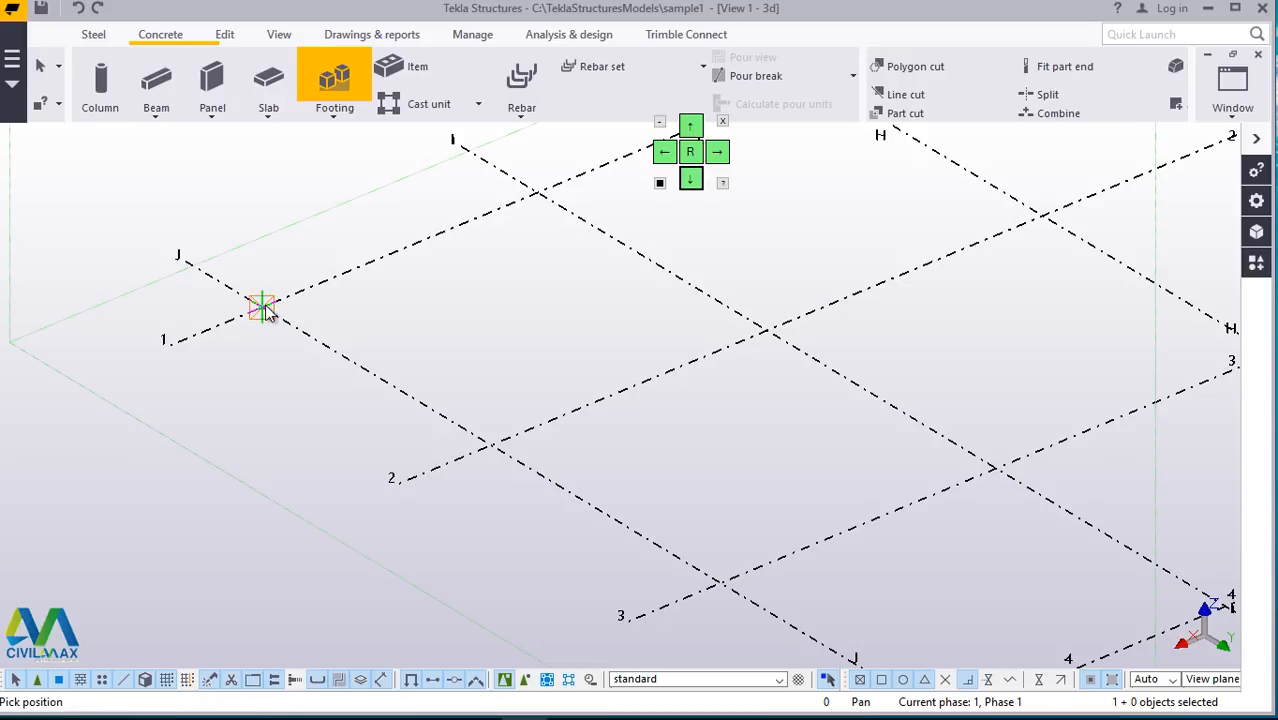
pyautogui.click(262, 308)
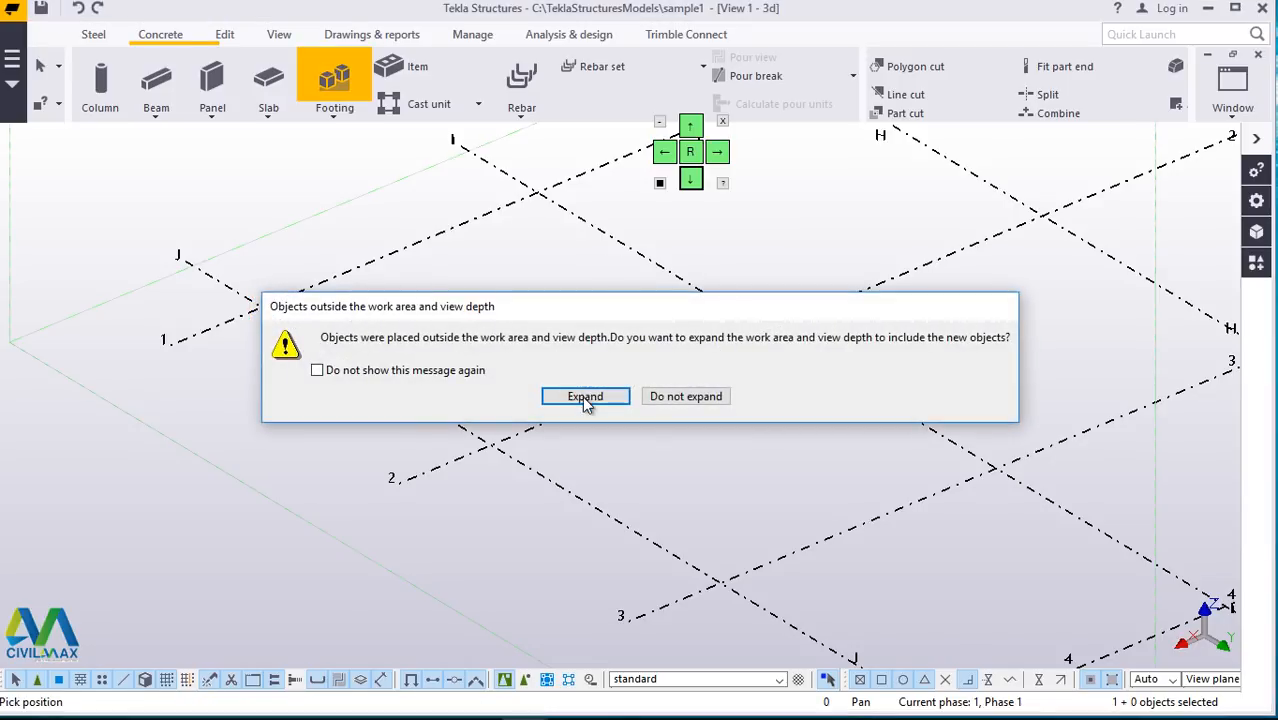
pyautogui.click(585, 397)
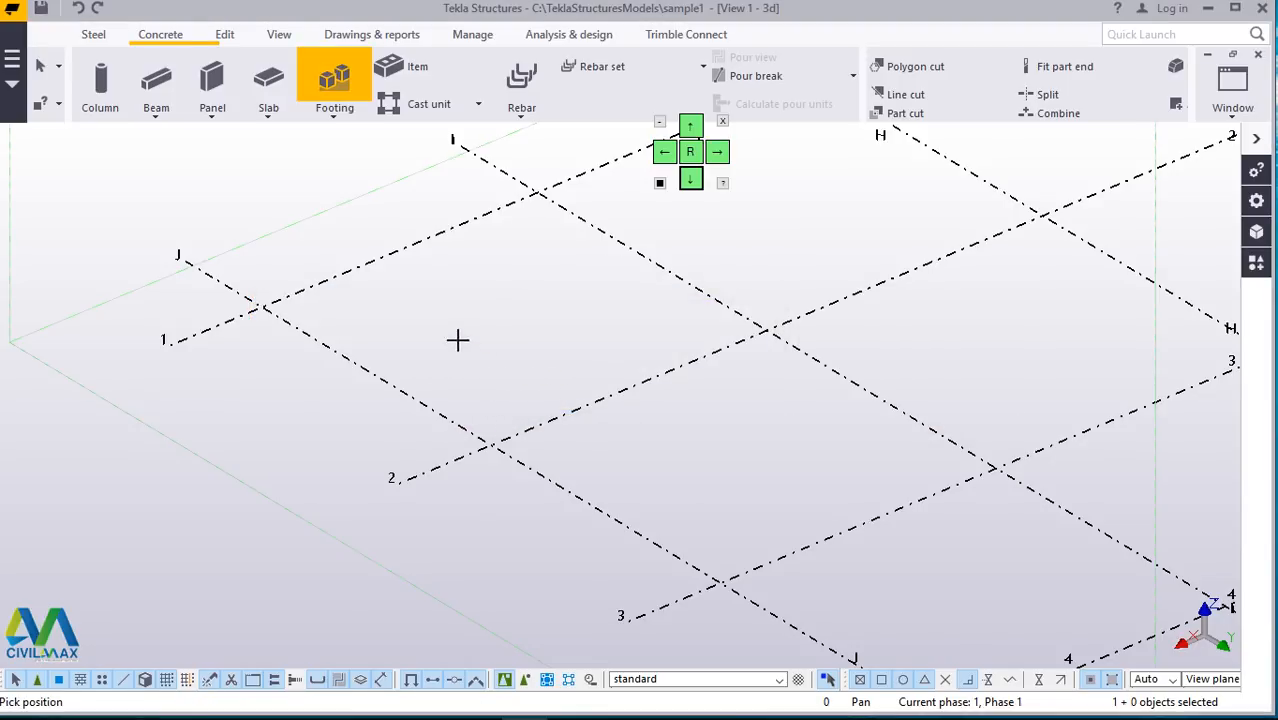
pyautogui.rightClick(405, 402)
pyautogui.click(467, 416)
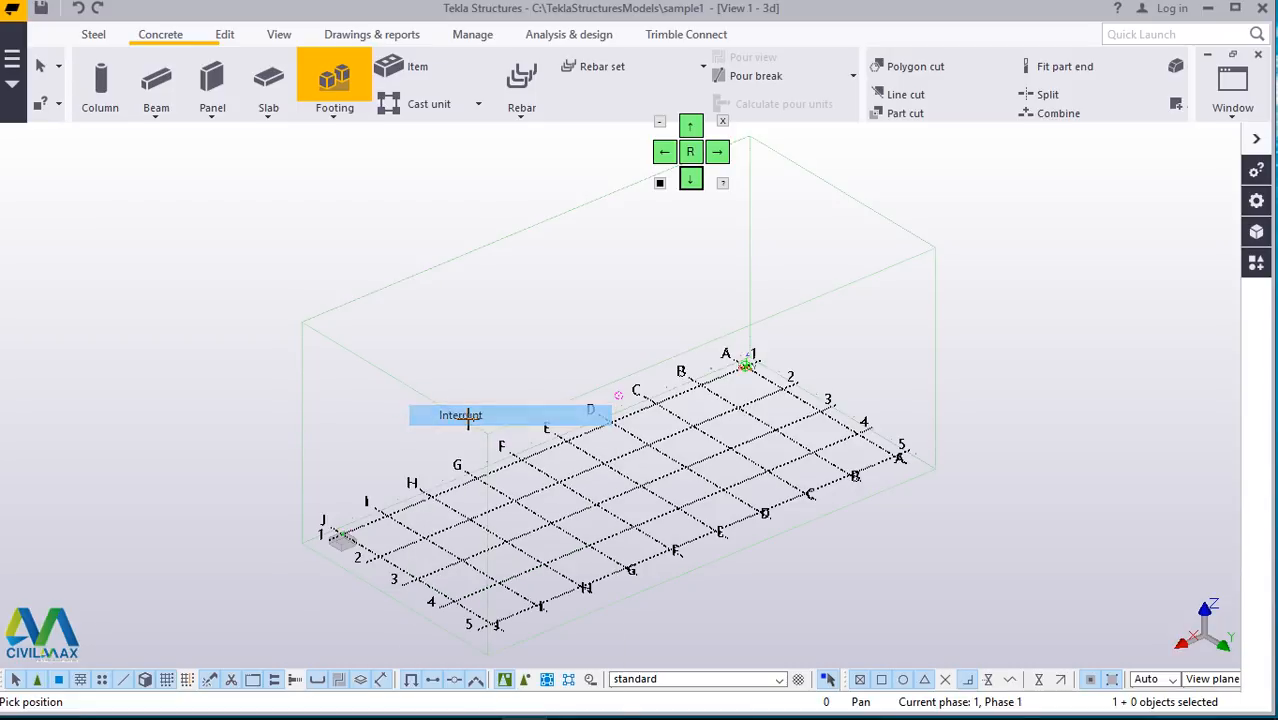
# Step: Switch the parts in the 3D view to opaque rendering so the pad footing appears solid
pyautogui.scroll(5, 335, 550)
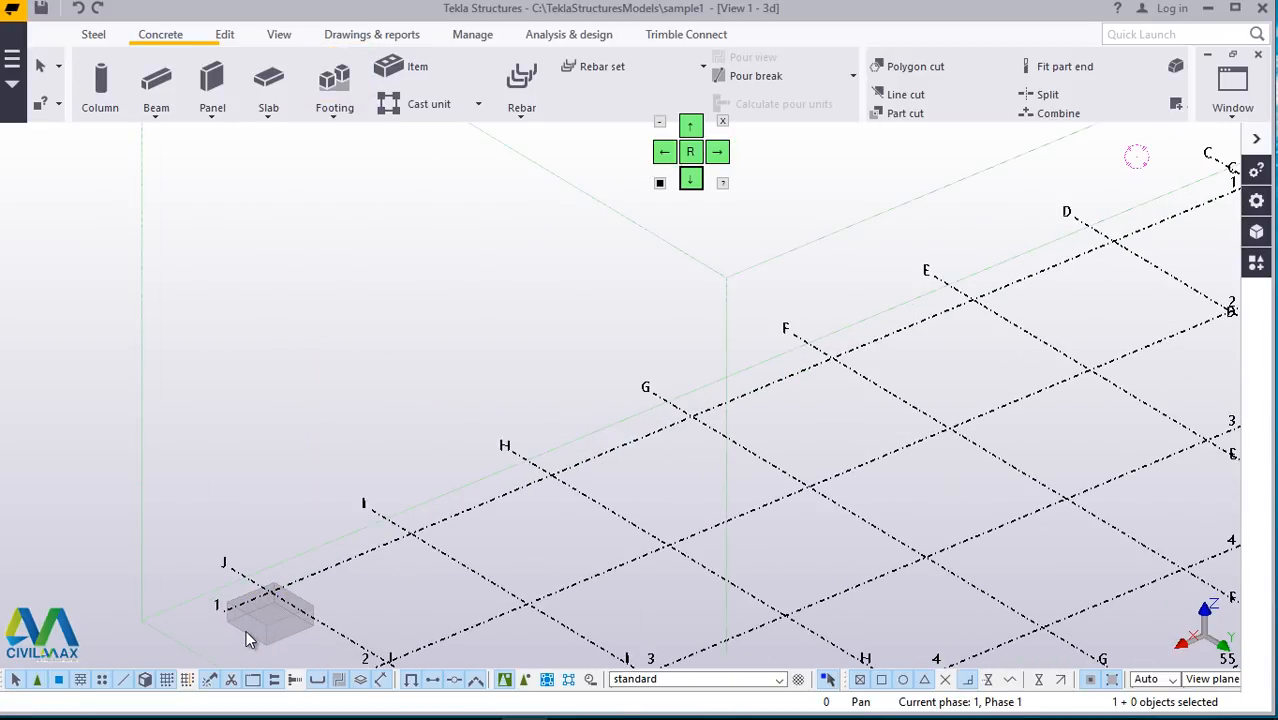
pyautogui.scroll(6, 248, 625)
pyautogui.scroll(-2, 738, 270)
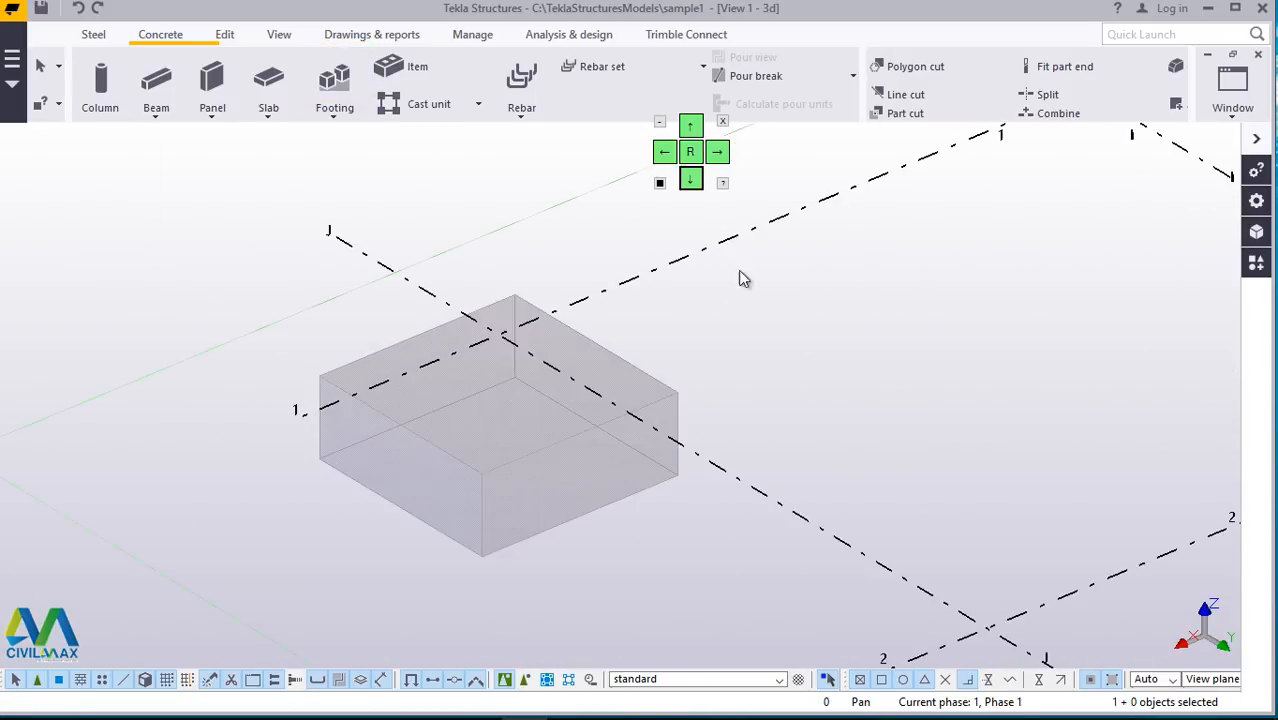
pyautogui.scroll(-1, 755, 354)
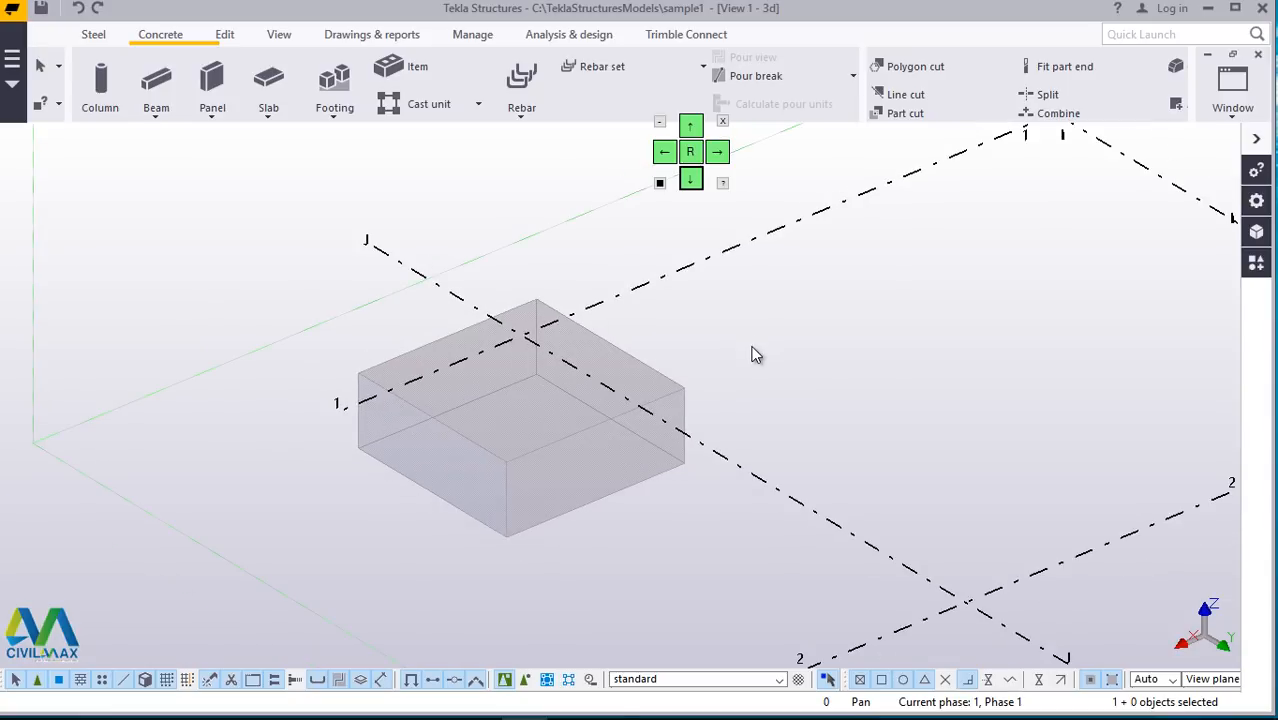
pyautogui.hotkey('ctrl', '4')
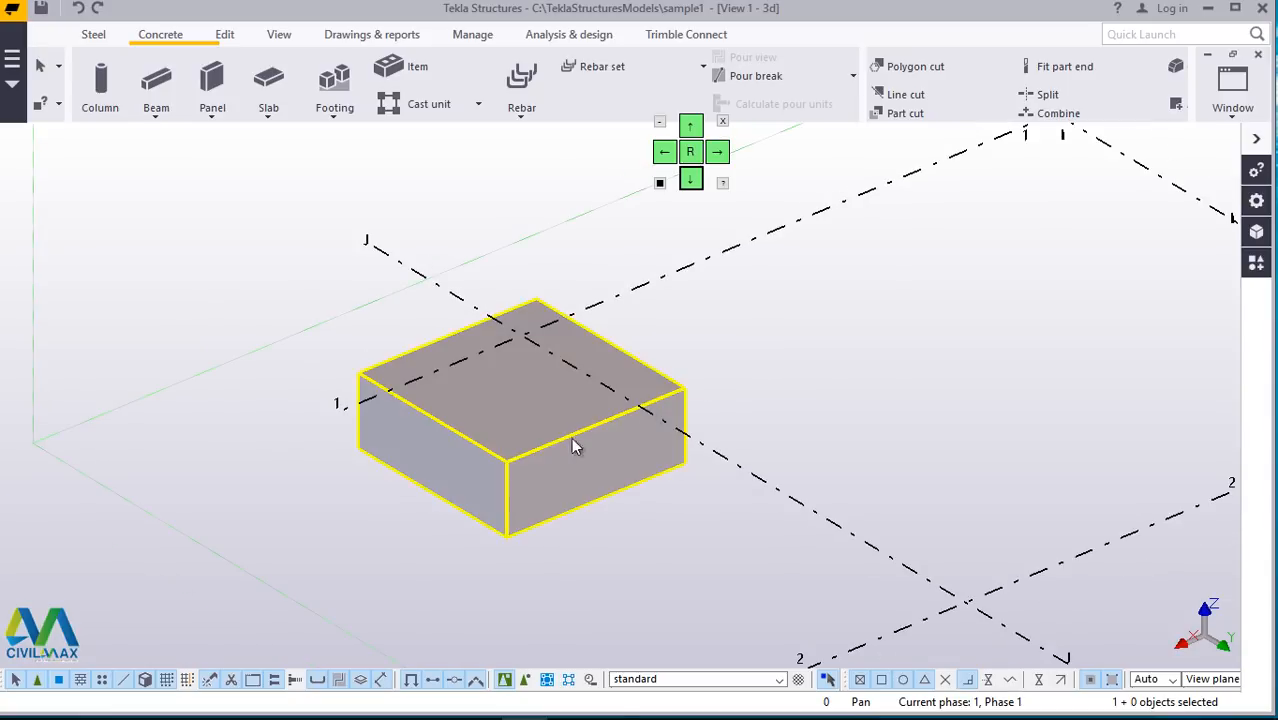
pyautogui.scroll(1, 560, 450)
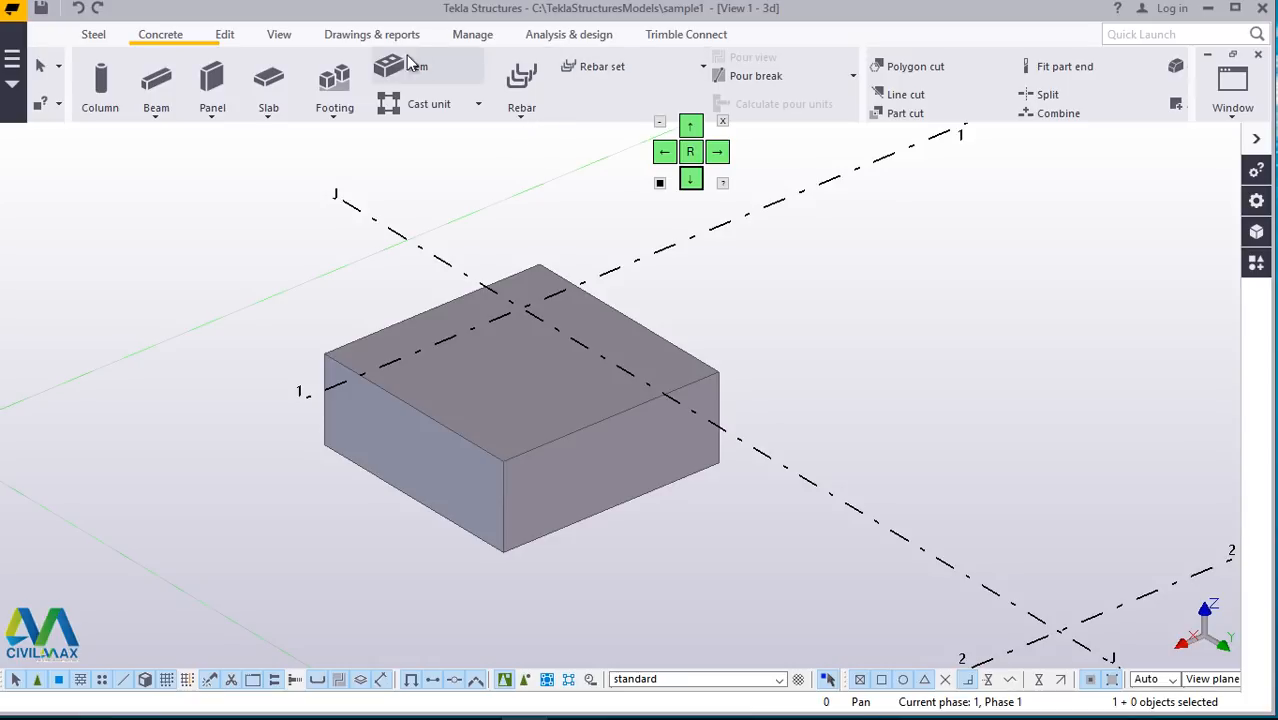
# Step: Set the view's rotation point on the top face of the pad footing and end the command
pyautogui.click(279, 36)
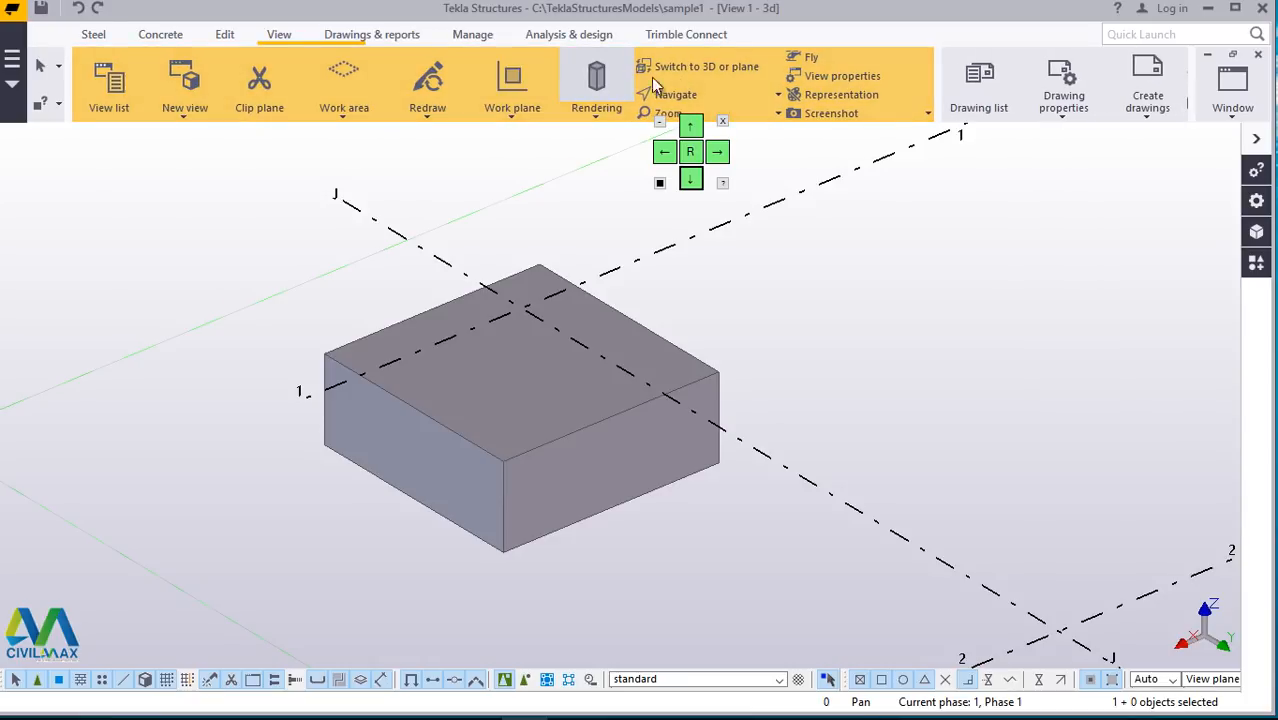
pyautogui.click(695, 92)
pyautogui.click(728, 125)
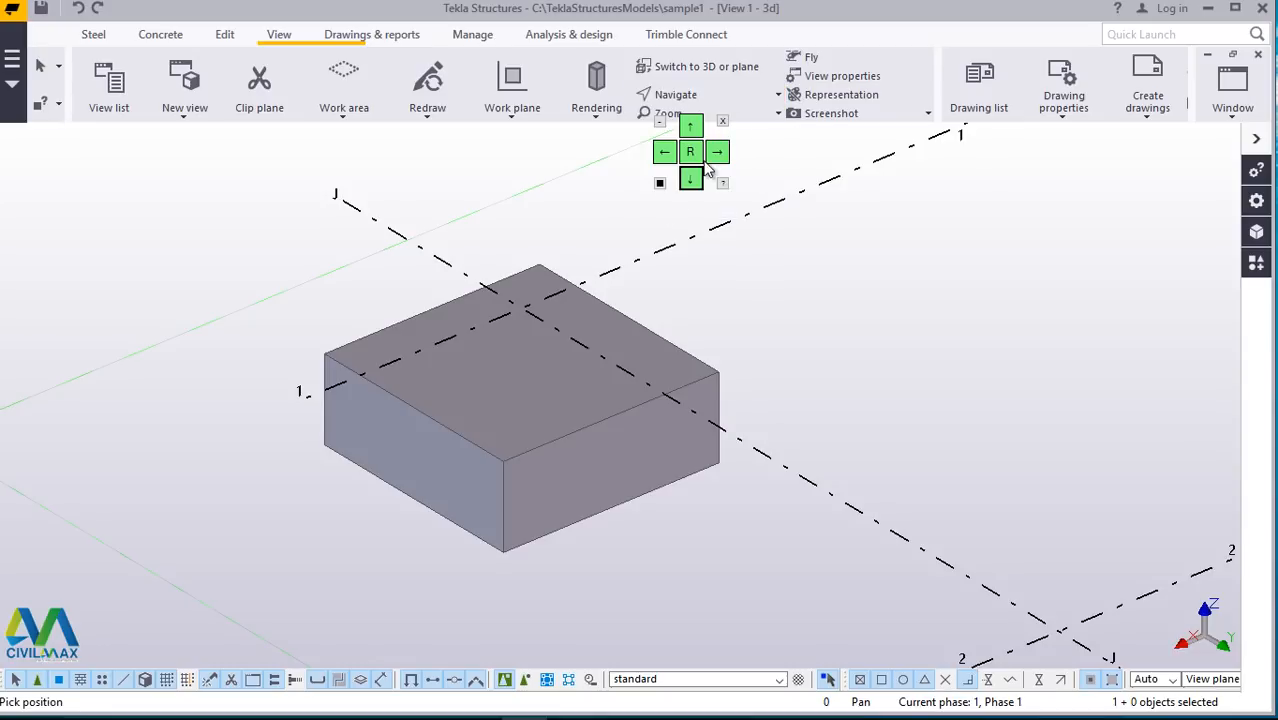
pyautogui.click(565, 392)
pyautogui.moveTo(565, 413)
pyautogui.mouseDown()
pyautogui.moveTo(568, 260)
pyautogui.moveTo(551, 414)
pyautogui.moveTo(442, 399)
pyautogui.moveTo(673, 328)
pyautogui.moveTo(602, 374)
pyautogui.moveTo(591, 408)
pyautogui.mouseUp()
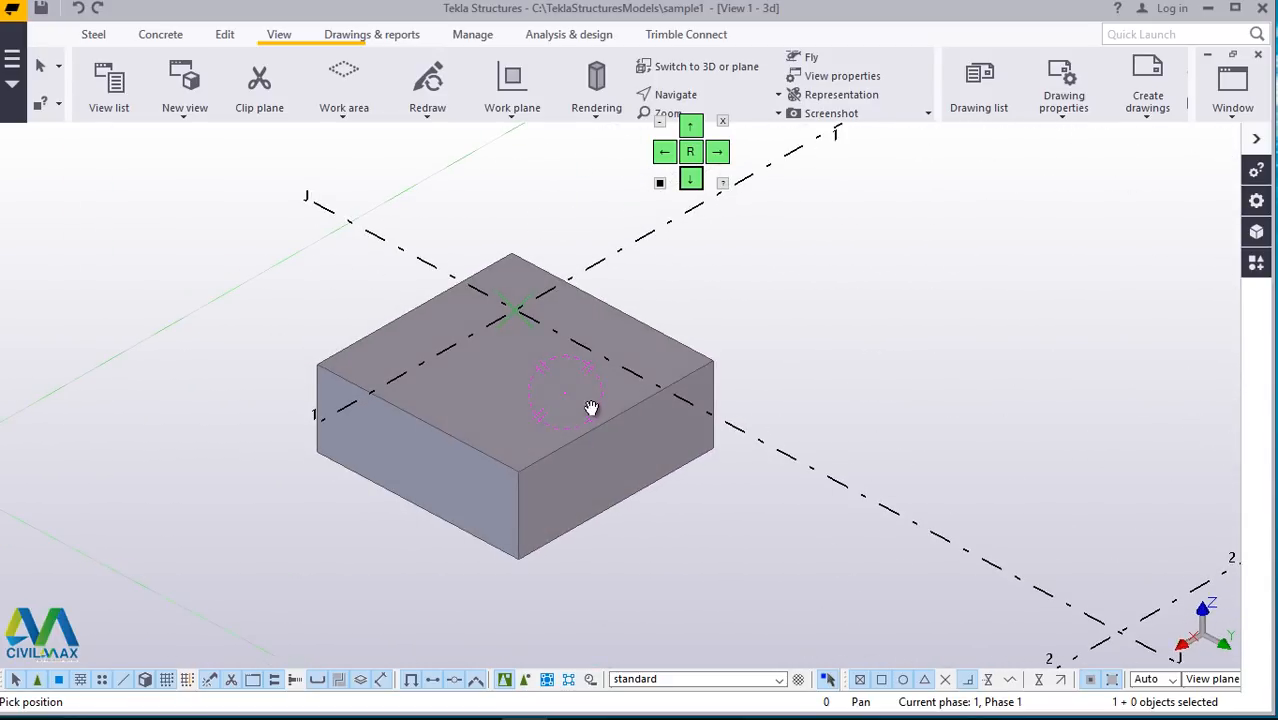
pyautogui.rightClick(519, 218)
pyautogui.click(556, 216)
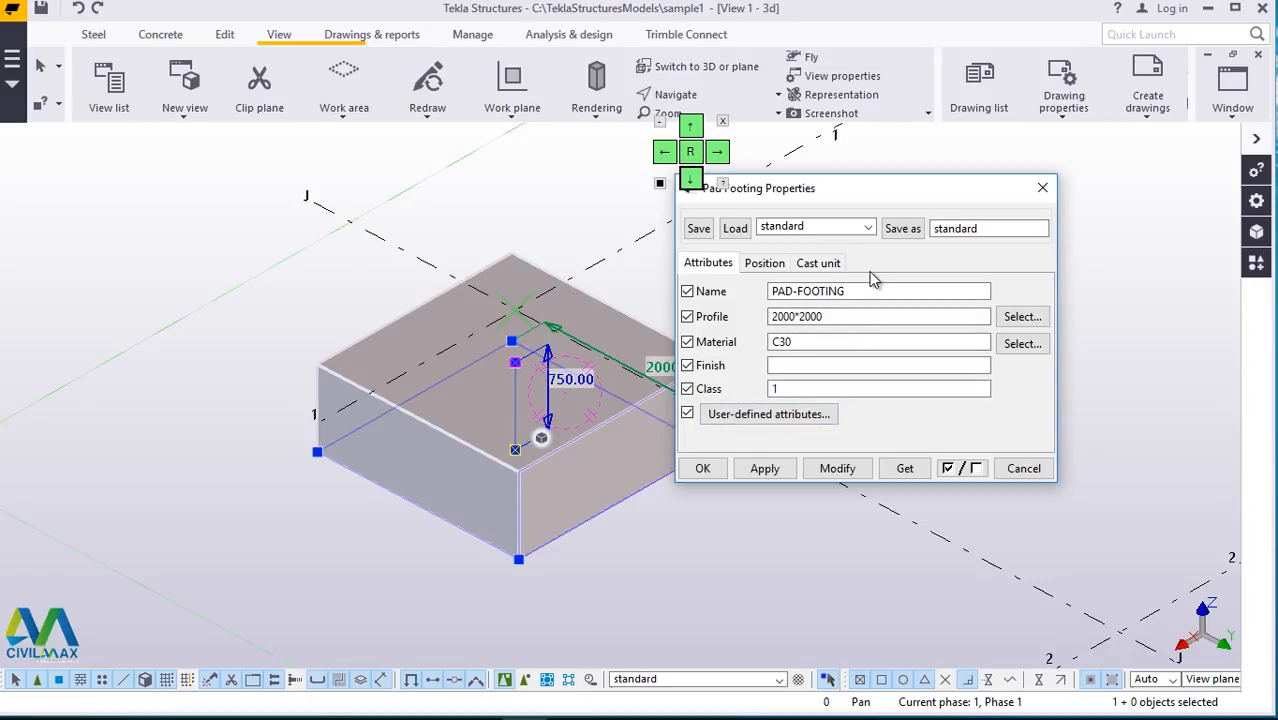
# Step: Review the pad footing's attributes, position settings and top and bottom levels against its dimensions, and accept the properties
pyautogui.click(1042, 188)
pyautogui.moveTo(582, 532)
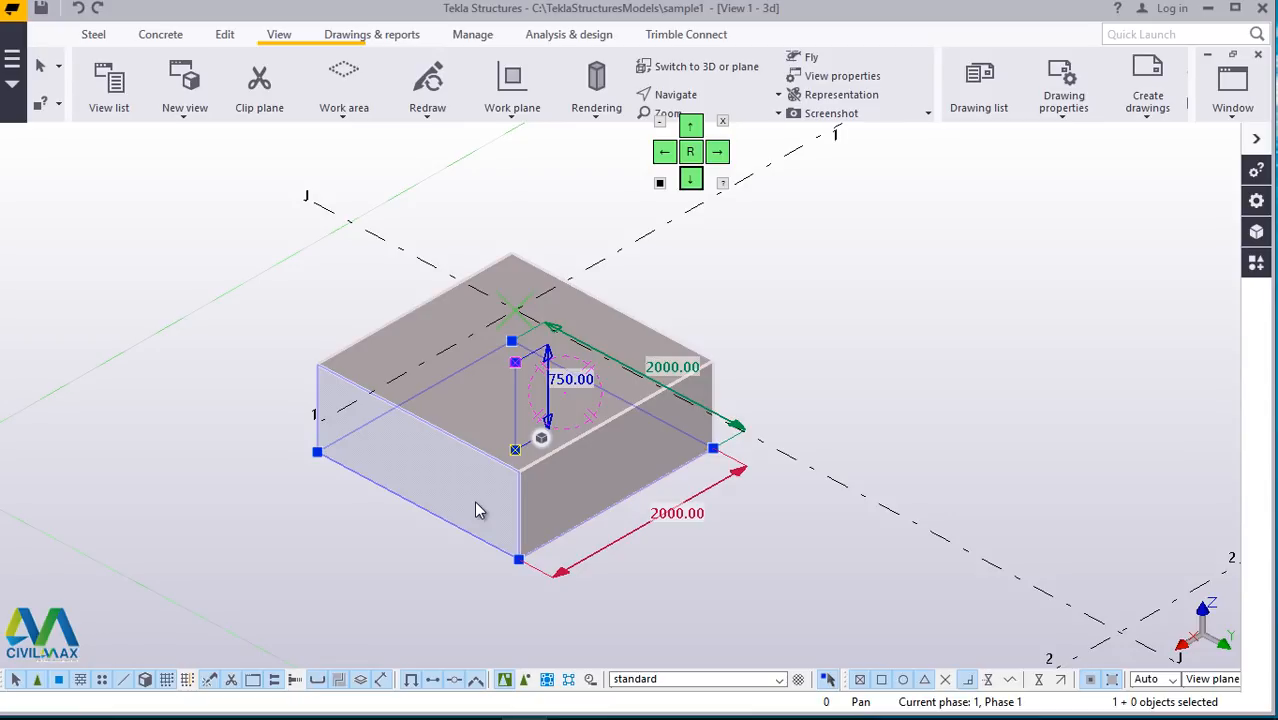
pyautogui.doubleClick(594, 482)
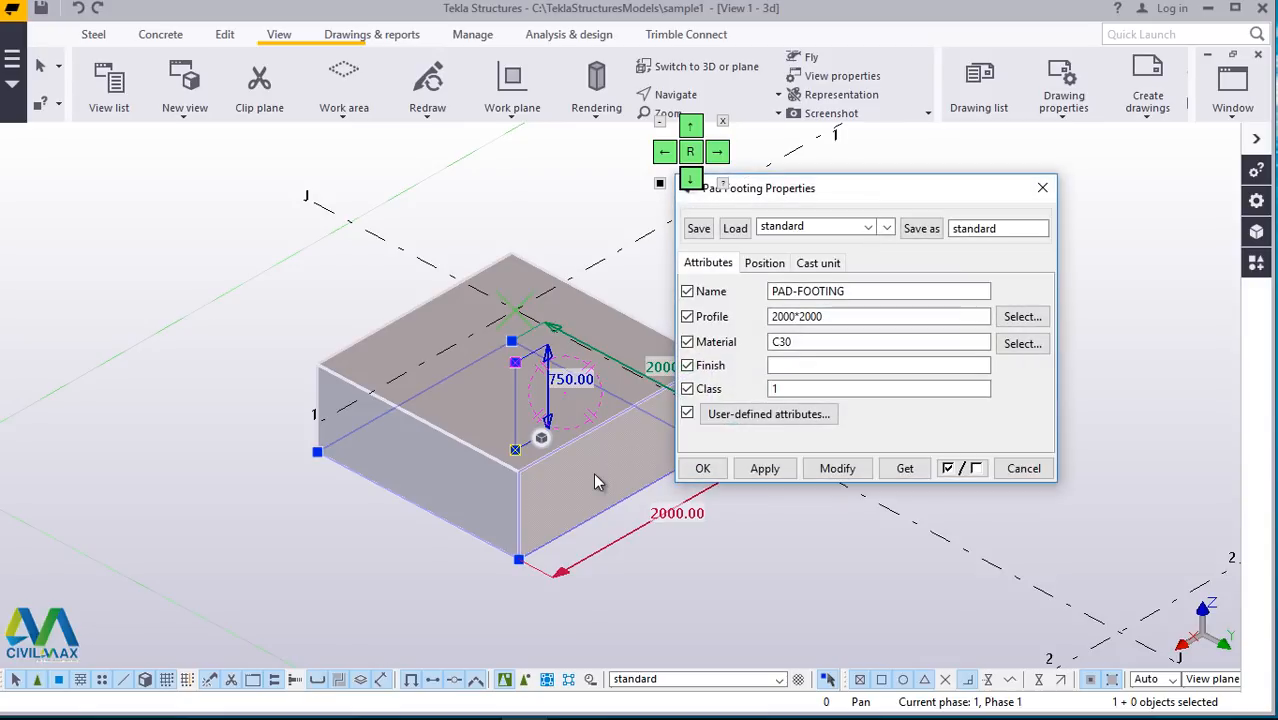
pyautogui.moveTo(865, 190); pyautogui.dragTo(918, 227)
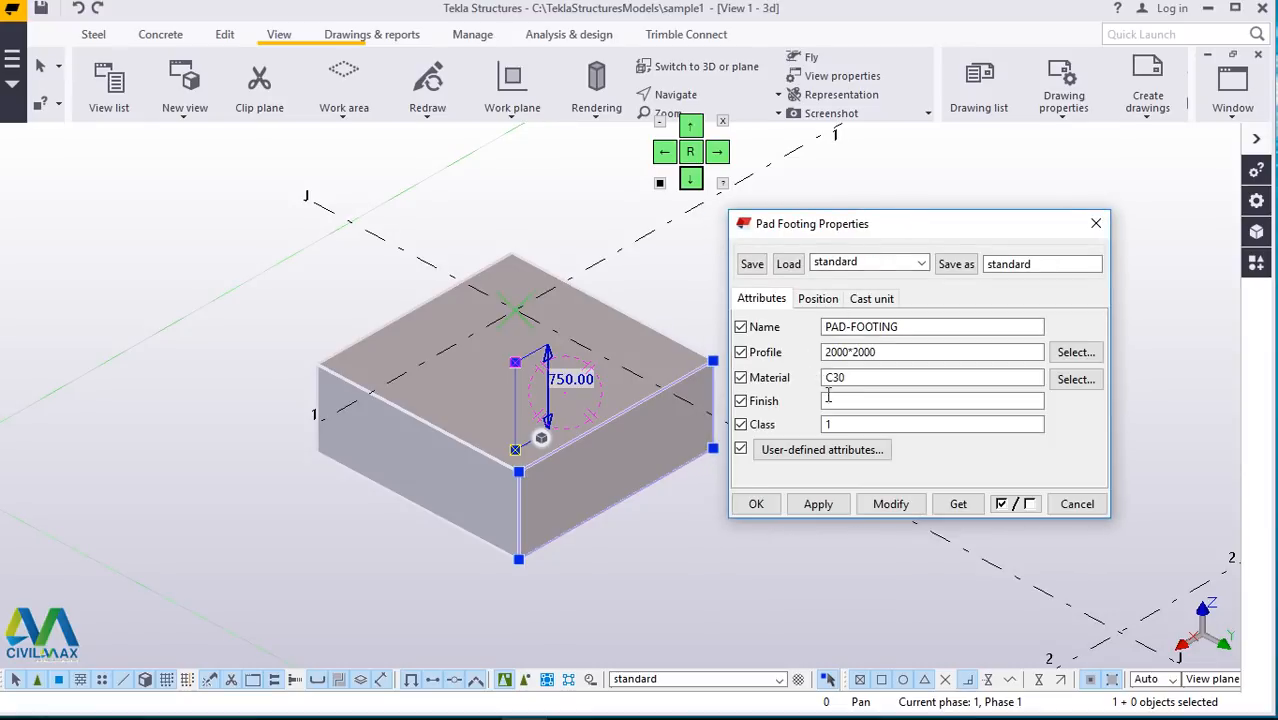
pyautogui.moveTo(913, 245); pyautogui.dragTo(891, 329)
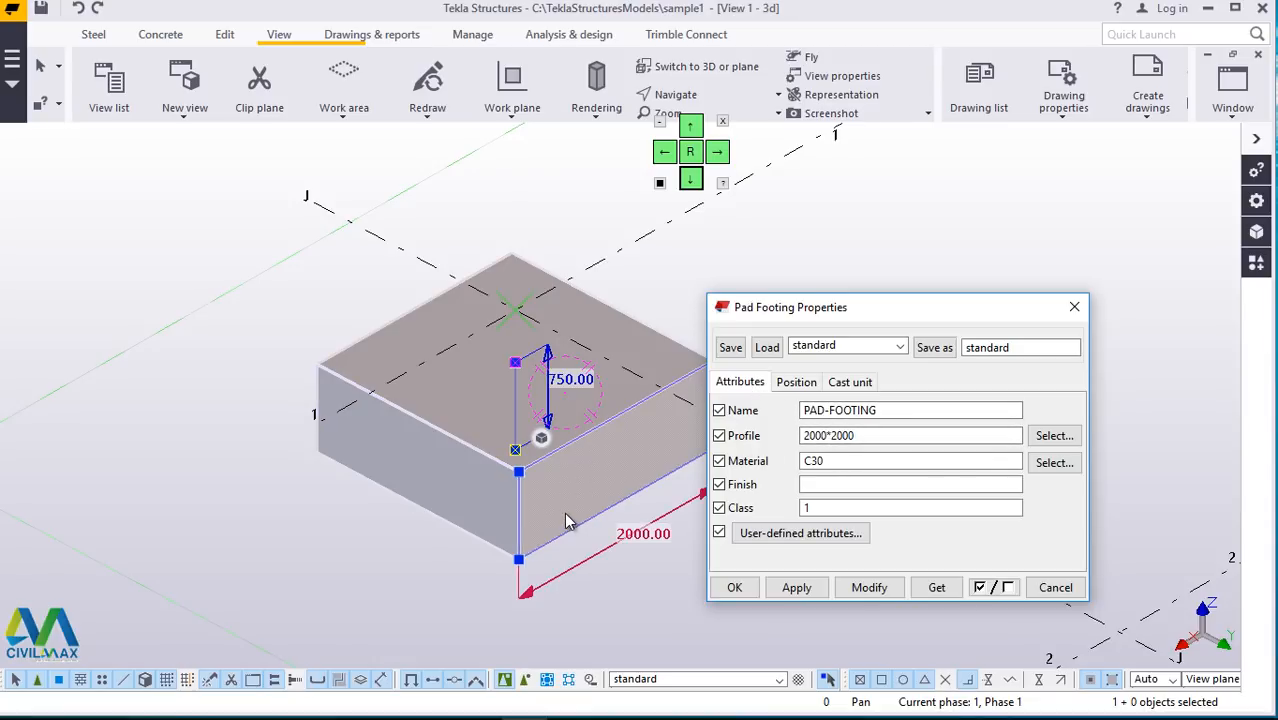
pyautogui.click(798, 384)
pyautogui.click(855, 550)
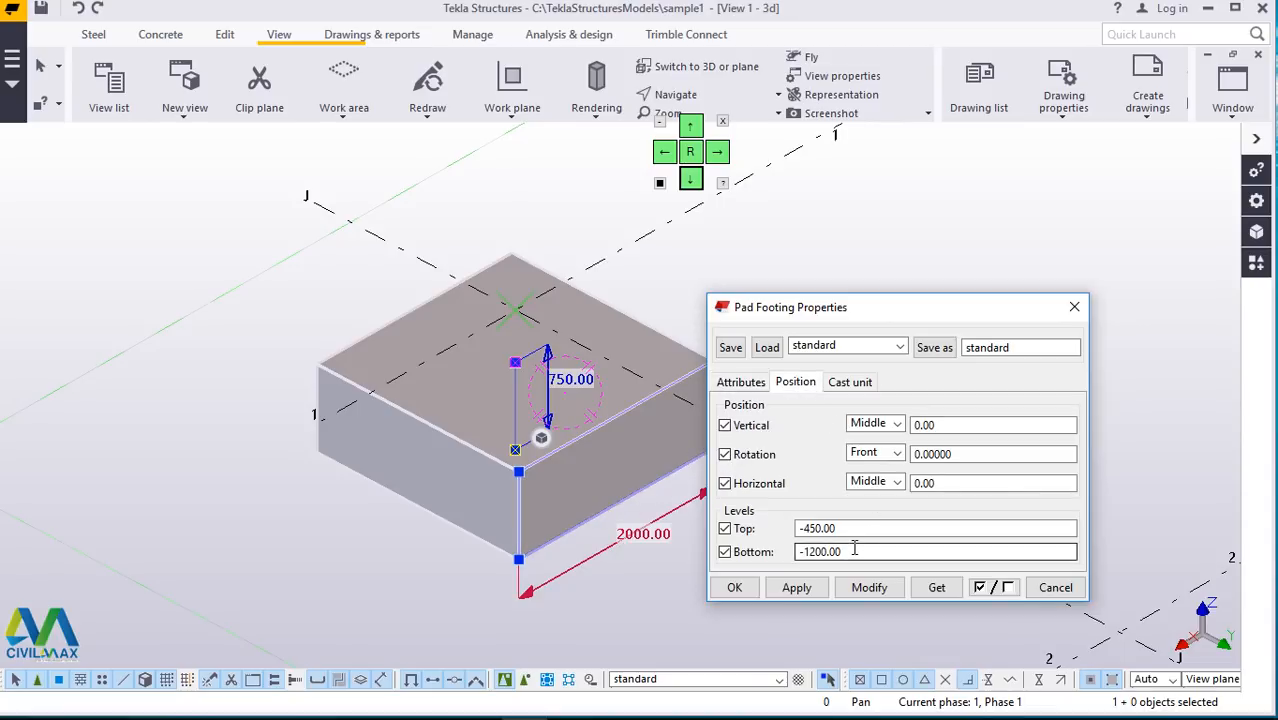
pyautogui.click(521, 538)
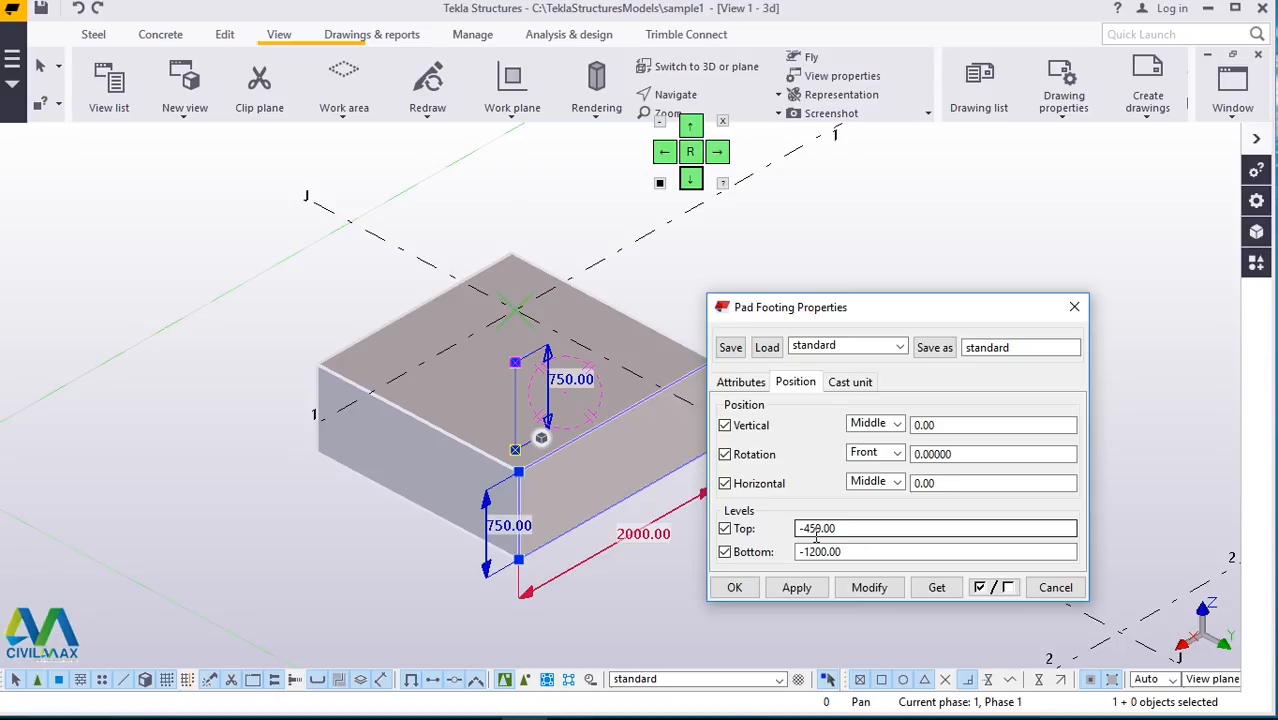
pyautogui.click(793, 591)
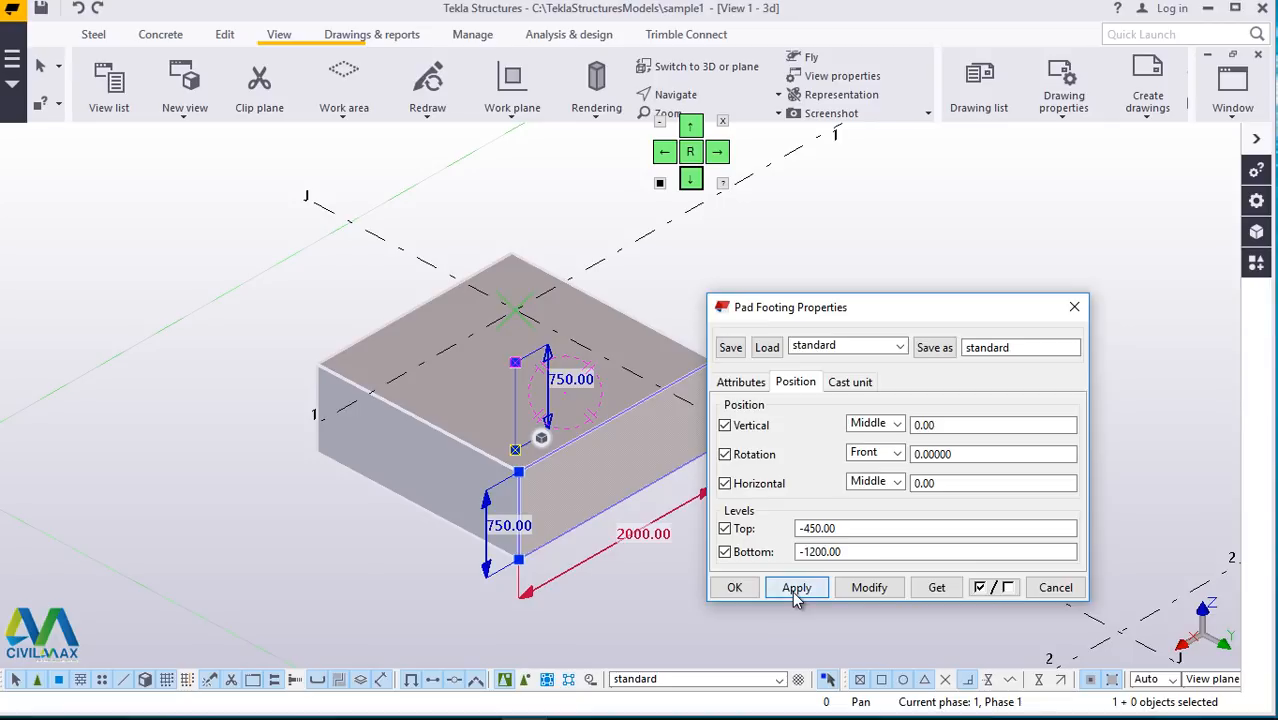
pyautogui.click(738, 591)
pyautogui.click(930, 252)
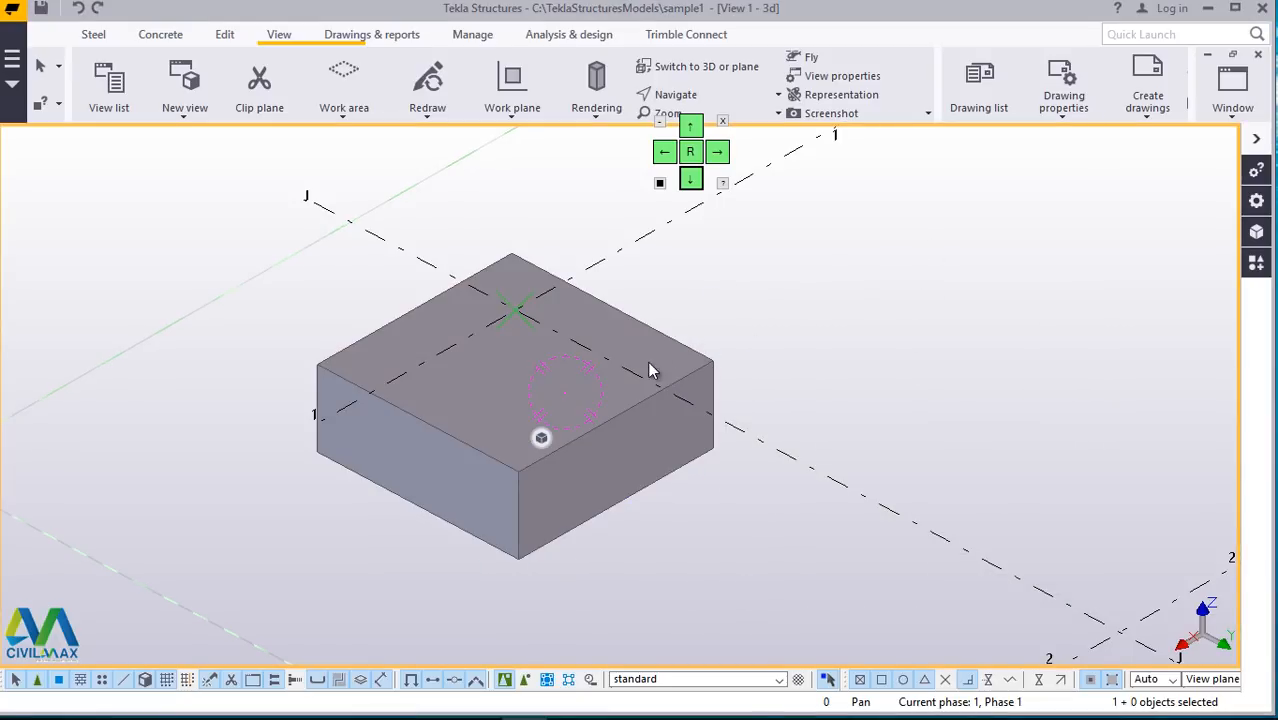
pyautogui.scroll(-2, 456, 402)
pyautogui.scroll(-5, 455, 400)
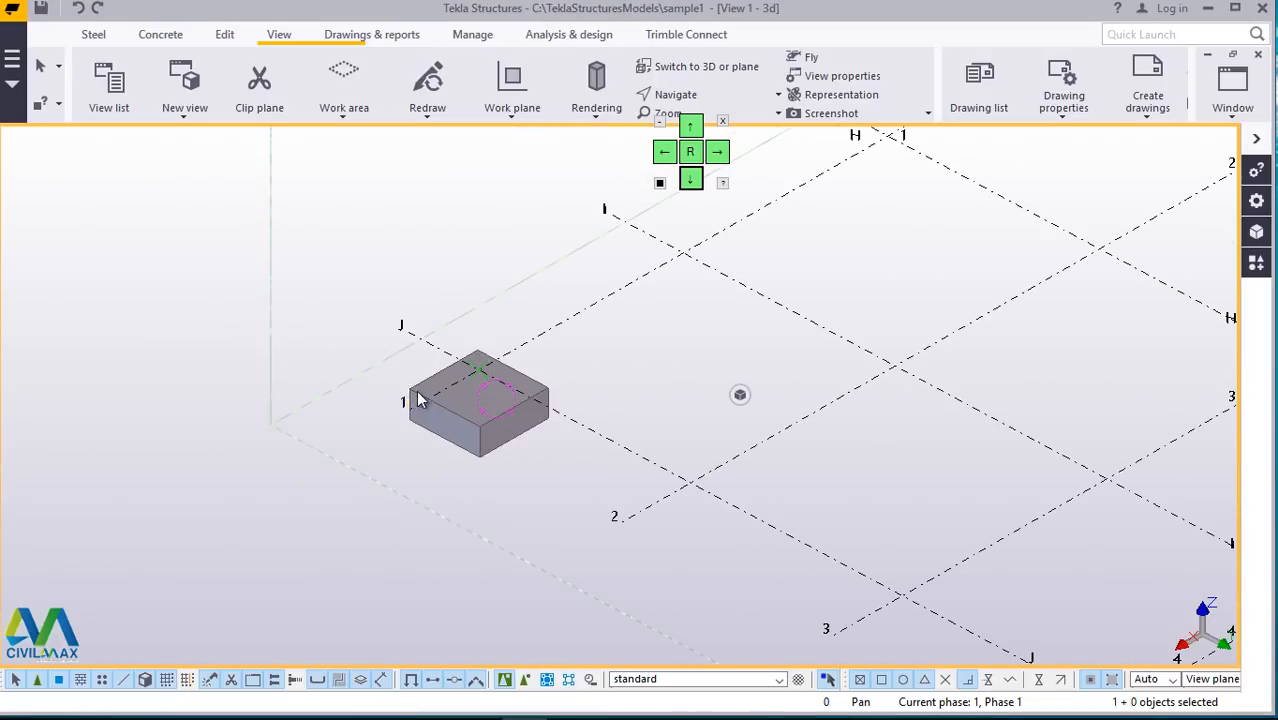
pyautogui.scroll(5, 447, 387)
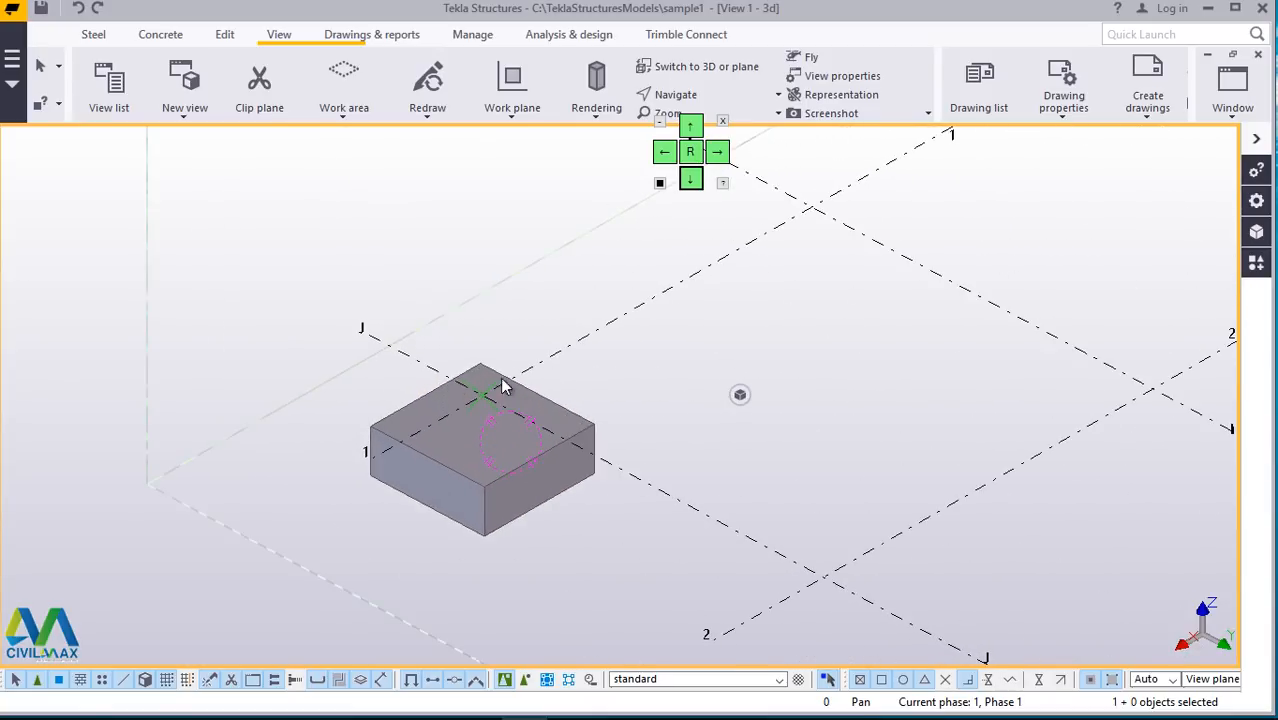
# Step: Place a concrete column on the pad footing at the intersection of grid lines J and 1 and end the command
pyautogui.click(160, 36)
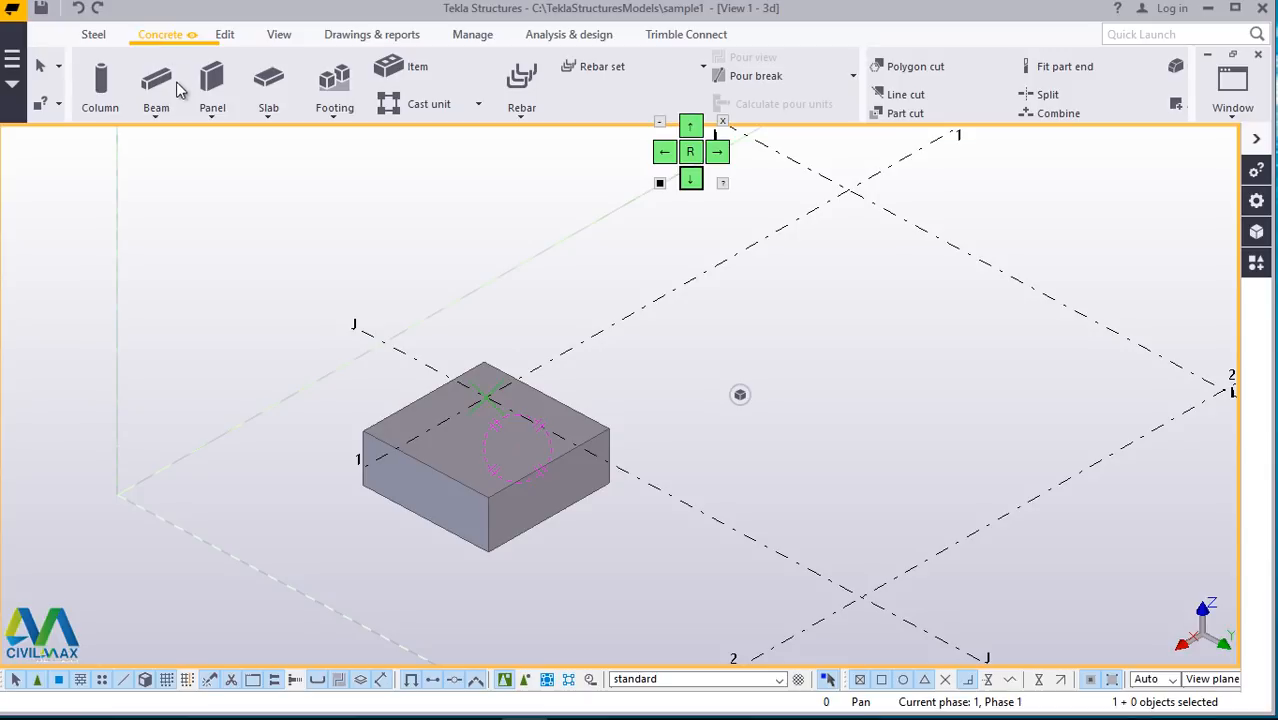
pyautogui.click(158, 118)
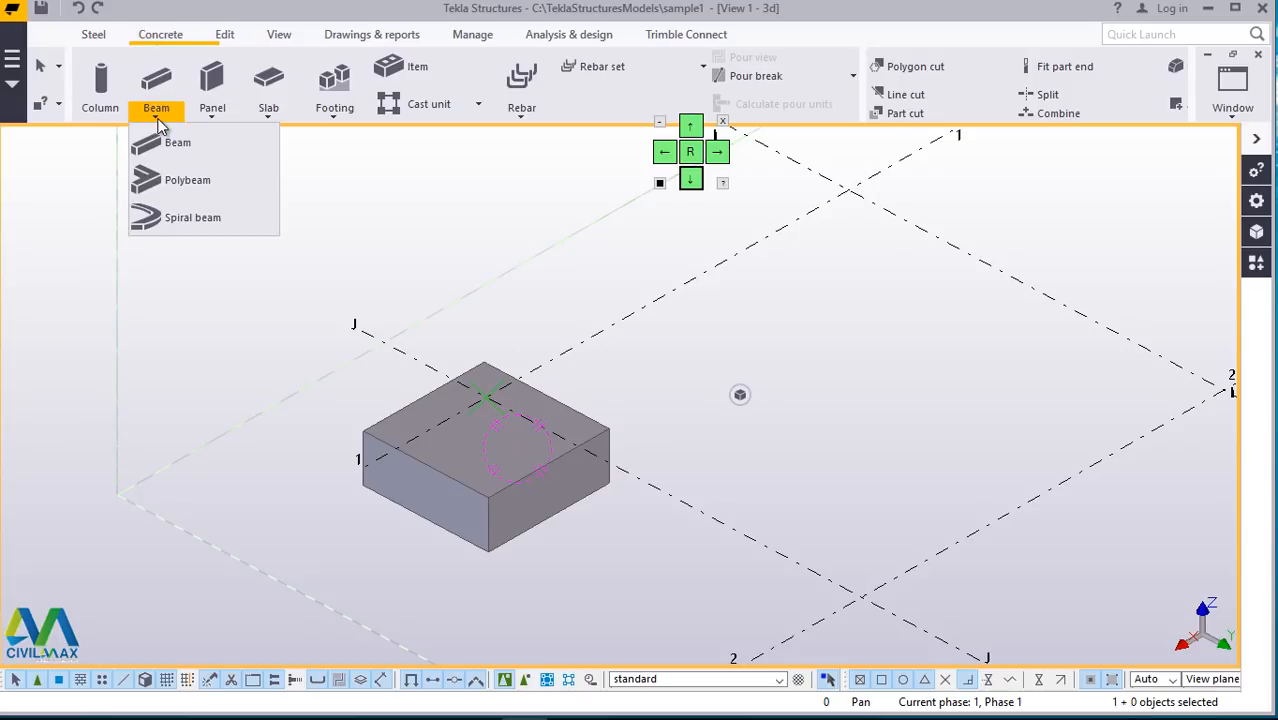
pyautogui.click(110, 115)
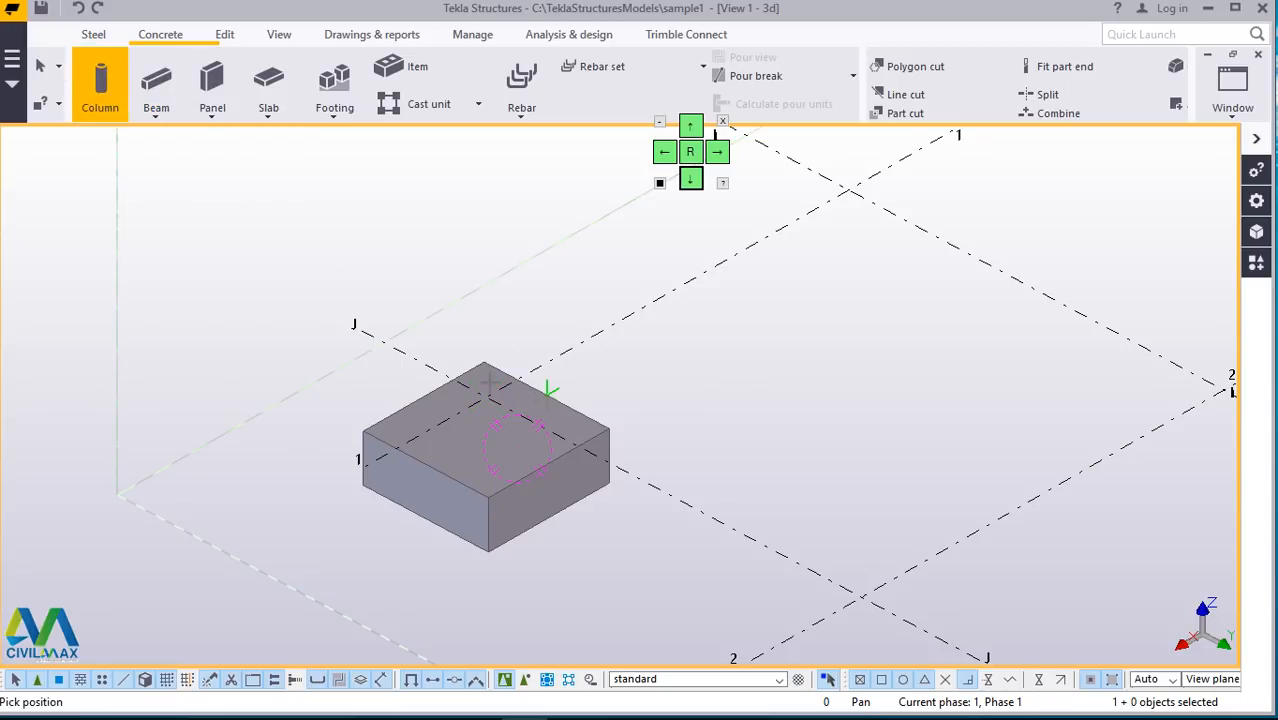
pyautogui.click(487, 393)
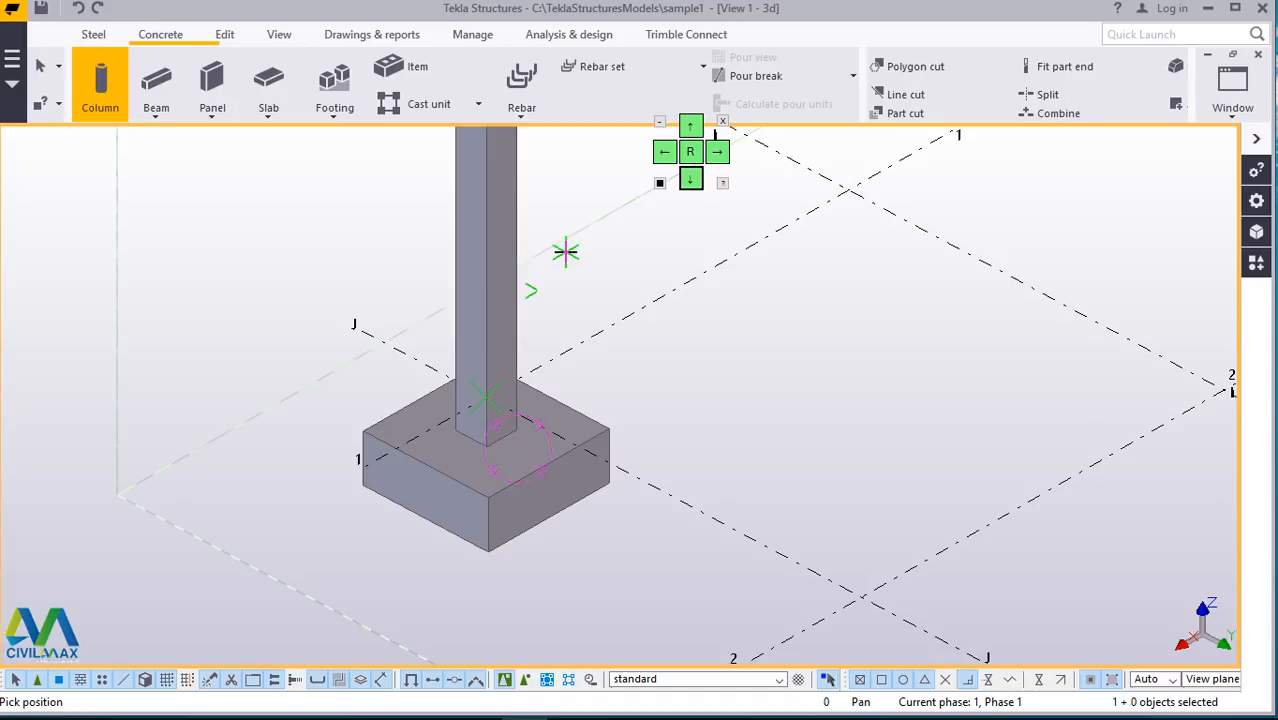
pyautogui.rightClick(565, 252)
pyautogui.click(610, 266)
# Step: Review the concrete column's attributes and position settings, set its top level to 3000 mm, apply the modification and deselect the column
pyautogui.scroll(2, 518, 296)
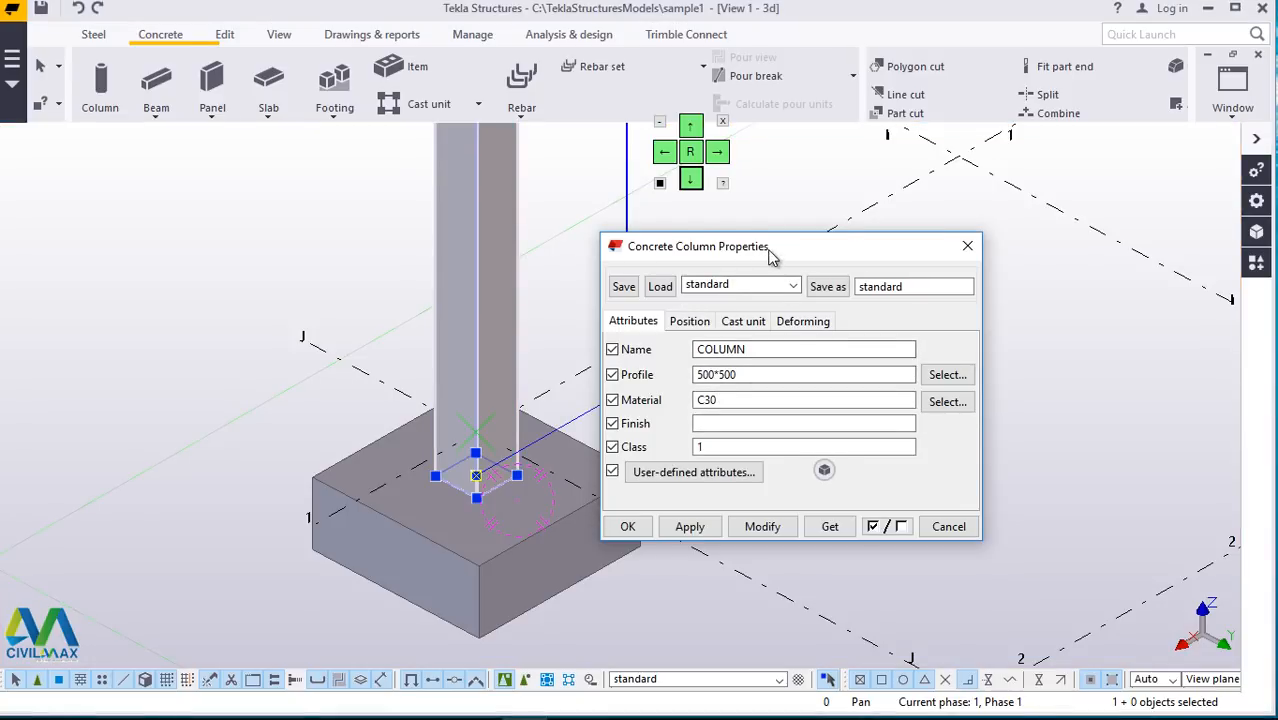
pyautogui.moveTo(765, 258); pyautogui.dragTo(757, 320)
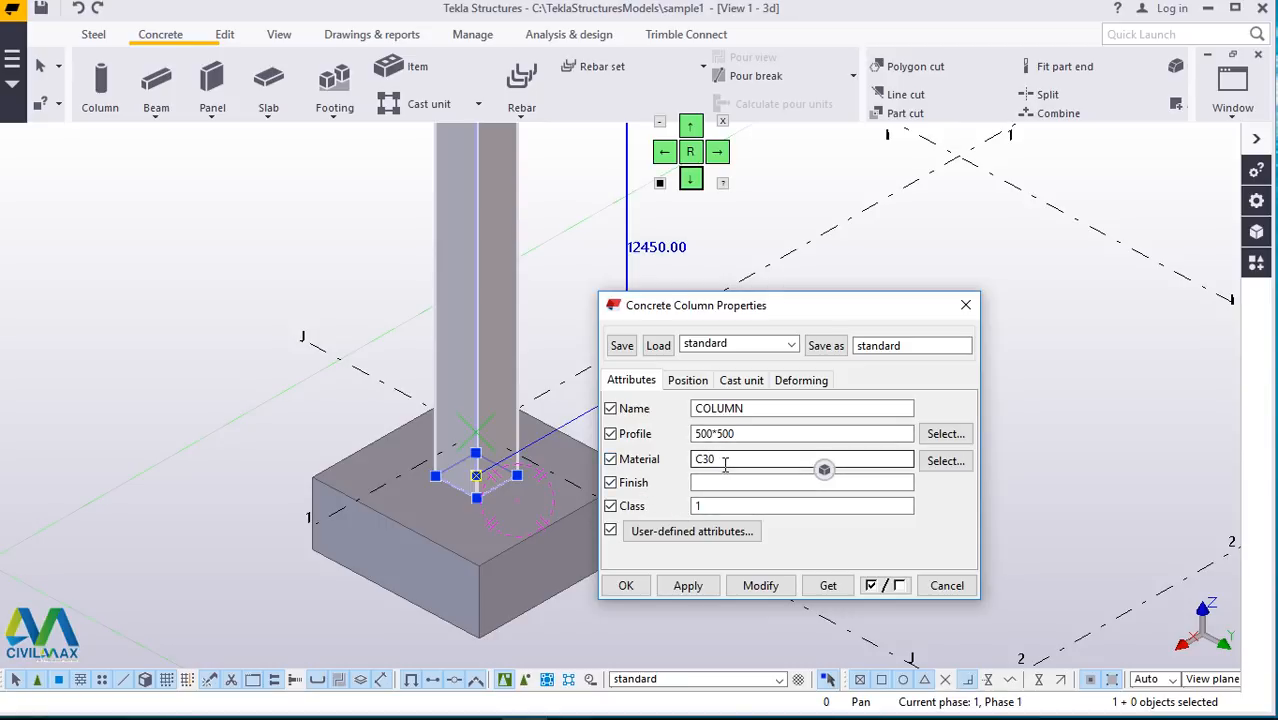
pyautogui.click(686, 386)
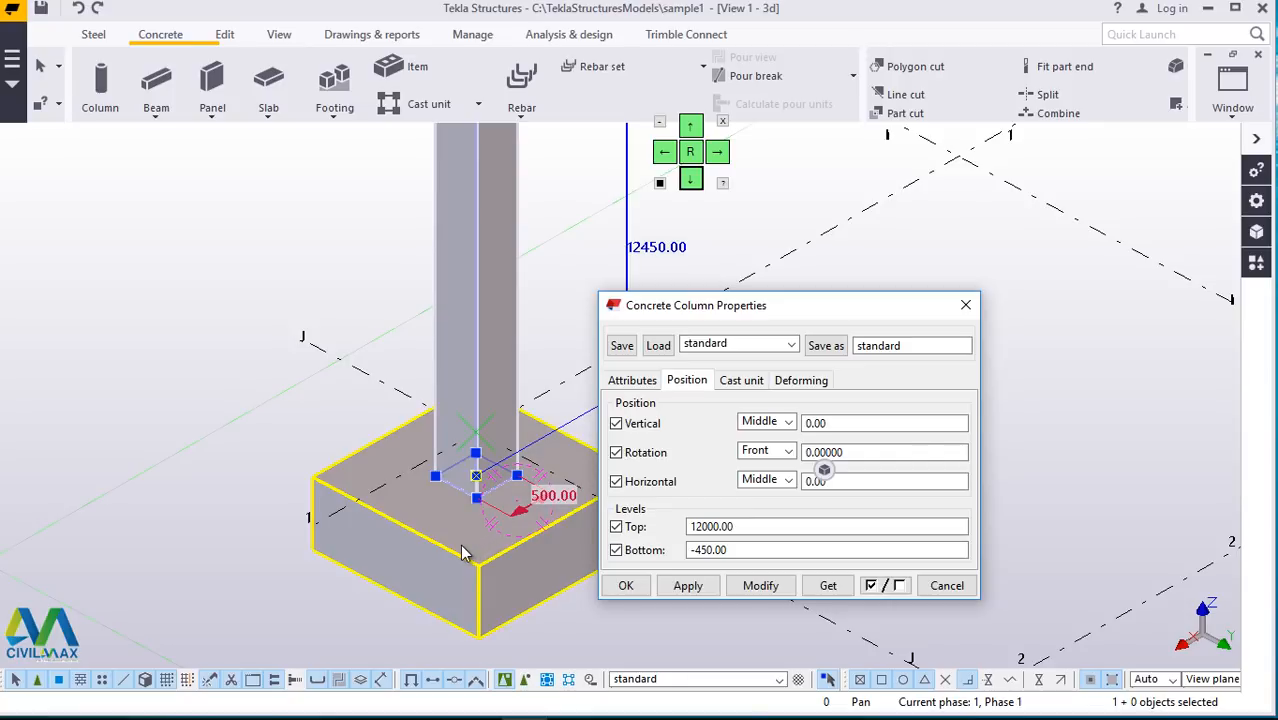
pyautogui.click(746, 527)
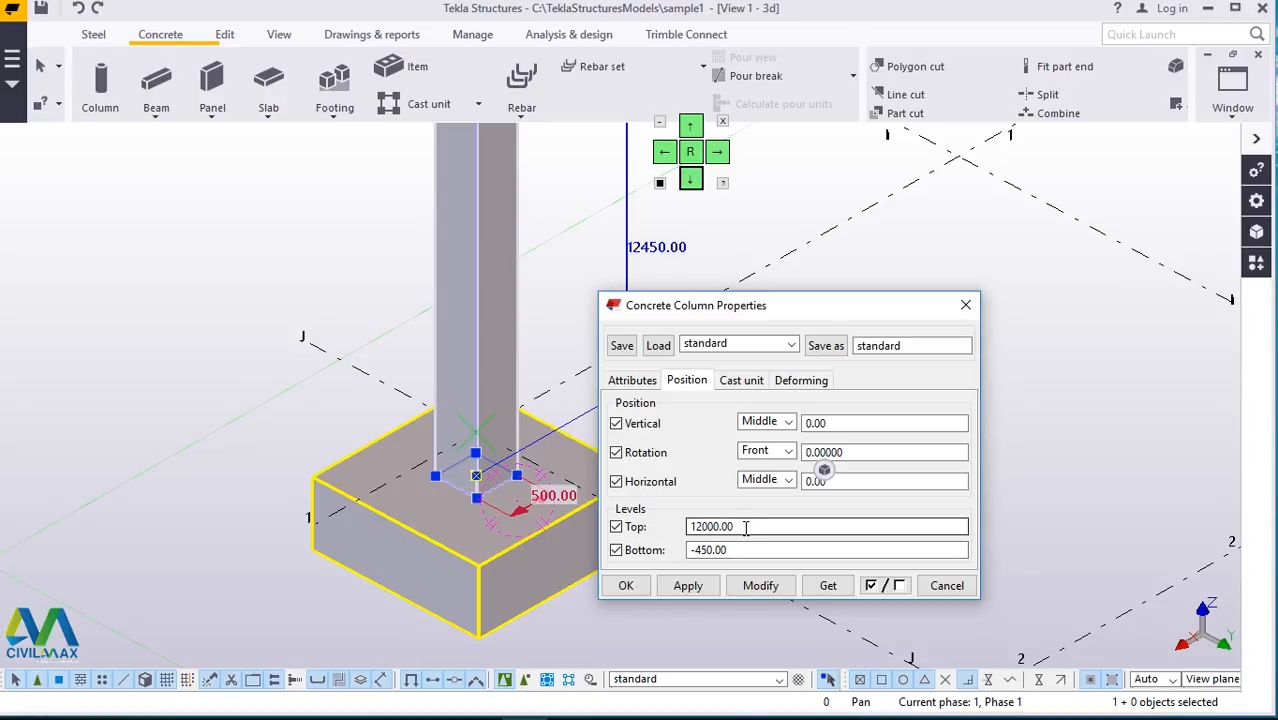
pyautogui.moveTo(718, 533); pyautogui.dragTo(676, 540)
pyautogui.write('3')
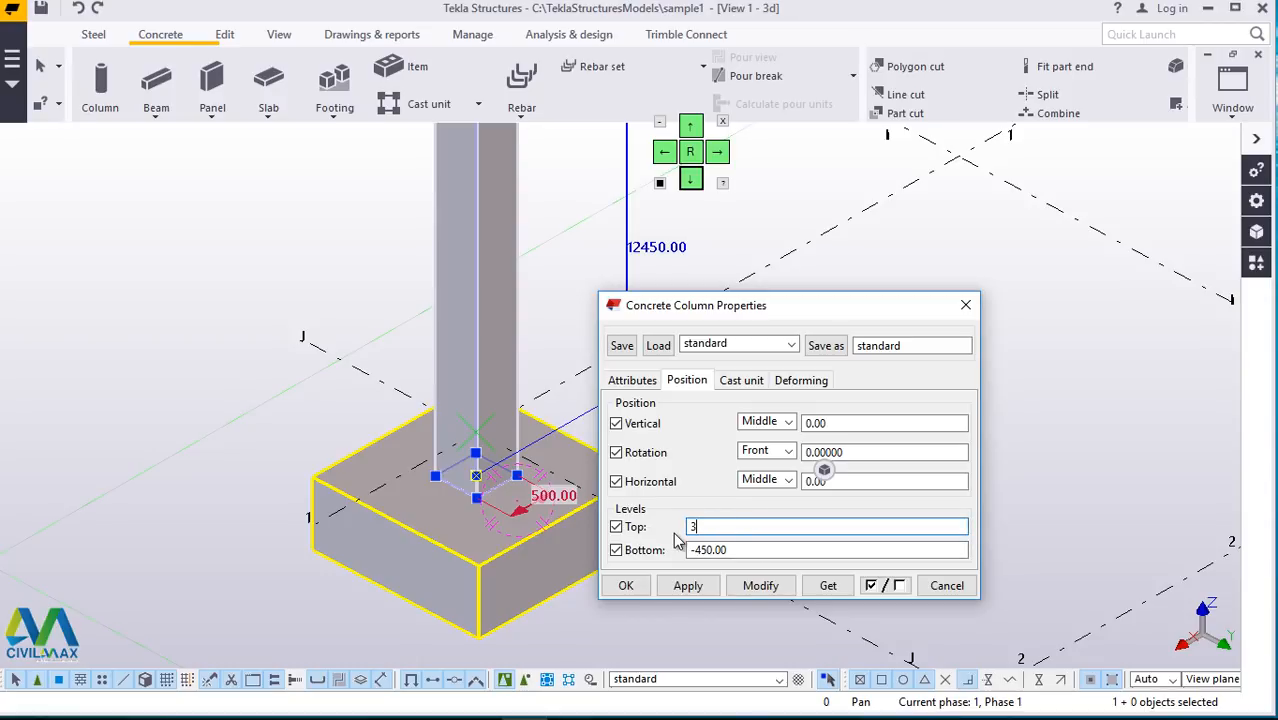
pyautogui.write('000')
pyautogui.click(768, 549)
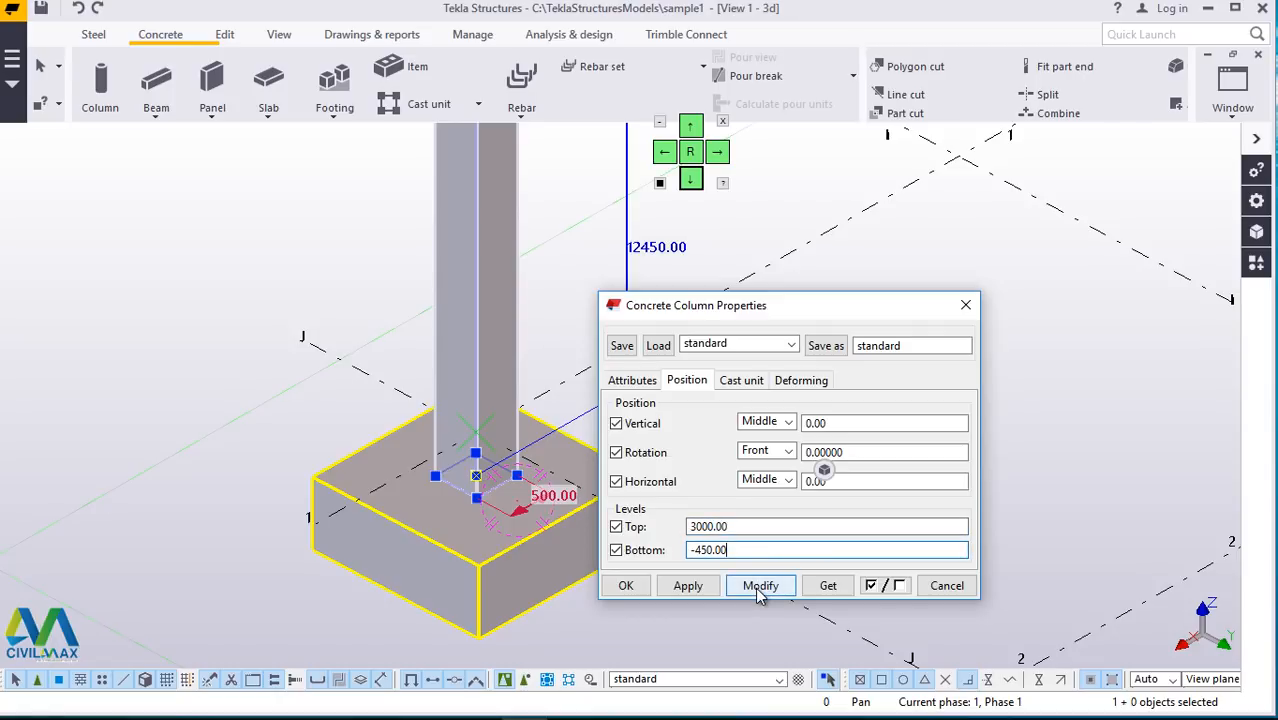
pyautogui.click(676, 589)
pyautogui.click(625, 586)
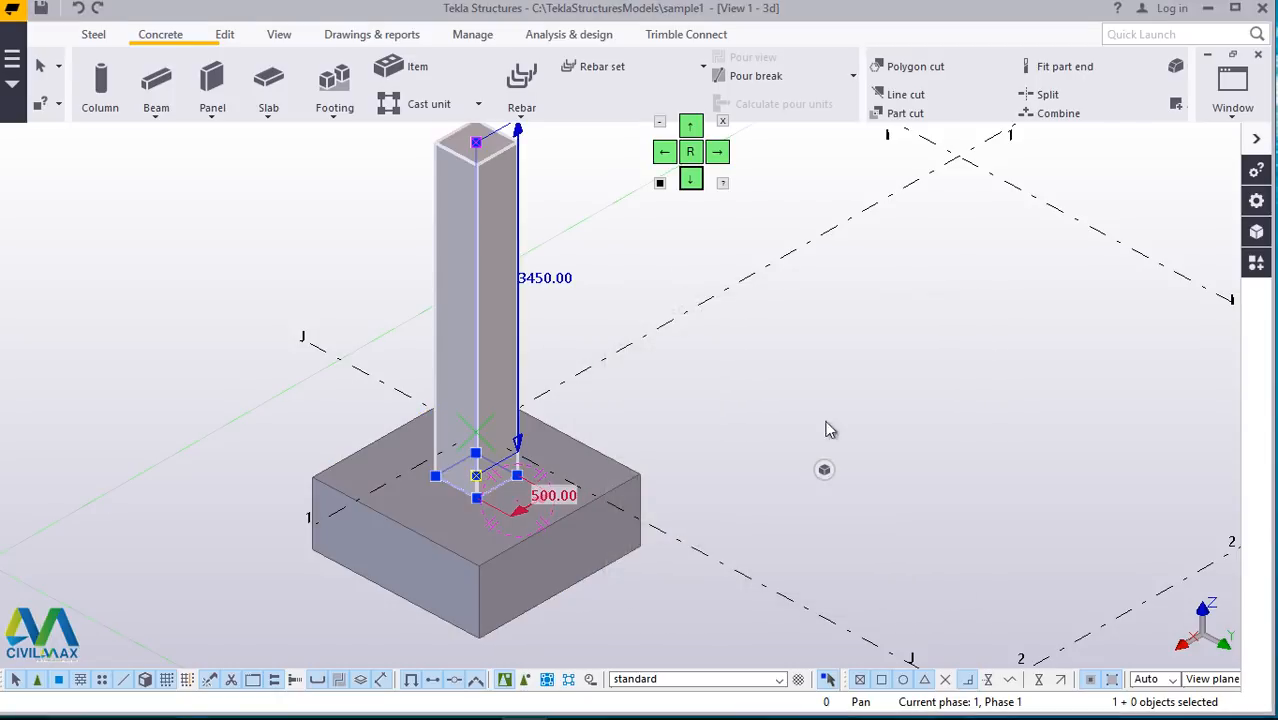
pyautogui.click(834, 401)
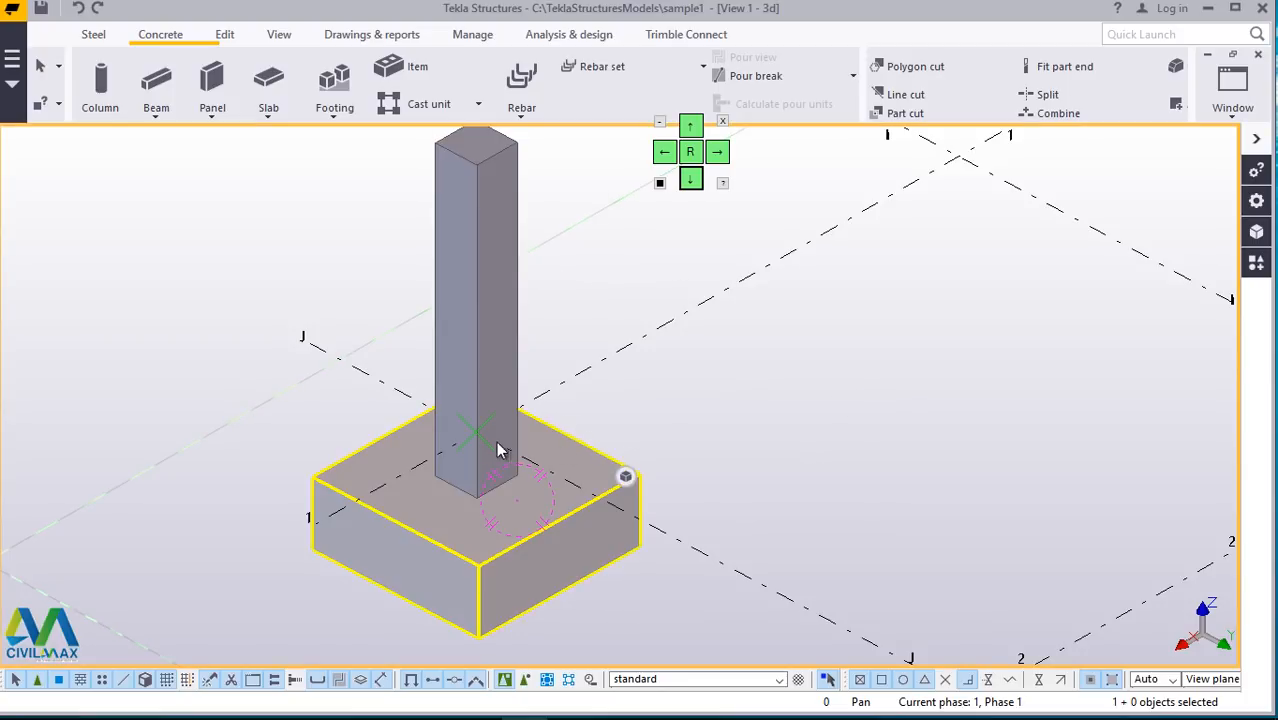
pyautogui.scroll(-5, 447, 439)
pyautogui.scroll(2, 664, 487)
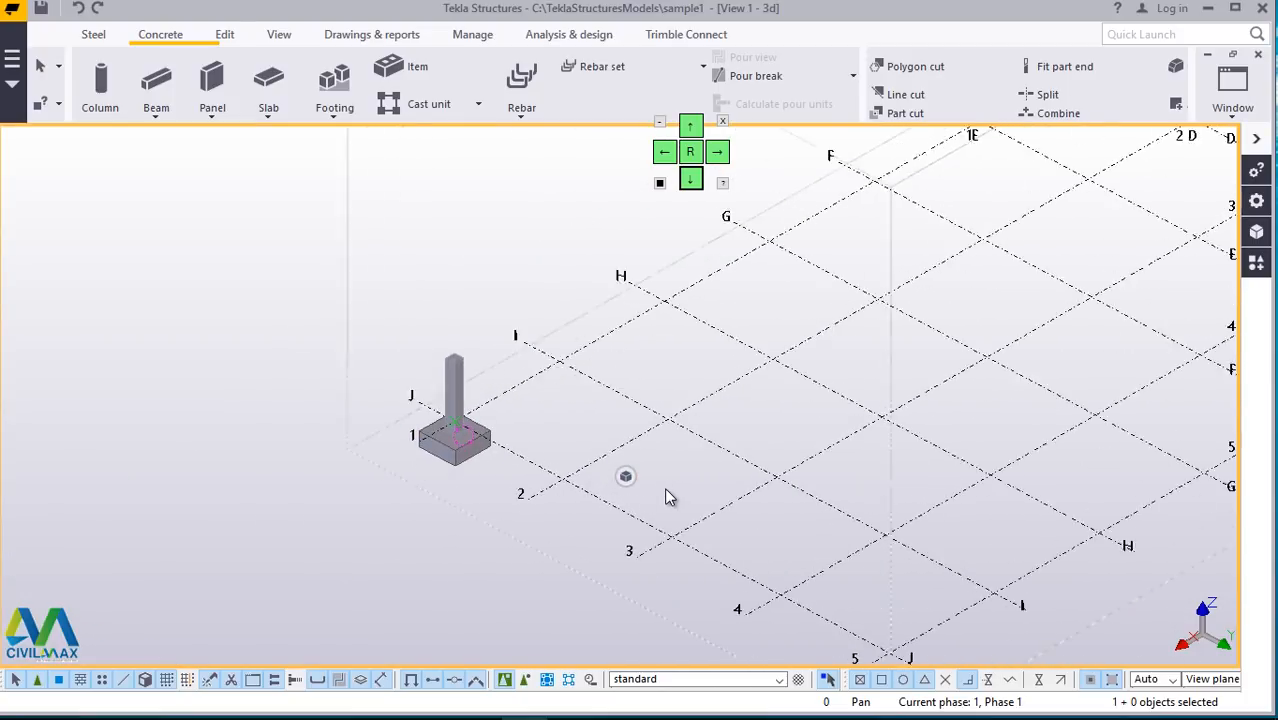
pyautogui.scroll(1, 673, 490)
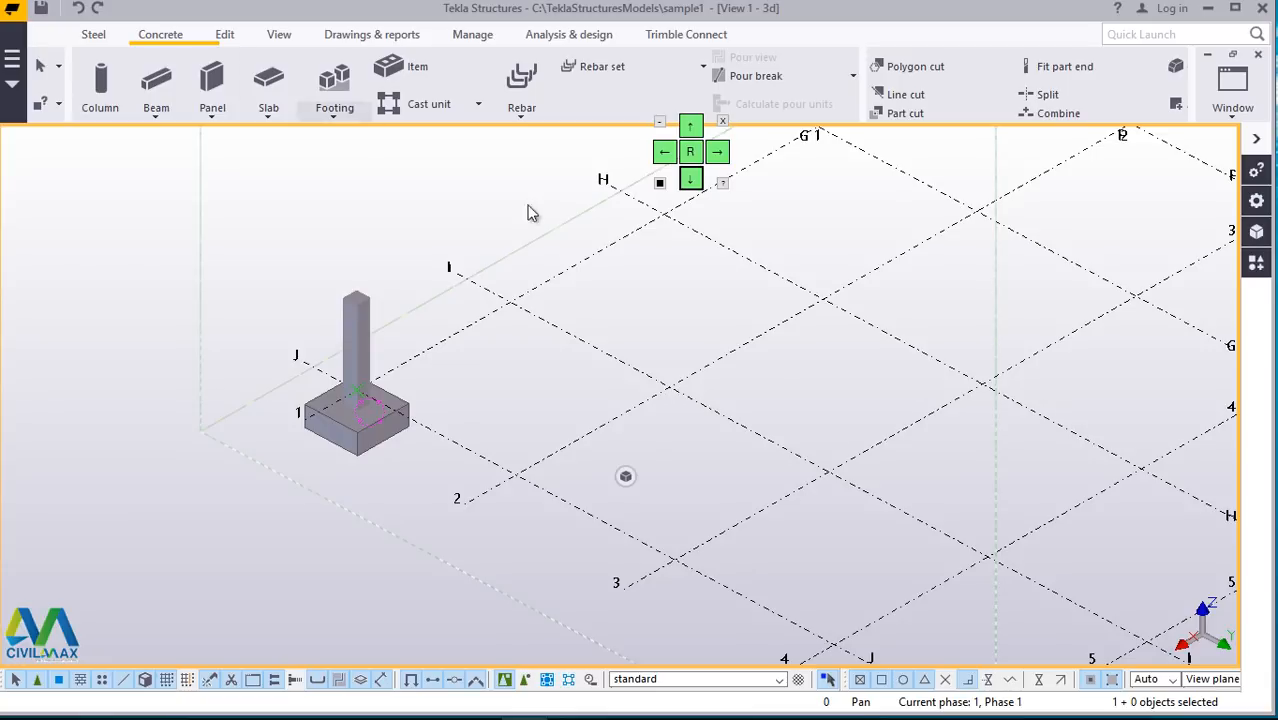
pyautogui.click(664, 391)
pyautogui.rightClick(666, 394)
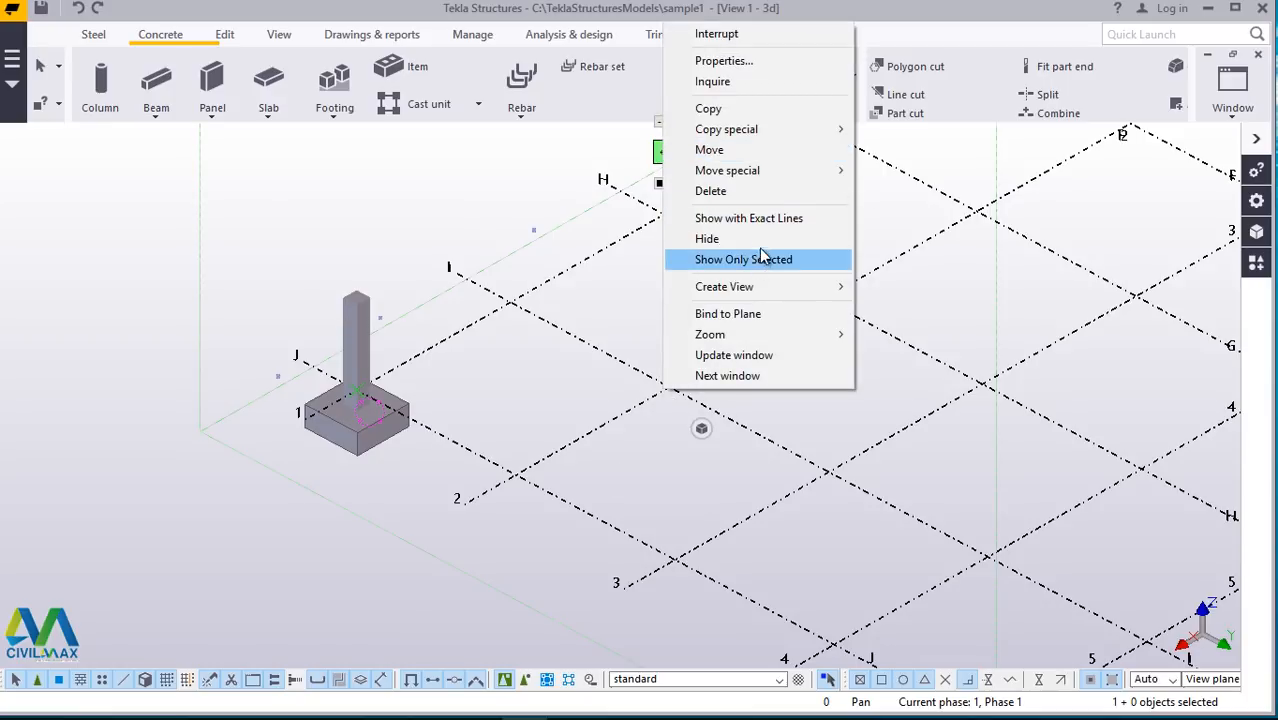
pyautogui.moveTo(770, 290)
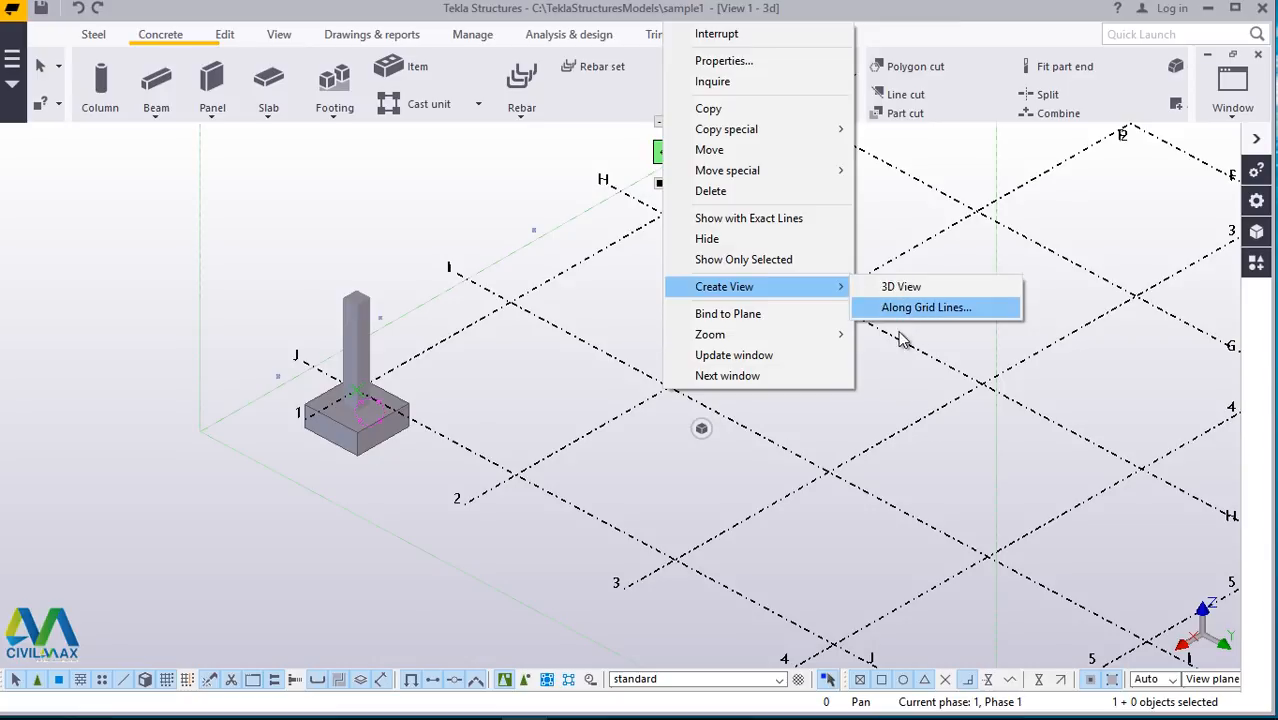
pyautogui.click(893, 366)
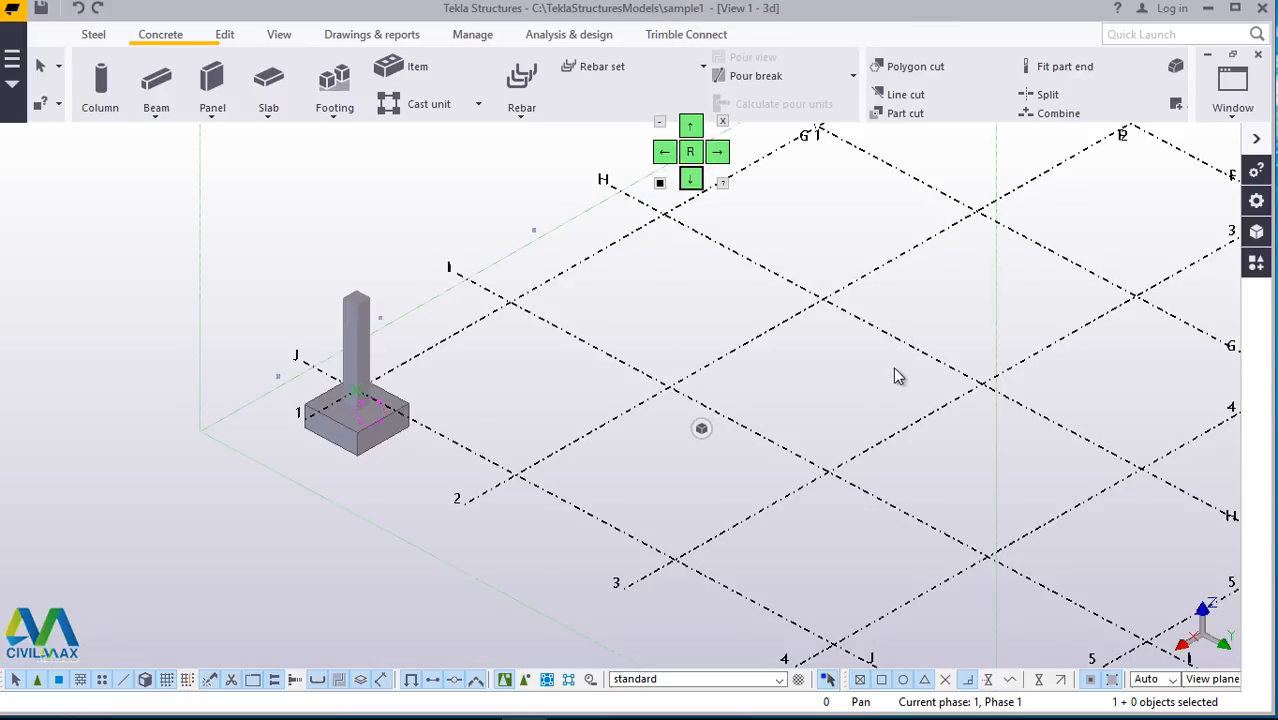
# Step: Open the list of views and remove Grid 5 and Grid A from the visible views
pyautogui.click(281, 36)
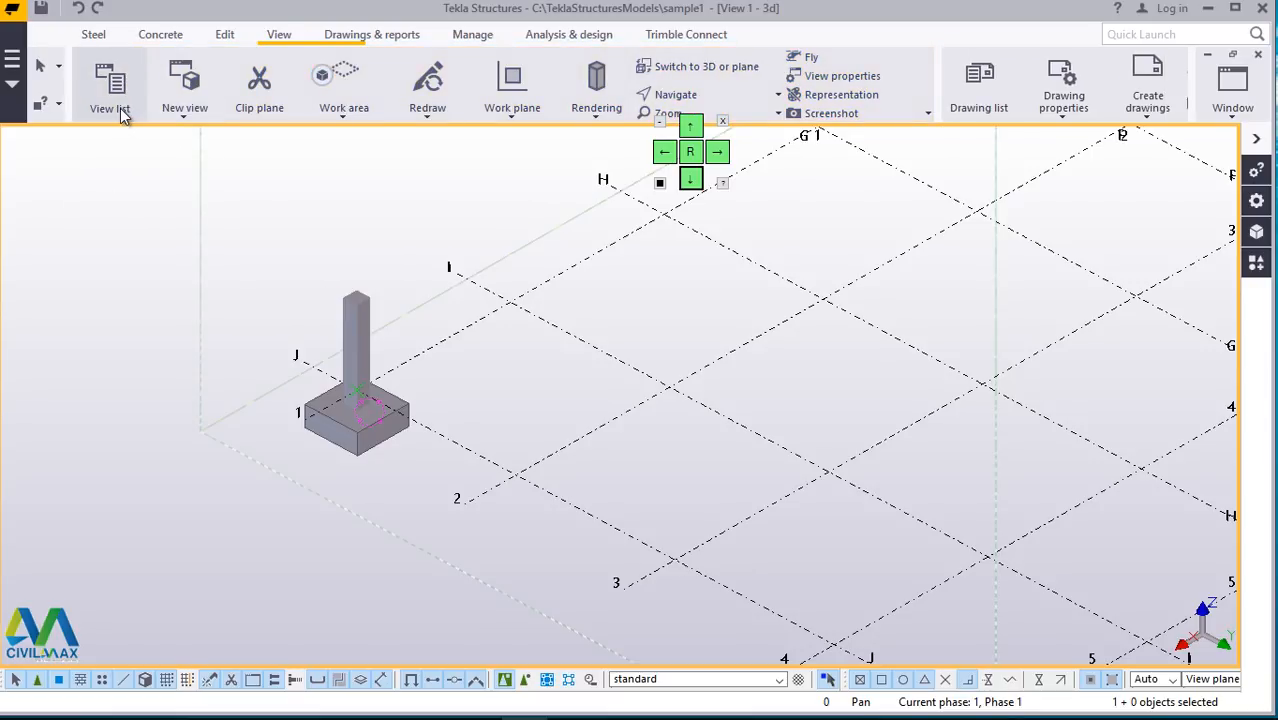
pyautogui.click(118, 104)
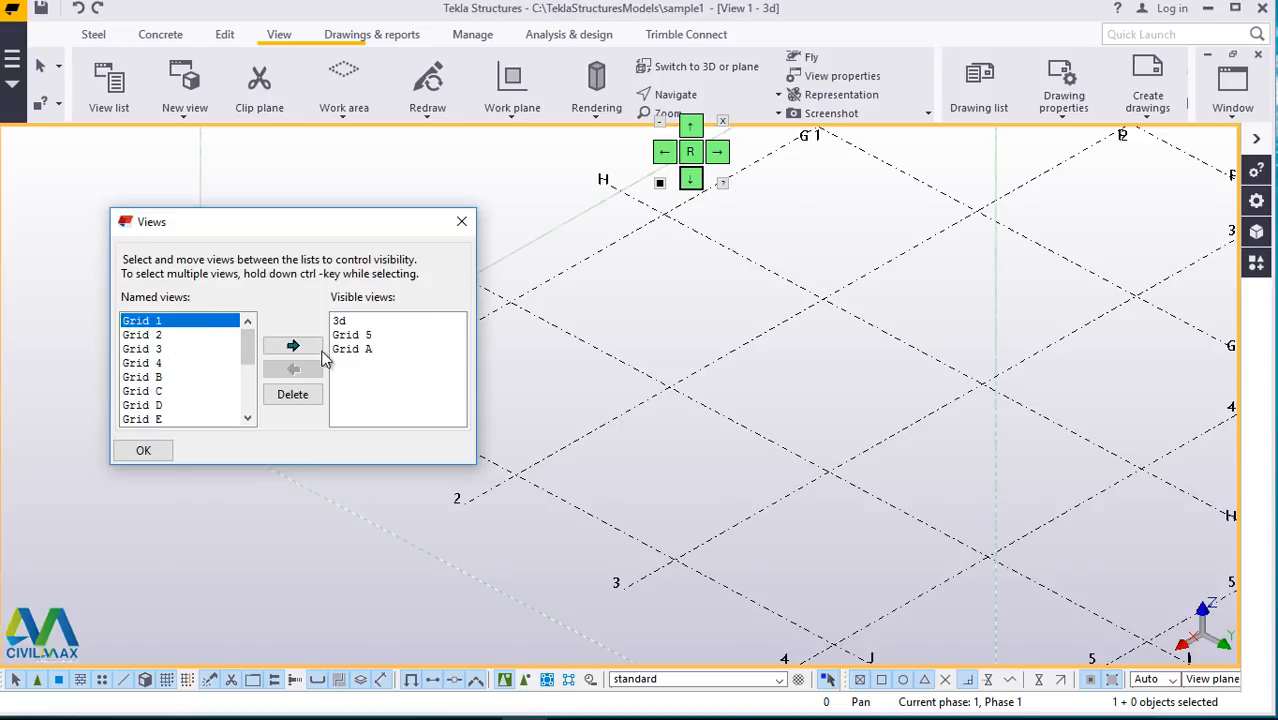
pyautogui.click(352, 335)
pyautogui.click(293, 368)
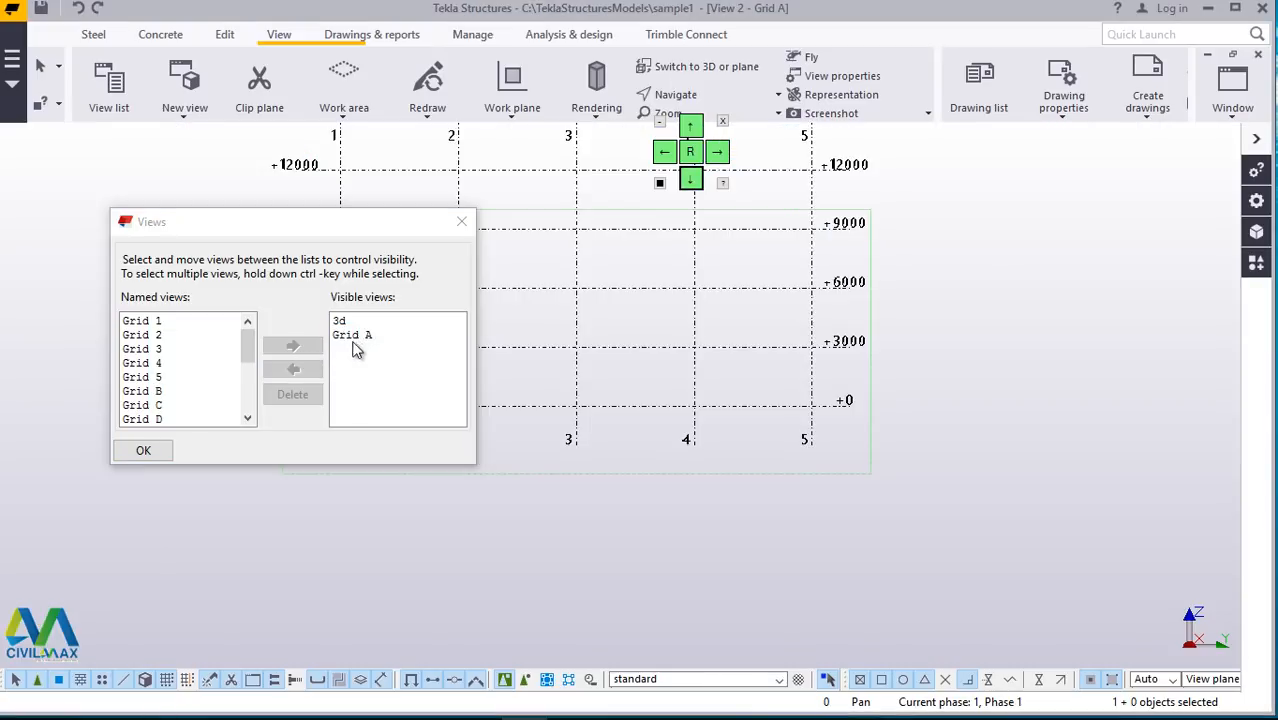
pyautogui.click(354, 335)
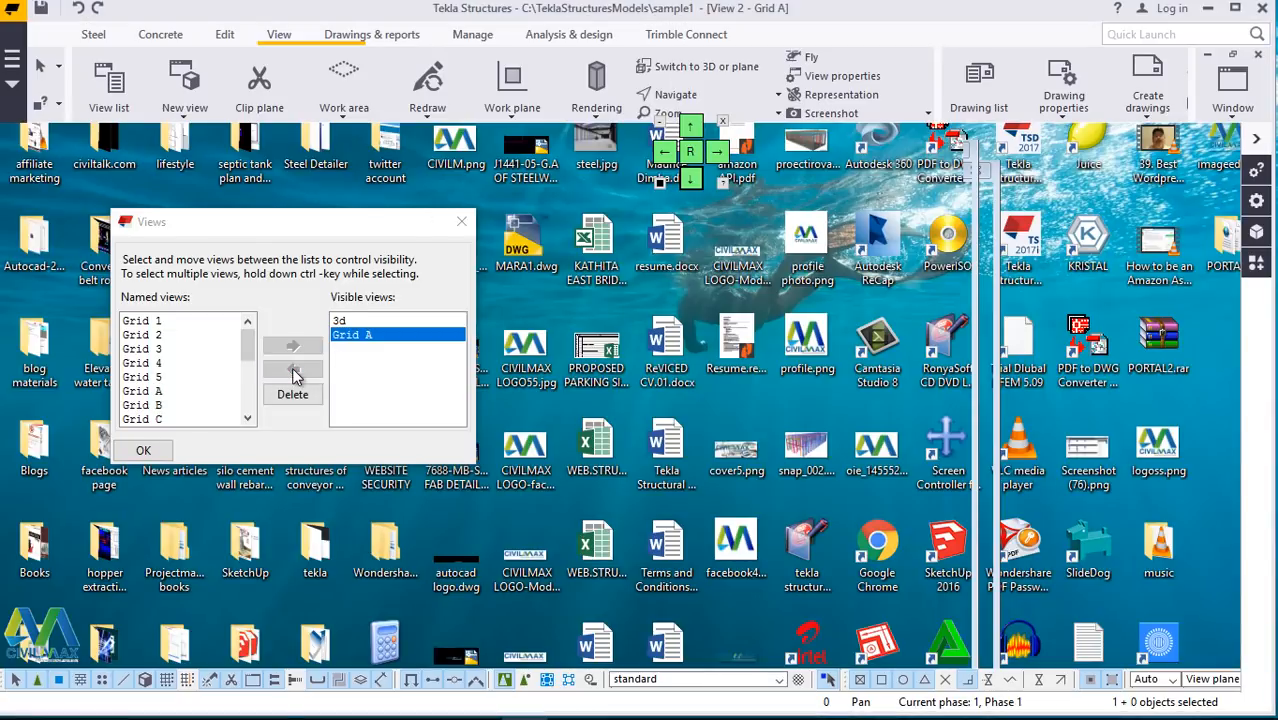
pyautogui.click(293, 369)
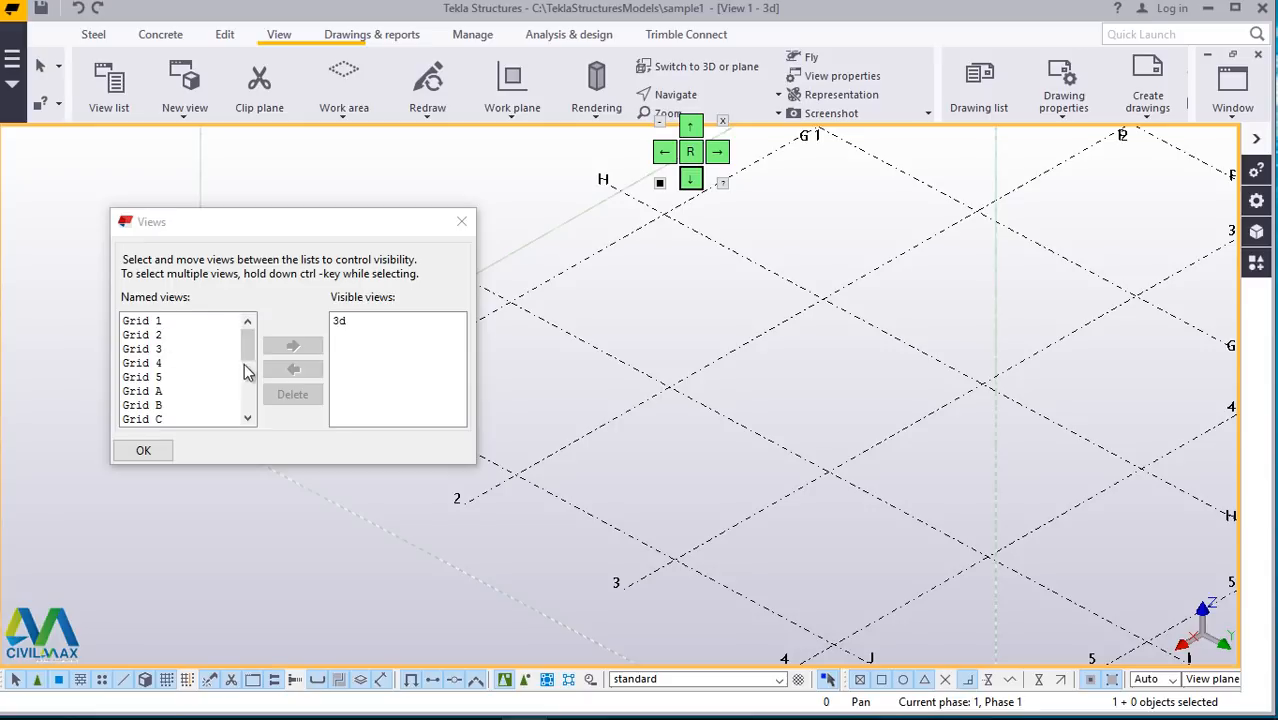
# Step: Add the named views Grid A and Grid 5 to the visible views and accept the view list
pyautogui.click(150, 391)
pyautogui.click(295, 345)
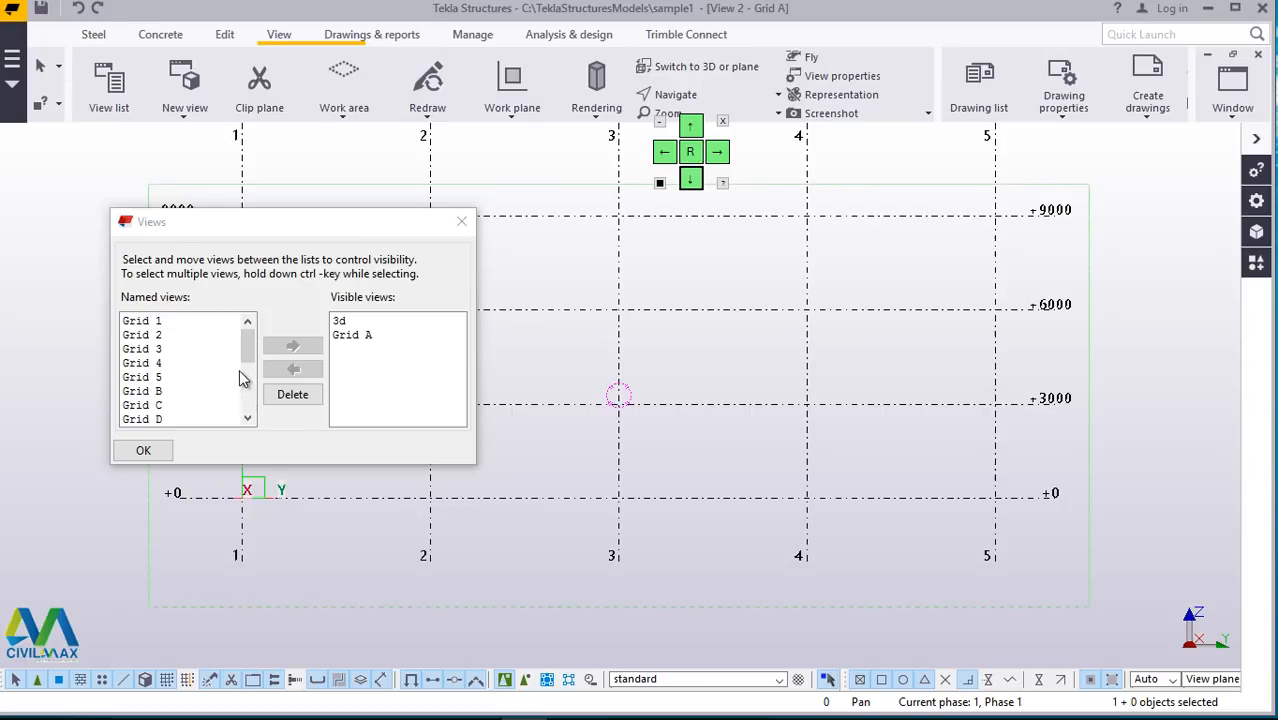
pyautogui.click(249, 419)
pyautogui.click(249, 419)
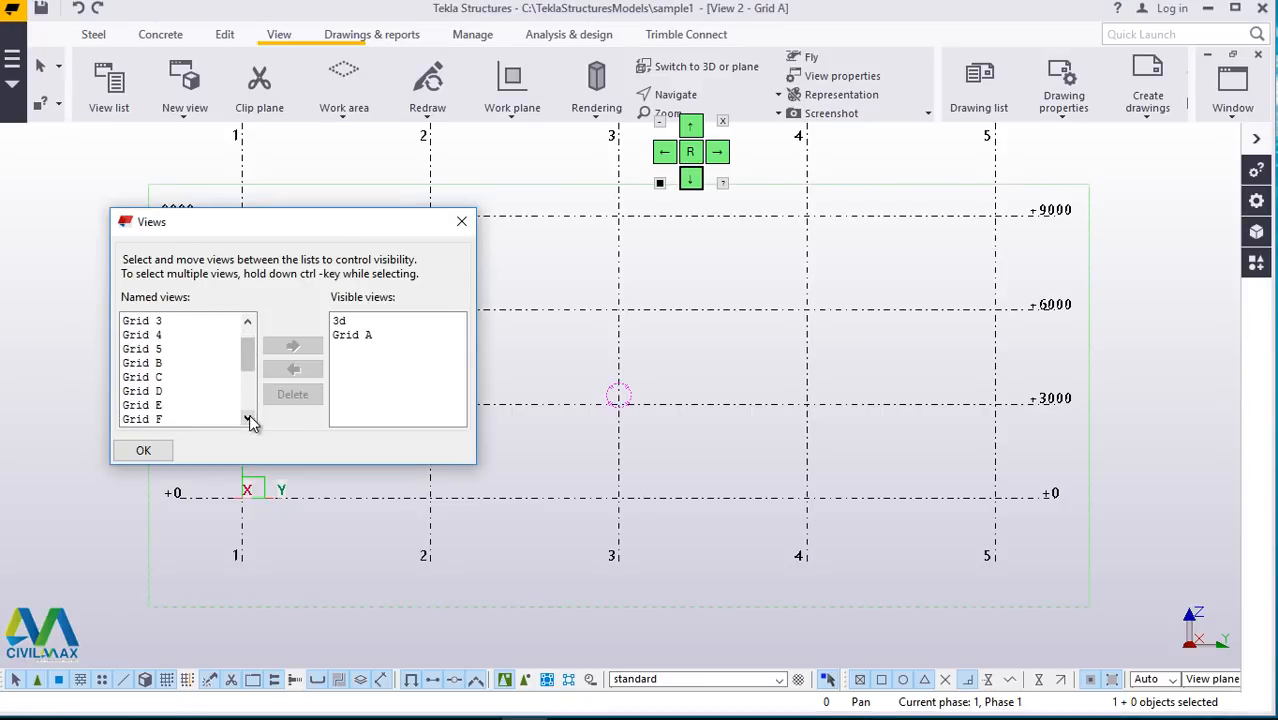
pyautogui.click(156, 351)
pyautogui.click(292, 346)
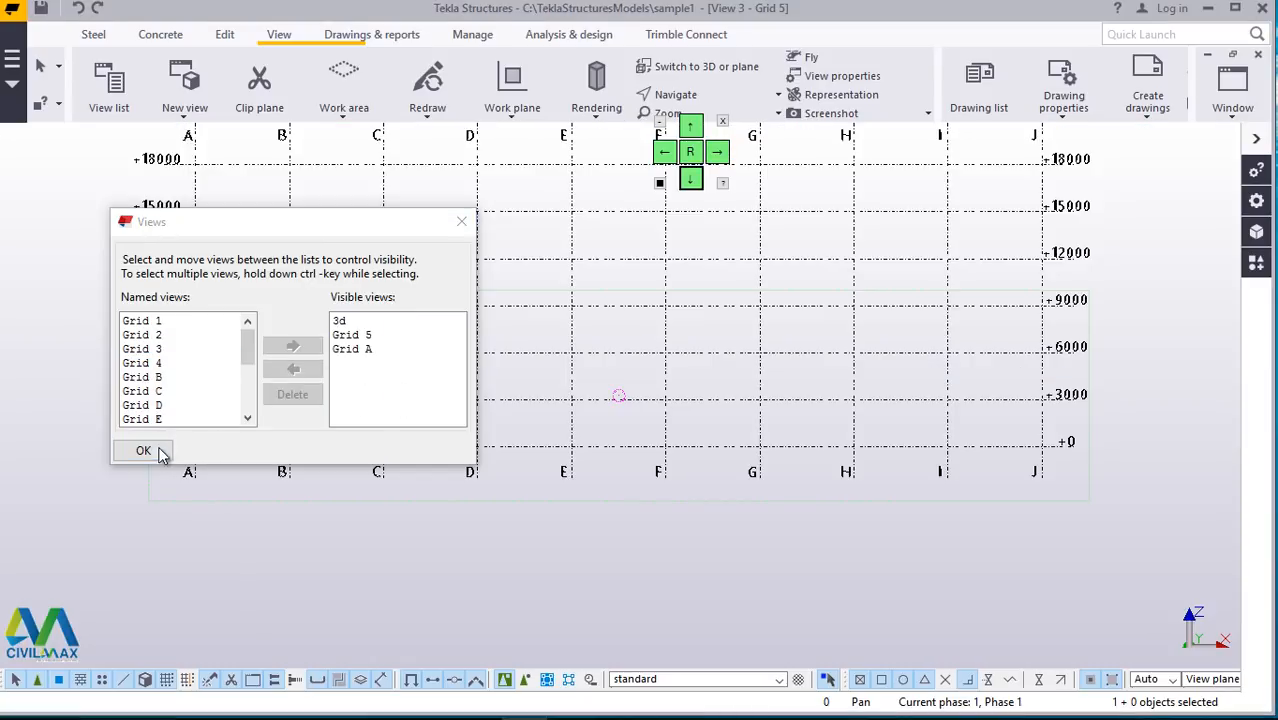
pyautogui.click(160, 450)
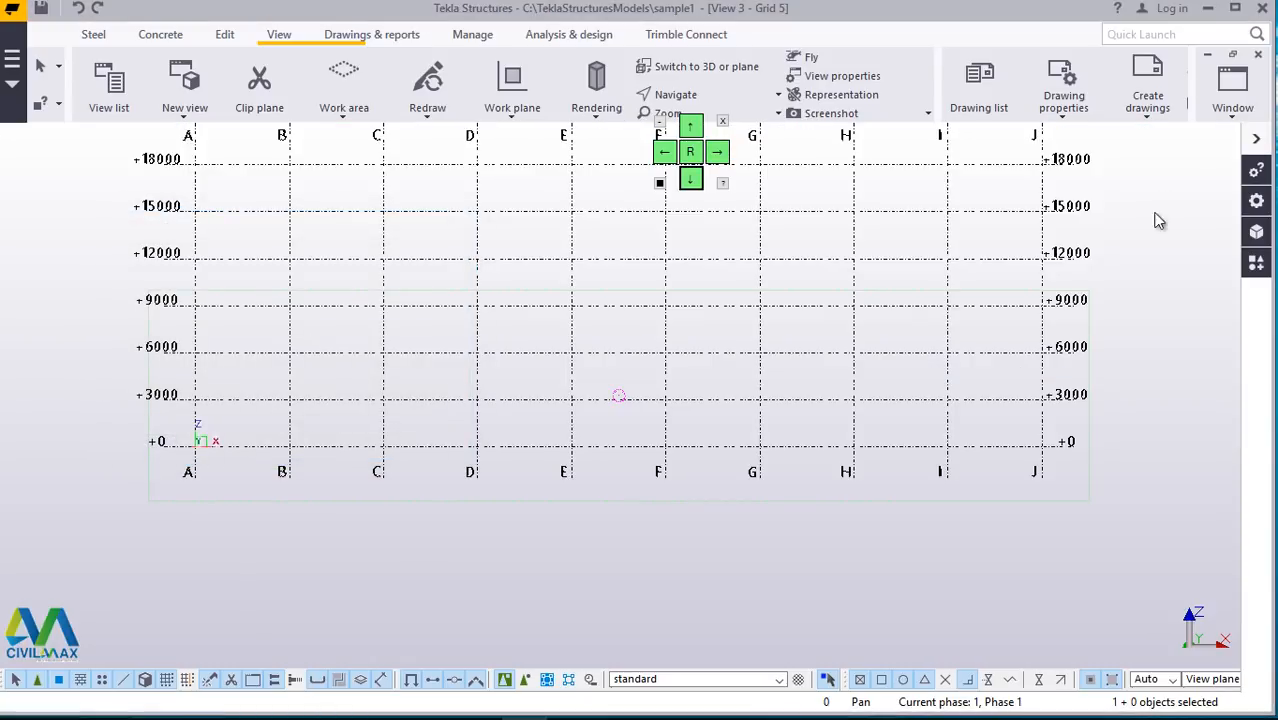
# Step: Check which view windows are open and examine the full Grid 5 elevation with its grid lines and levels
pyautogui.click(1233, 118)
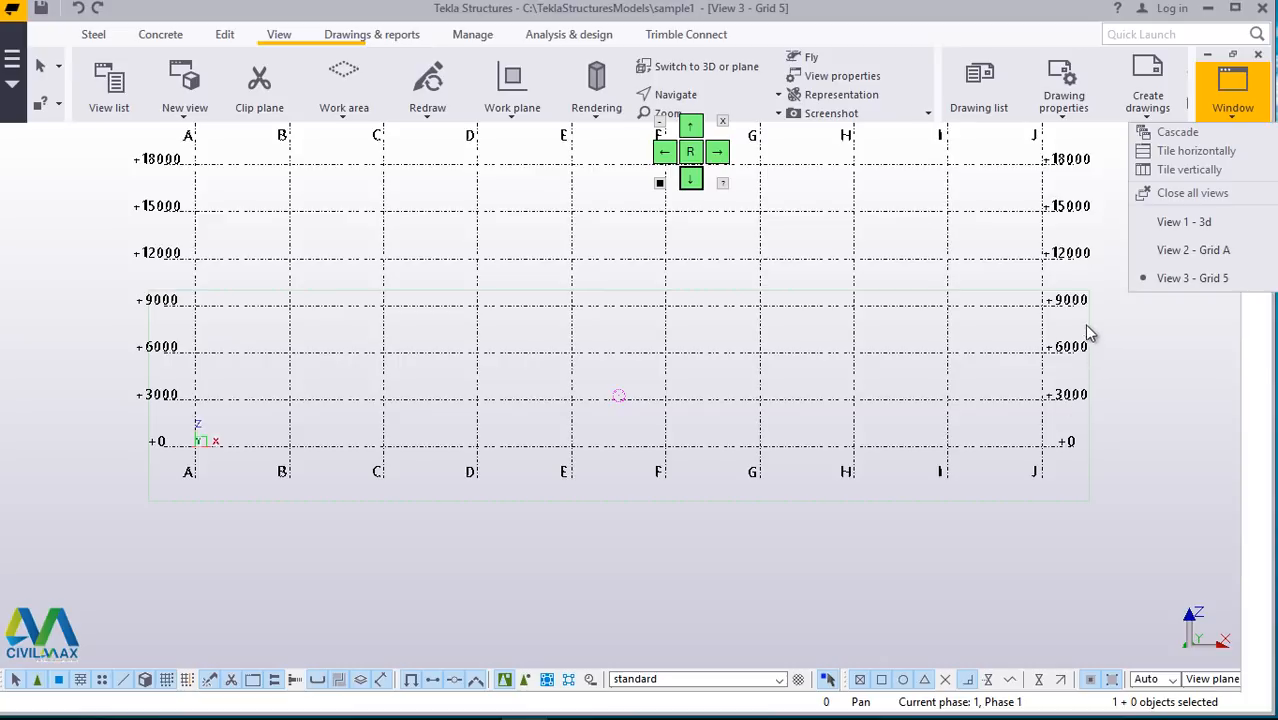
pyautogui.click(1033, 491)
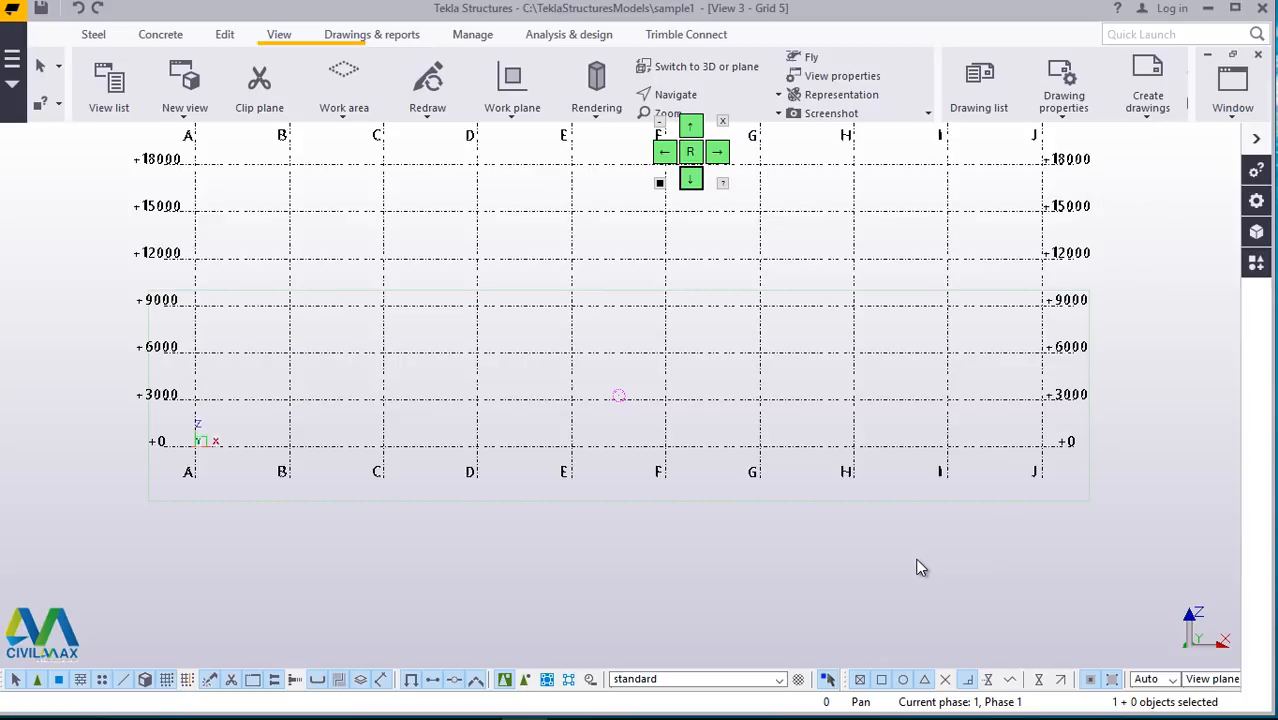
pyautogui.scroll(-3, 919, 570)
pyautogui.scroll(5, 988, 307)
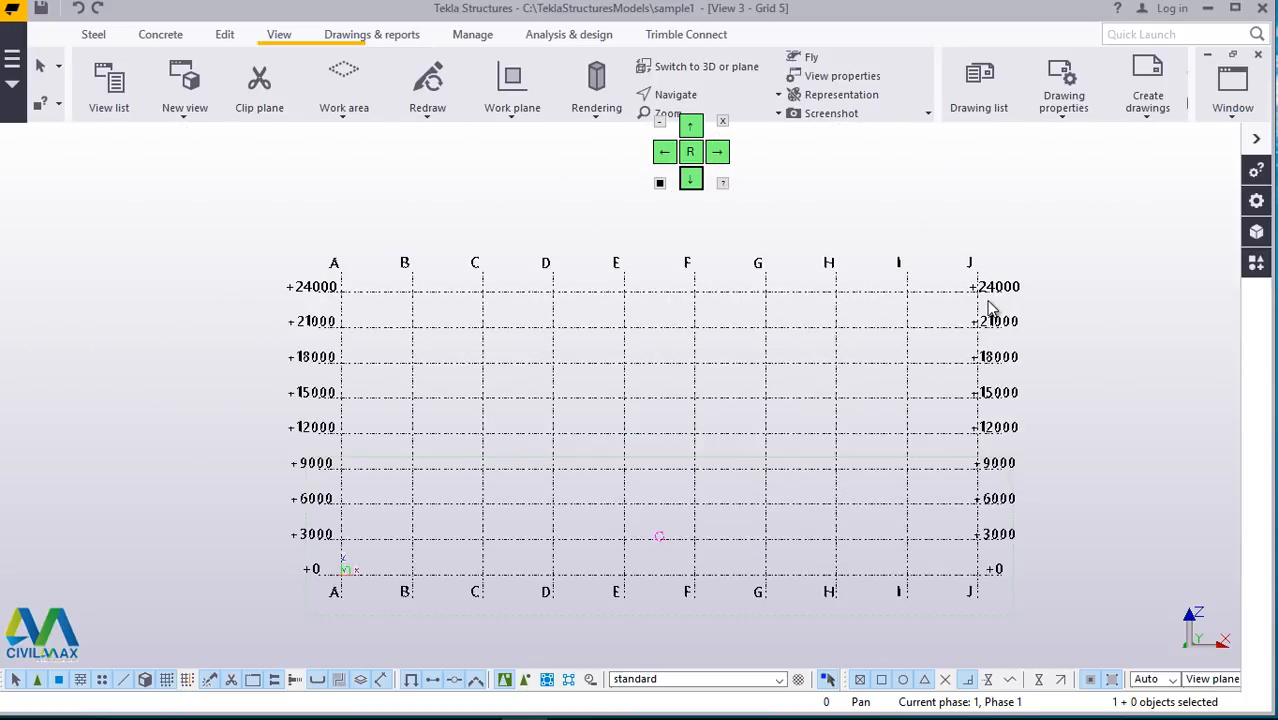
pyautogui.scroll(-5, 995, 330)
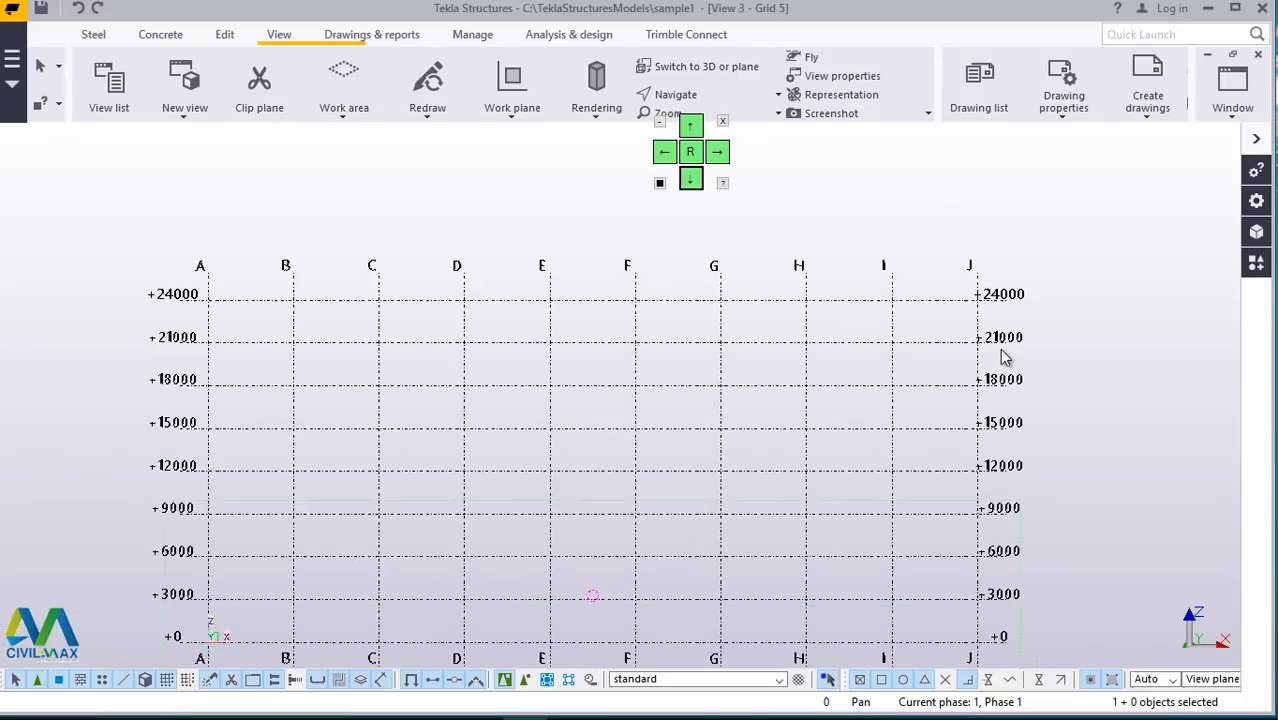
pyautogui.scroll(-3, 1020, 411)
pyautogui.scroll(3, 973, 560)
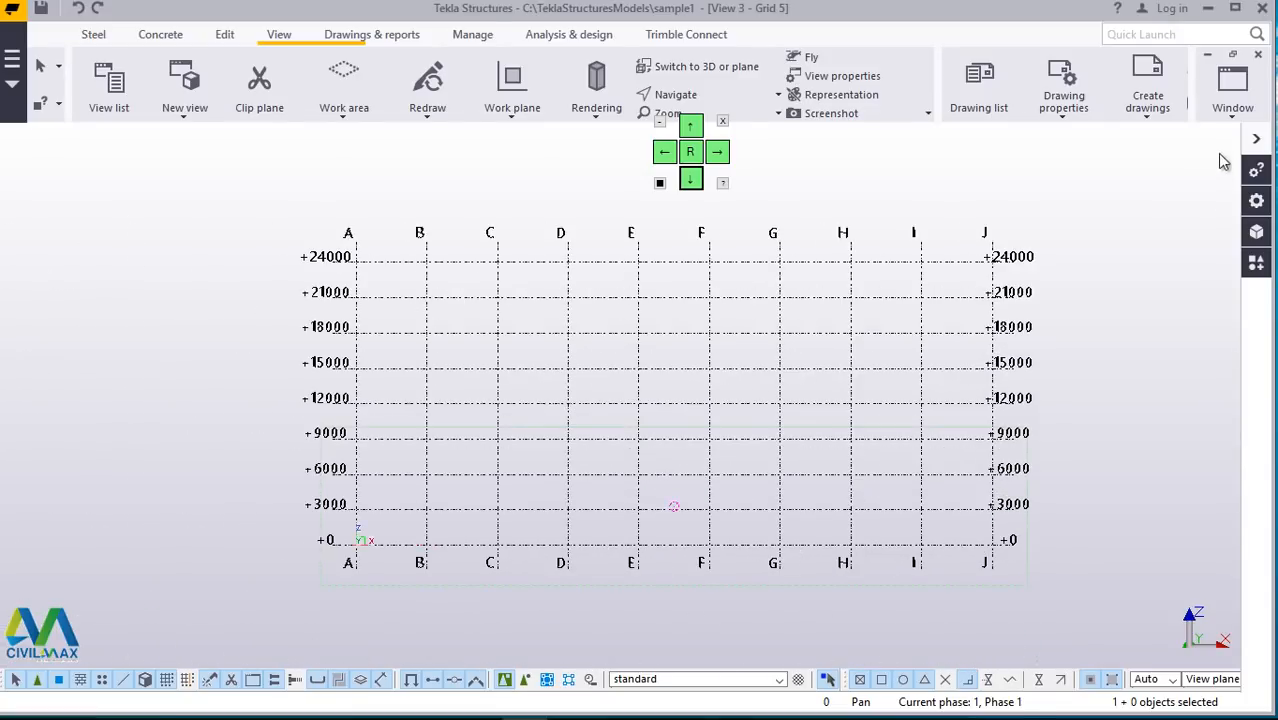
# Step: Switch to the 3D view and examine the footing and column at J-1 in relation to the whole grid
pyautogui.click(1229, 118)
pyautogui.click(1184, 221)
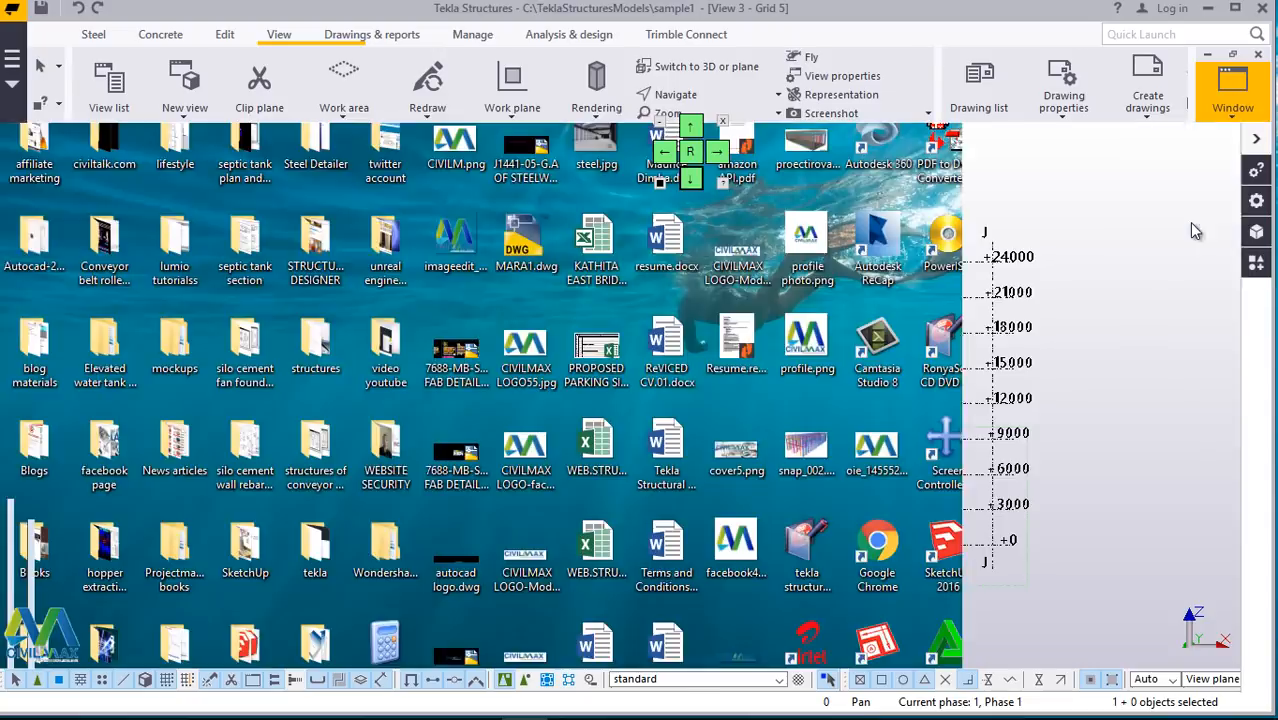
pyautogui.scroll(-5, 525, 462)
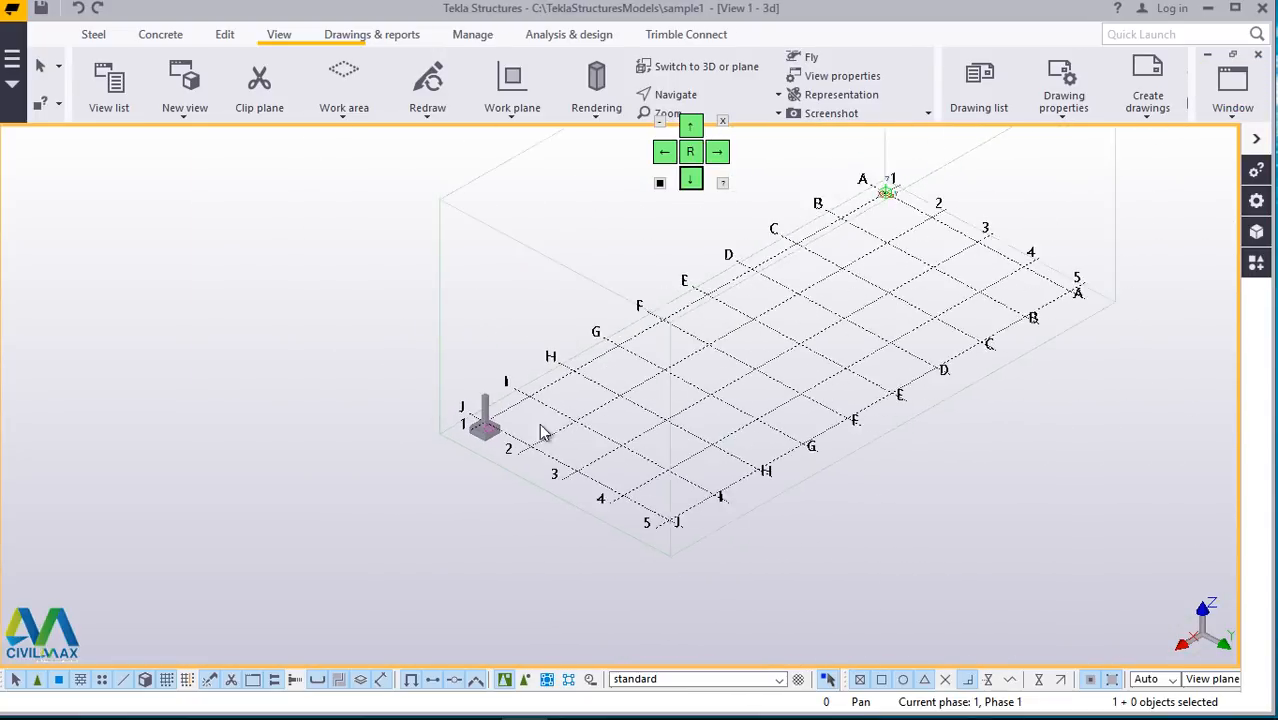
pyautogui.scroll(4, 542, 433)
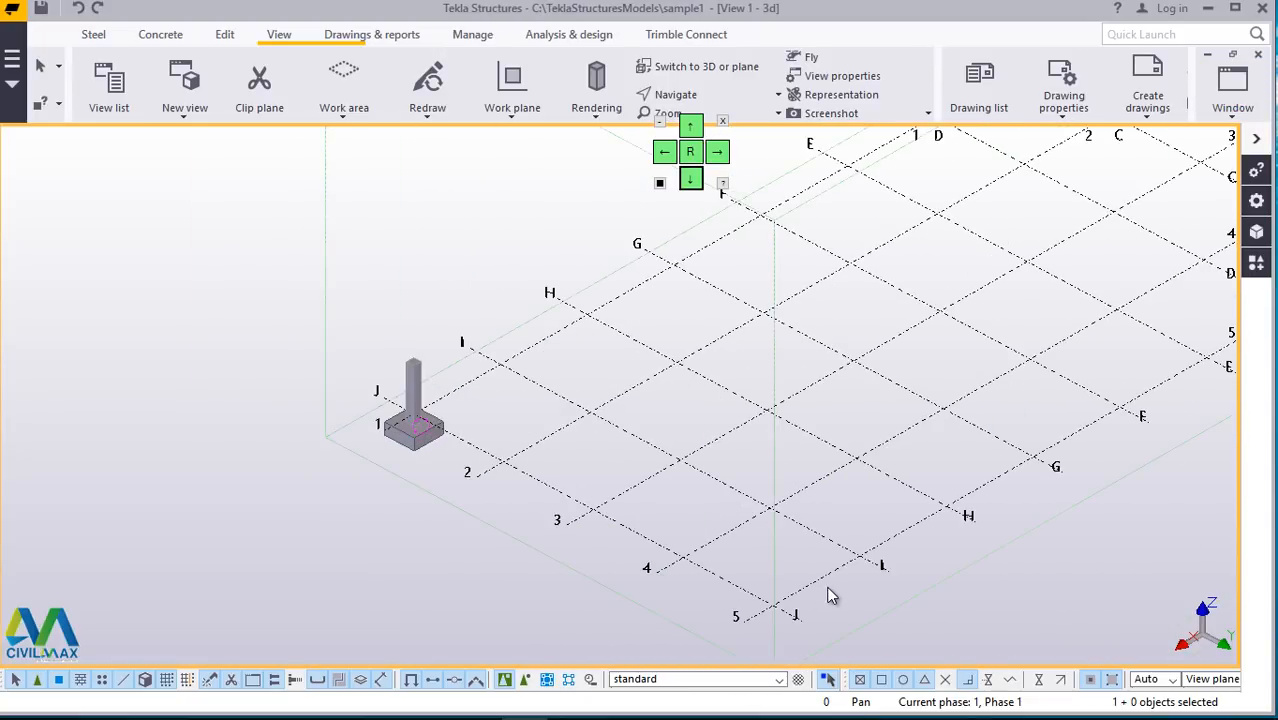
pyautogui.scroll(-5, 502, 548)
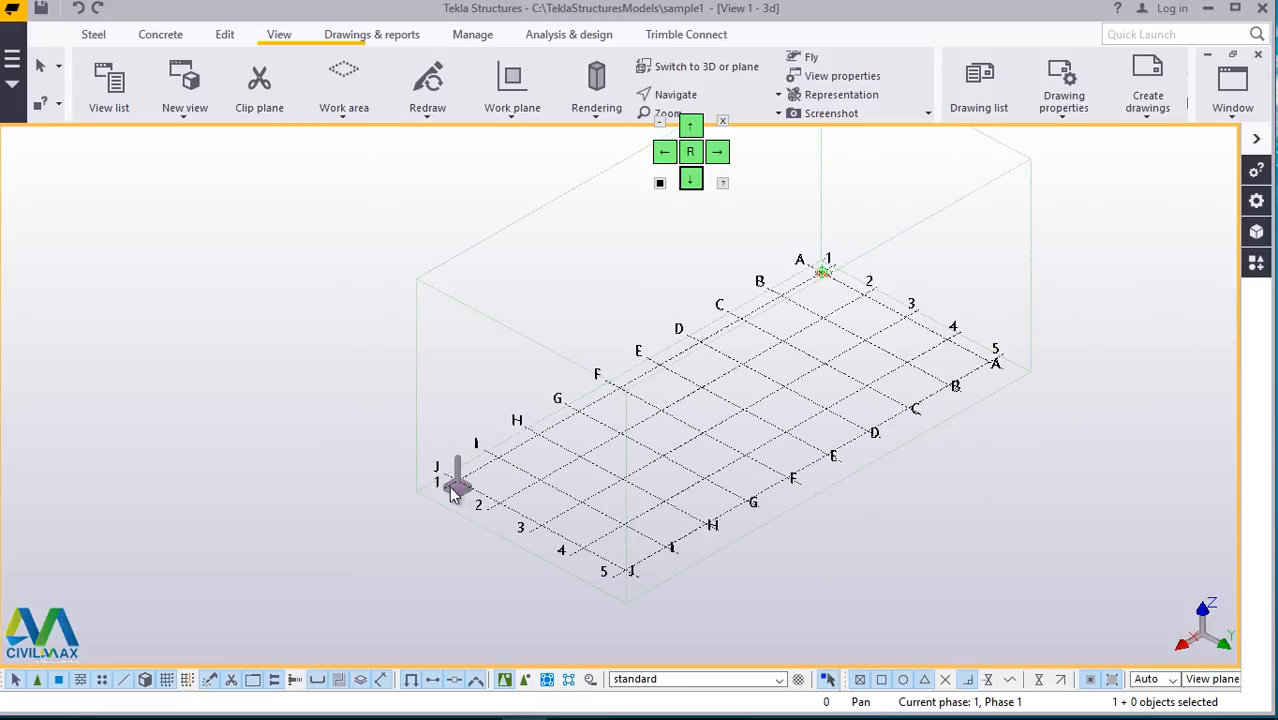
# Step: Copy the footing and column at J-1 linearly along grid line J with dY 6000 and 4 copies
pyautogui.scroll(5, 424, 510)
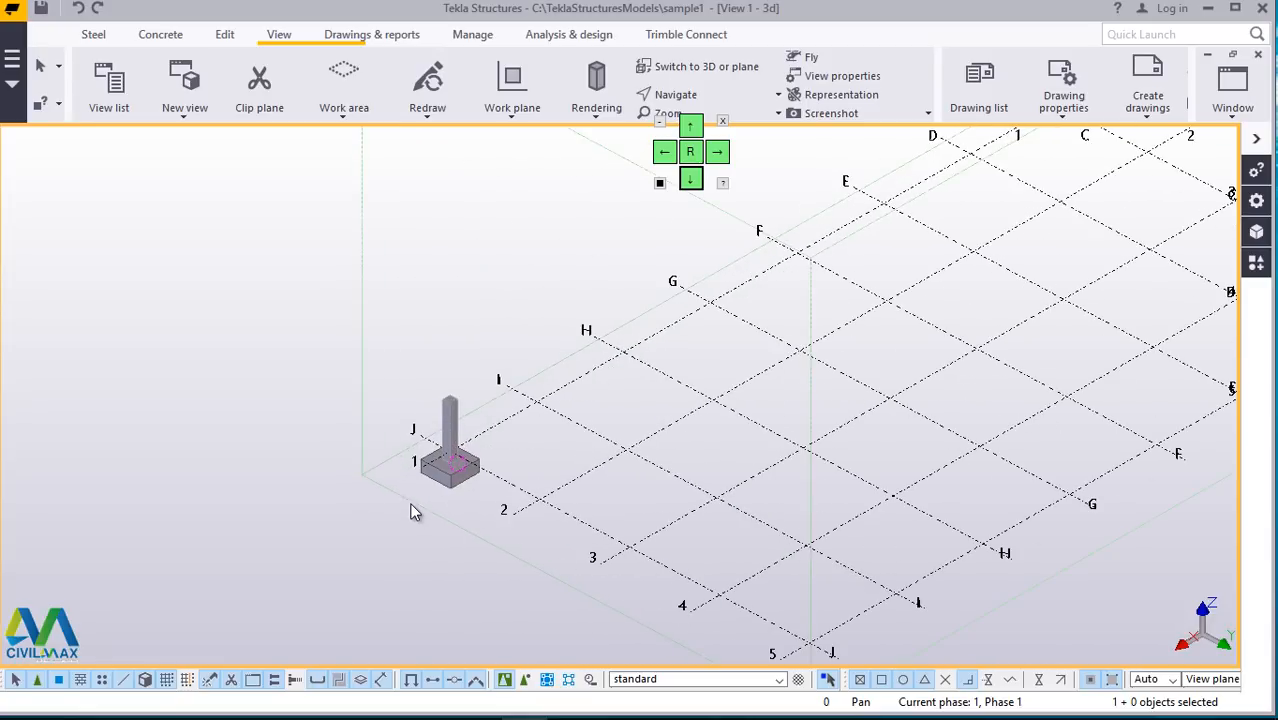
pyautogui.scroll(3, 424, 500)
pyautogui.scroll(2, 562, 374)
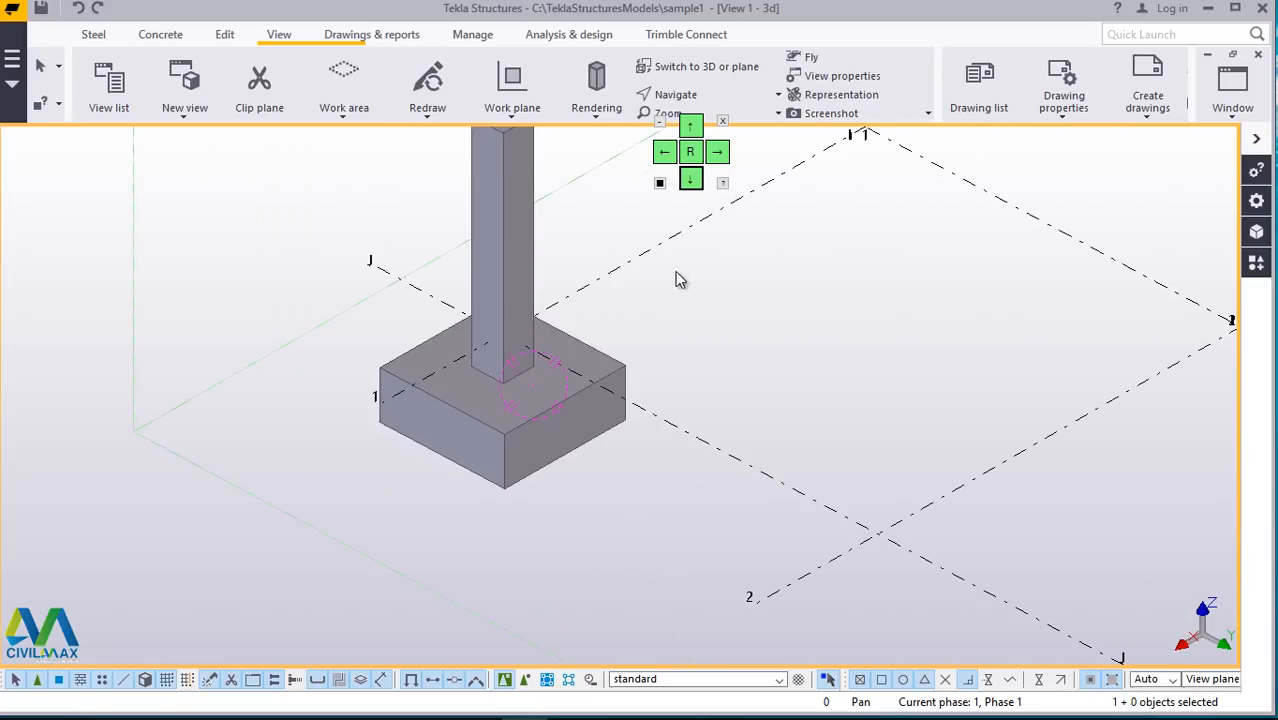
pyautogui.moveTo(463, 458); pyautogui.dragTo(431, 529)
pyautogui.rightClick(841, 284)
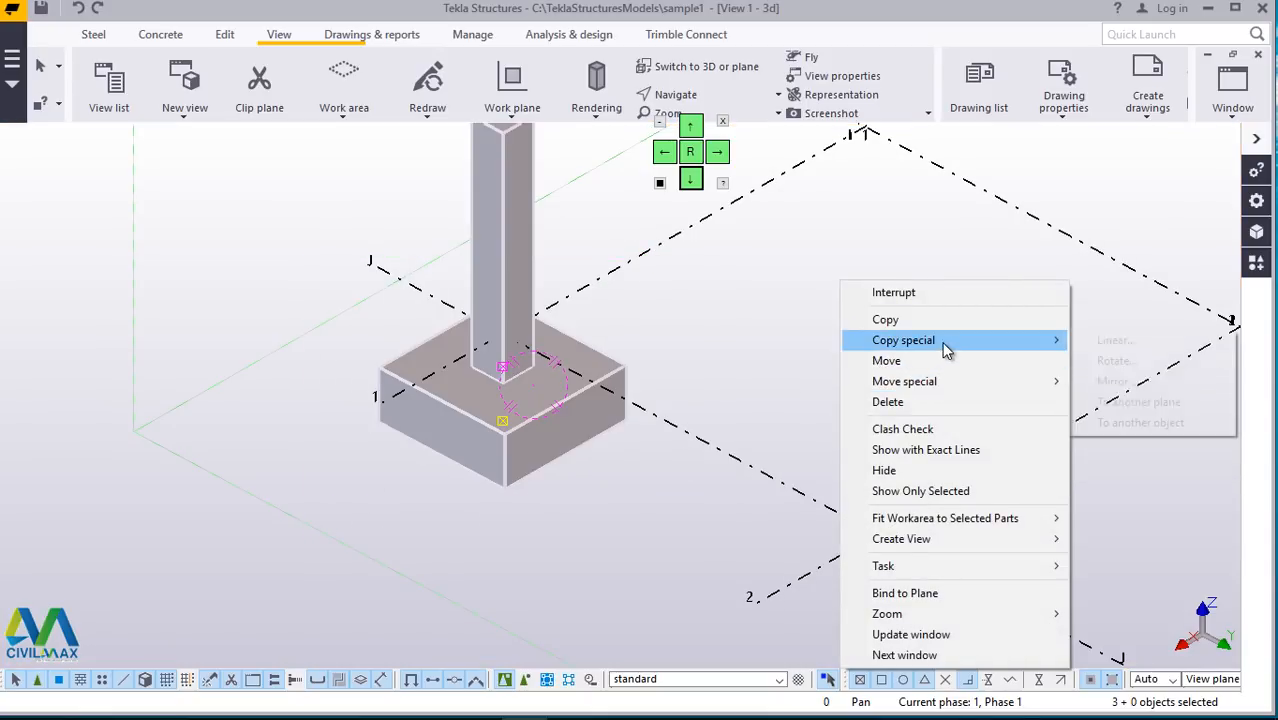
pyautogui.click(1155, 342)
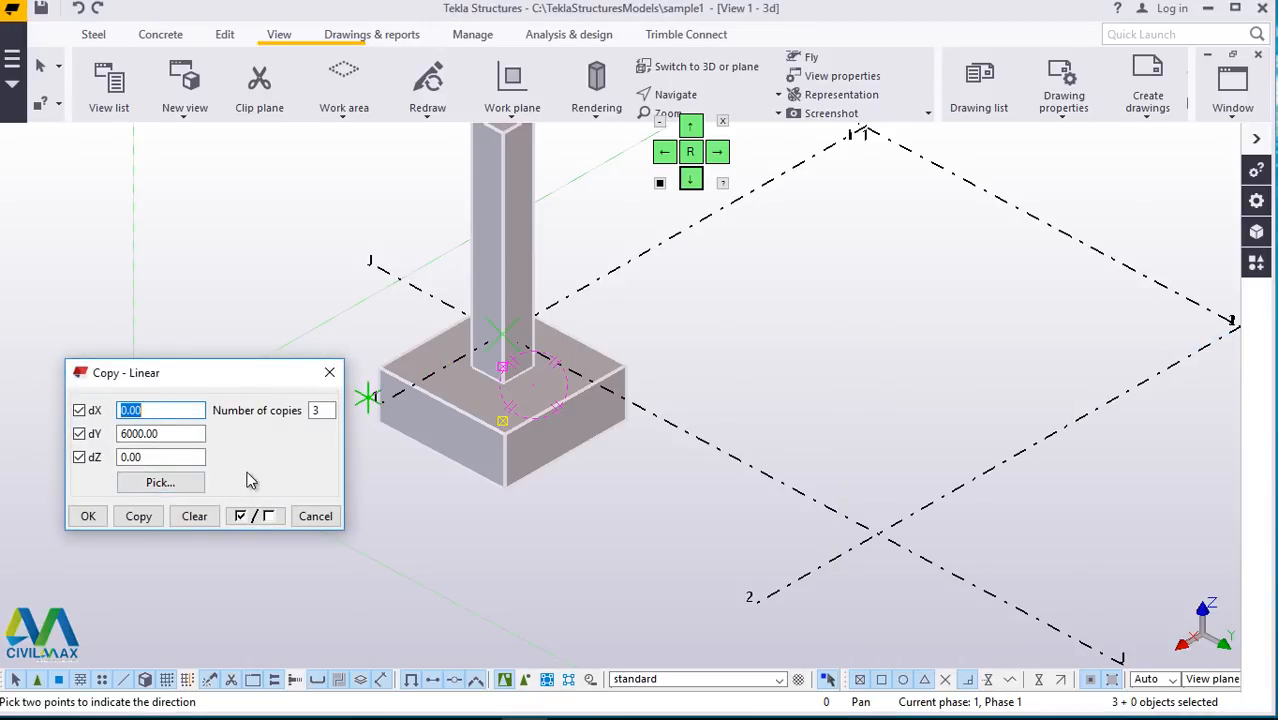
pyautogui.scroll(-2, 502, 334)
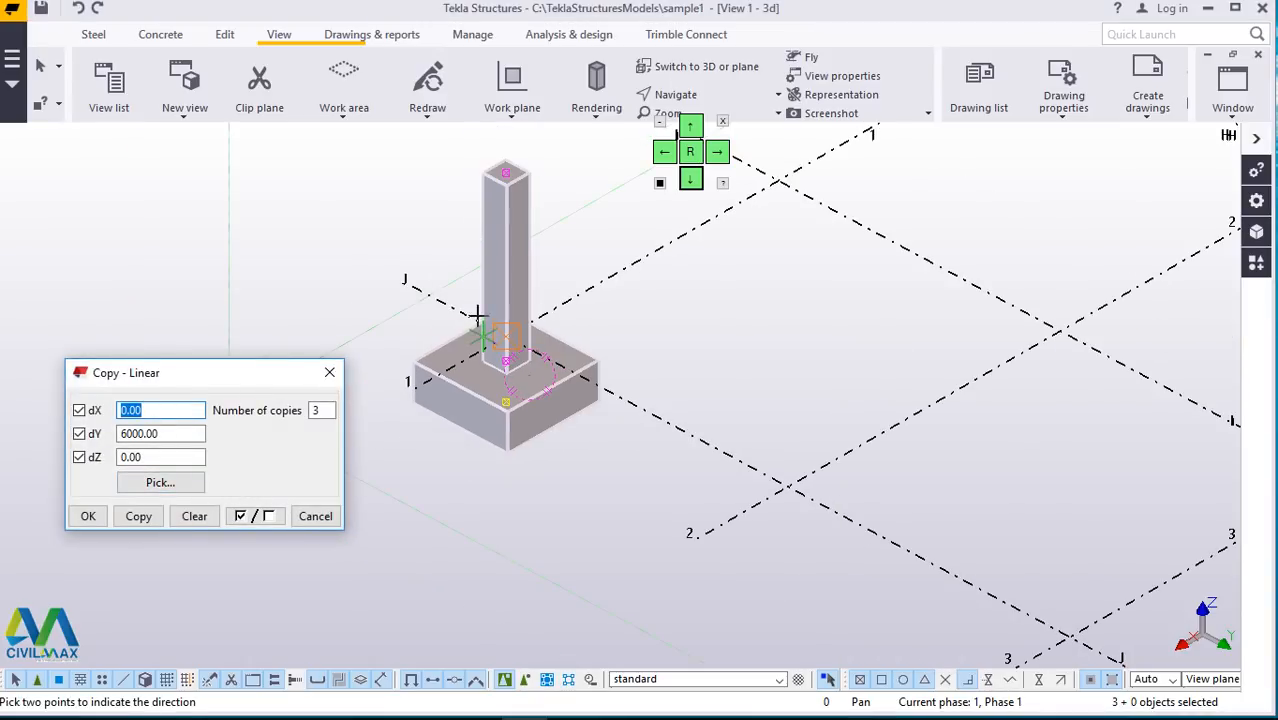
pyautogui.scroll(-2, 477, 314)
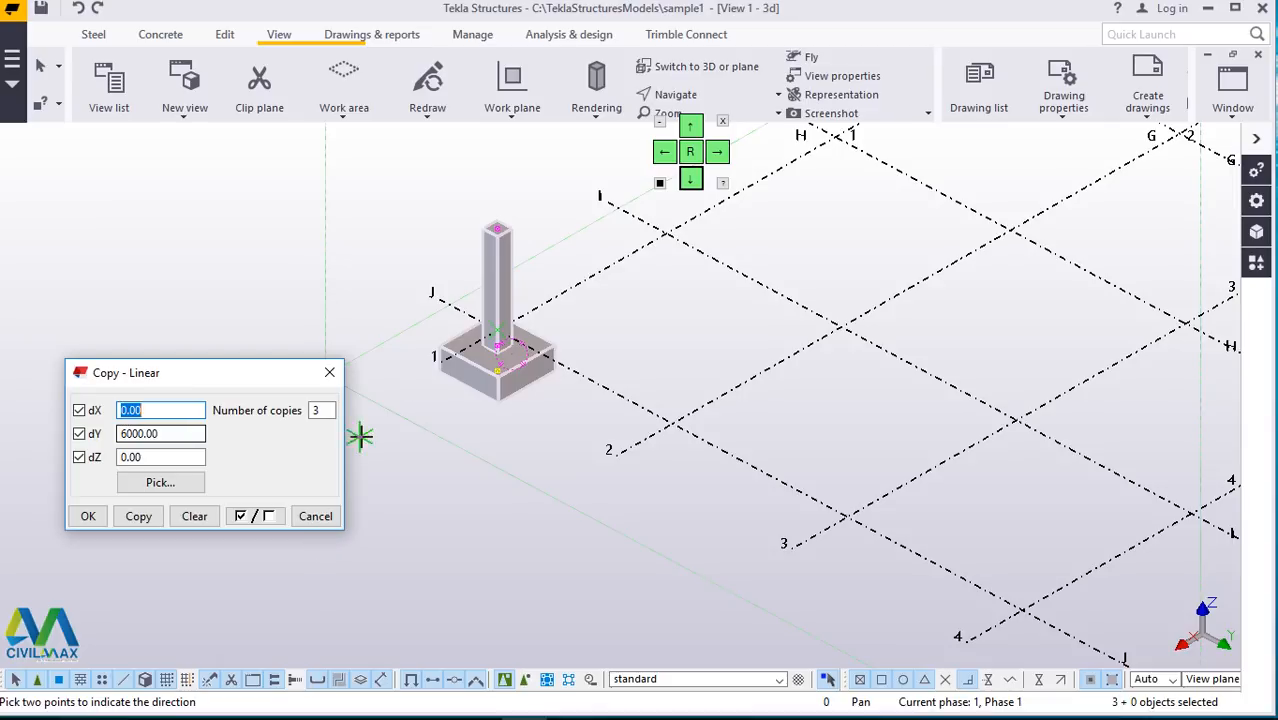
pyautogui.scroll(-1, 484, 287)
pyautogui.scroll(-1, 484, 287)
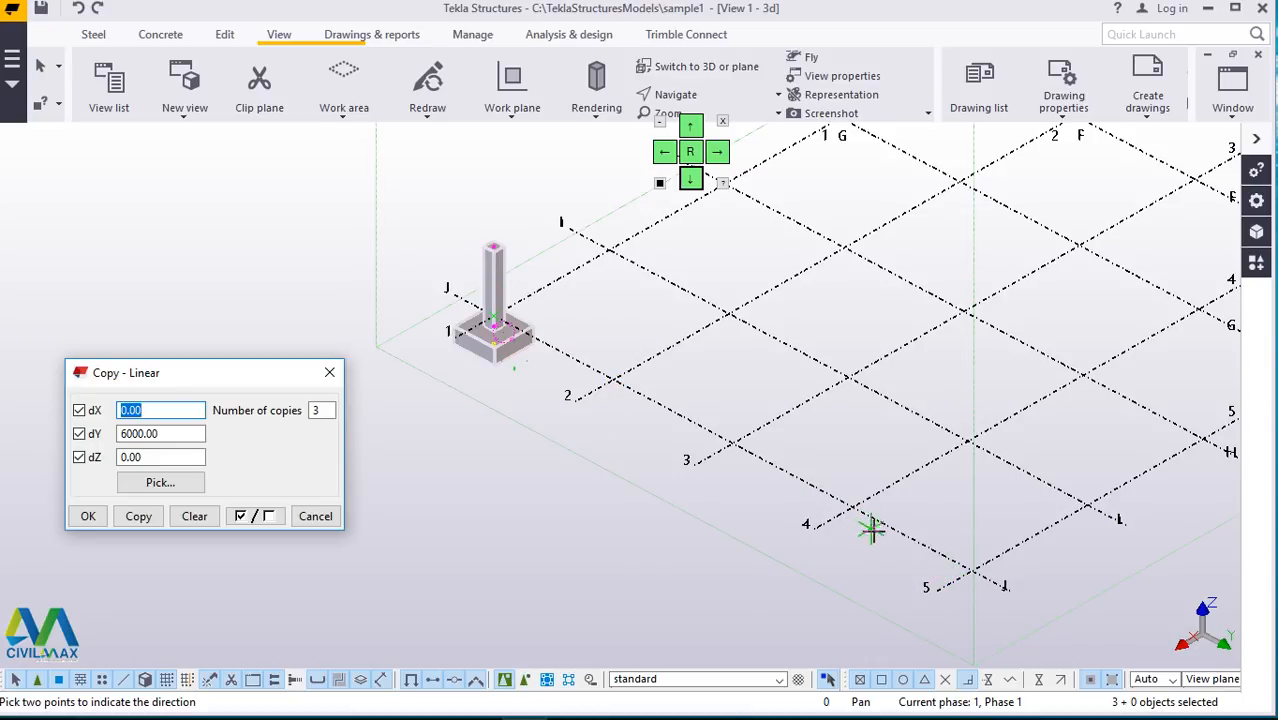
pyautogui.click(490, 245)
pyautogui.click(613, 378)
pyautogui.moveTo(325, 410); pyautogui.dragTo(293, 410)
pyautogui.write('4')
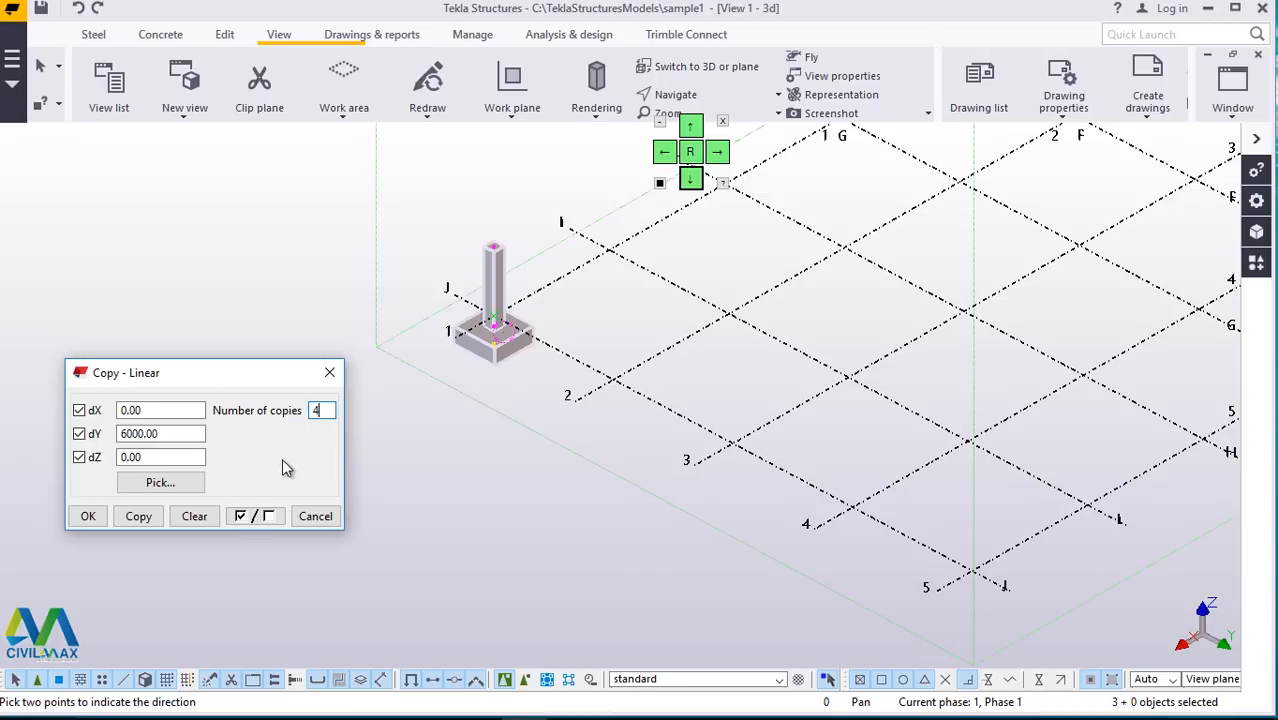
pyautogui.click(138, 516)
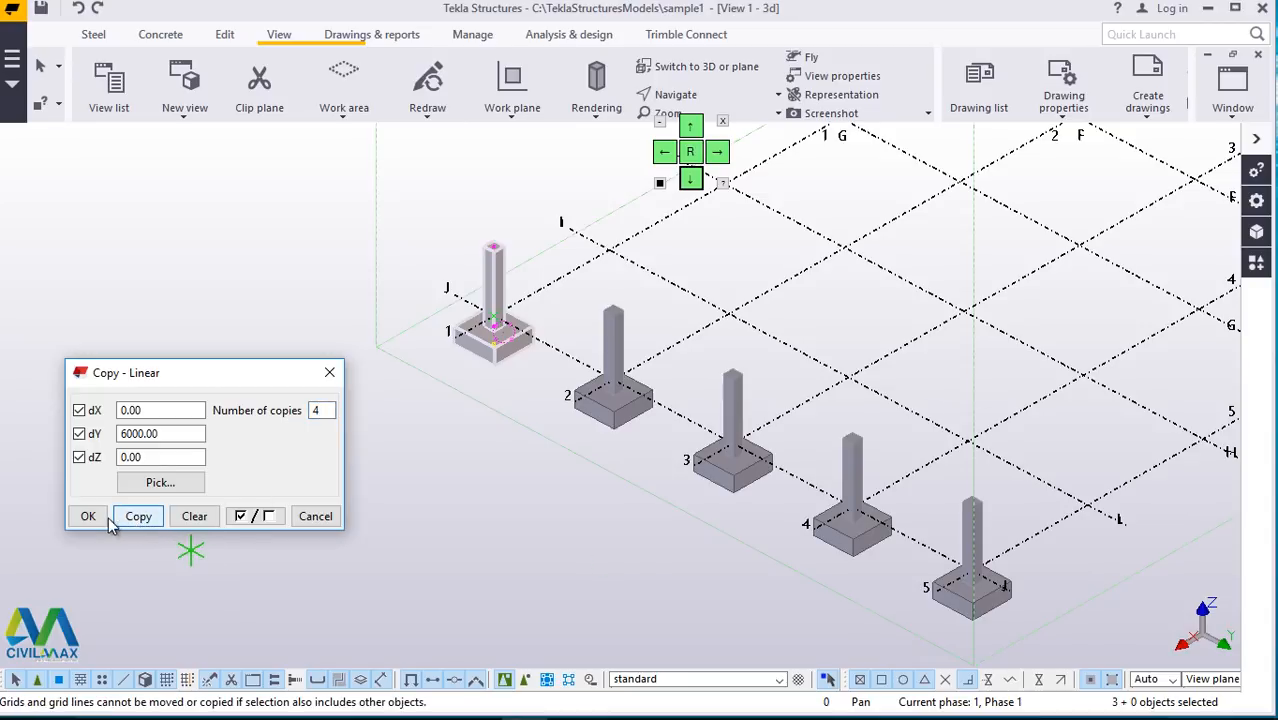
pyautogui.click(88, 516)
pyautogui.rightClick(277, 412)
pyautogui.click(331, 425)
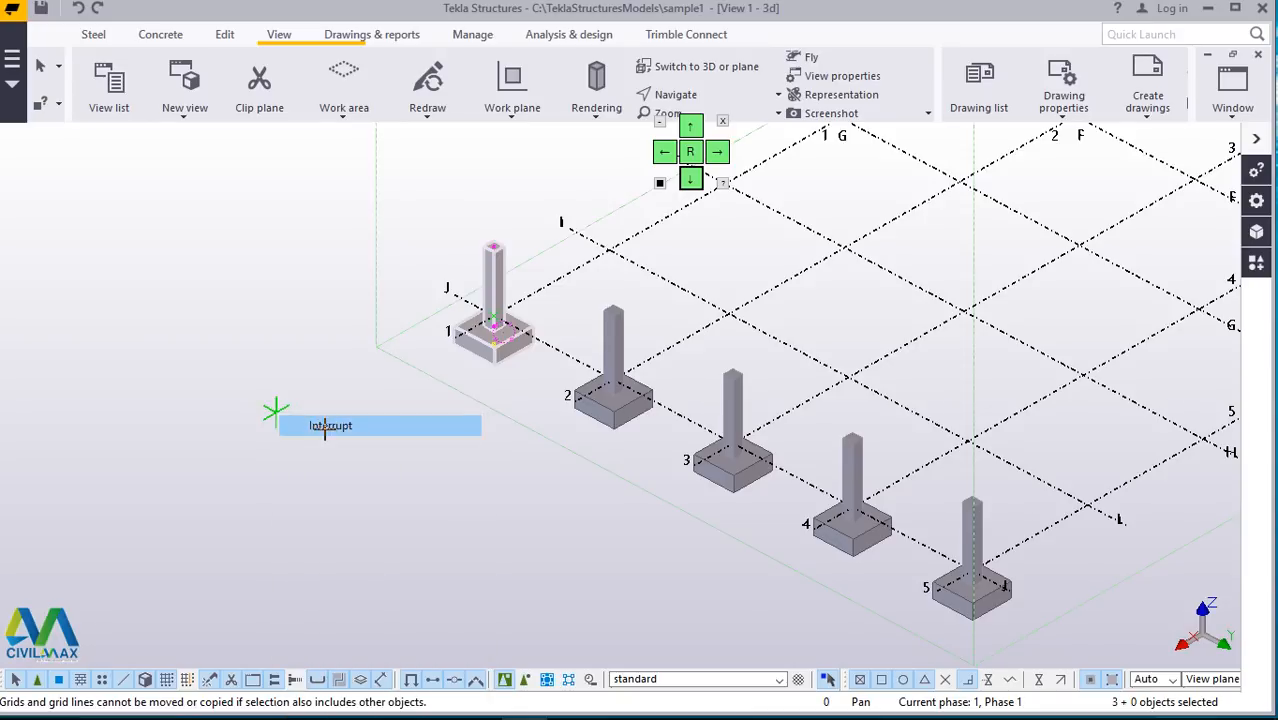
# Step: Copy all five footings and columns on grid line J linearly with dX -6000, dY 0 and 9 copies
pyautogui.scroll(-3, 503, 457)
pyautogui.scroll(2, 503, 457)
pyautogui.scroll(-3, 459, 495)
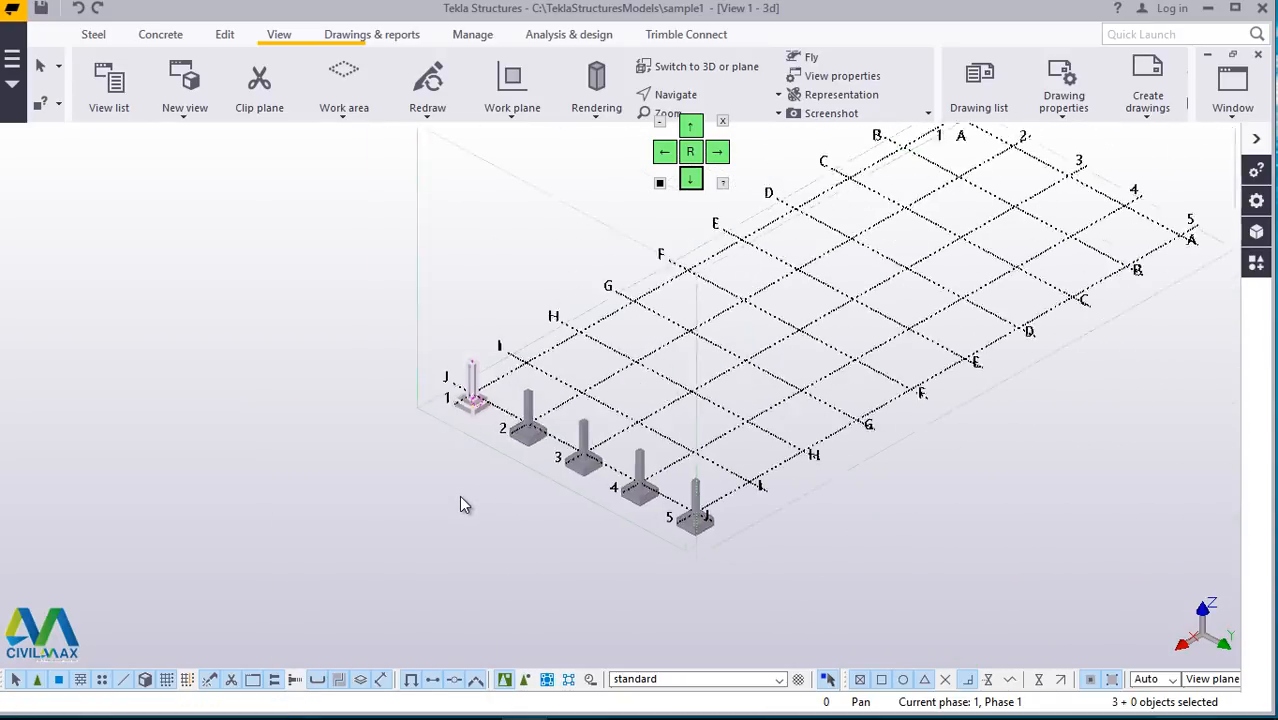
pyautogui.scroll(-1, 585, 515)
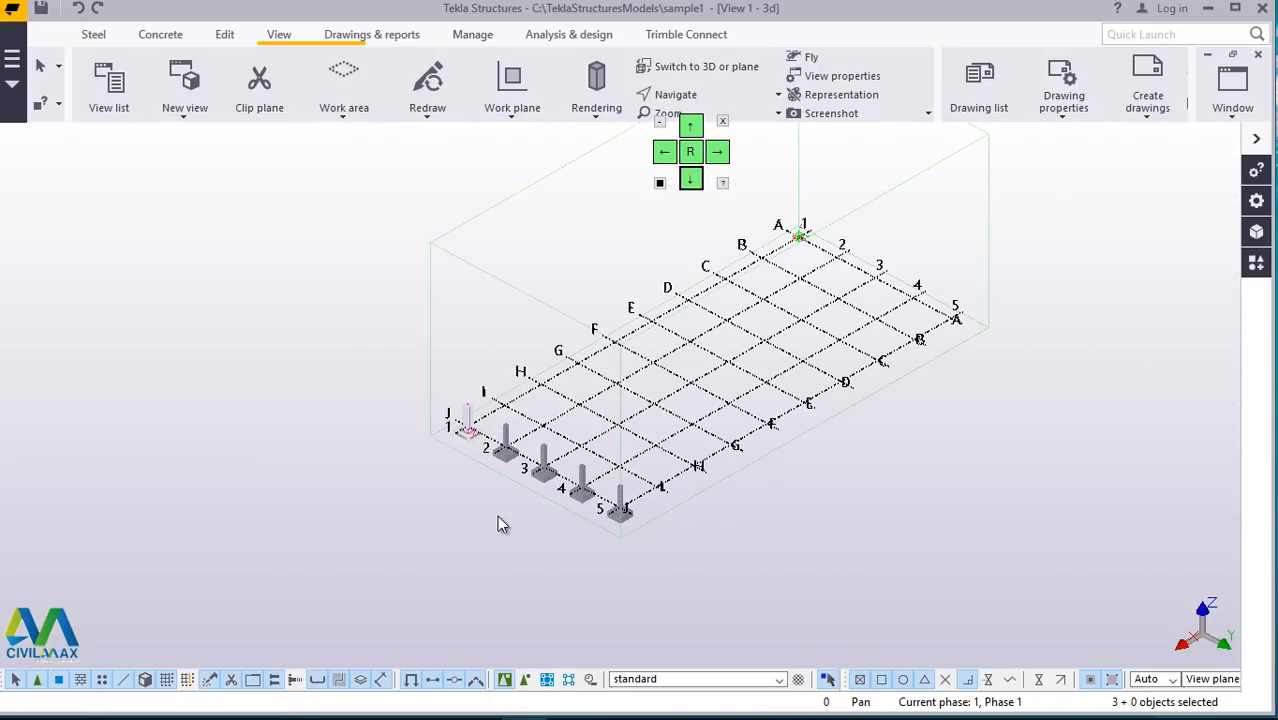
pyautogui.scroll(4, 497, 515)
pyautogui.moveTo(719, 590); pyautogui.dragTo(258, 333)
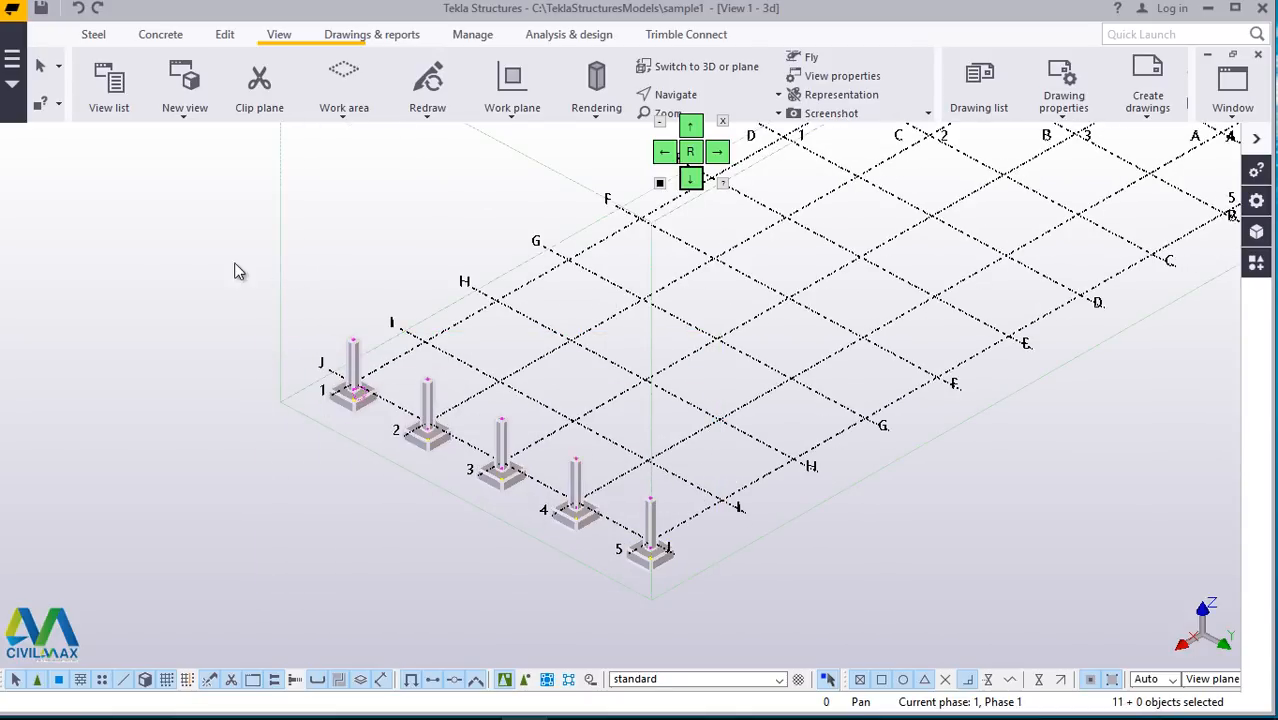
pyautogui.rightClick(138, 240)
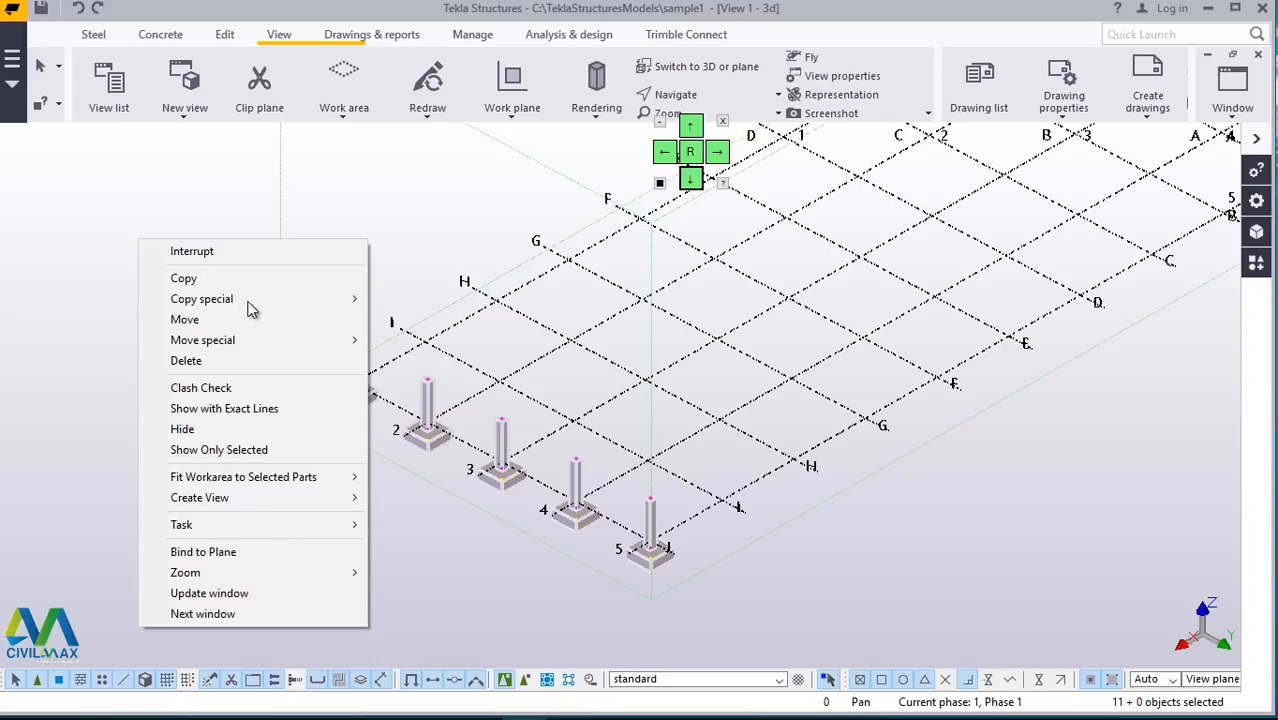
pyautogui.moveTo(240, 302)
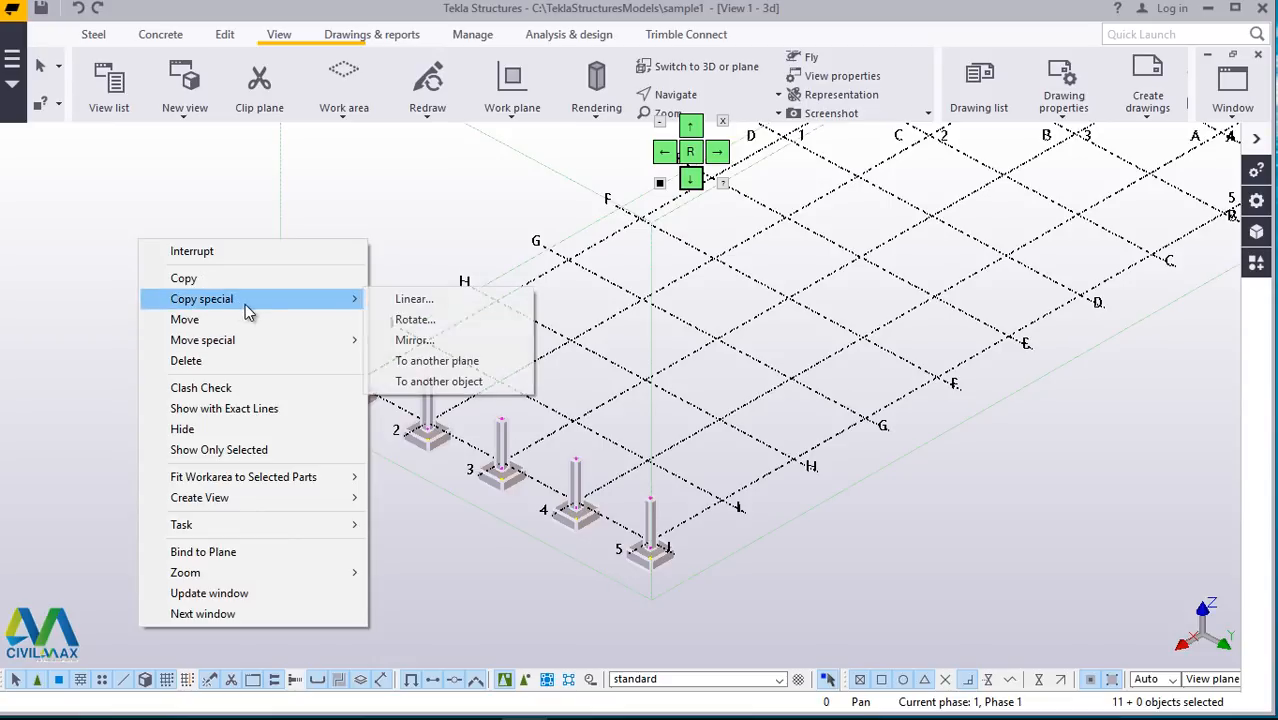
pyautogui.click(399, 303)
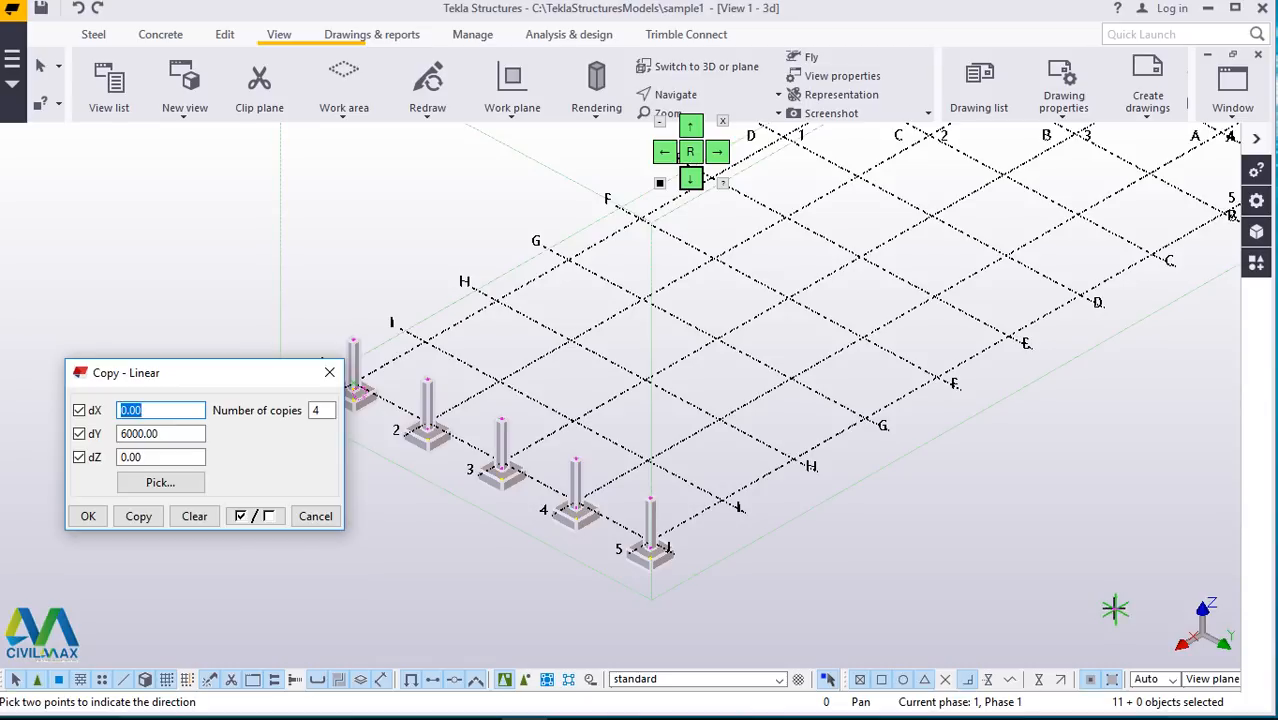
pyautogui.moveTo(174, 435); pyautogui.dragTo(104, 437)
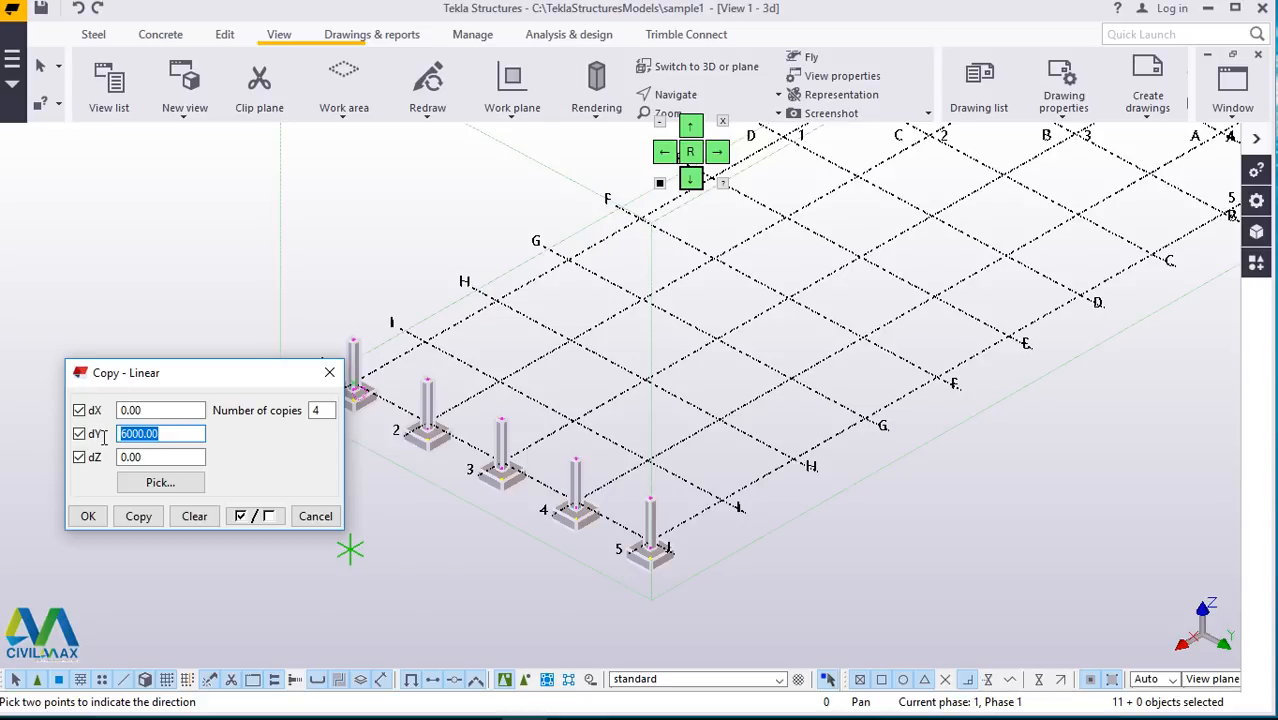
pyautogui.write('0')
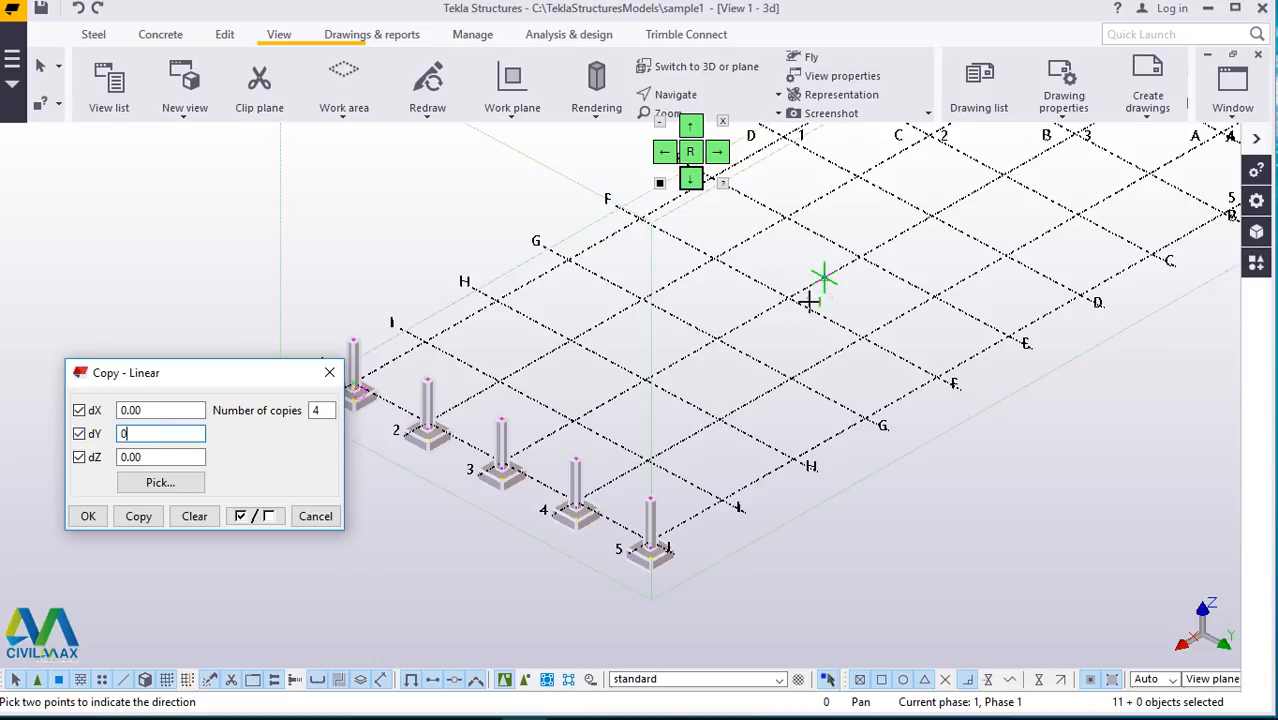
pyautogui.doubleClick(156, 411)
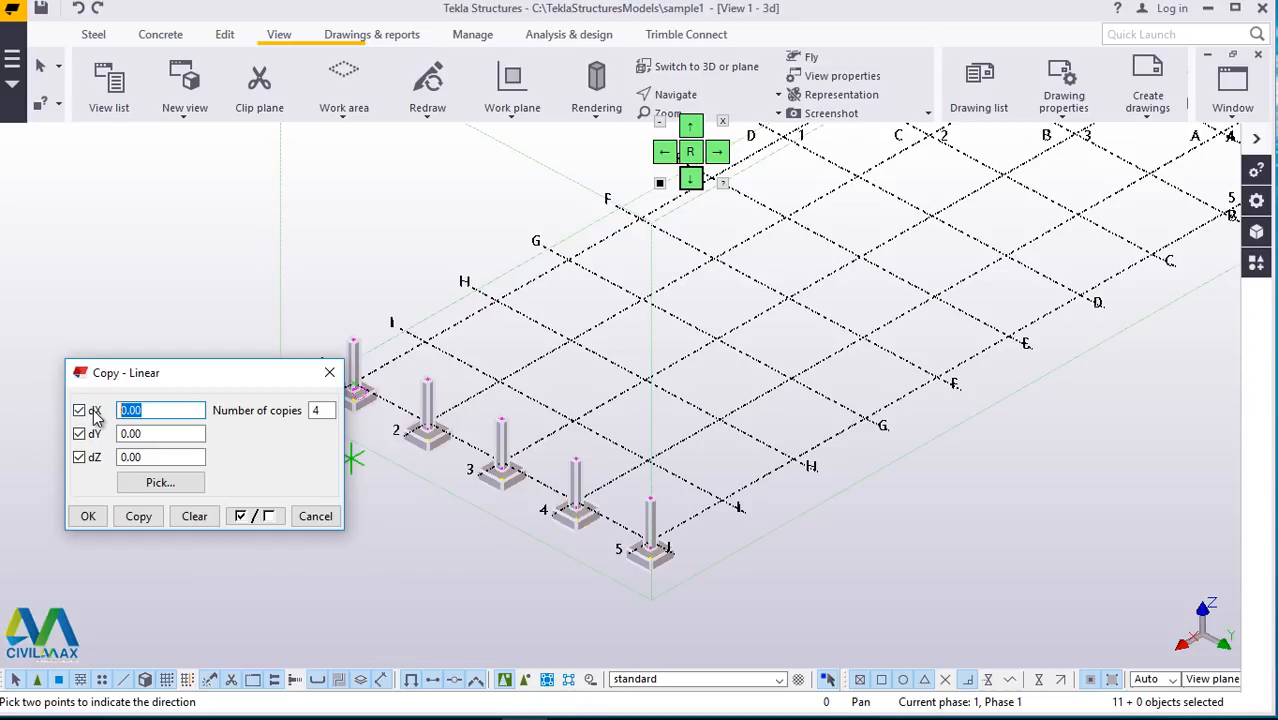
pyautogui.write('-6000')
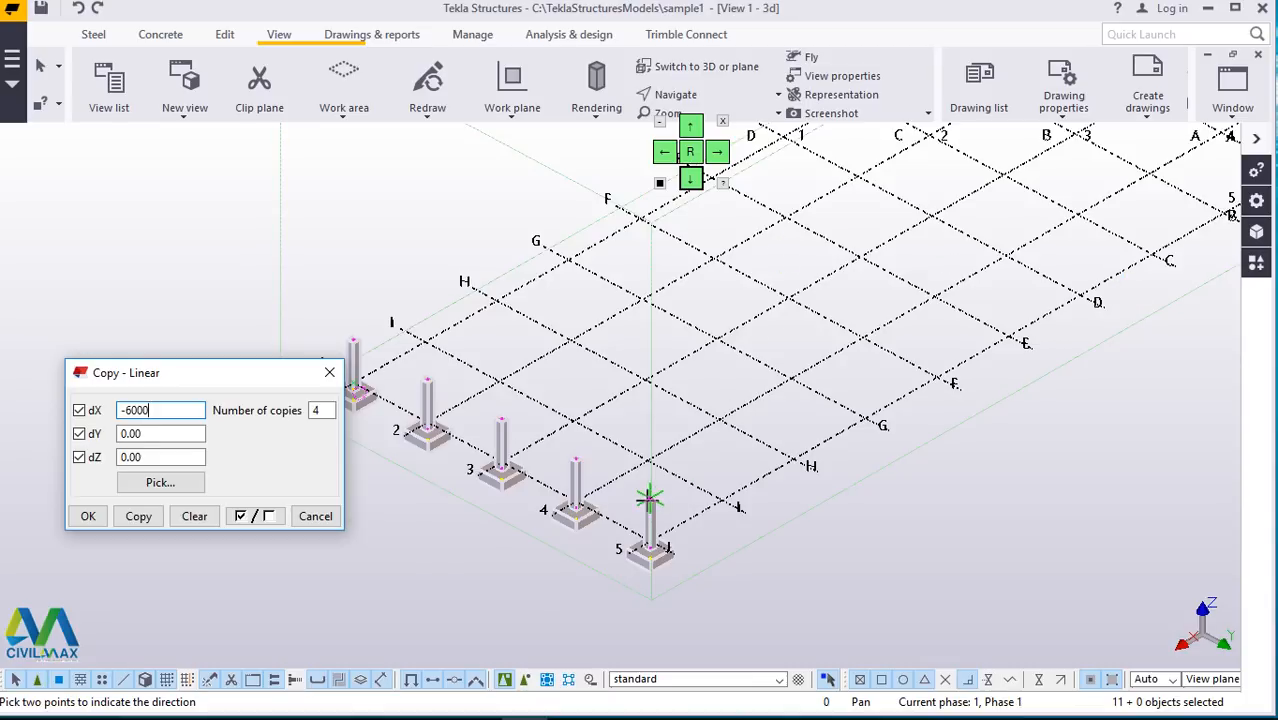
pyautogui.scroll(-3, 653, 513)
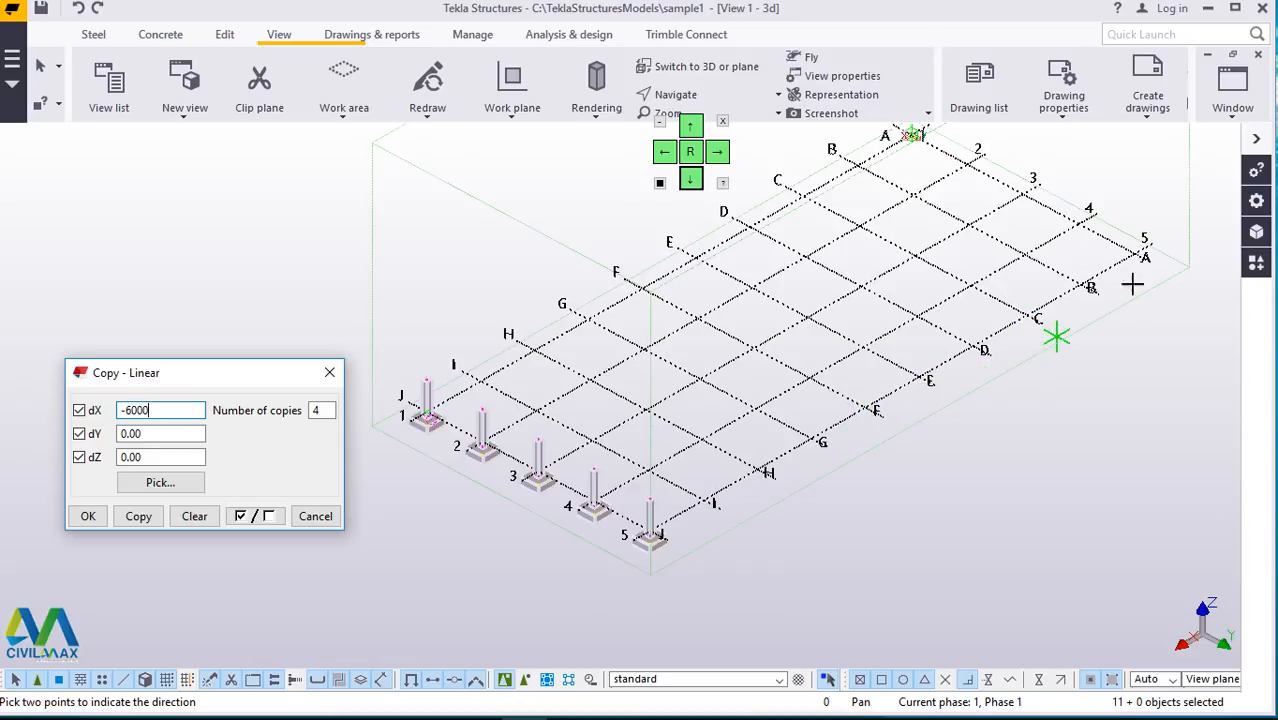
pyautogui.doubleClick(321, 410)
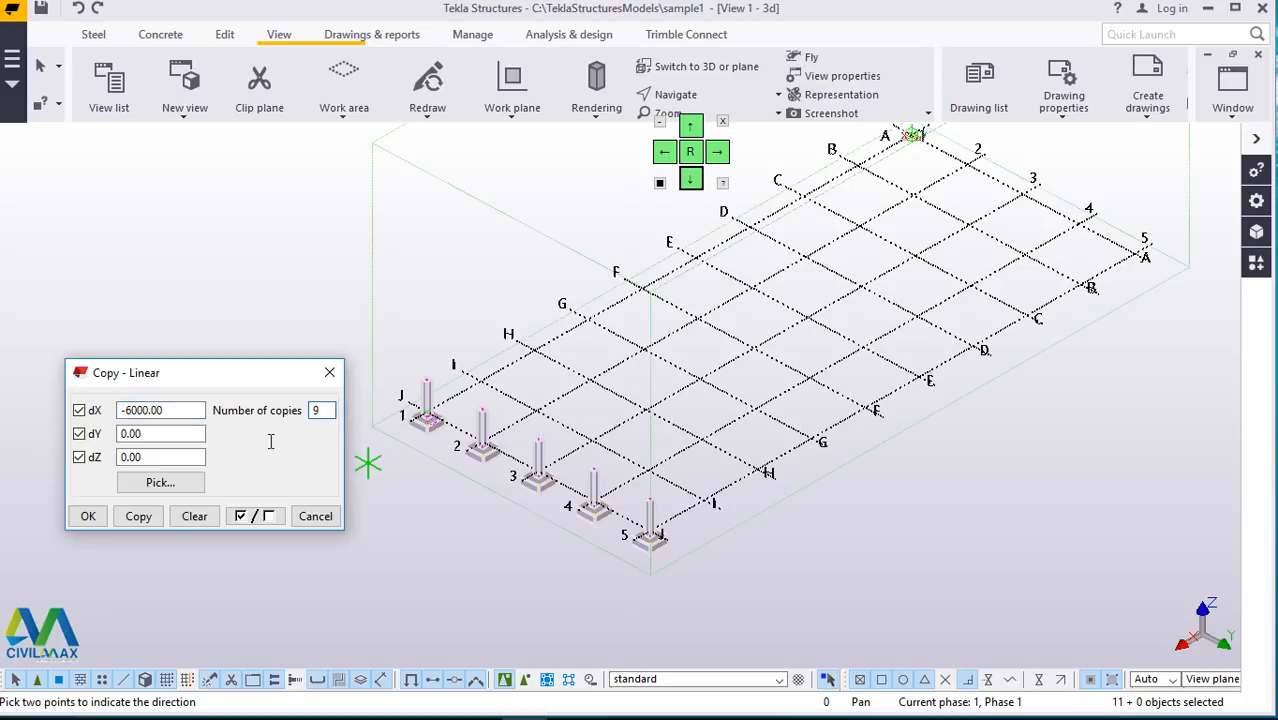
pyautogui.click(138, 516)
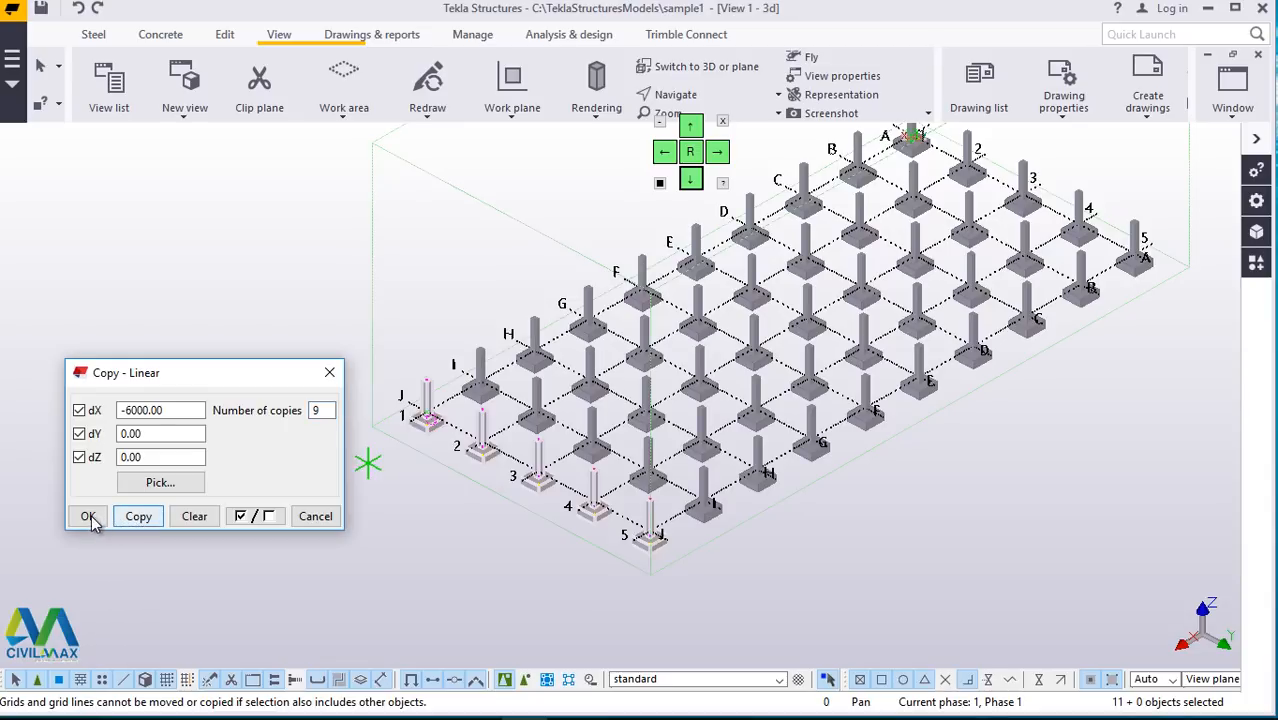
pyautogui.click(88, 516)
pyautogui.rightClick(284, 253)
pyautogui.click(330, 268)
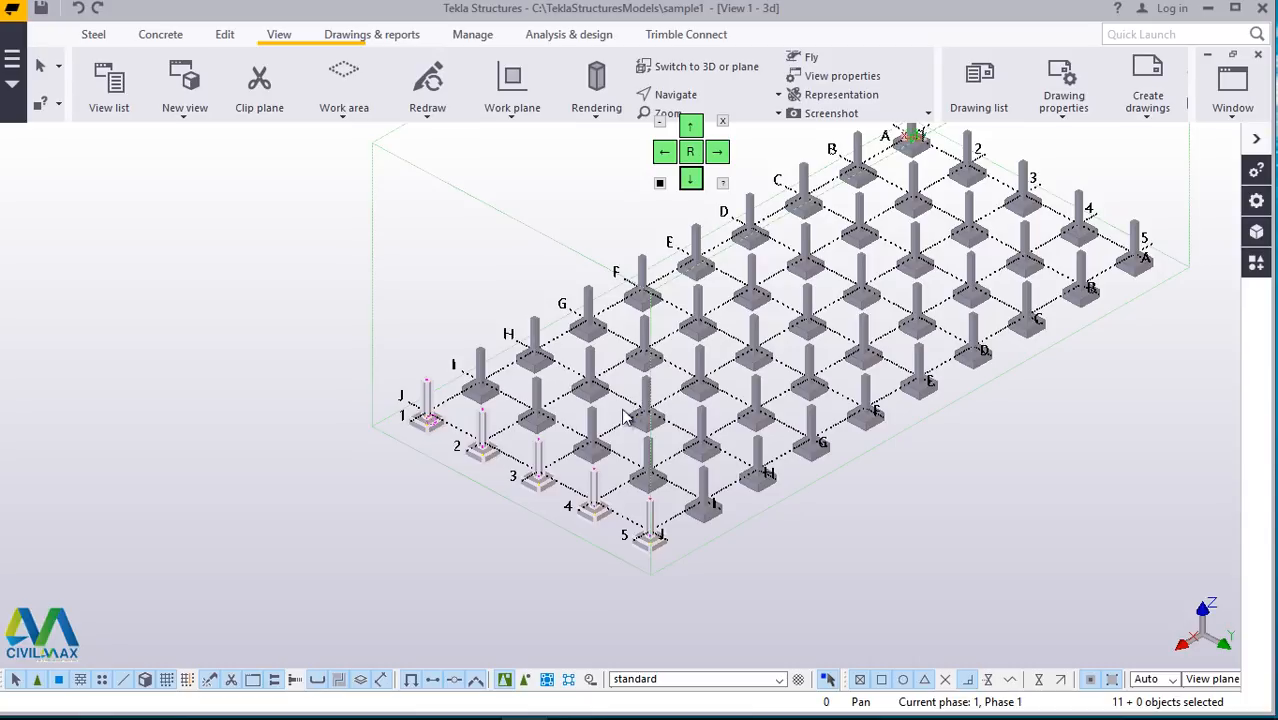
# Step: Clear the selection, switch the 3D view to plan and examine the footing and column layout across the grid
pyautogui.scroll(-2, 463, 507)
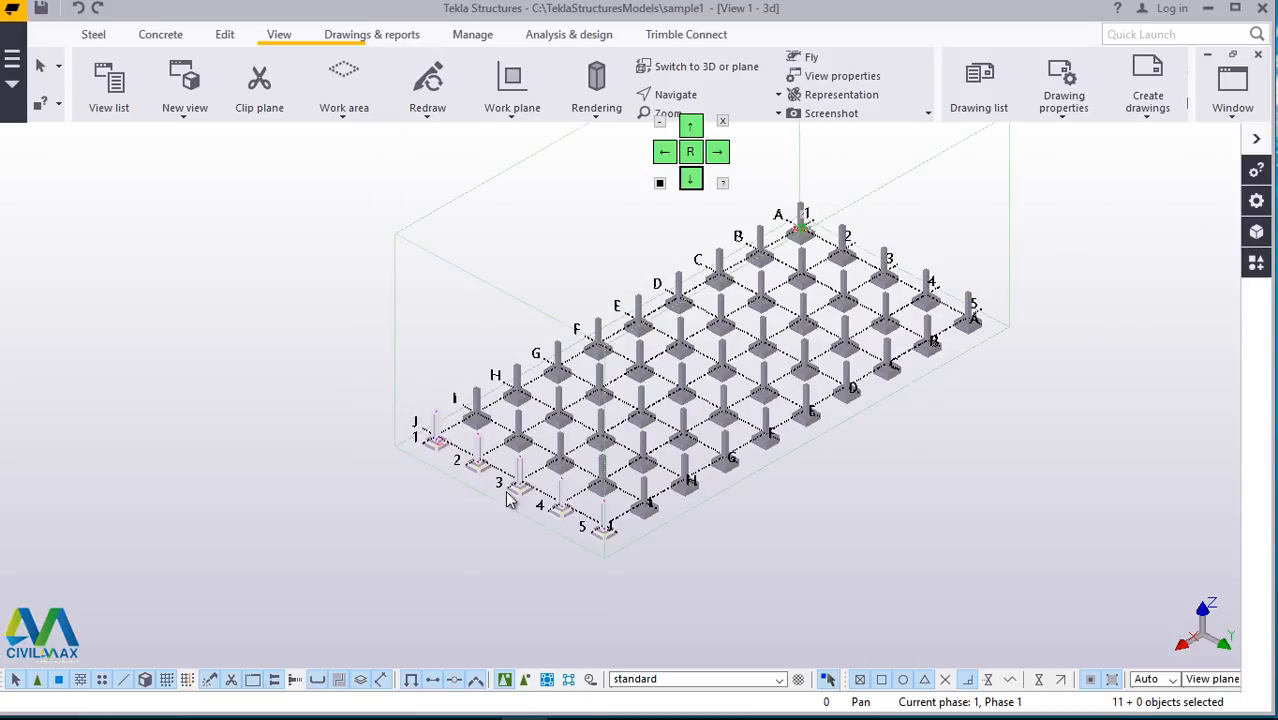
pyautogui.click(909, 479)
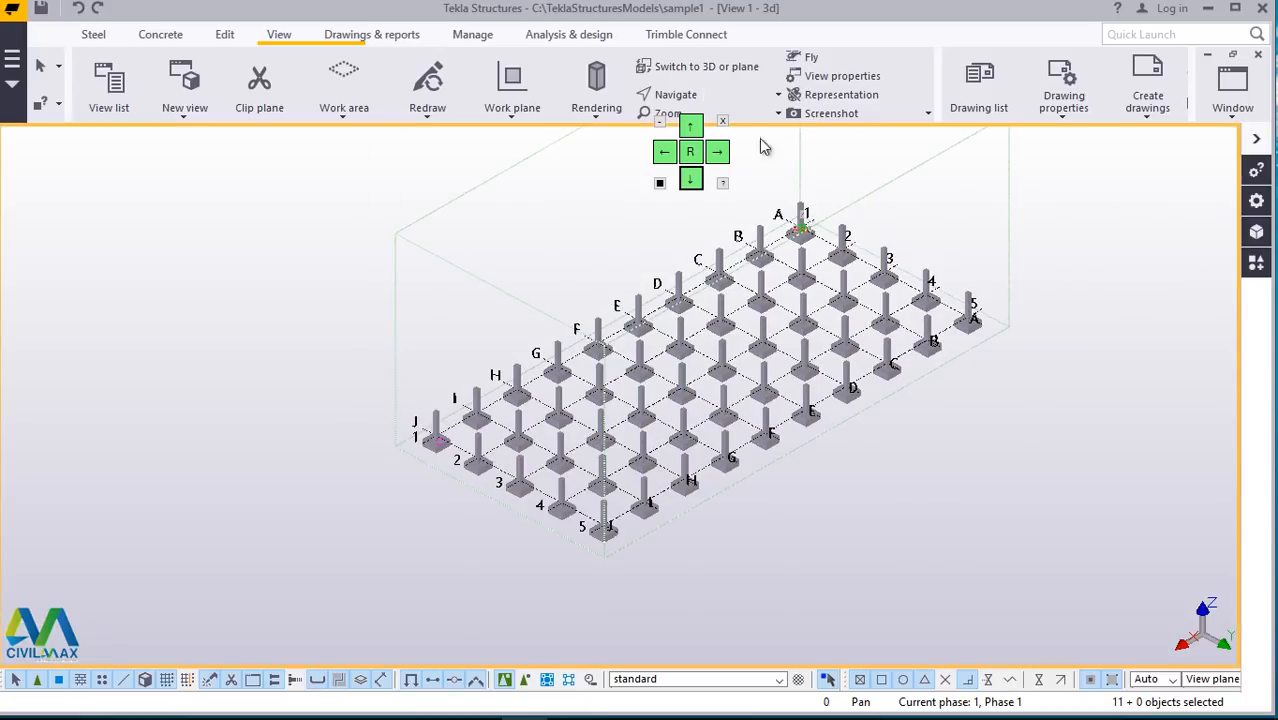
pyautogui.click(704, 68)
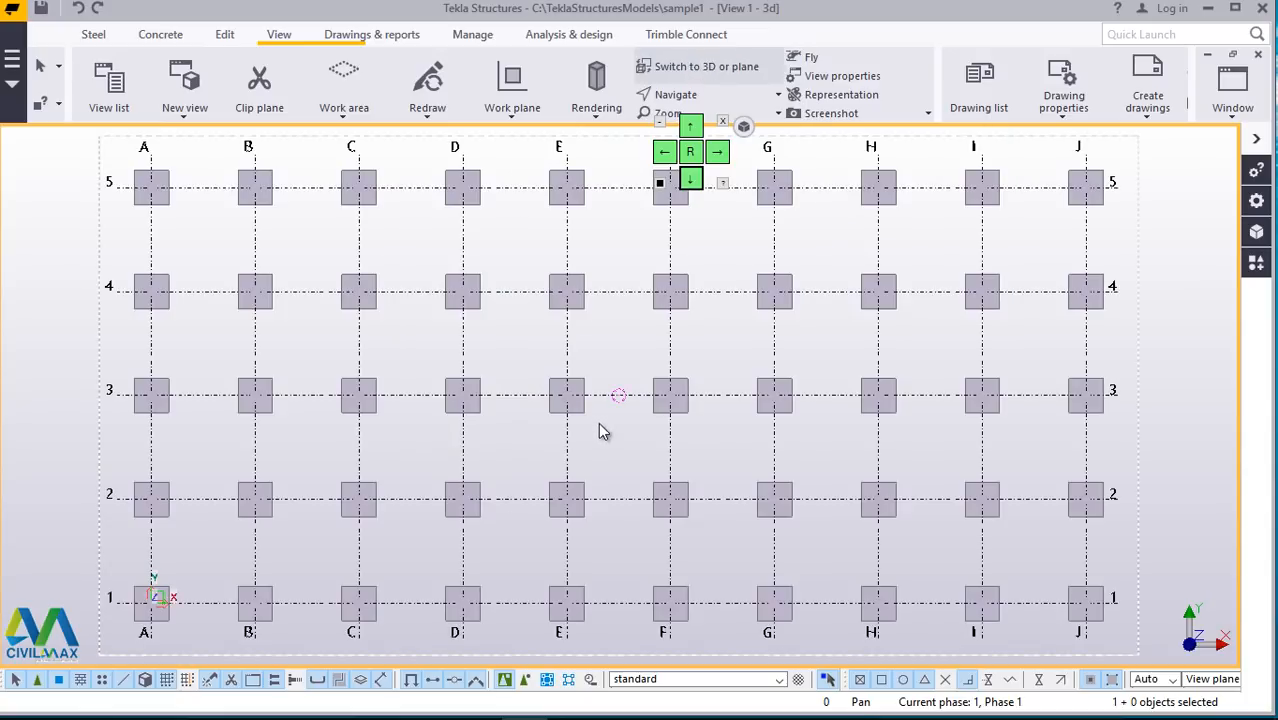
pyautogui.scroll(-3, 598, 425)
pyautogui.scroll(4, 376, 280)
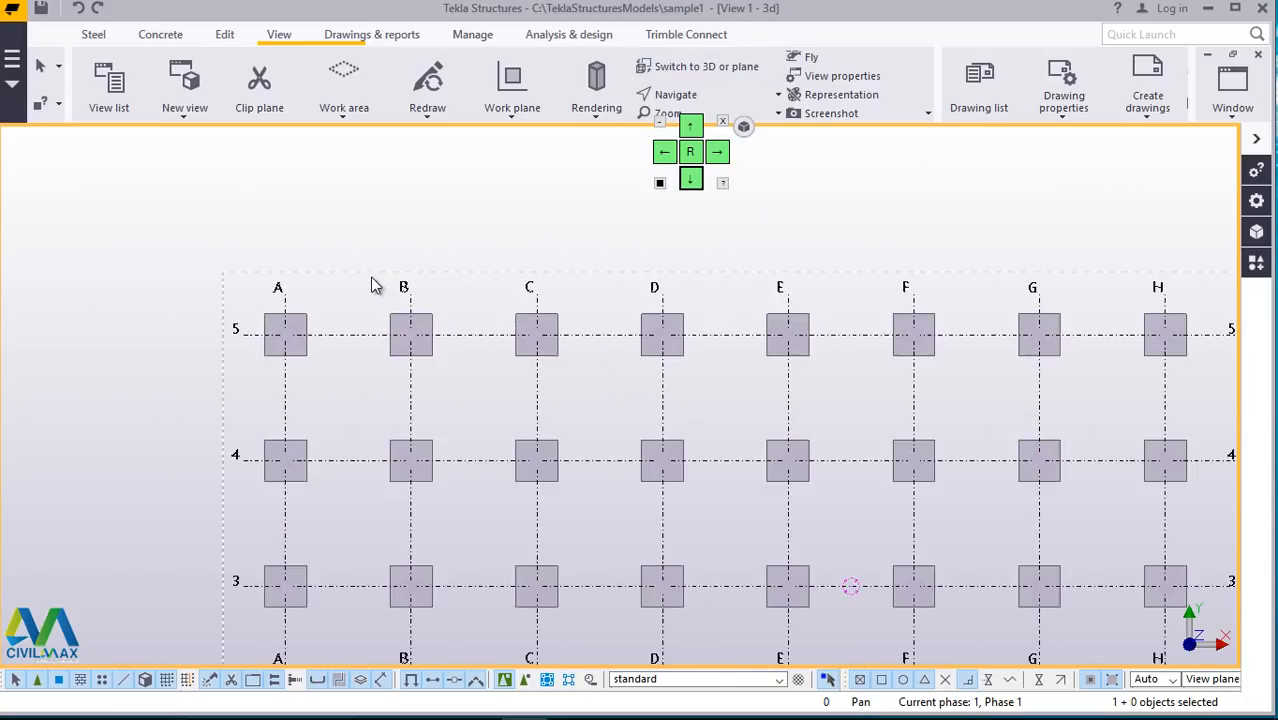
pyautogui.scroll(-3, 290, 370)
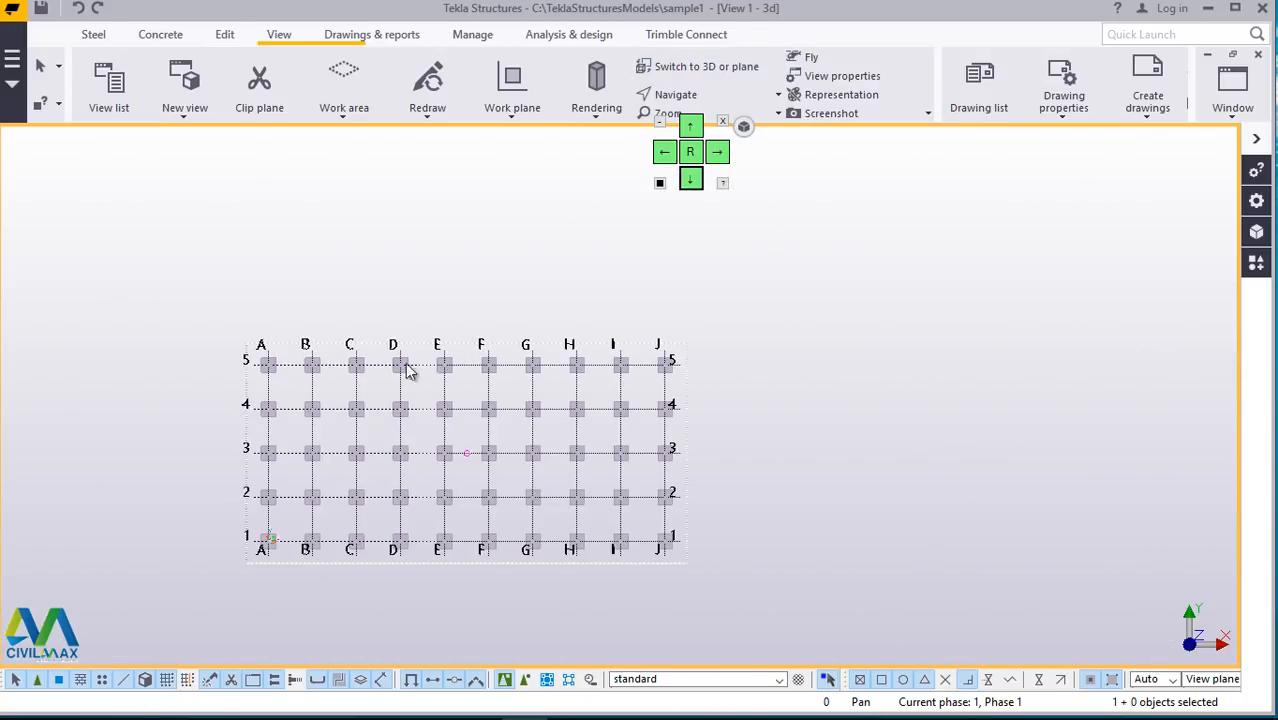
pyautogui.scroll(-2, 456, 397)
pyautogui.scroll(5, 340, 365)
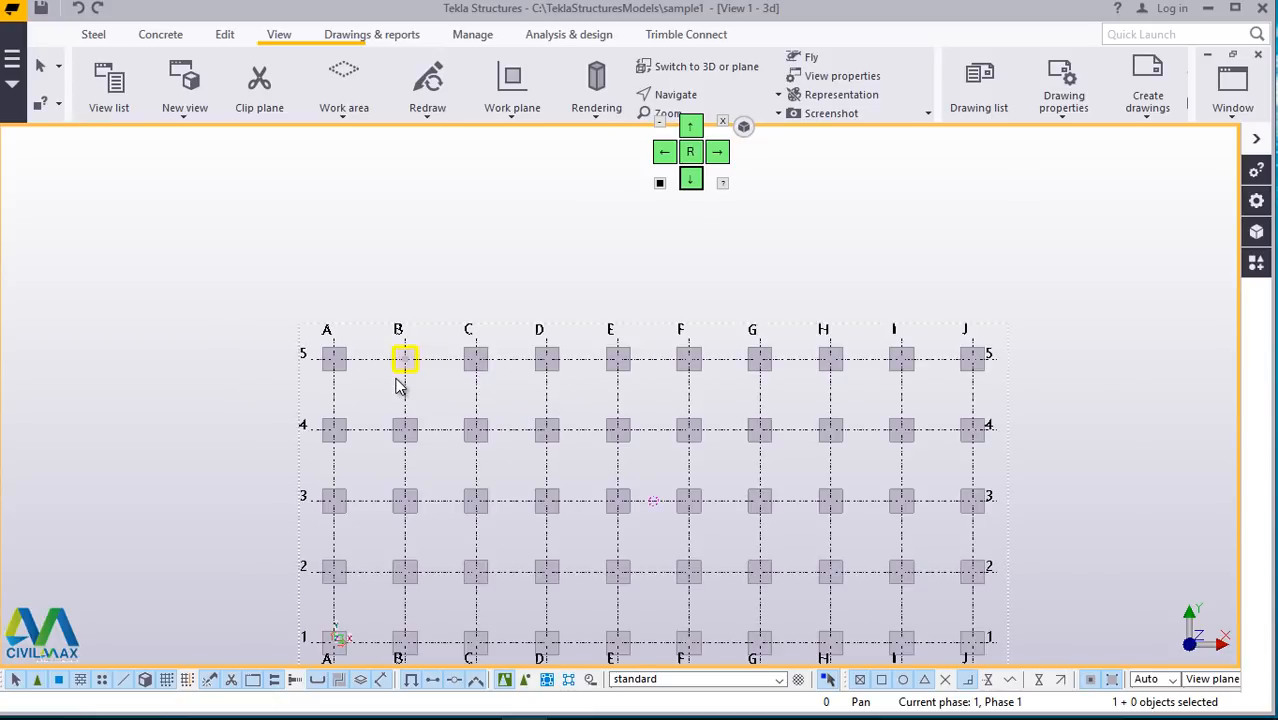
pyautogui.scroll(3, 309, 350)
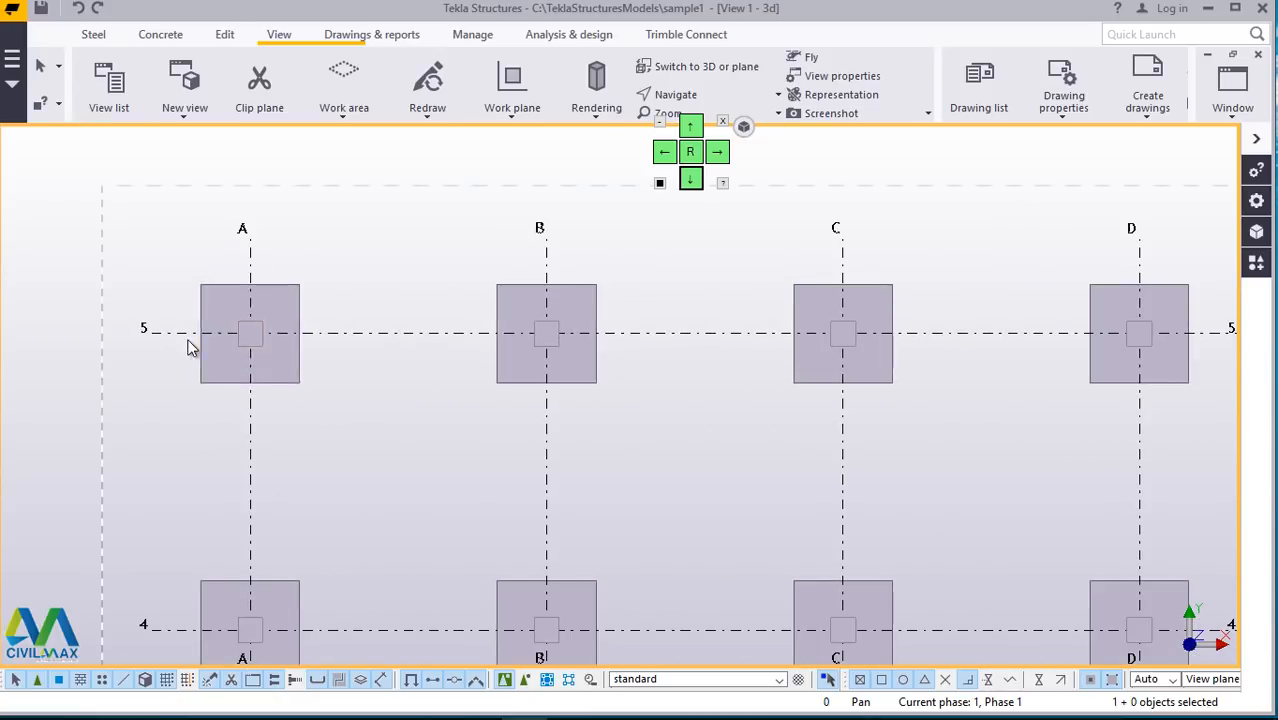
pyautogui.scroll(-1, 188, 345)
pyautogui.scroll(-2, 258, 343)
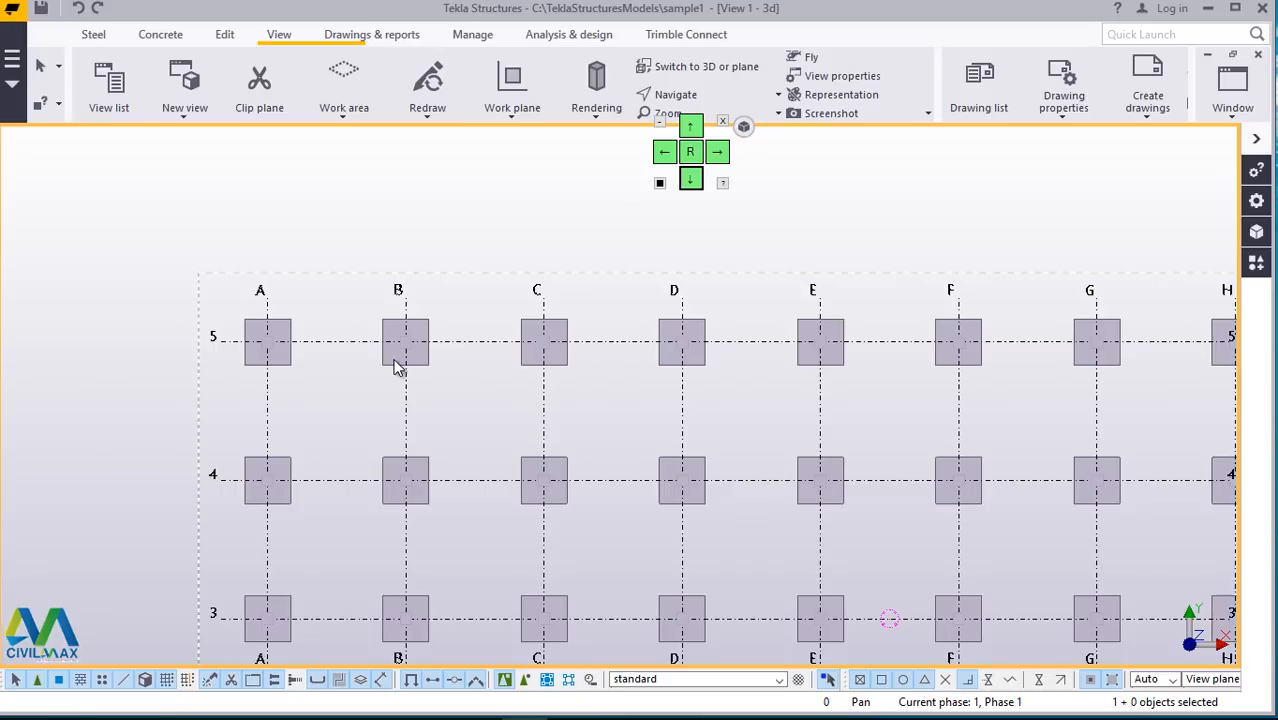
pyautogui.scroll(-3, 423, 368)
pyautogui.scroll(3, 415, 362)
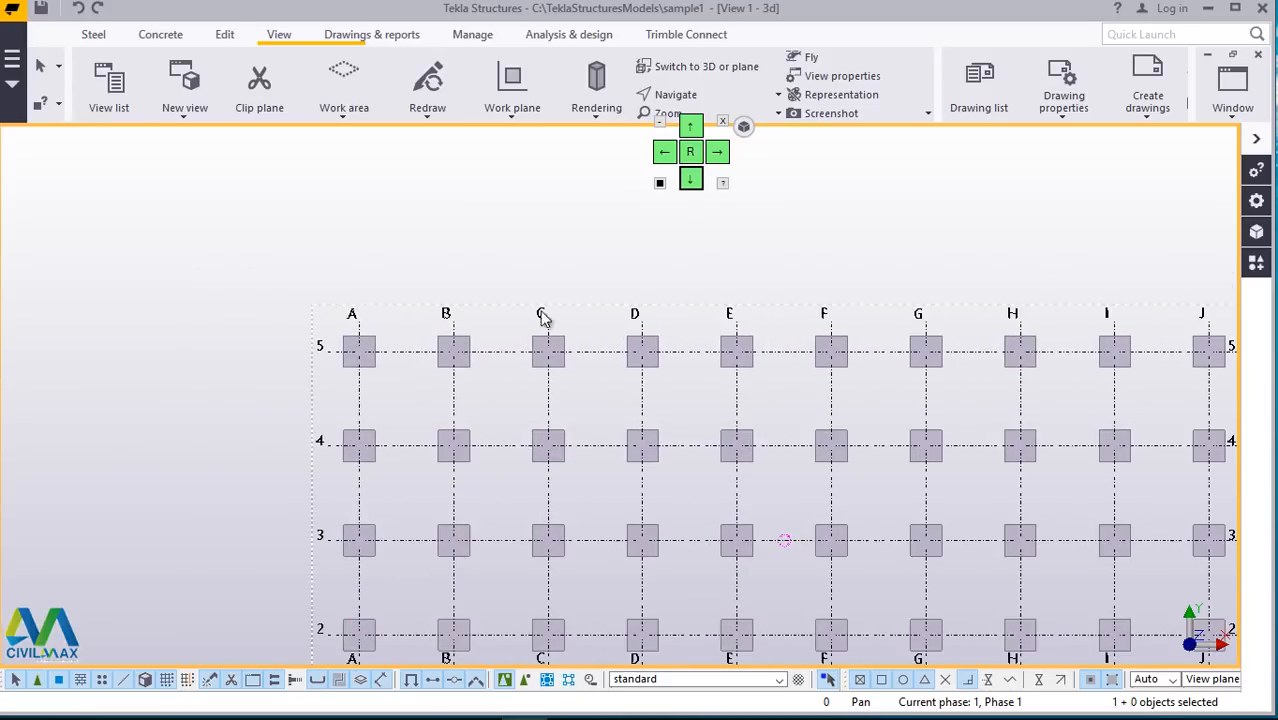
# Step: Model a concrete beam along grid line 5 from the column at A-5 to the column at J-5
pyautogui.click(172, 40)
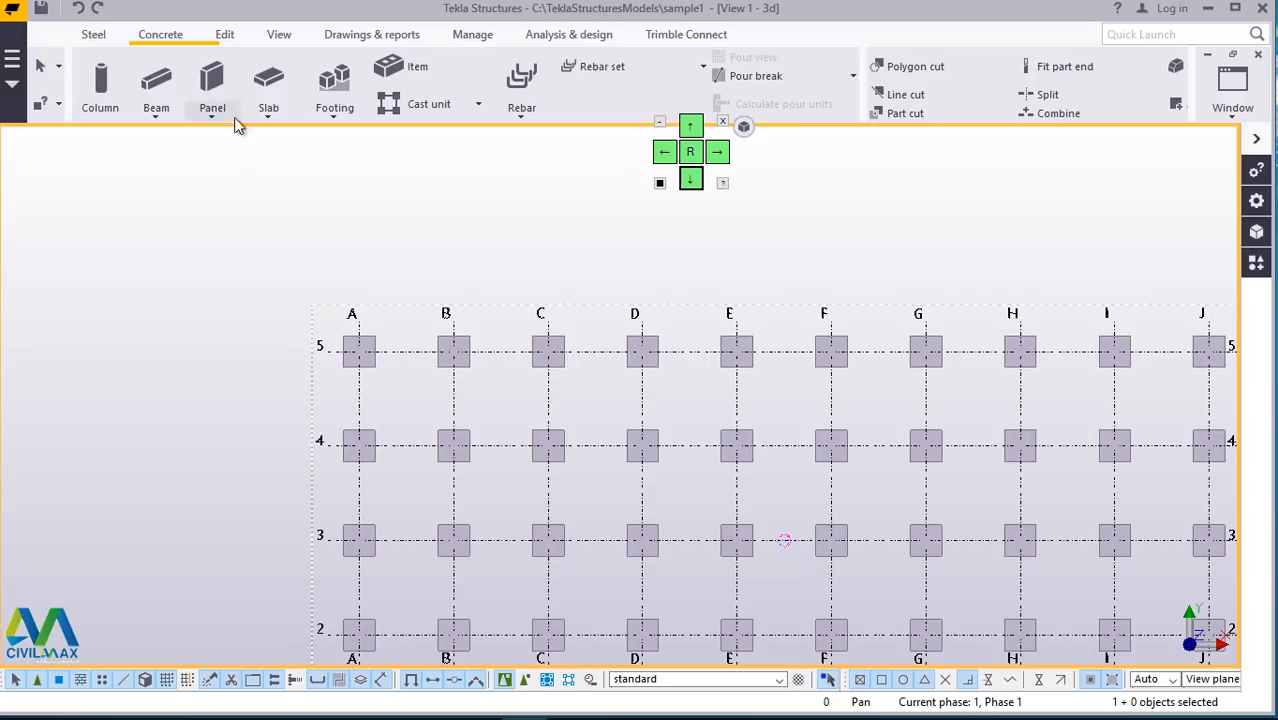
pyautogui.click(157, 112)
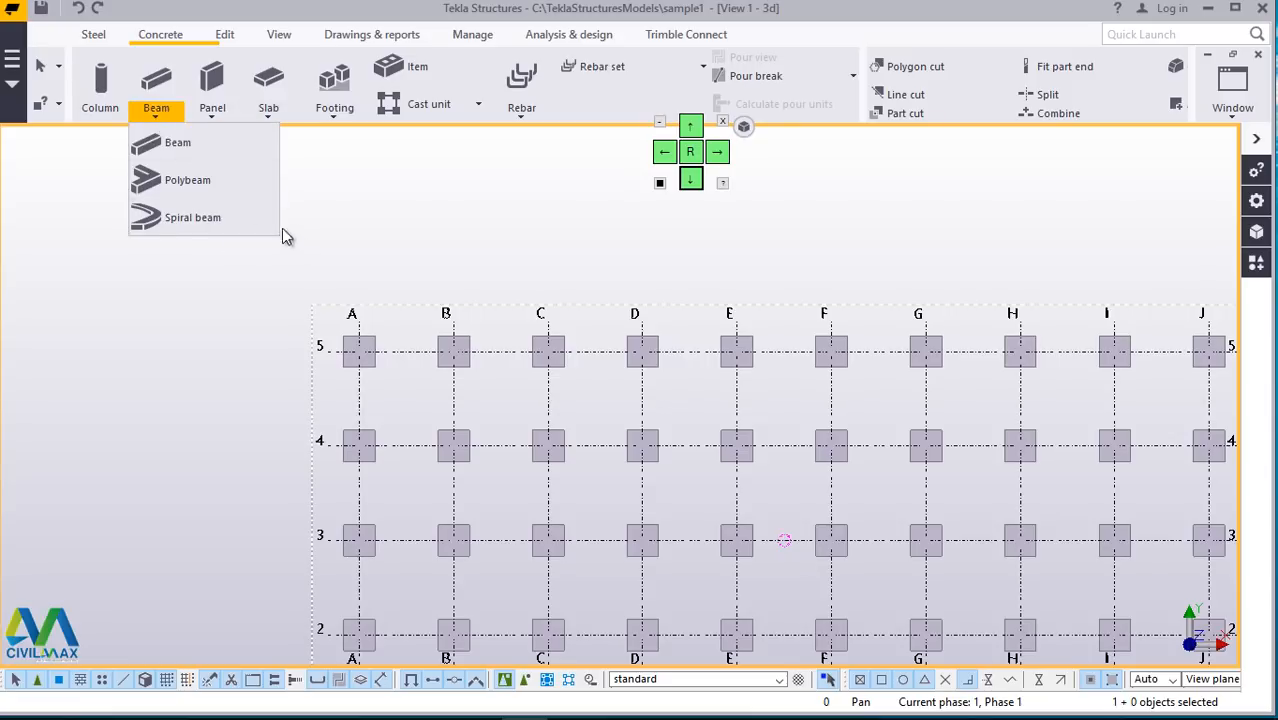
pyautogui.click(176, 143)
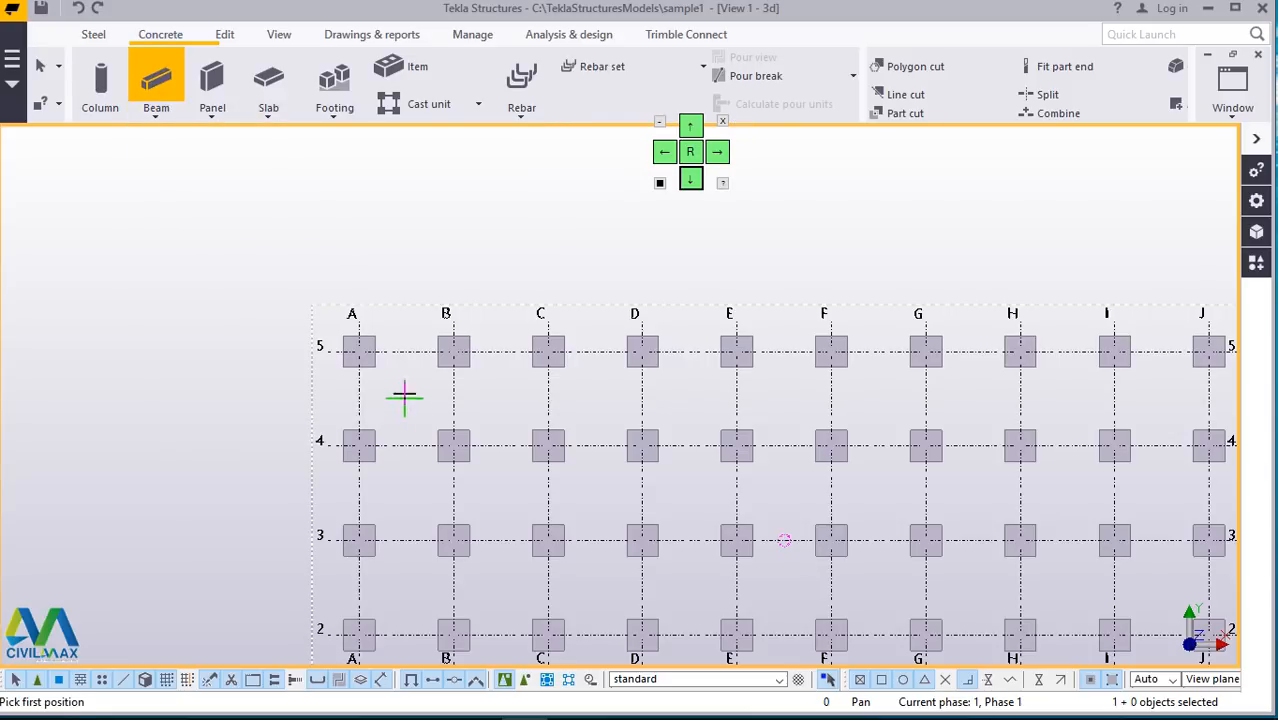
pyautogui.scroll(2, 377, 370)
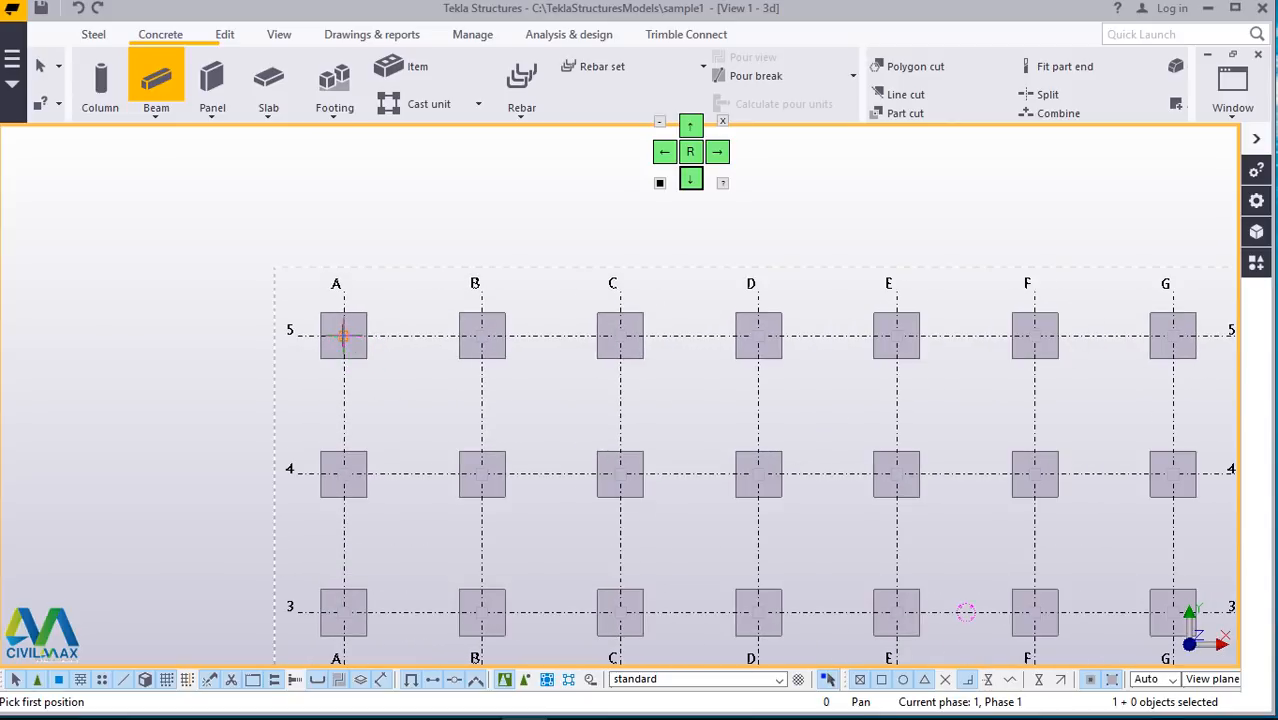
pyautogui.click(344, 340)
pyautogui.scroll(-3, 262, 358)
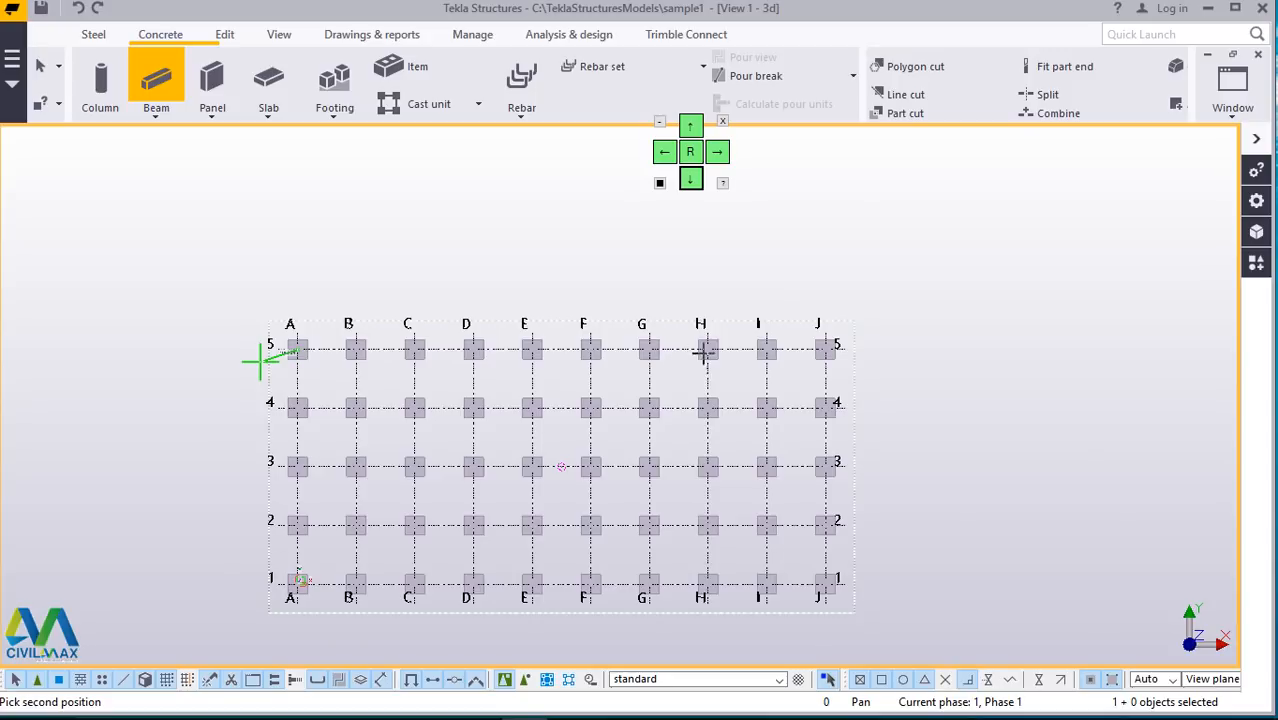
pyautogui.scroll(5, 705, 352)
pyautogui.scroll(1, 802, 354)
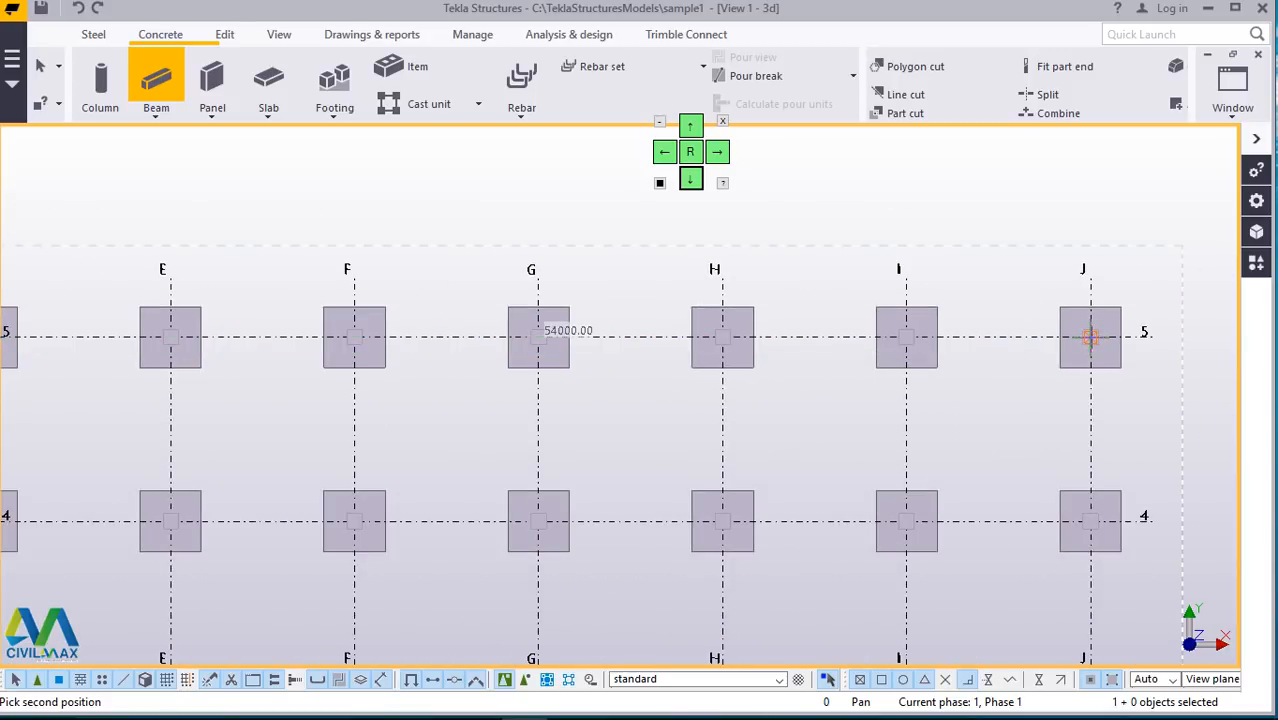
pyautogui.click(1090, 337)
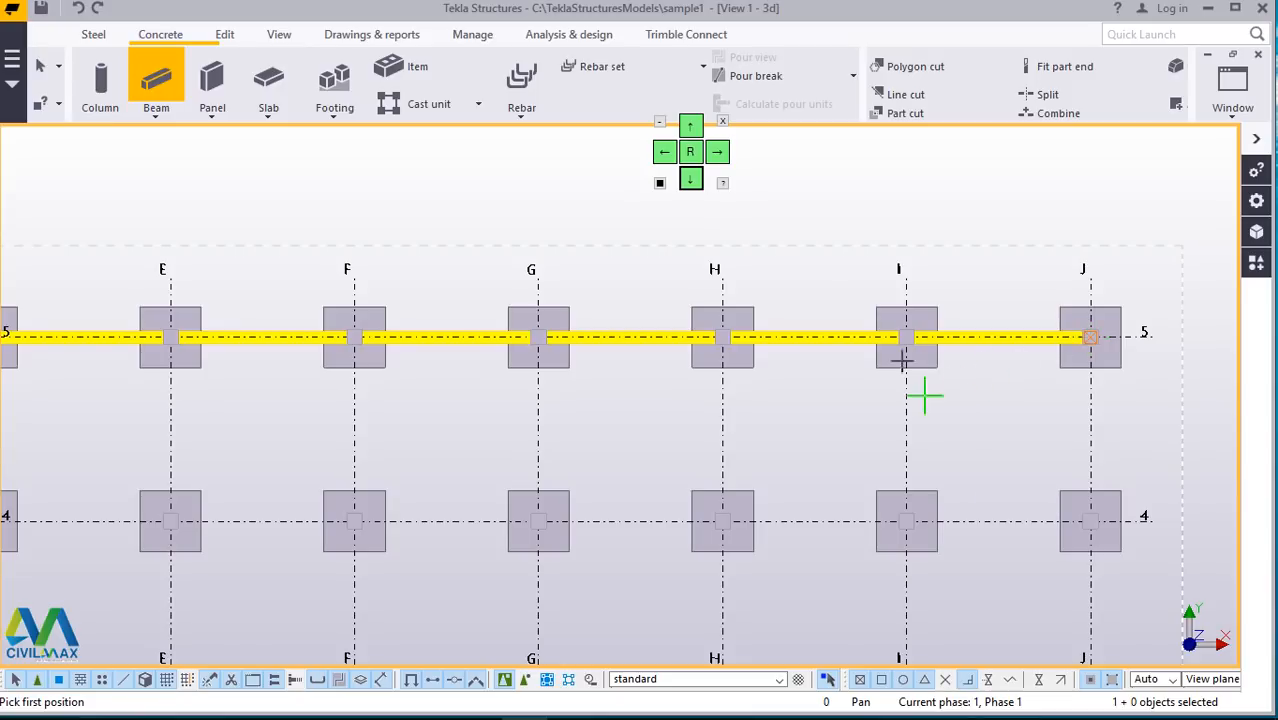
# Step: Model a concrete beam along grid line J from the column at J-5 to the column at J-1
pyautogui.scroll(-1, 870, 300)
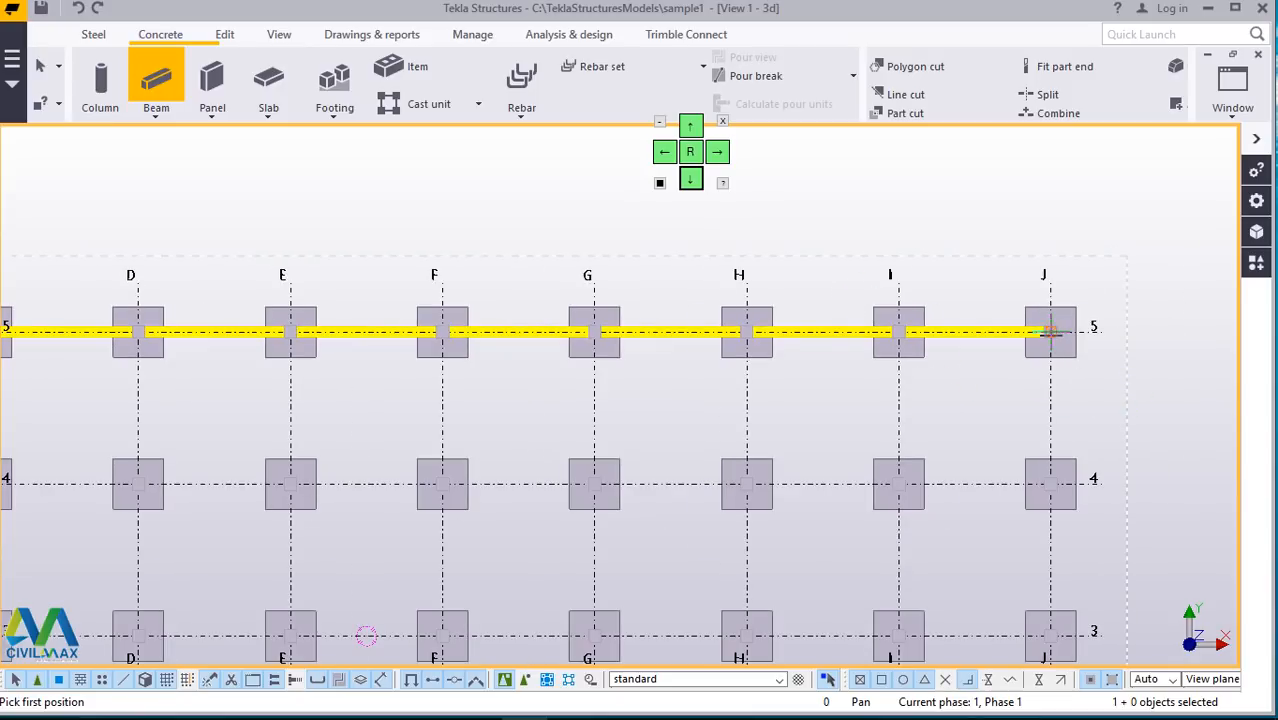
pyautogui.scroll(-3, 940, 270)
pyautogui.click(988, 293)
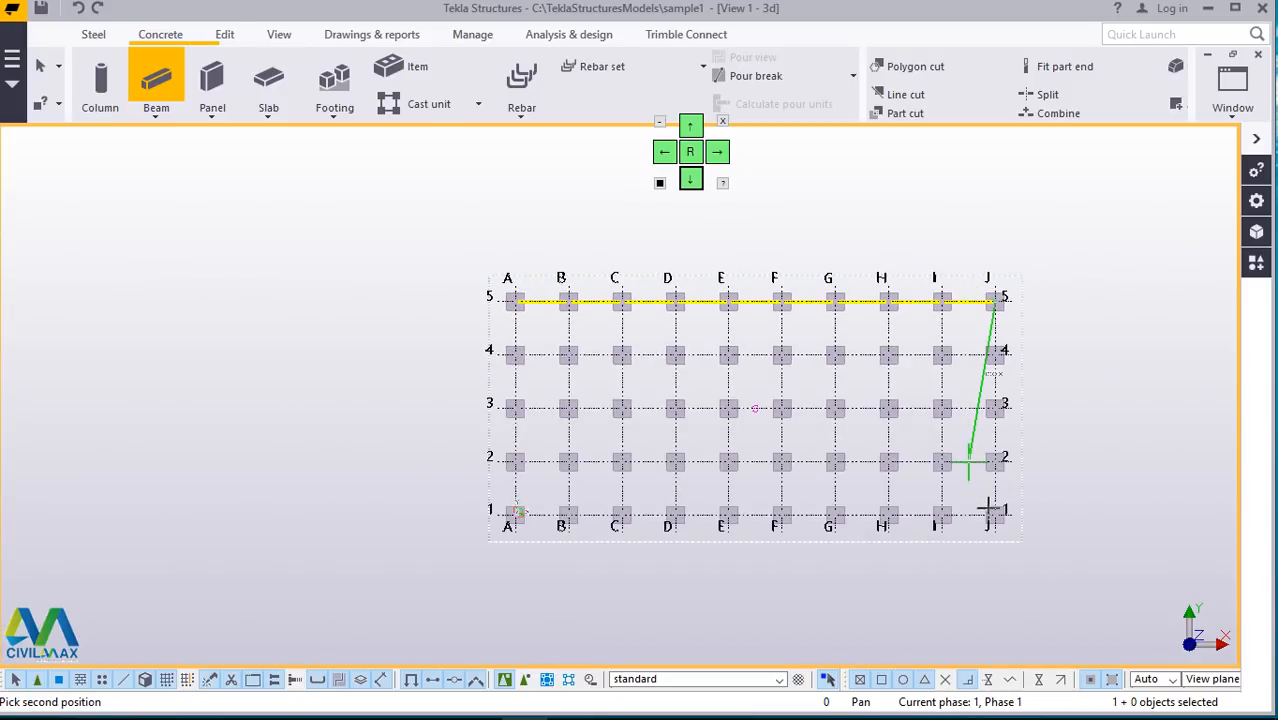
pyautogui.scroll(3, 990, 515)
pyautogui.scroll(2, 1016, 560)
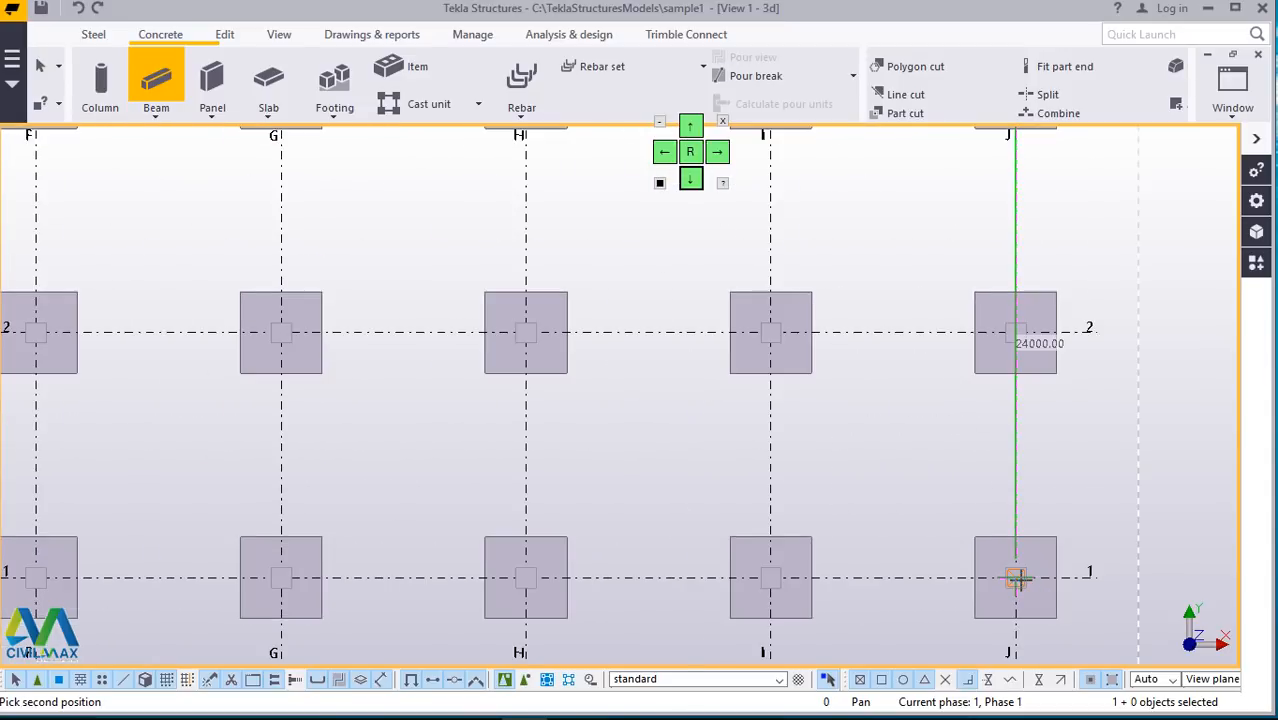
pyautogui.scroll(2, 1021, 580)
pyautogui.click(1011, 577)
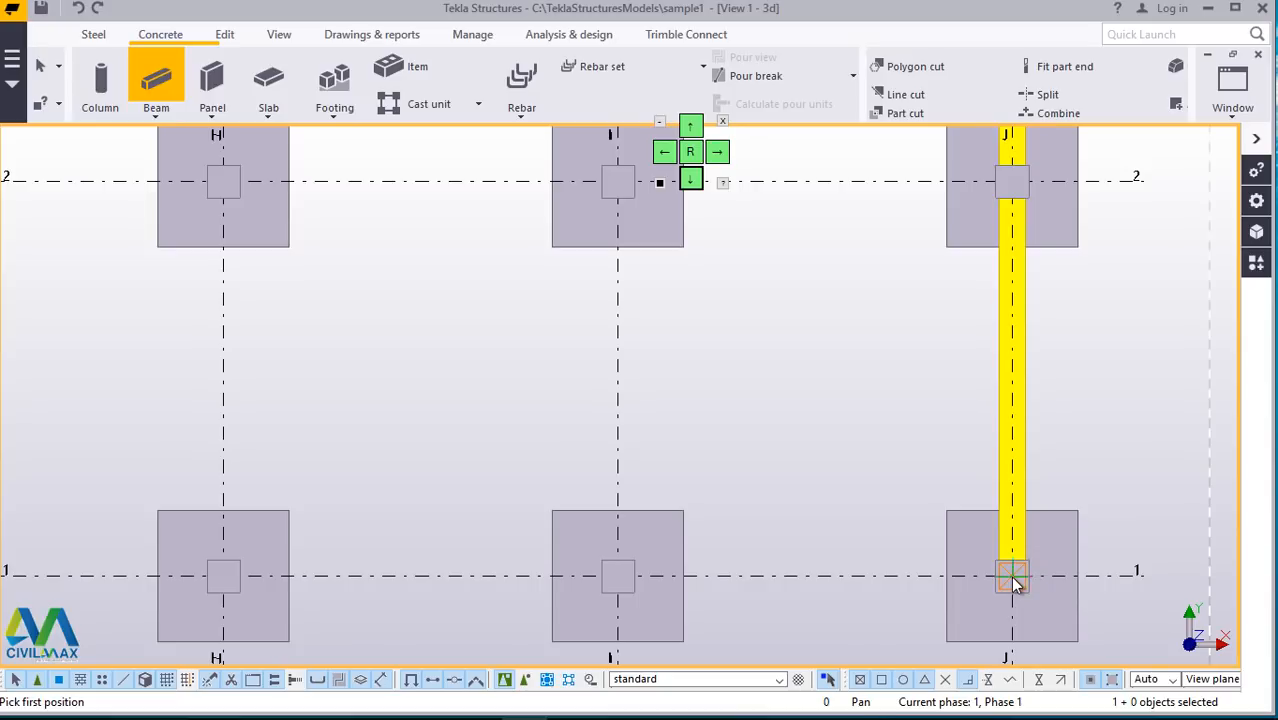
# Step: Model a concrete beam along grid line 1 from the column at J-1 to the column at A-1
pyautogui.click(1010, 576)
pyautogui.scroll(-5, 955, 528)
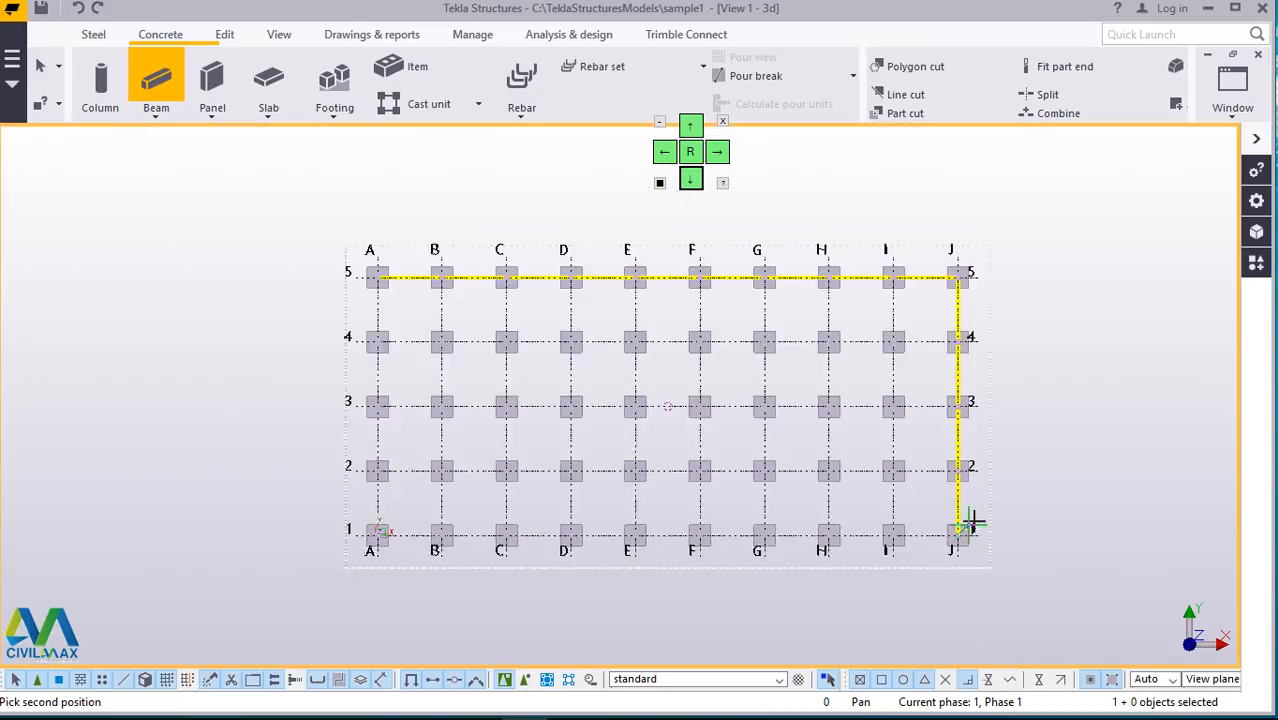
pyautogui.scroll(1, 610, 525)
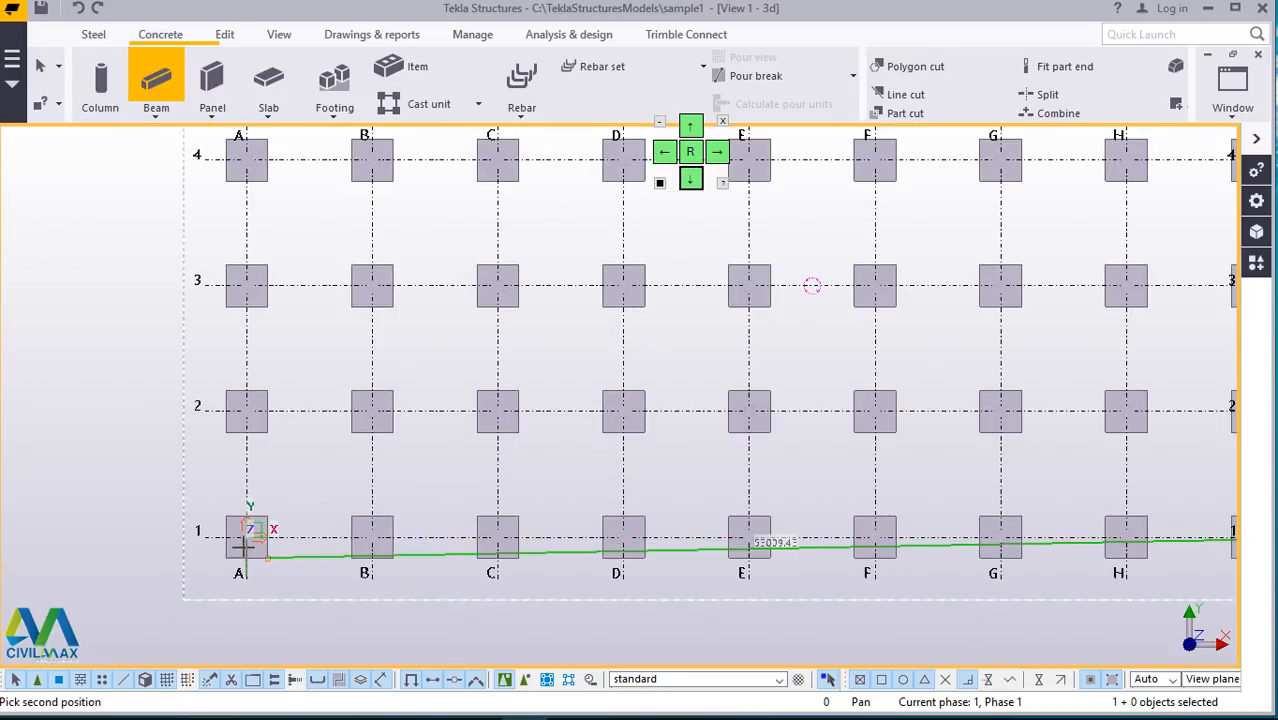
pyautogui.scroll(4, 262, 540)
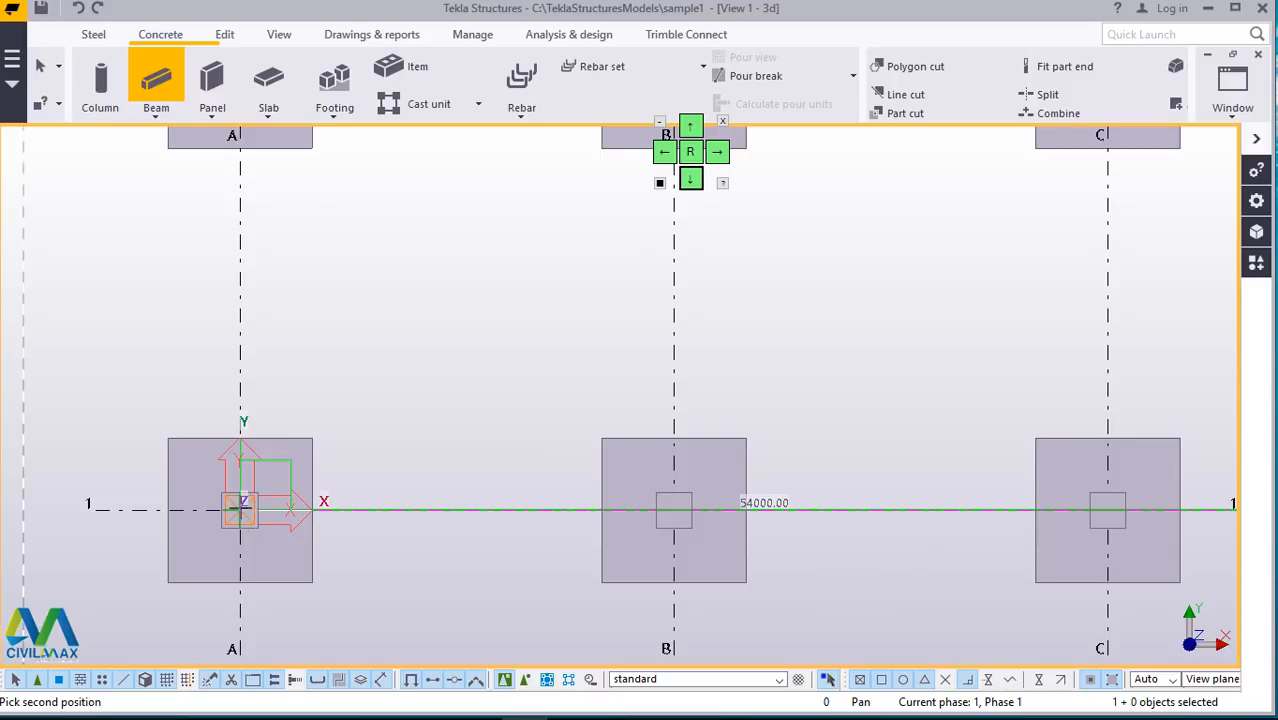
pyautogui.click(349, 515)
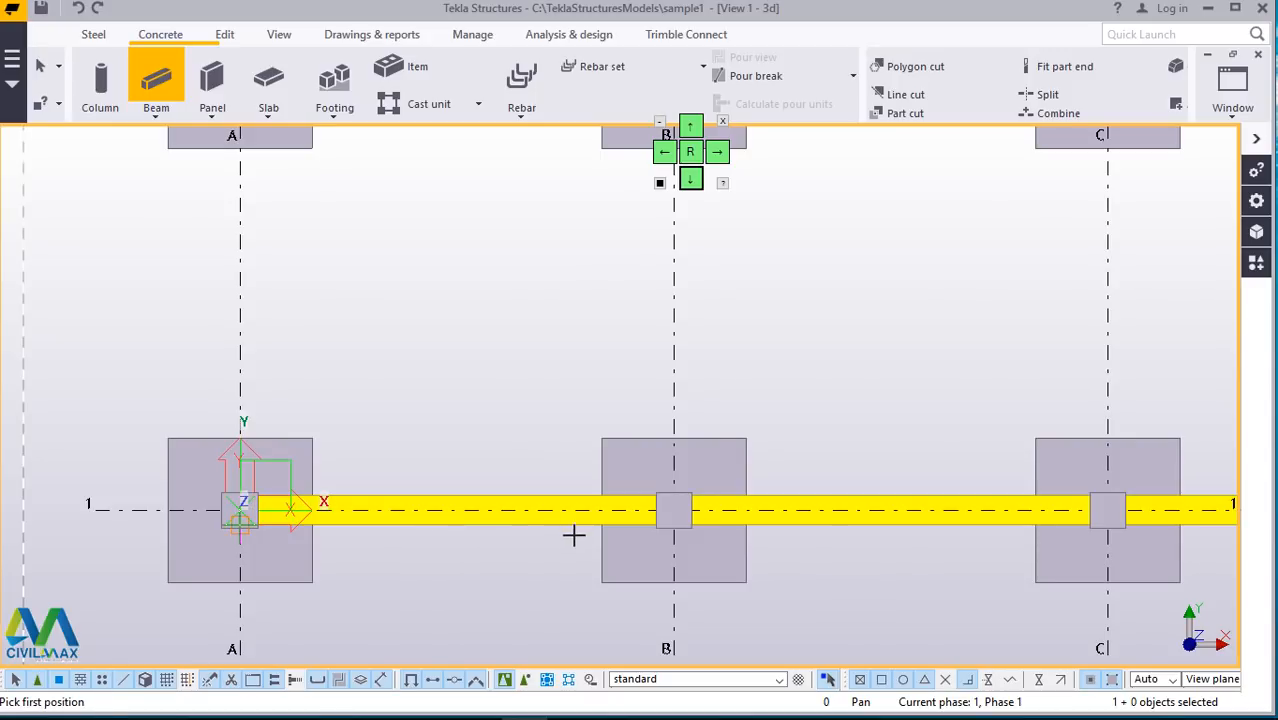
# Step: Close the perimeter with a concrete beam along grid line A from A-1 to A-5 and end the beam command
pyautogui.scroll(-3, 541, 545)
pyautogui.scroll(-2, 591, 548)
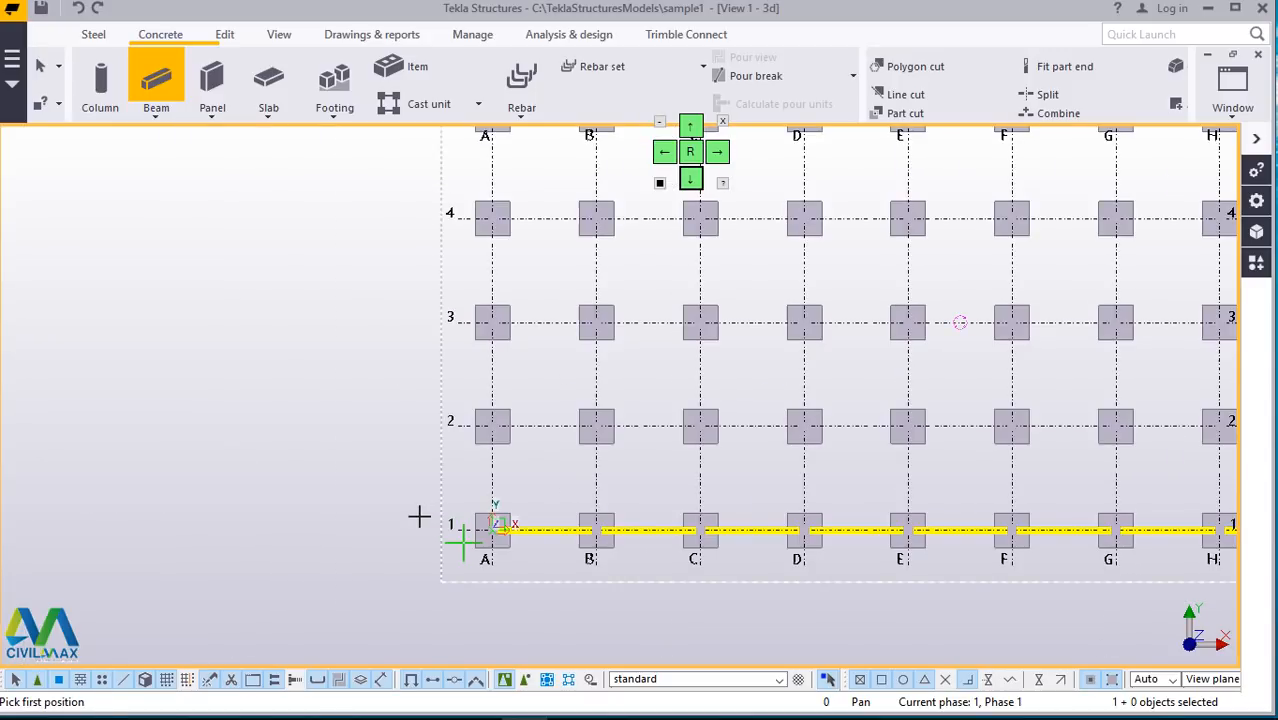
pyautogui.scroll(3, 528, 541)
pyautogui.scroll(4, 475, 528)
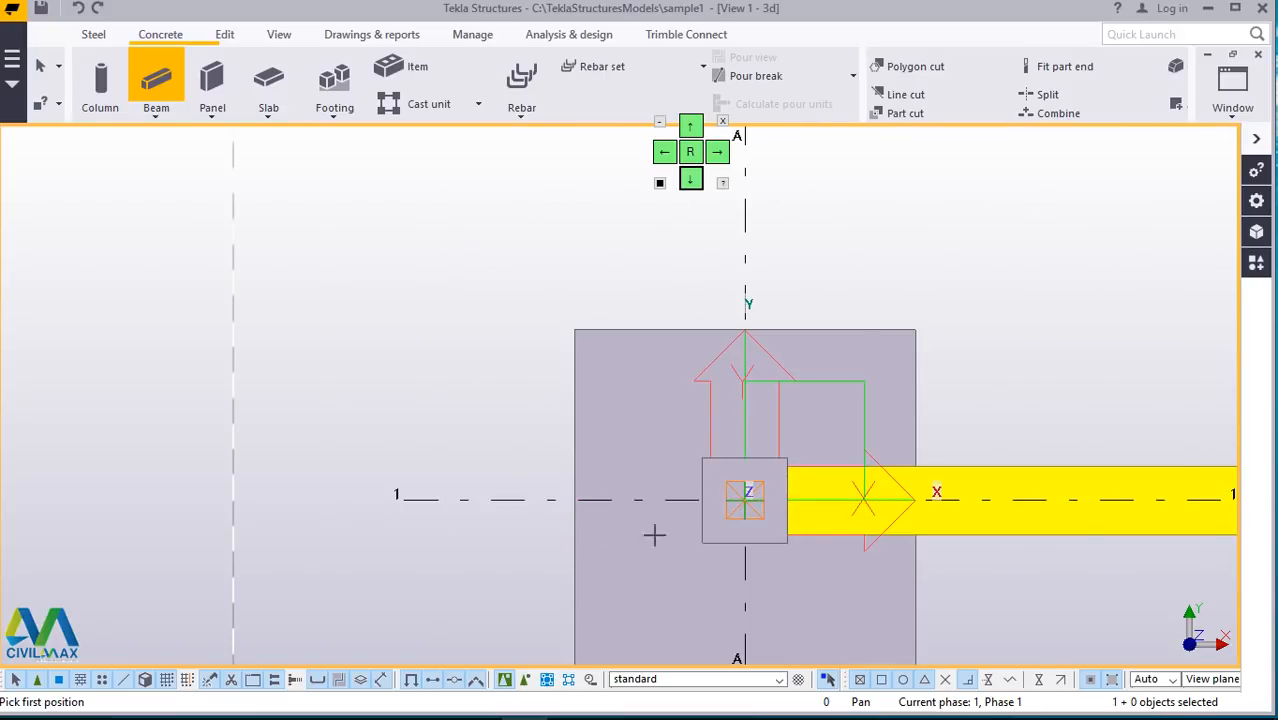
pyautogui.scroll(-2, 663, 552)
pyautogui.scroll(-2, 686, 557)
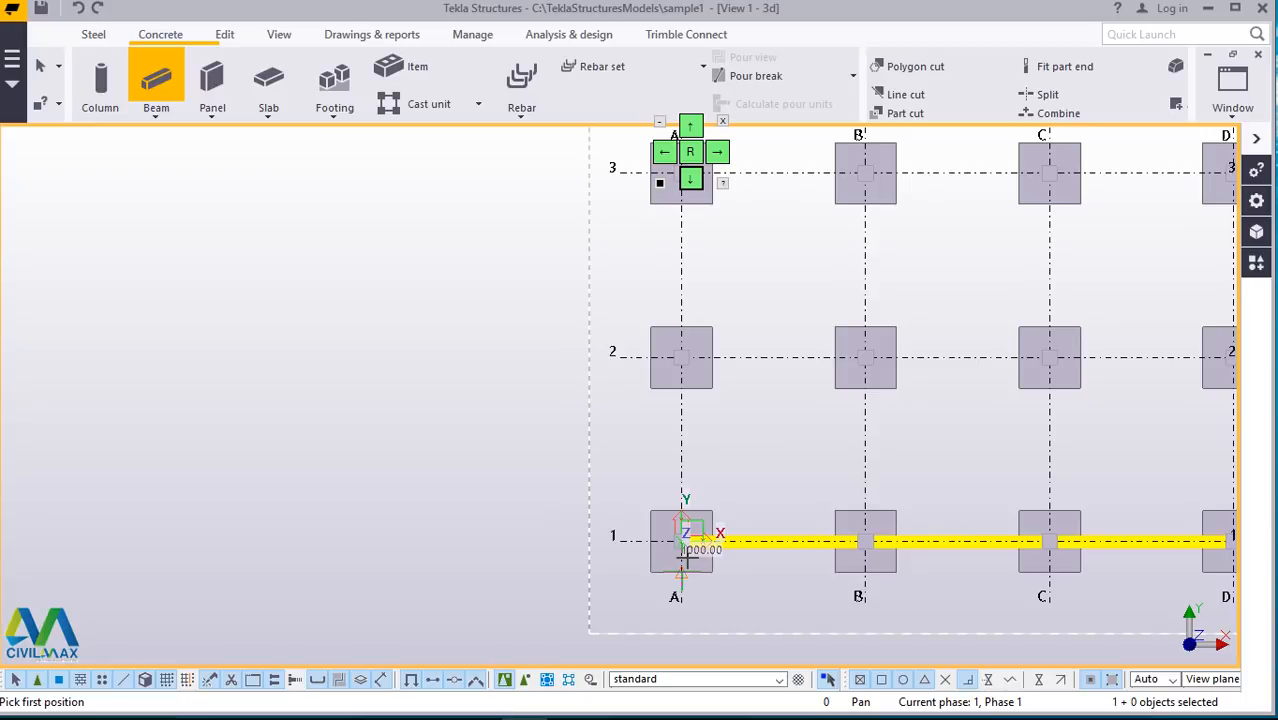
pyautogui.scroll(-2, 686, 537)
pyautogui.click(686, 537)
pyautogui.scroll(1, 686, 305)
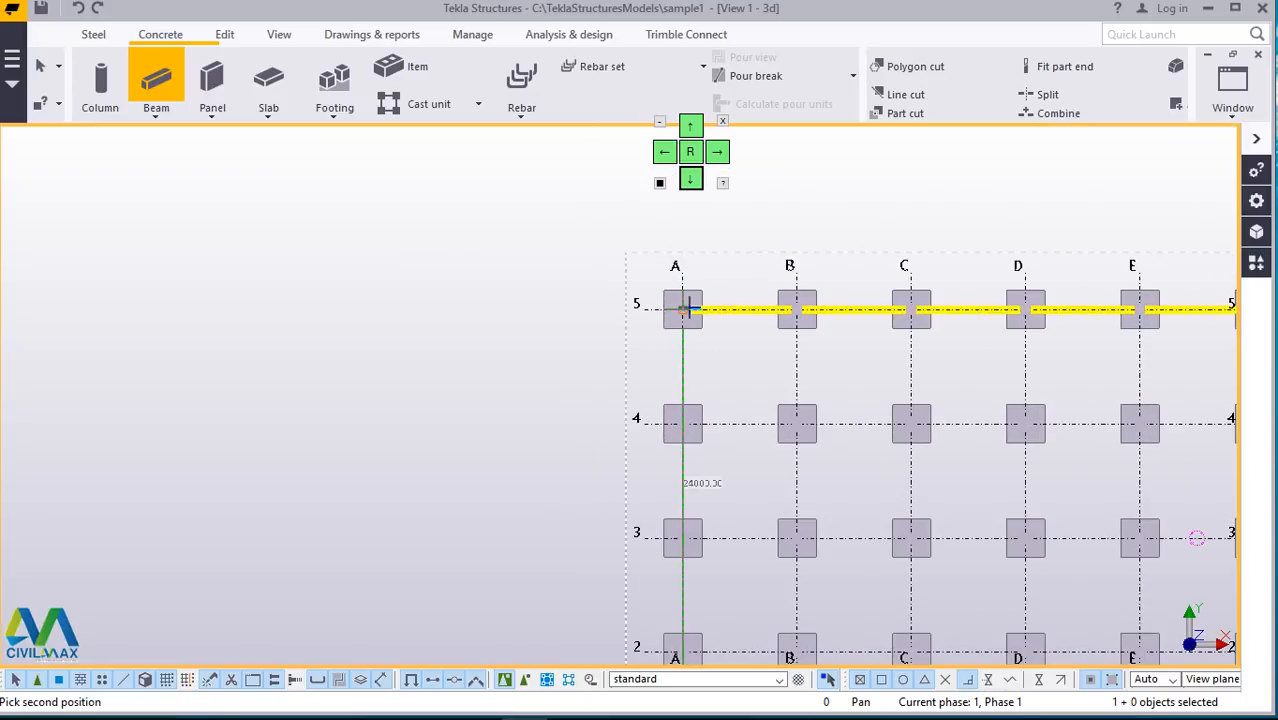
pyautogui.scroll(5, 686, 311)
pyautogui.scroll(1, 665, 314)
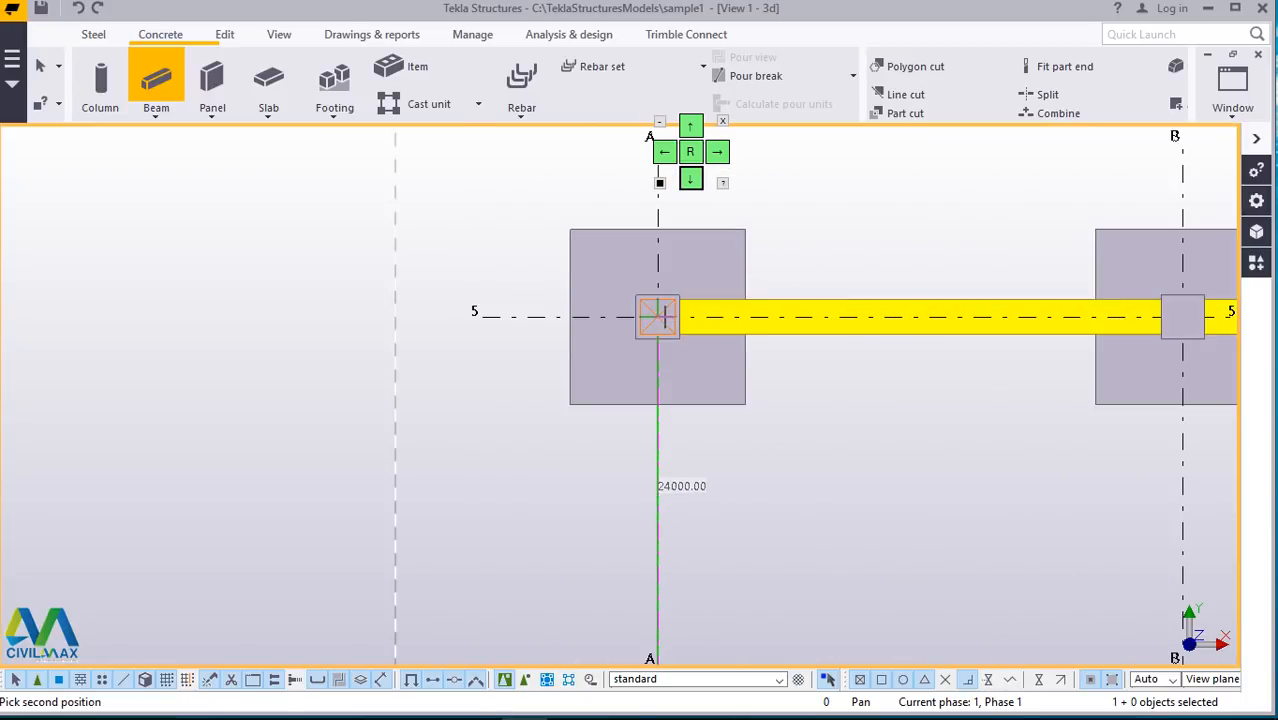
pyautogui.click(658, 316)
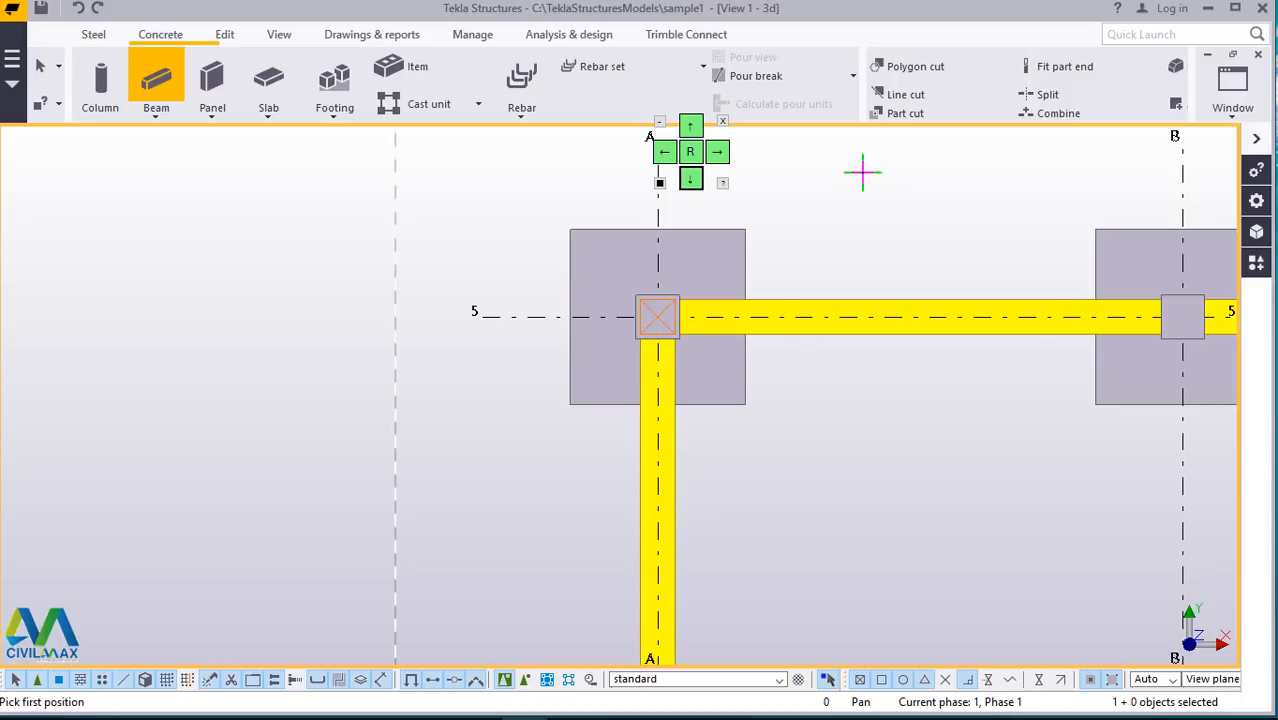
pyautogui.rightClick(895, 180)
pyautogui.click(905, 185)
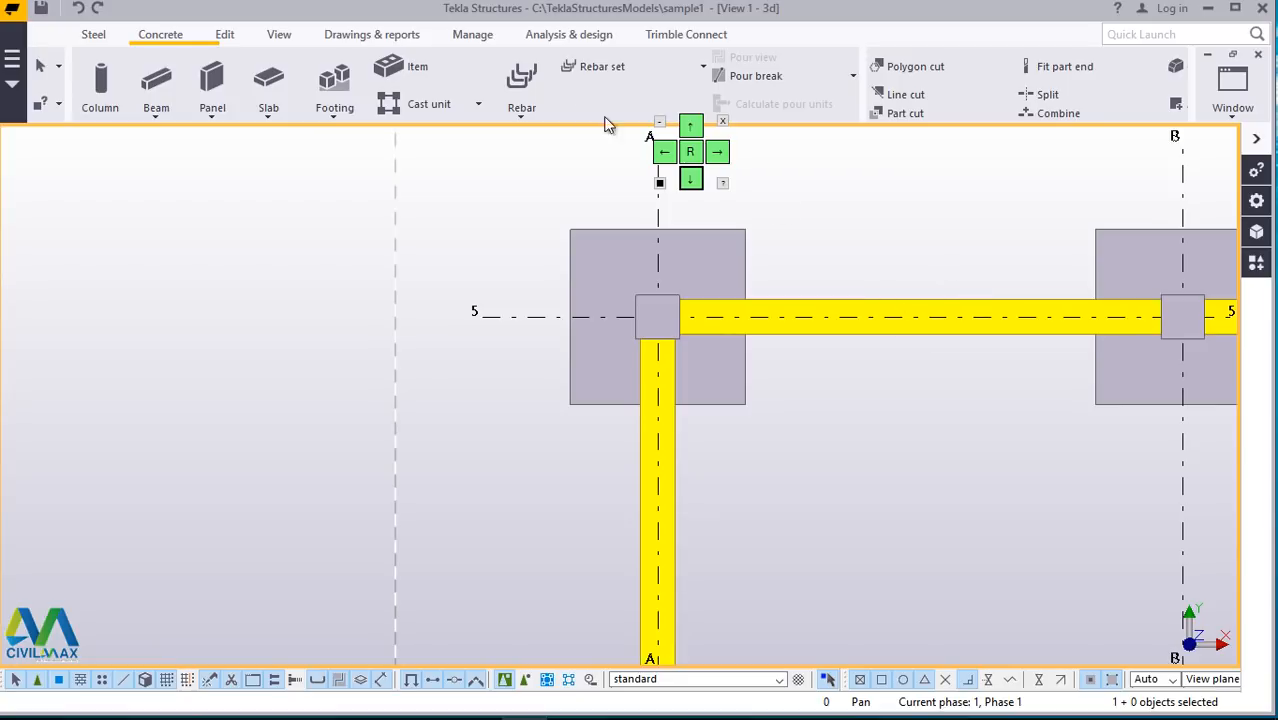
# Step: Switch the plan to the 3D view and examine how the perimeter beams meet the columns and footings near J-1
pyautogui.click(283, 36)
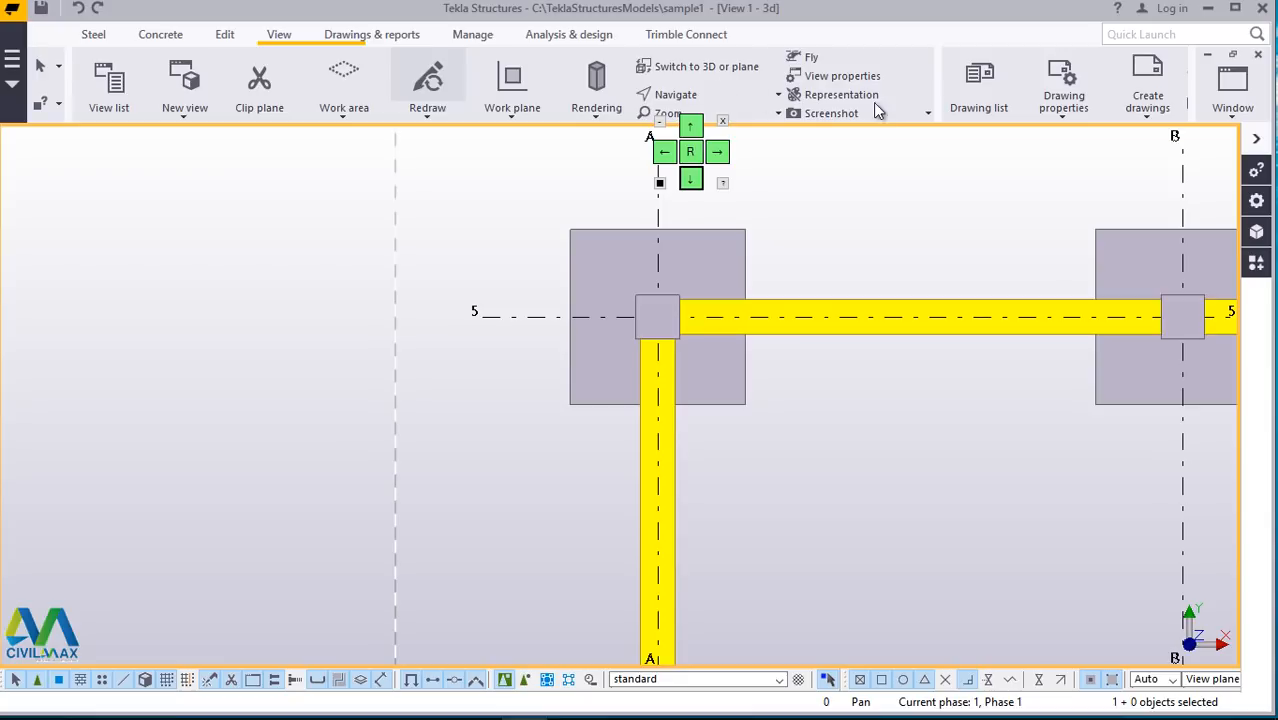
pyautogui.click(716, 76)
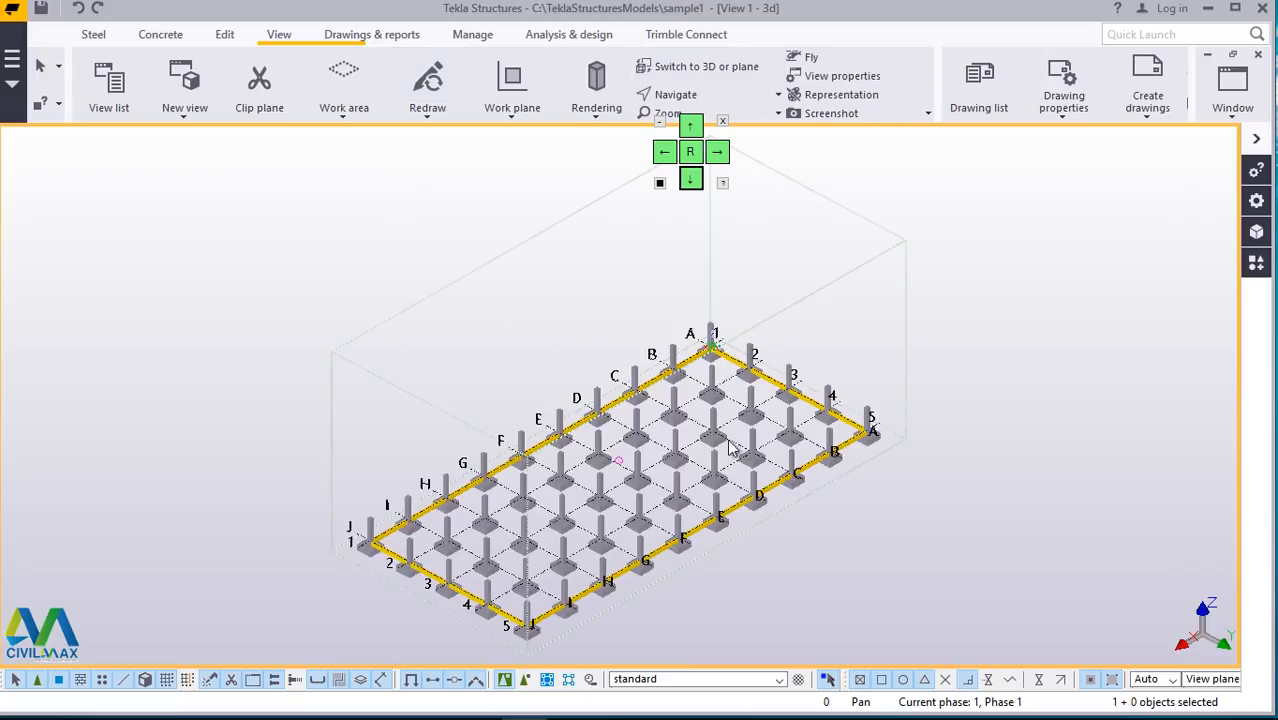
pyautogui.scroll(-3, 720, 420)
pyautogui.scroll(5, 552, 545)
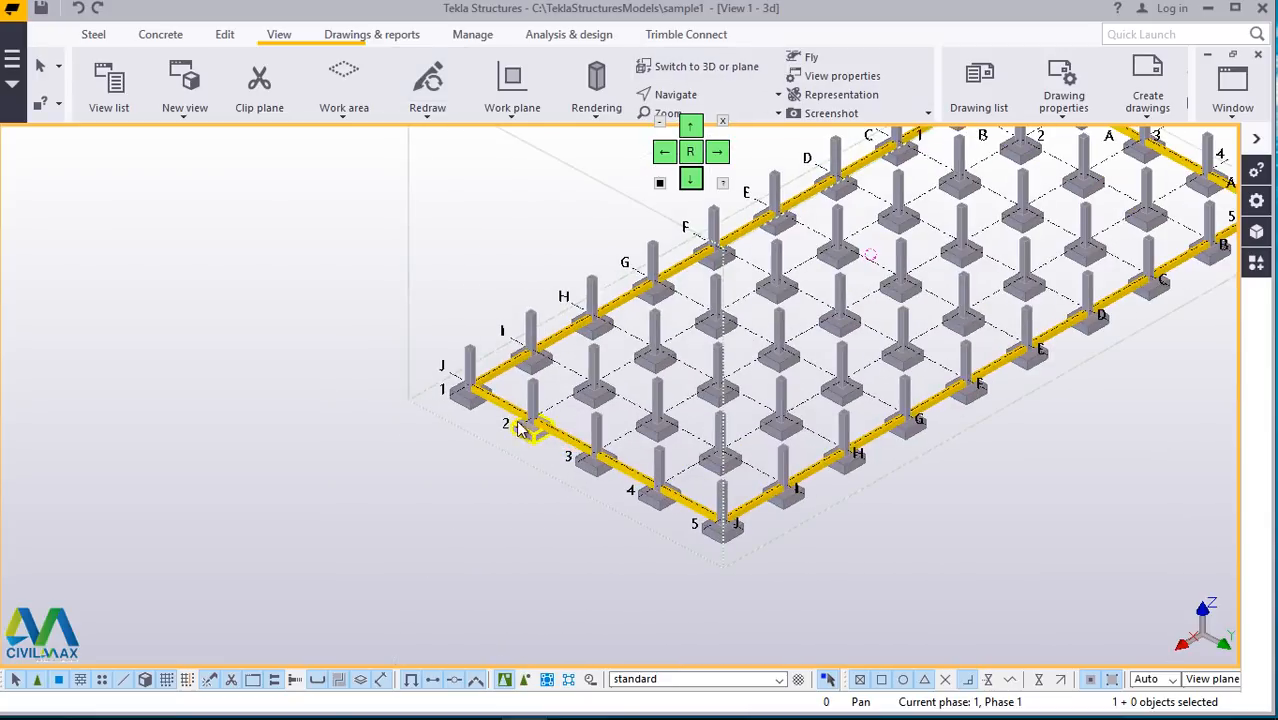
pyautogui.scroll(4, 465, 400)
pyautogui.scroll(8, 426, 348)
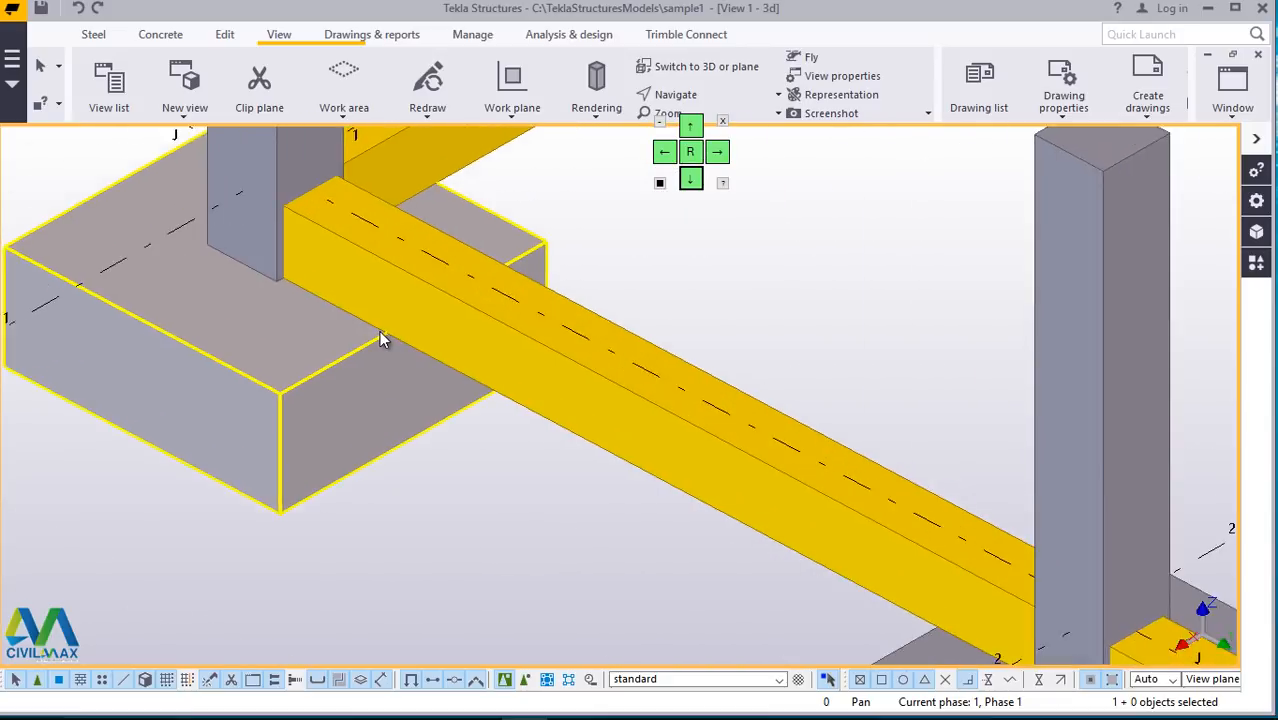
pyautogui.scroll(-4, 510, 398)
pyautogui.scroll(6, 597, 408)
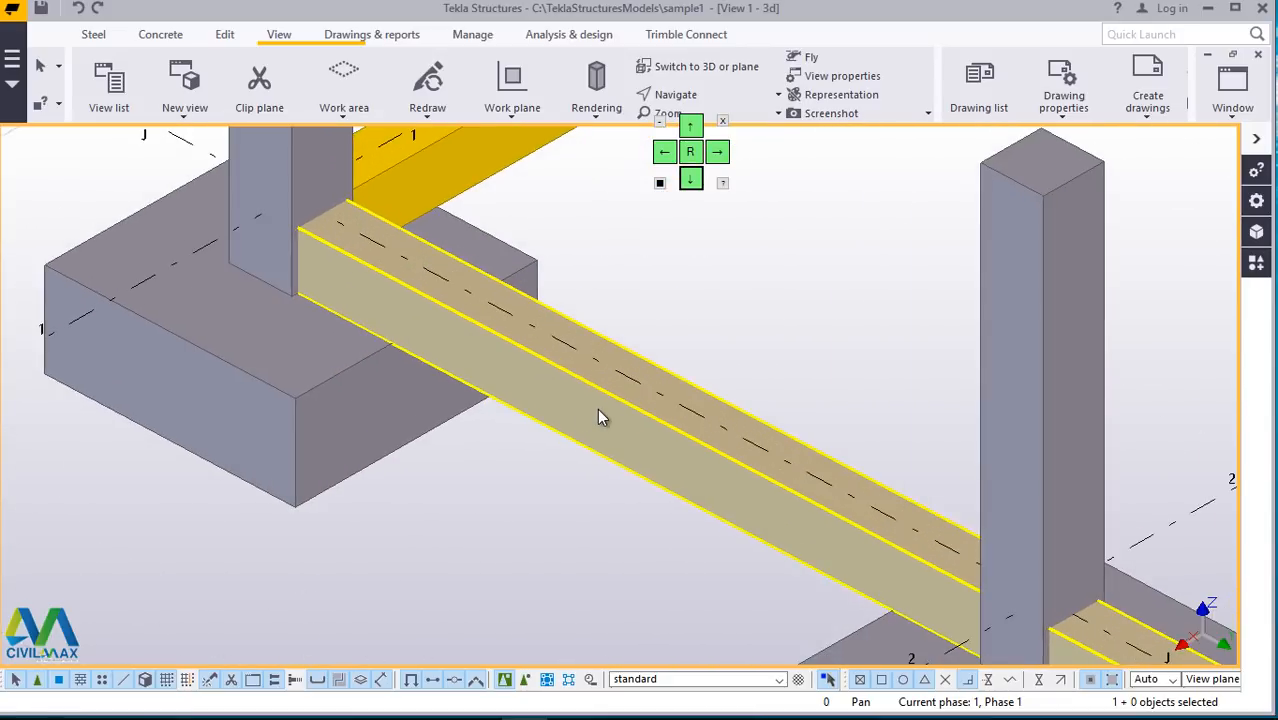
pyautogui.scroll(-5, 555, 422)
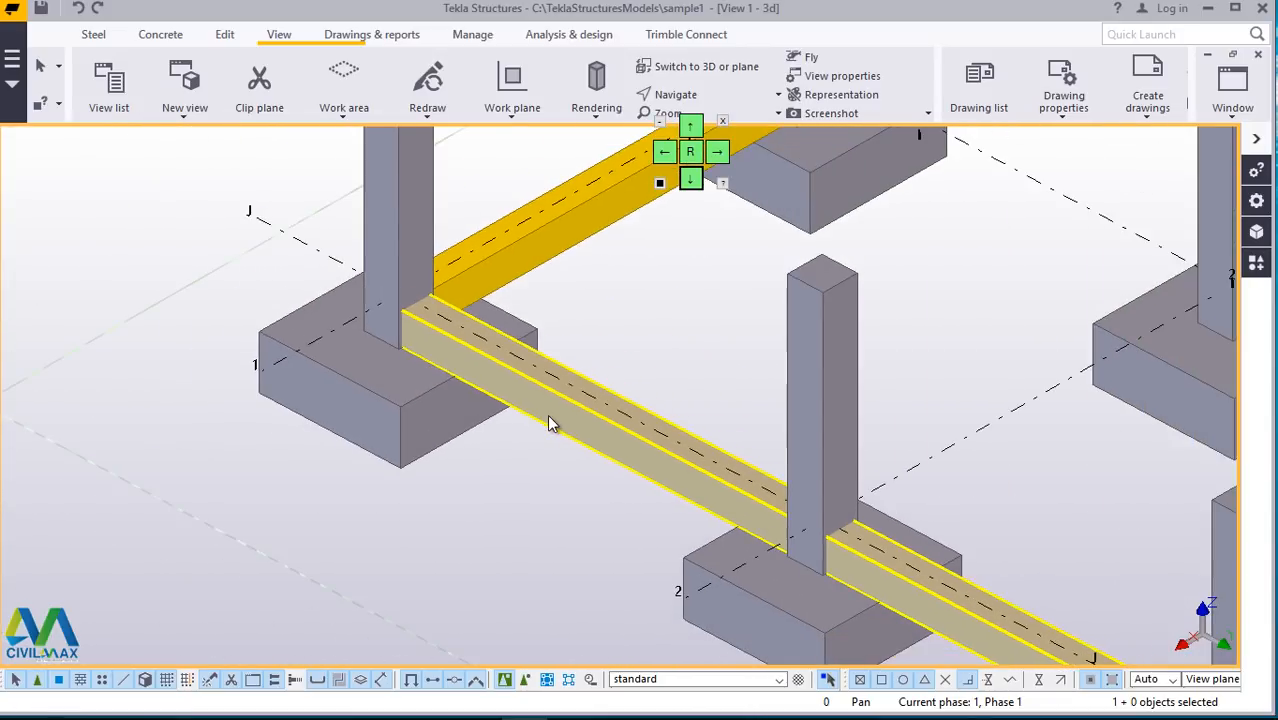
pyautogui.scroll(-2, 551, 424)
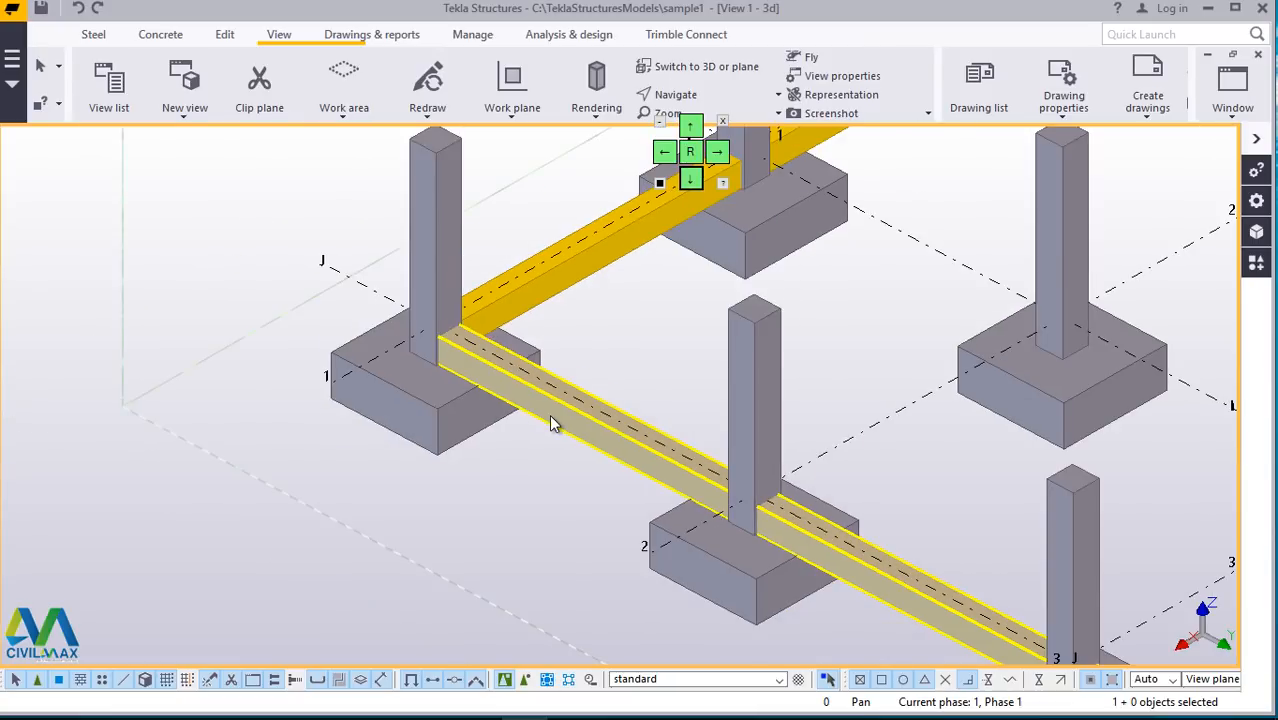
pyautogui.scroll(4, 551, 422)
pyautogui.scroll(-3, 551, 422)
pyautogui.scroll(1, 577, 436)
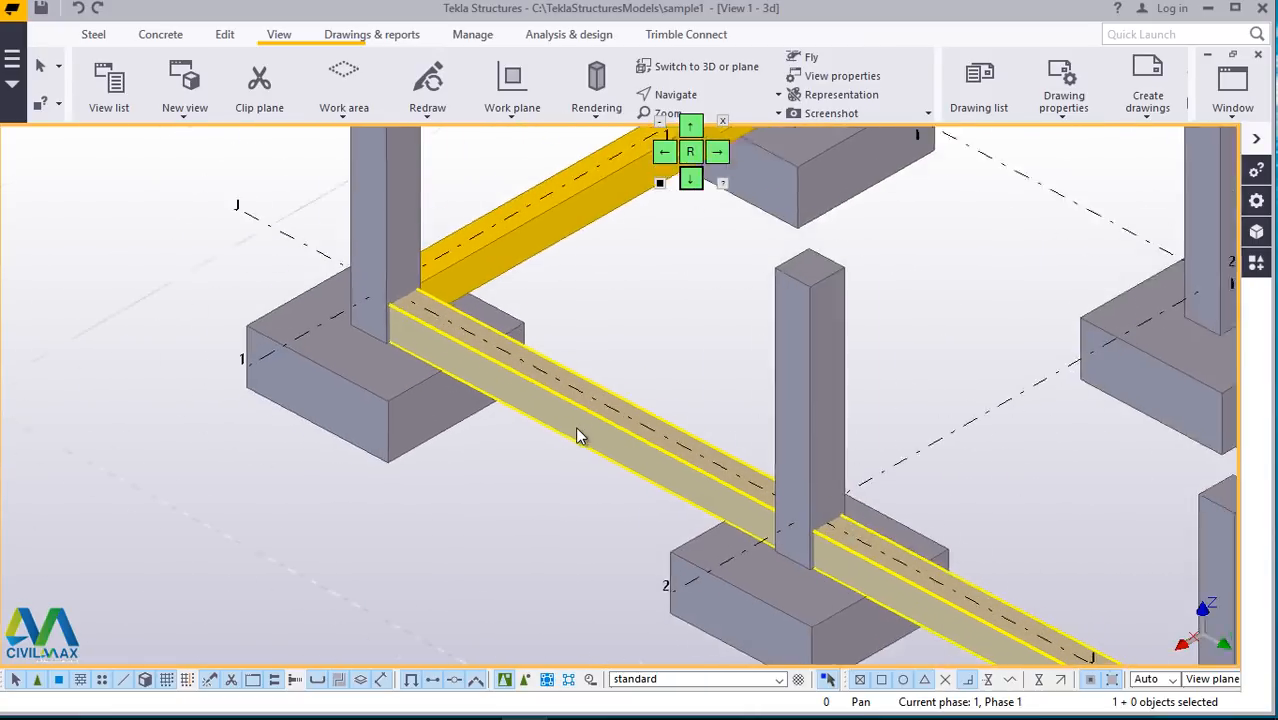
# Step: Open the properties of the beam along grid line J and check its profile and position settings
pyautogui.scroll(2, 580, 434)
pyautogui.doubleClick(584, 427)
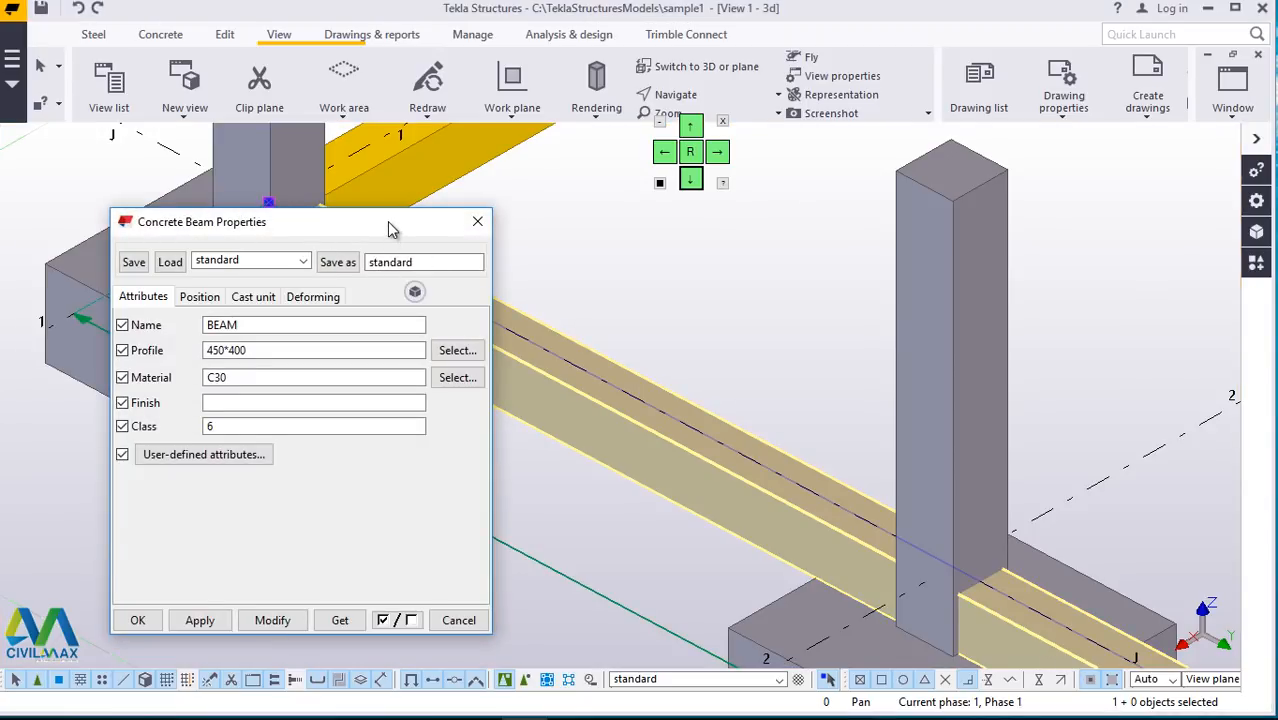
pyautogui.moveTo(420, 232); pyautogui.dragTo(1108, 146)
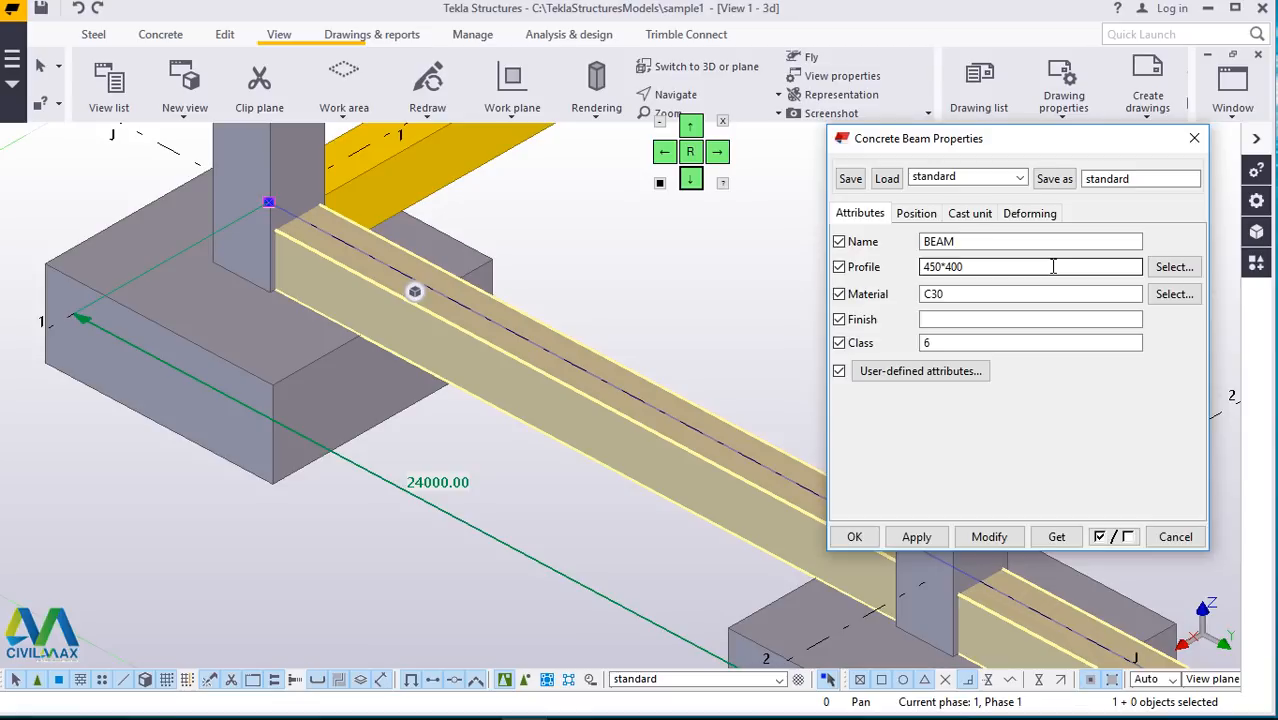
pyautogui.click(942, 266)
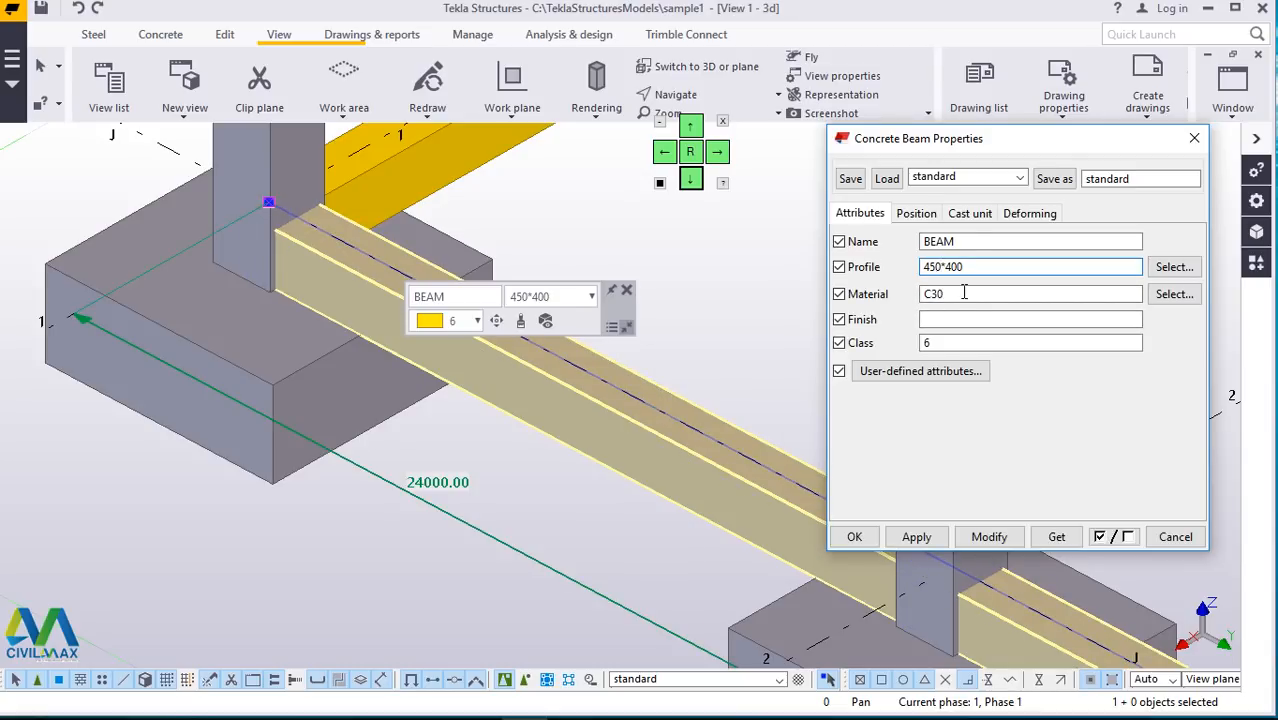
pyautogui.click(916, 213)
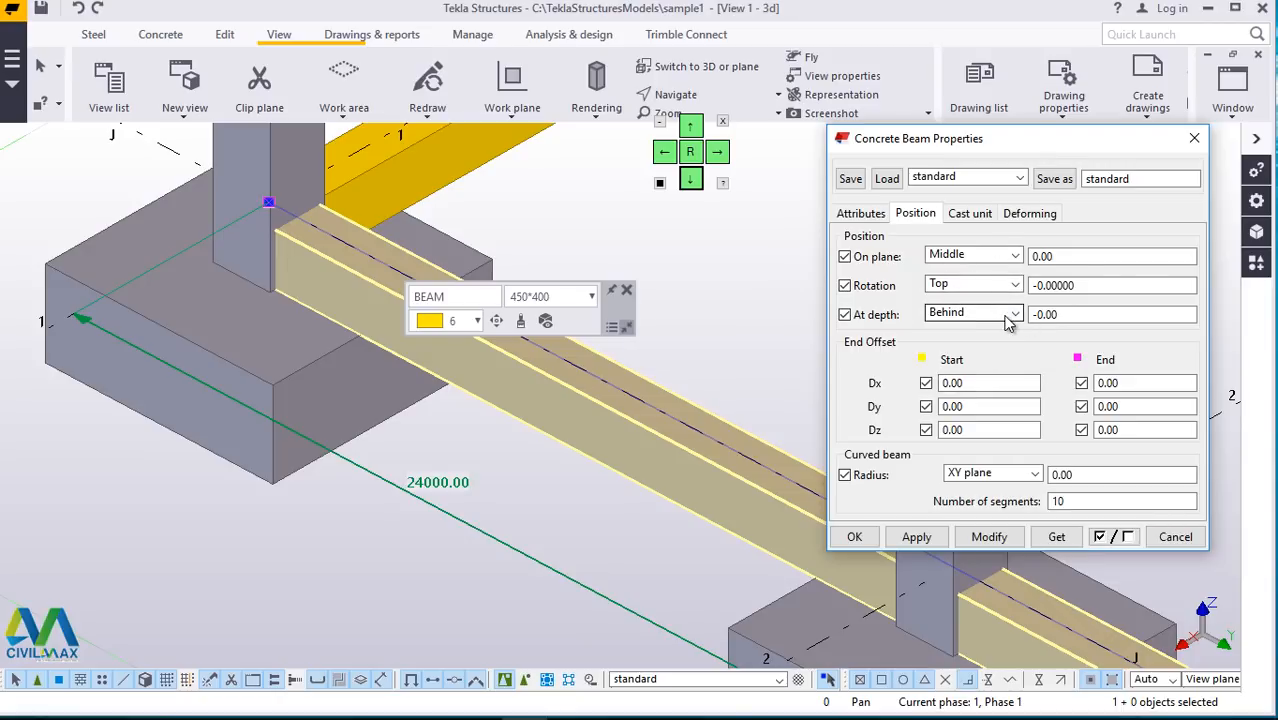
# Step: Change the grid line J beam's At depth position to Front and modify the beam
pyautogui.click(1015, 316)
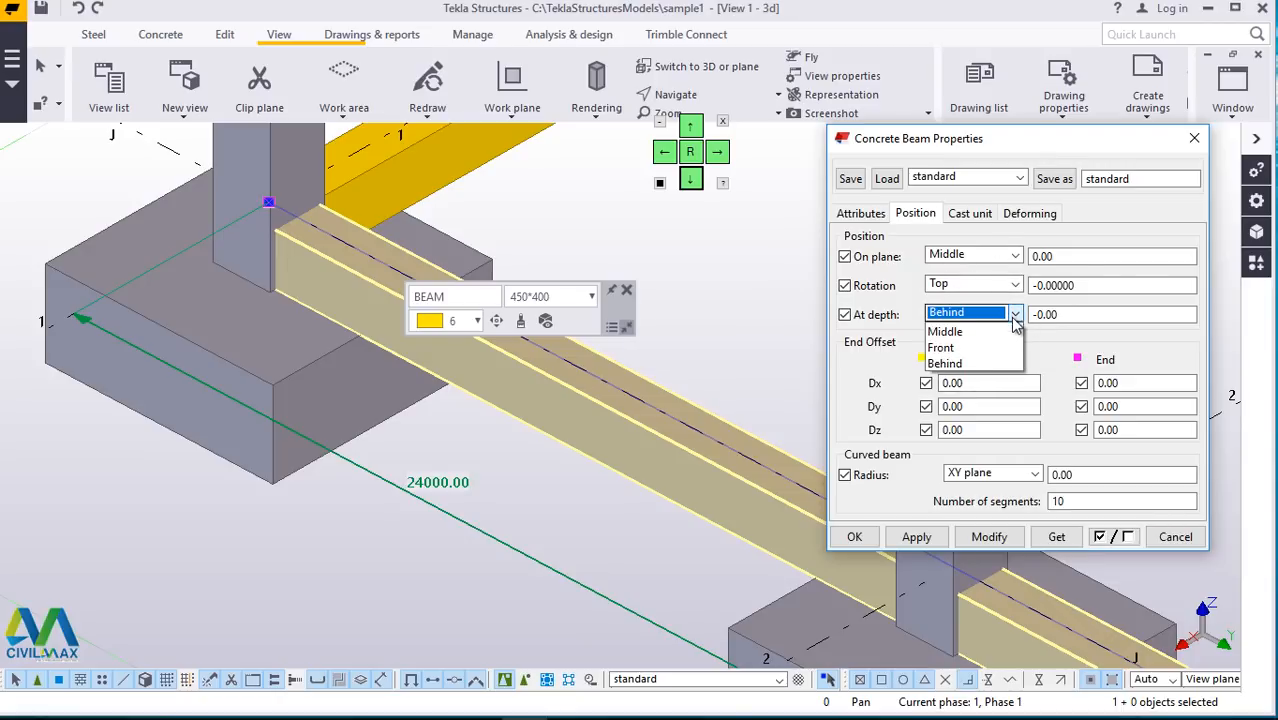
pyautogui.click(965, 349)
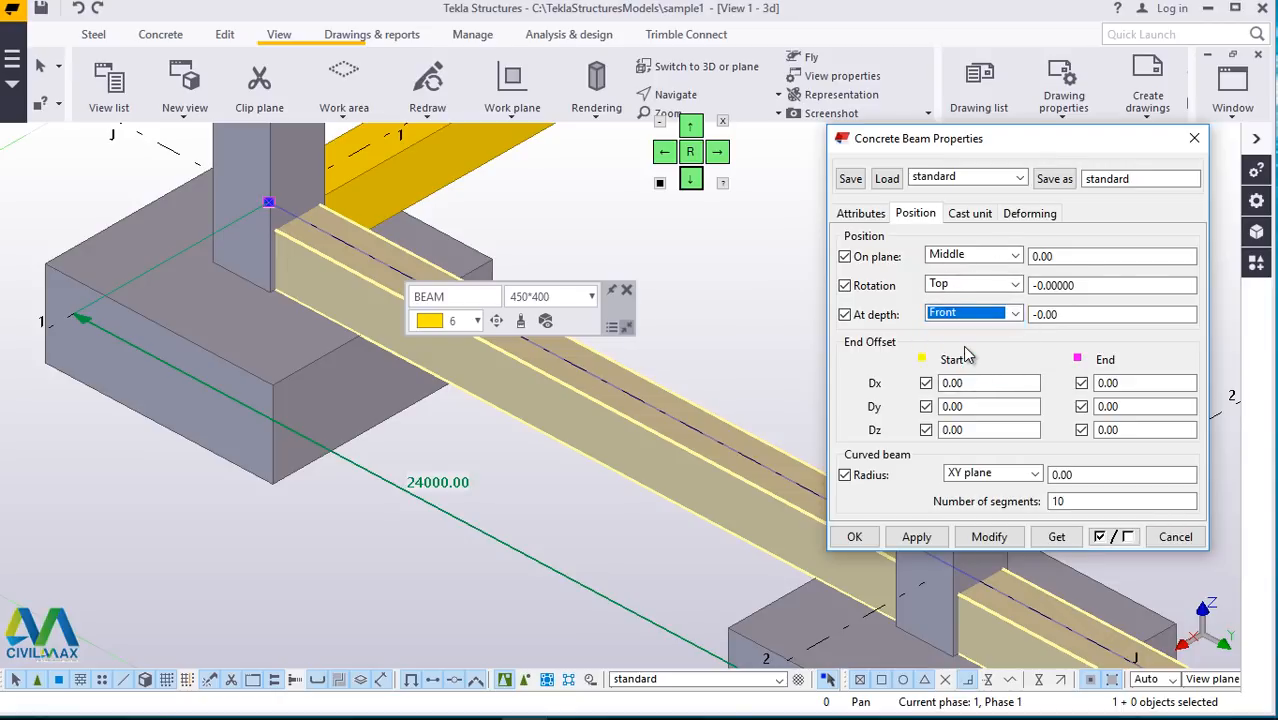
pyautogui.click(988, 538)
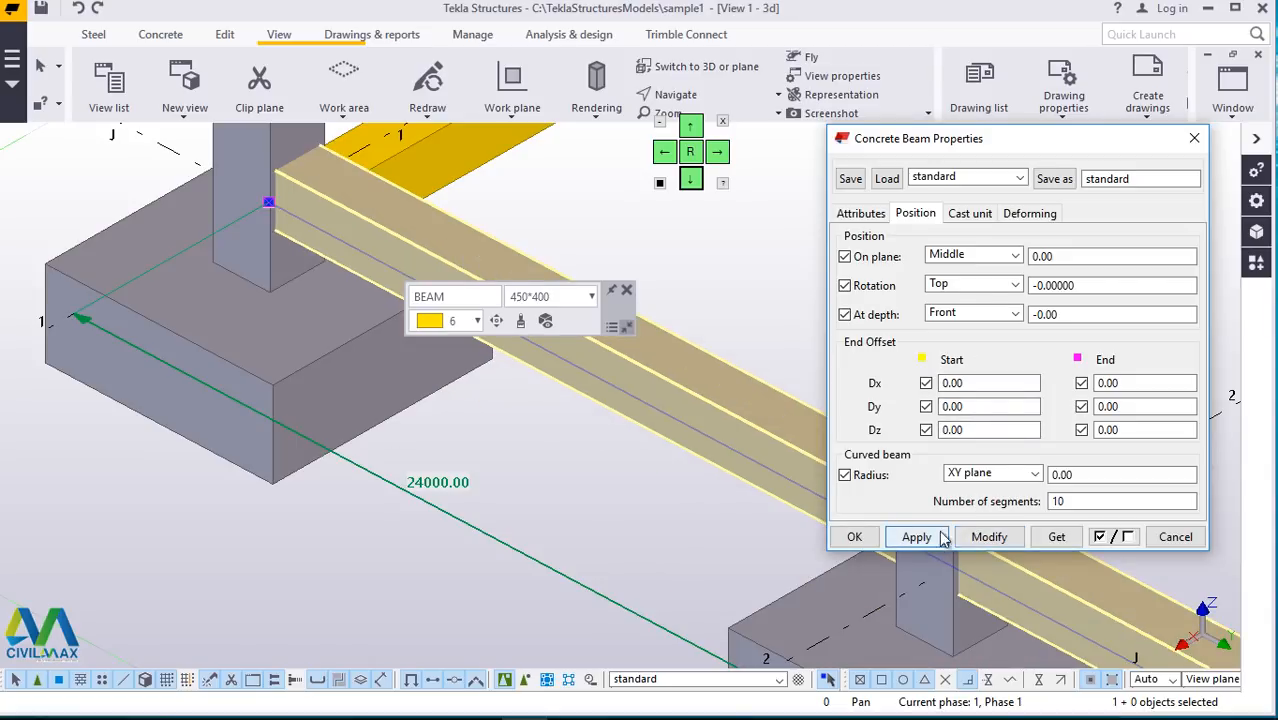
pyautogui.click(1012, 314)
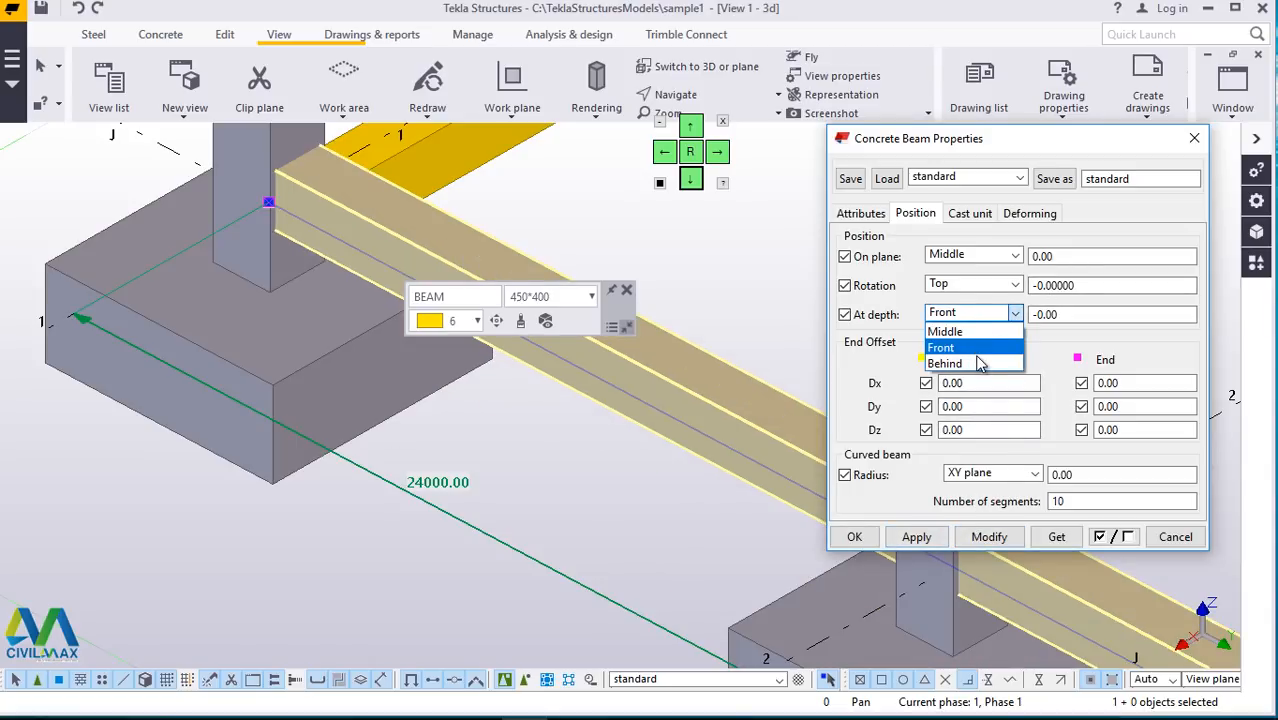
pyautogui.click(975, 348)
pyautogui.click(988, 537)
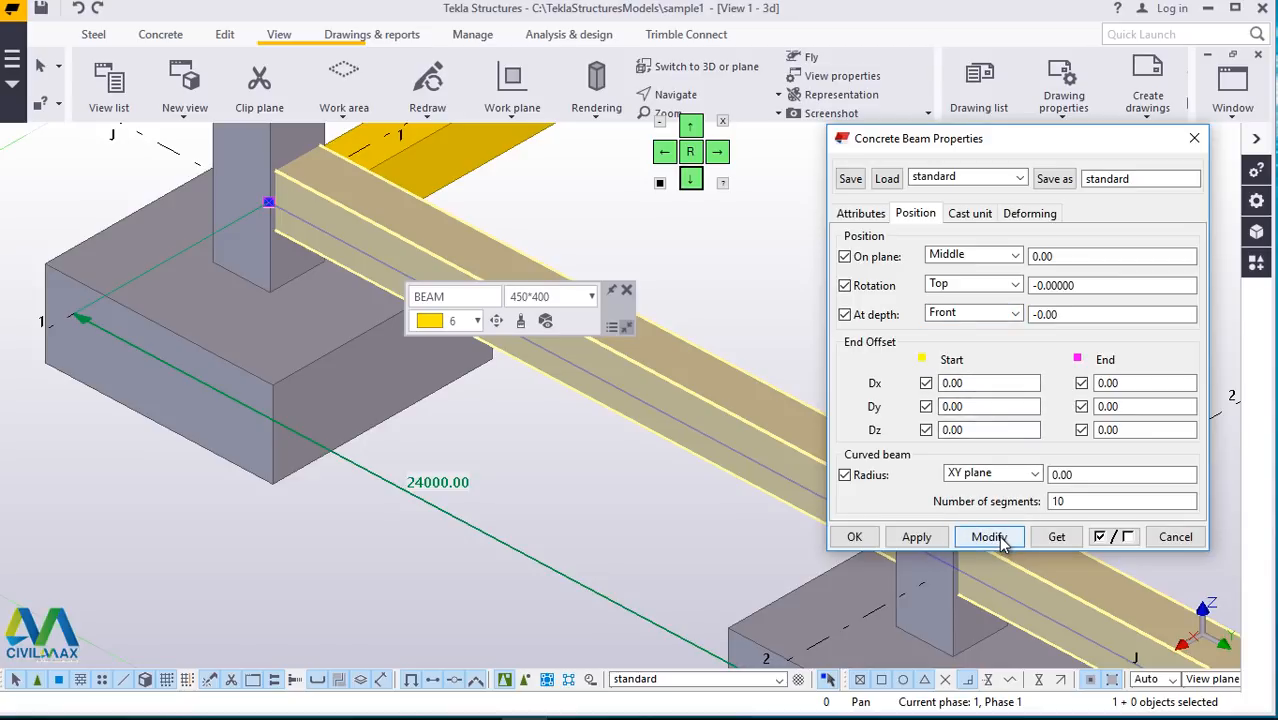
# Step: Set the grid line J beam's At depth position back to Behind, modify the beam and close its properties
pyautogui.click(1012, 314)
pyautogui.click(990, 364)
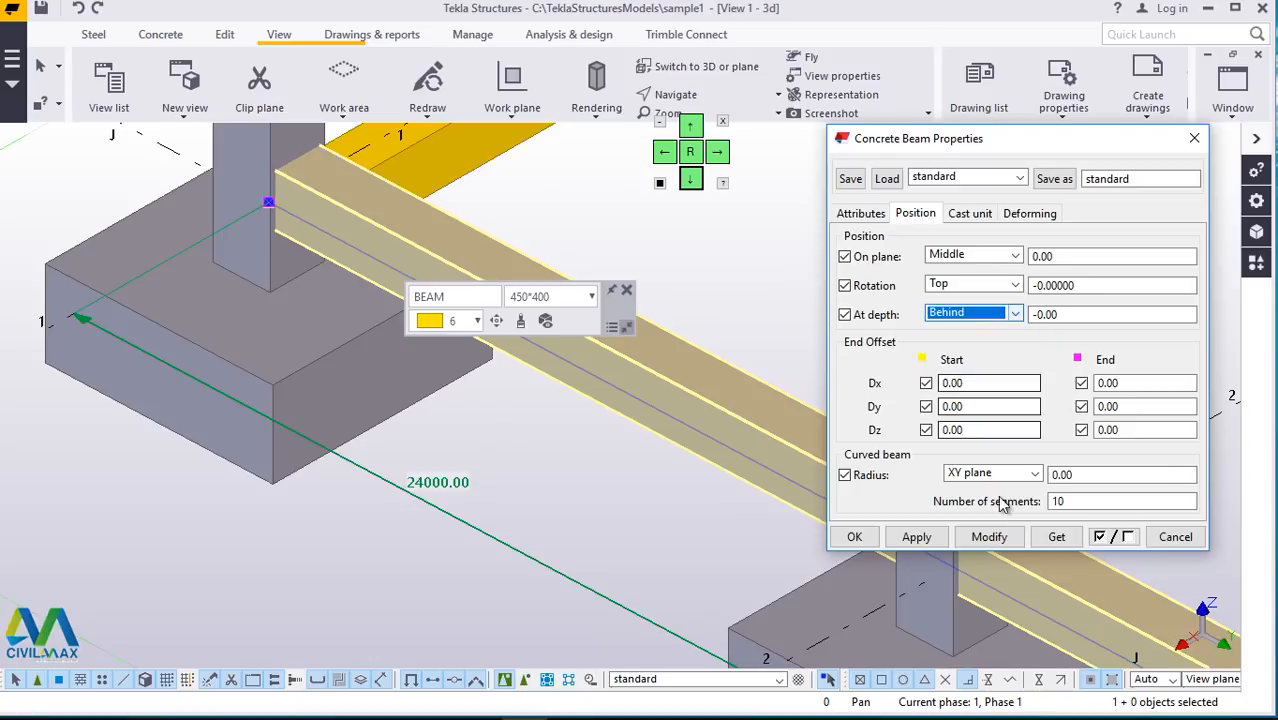
pyautogui.click(990, 537)
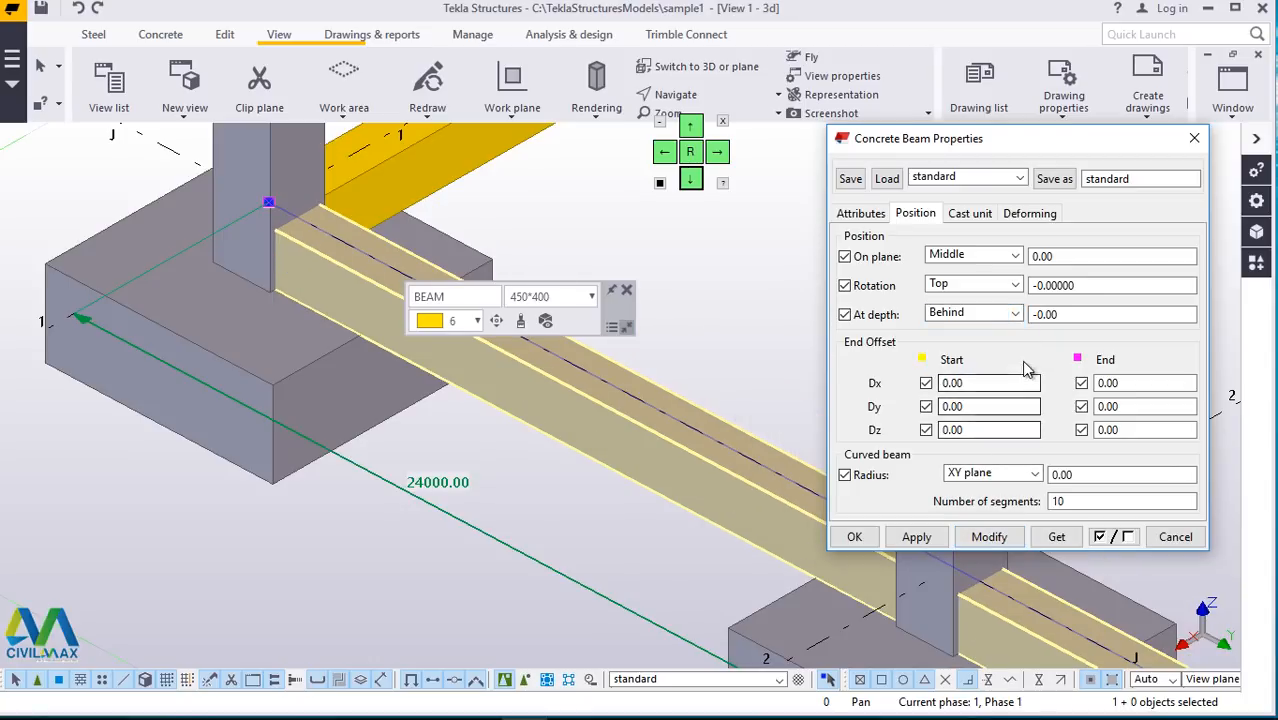
pyautogui.click(854, 537)
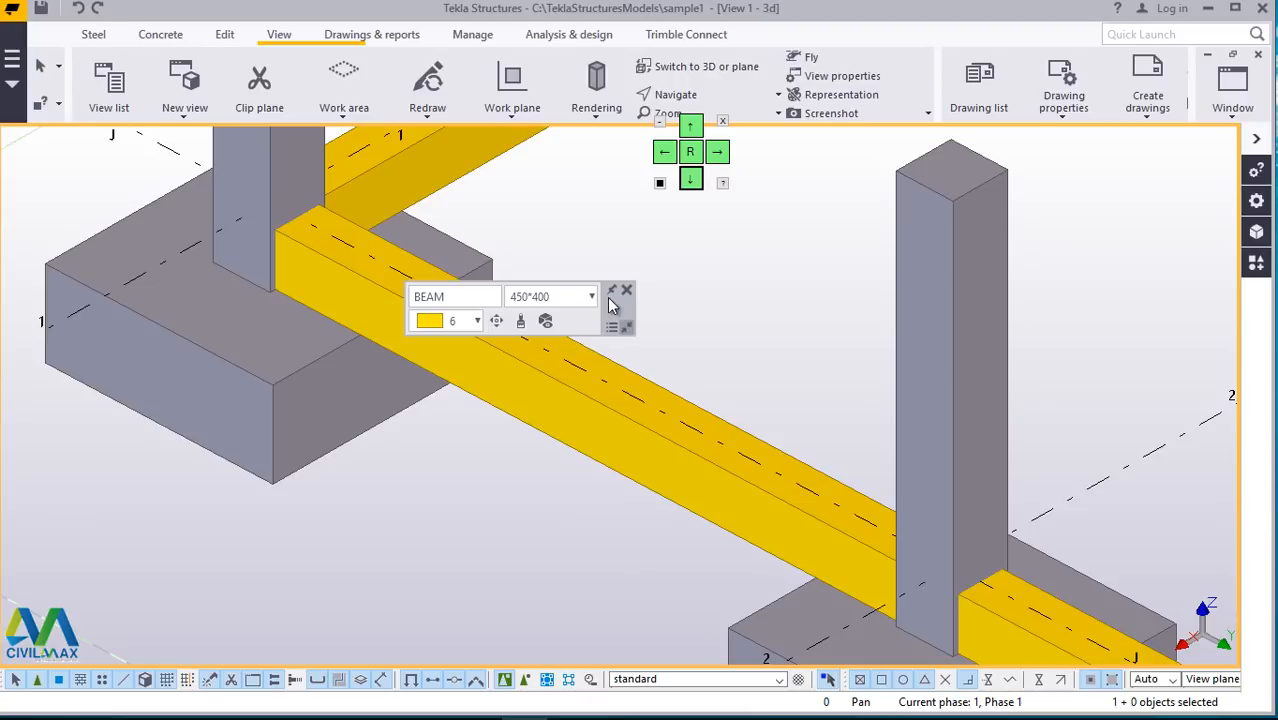
# Step: Examine the corner at J-1 where the two perimeter beams meet the column and footing
pyautogui.keyDown('ctrl'); pyautogui.moveTo(618, 306); pyautogui.dragTo(641, 295, button='middle'); pyautogui.keyUp('ctrl')
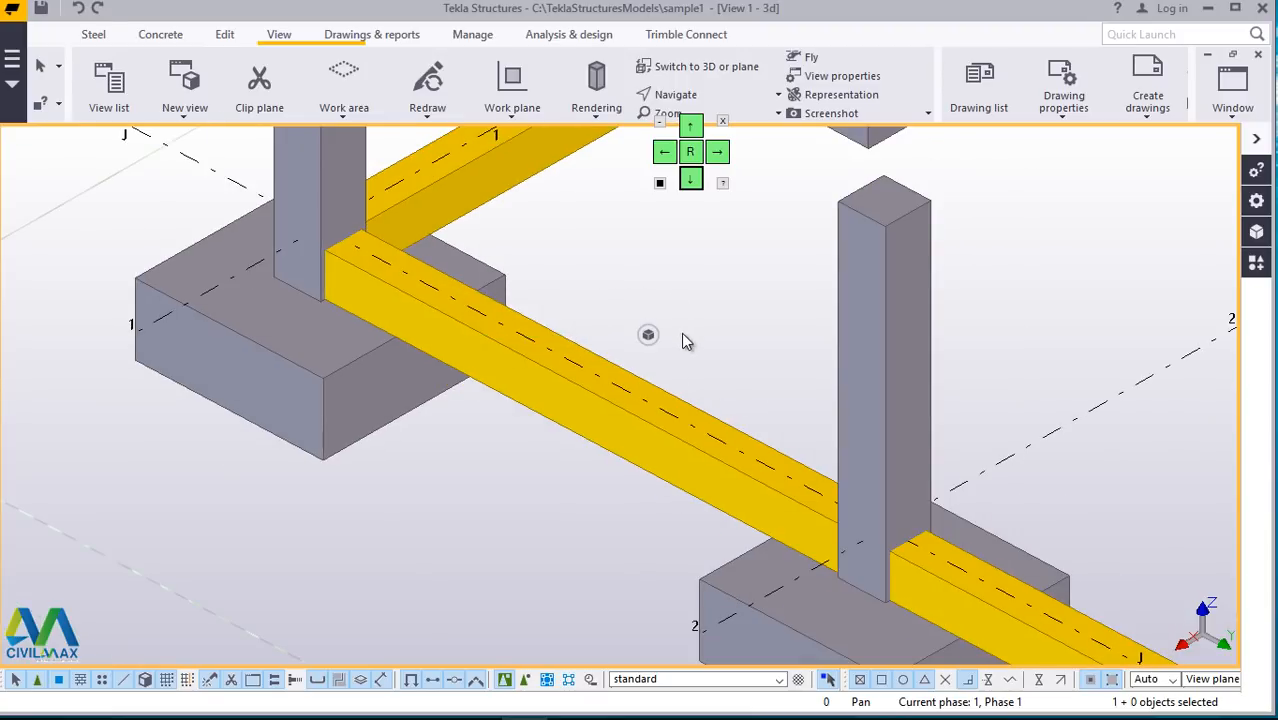
pyautogui.scroll(-3, 499, 379)
pyautogui.click(503, 380)
pyautogui.moveTo(449, 297); pyautogui.dragTo(463, 317, button='middle')
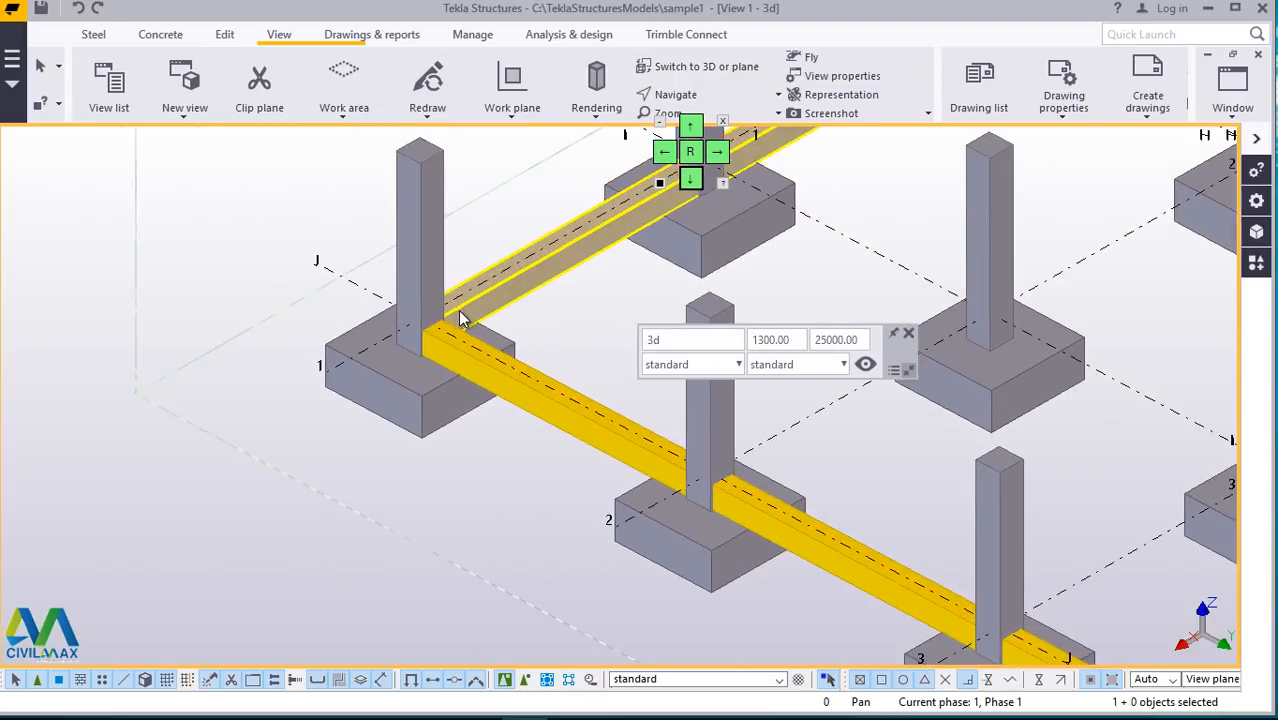
pyautogui.scroll(6, 419, 209)
pyautogui.scroll(-3, 378, 318)
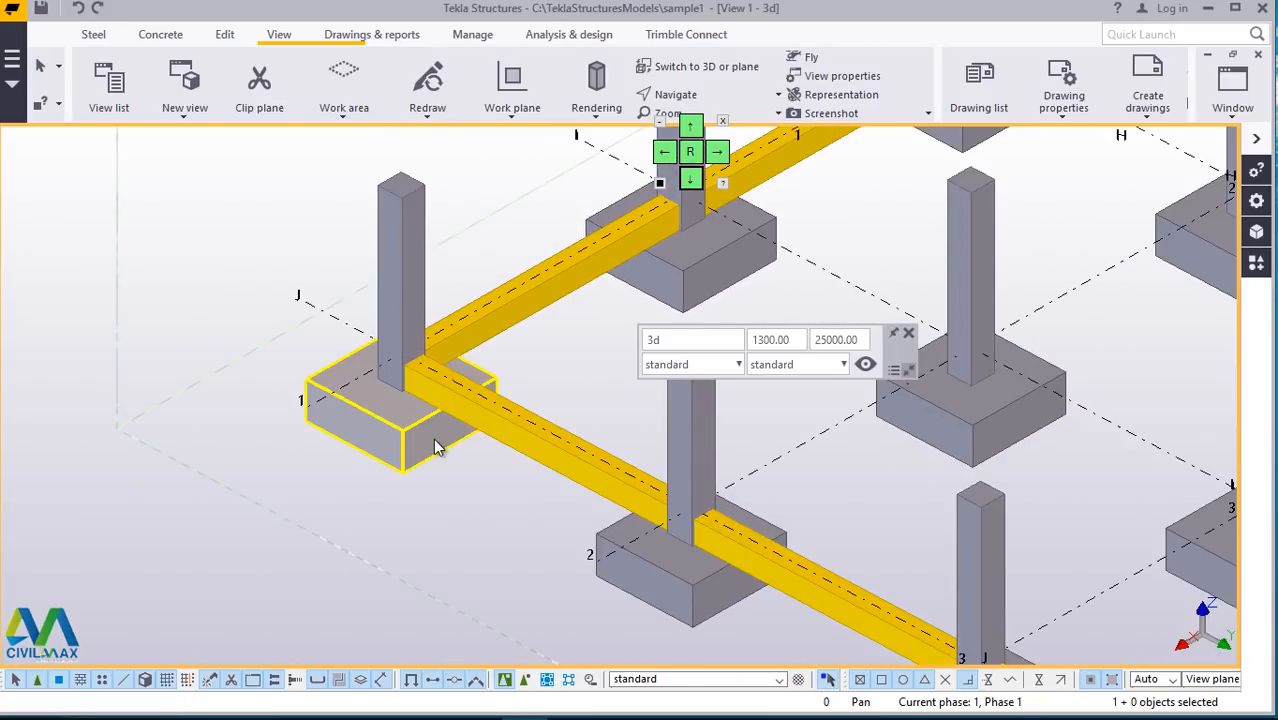
pyautogui.scroll(-5, 405, 455)
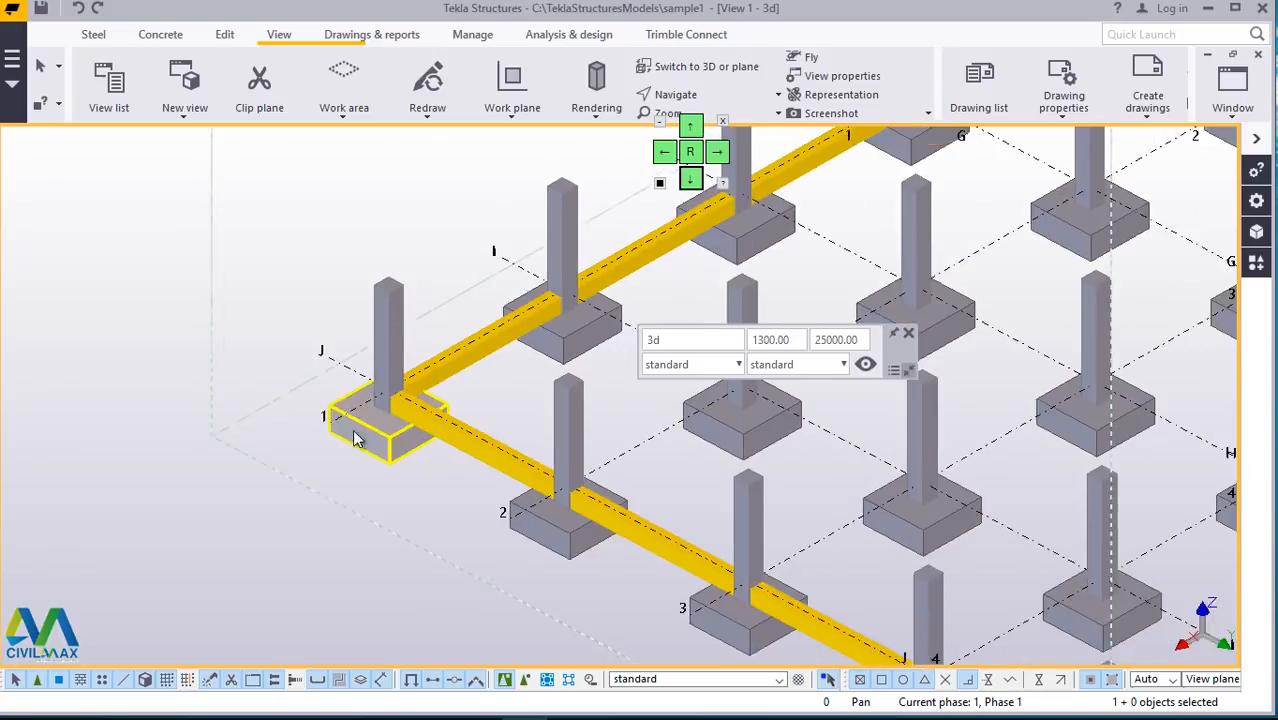
pyautogui.scroll(5, 521, 350)
# Step: Change the class of the perimeter beams along grid lines 1 and J to Class 1
pyautogui.click(520, 305)
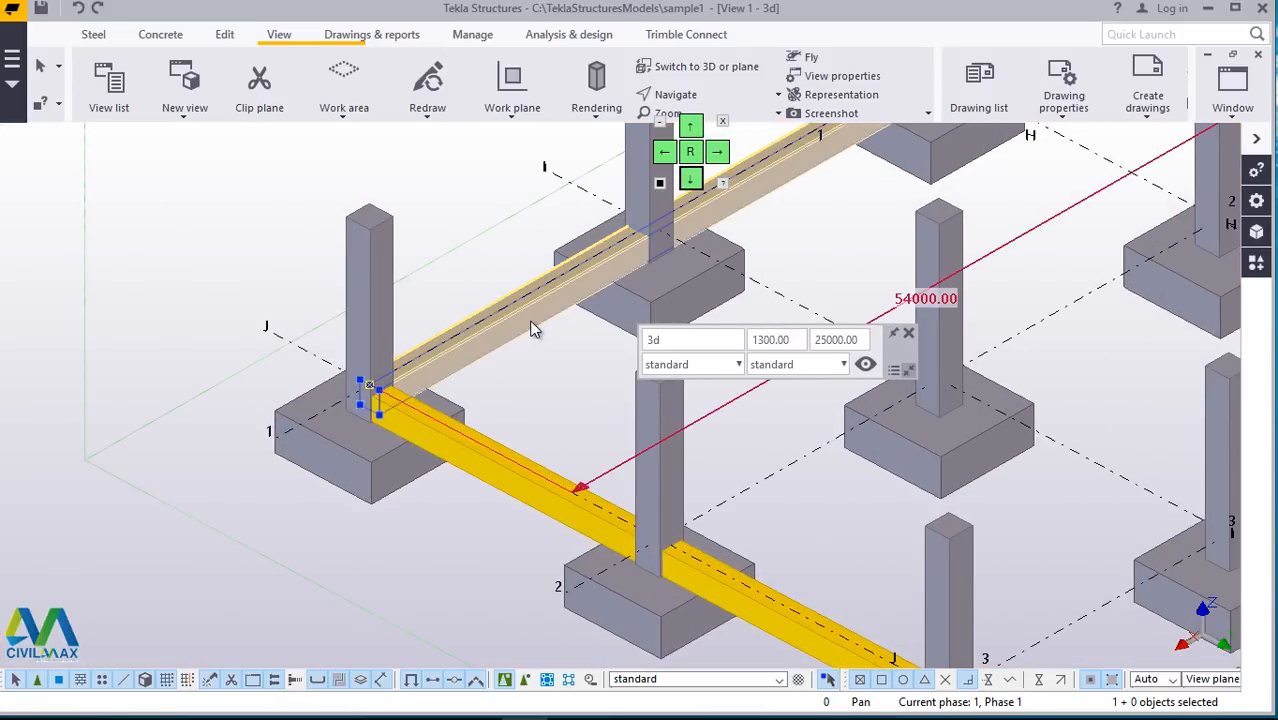
pyautogui.keyDown('ctrl'); pyautogui.click(490, 481); pyautogui.keyUp('ctrl')
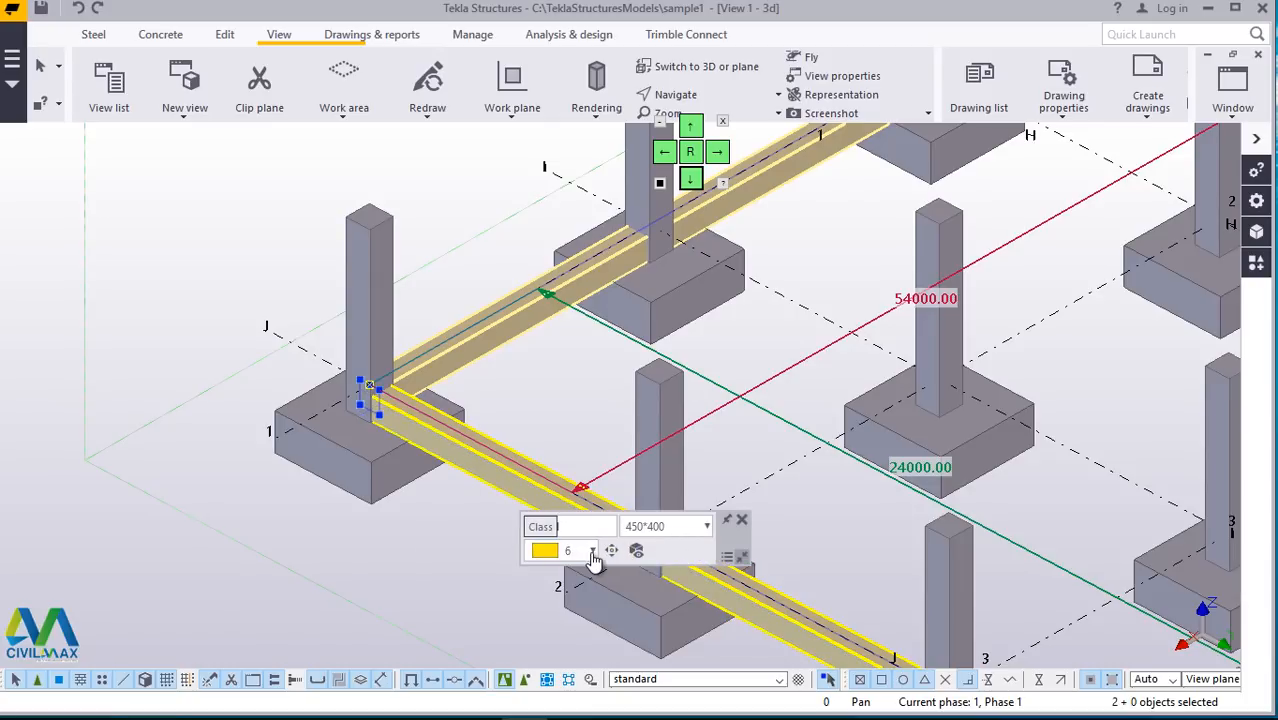
pyautogui.click(592, 551)
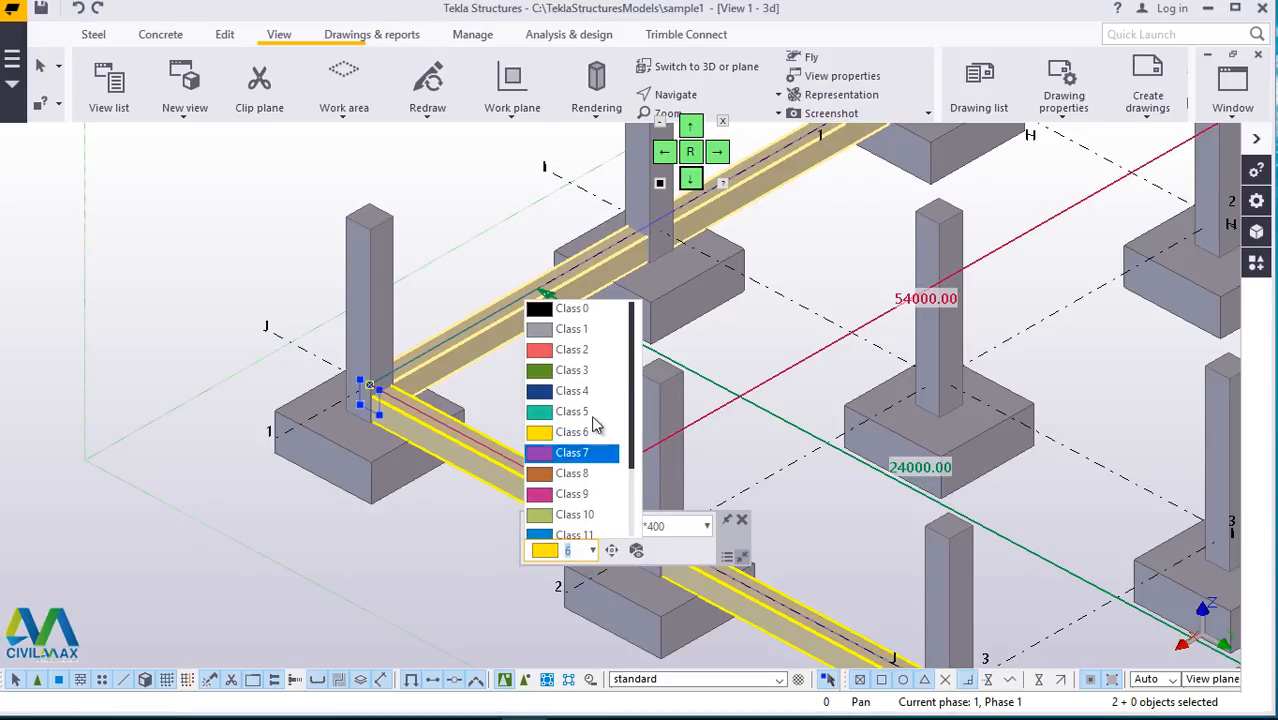
pyautogui.click(578, 340)
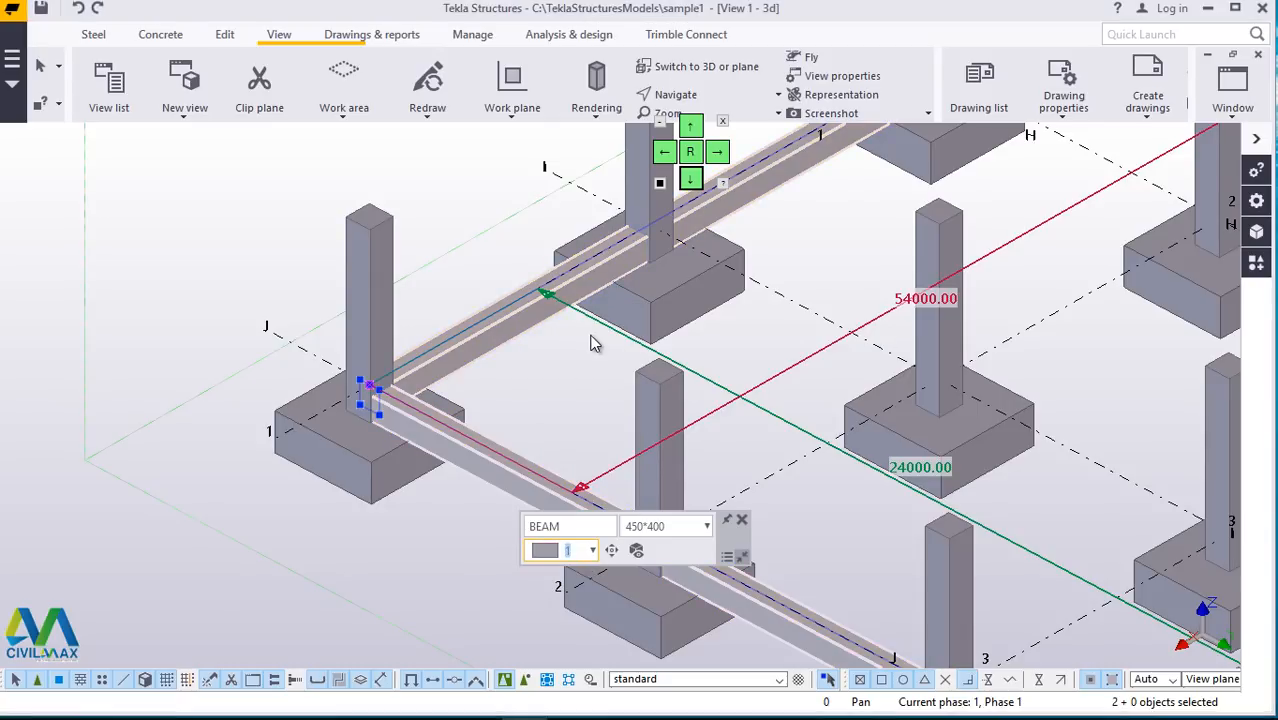
pyautogui.click(448, 162)
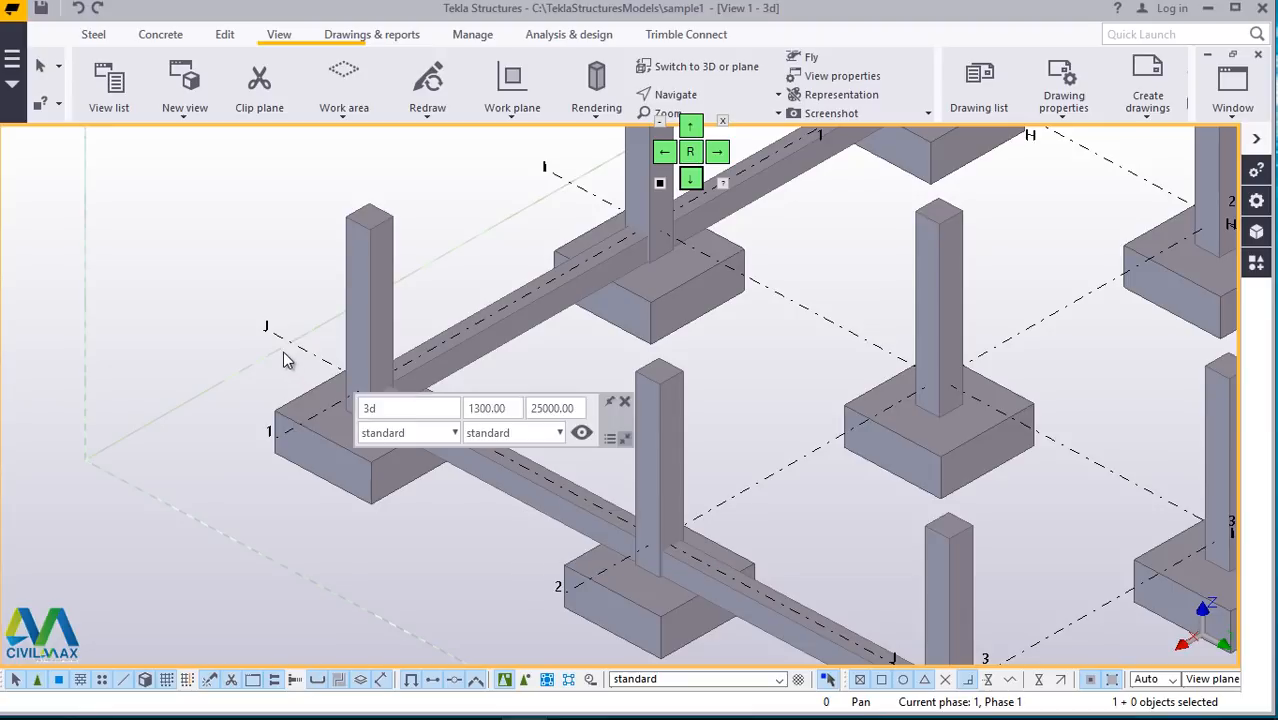
# Step: Change the class of the perimeter beams along grid lines A and 5 to Class 1
pyautogui.scroll(-6, 290, 357)
pyautogui.scroll(5, 990, 185)
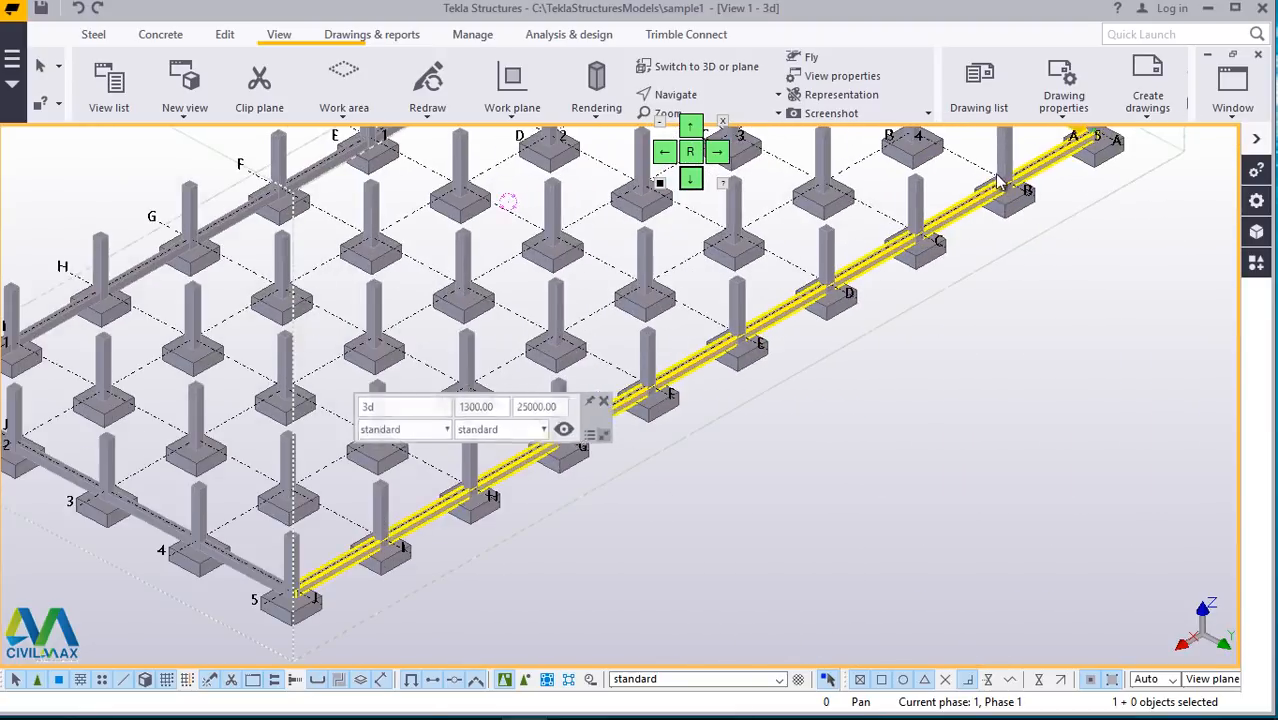
pyautogui.scroll(-4, 714, 467)
pyautogui.scroll(2, 898, 301)
pyautogui.scroll(5, 850, 305)
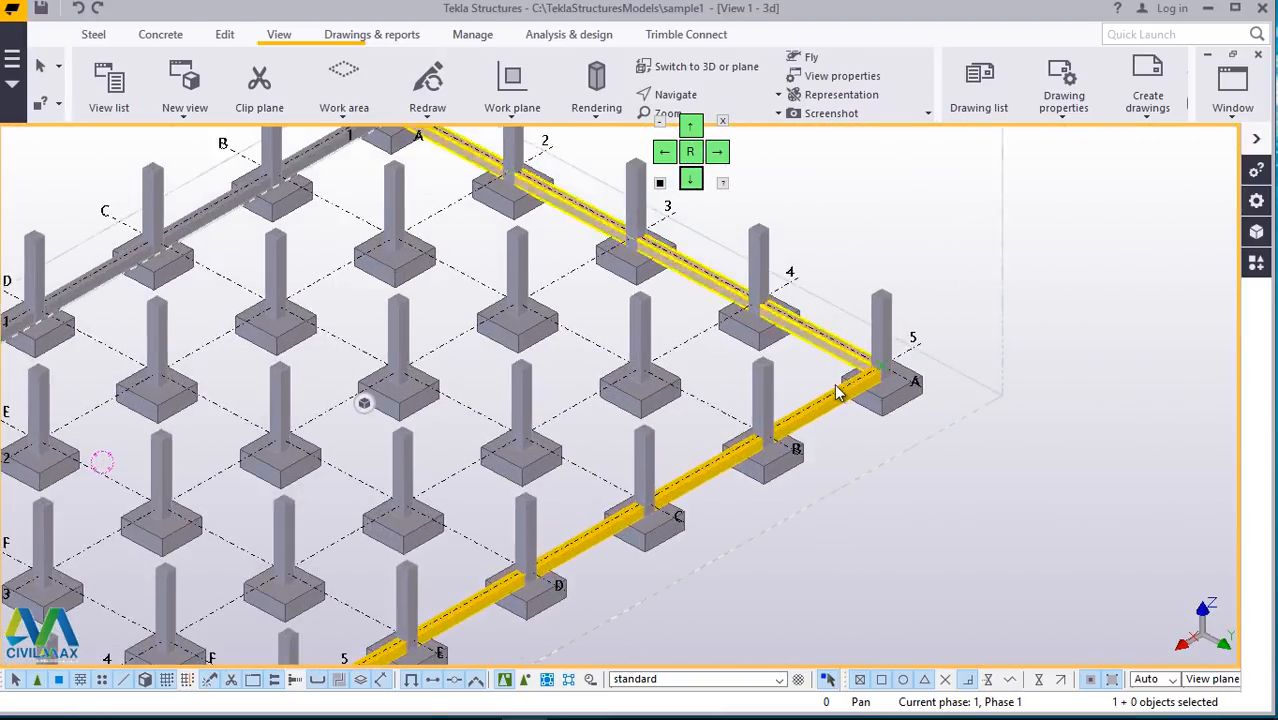
pyautogui.click(798, 308)
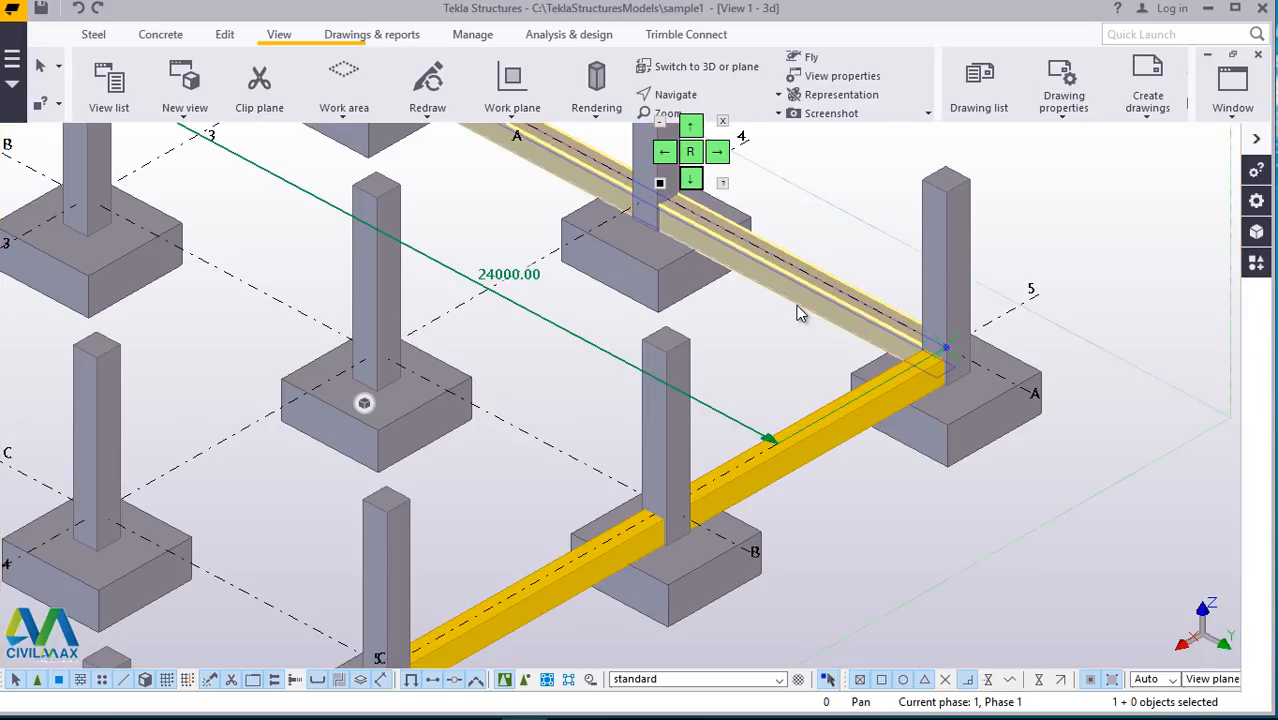
pyautogui.keyDown('ctrl'); pyautogui.click(838, 444); pyautogui.keyUp('ctrl')
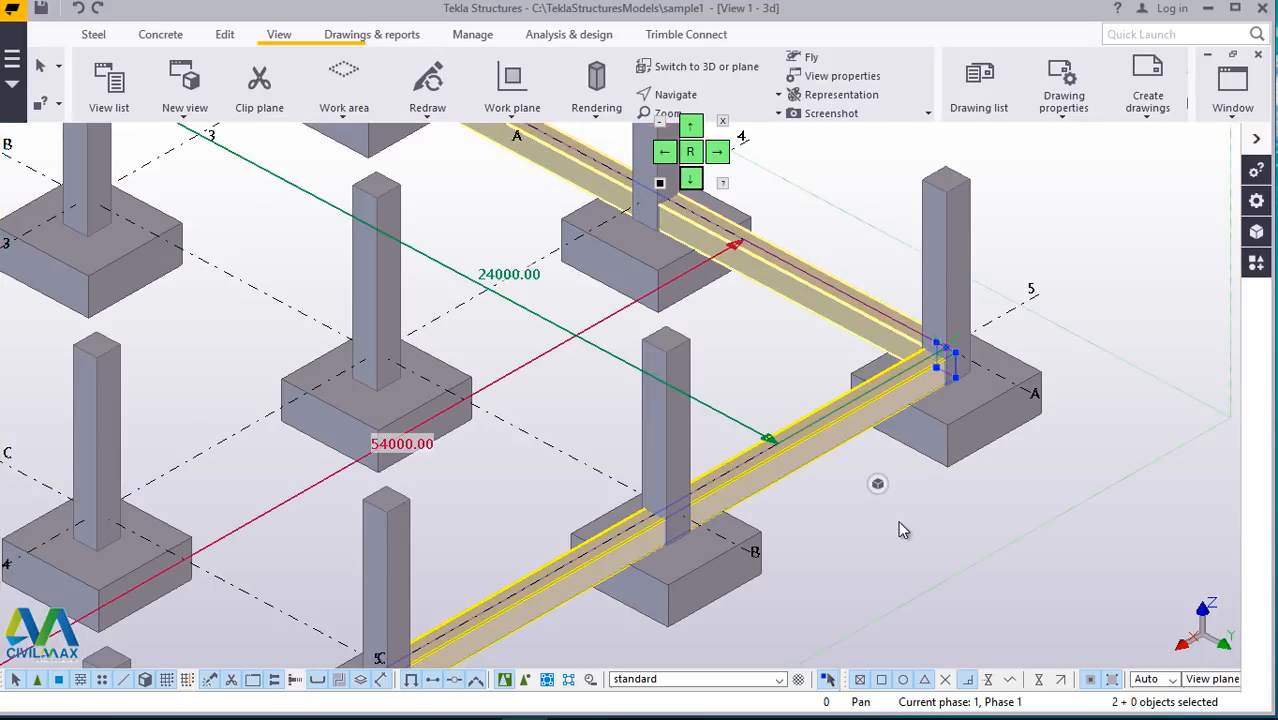
pyautogui.moveTo(889, 487)
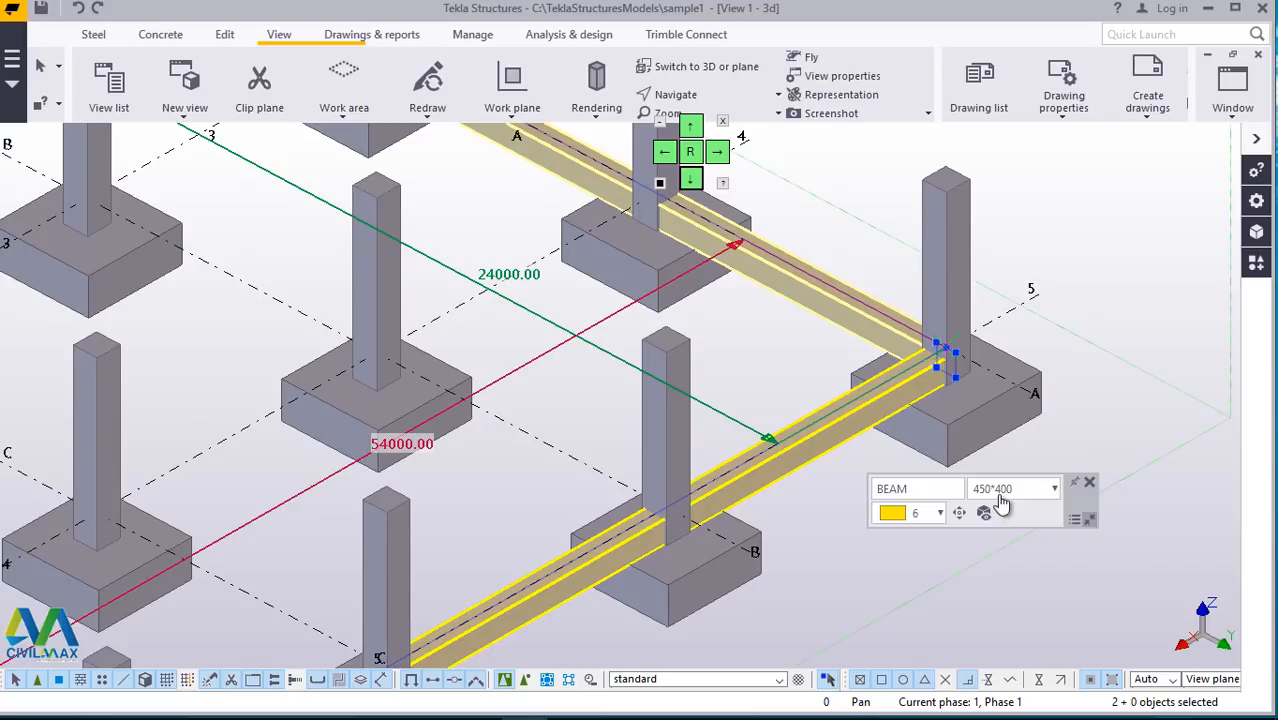
pyautogui.click(940, 514)
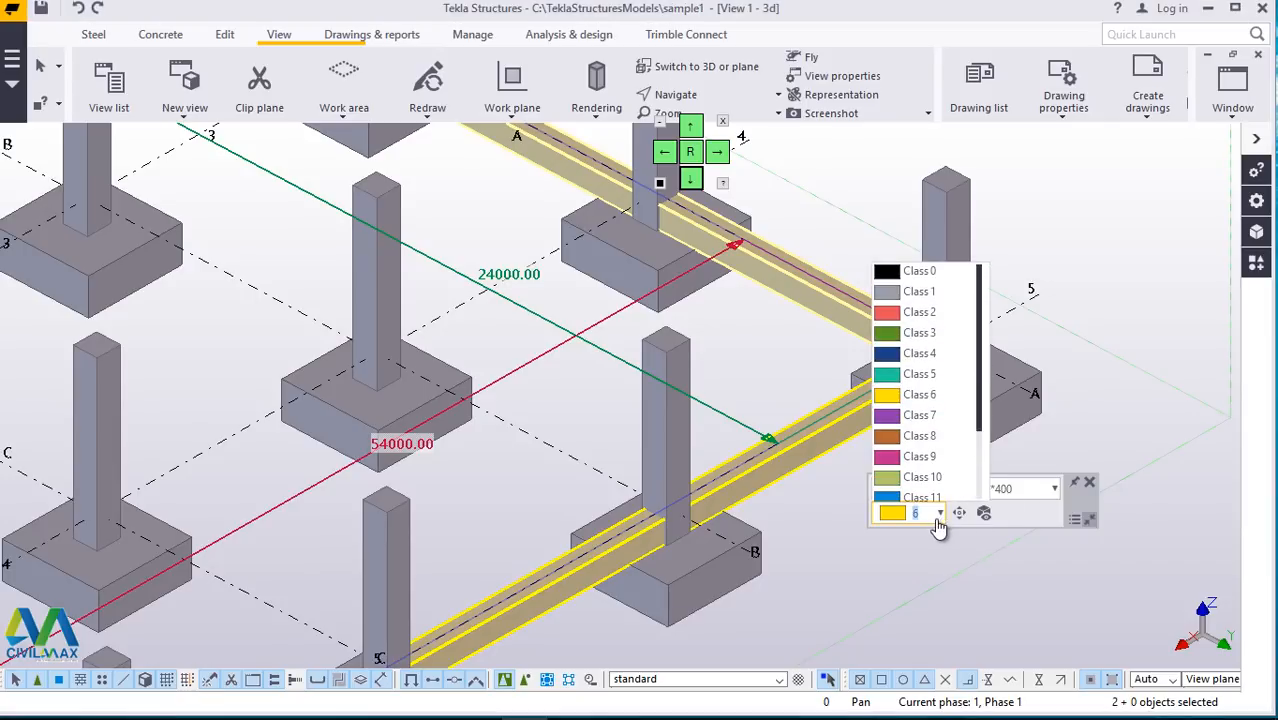
pyautogui.click(928, 292)
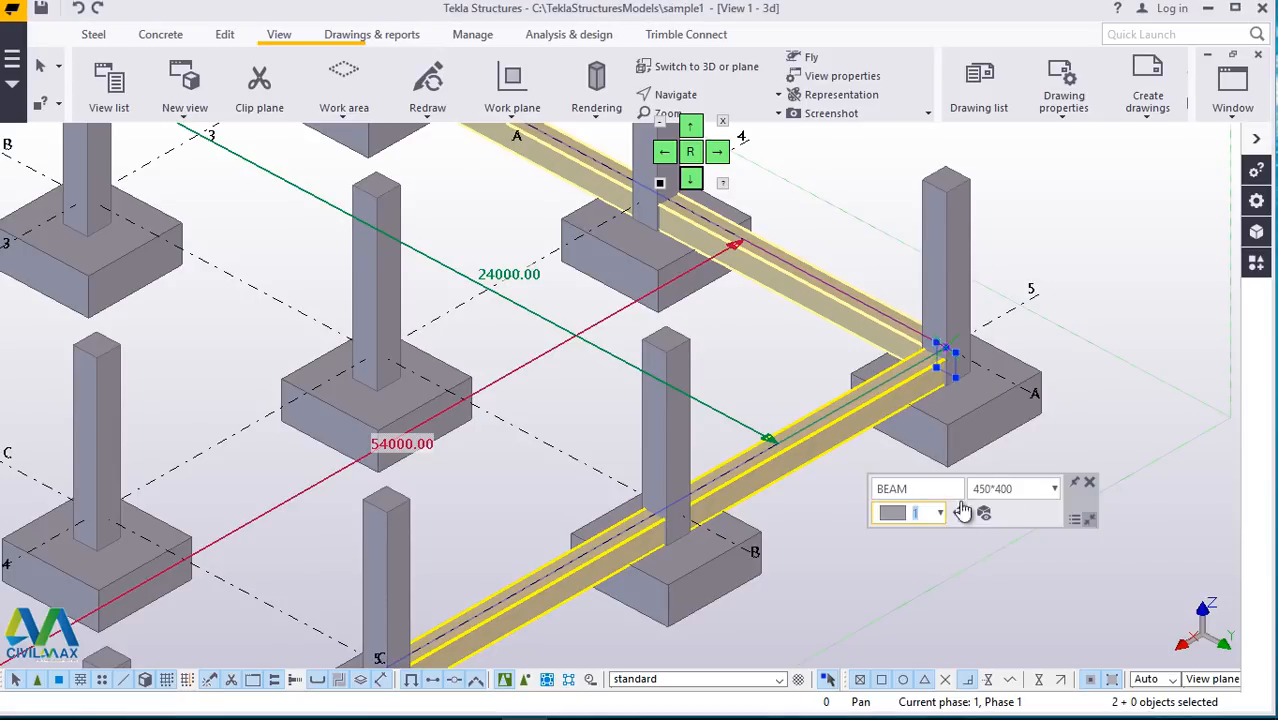
pyautogui.click(1058, 366)
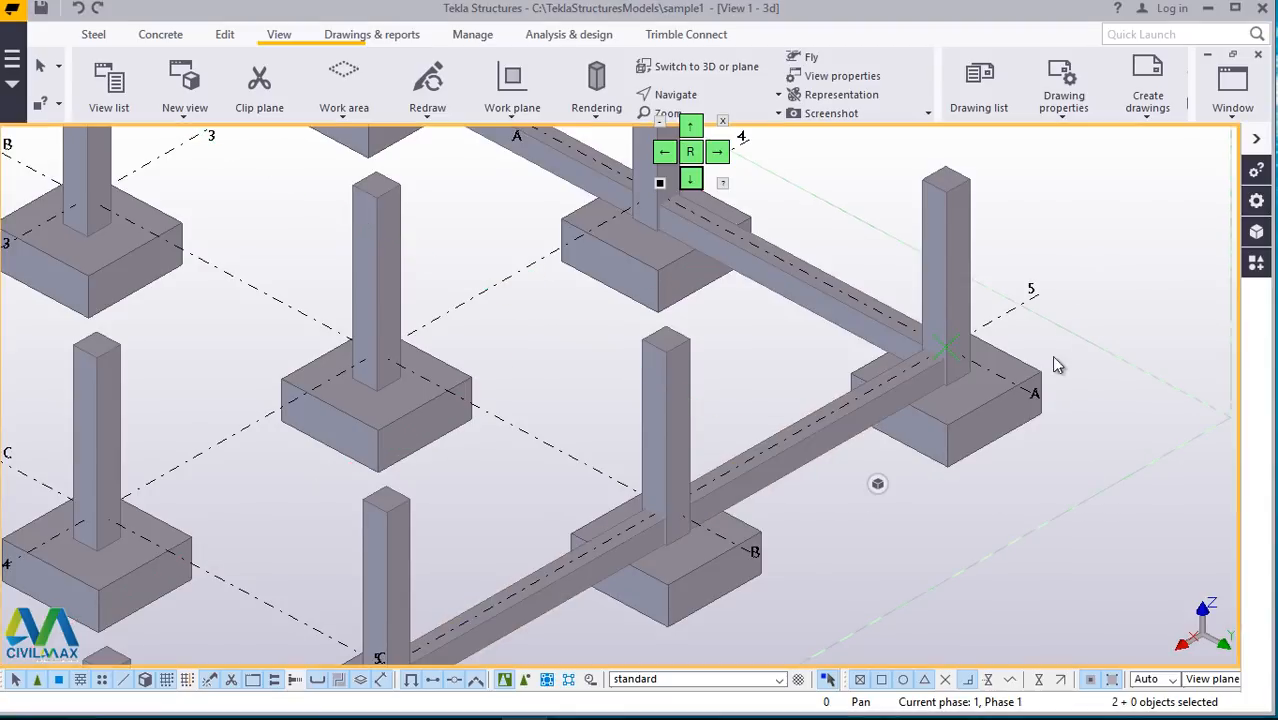
# Step: Inspect the whole footing, column and perimeter beam layout in the 3D view
pyautogui.scroll(-6, 828, 530)
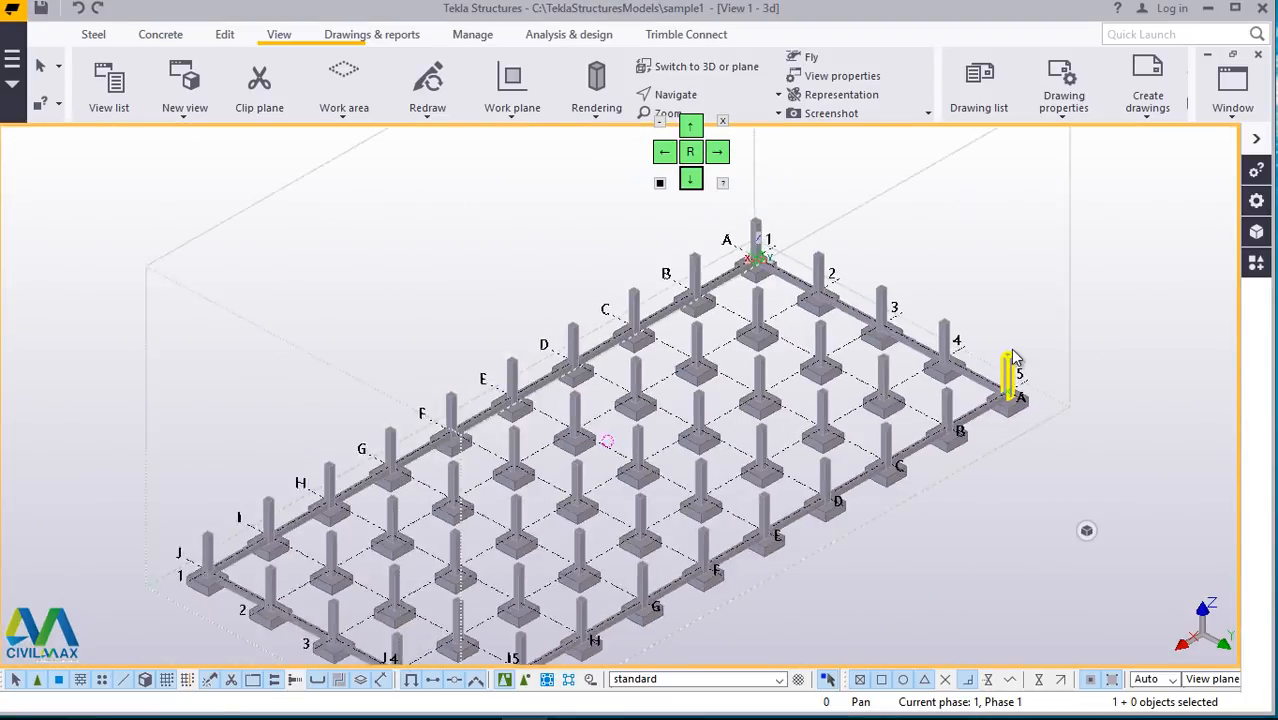
pyautogui.scroll(6, 605, 605)
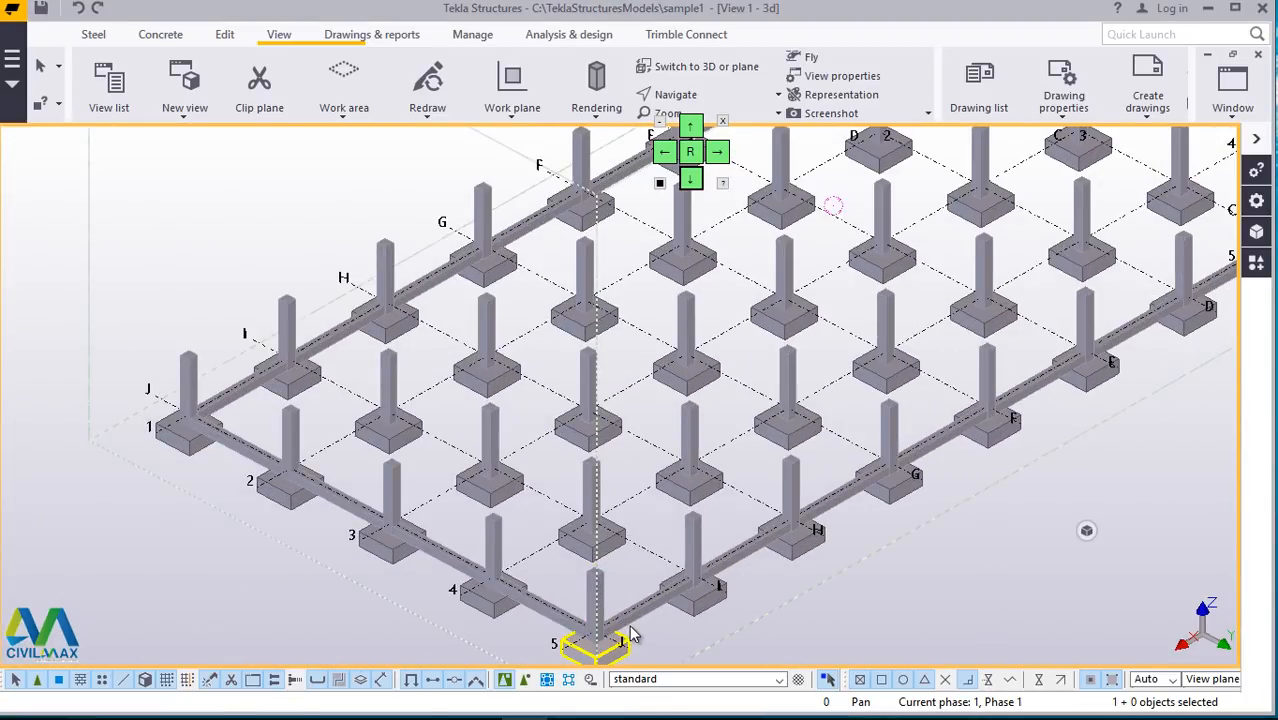
pyautogui.scroll(-5, 505, 541)
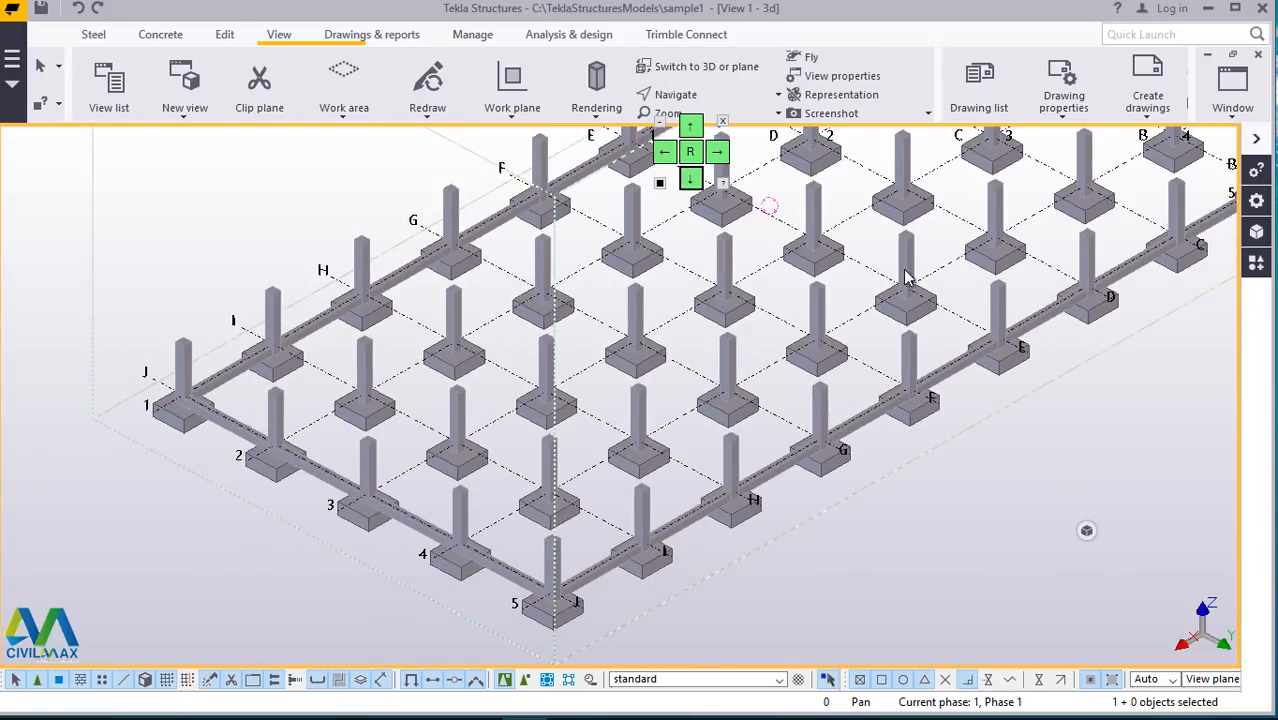
pyautogui.scroll(-5, 414, 514)
pyautogui.scroll(4, 722, 337)
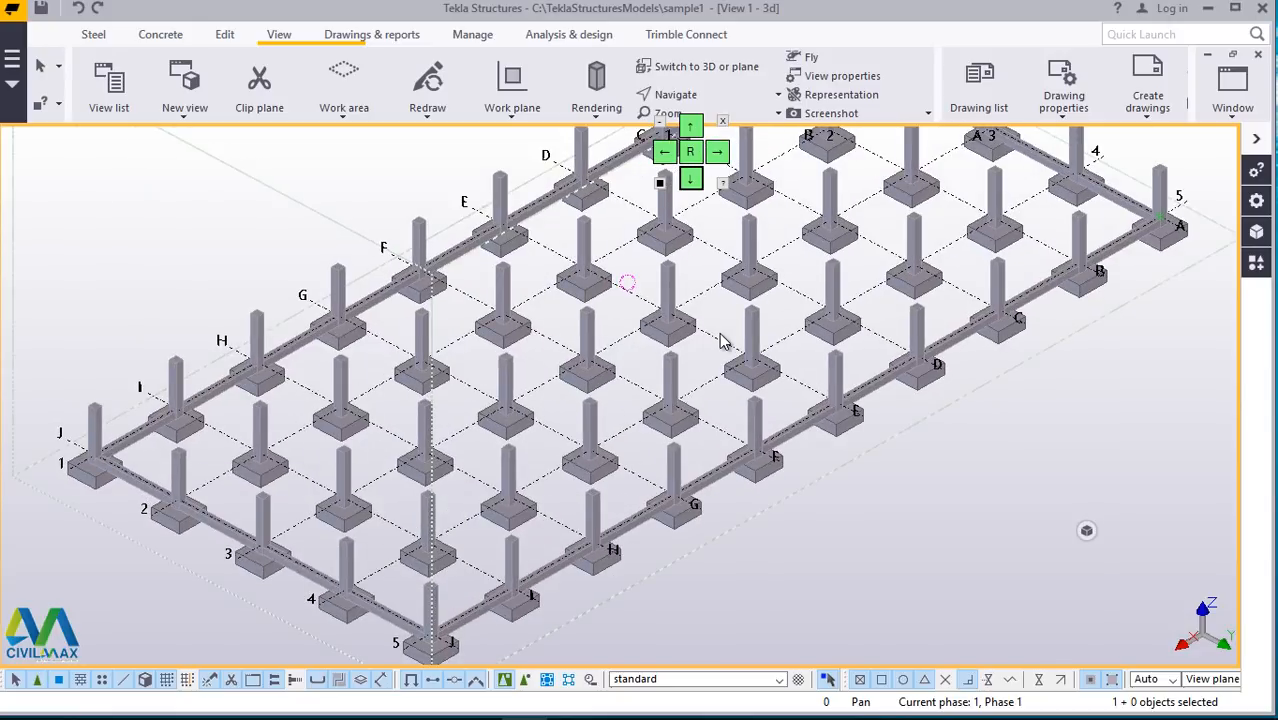
pyautogui.scroll(-5, 685, 360)
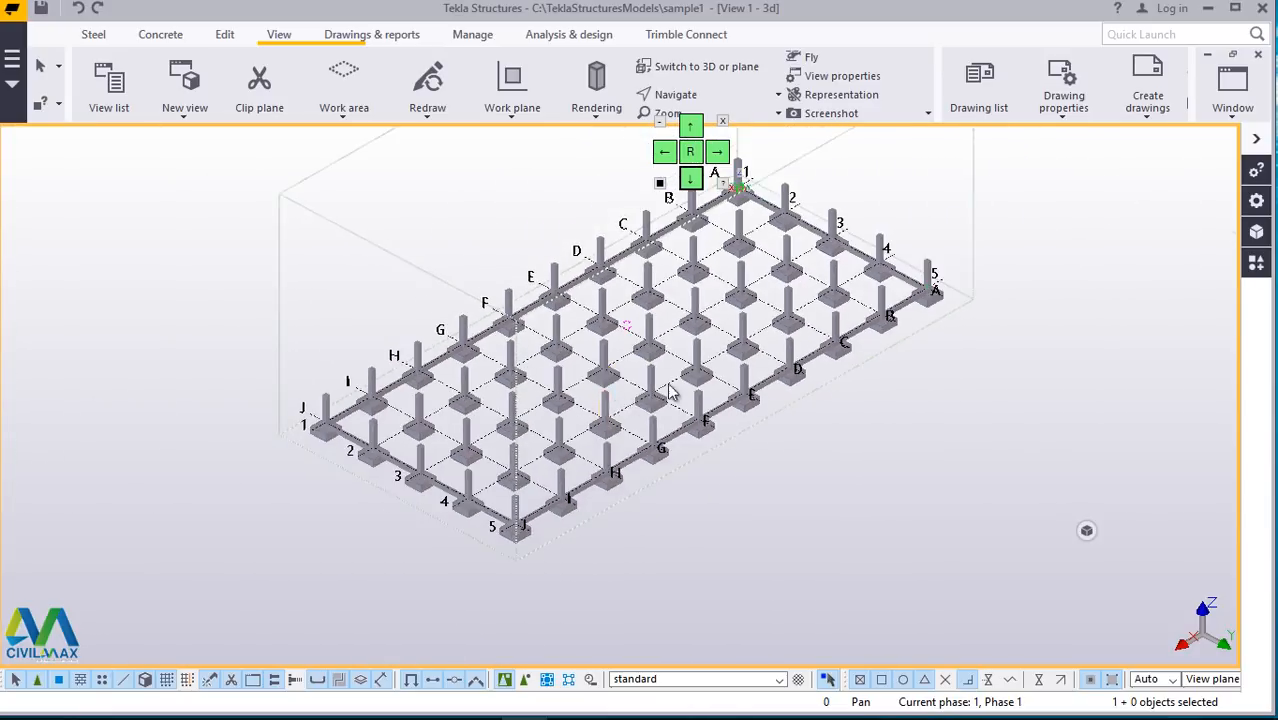
pyautogui.scroll(8, 668, 247)
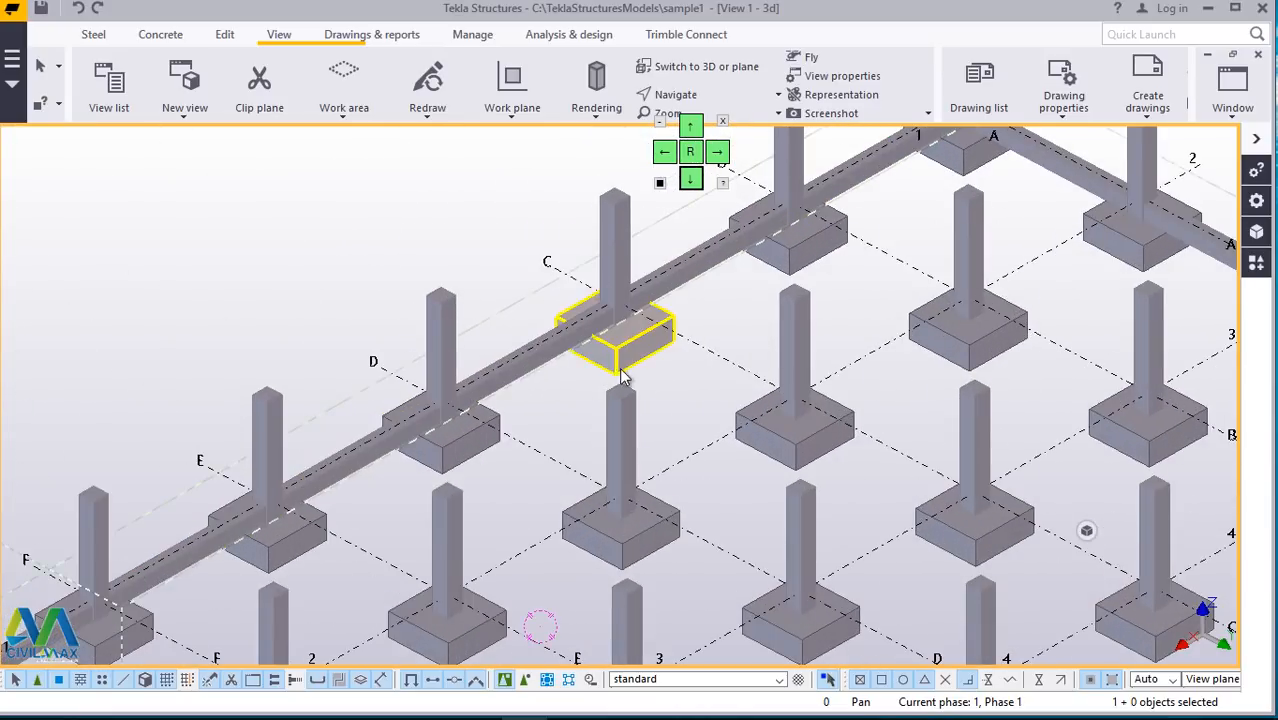
# Step: Copy the perimeter beam on grid line 5 linearly to grid lines 4, 3 and 2, with dX 0, dY -6000 and 3 copies
pyautogui.scroll(-8, 671, 337)
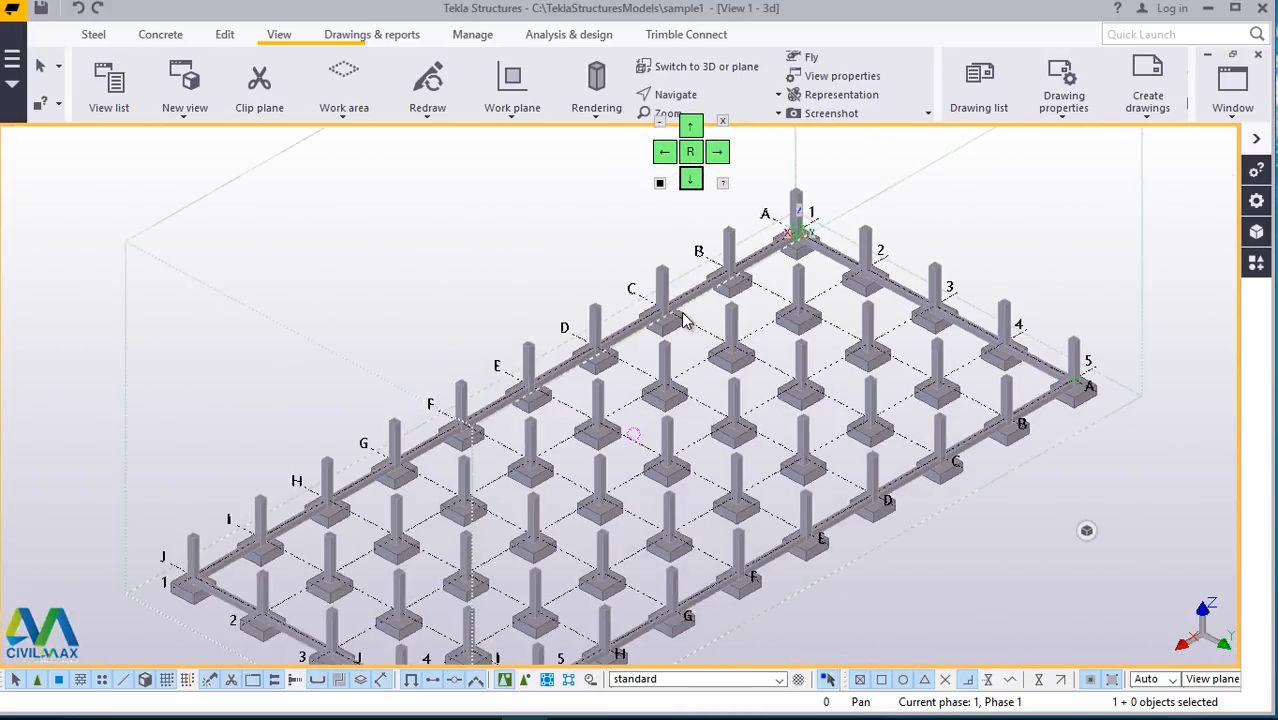
pyautogui.scroll(5, 560, 592)
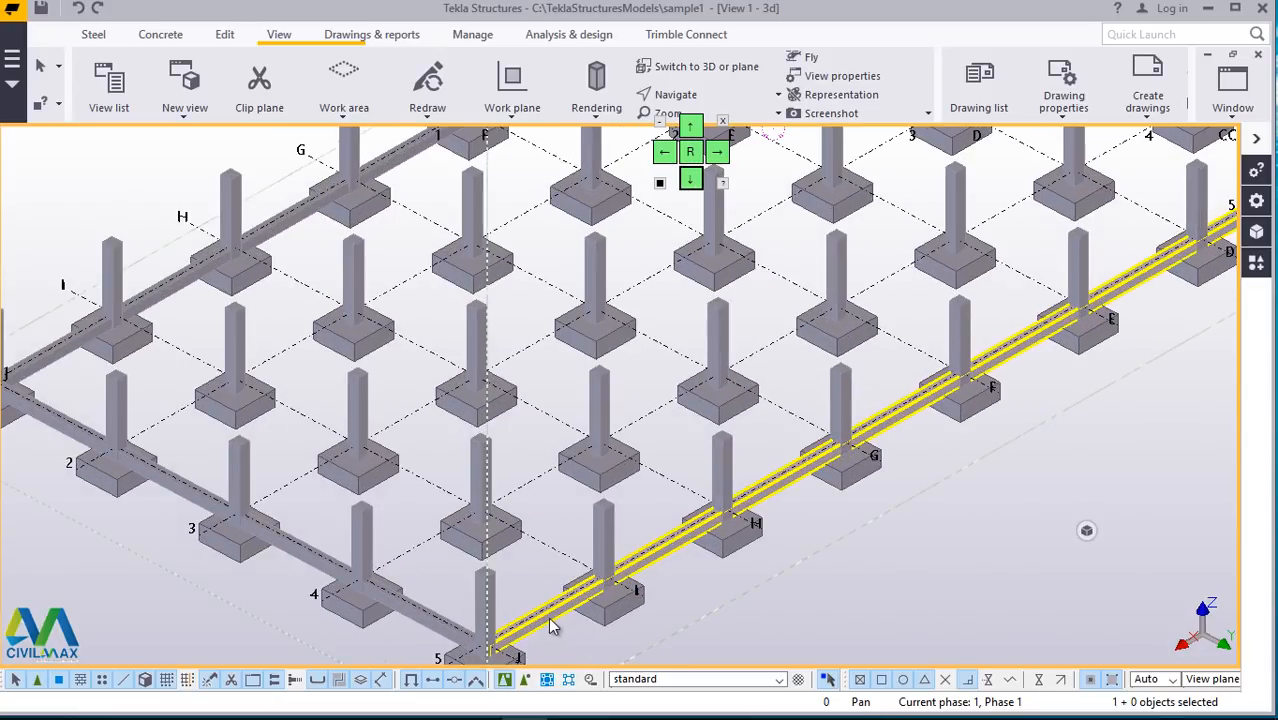
pyautogui.rightClick(934, 566)
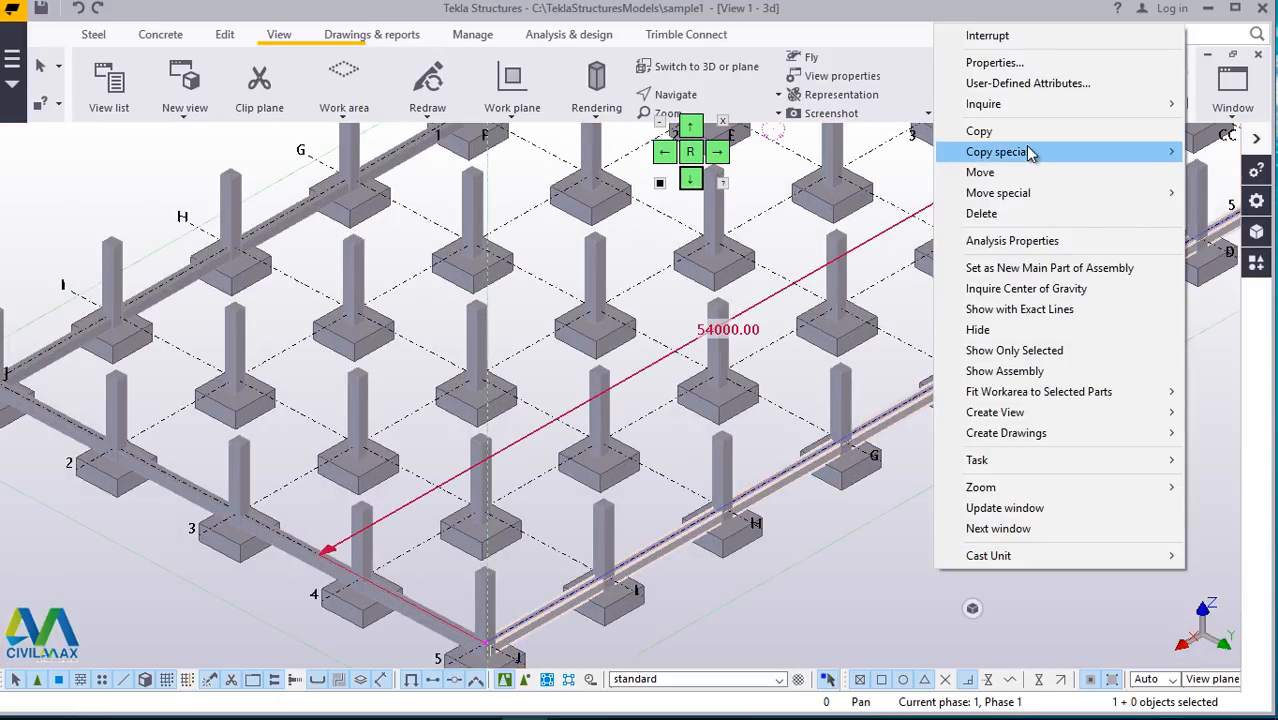
pyautogui.moveTo(1030, 152)
pyautogui.click(815, 152)
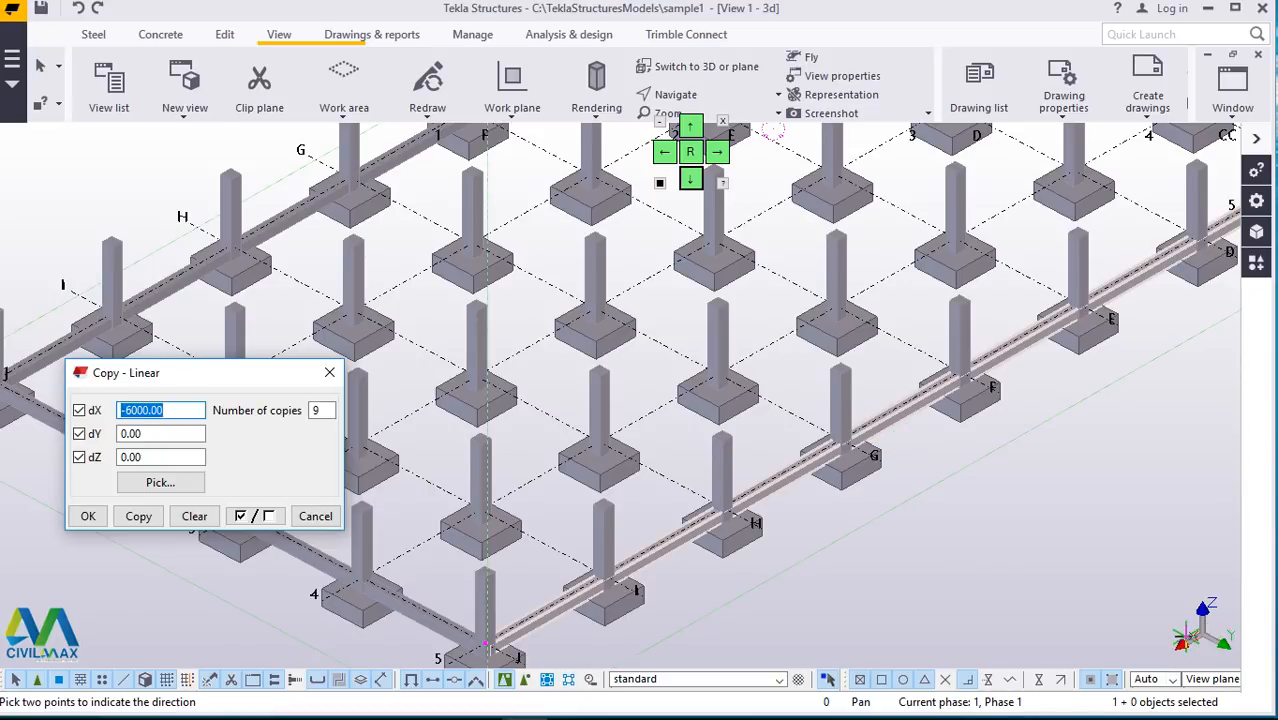
pyautogui.write('0')
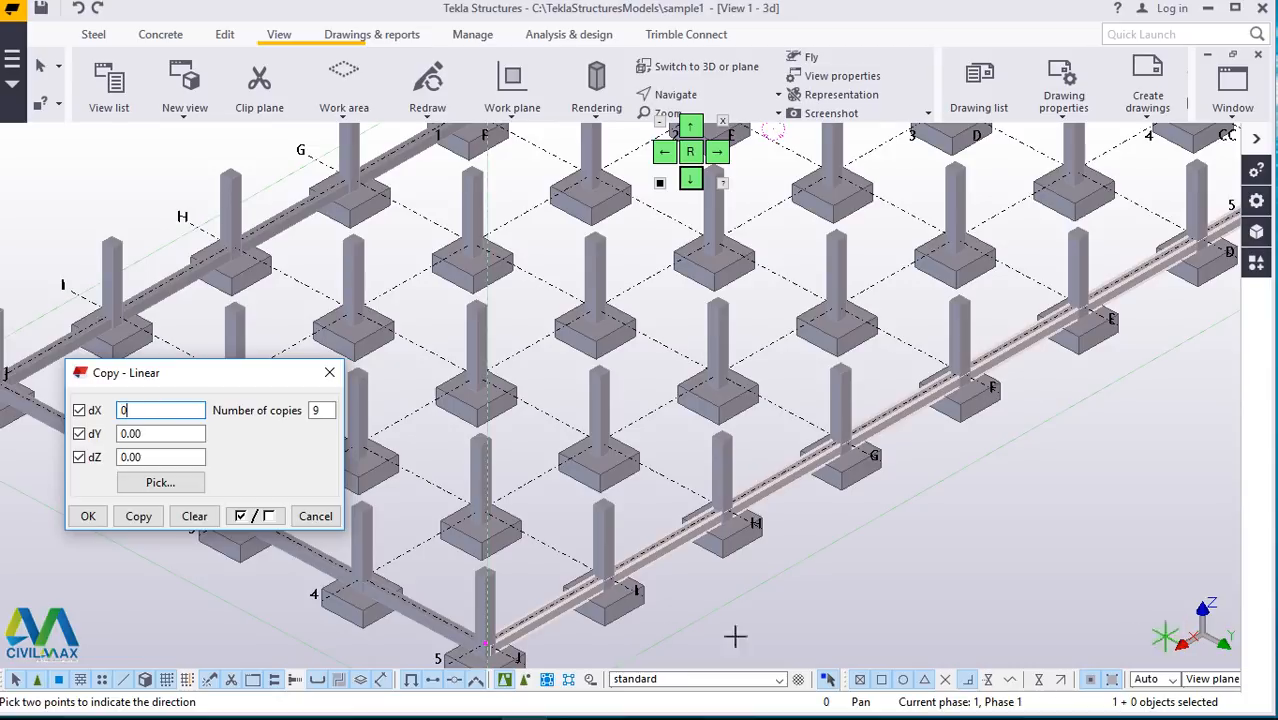
pyautogui.doubleClick(152, 435)
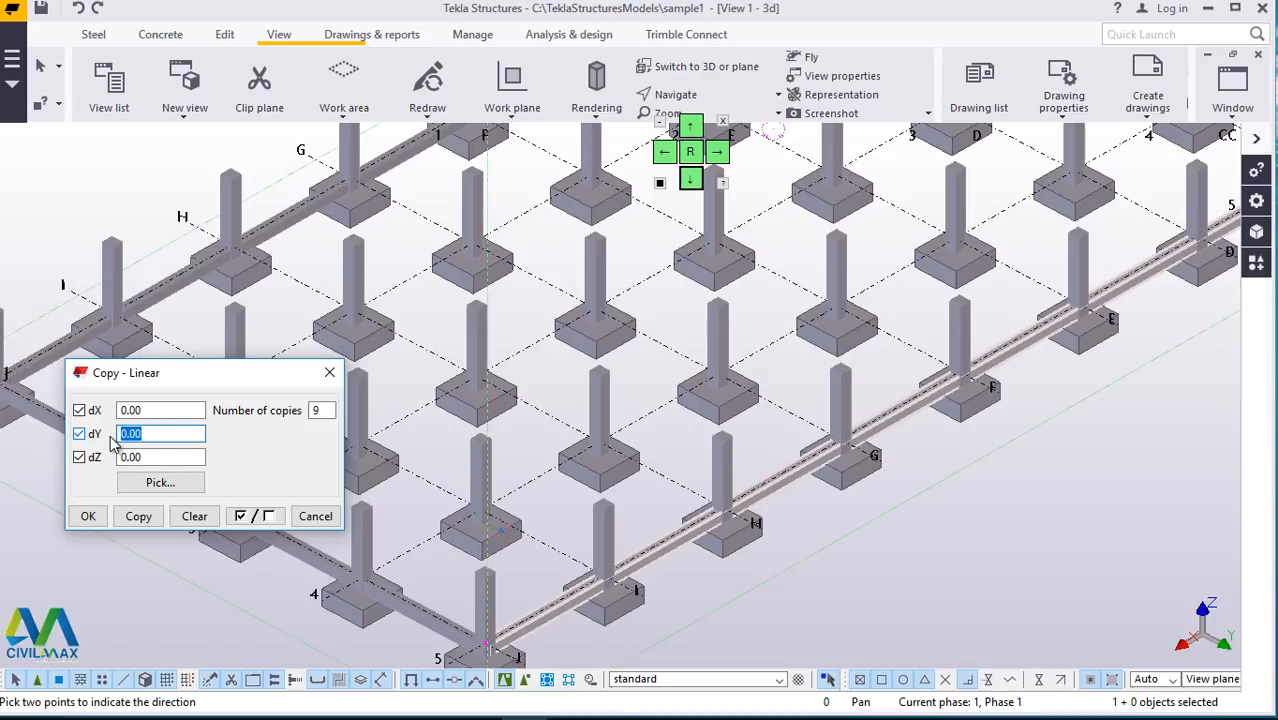
pyautogui.write('-6000')
pyautogui.doubleClick(318, 410)
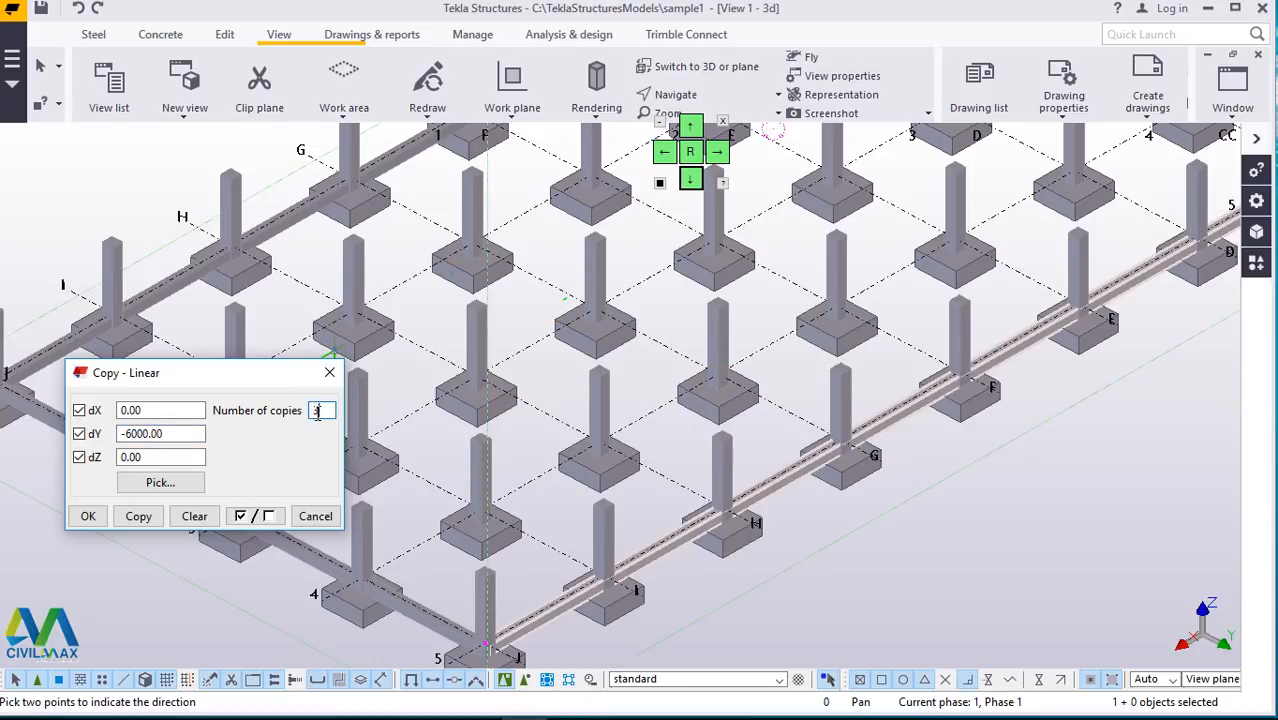
pyautogui.write('3')
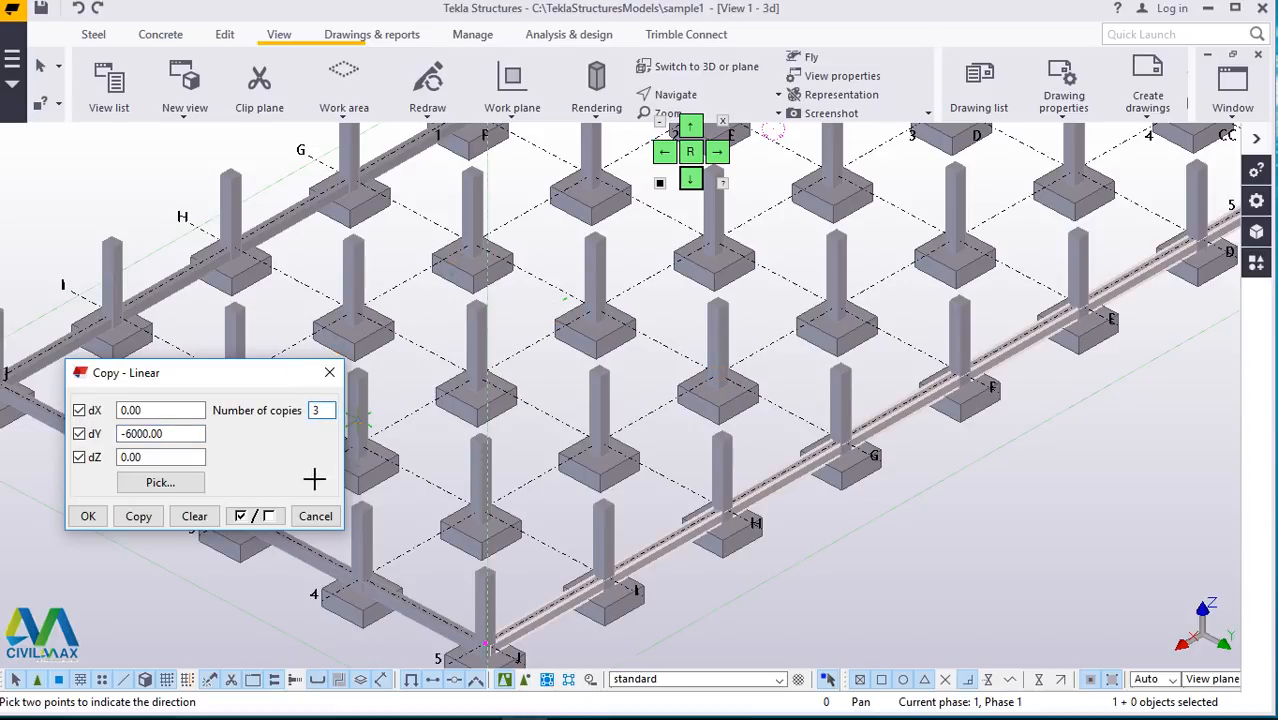
pyautogui.click(138, 516)
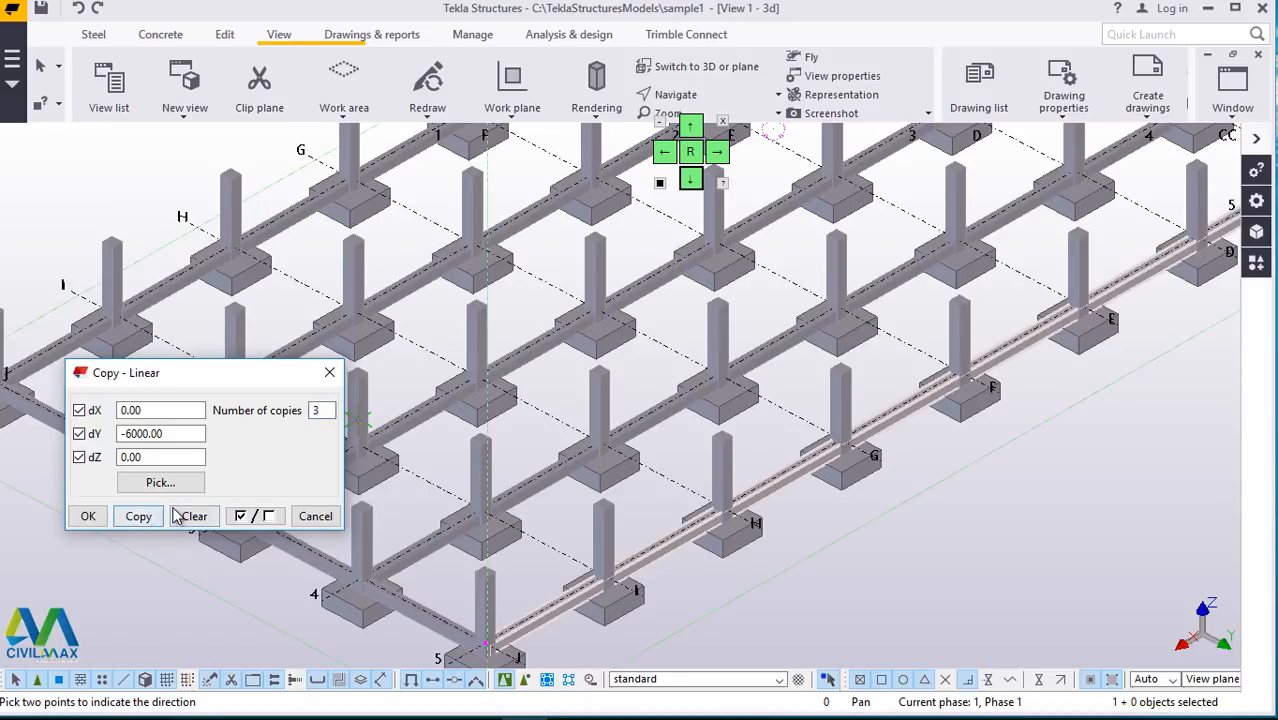
pyautogui.click(88, 516)
pyautogui.rightClick(266, 440)
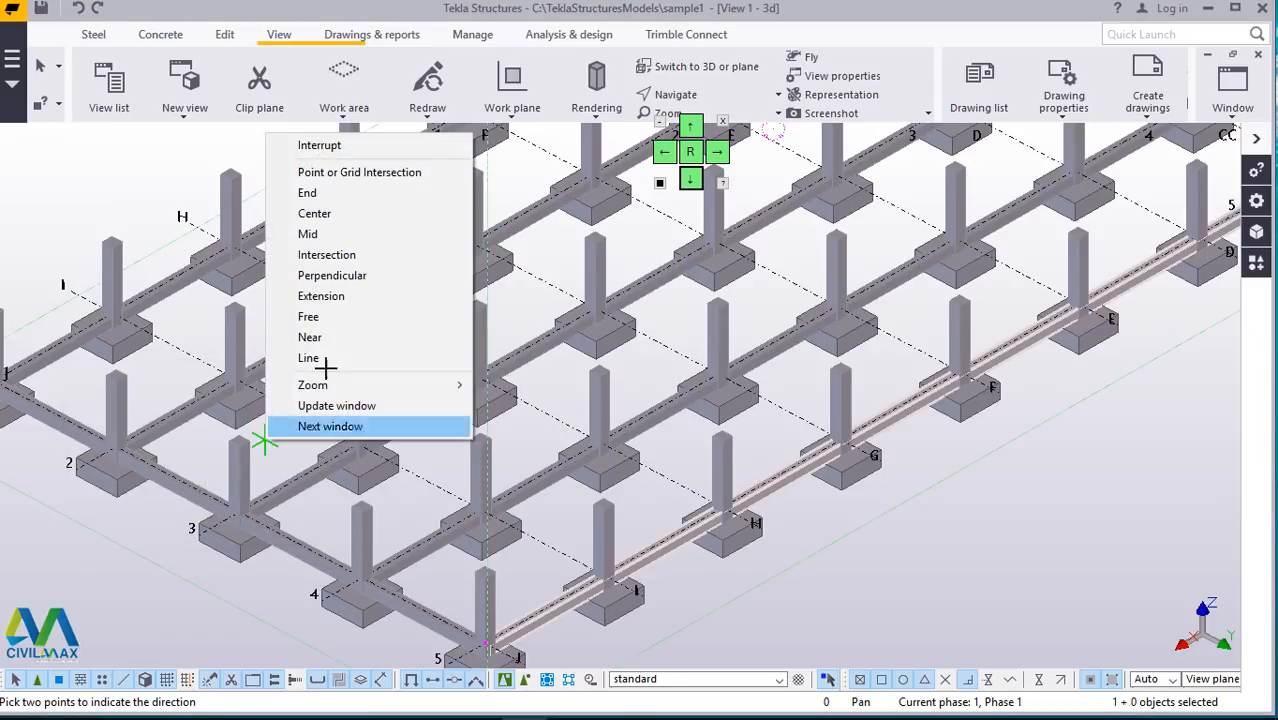
pyautogui.click(319, 145)
# Step: Copy the perimeter beam on grid line J linearly to grid lines I through B, with dX -6000, dY 0 and 8 copies
pyautogui.click(286, 553)
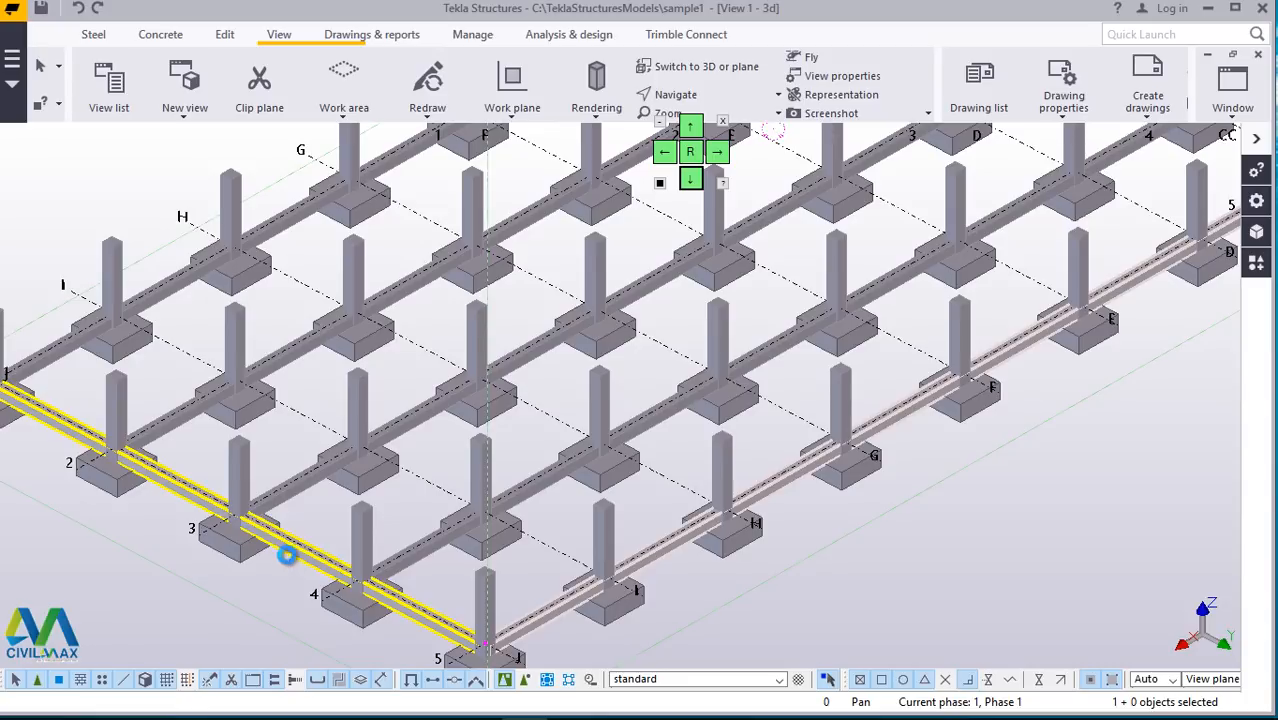
pyautogui.rightClick(116, 612)
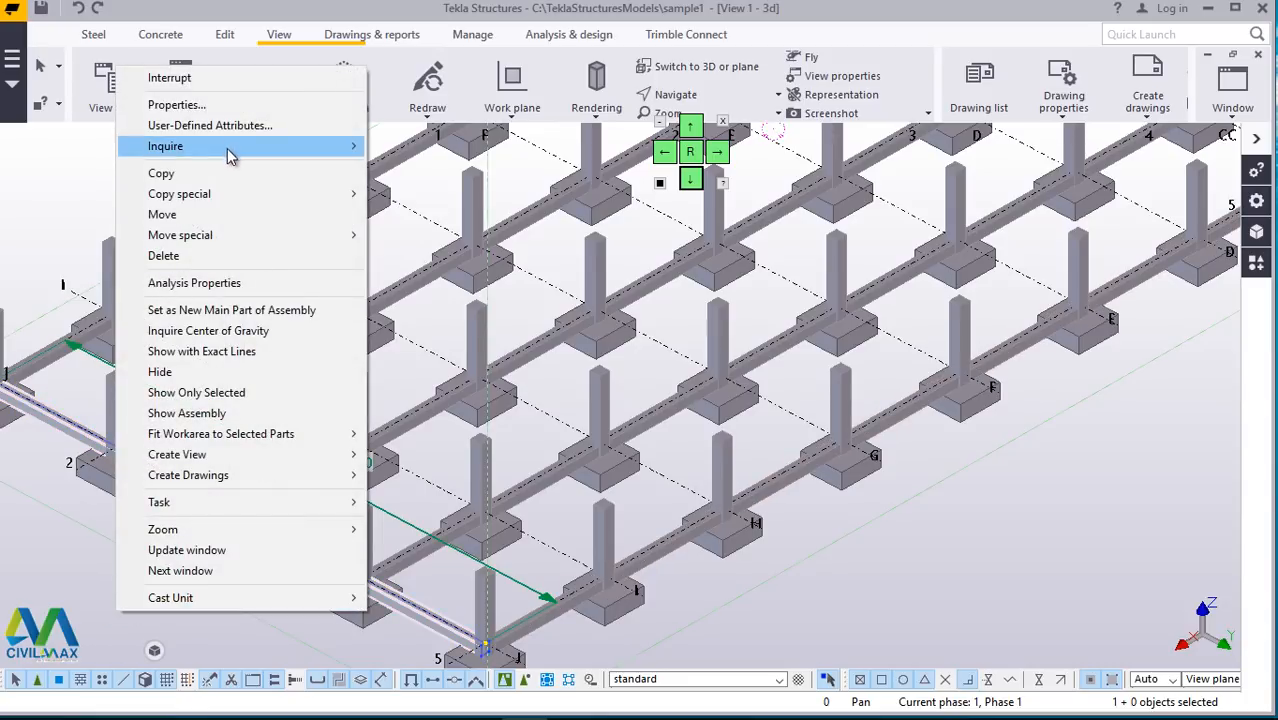
pyautogui.moveTo(213, 195)
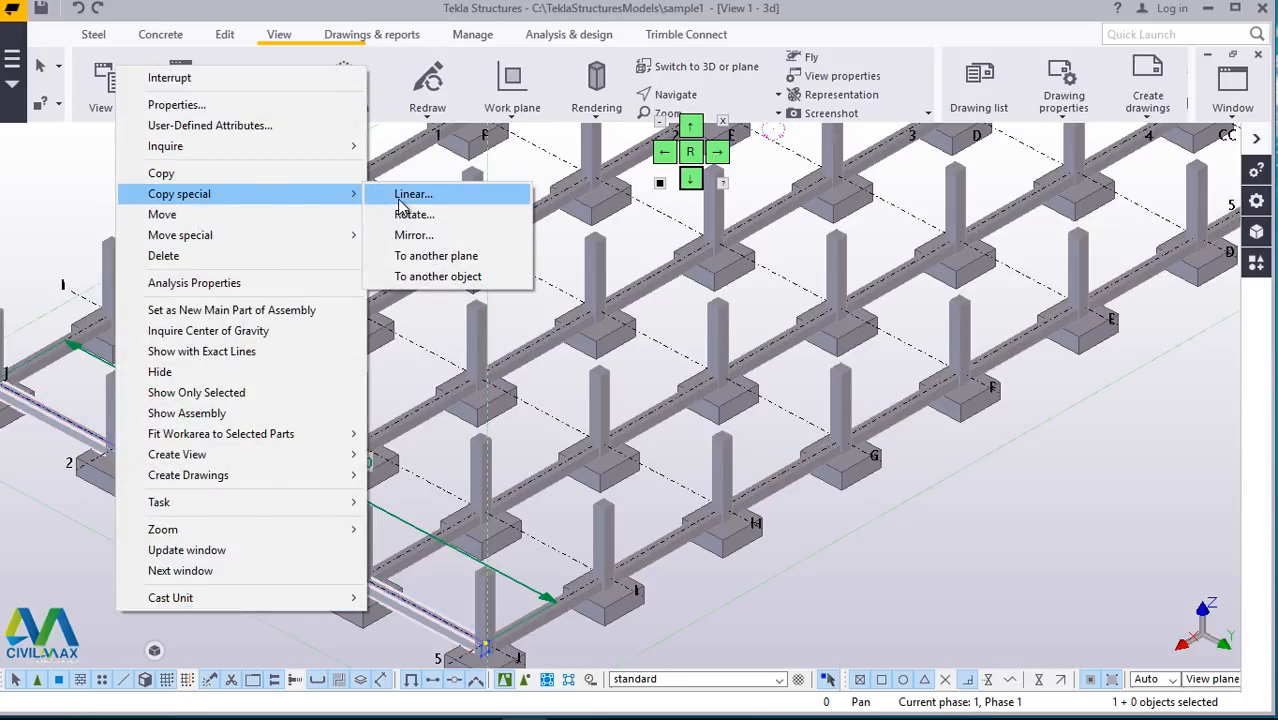
pyautogui.click(410, 194)
pyautogui.scroll(-3, 376, 400)
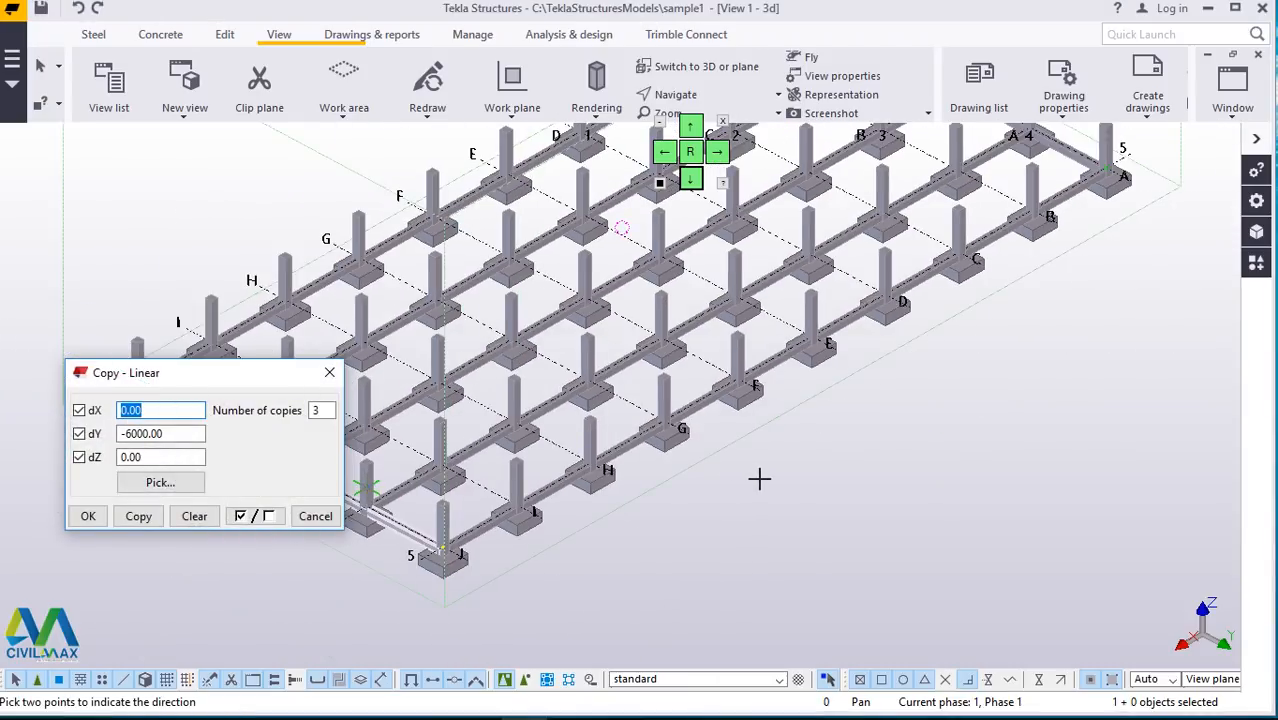
pyautogui.scroll(-3, 759, 479)
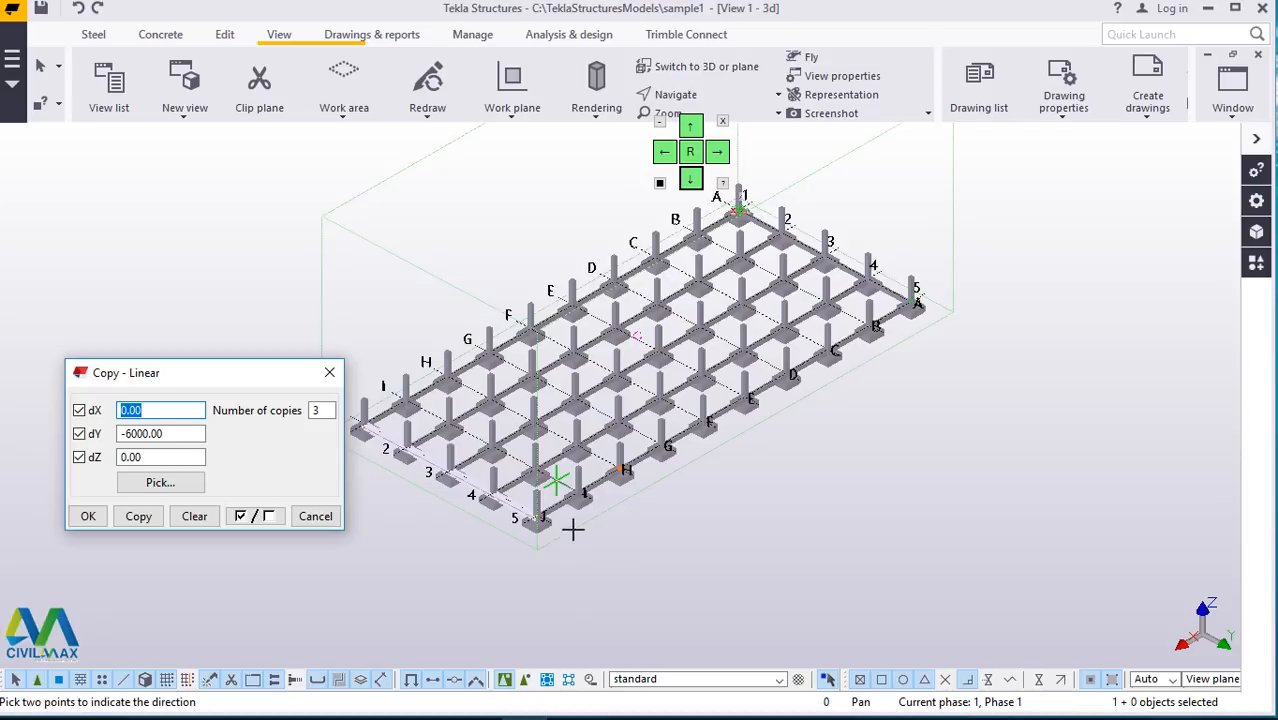
pyautogui.scroll(2, 573, 530)
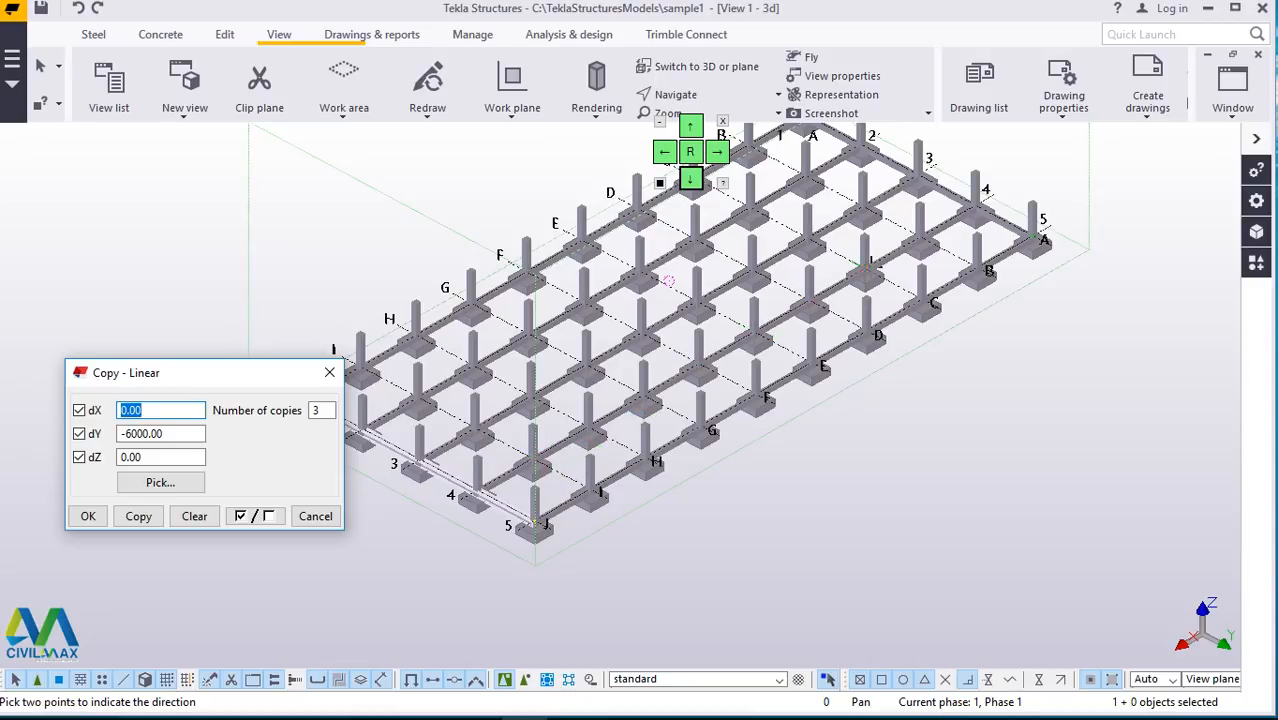
pyautogui.click(1036, 237)
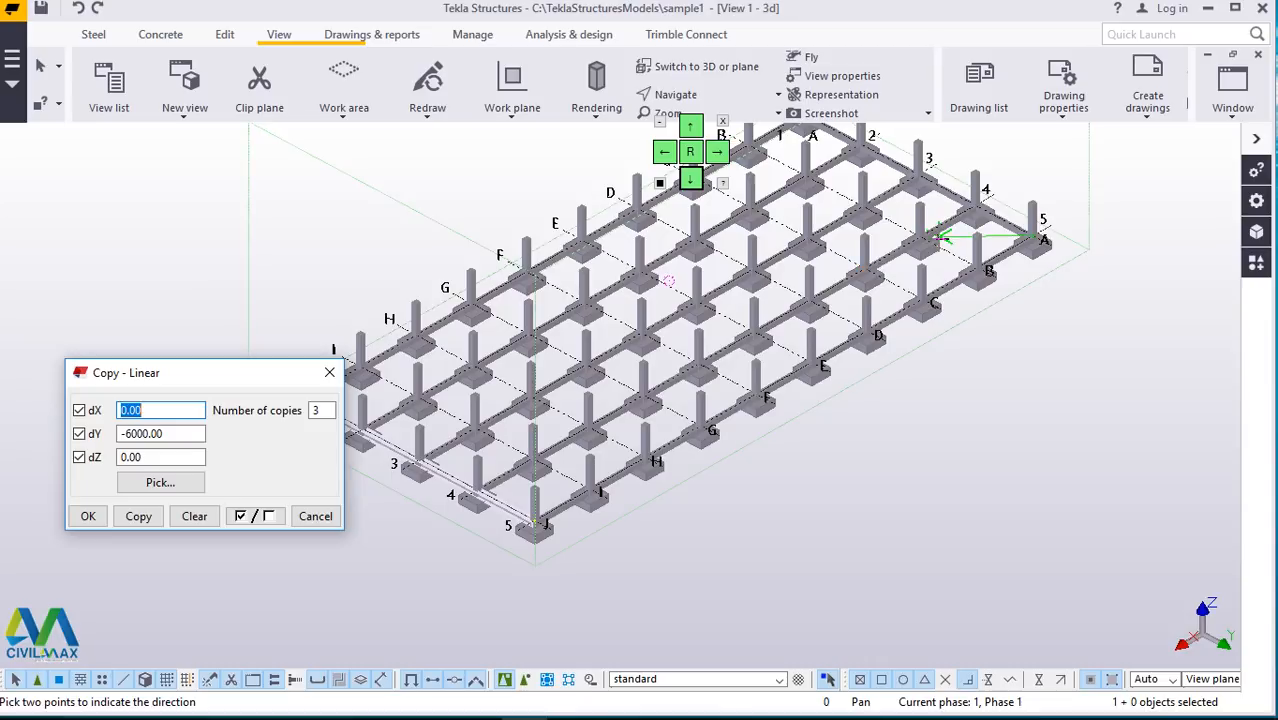
pyautogui.doubleClick(322, 411)
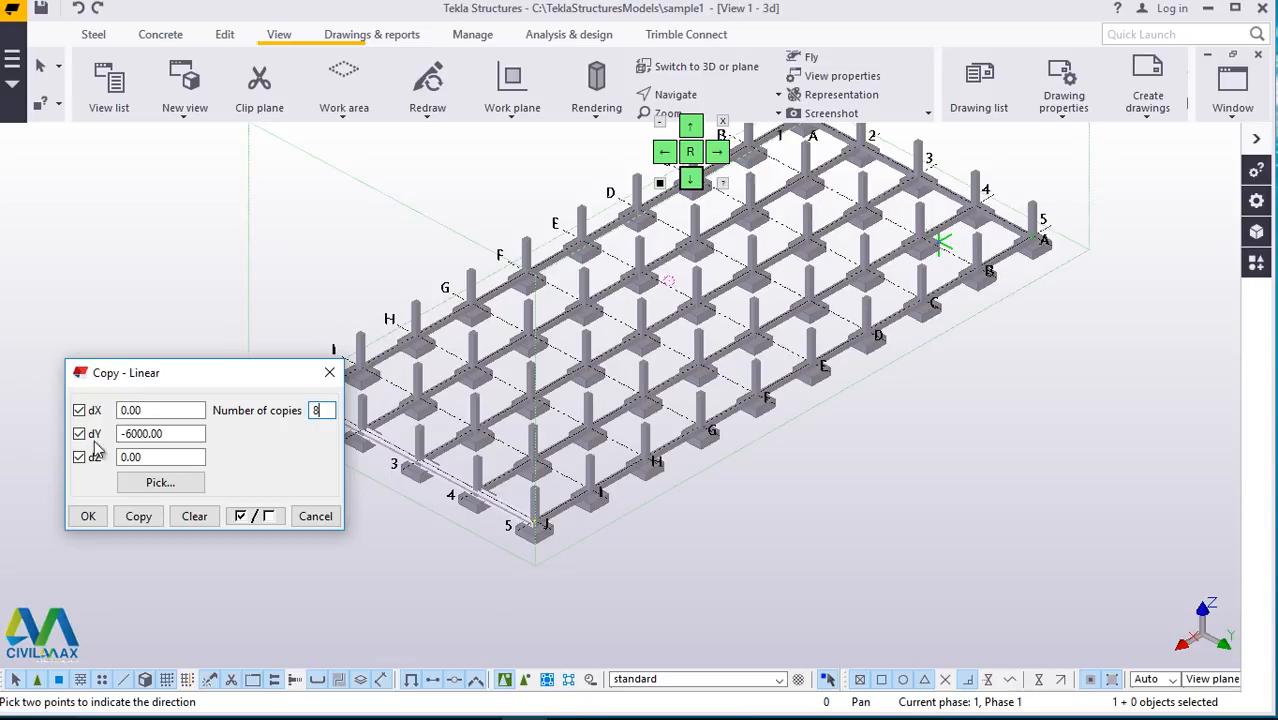
pyautogui.moveTo(165, 434); pyautogui.dragTo(105, 436)
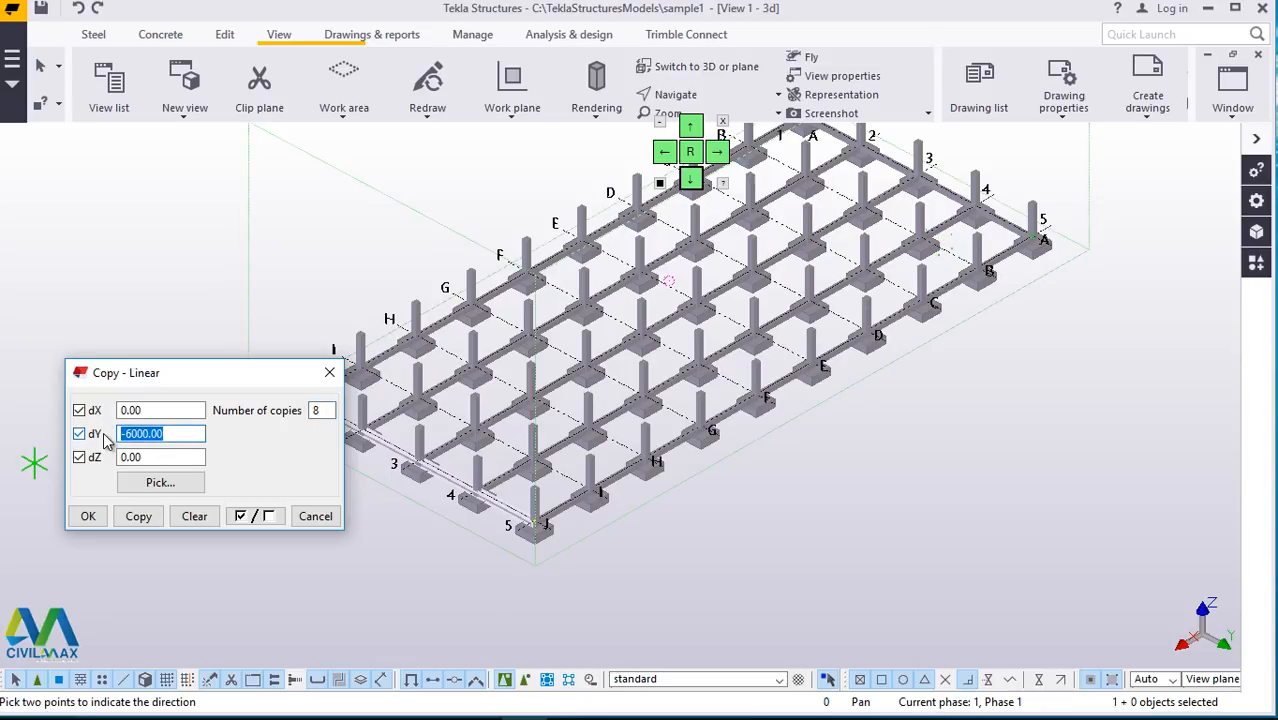
pyautogui.write('0')
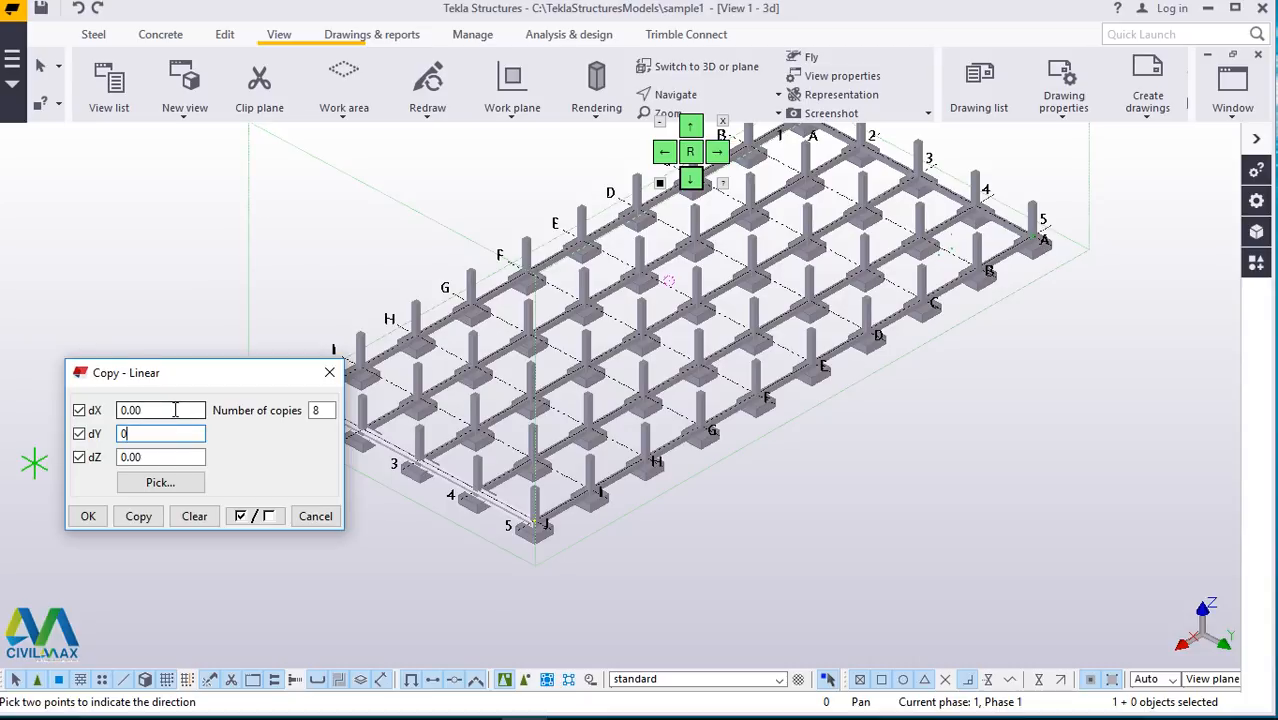
pyautogui.moveTo(133, 410); pyautogui.dragTo(97, 417)
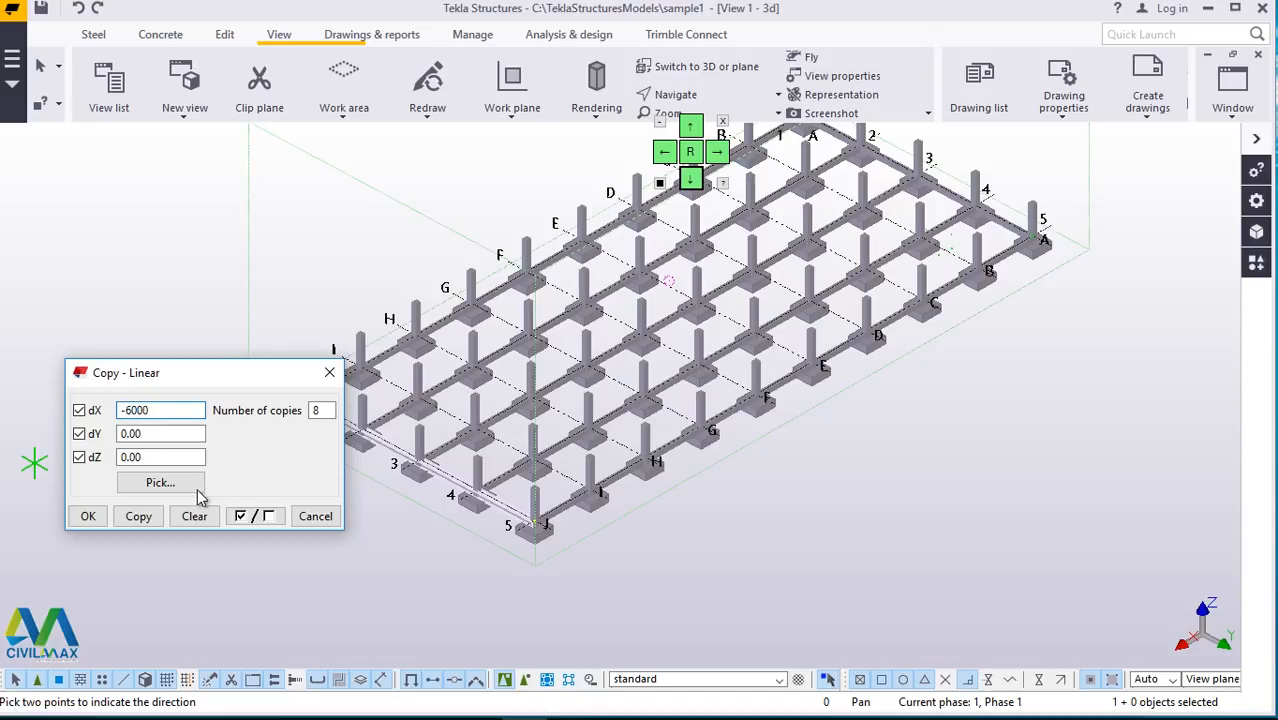
pyautogui.click(142, 516)
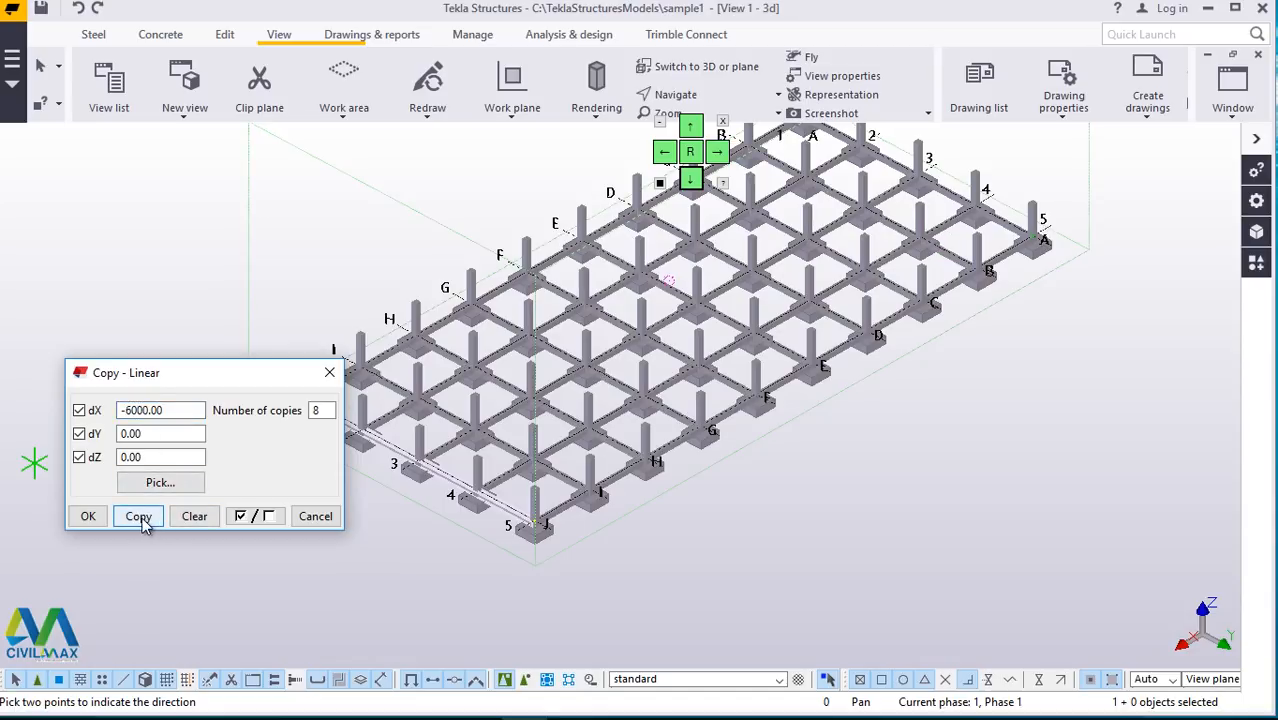
pyautogui.click(88, 516)
pyautogui.rightClick(280, 220)
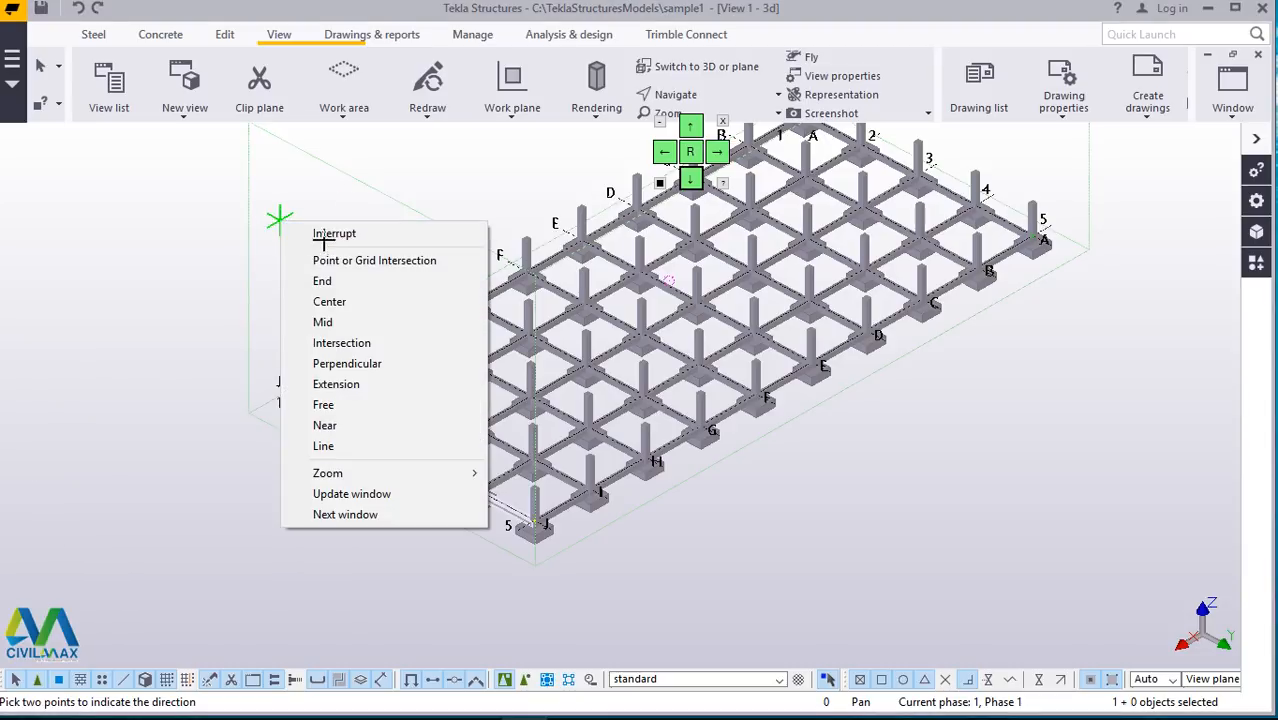
pyautogui.click(330, 234)
# Step: Check the complete beam grid in plan view, then return to 3D and inspect the beams around corner J-5
pyautogui.click(700, 66)
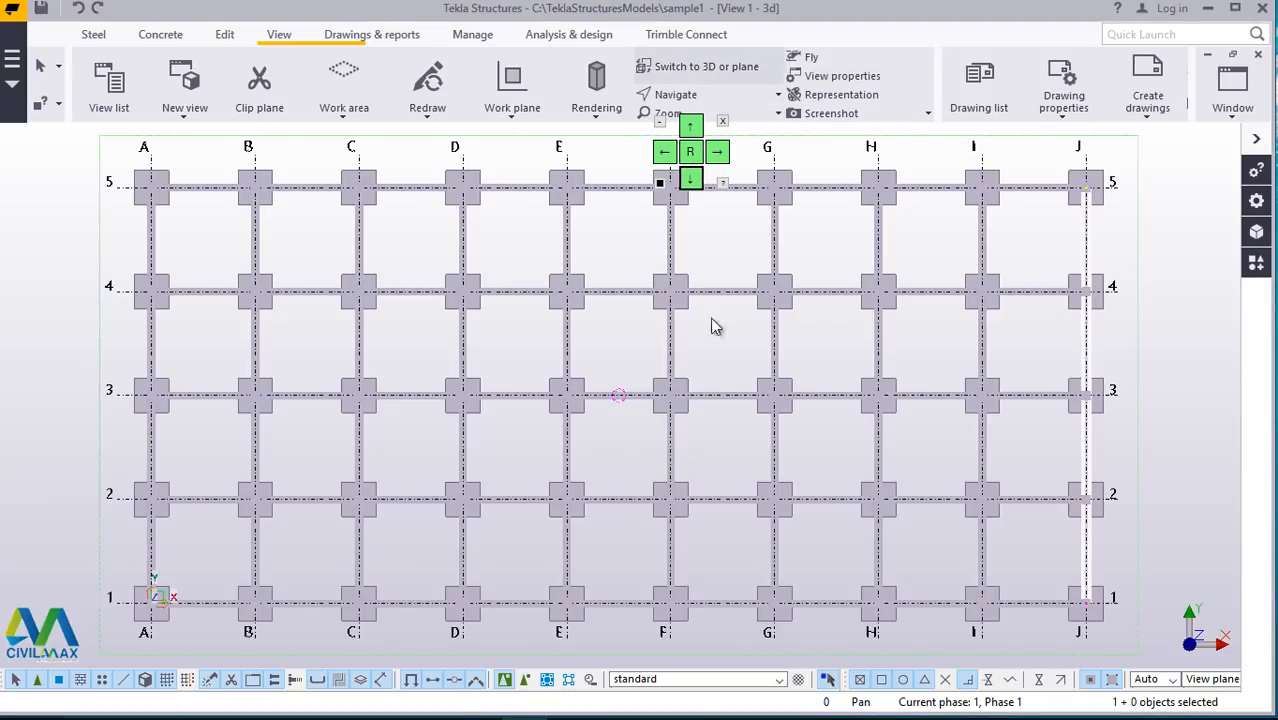
pyautogui.scroll(-3, 565, 460)
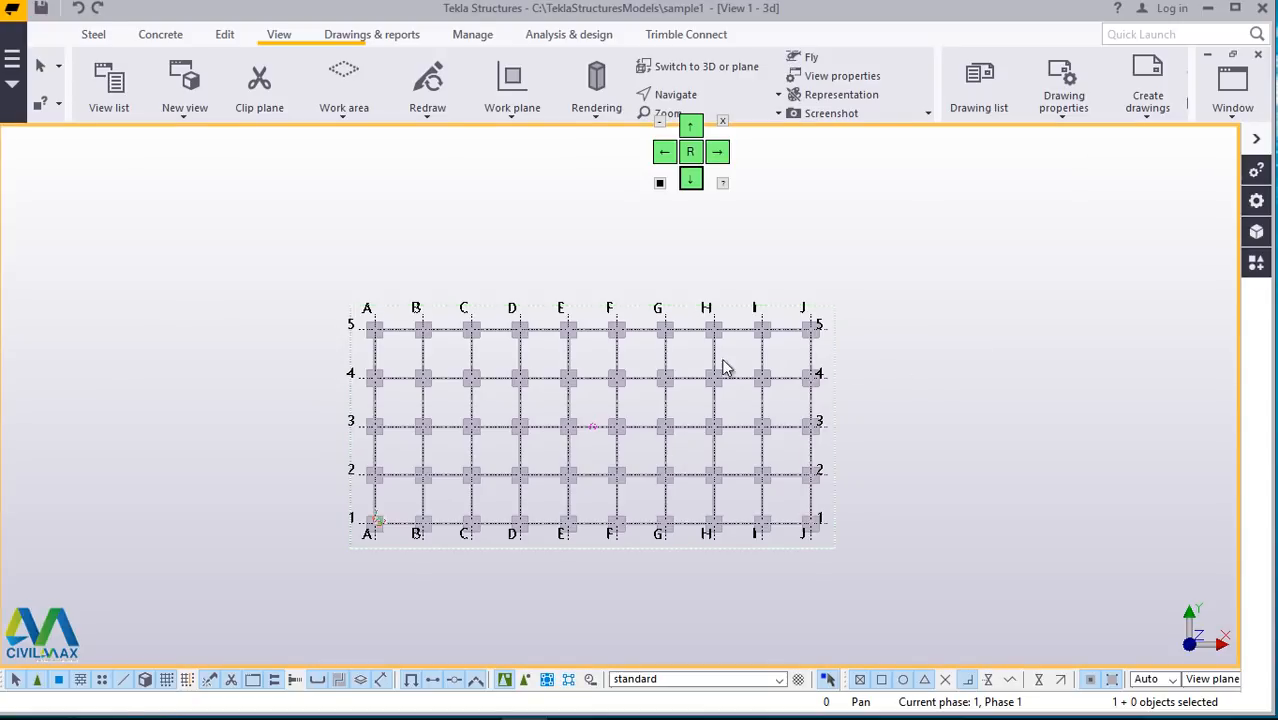
pyautogui.scroll(3, 480, 366)
pyautogui.scroll(-4, 832, 290)
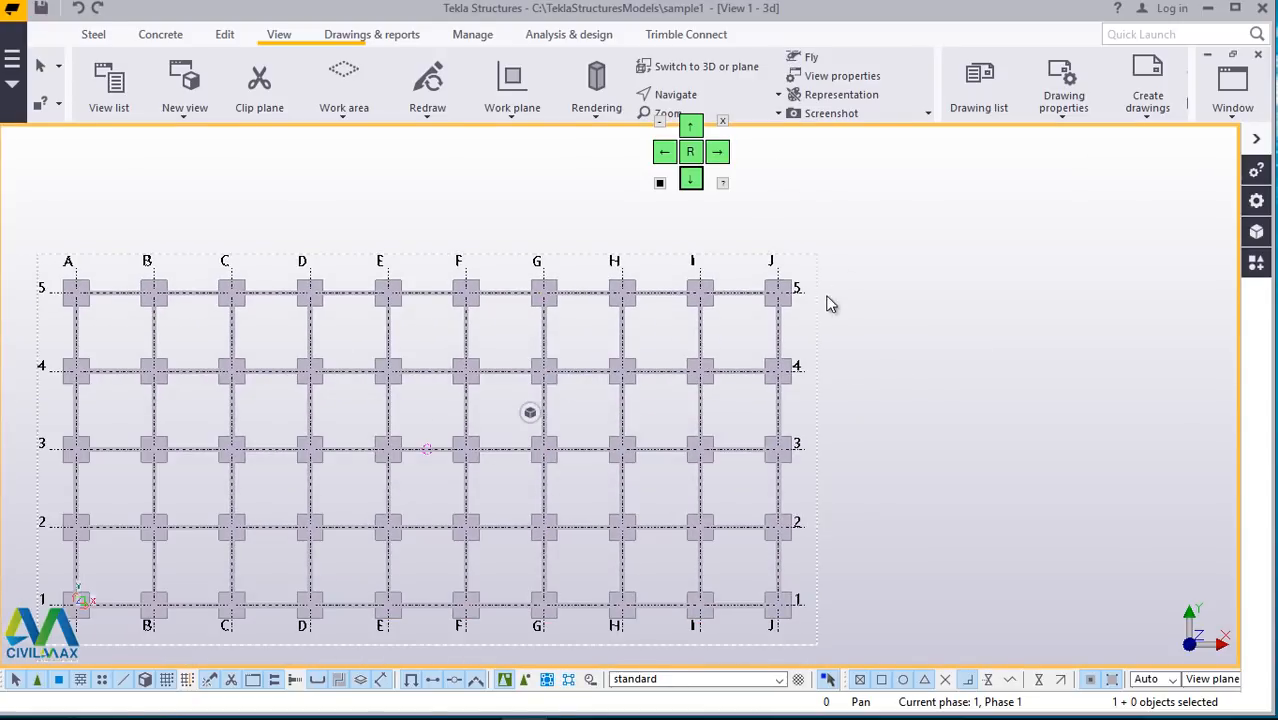
pyautogui.scroll(3, 530, 320)
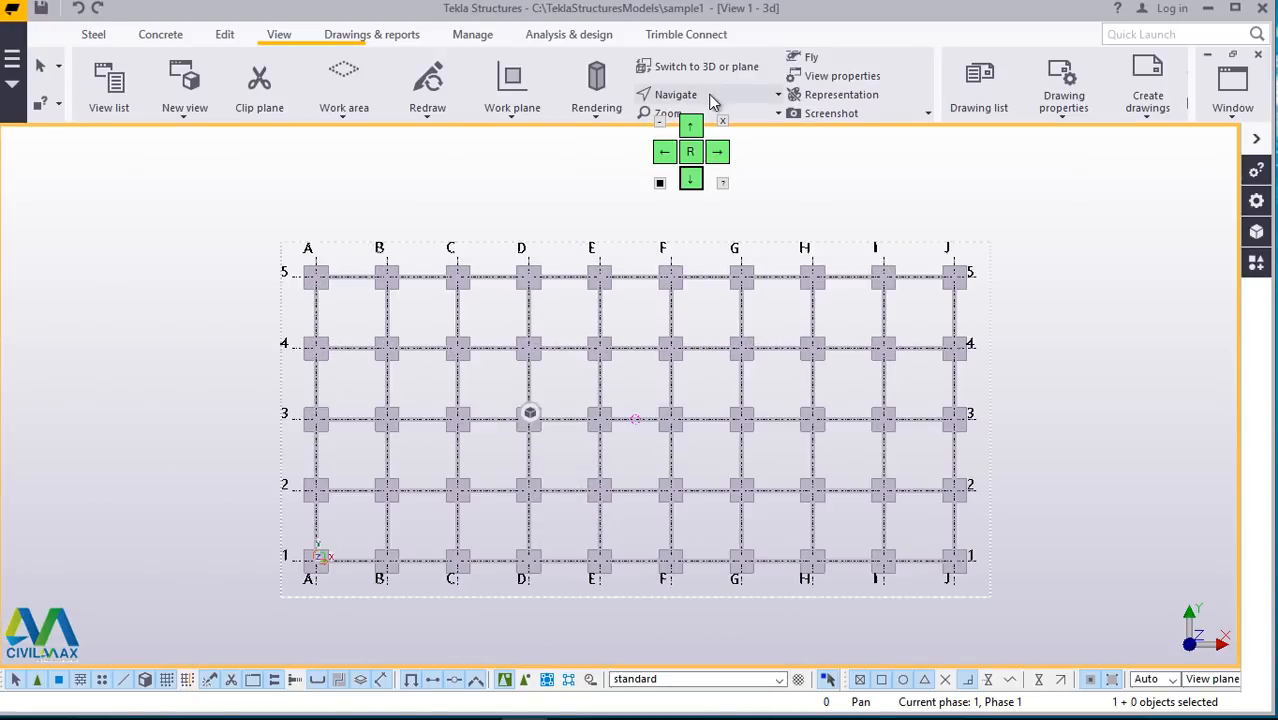
pyautogui.click(707, 68)
pyautogui.scroll(5, 508, 625)
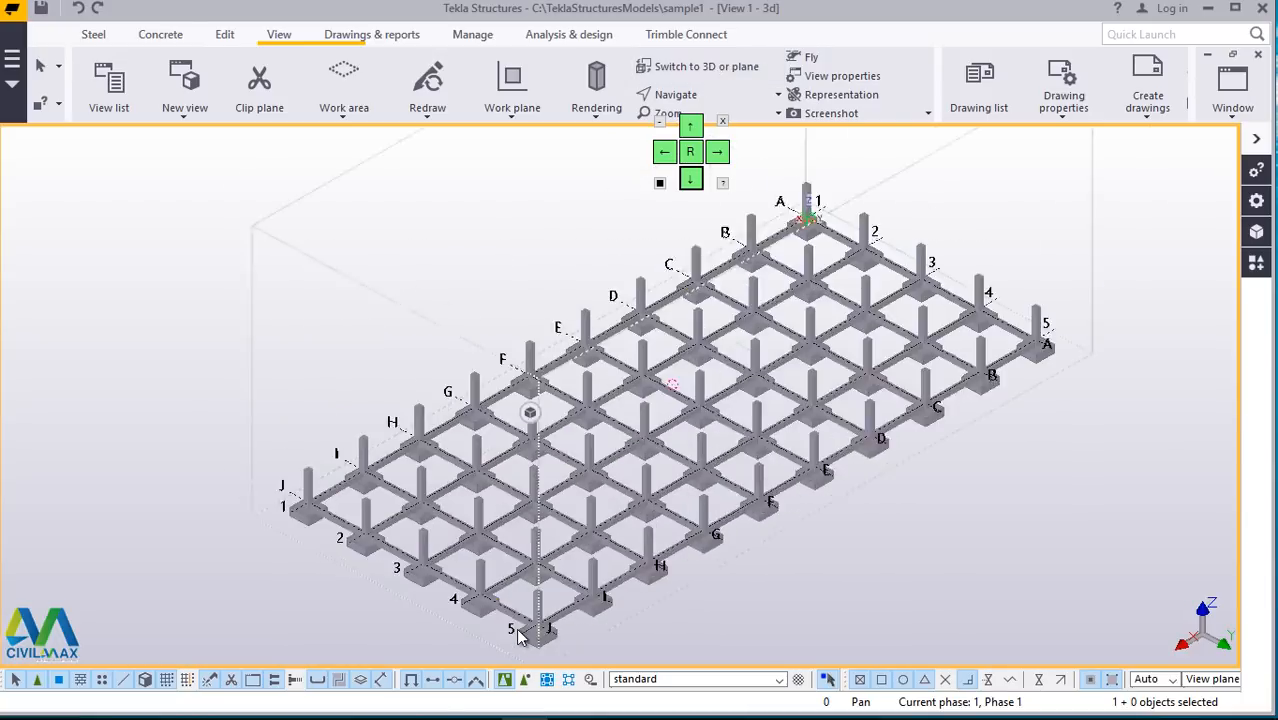
pyautogui.scroll(3, 573, 655)
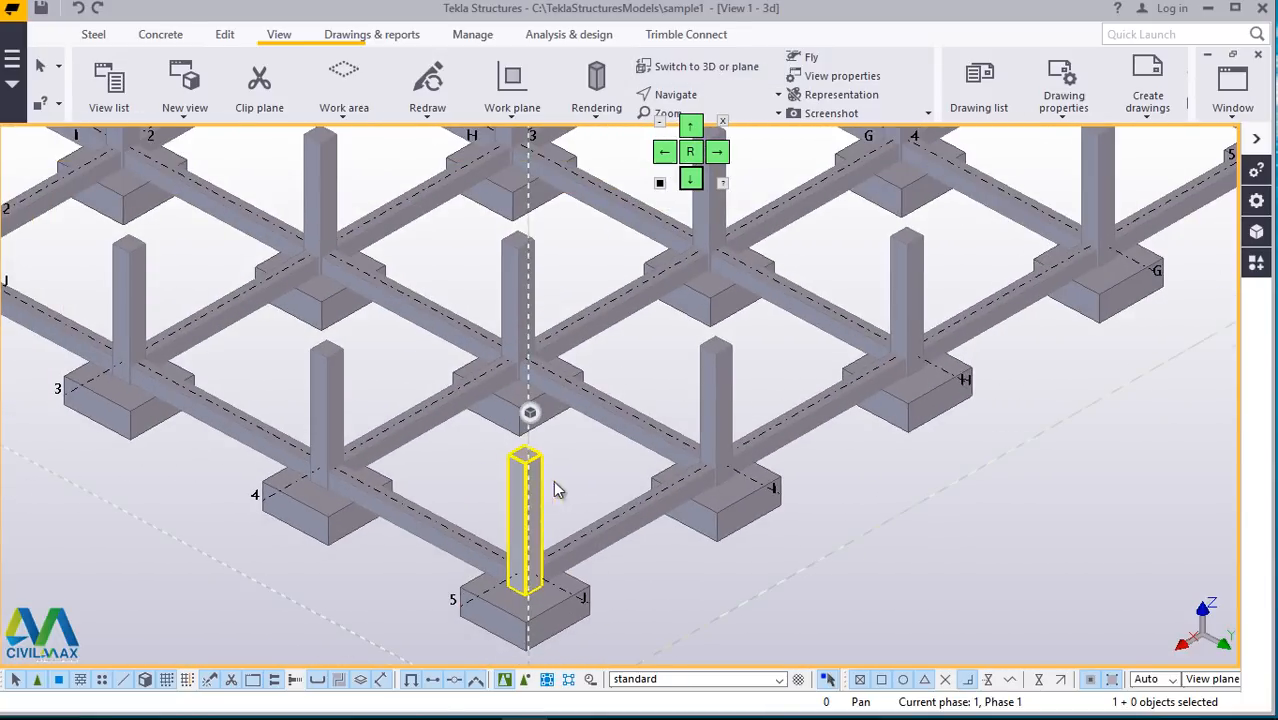
pyautogui.scroll(-3, 553, 480)
pyautogui.scroll(-3, 575, 530)
pyautogui.scroll(6, 577, 520)
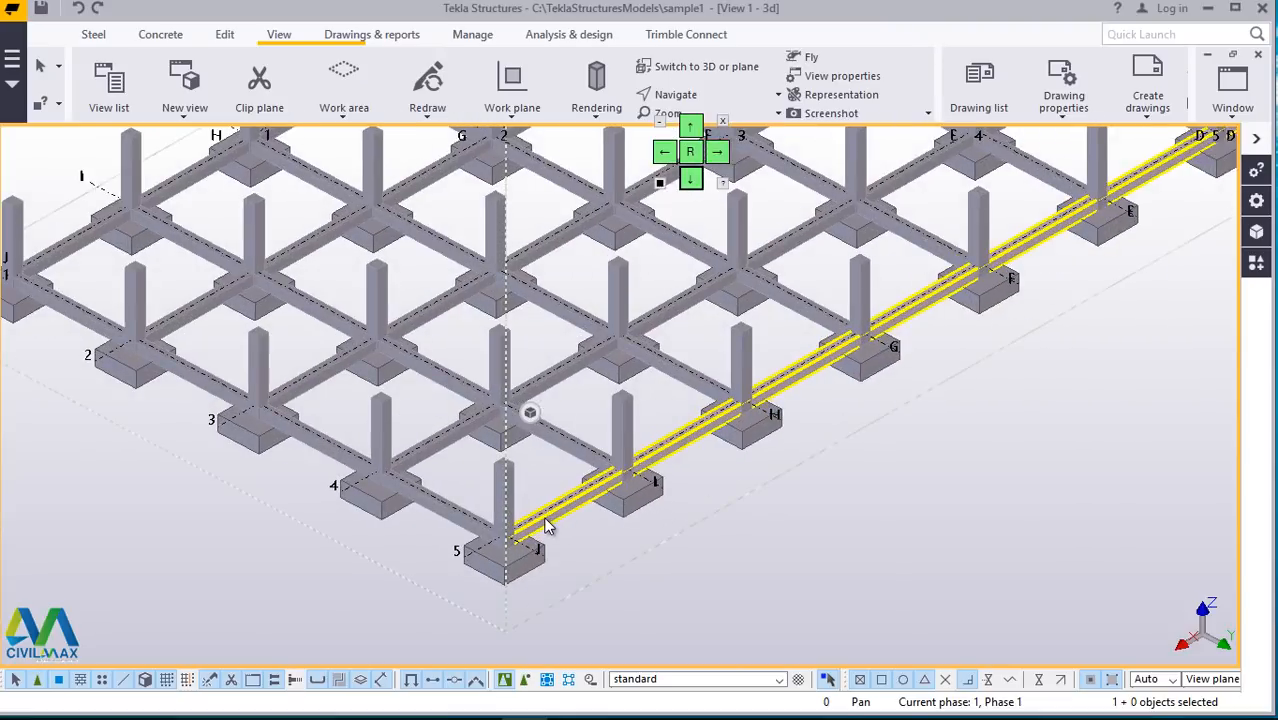
# Step: Switch to the Grid A elevation view and examine the columns, beams and footings against the +0 and +3000 levels
pyautogui.click(1232, 88)
pyautogui.click(1205, 250)
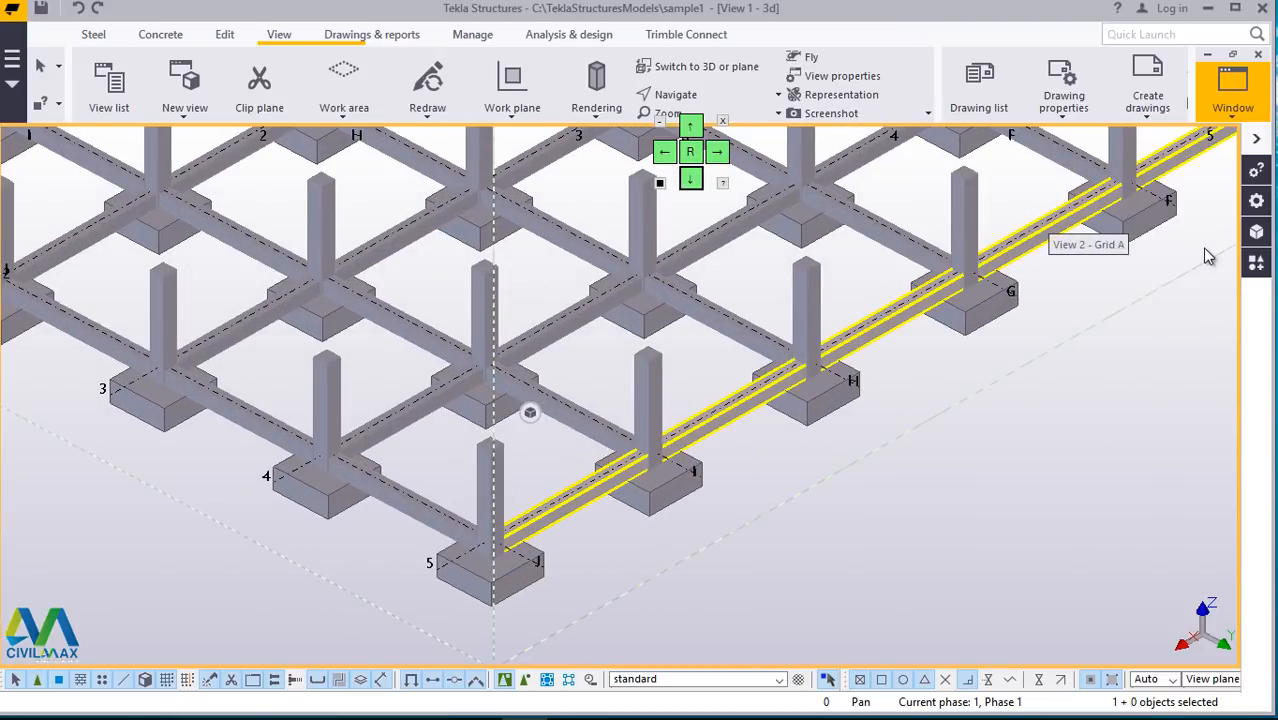
pyautogui.scroll(-2, 687, 514)
pyautogui.scroll(4, 590, 474)
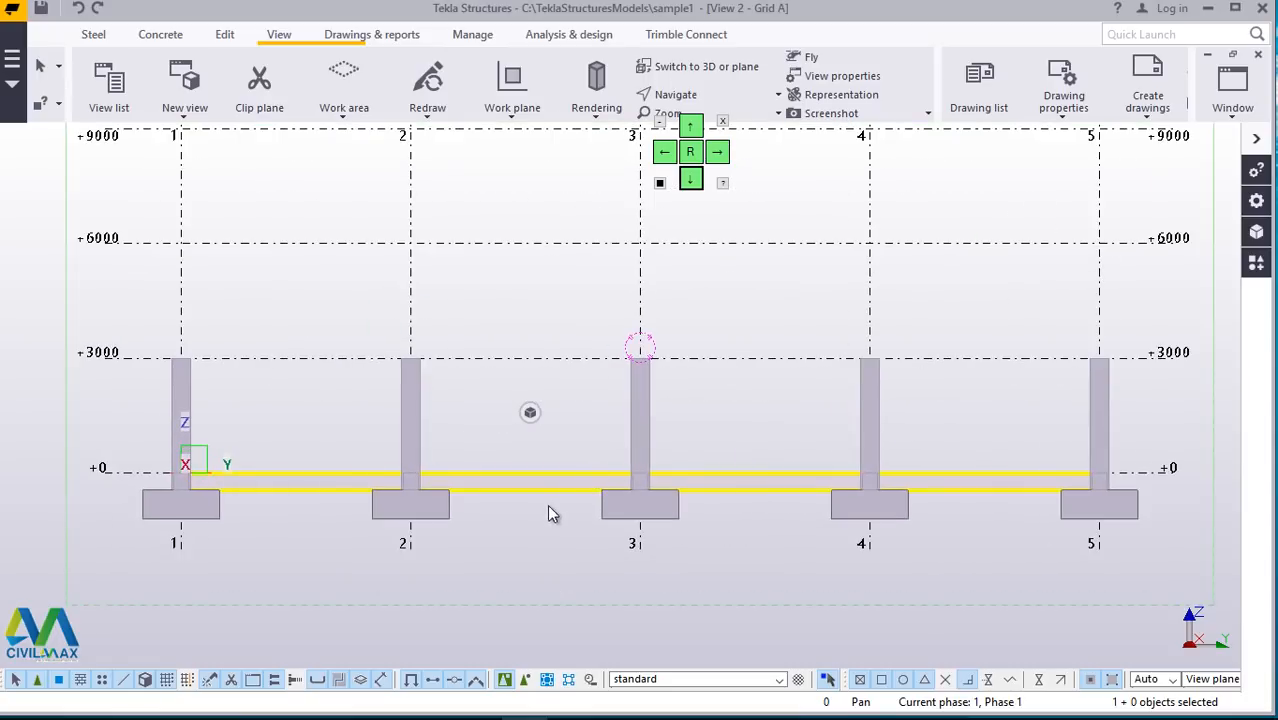
pyautogui.scroll(-2, 590, 520)
pyautogui.scroll(-2, 580, 445)
pyautogui.scroll(3, 391, 441)
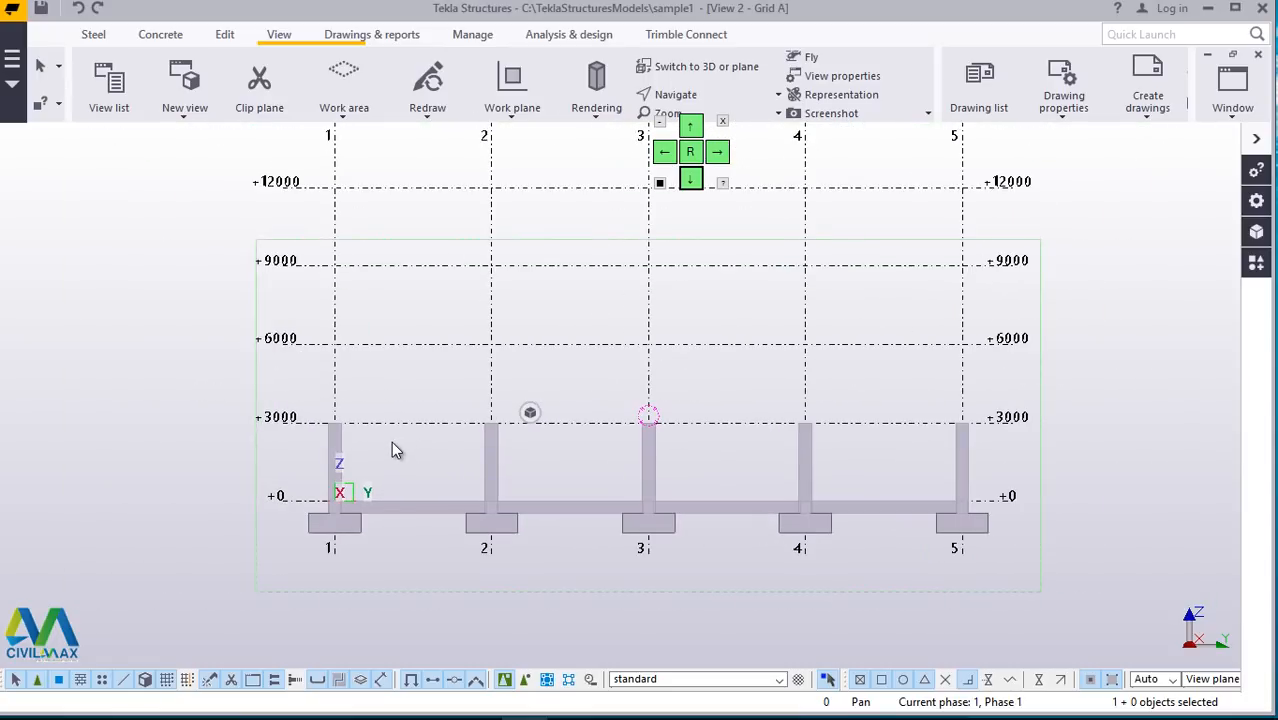
pyautogui.scroll(4, 330, 440)
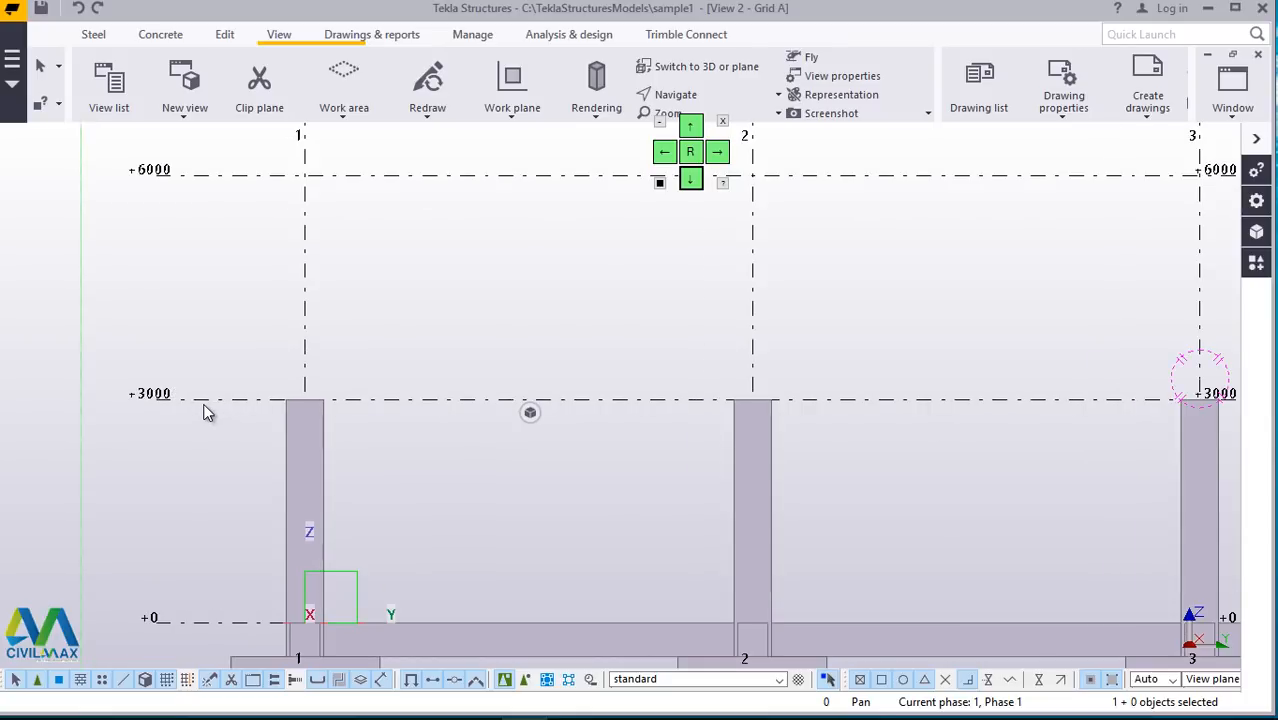
pyautogui.scroll(-1, 240, 405)
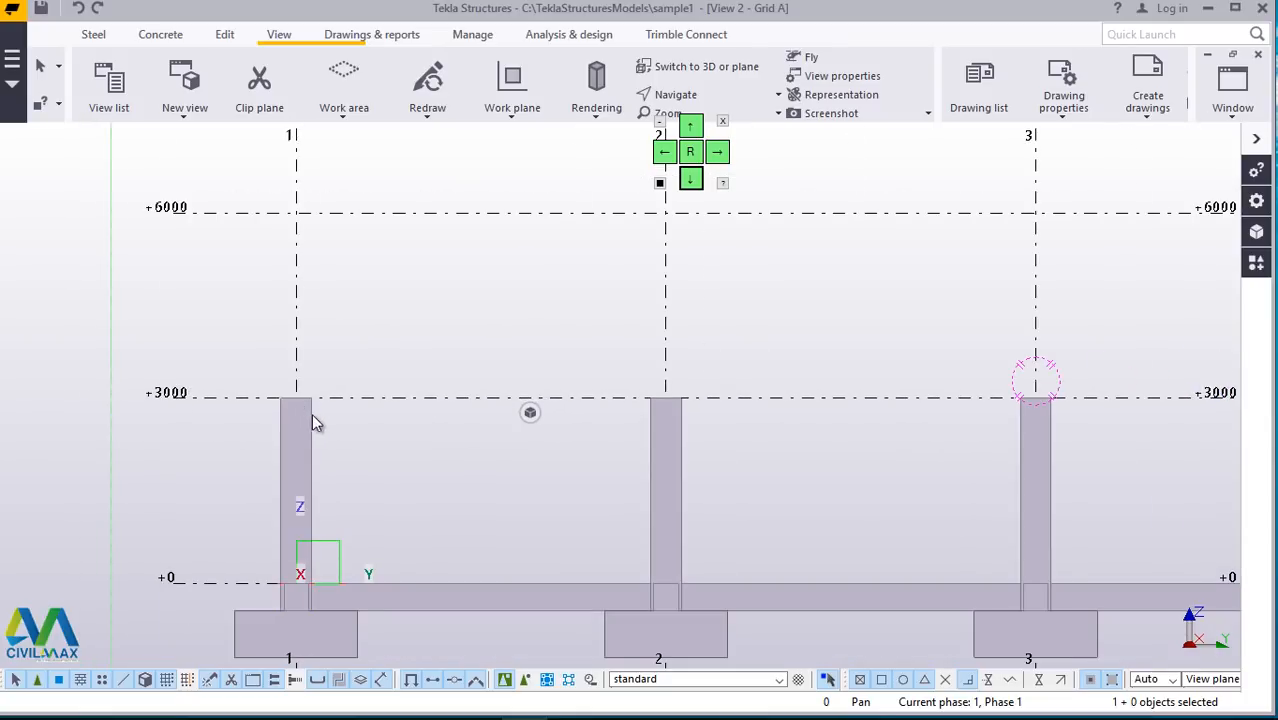
# Step: Switch to the Grid 5 elevation view and examine the columns, beams and footings from grid A to J against the levels
pyautogui.scroll(-3, 312, 413)
pyautogui.scroll(1, 906, 446)
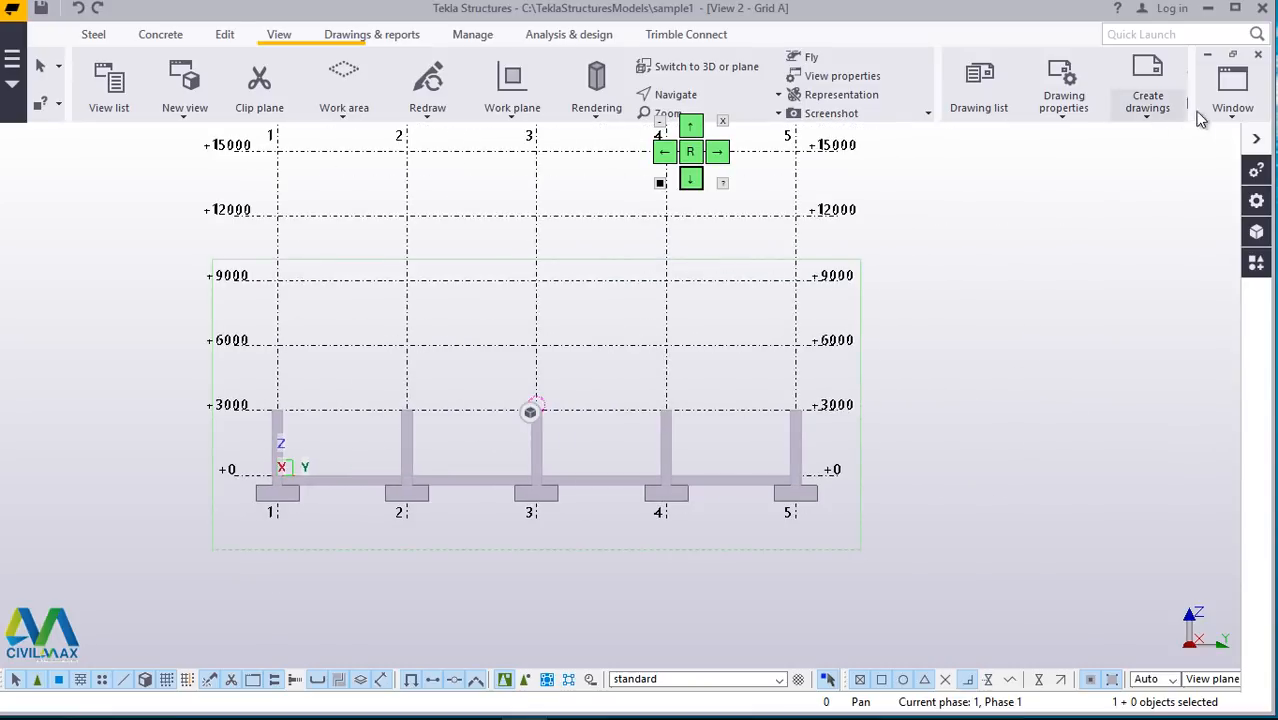
pyautogui.click(1233, 85)
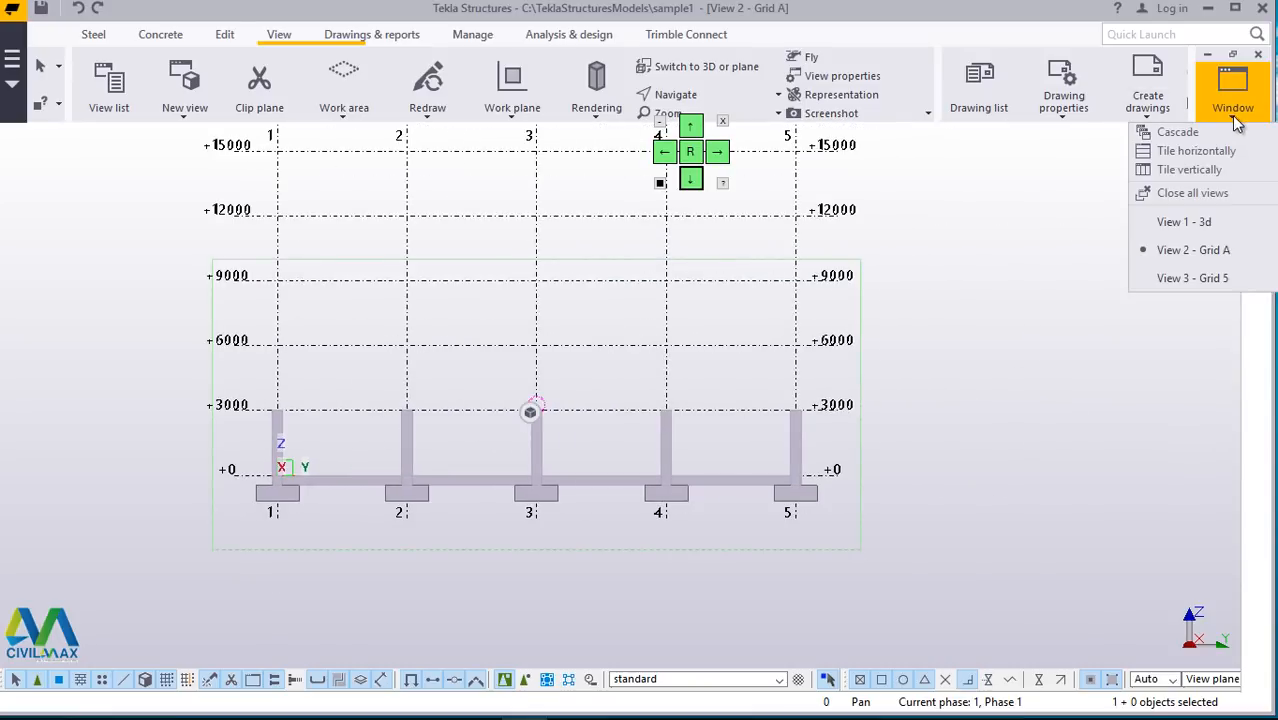
pyautogui.click(1213, 278)
pyautogui.scroll(2, 775, 507)
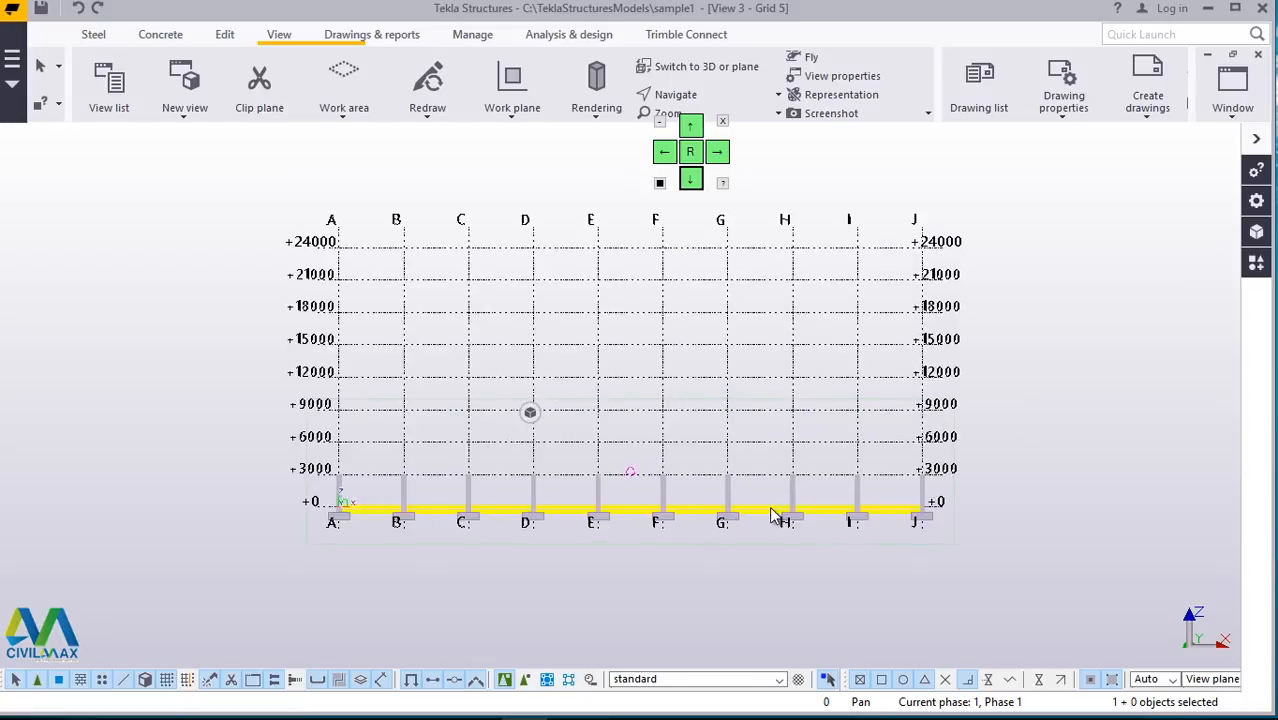
pyautogui.scroll(2, 270, 500)
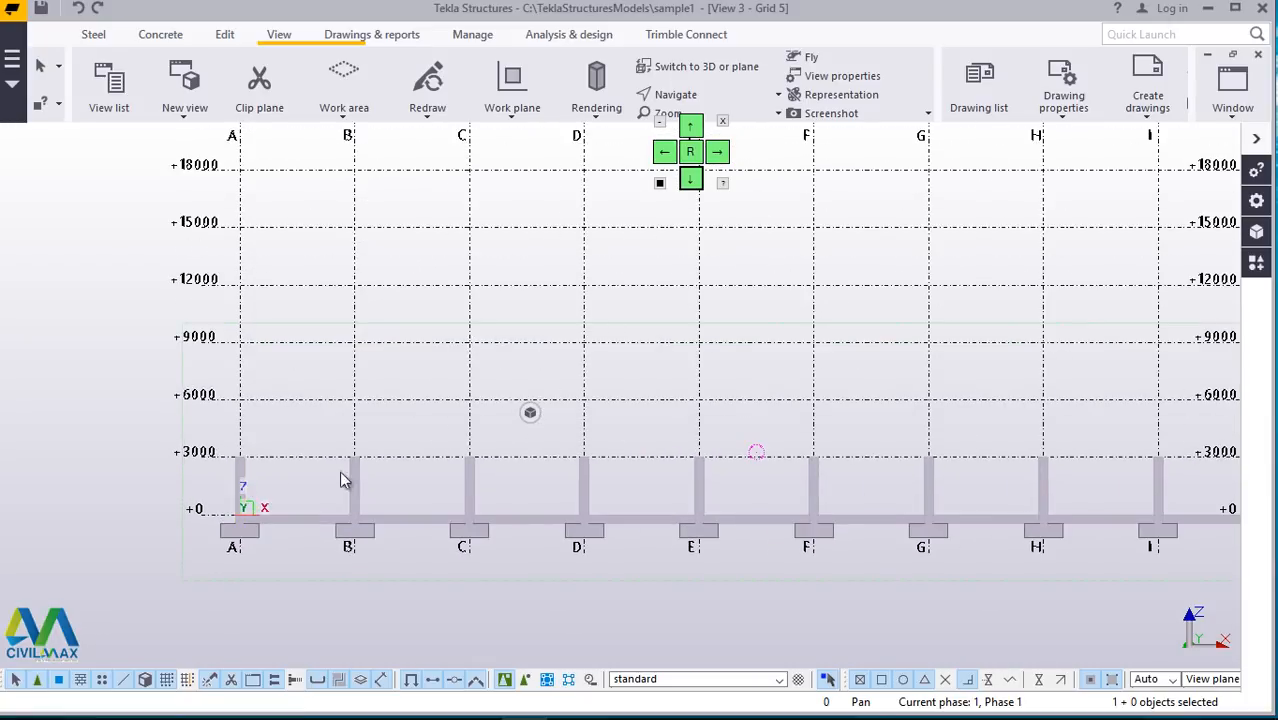
pyautogui.scroll(-2, 392, 490)
pyautogui.scroll(3, 442, 482)
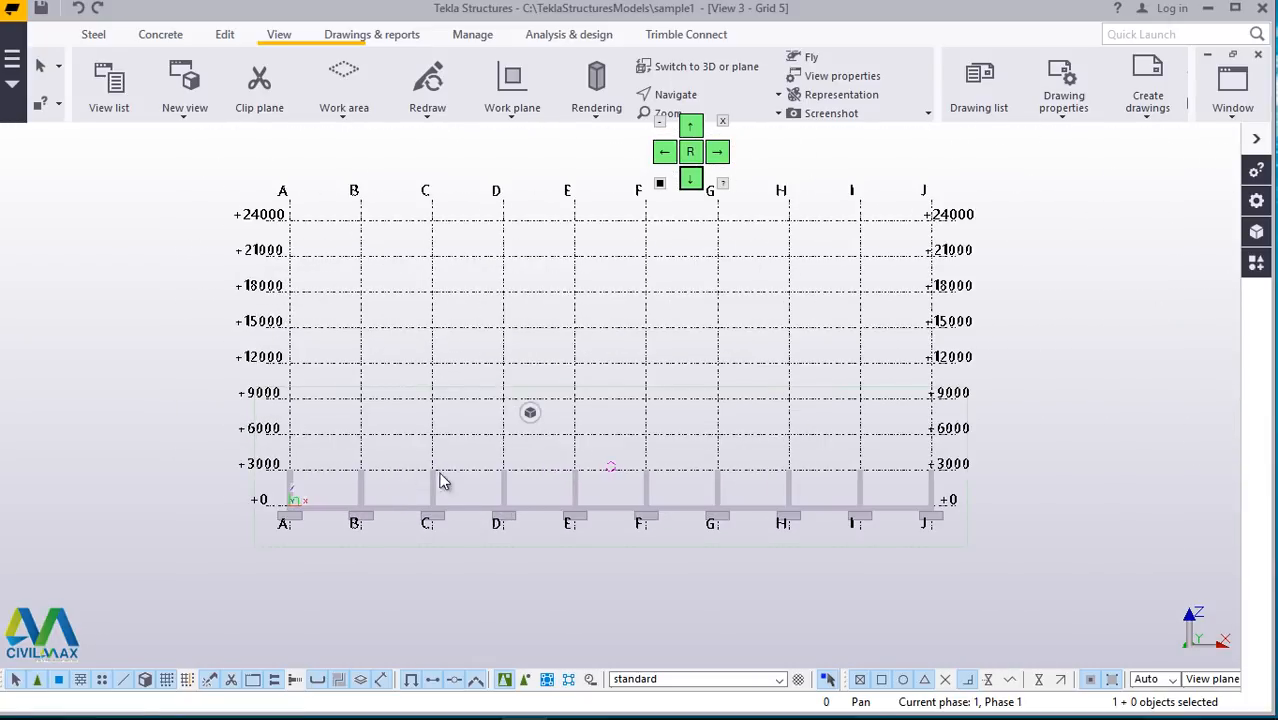
pyautogui.scroll(-3, 510, 495)
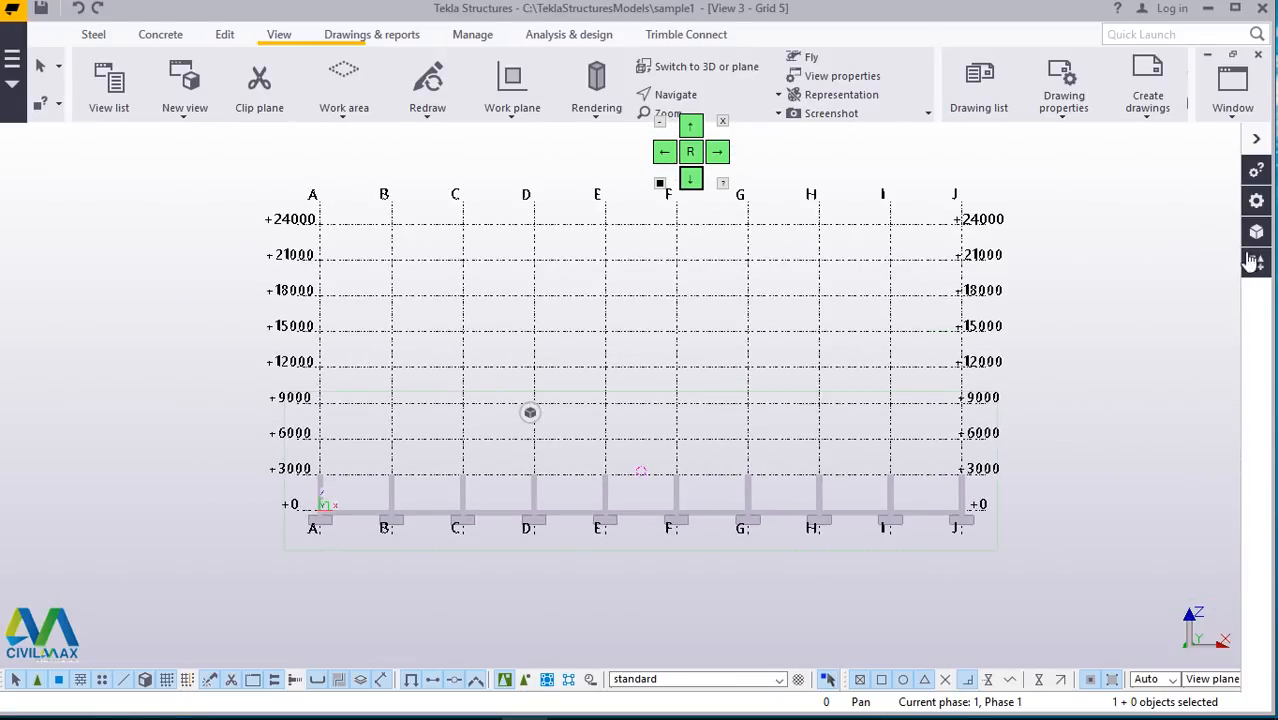
# Step: Return to the 3D view and focus on the footings and beams around corner J-5
pyautogui.click(1236, 112)
pyautogui.click(1190, 222)
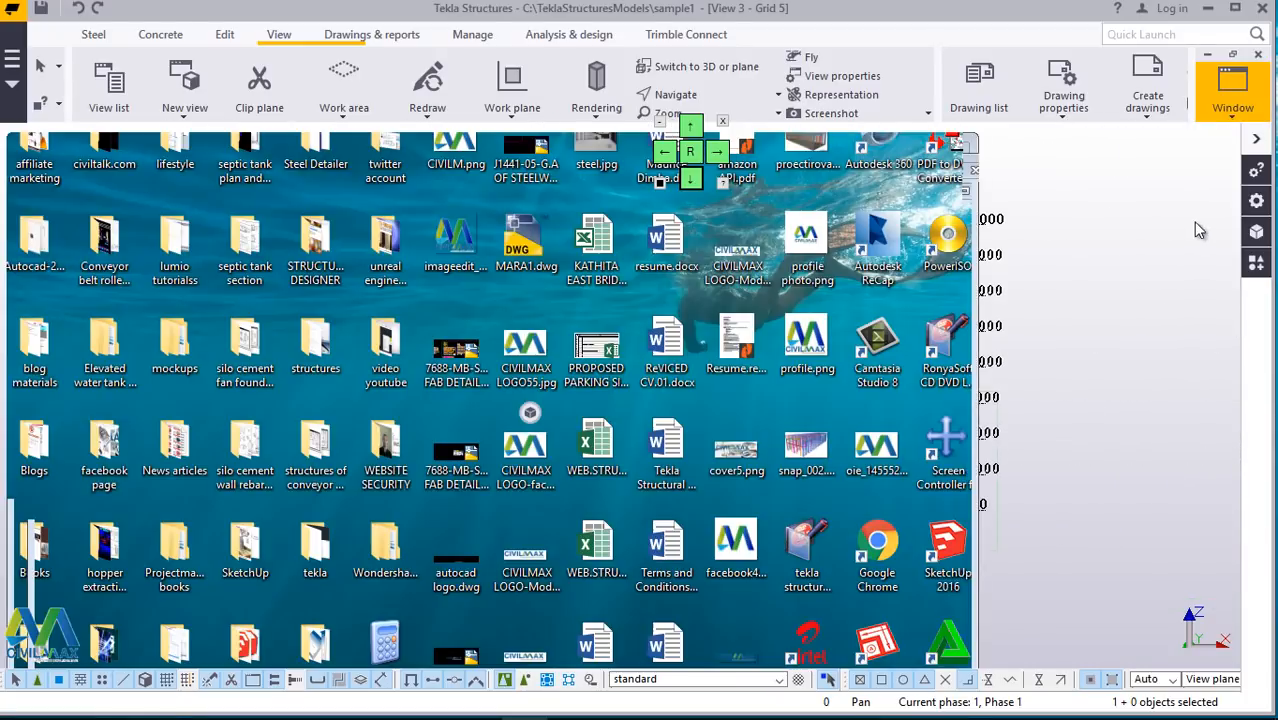
pyautogui.scroll(-3, 761, 460)
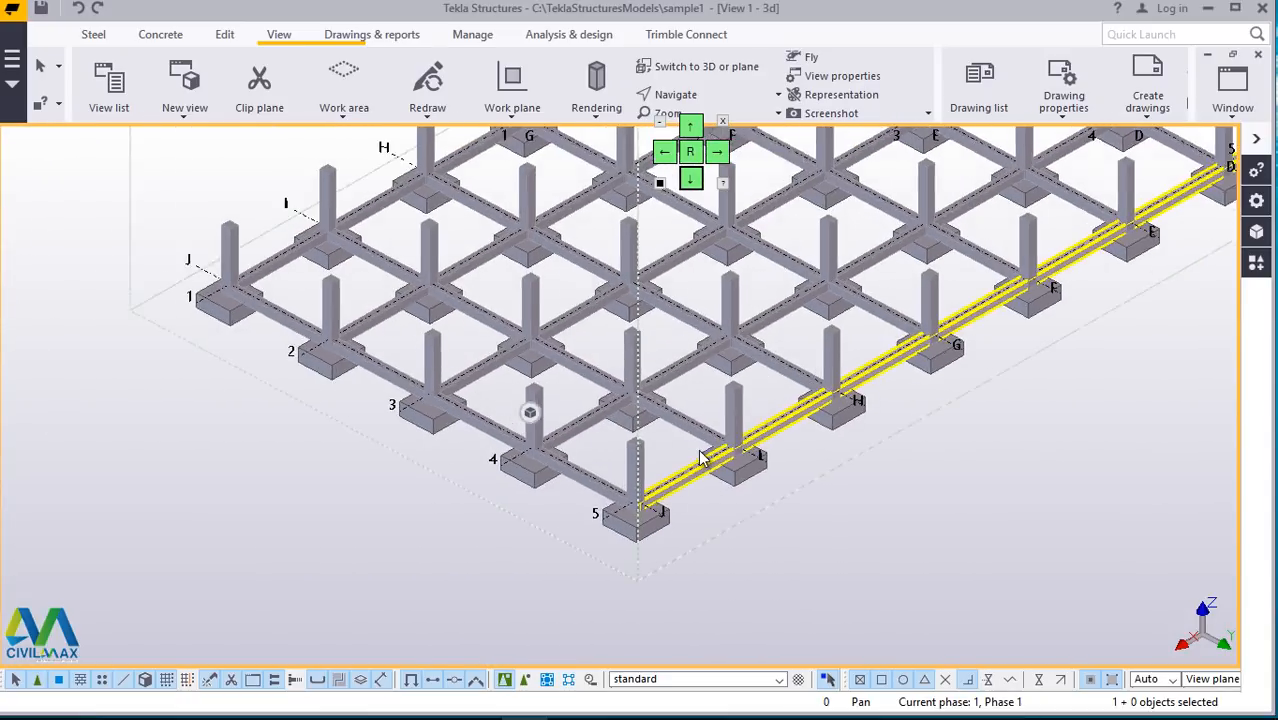
pyautogui.scroll(5, 705, 451)
# Step: Search the applications and components catalog for "pad", replacing the previous search term
pyautogui.click(1257, 265)
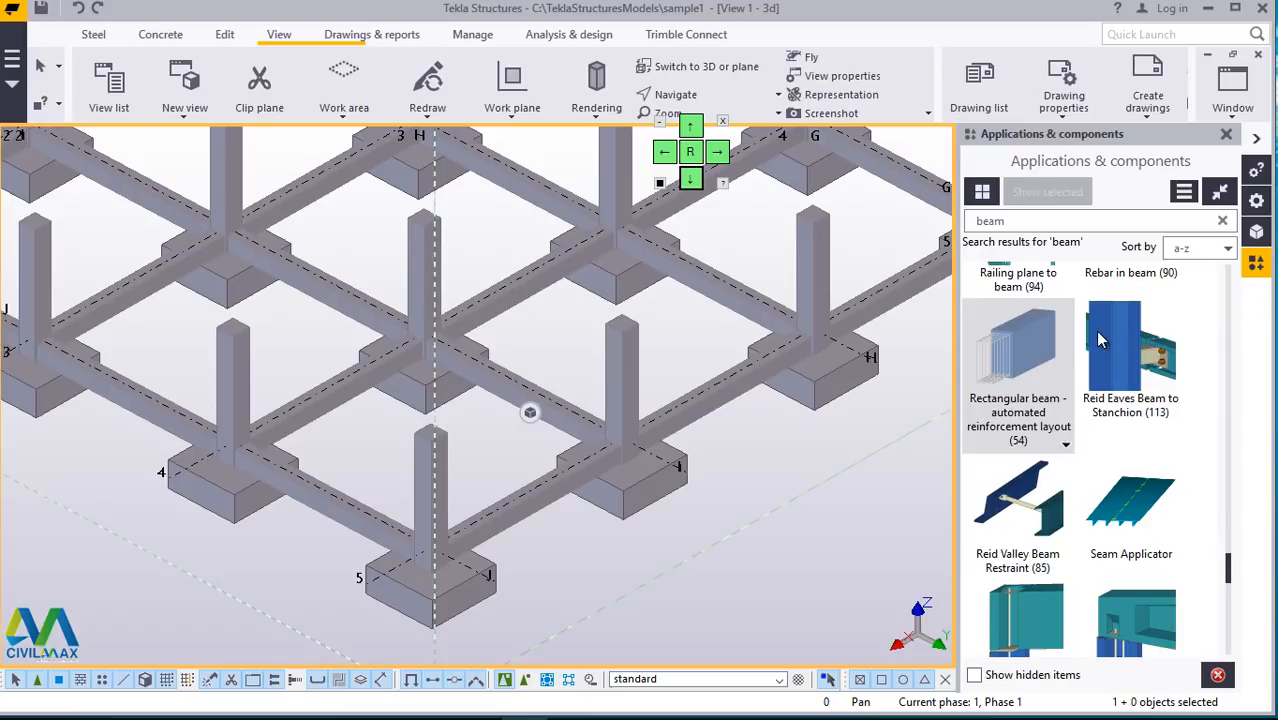
pyautogui.click(1022, 226)
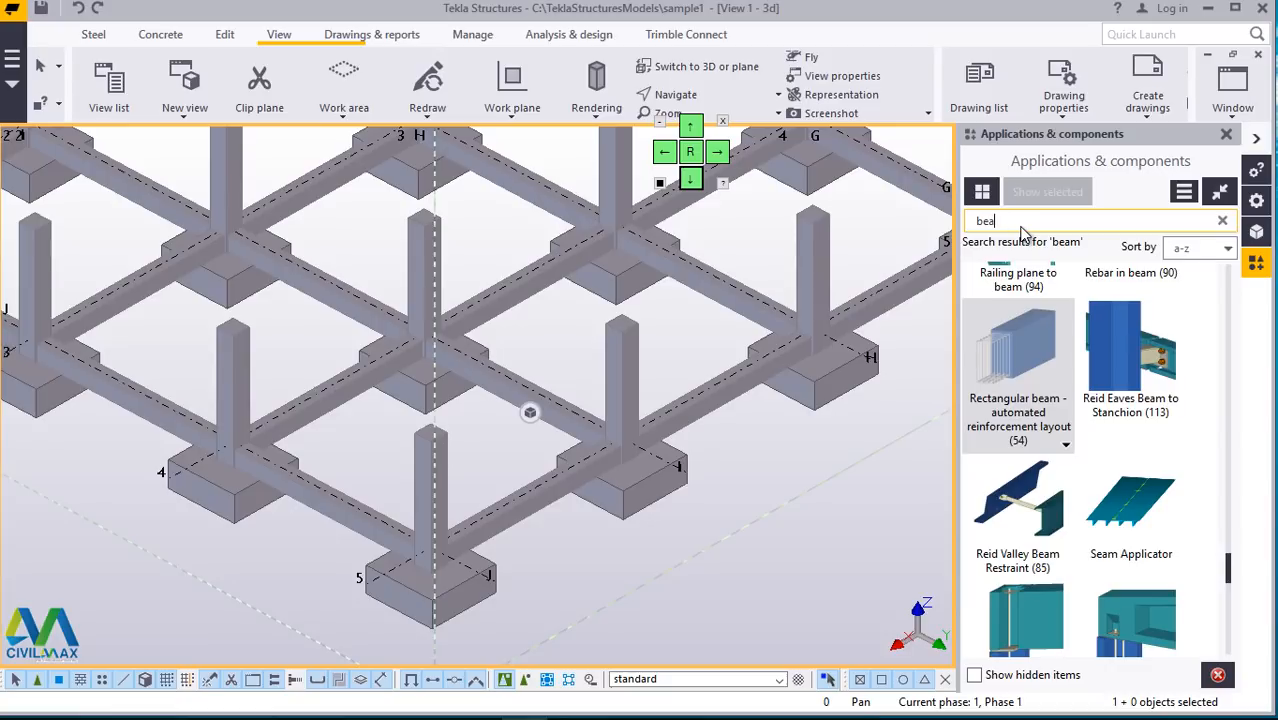
pyautogui.press('BackSpace')
pyautogui.press('BackSpace')
pyautogui.press('BackSpace')
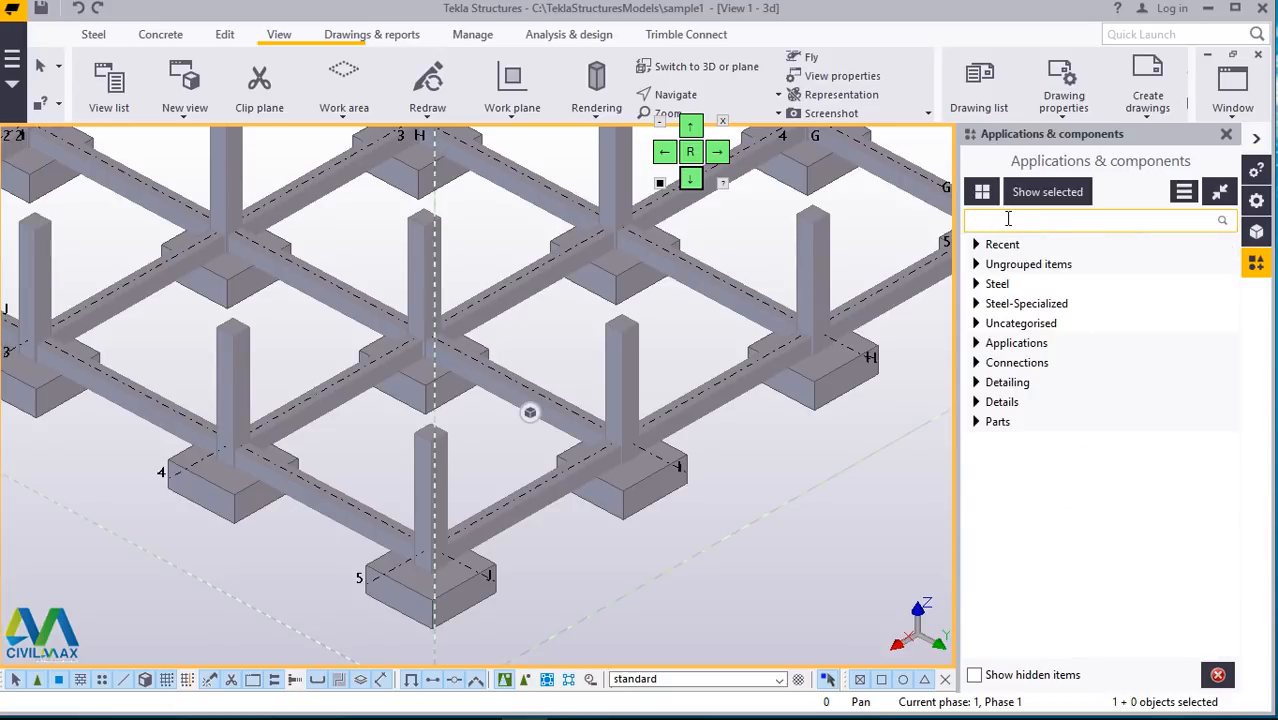
pyautogui.write('p')
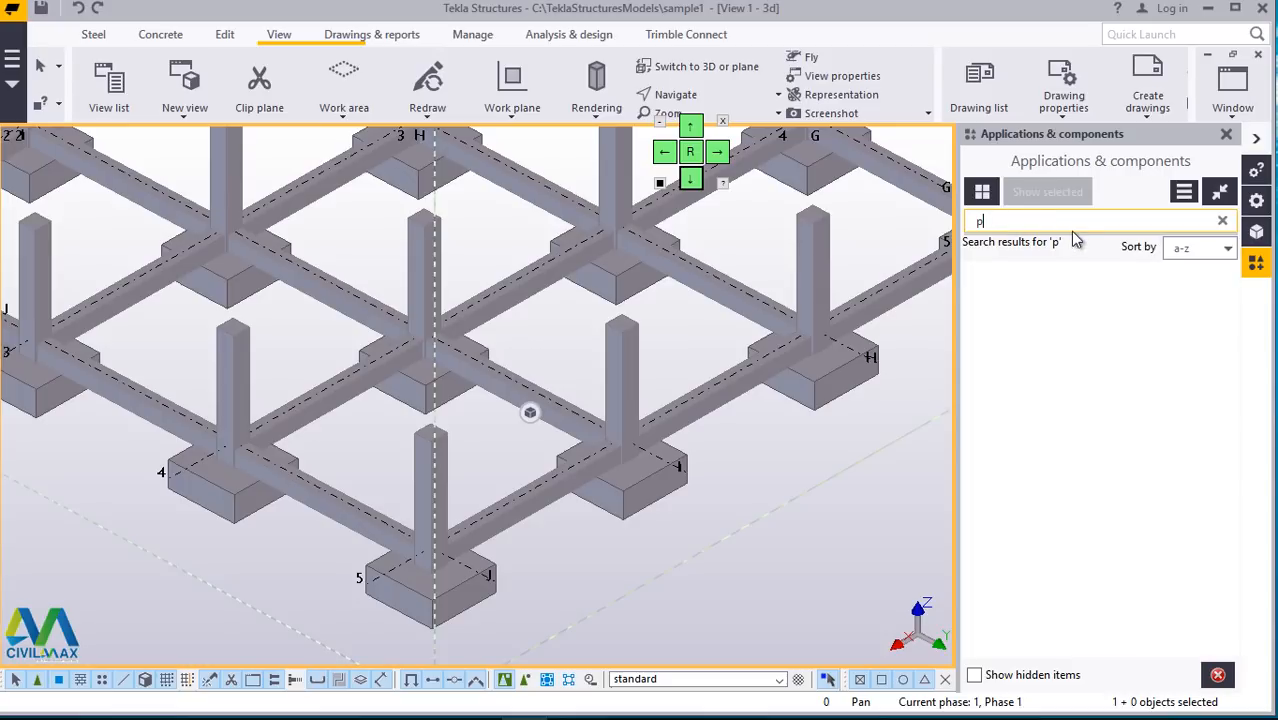
pyautogui.write('ad')
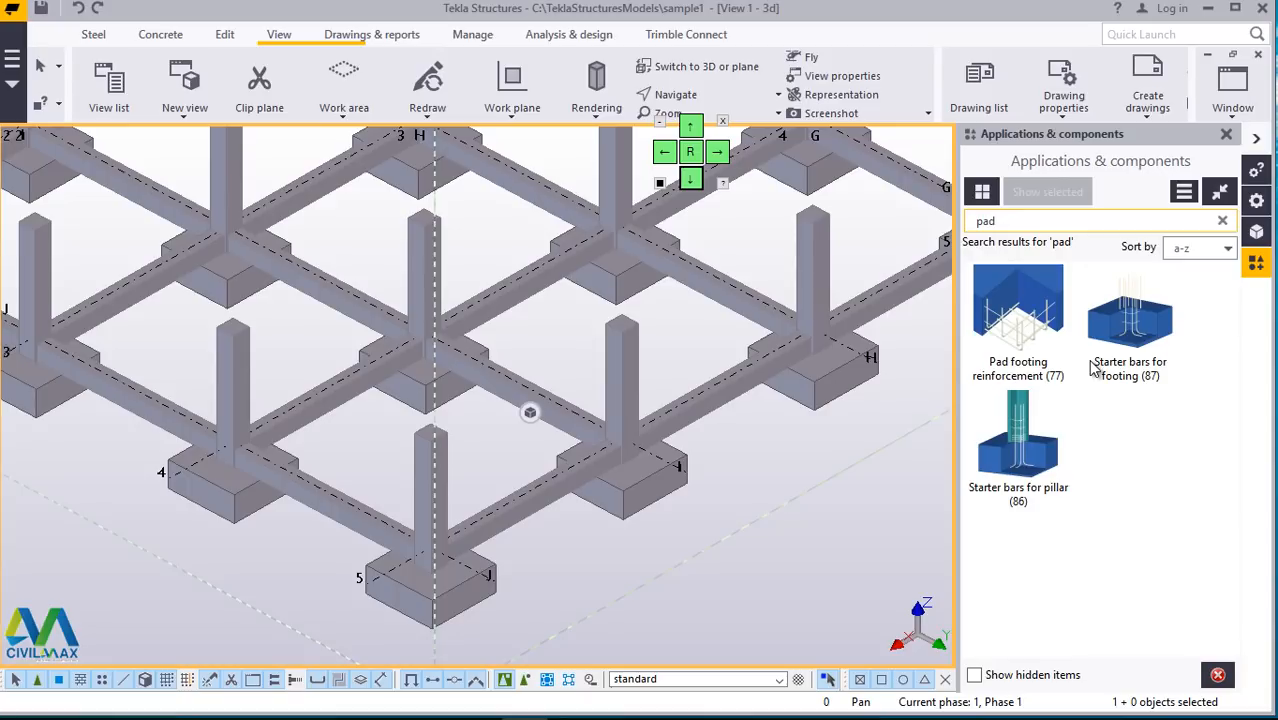
# Step: Apply the Pad footing reinforcement (77) component to the pad footing at grid intersection J-5
pyautogui.click(1020, 340)
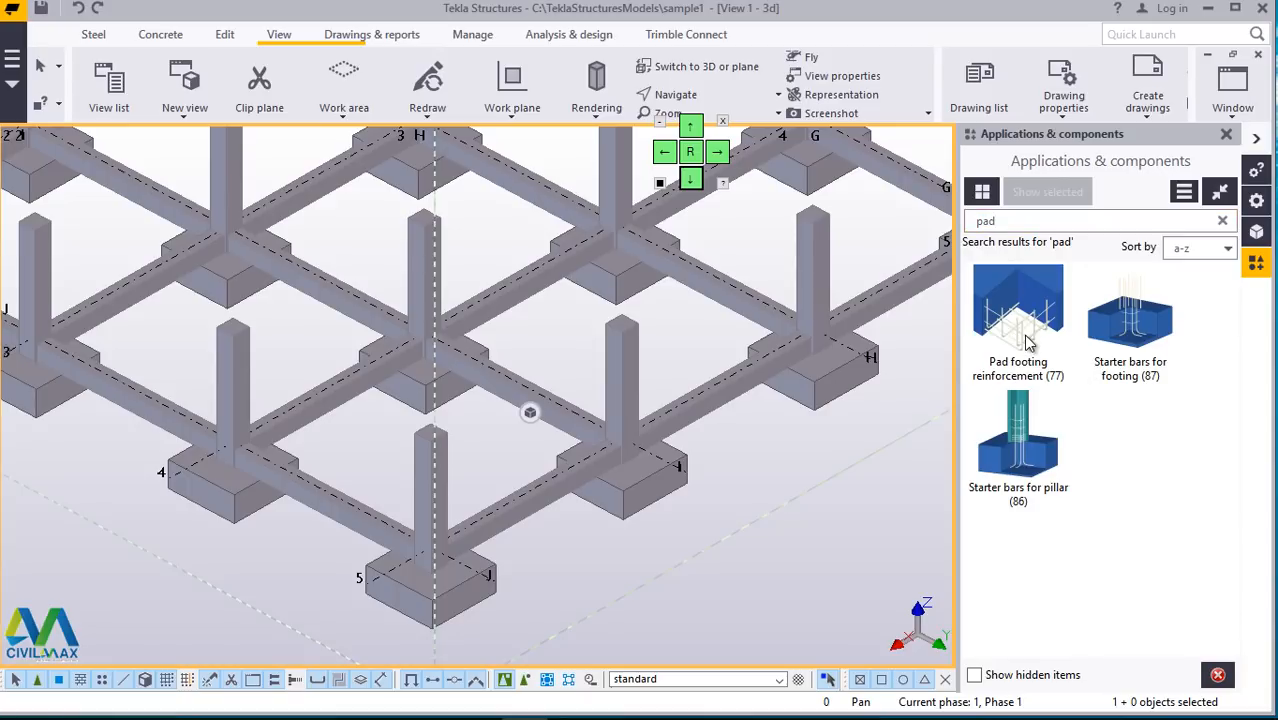
pyautogui.scroll(4, 416, 600)
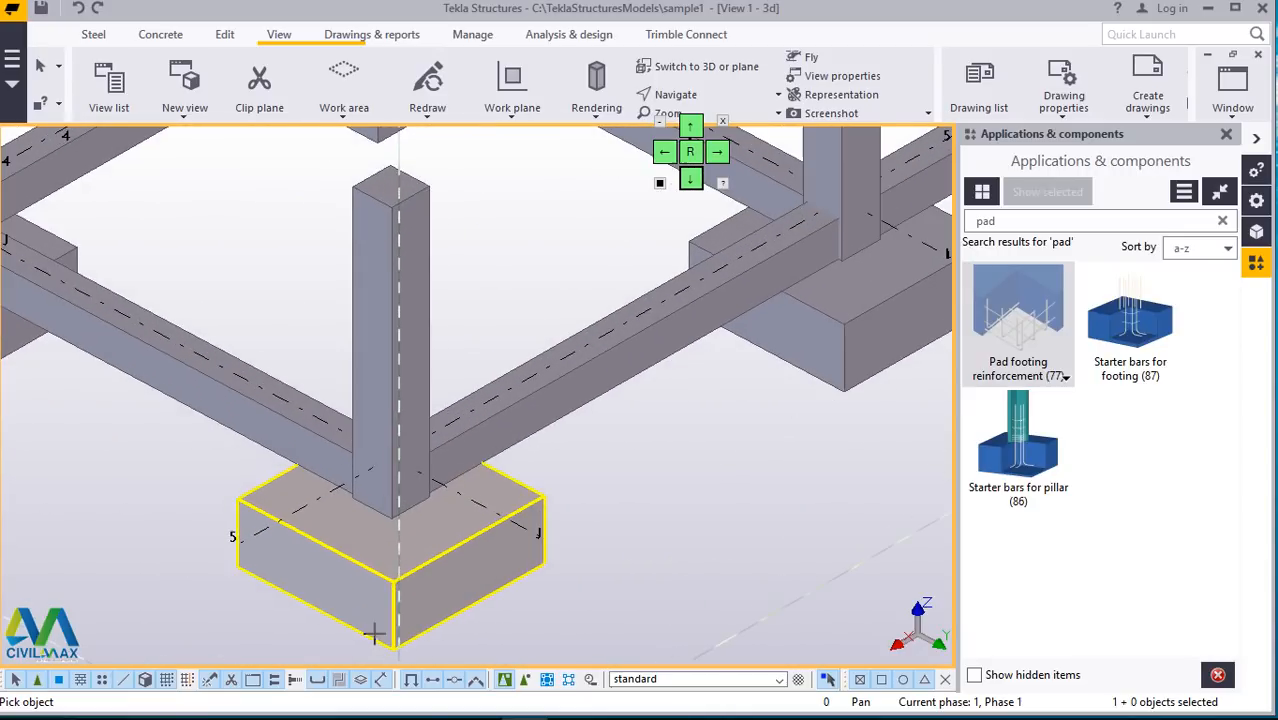
pyautogui.scroll(-3, 463, 563)
pyautogui.scroll(3, 402, 600)
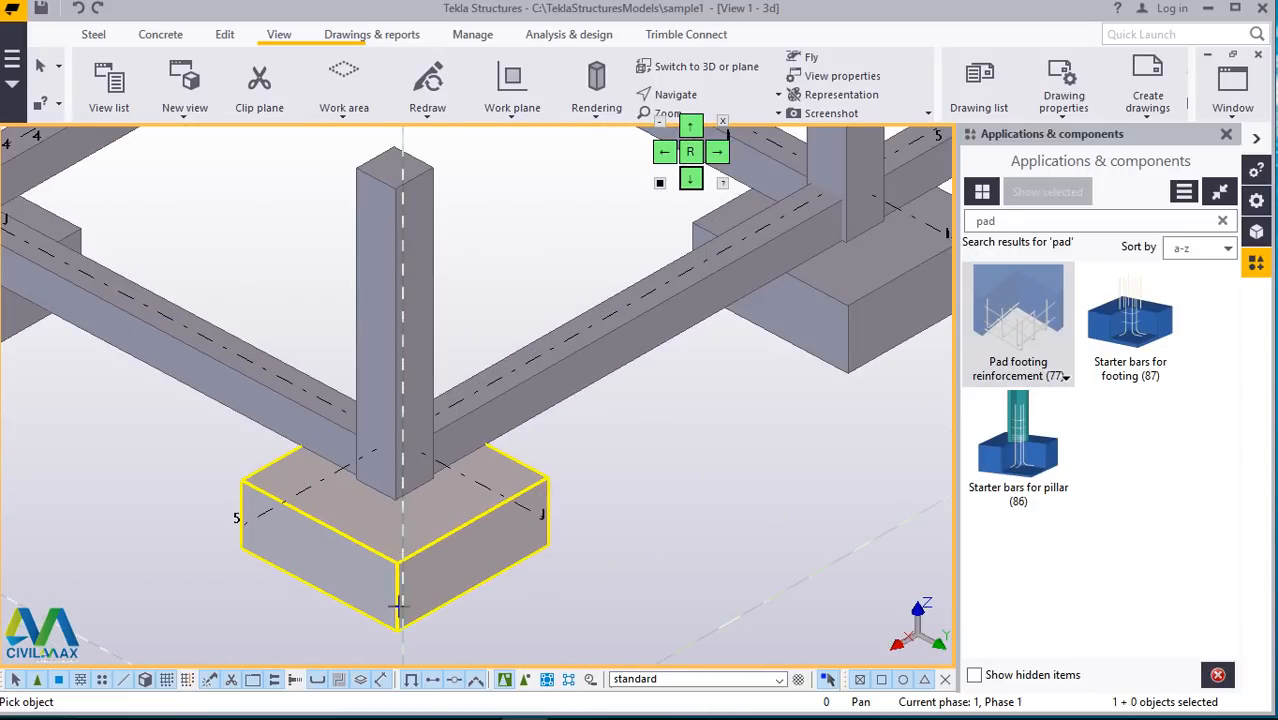
pyautogui.scroll(-3, 660, 457)
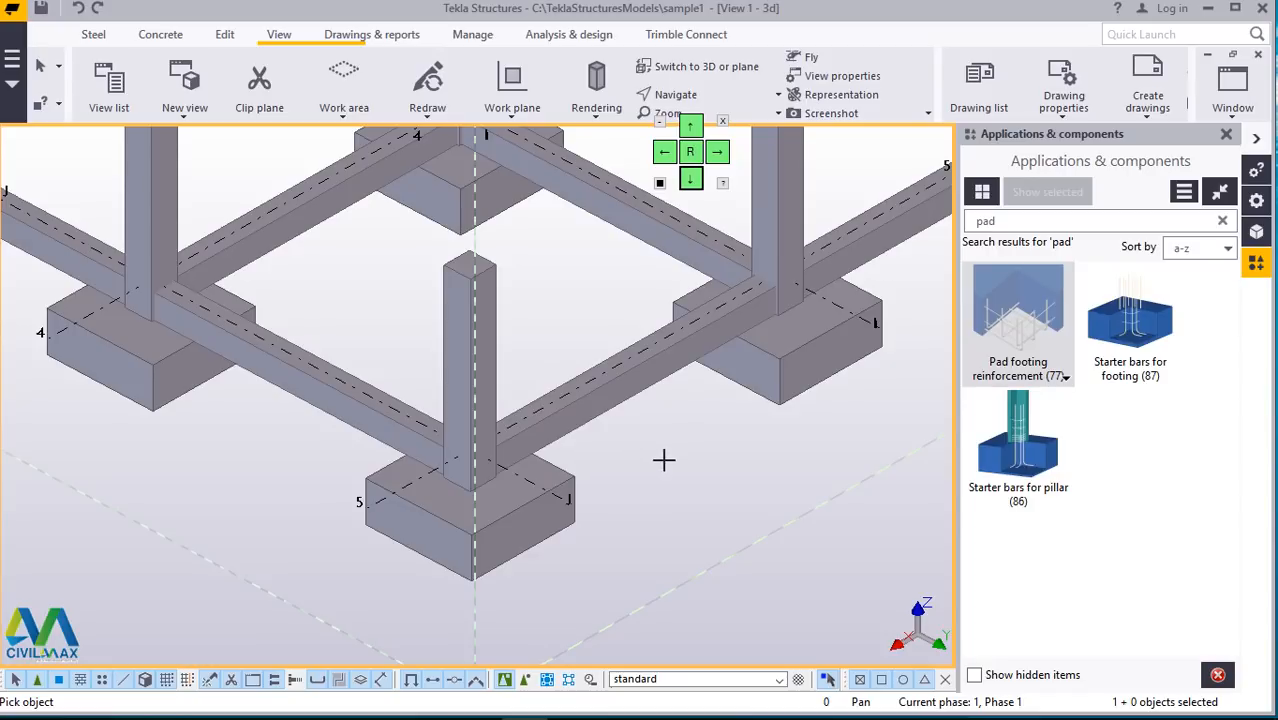
pyautogui.scroll(3, 416, 600)
pyautogui.scroll(2, 420, 595)
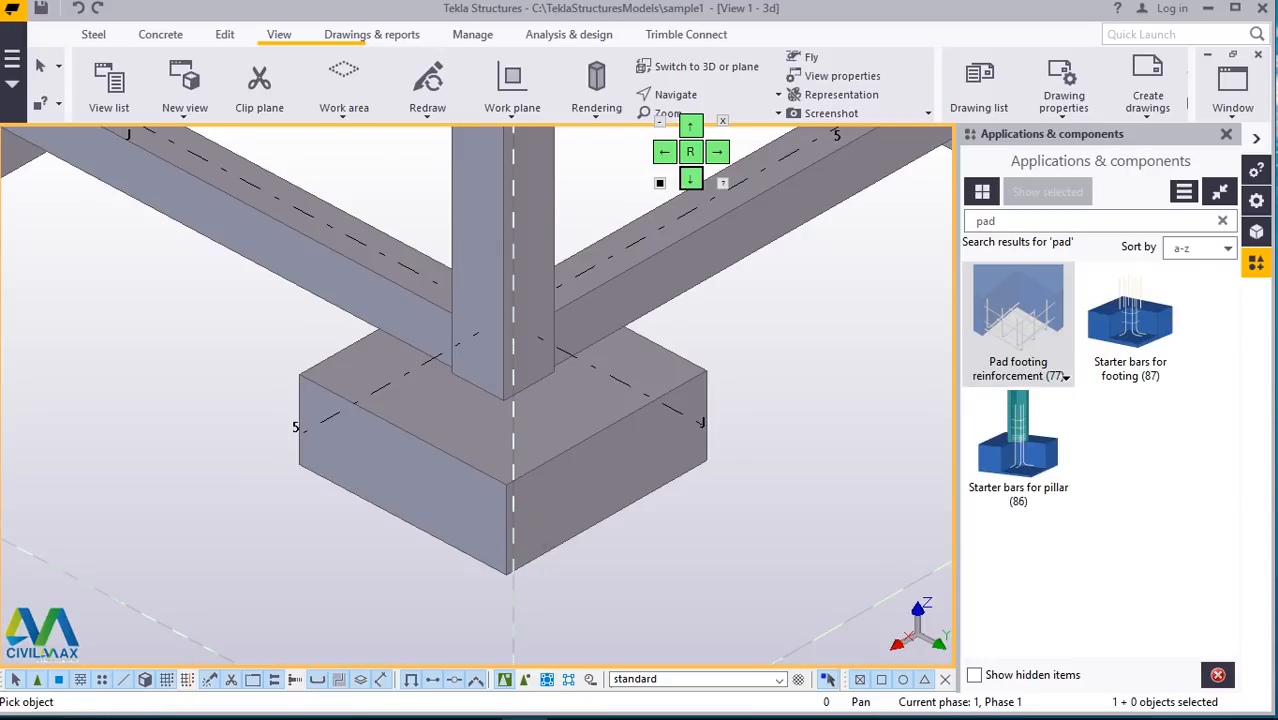
pyautogui.click(628, 512)
pyautogui.scroll(2, 614, 455)
pyautogui.scroll(1, 614, 449)
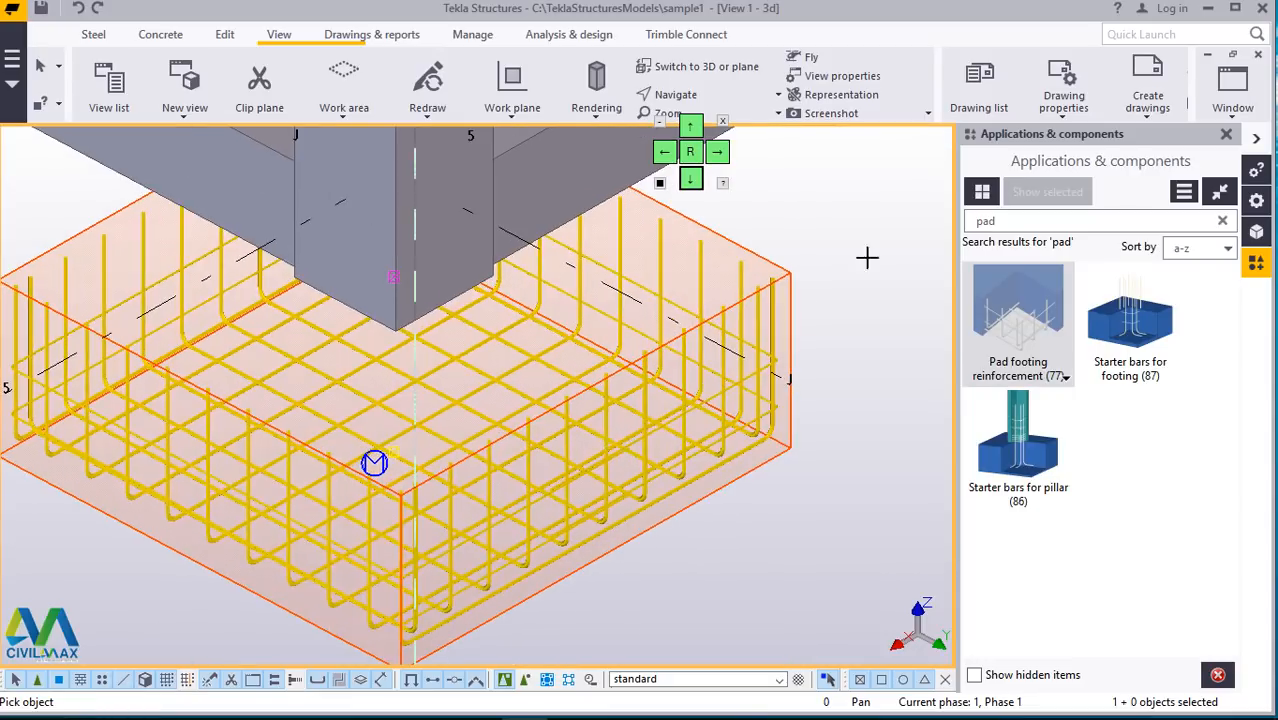
pyautogui.rightClick(899, 226)
pyautogui.press('Escape')
# Step: Inspect the reinforced footing at J-5 up close and rotate the 3D view to a lower angle
pyautogui.scroll(3, 629, 489)
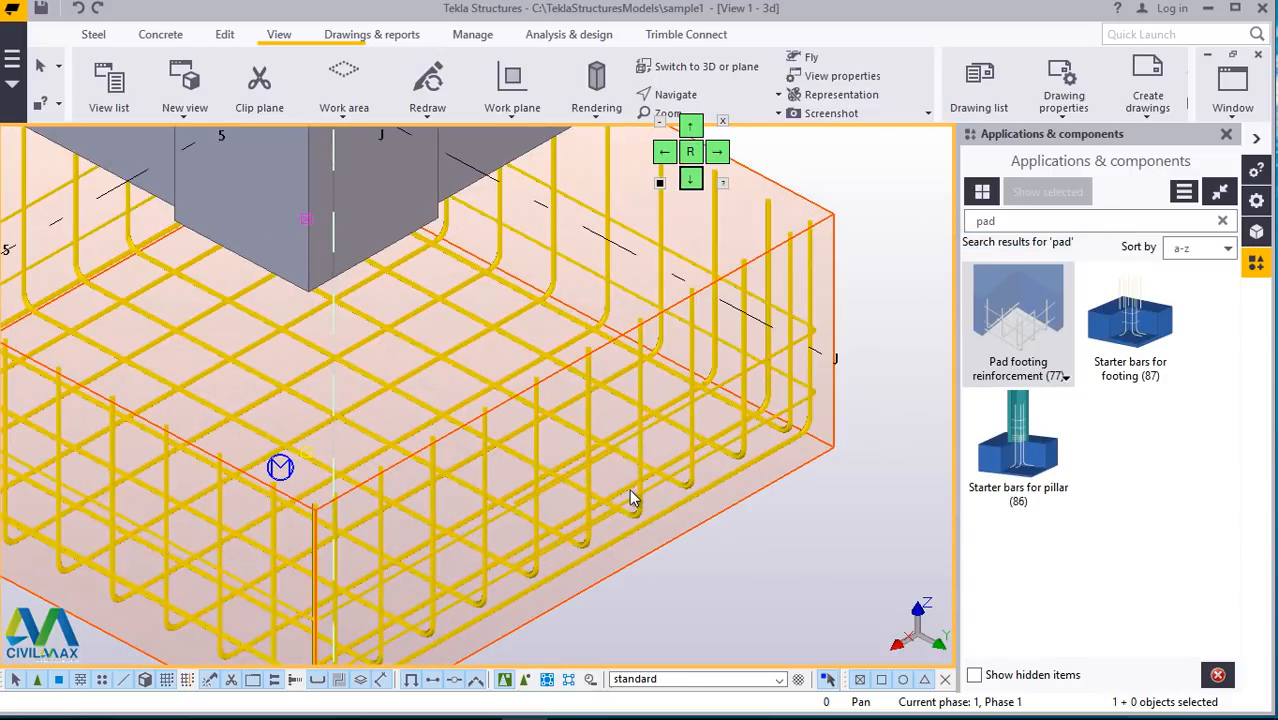
pyautogui.scroll(-2, 664, 475)
pyautogui.scroll(4, 424, 306)
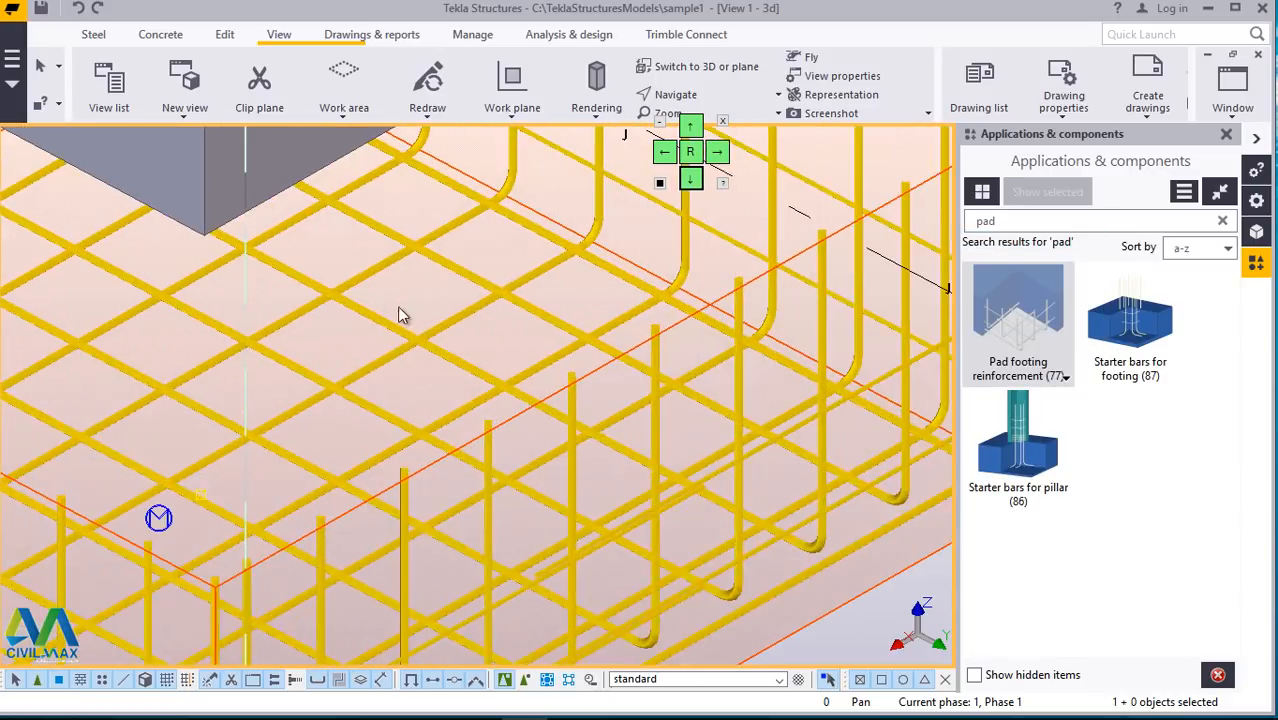
pyautogui.scroll(-6, 514, 465)
pyautogui.click(684, 98)
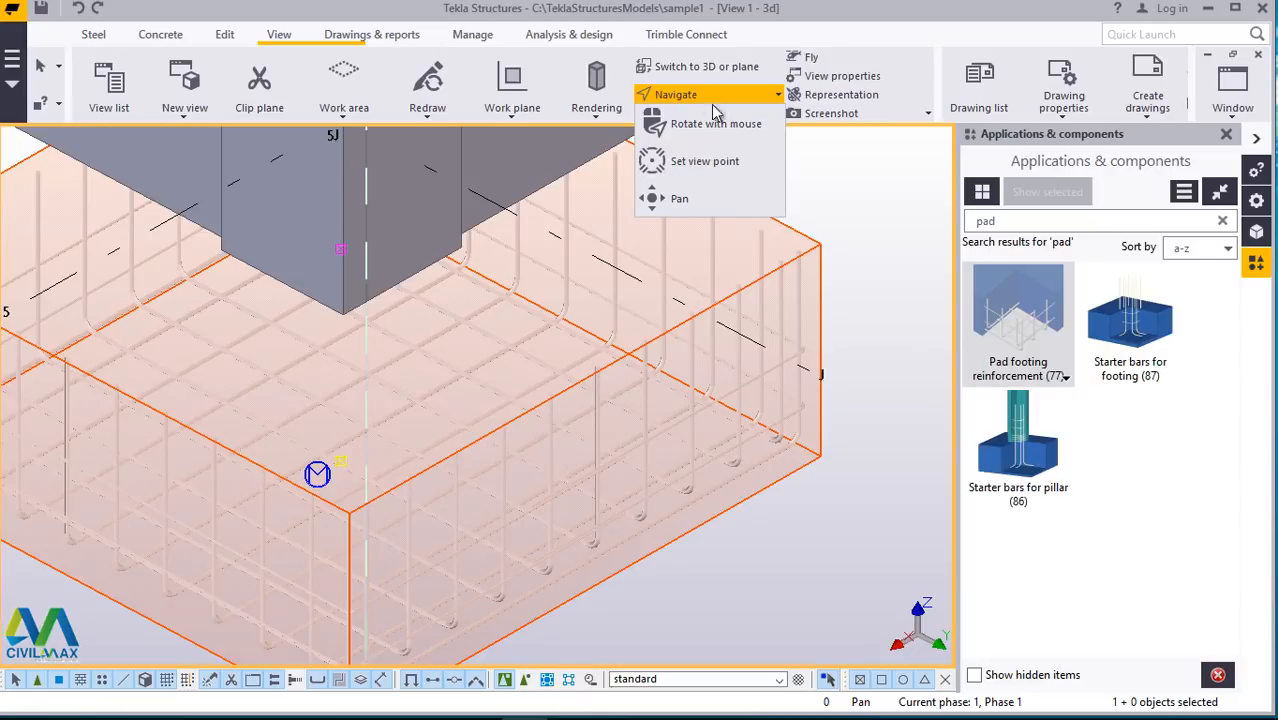
pyautogui.click(718, 136)
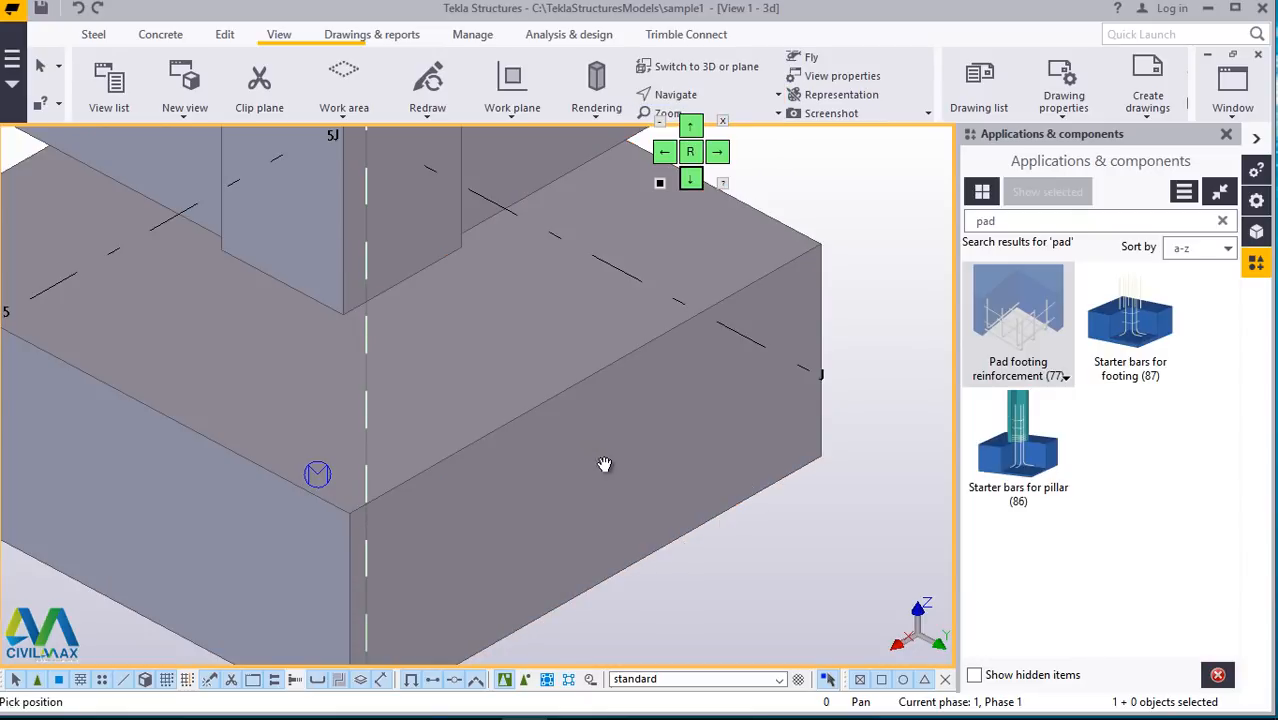
pyautogui.moveTo(592, 448); pyautogui.dragTo(562, 412)
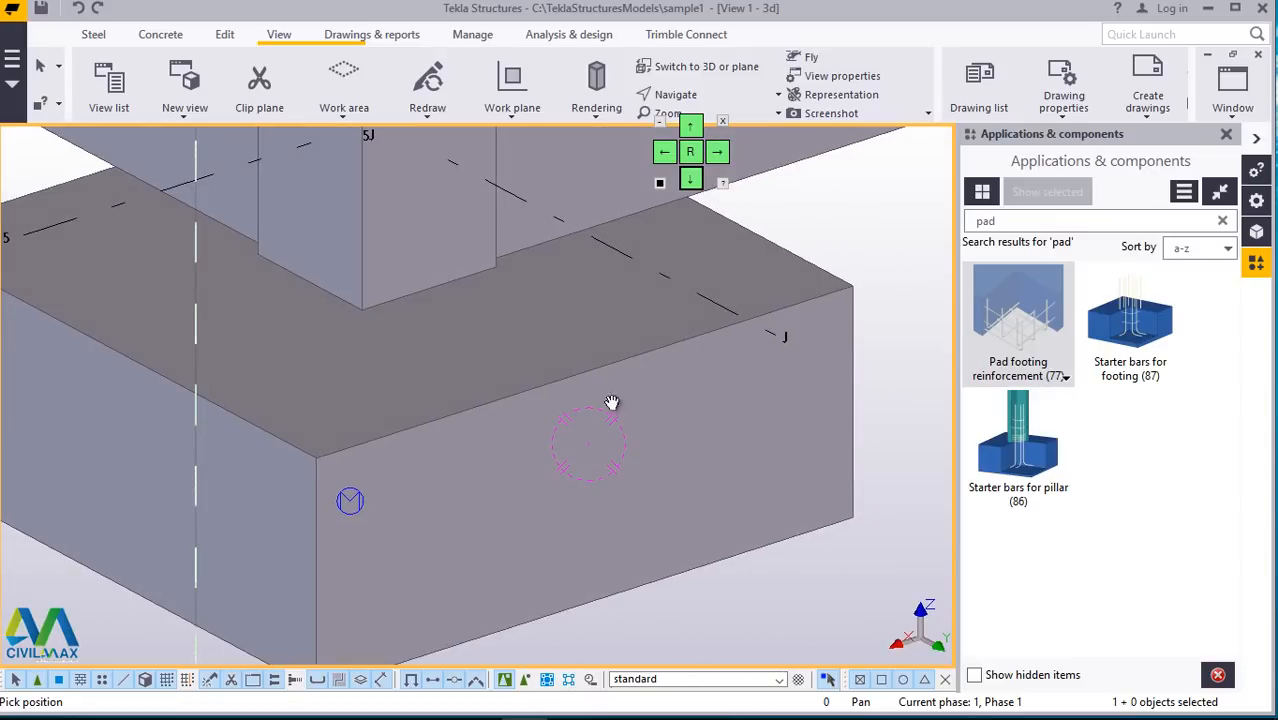
pyautogui.rightClick(860, 238)
pyautogui.click(858, 240)
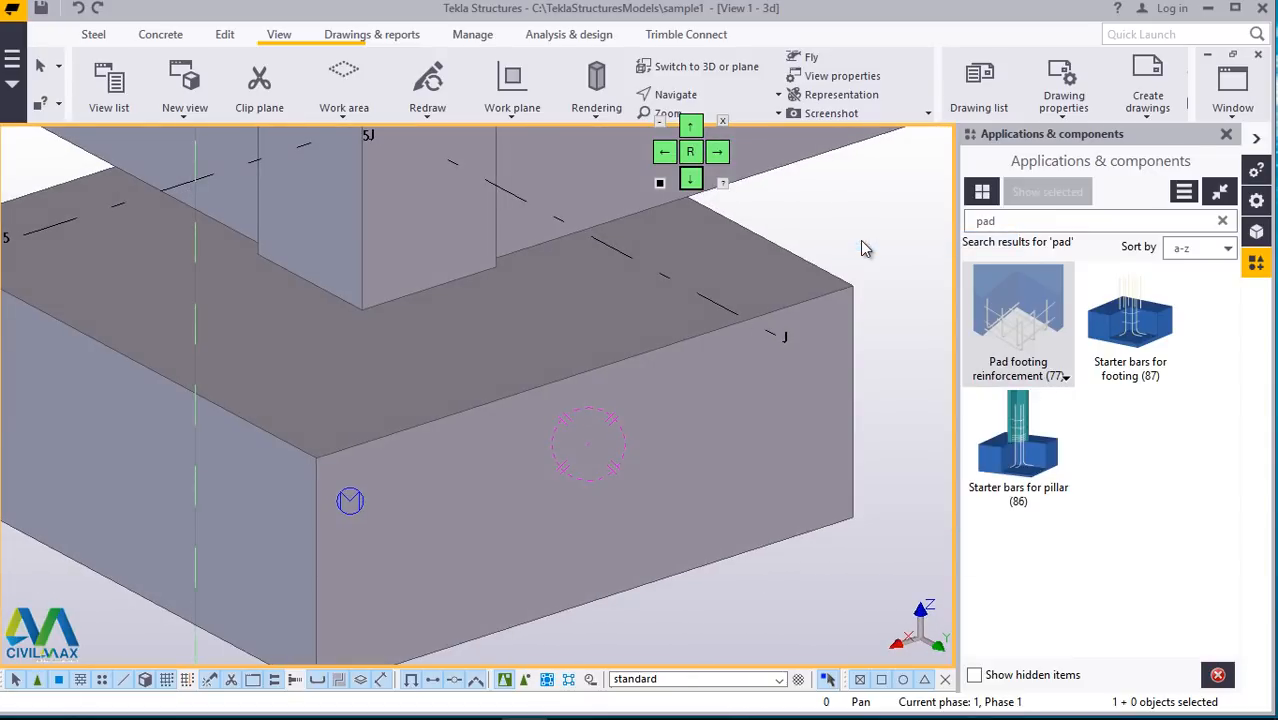
# Step: Display the model parts as transparent shaded wireframe to expose the reinforcement inside the J-5 footing
pyautogui.hotkey('ctrl', '2')
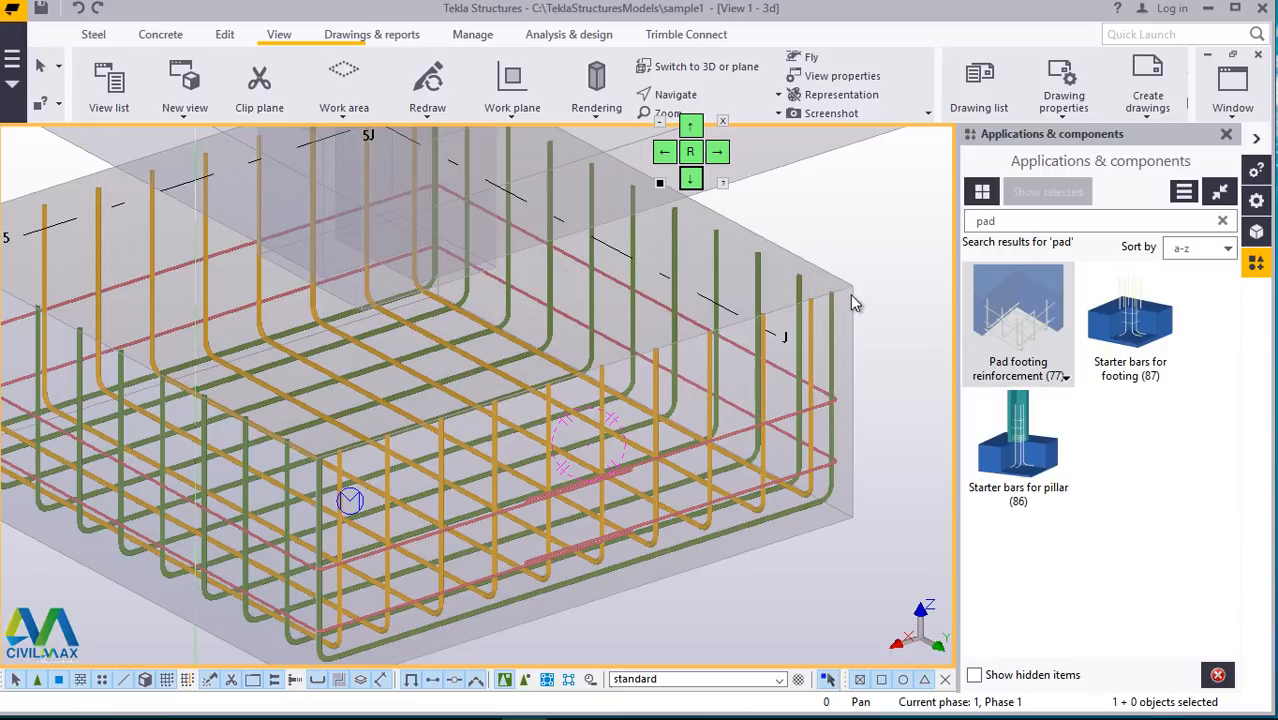
pyautogui.scroll(-5, 670, 428)
pyautogui.scroll(3, 593, 404)
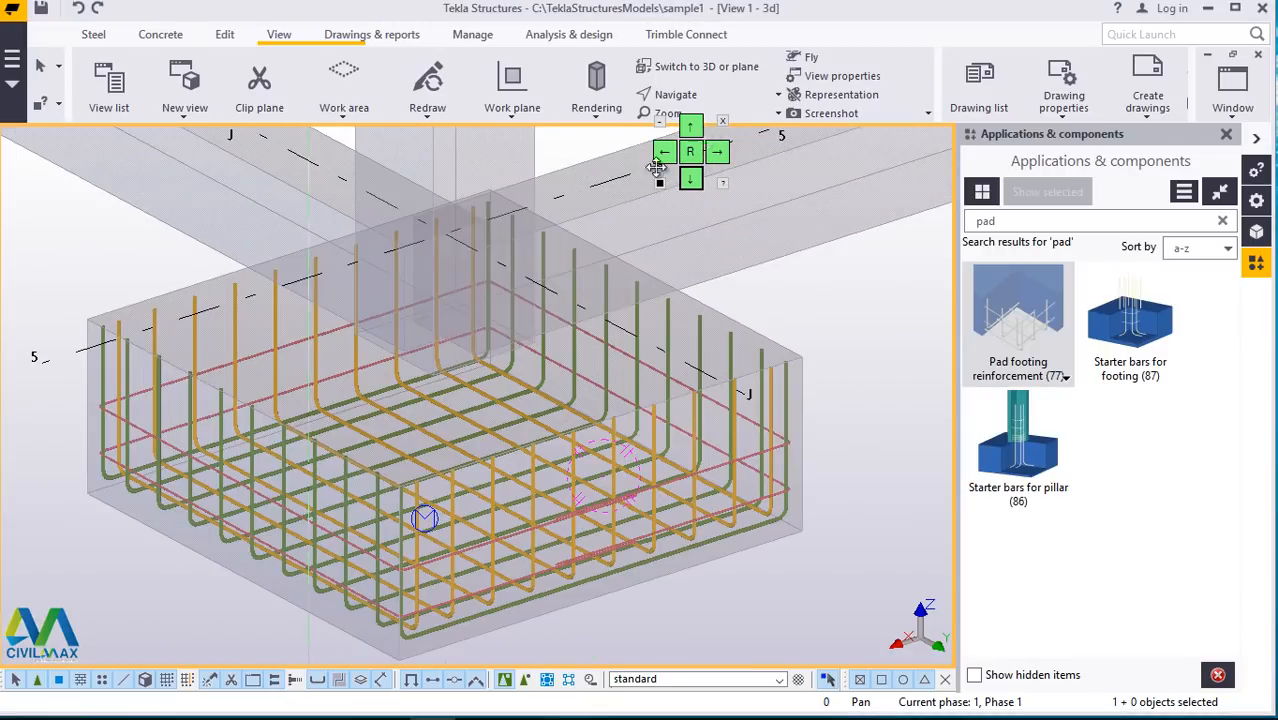
pyautogui.moveTo(655, 168); pyautogui.dragTo(21, 609)
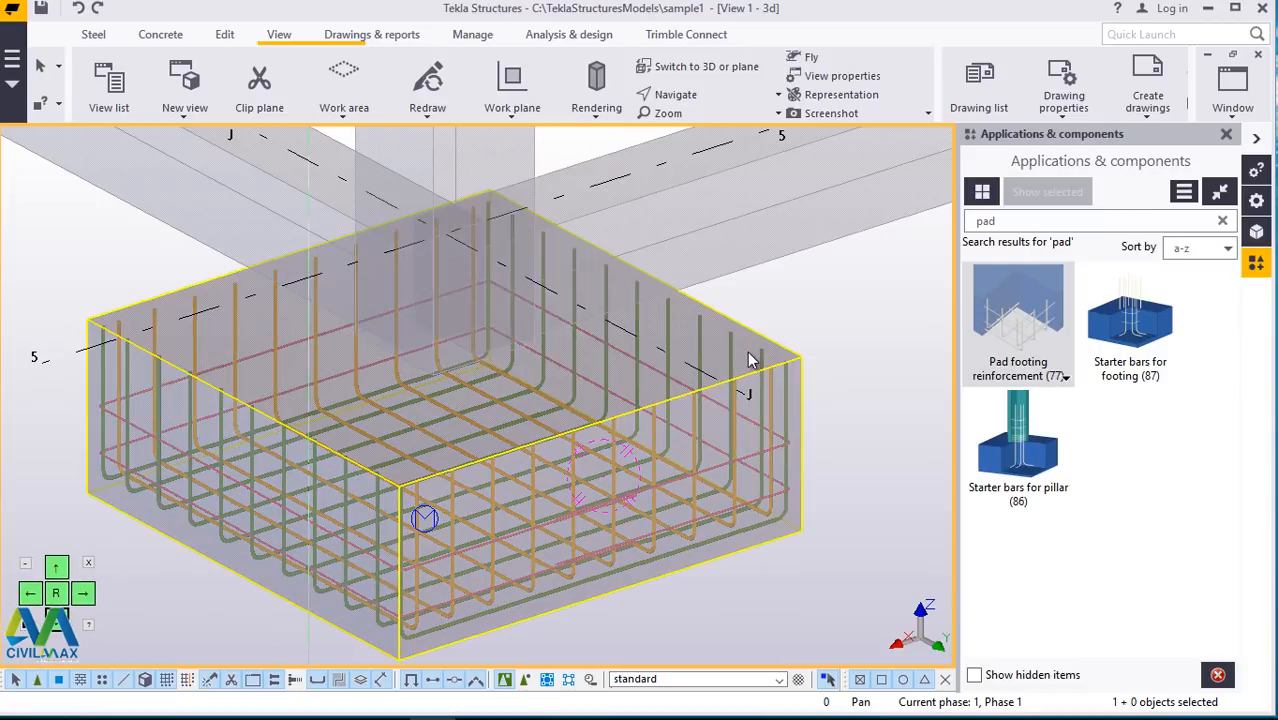
pyautogui.scroll(-4, 735, 358)
pyautogui.scroll(6, 559, 380)
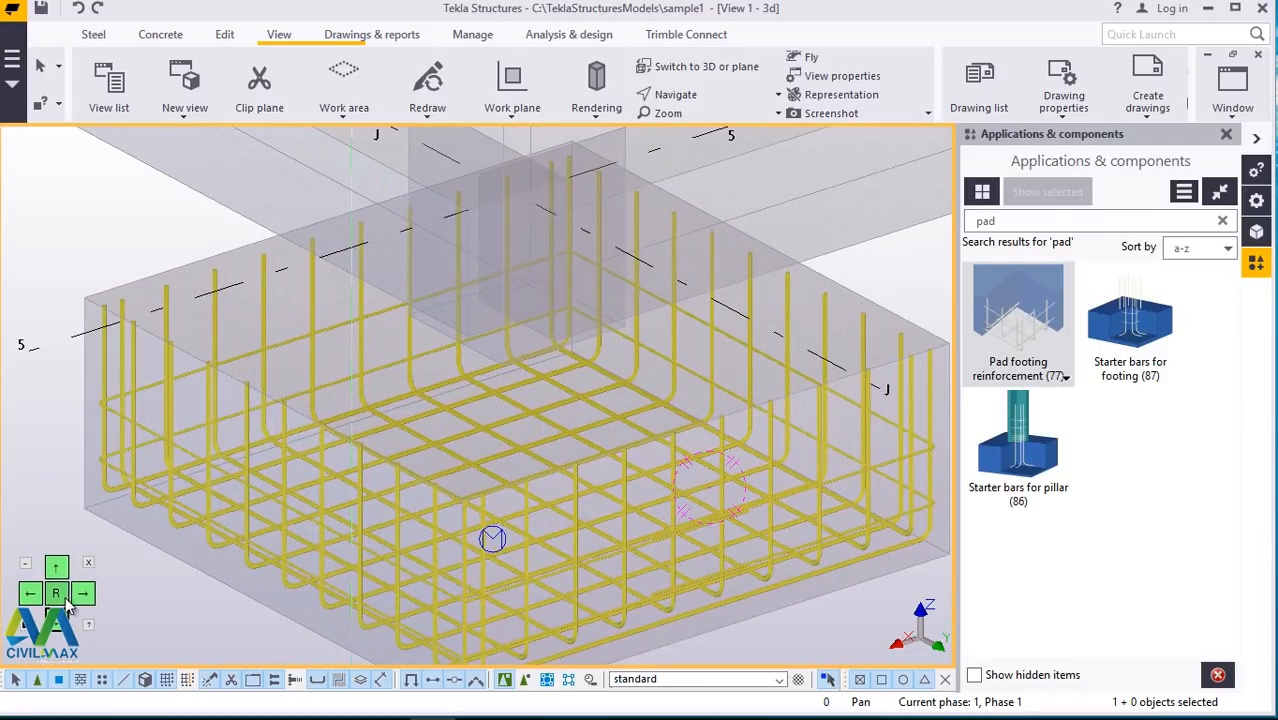
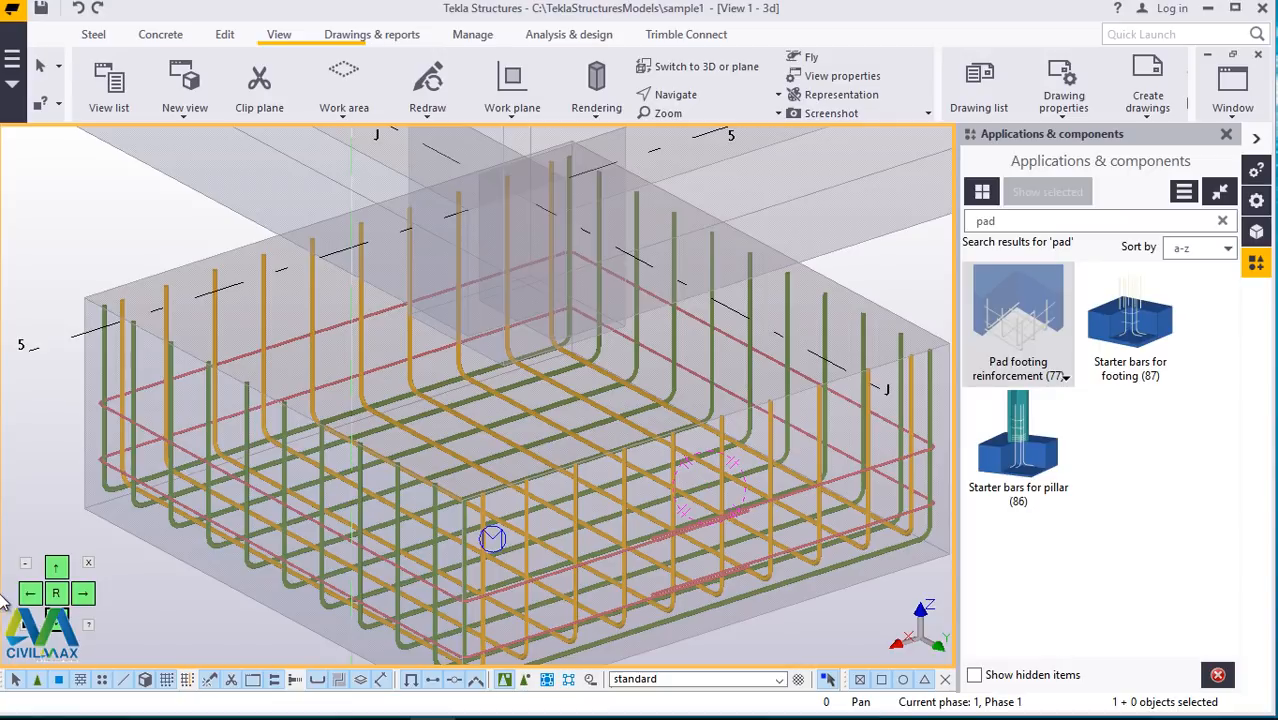
# Step: Rotate the 3D view around the J-5 footing and examine its bottom bars and lacer bars from above
pyautogui.click(718, 96)
pyautogui.click(706, 124)
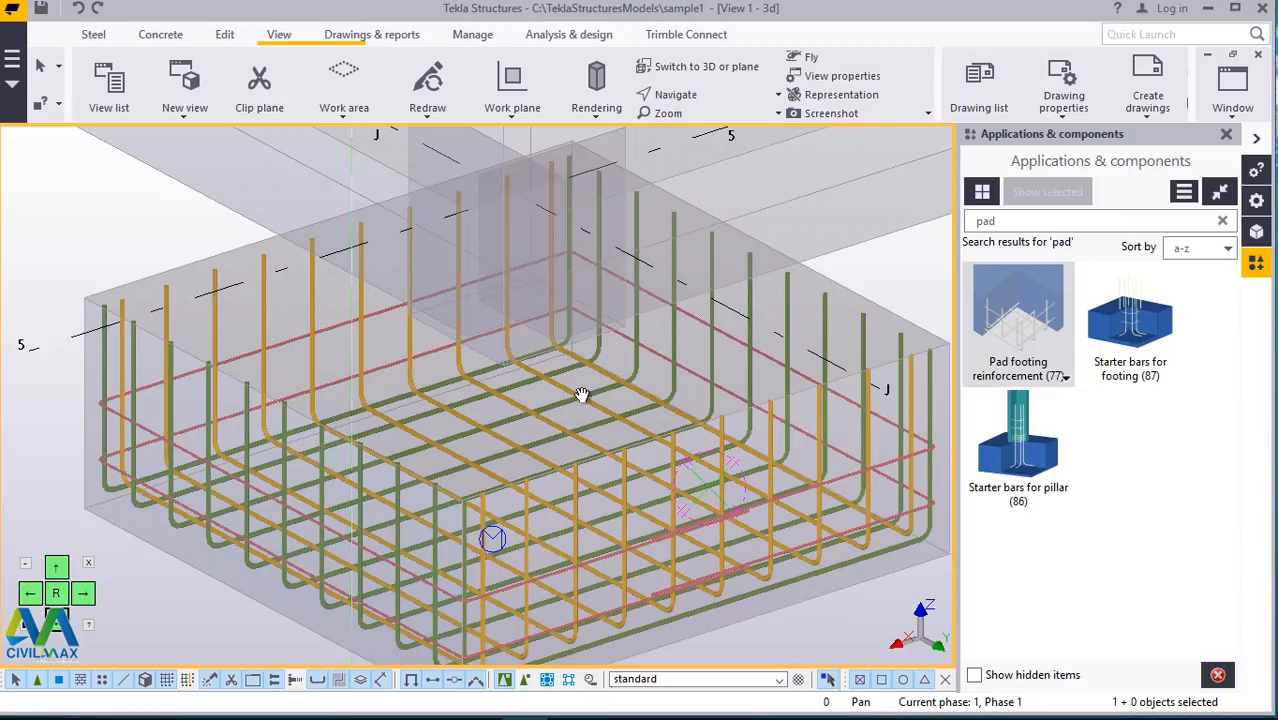
pyautogui.moveTo(549, 467); pyautogui.dragTo(646, 257)
pyautogui.keyDown('ctrl'); pyautogui.moveTo(632, 362); pyautogui.dragTo(592, 470, button='middle'); pyautogui.keyUp('ctrl')
pyautogui.scroll(-4, 556, 364)
pyautogui.scroll(1, 658, 434)
pyautogui.scroll(1, 658, 434)
pyautogui.rightClick(876, 333)
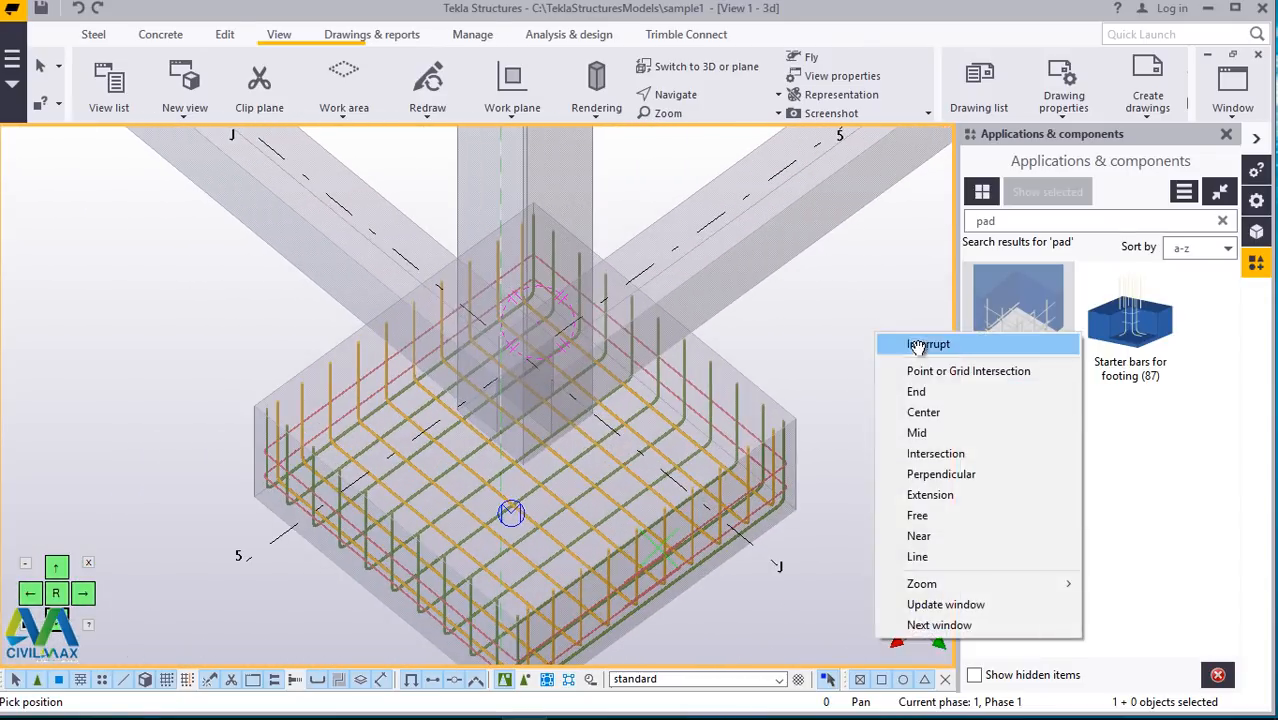
pyautogui.click(900, 345)
pyautogui.scroll(-5, 552, 425)
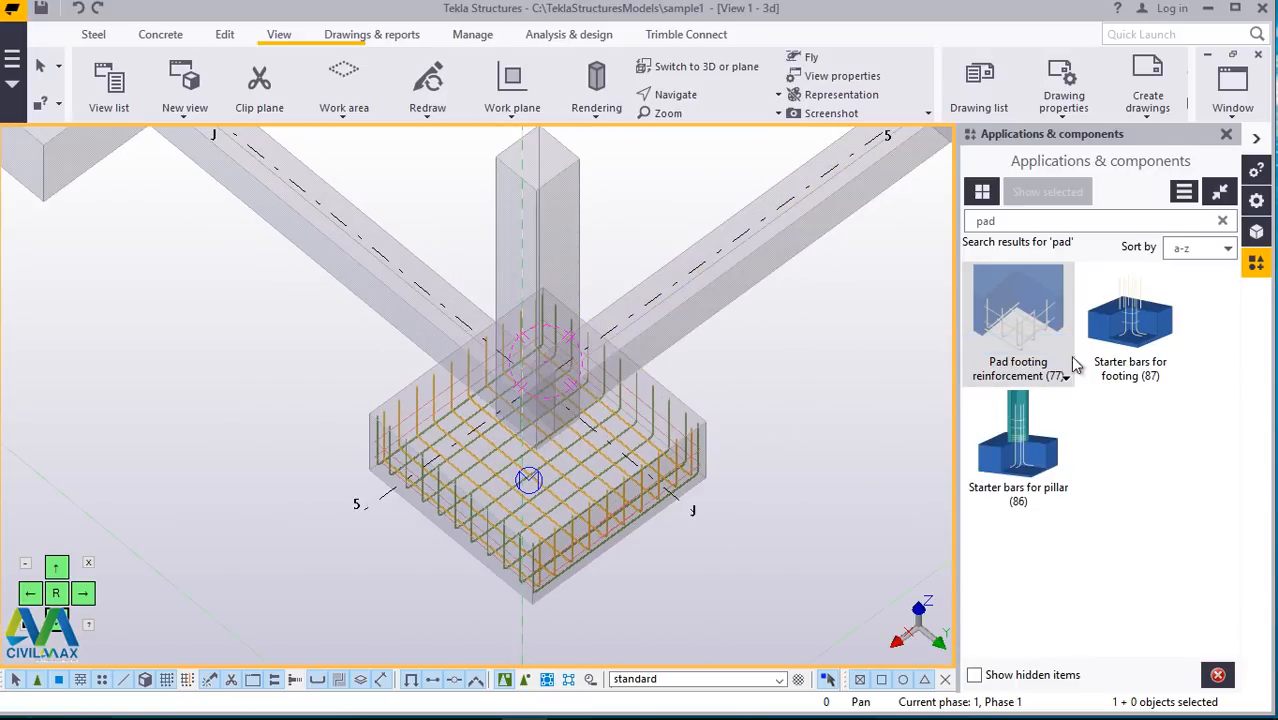
pyautogui.scroll(1, 603, 386)
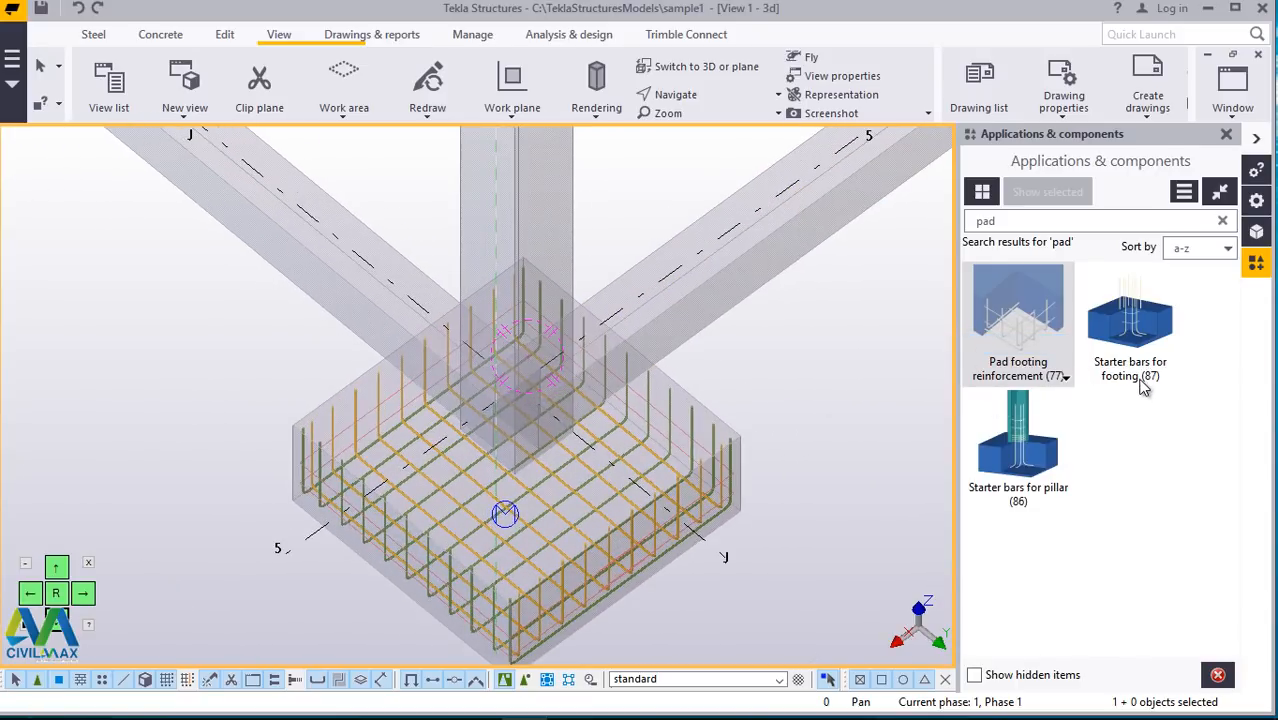
# Step: Add the Starter bars for footing (87) component to the reinforced pad footing under the column and end the command
pyautogui.click(1142, 352)
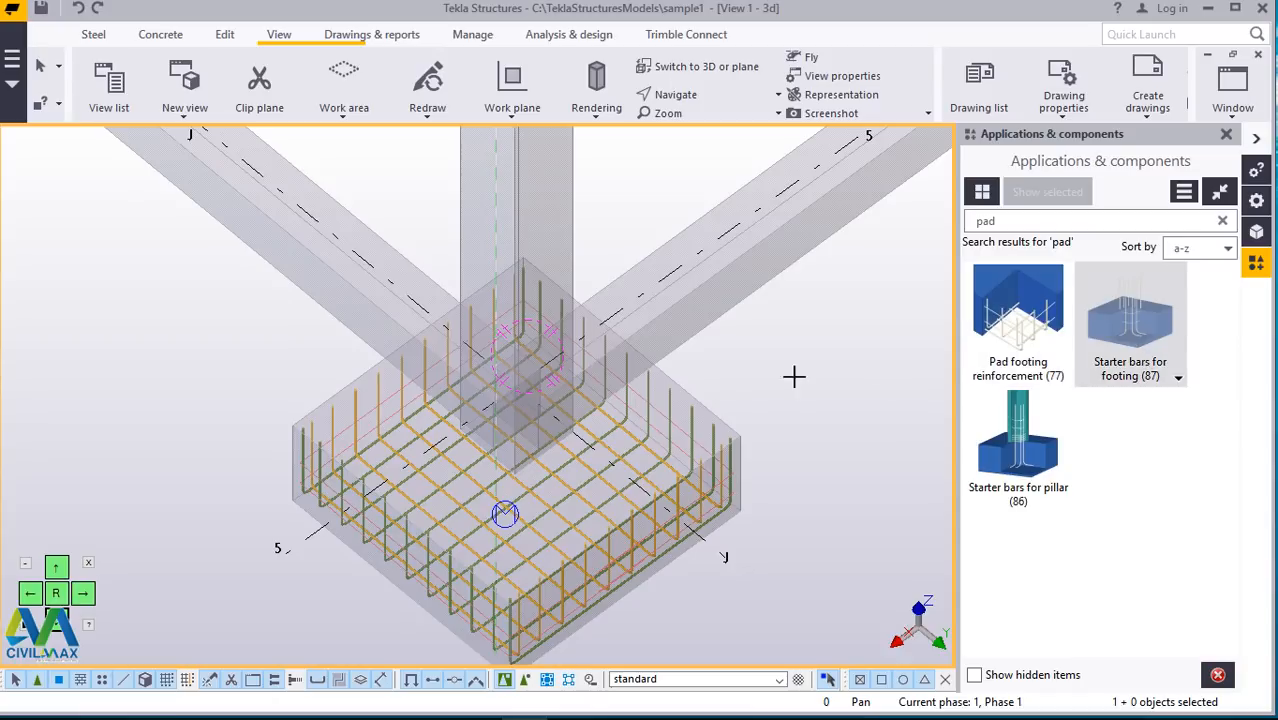
pyautogui.scroll(1, 574, 408)
pyautogui.scroll(-3, 512, 420)
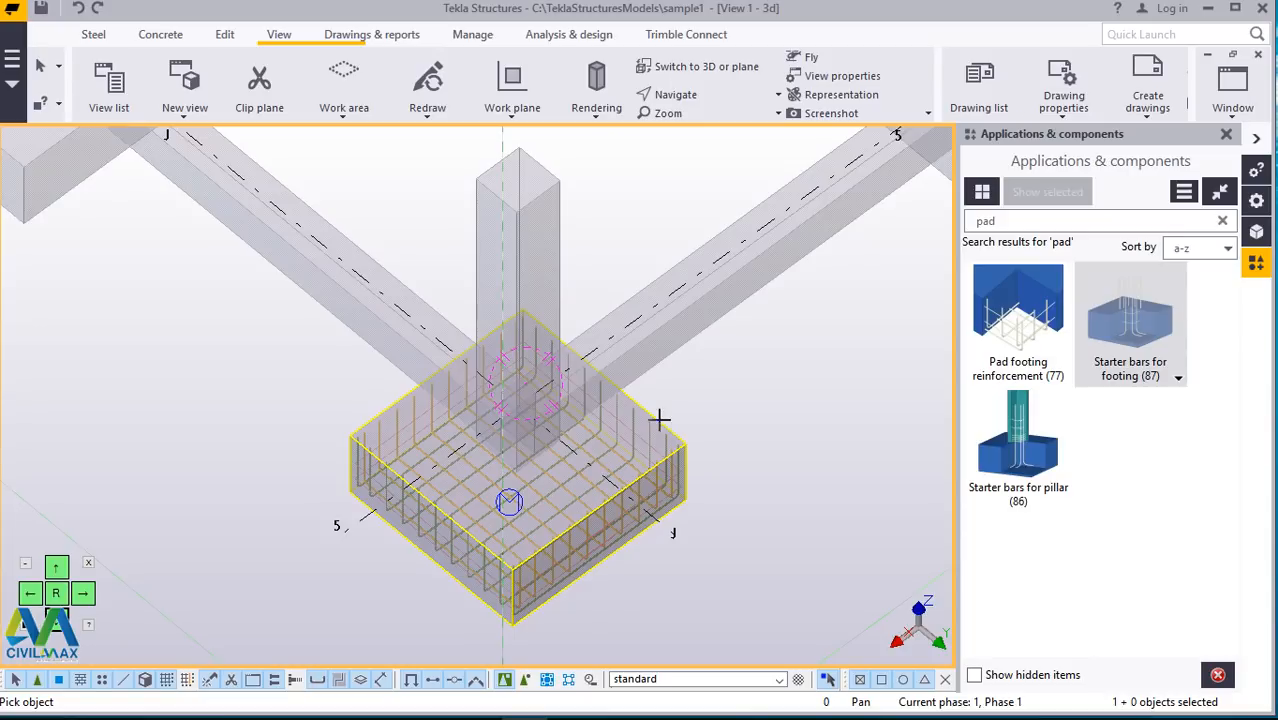
pyautogui.click(659, 418)
pyautogui.rightClick(789, 388)
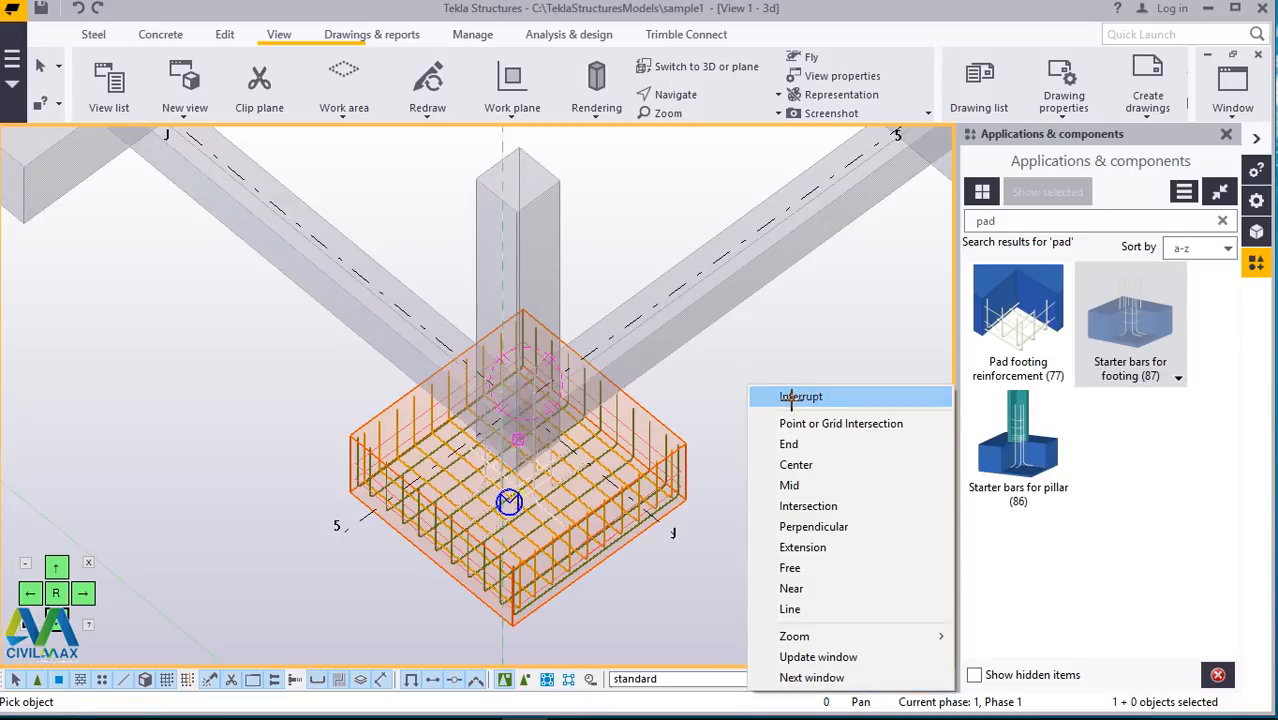
pyautogui.click(790, 397)
# Step: Examine the starter bars and stirrups inside the pad footing from a lower, rotated 3D view
pyautogui.click(697, 99)
pyautogui.click(701, 131)
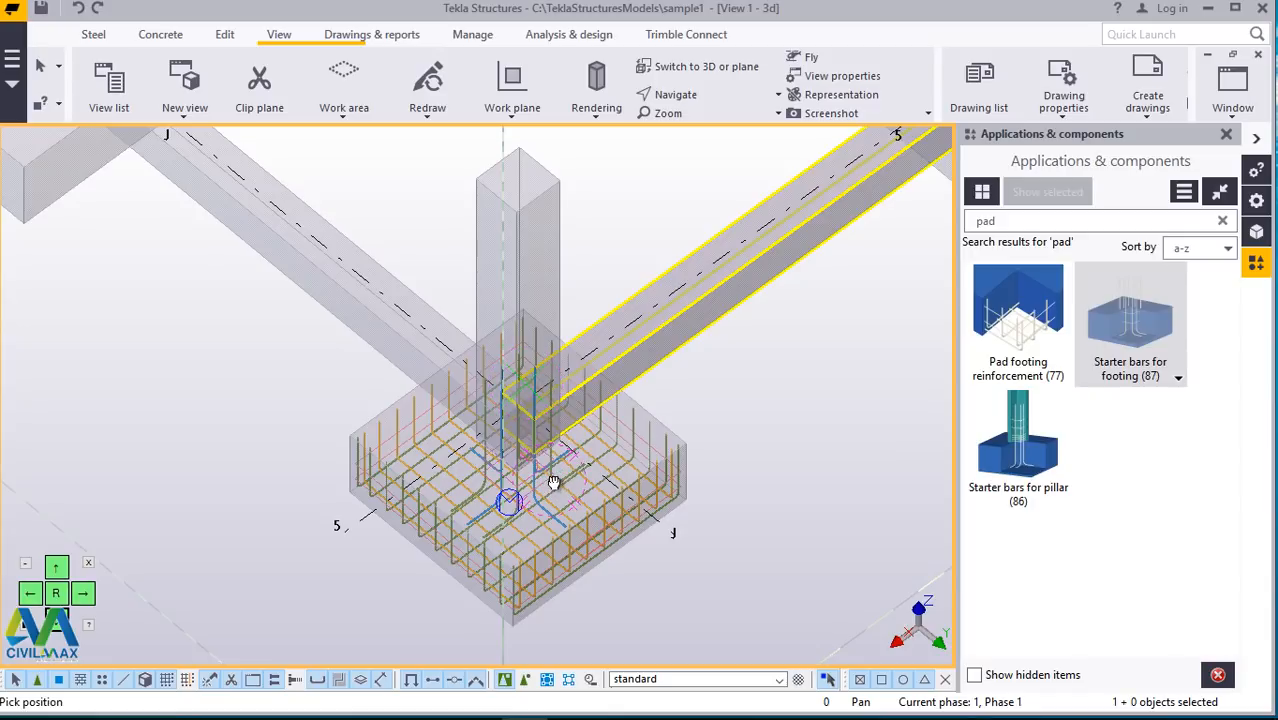
pyautogui.moveTo(550, 482); pyautogui.dragTo(512, 358)
pyautogui.scroll(10, 512, 358)
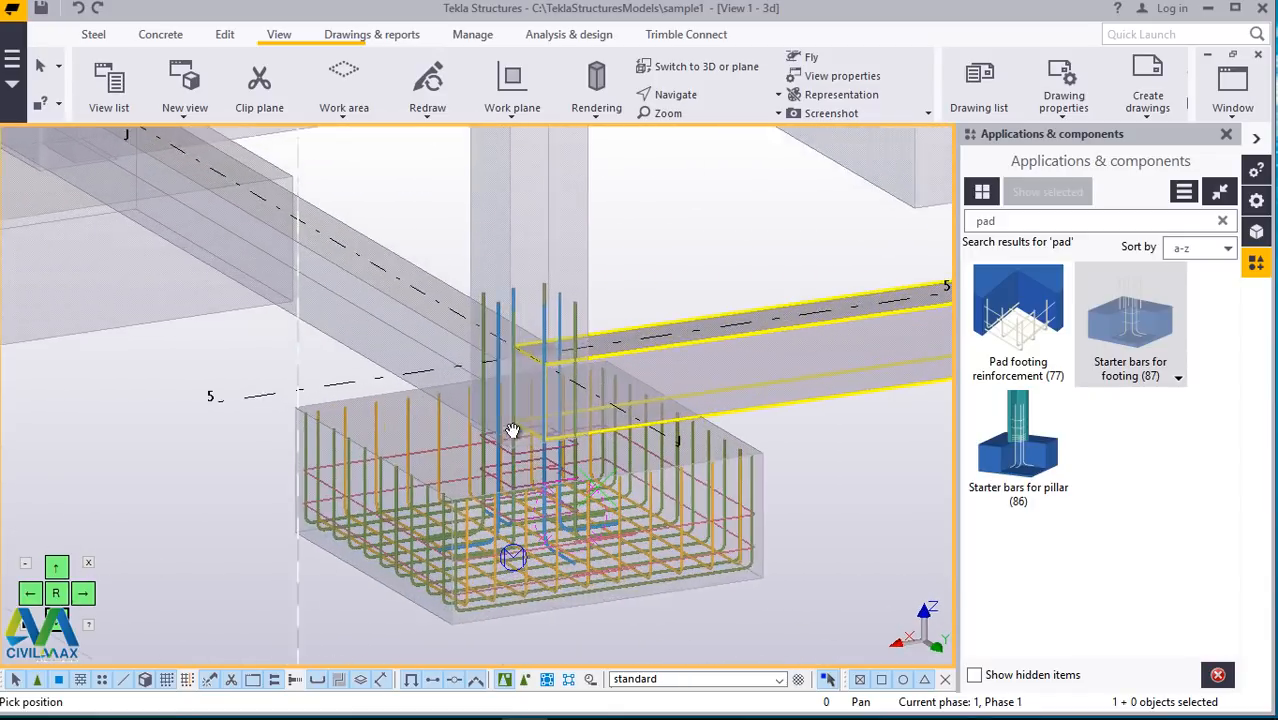
pyautogui.scroll(-10, 546, 471)
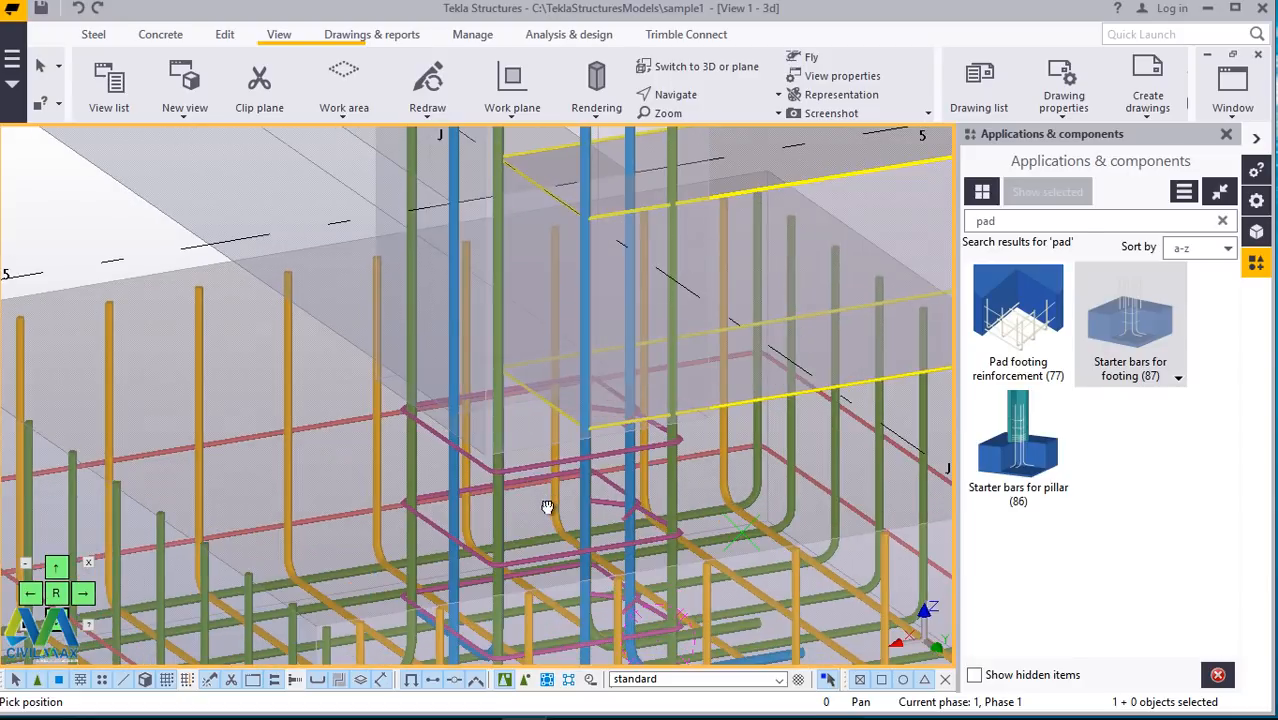
pyautogui.scroll(-2, 506, 456)
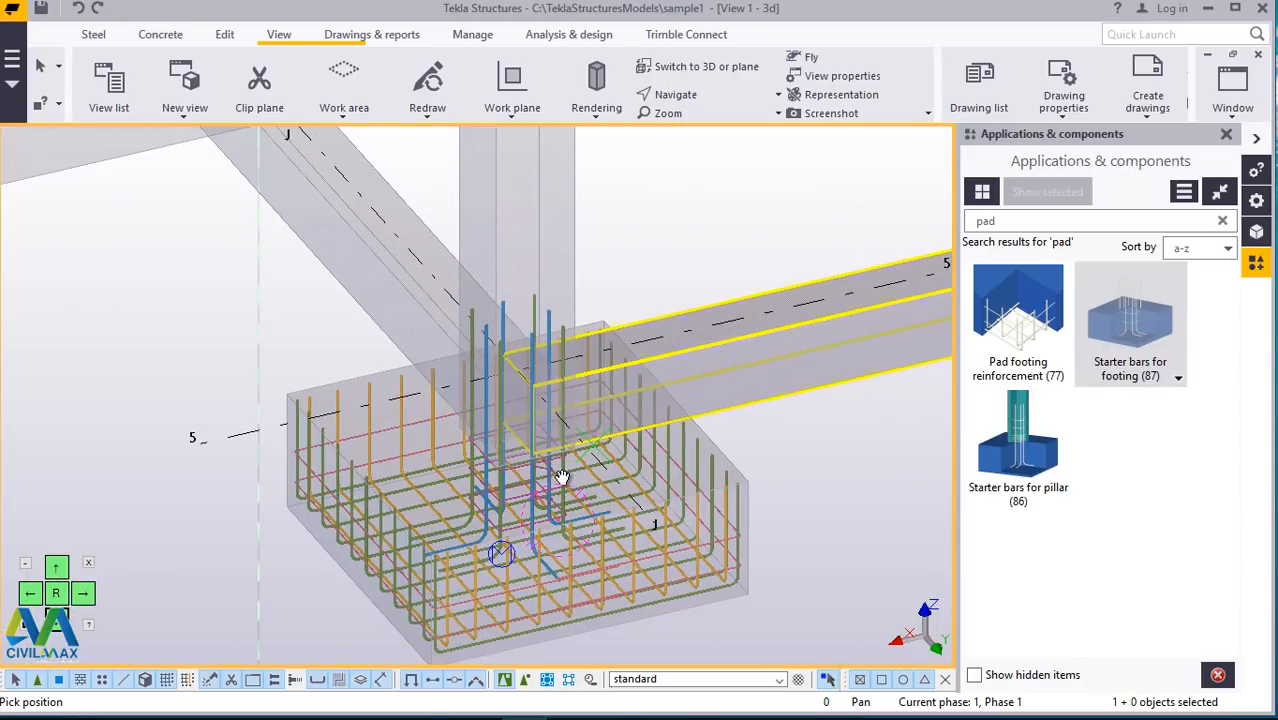
pyautogui.scroll(2, 542, 493)
pyautogui.scroll(-1, 540, 485)
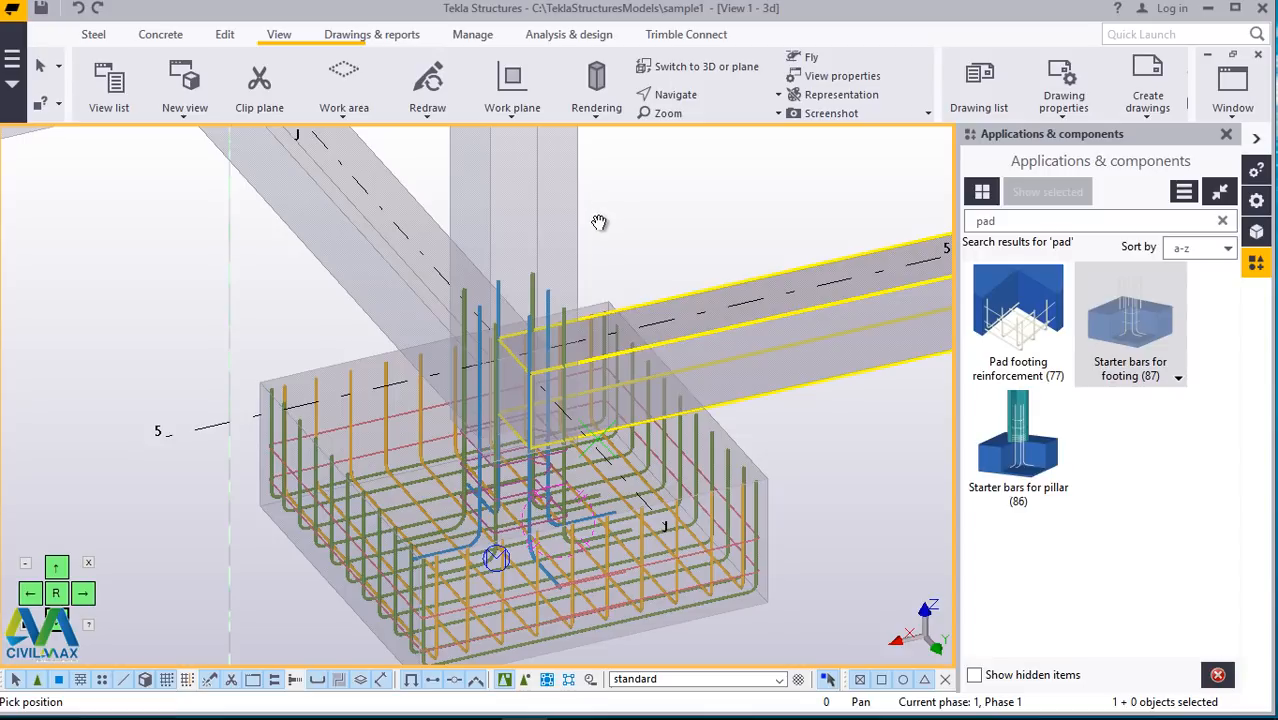
pyautogui.rightClick(672, 196)
pyautogui.click(712, 206)
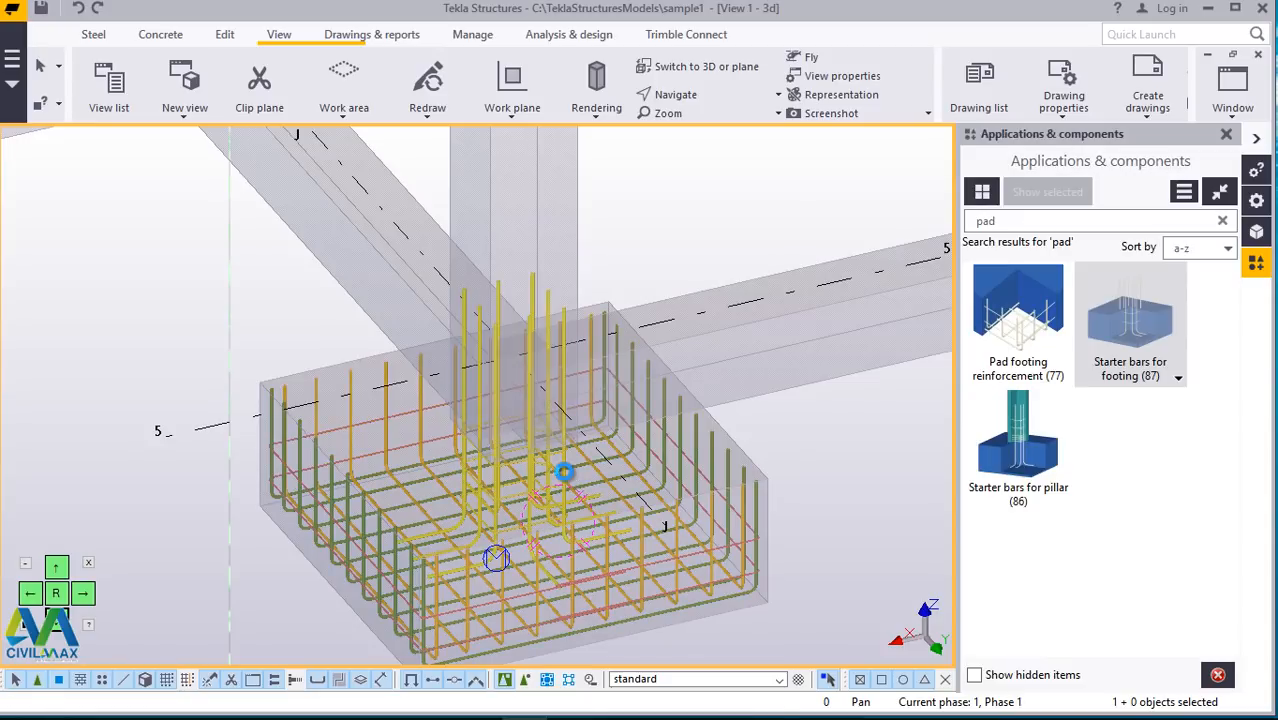
# Step: Review the picture, location and parameter settings of the footing's starter bars component, then close them without changes
pyautogui.doubleClick(563, 472)
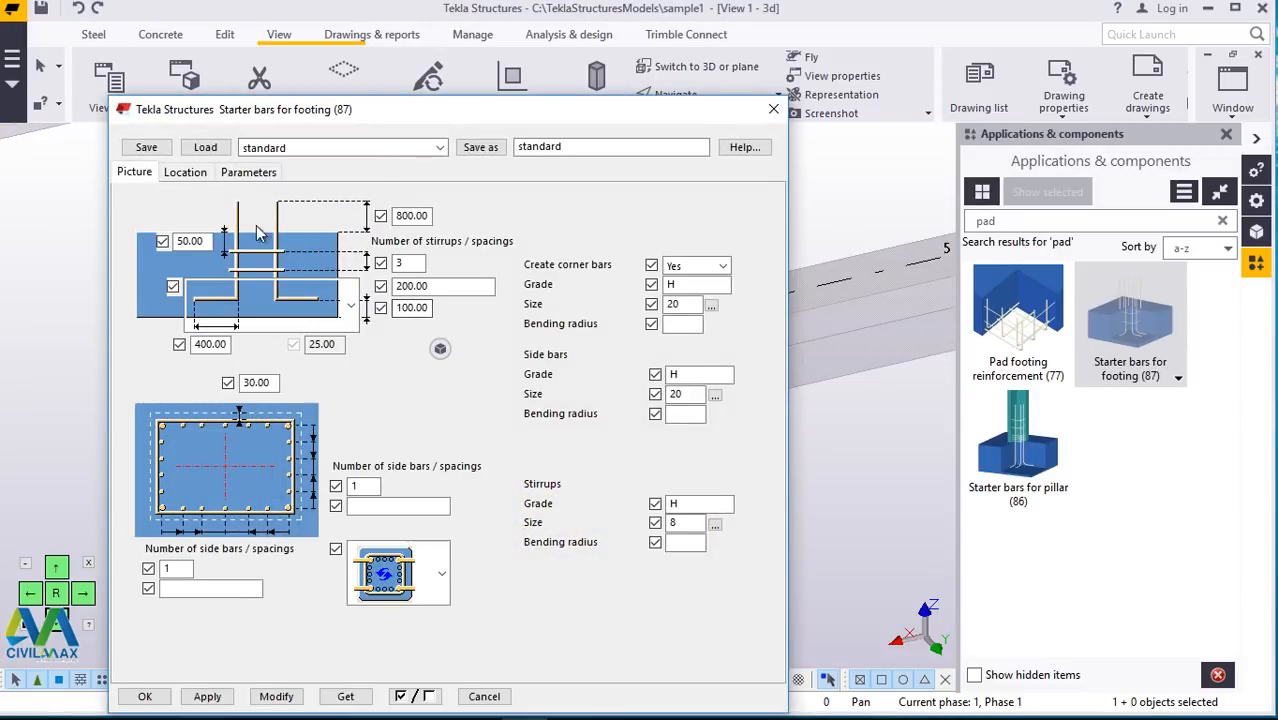
pyautogui.click(200, 174)
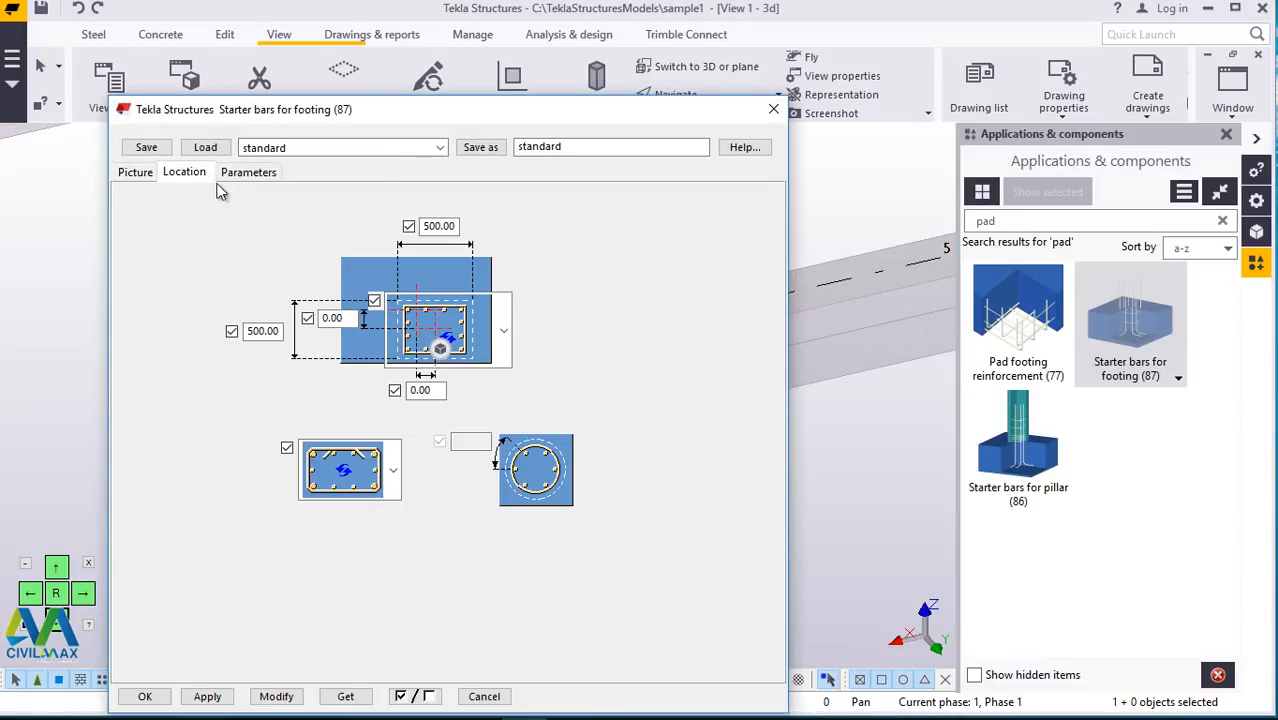
pyautogui.click(277, 336)
pyautogui.click(263, 175)
pyautogui.click(296, 251)
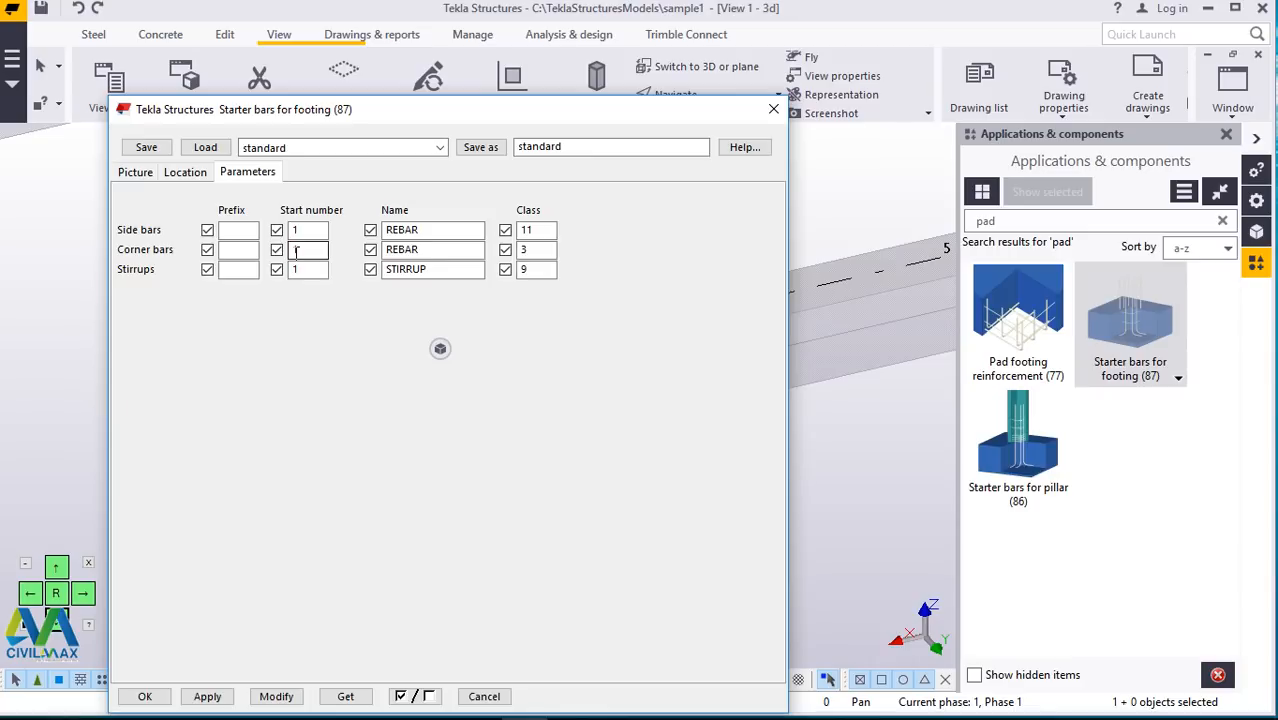
pyautogui.click(773, 109)
pyautogui.scroll(-2, 570, 426)
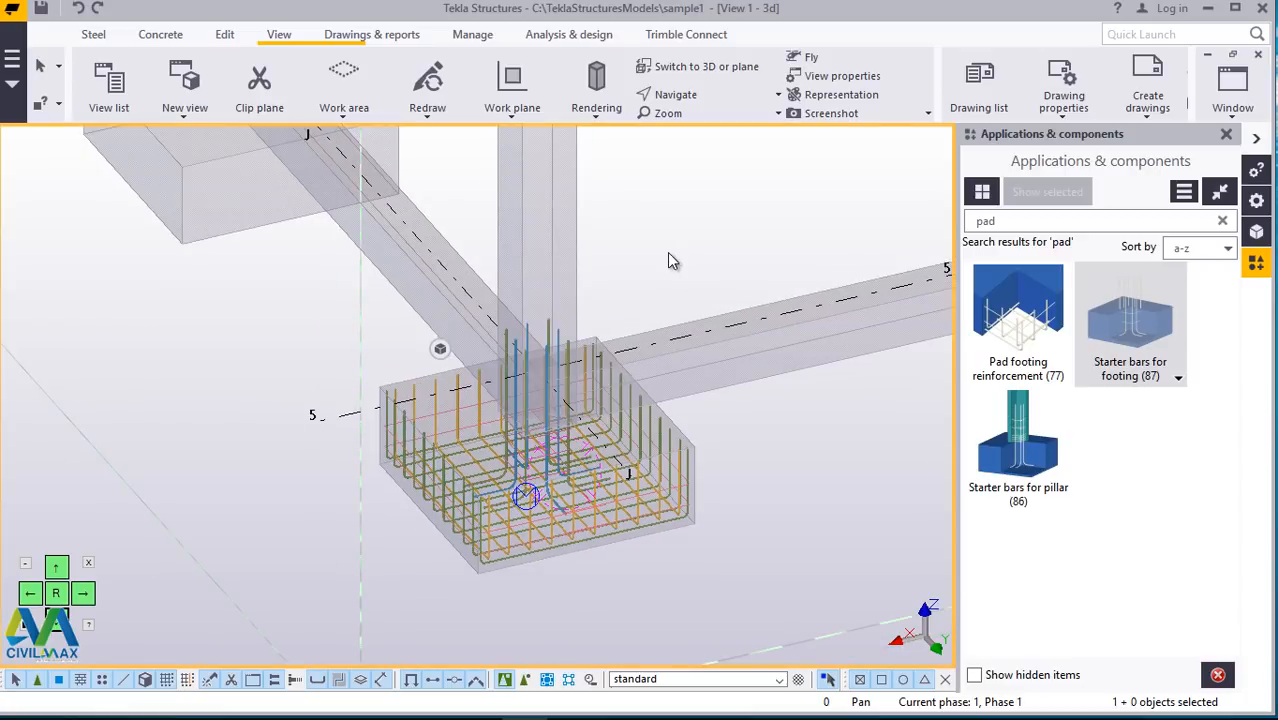
pyautogui.scroll(4, 596, 324)
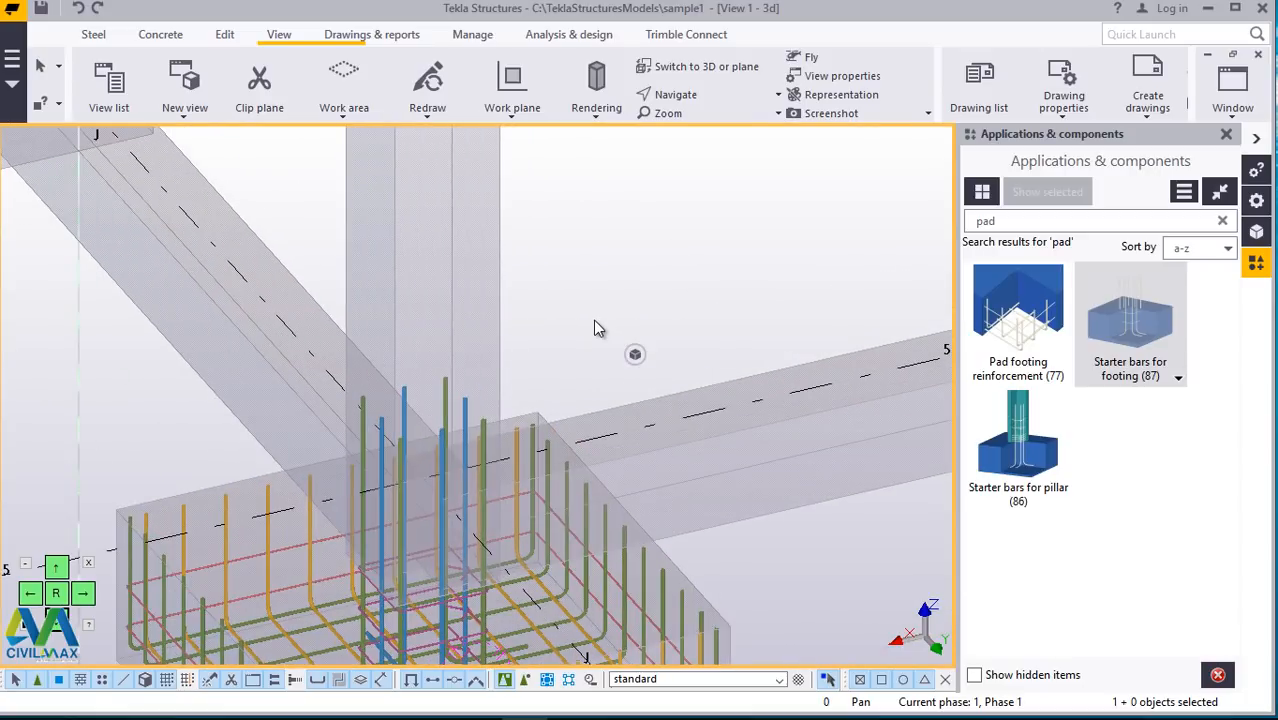
pyautogui.scroll(-3, 476, 325)
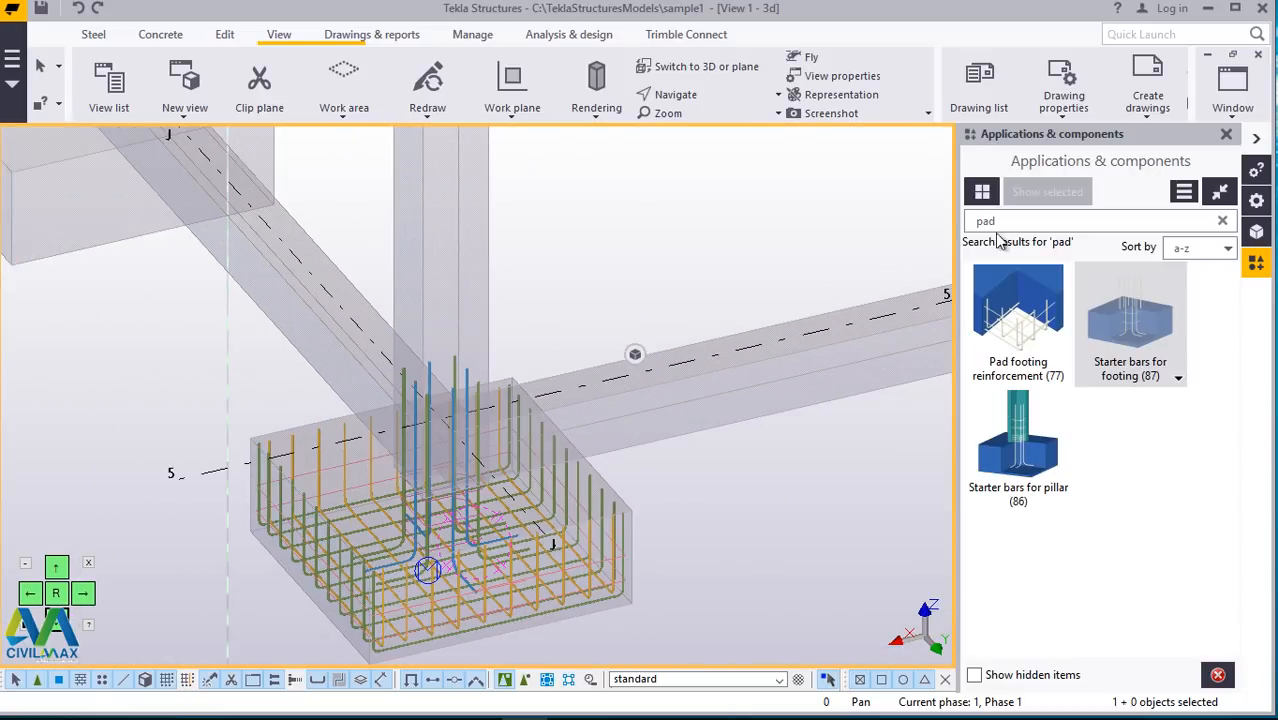
# Step: Search the component catalog for "column"
pyautogui.click(1002, 222)
pyautogui.press('BackSpace')
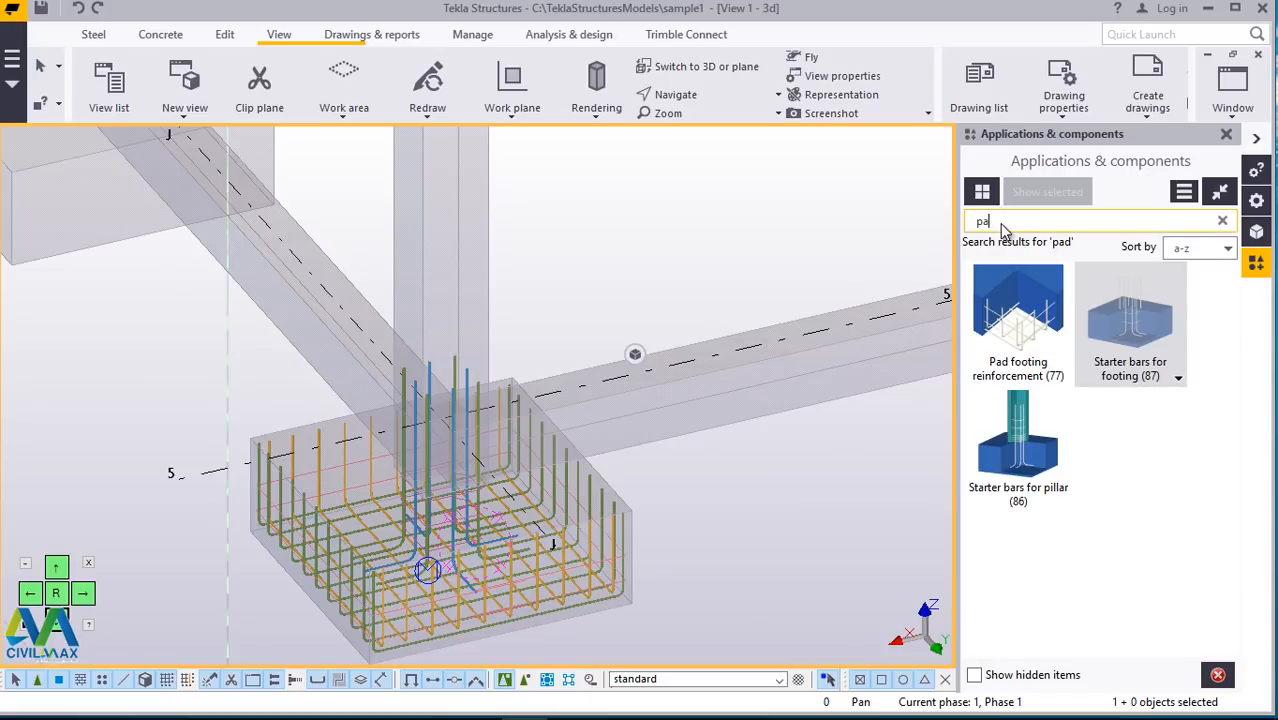
pyautogui.press('BackSpace')
pyautogui.press('BackSpace')
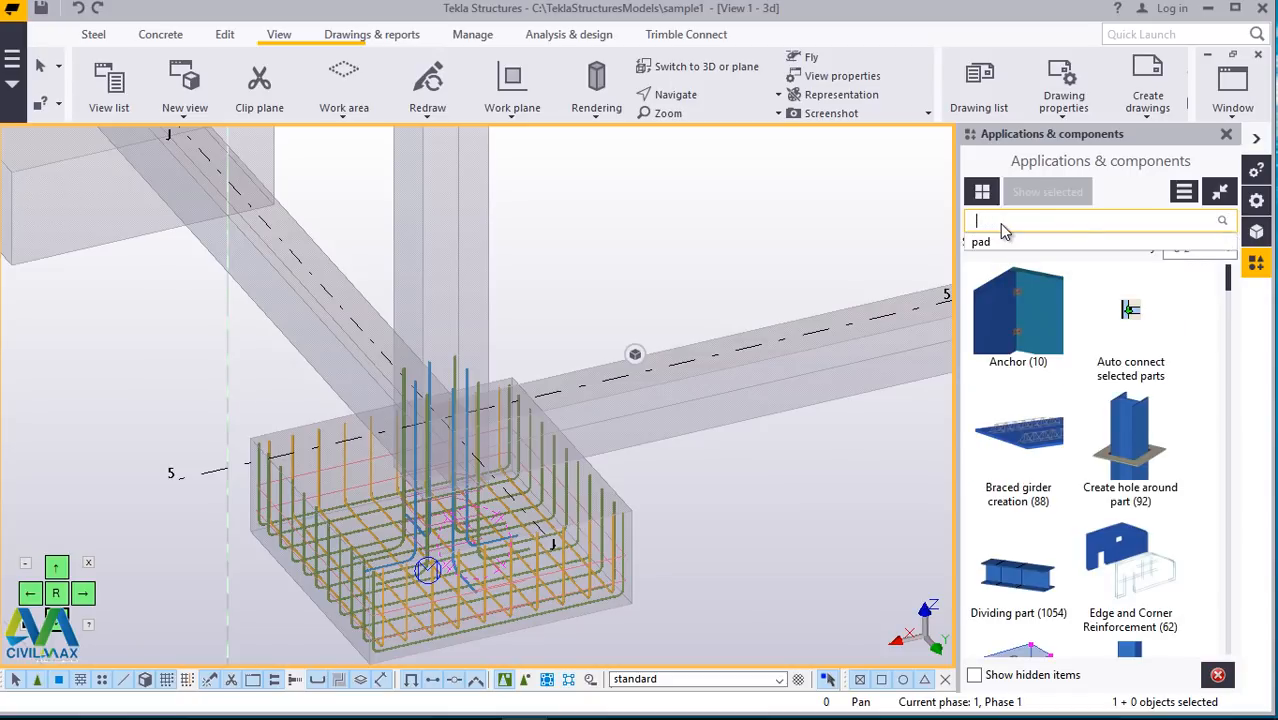
pyautogui.write('column')
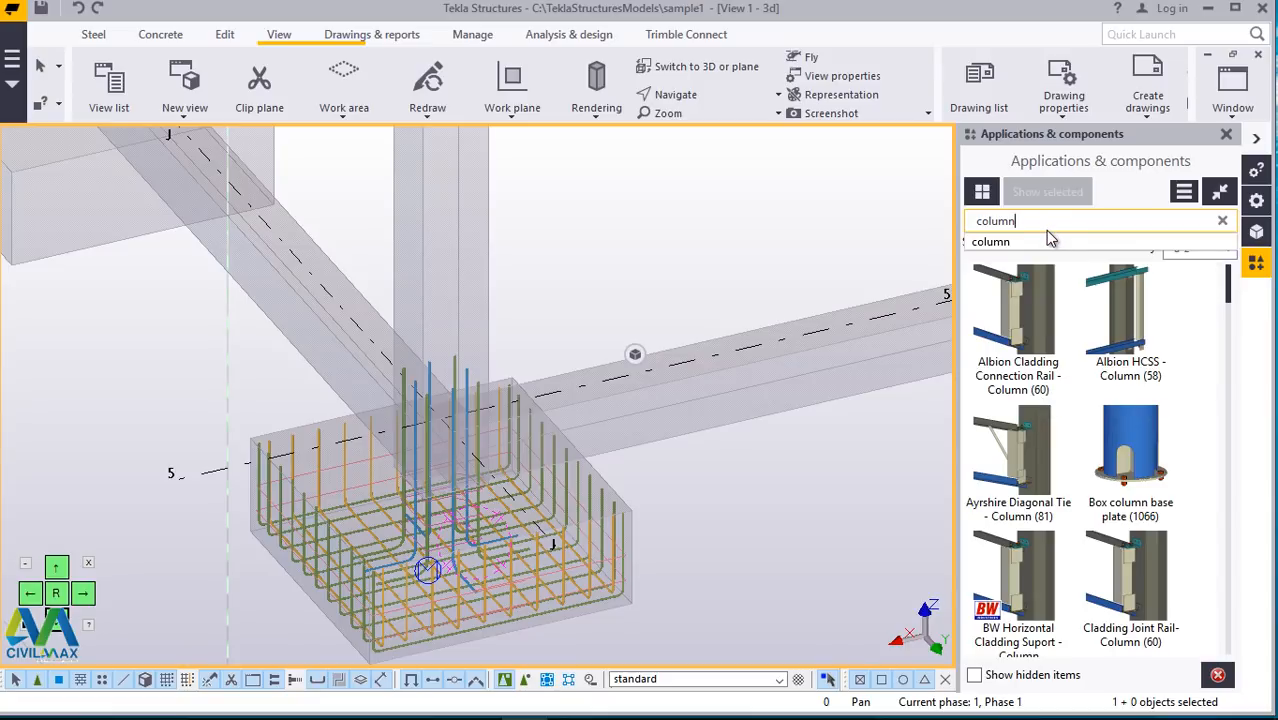
# Step: Replace the component catalog search term with "57"
pyautogui.press('BackSpace')
pyautogui.press('BackSpace')
pyautogui.press('BackSpace')
pyautogui.press('BackSpace')
pyautogui.press('BackSpace')
pyautogui.press('BackSpace')
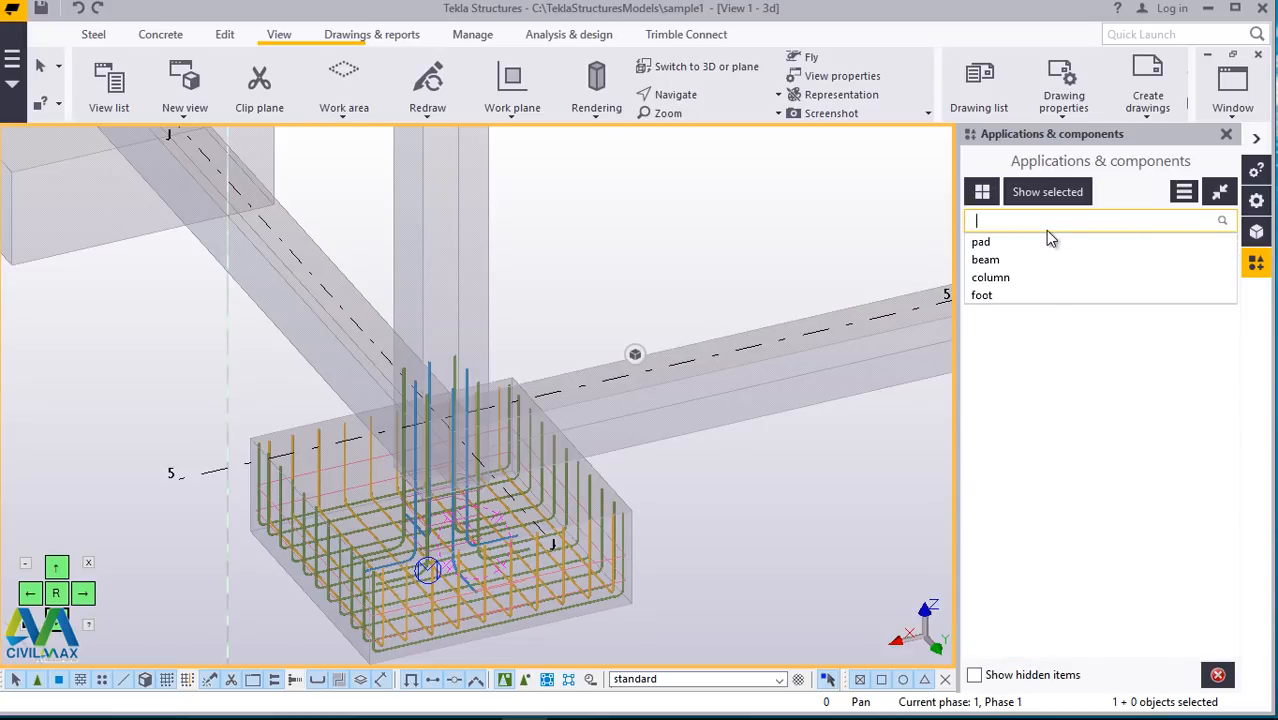
pyautogui.write('57')
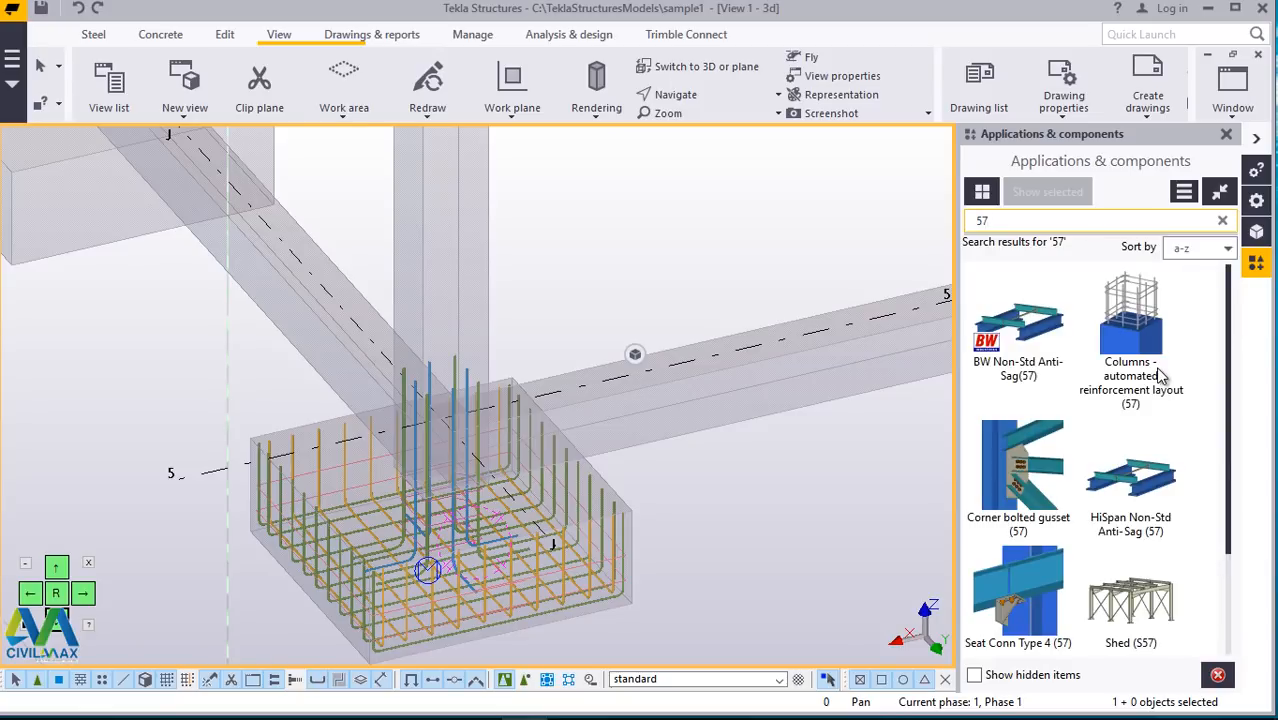
# Step: Apply the Columns - automated reinforcement layout (57) component to the column above the footing
pyautogui.click(1149, 332)
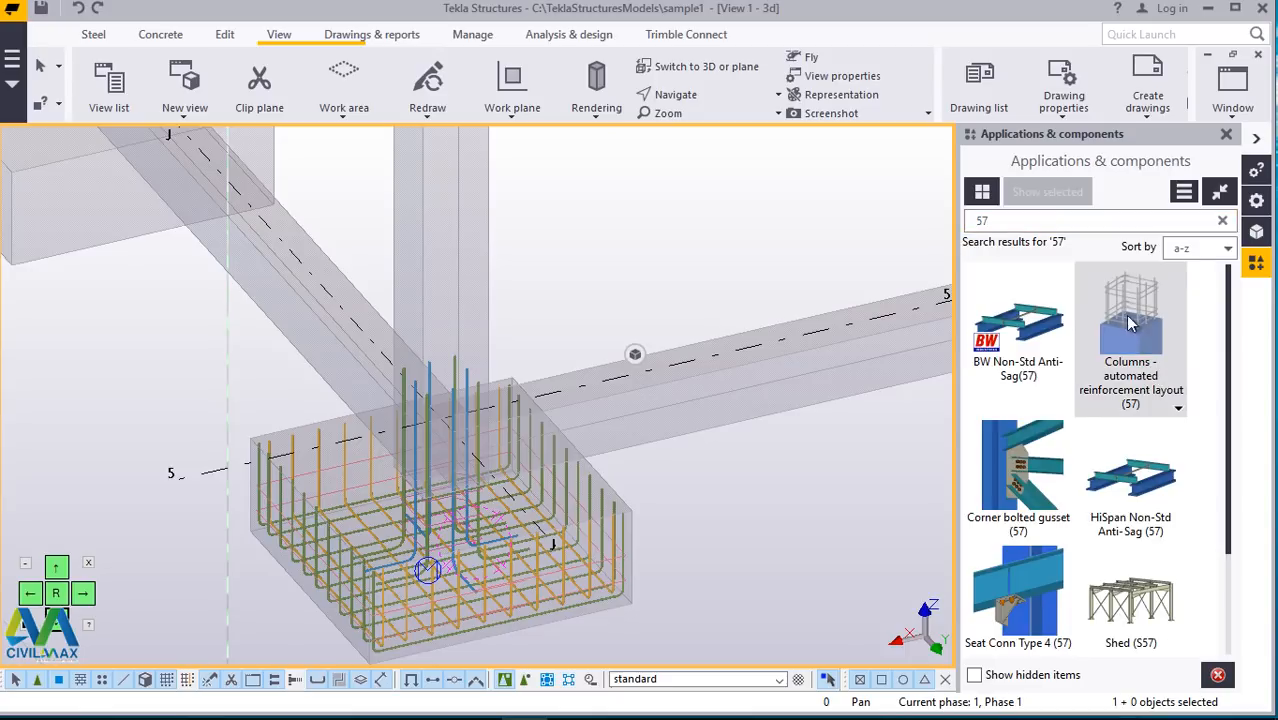
pyautogui.click(491, 218)
pyautogui.rightClick(673, 208)
pyautogui.click(673, 211)
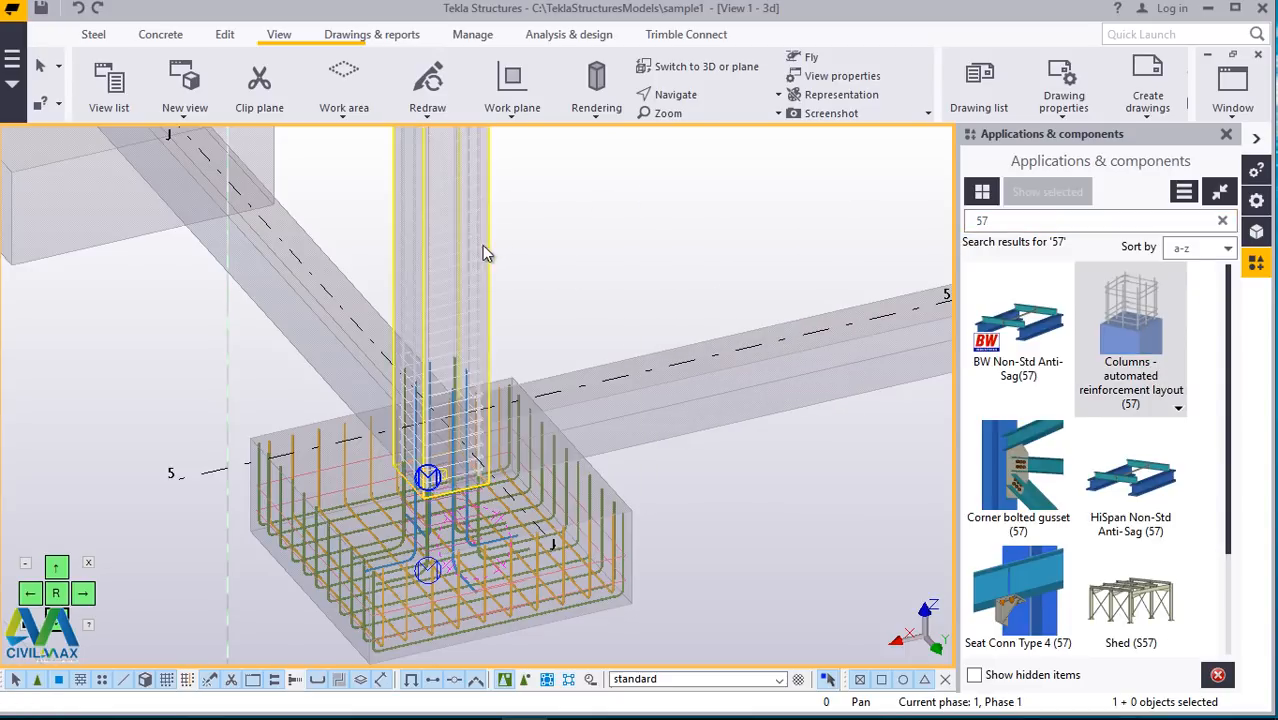
# Step: Examine the column's reinforcement up close and review the longitudinal rebar arrangements in its component properties
pyautogui.scroll(6, 447, 248)
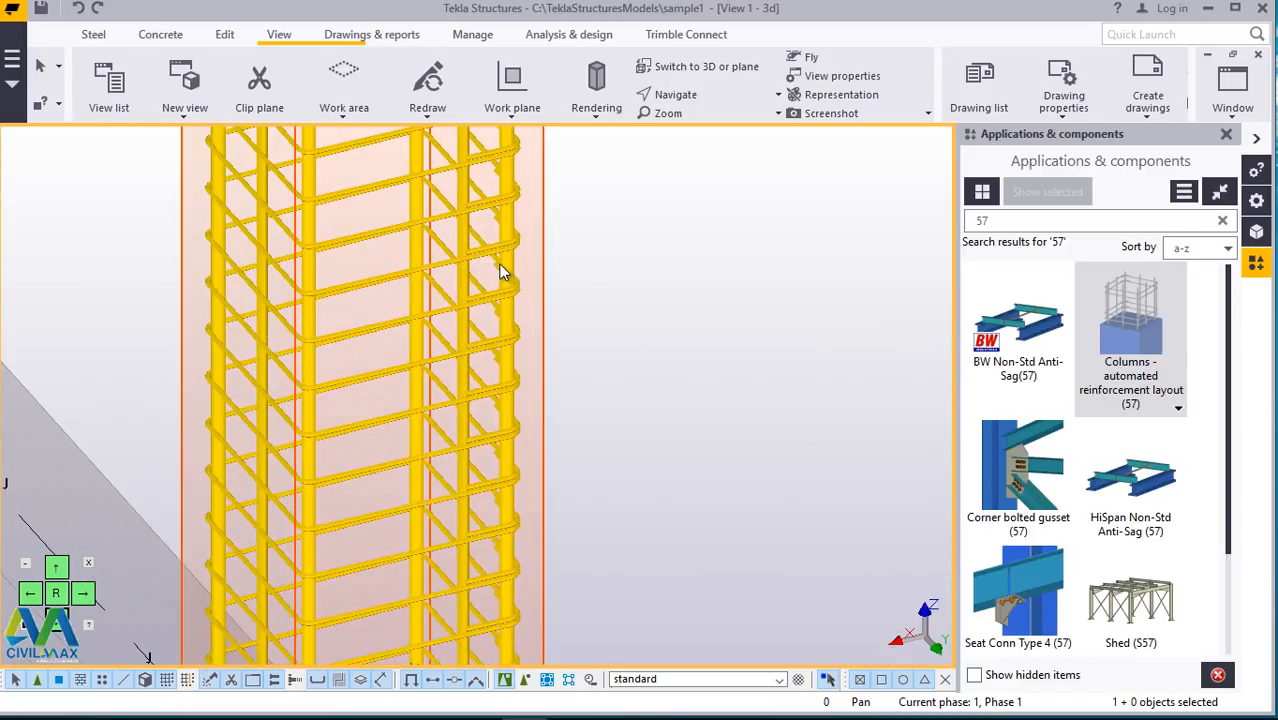
pyautogui.scroll(4, 508, 268)
pyautogui.scroll(-5, 564, 311)
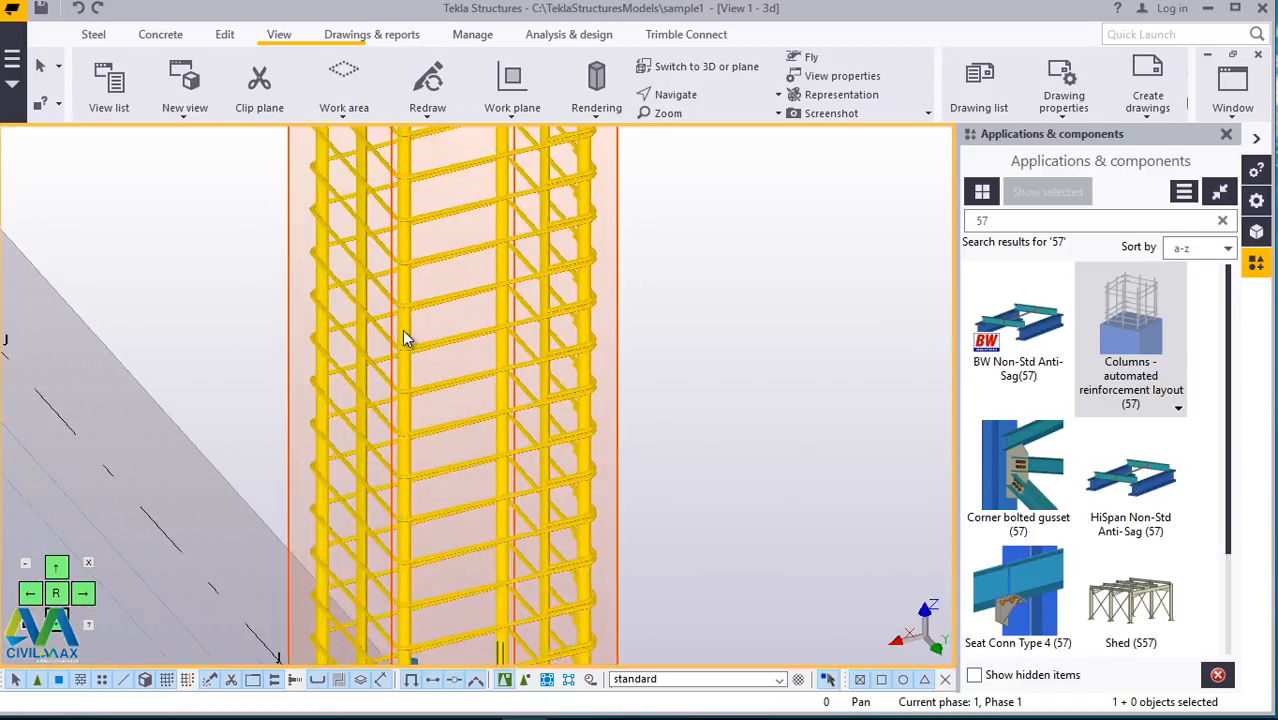
pyautogui.scroll(2, 404, 332)
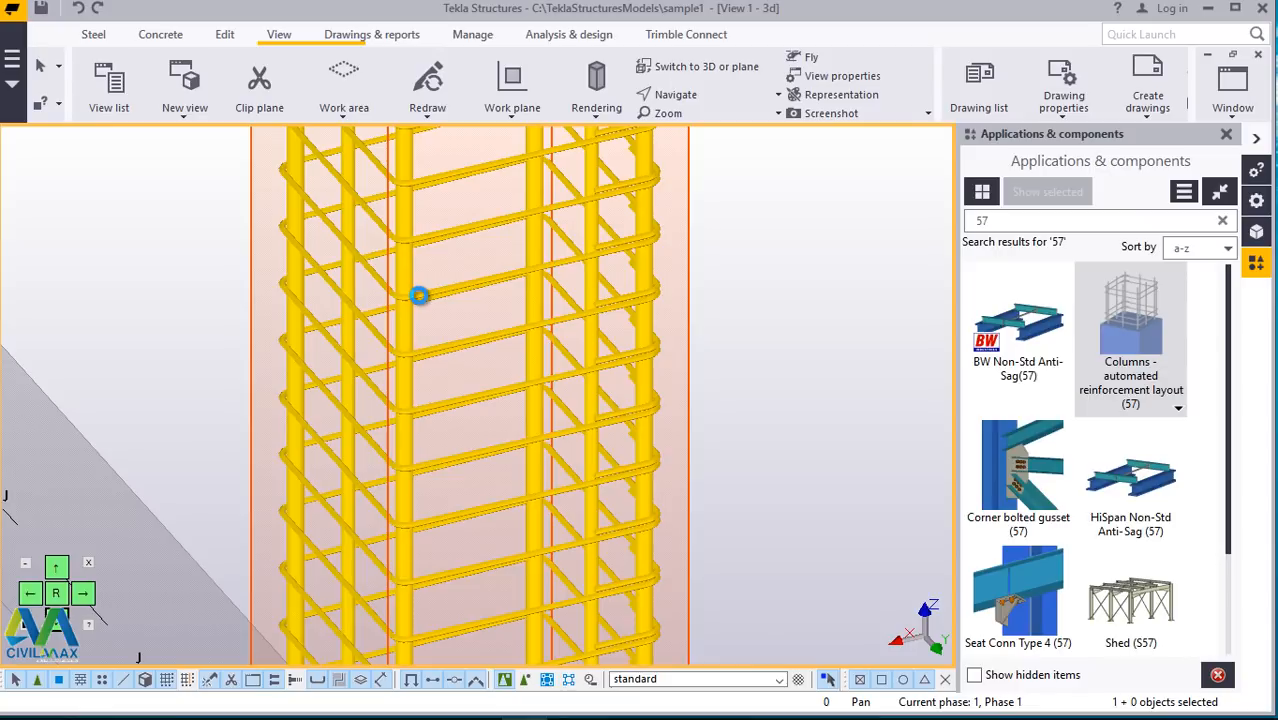
pyautogui.doubleClick(419, 295)
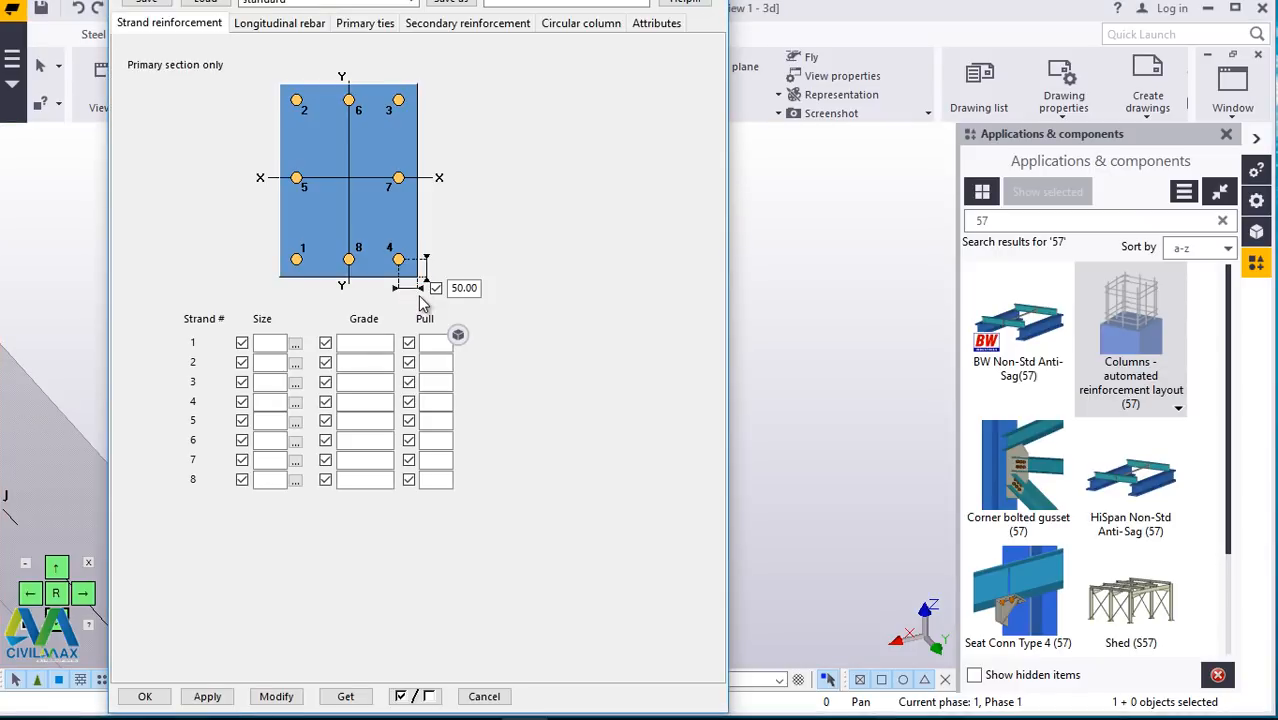
pyautogui.click(280, 28)
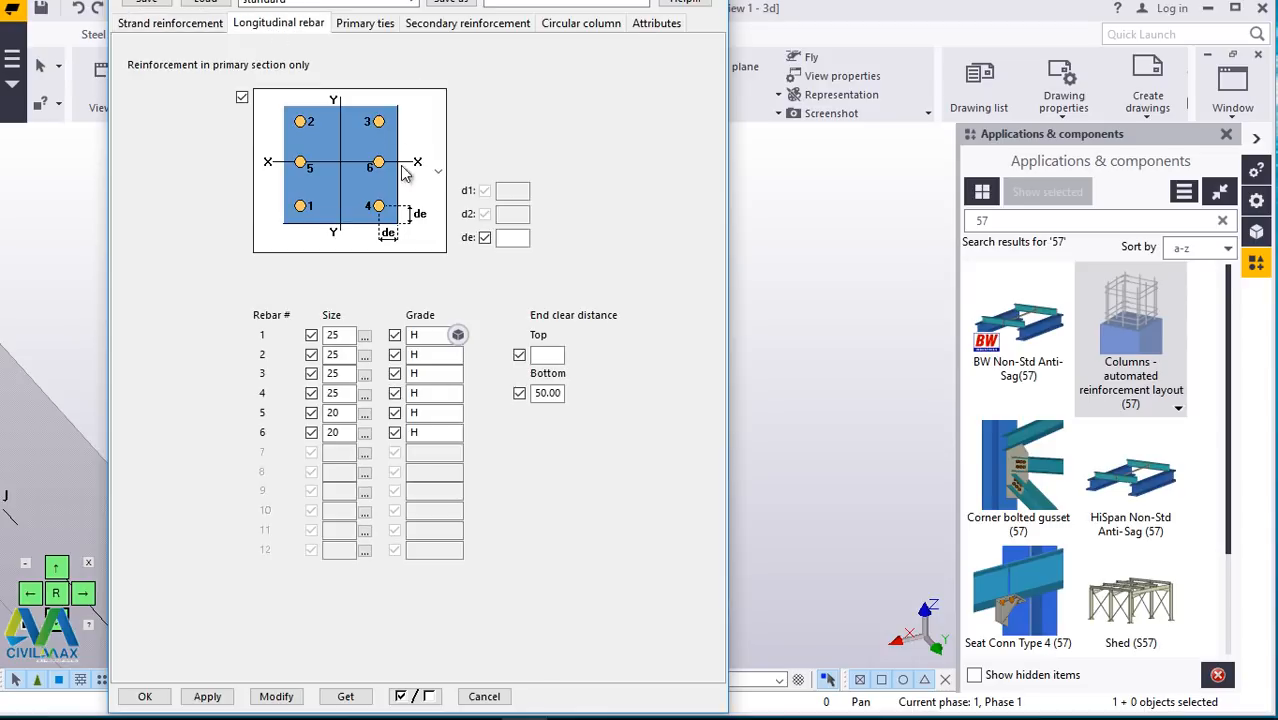
pyautogui.click(439, 174)
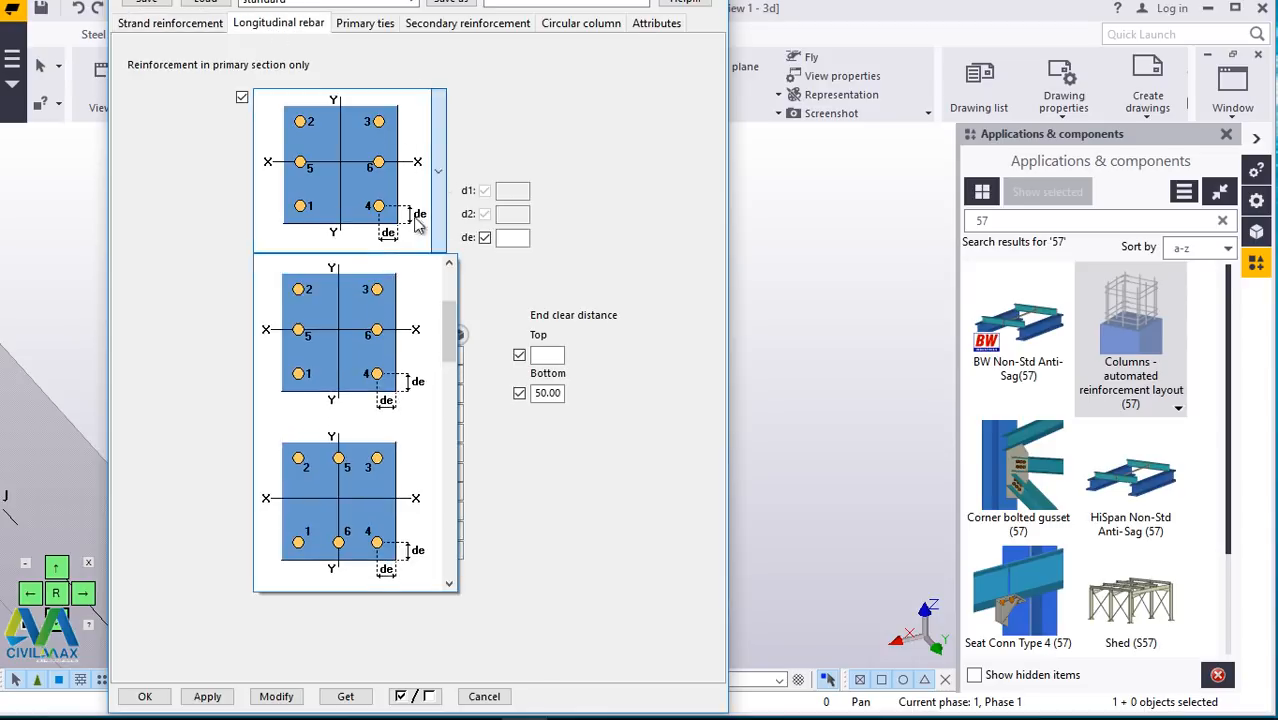
pyautogui.click(365, 32)
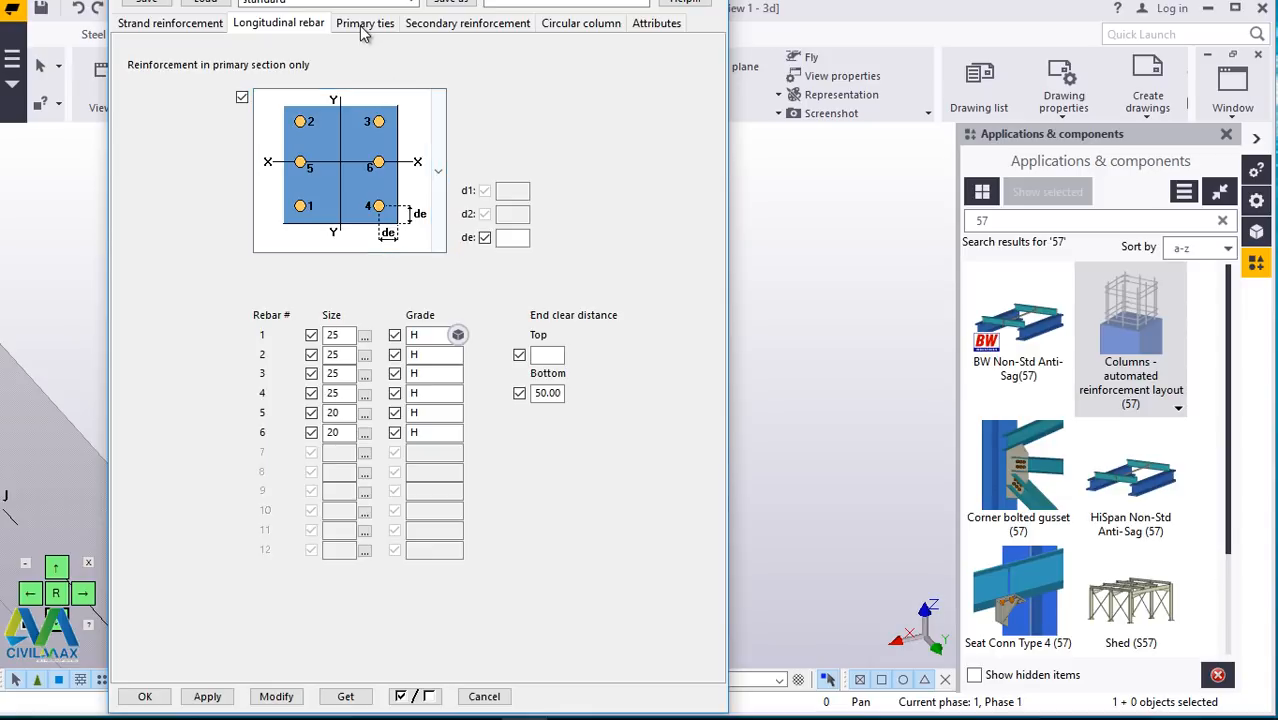
# Step: Choose the perimeter tie with a diamond inner tie as the primary tie configuration and apply it to the column reinforcement
pyautogui.click(365, 25)
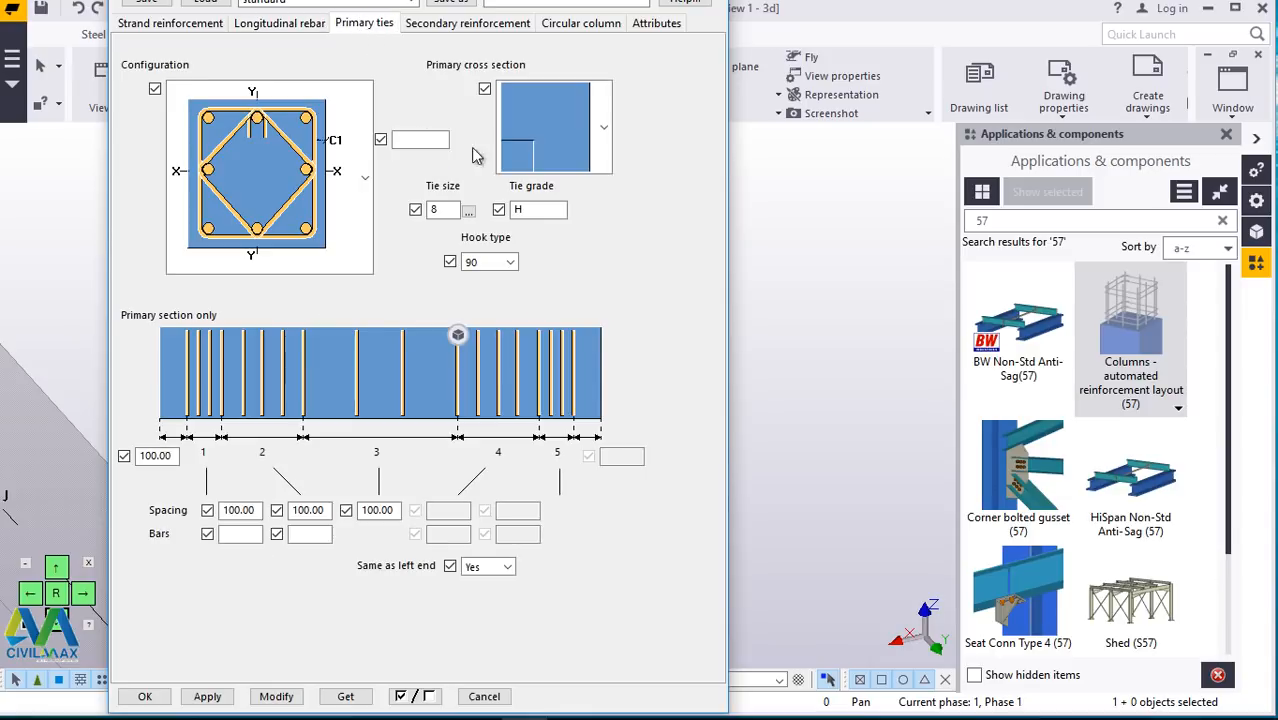
pyautogui.click(366, 185)
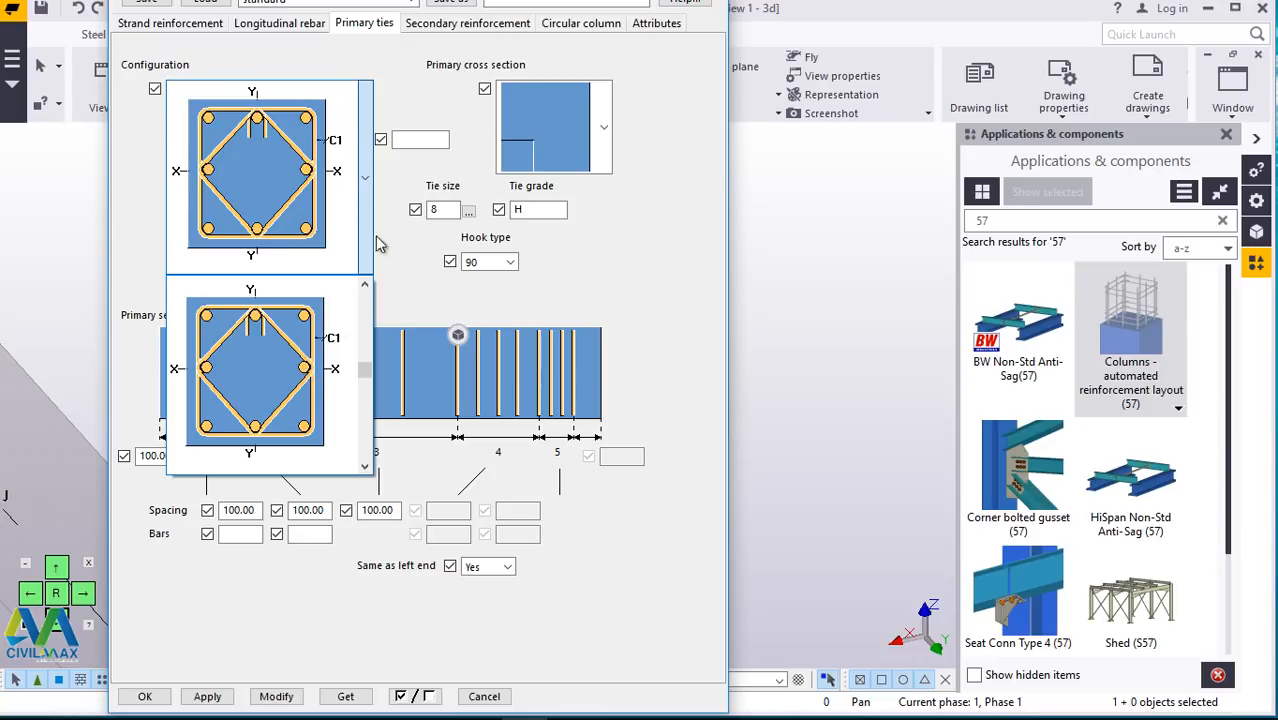
pyautogui.moveTo(366, 378)
pyautogui.mouseDown()
pyautogui.moveTo(370, 450)
pyautogui.moveTo(363, 366)
pyautogui.mouseUp()
pyautogui.click(279, 364)
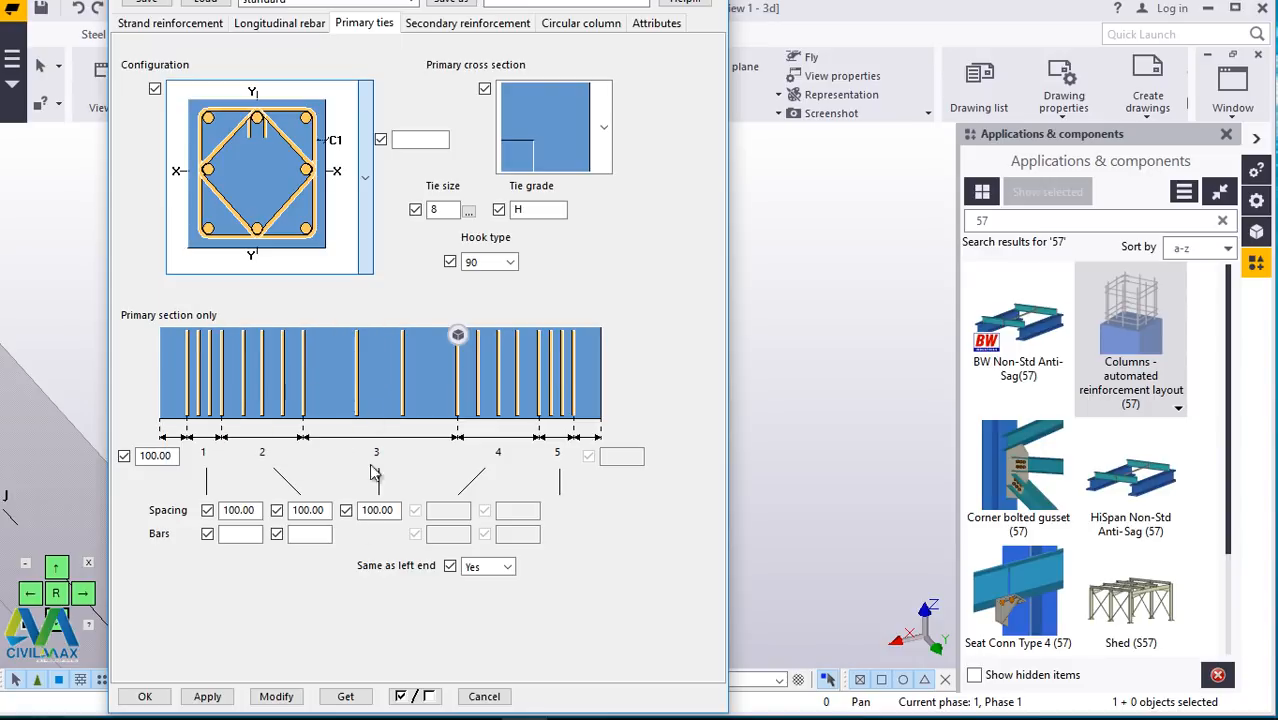
pyautogui.click(276, 696)
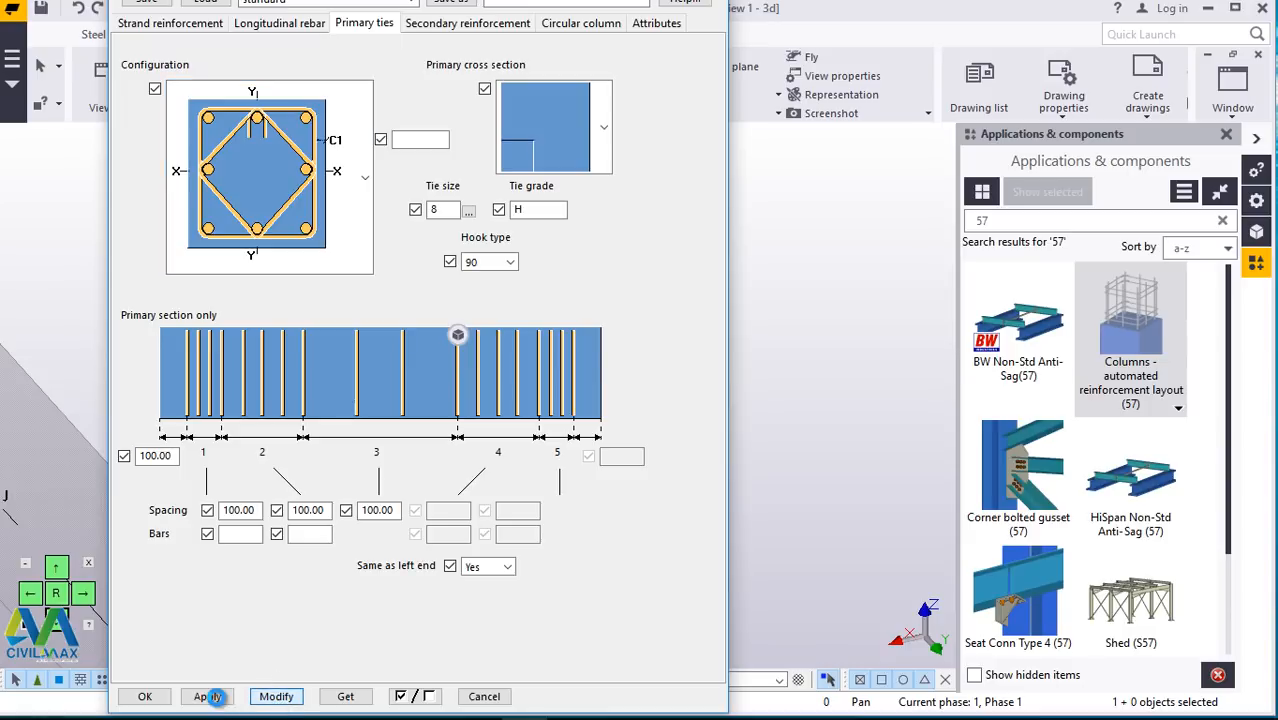
pyautogui.click(163, 698)
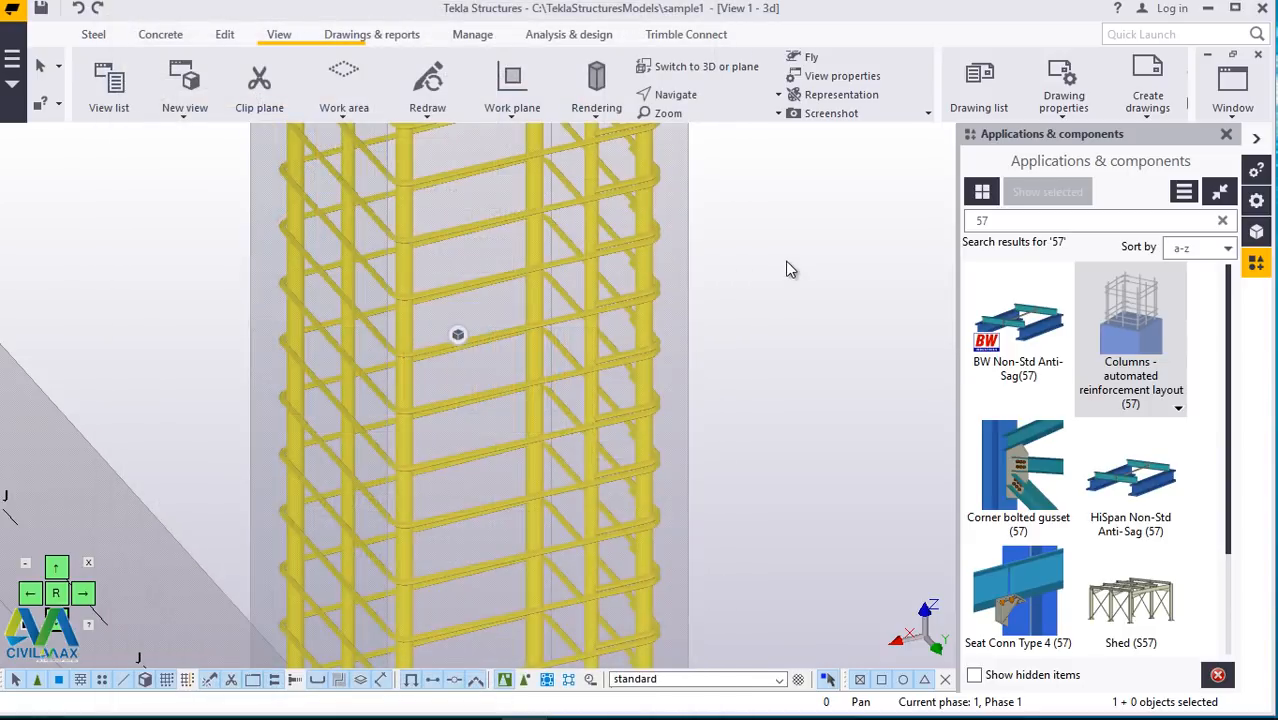
pyautogui.click(790, 270)
pyautogui.scroll(-6, 325, 364)
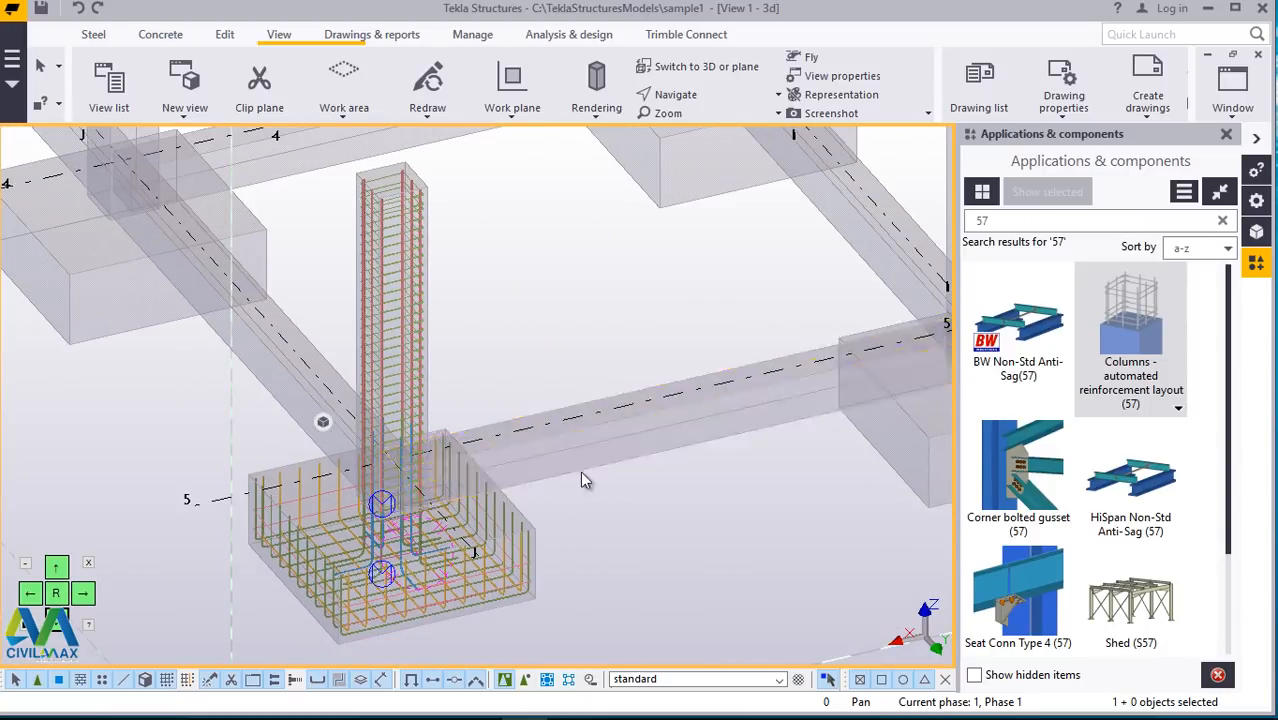
# Step: Search the component catalog for "beam" and browse the results for a beam reinforcement component
pyautogui.scroll(3, 556, 468)
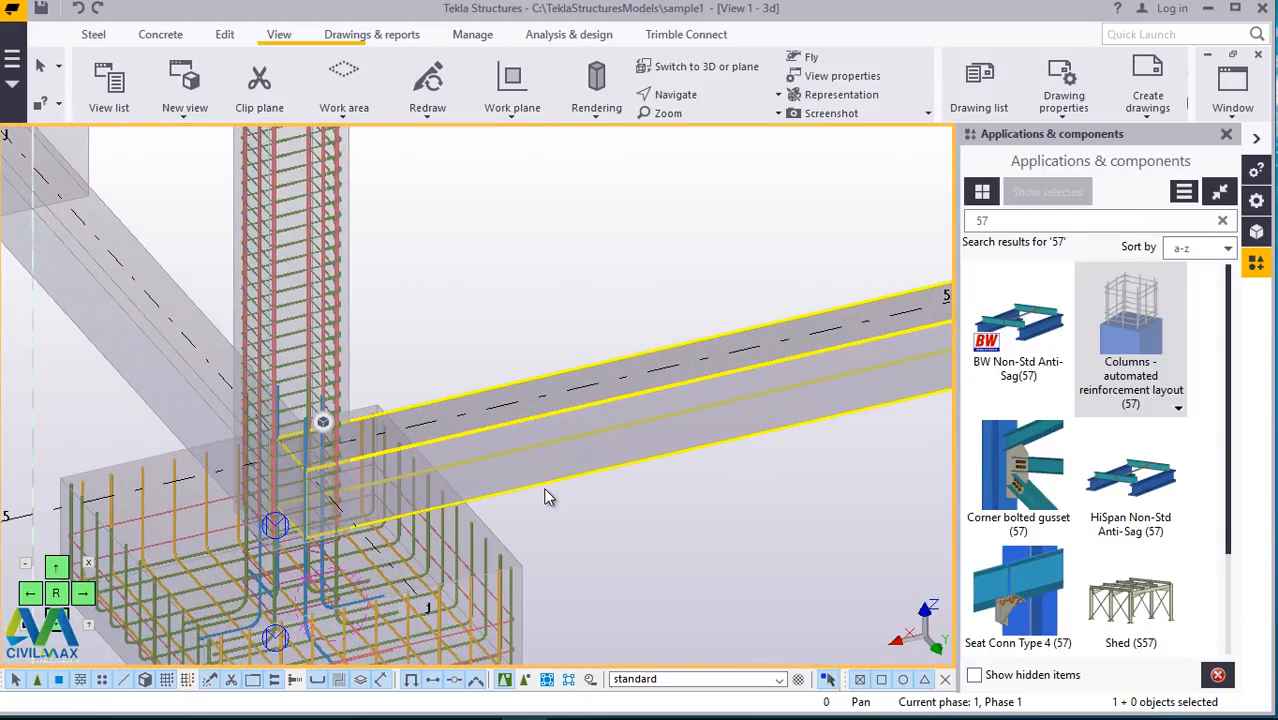
pyautogui.scroll(-1, 555, 472)
pyautogui.scroll(-4, 424, 494)
pyautogui.scroll(2, 606, 452)
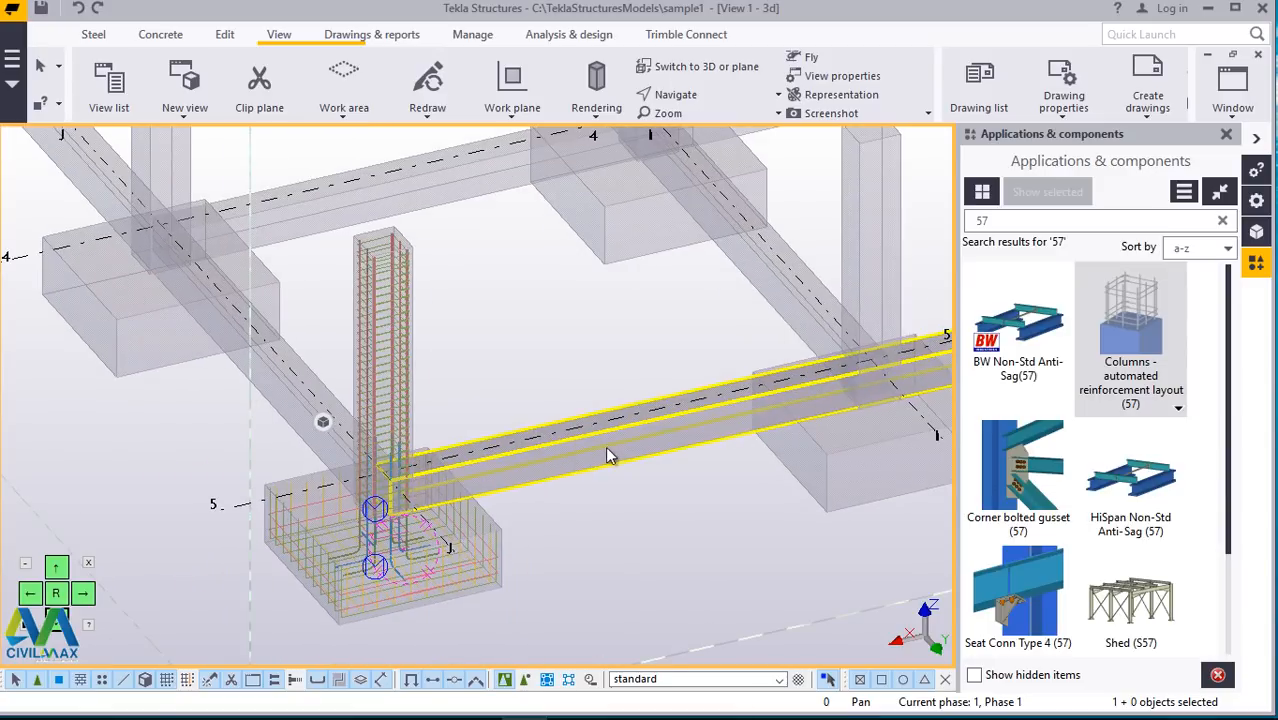
pyautogui.doubleClick(977, 222)
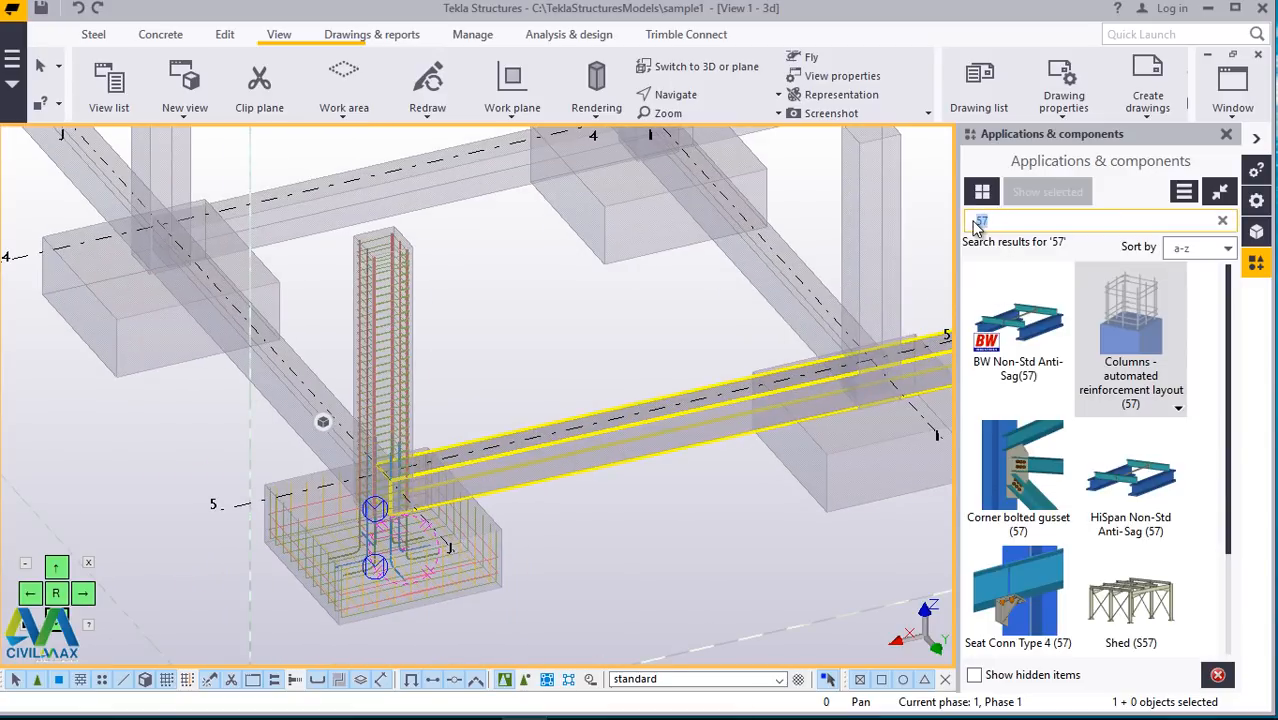
pyautogui.write('beam')
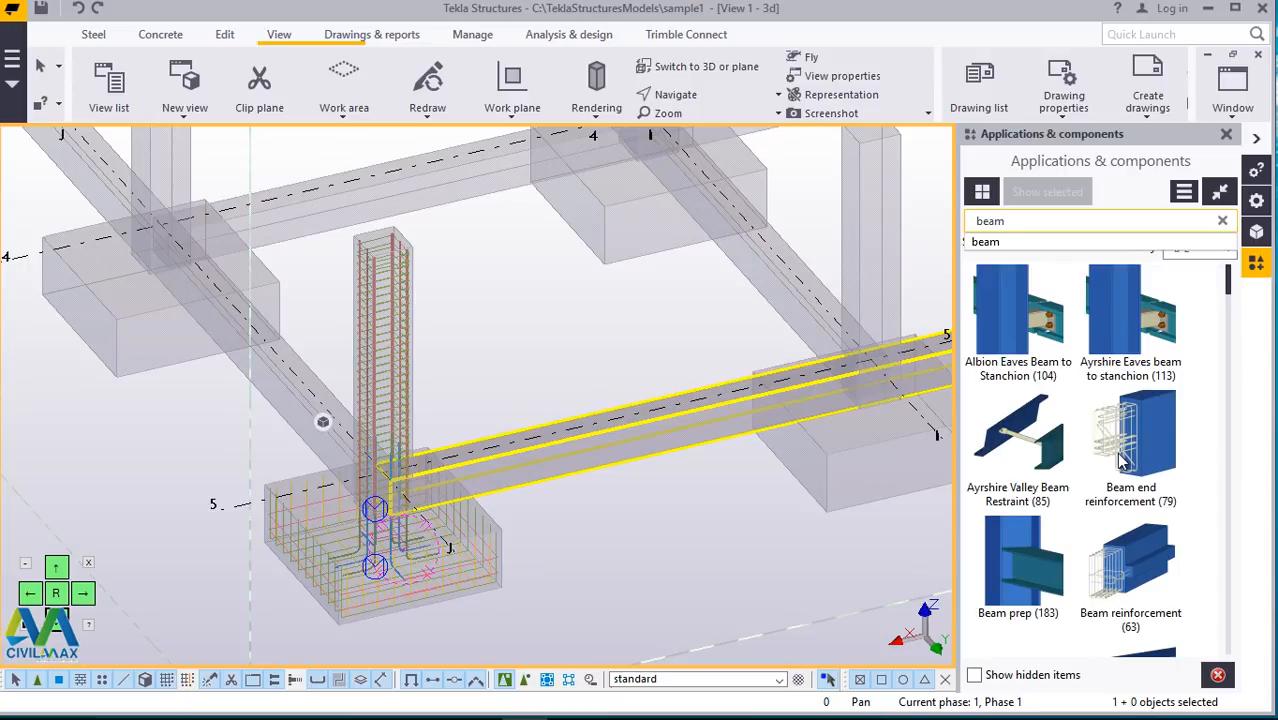
pyautogui.scroll(-2, 1130, 480)
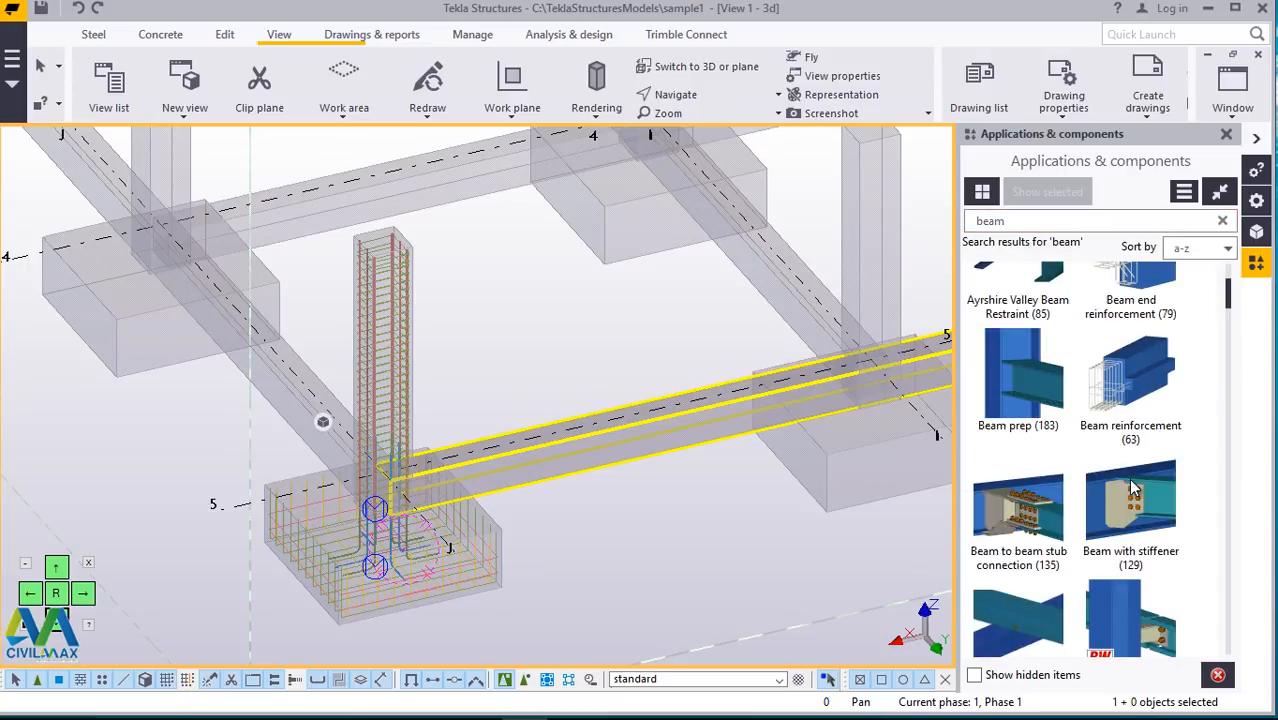
pyautogui.scroll(-1, 1133, 488)
pyautogui.scroll(-7, 1133, 488)
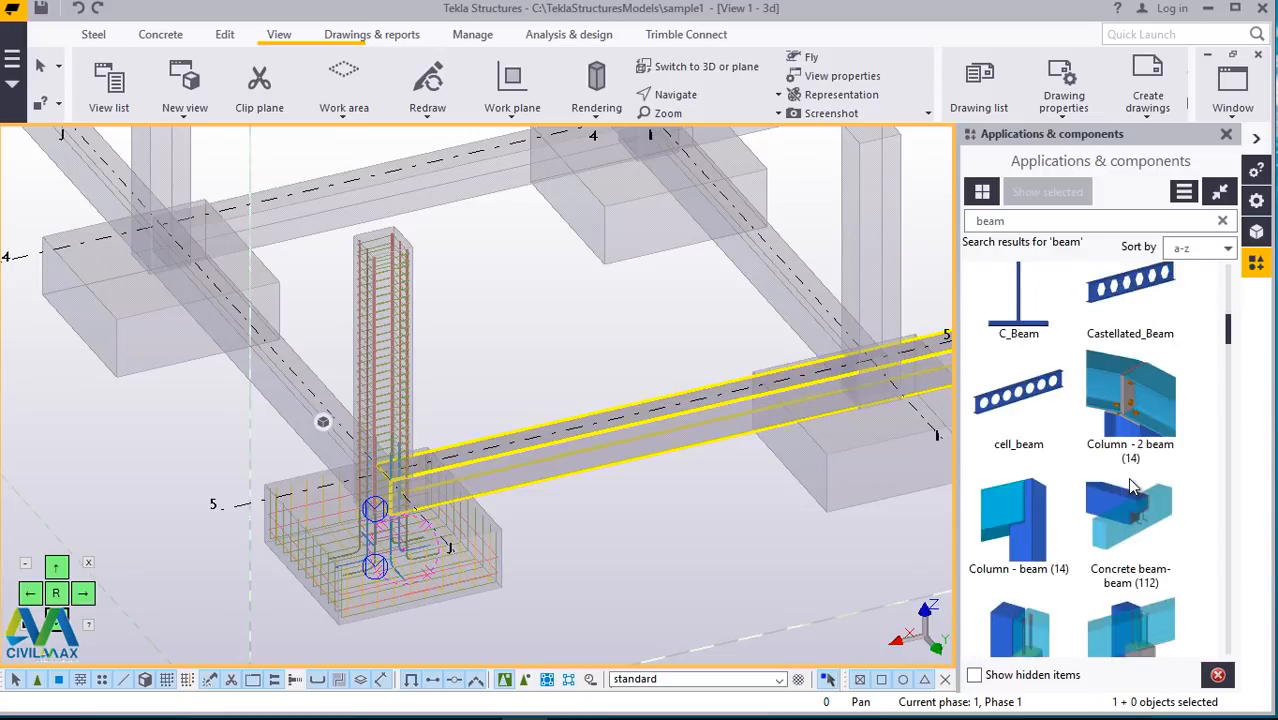
pyautogui.scroll(-3, 1132, 488)
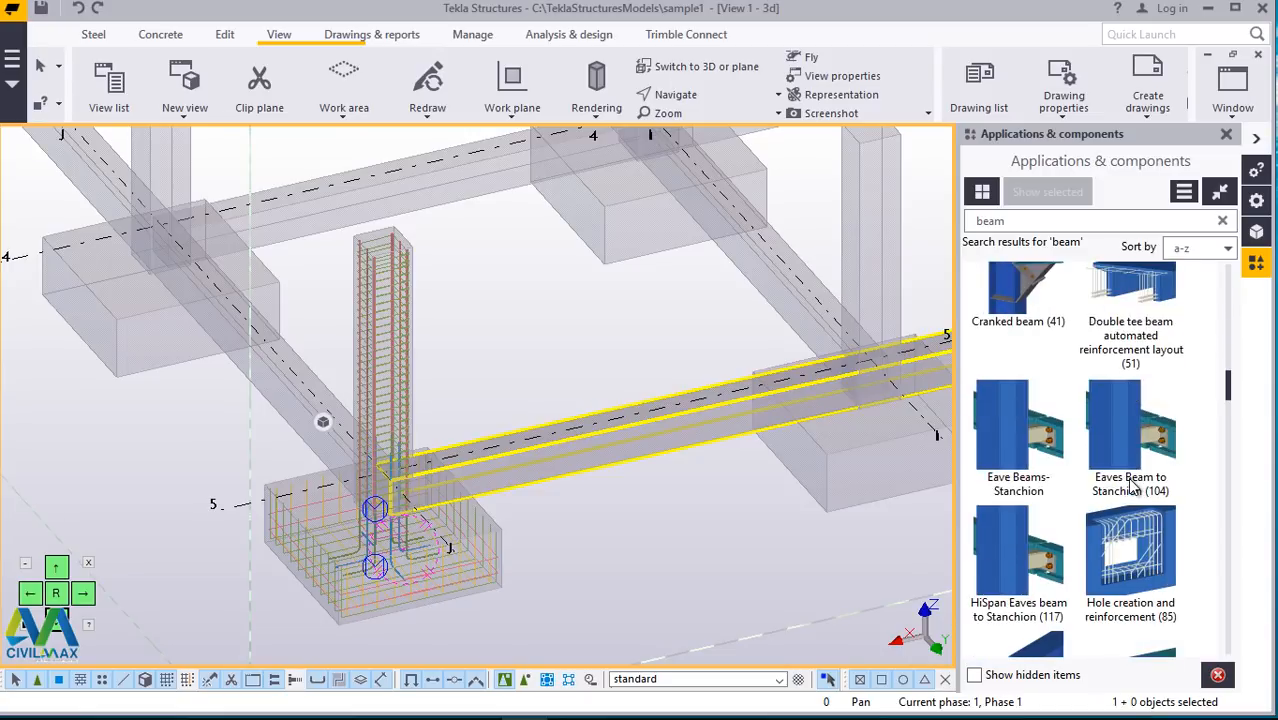
pyautogui.scroll(-2, 1133, 488)
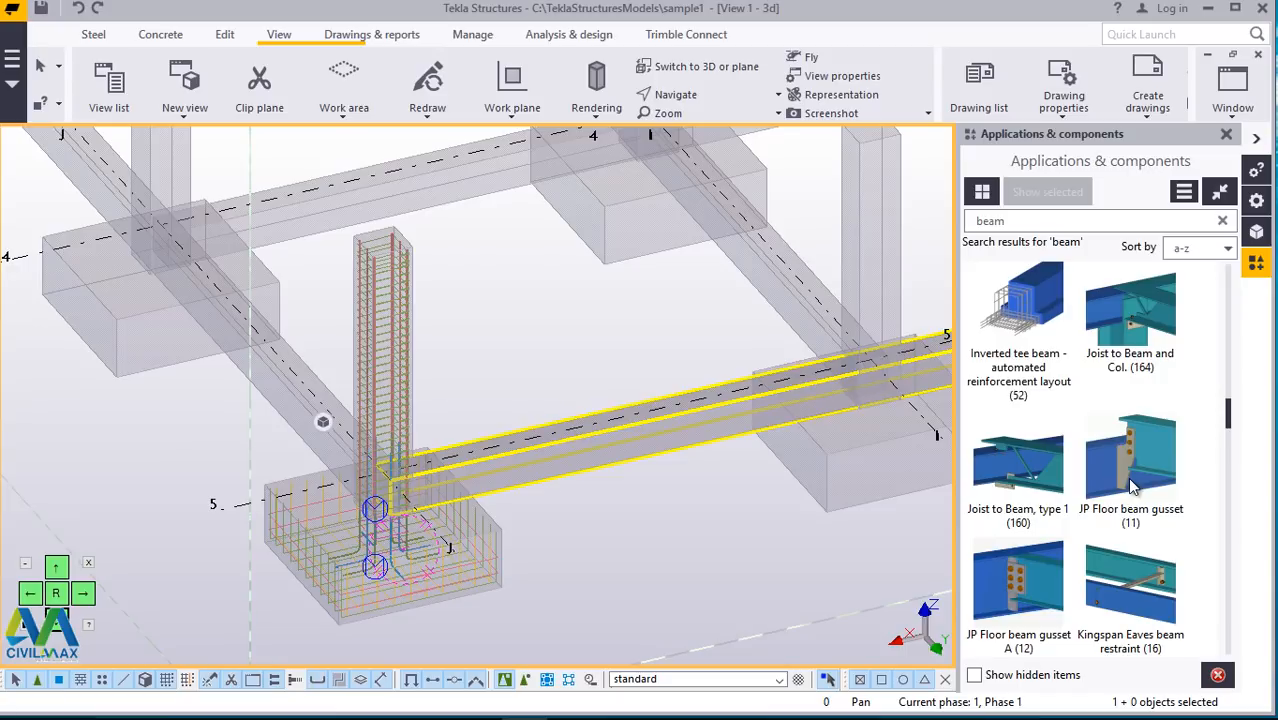
pyautogui.scroll(-3, 1133, 488)
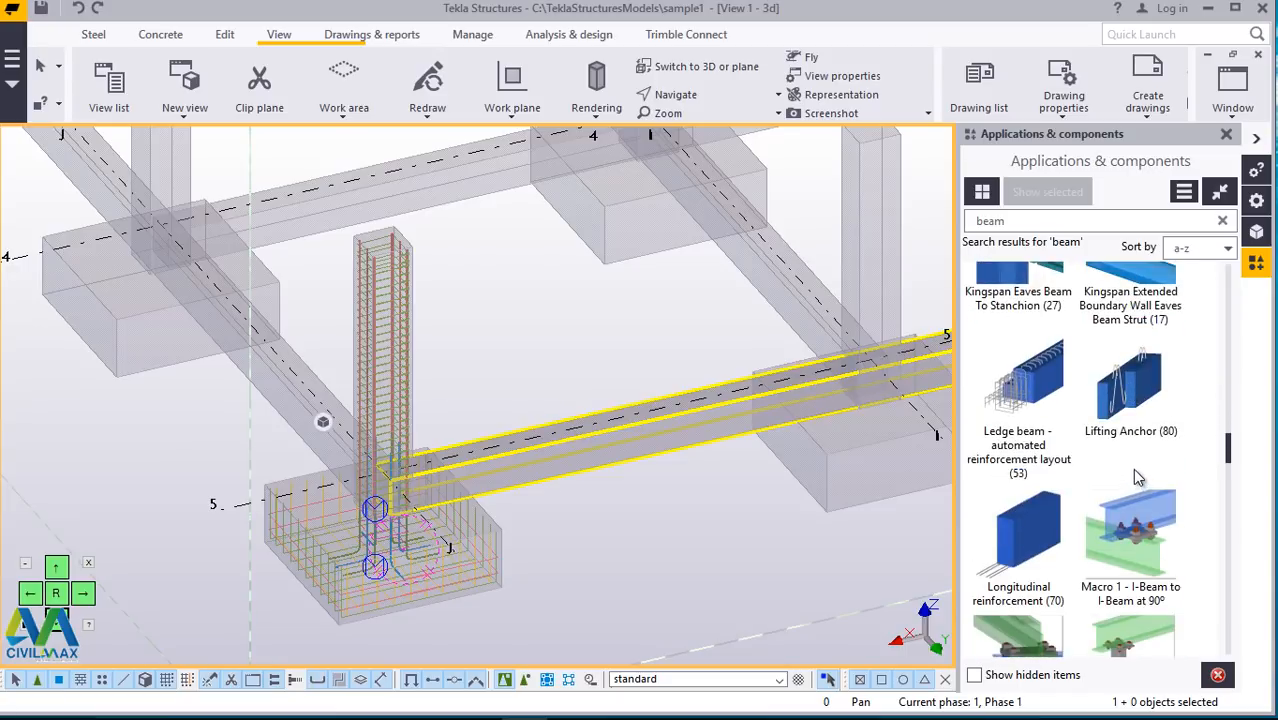
pyautogui.scroll(-3, 1135, 470)
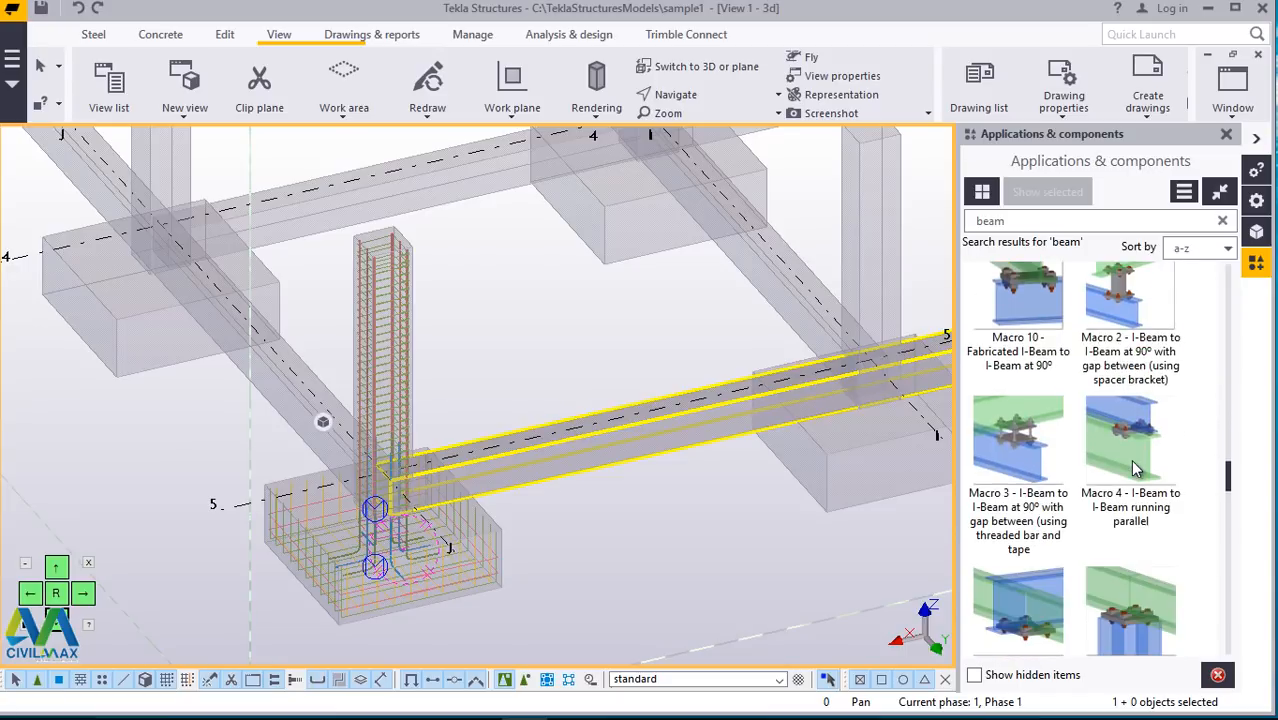
pyautogui.scroll(4, 1135, 470)
pyautogui.scroll(2, 1133, 470)
# Step: Replace the component catalog search term with "54"
pyautogui.click(1022, 221)
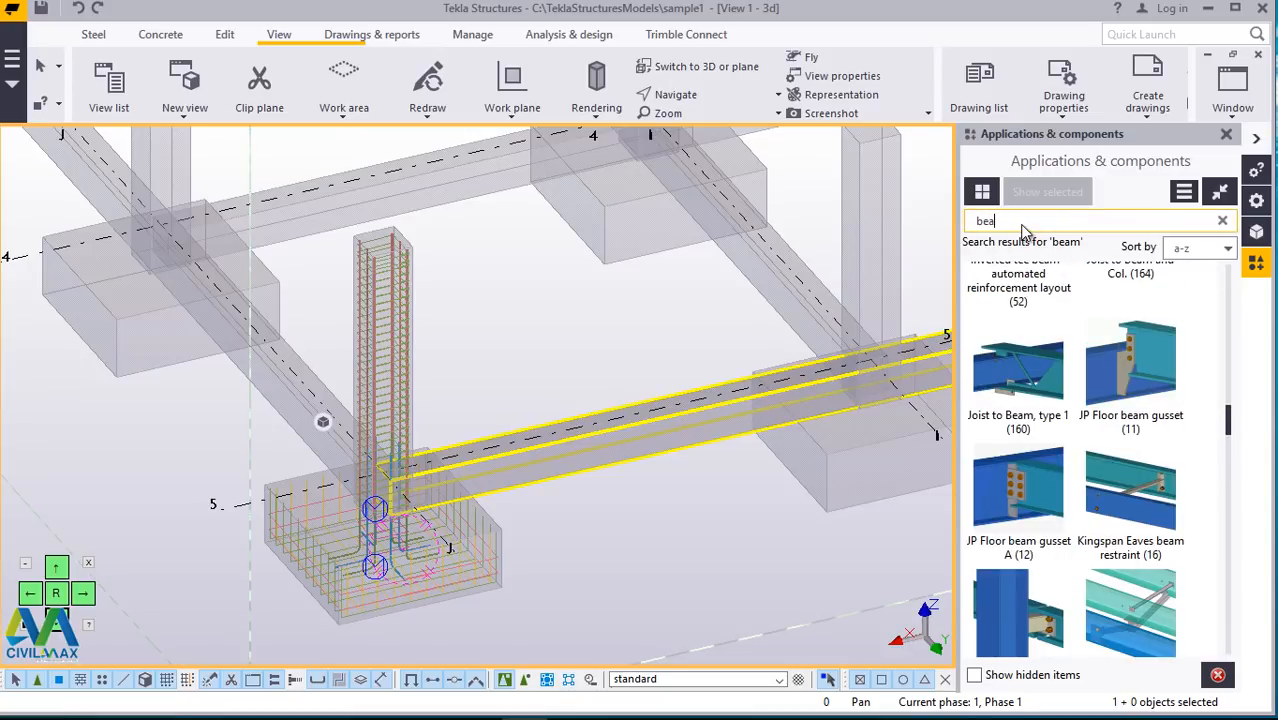
pyautogui.press('BackSpace')
pyautogui.press('BackSpace')
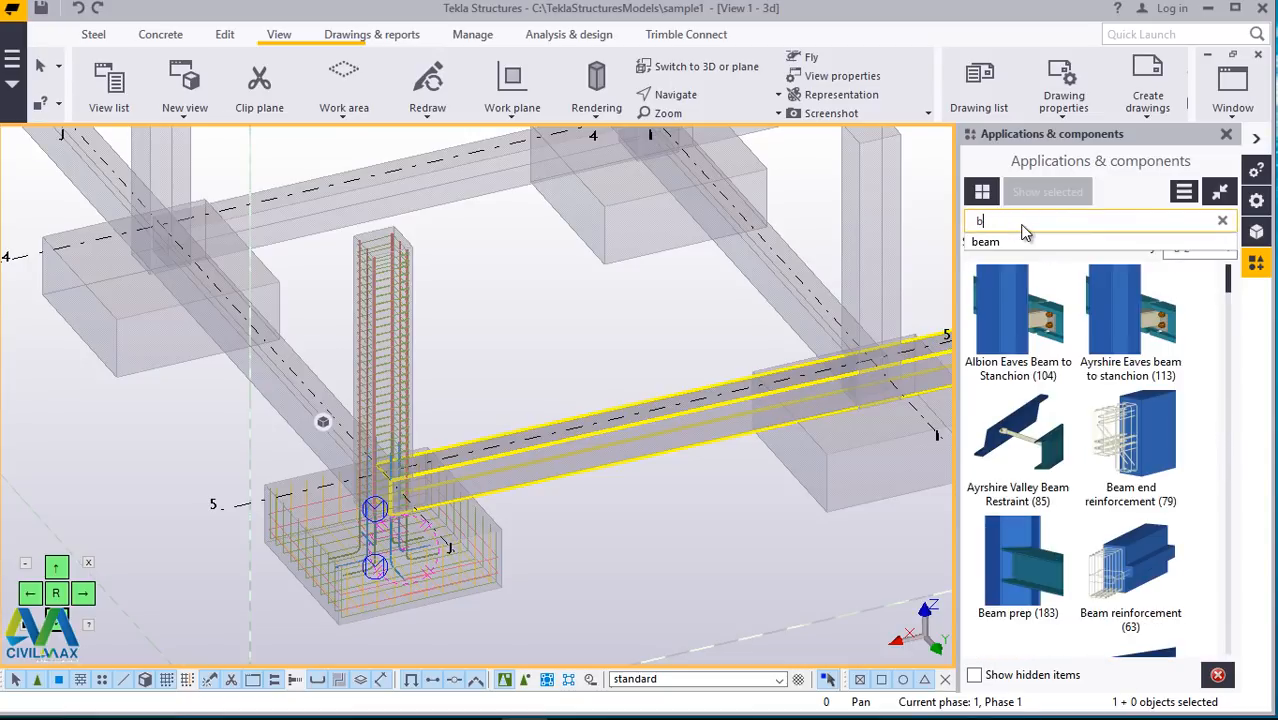
pyautogui.write('54')
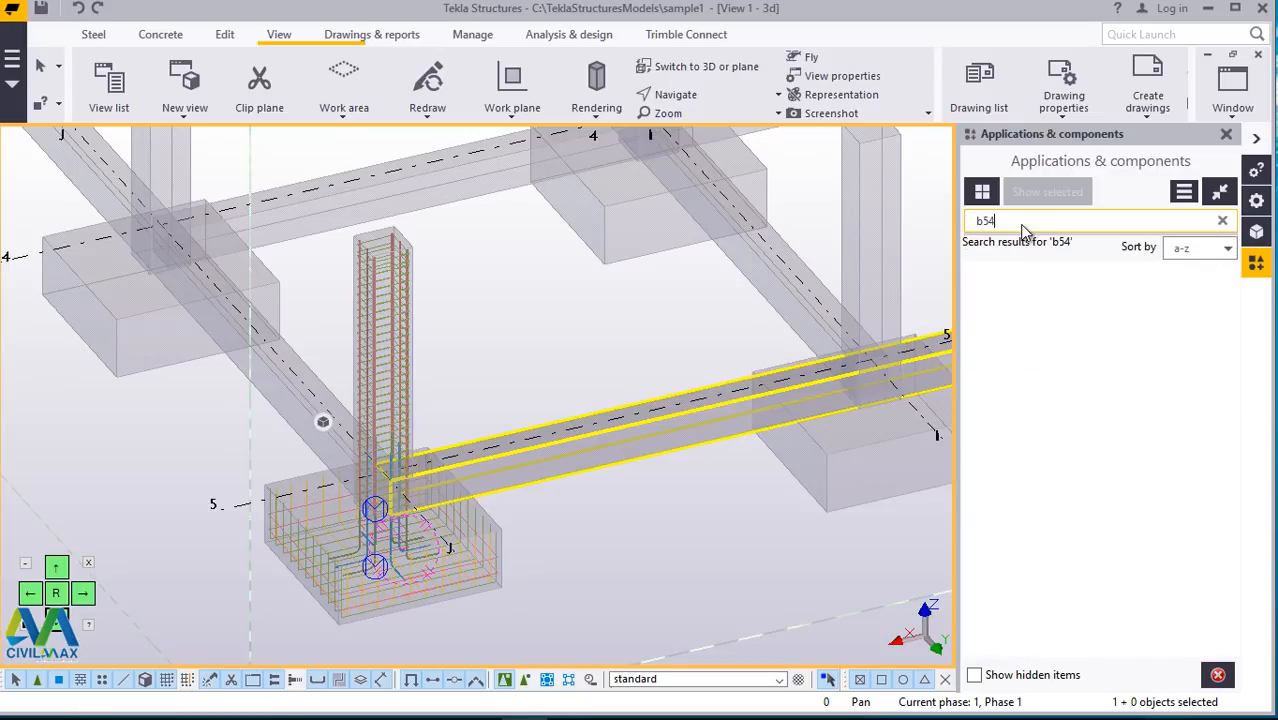
pyautogui.press('BackSpace')
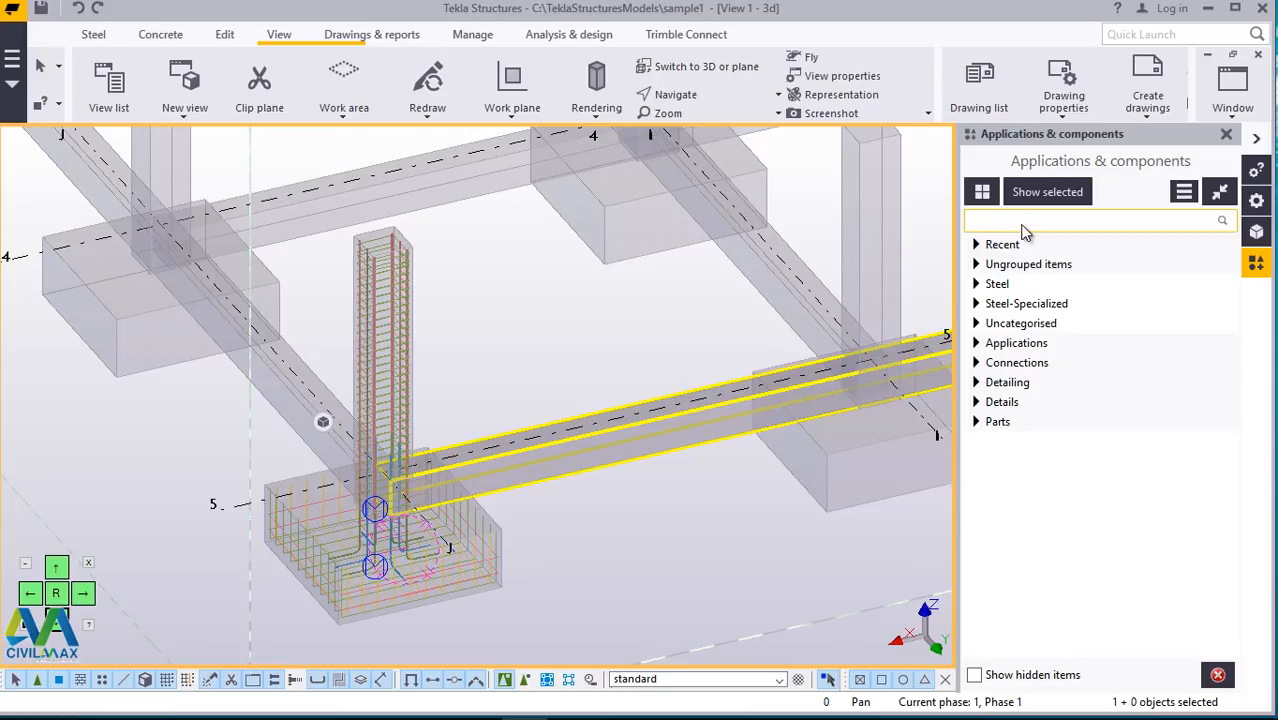
pyautogui.write('54')
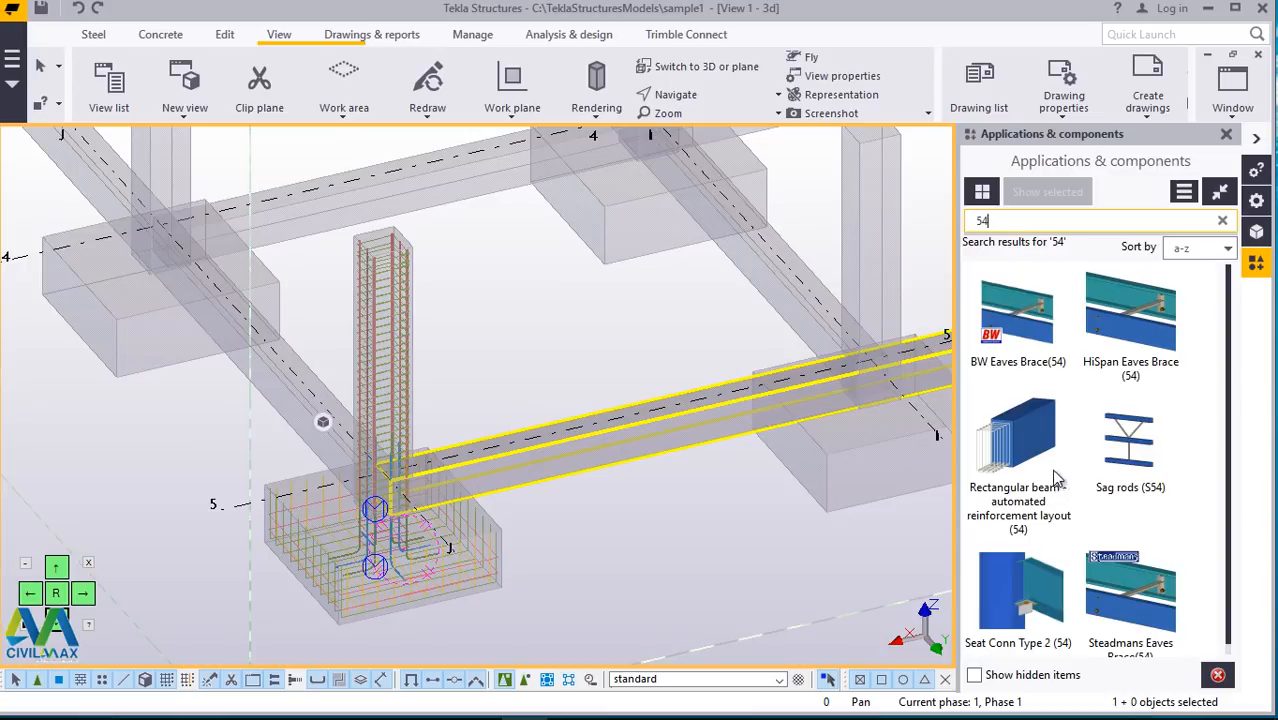
# Step: Apply the Rectangular beam - automated reinforcement layout (54) component to the ground beam along grid line 5
pyautogui.click(1003, 436)
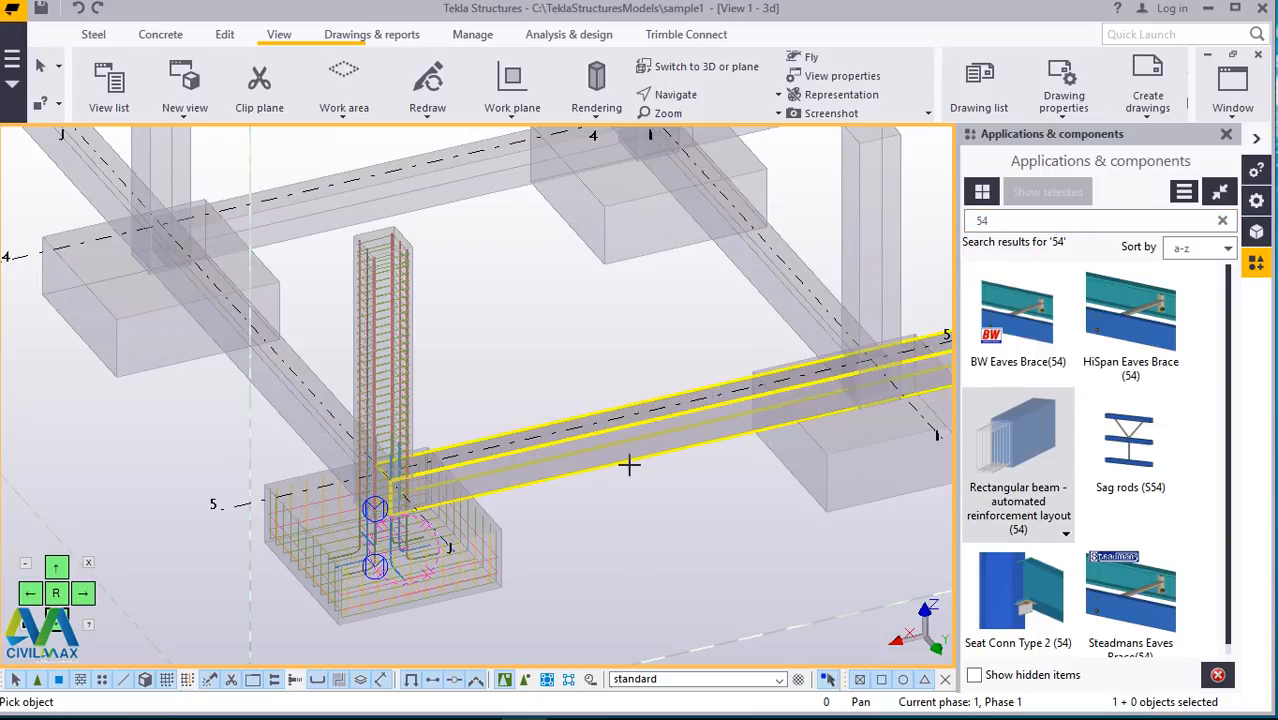
pyautogui.click(630, 466)
pyautogui.rightClick(630, 497)
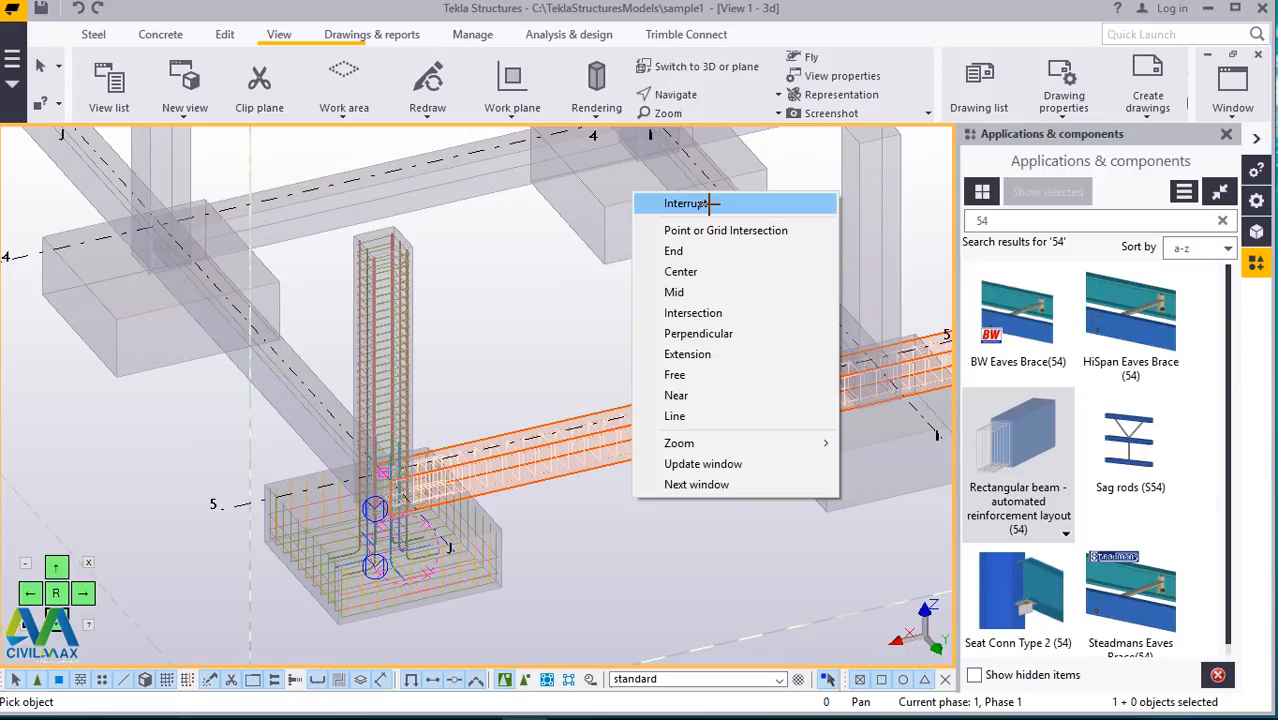
pyautogui.click(708, 205)
# Step: Close the component catalog and examine the grid line 5 beam's reinforcement up close around its junction with the column
pyautogui.scroll(4, 414, 509)
pyautogui.scroll(5, 599, 372)
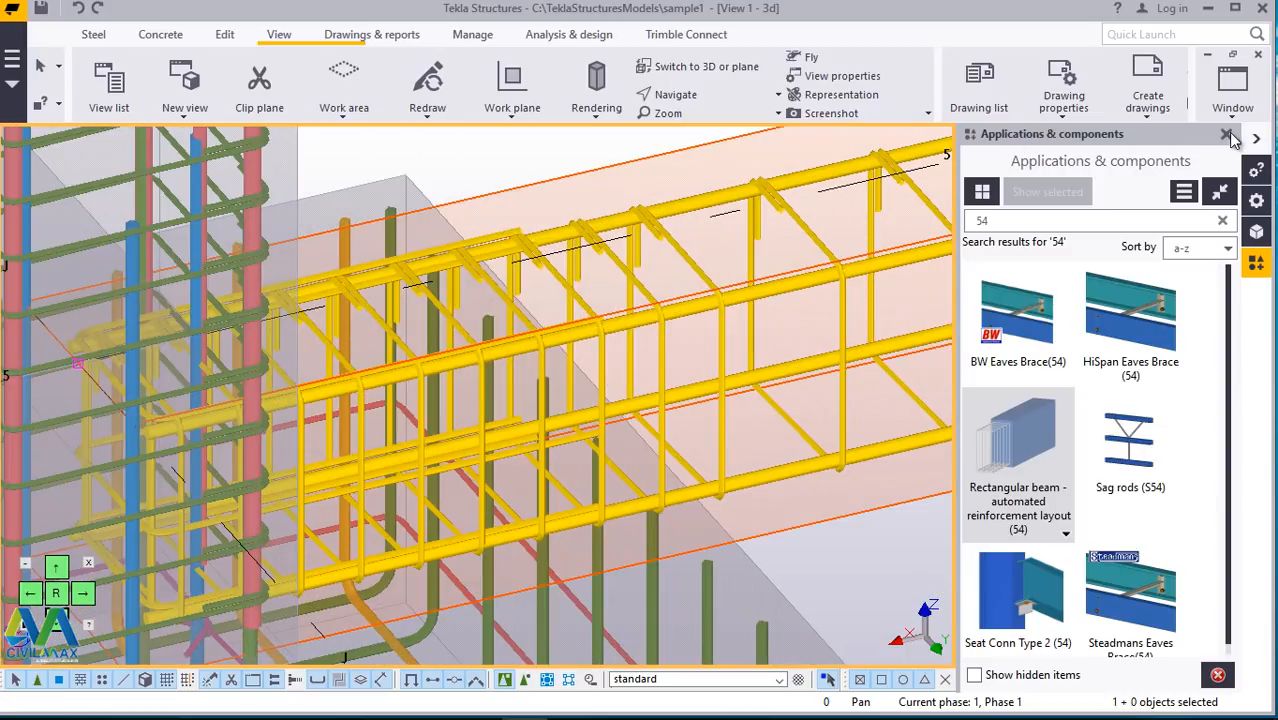
pyautogui.click(1224, 137)
pyautogui.click(717, 95)
pyautogui.click(718, 121)
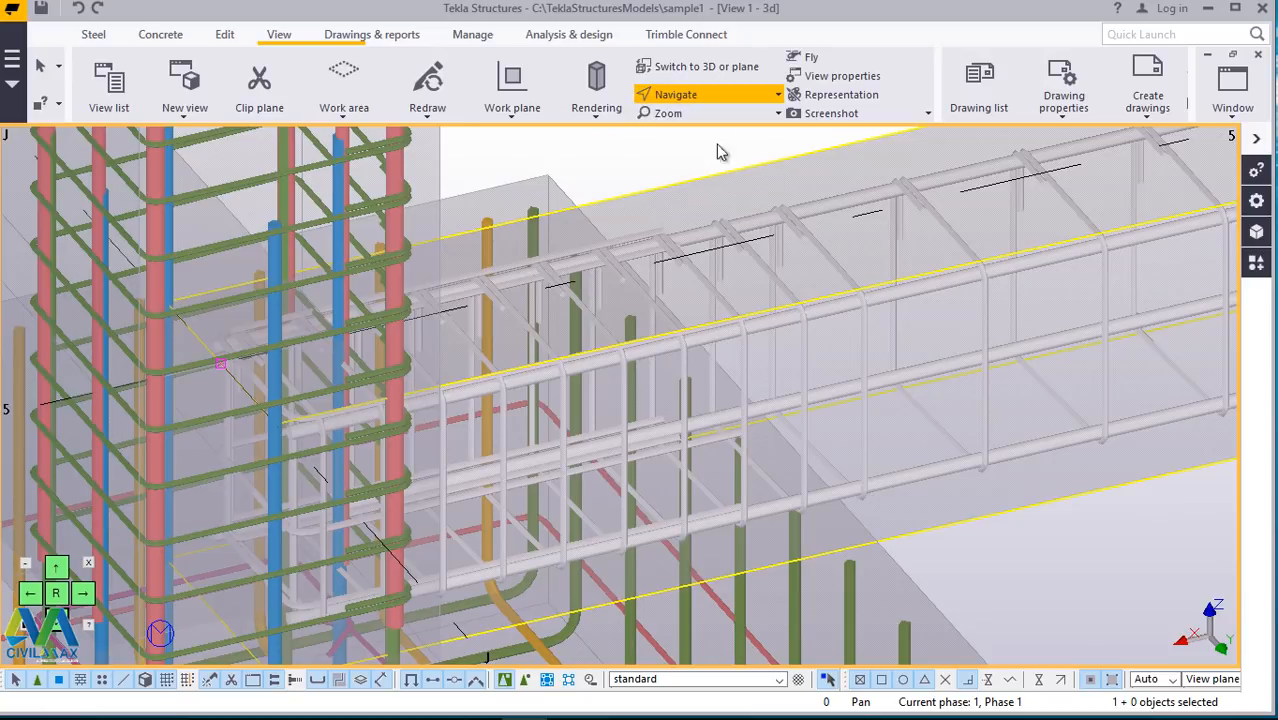
pyautogui.moveTo(713, 386); pyautogui.dragTo(559, 414)
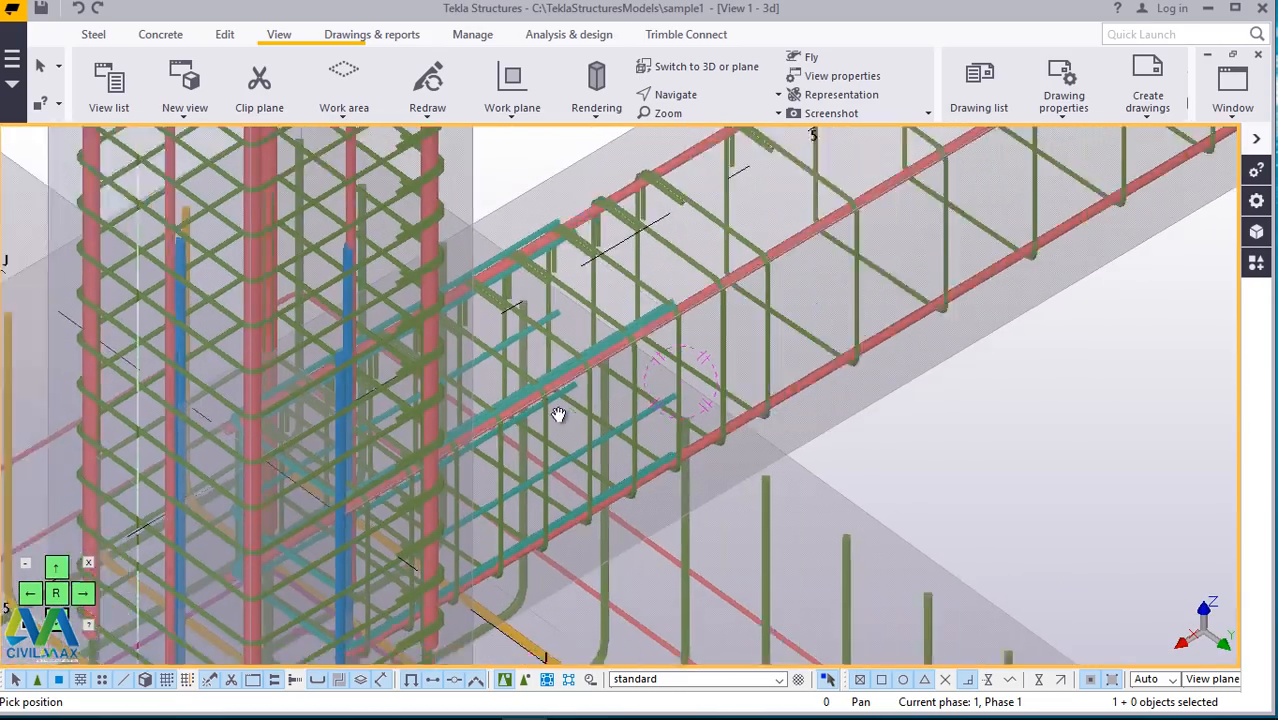
pyautogui.scroll(-5, 605, 408)
pyautogui.scroll(-5, 567, 443)
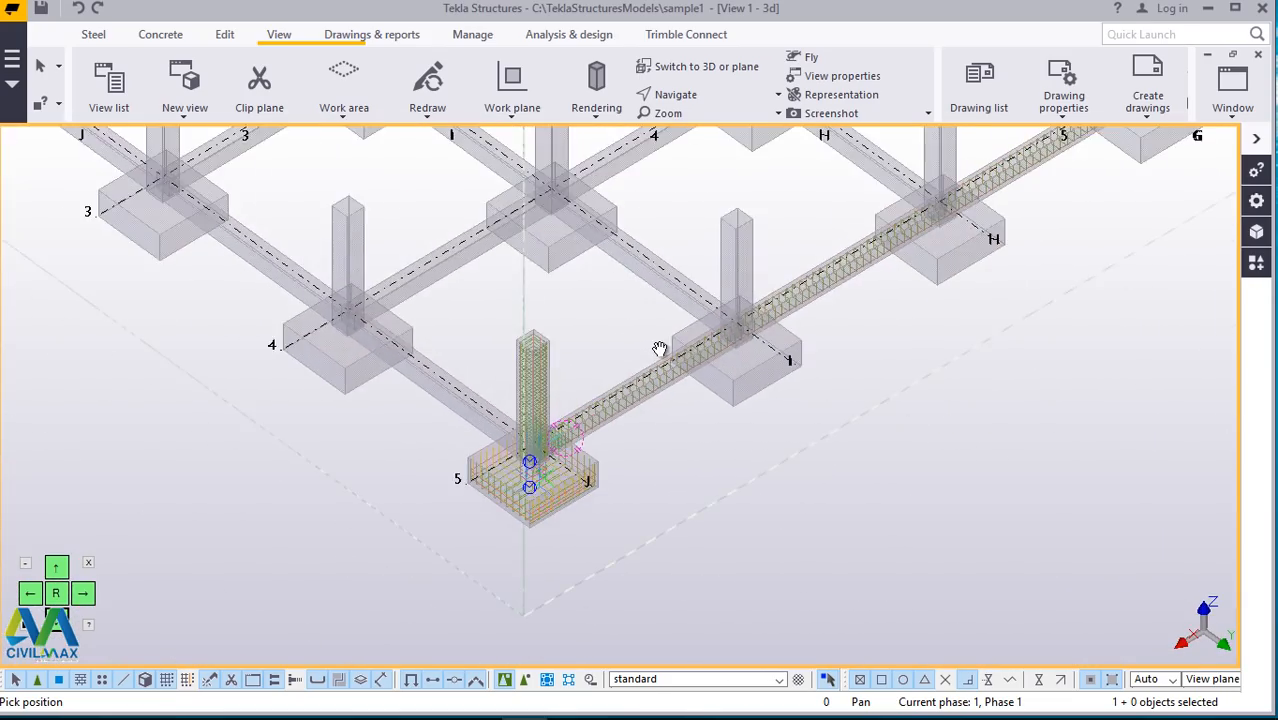
pyautogui.scroll(8, 659, 348)
pyautogui.scroll(3, 642, 450)
pyautogui.rightClick(721, 166)
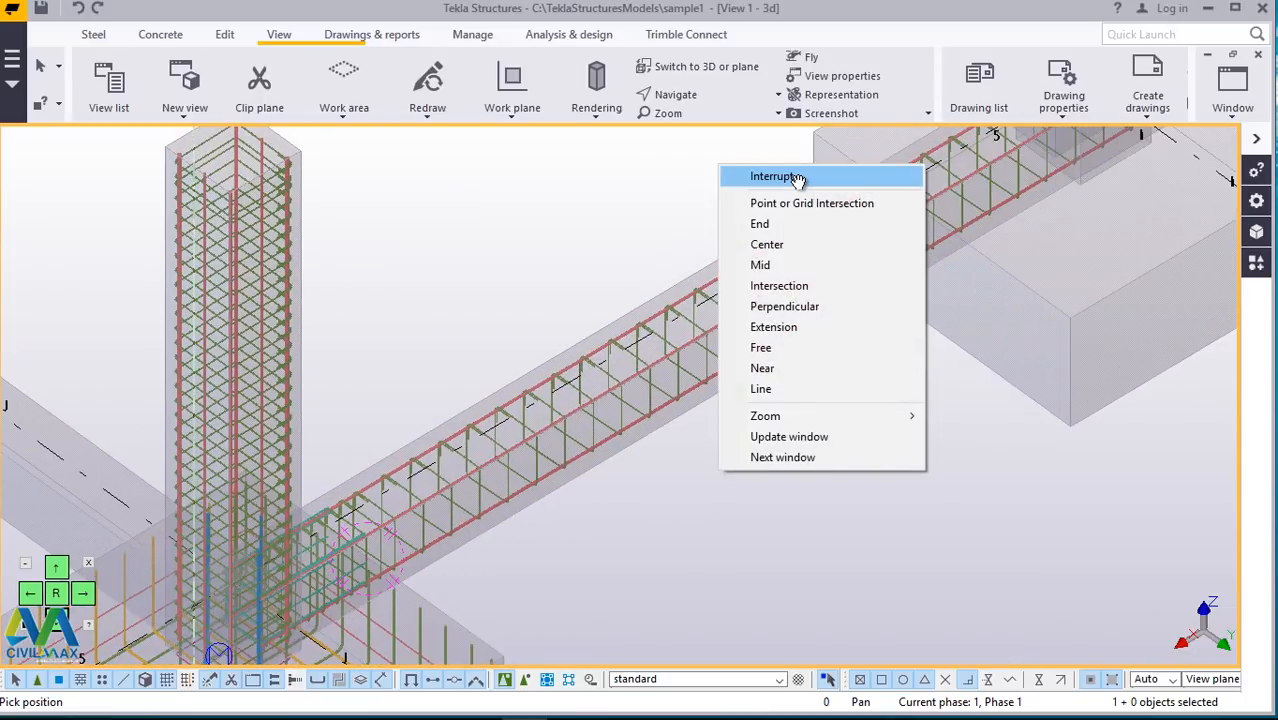
pyautogui.click(795, 175)
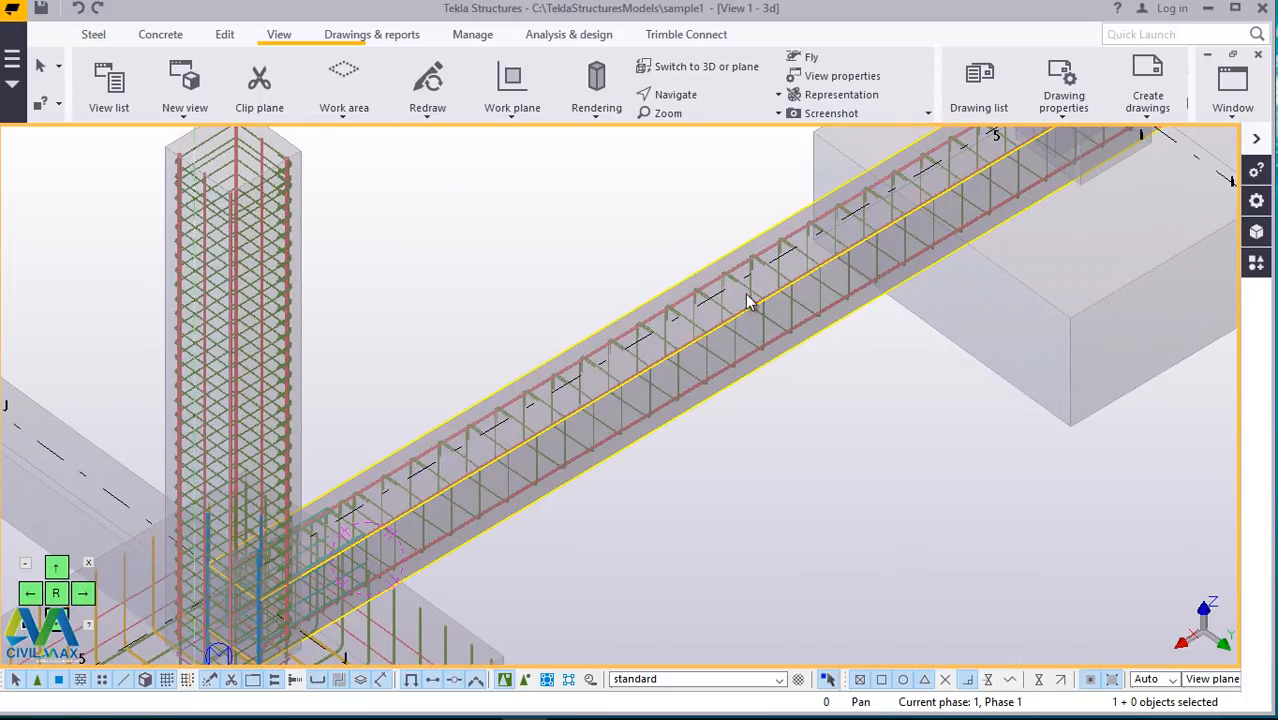
# Step: Copy the grid line 5 beam's reinforcement component linearly with dX 0, dY -6000, dZ 0 and 3 copies
pyautogui.scroll(5, 678, 372)
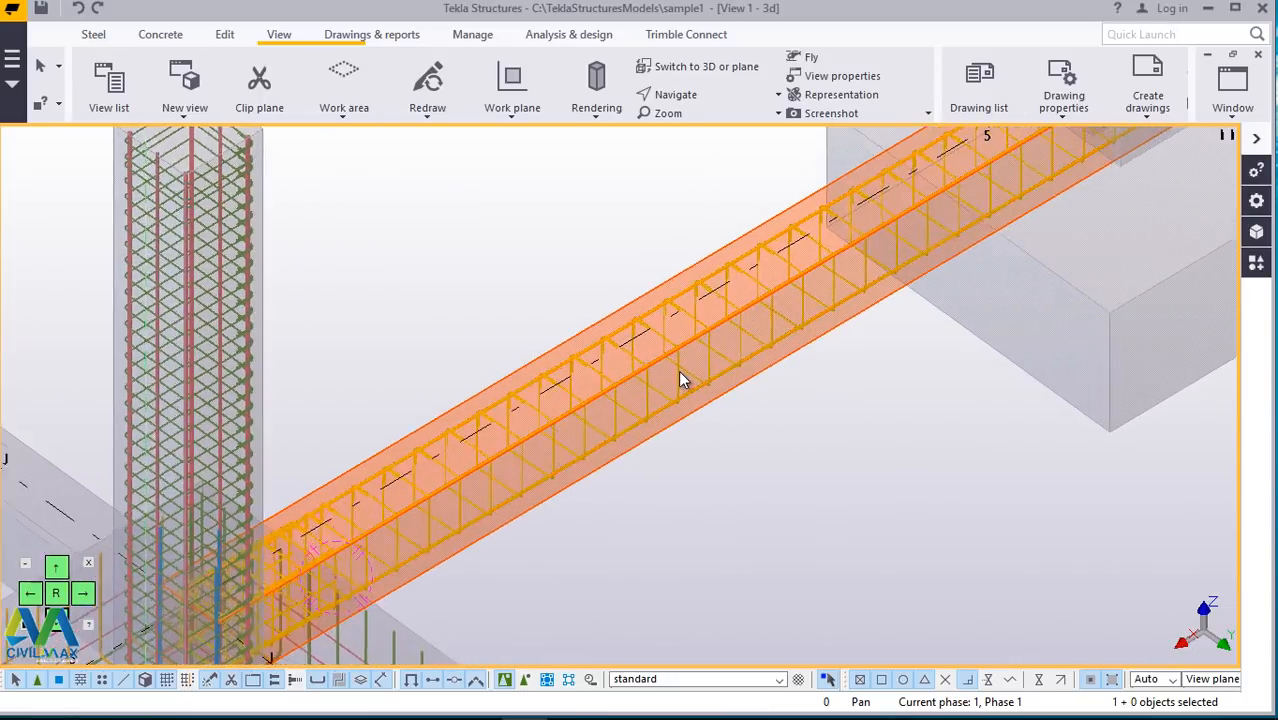
pyautogui.scroll(1, 675, 375)
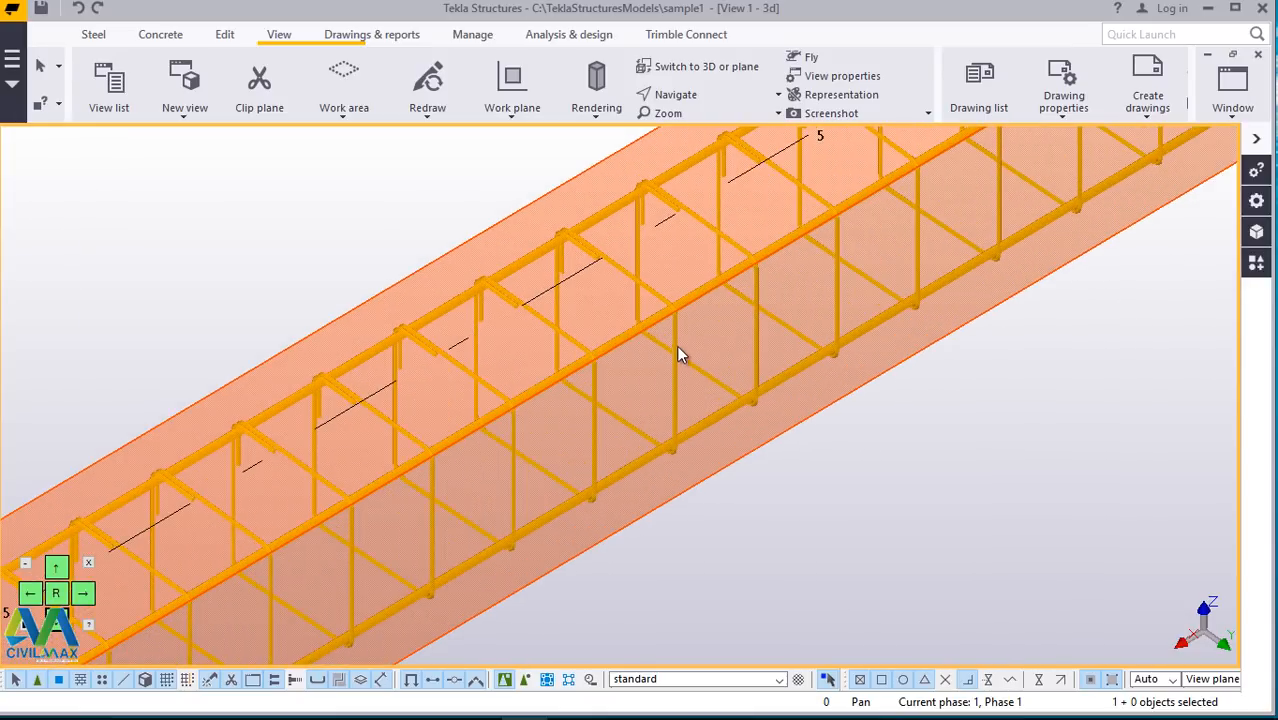
pyautogui.scroll(2, 671, 322)
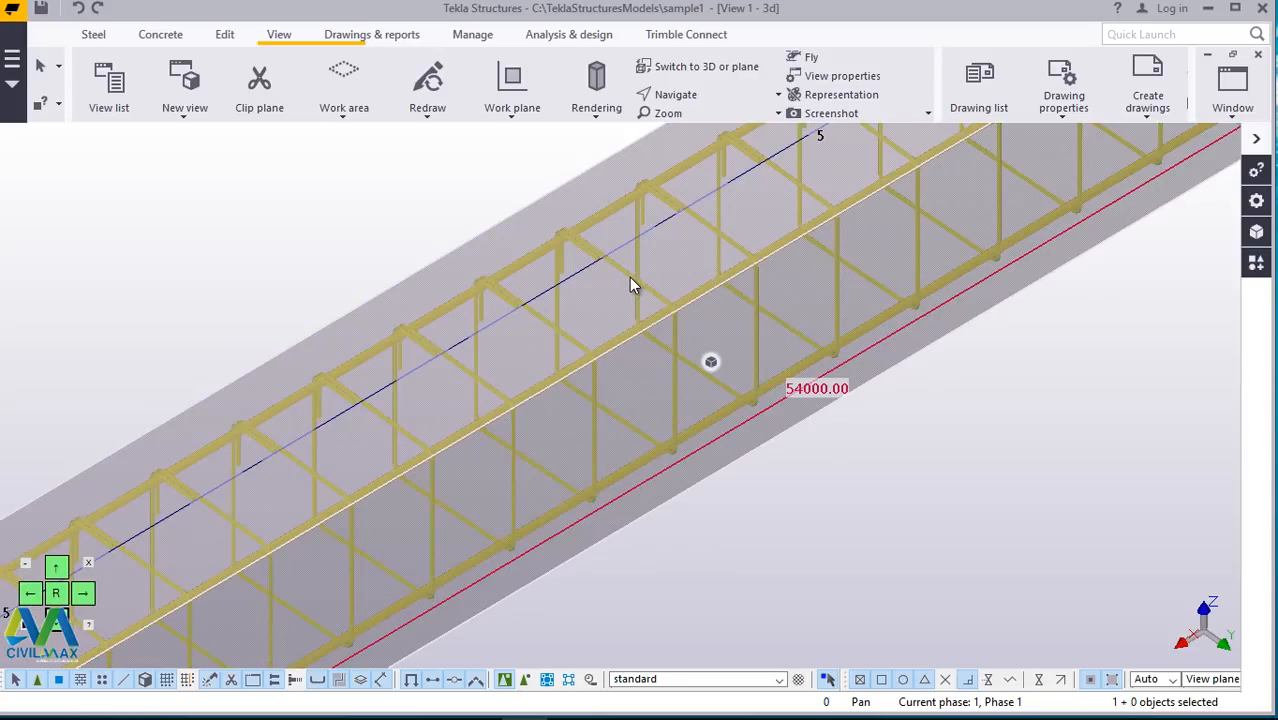
pyautogui.click(630, 278)
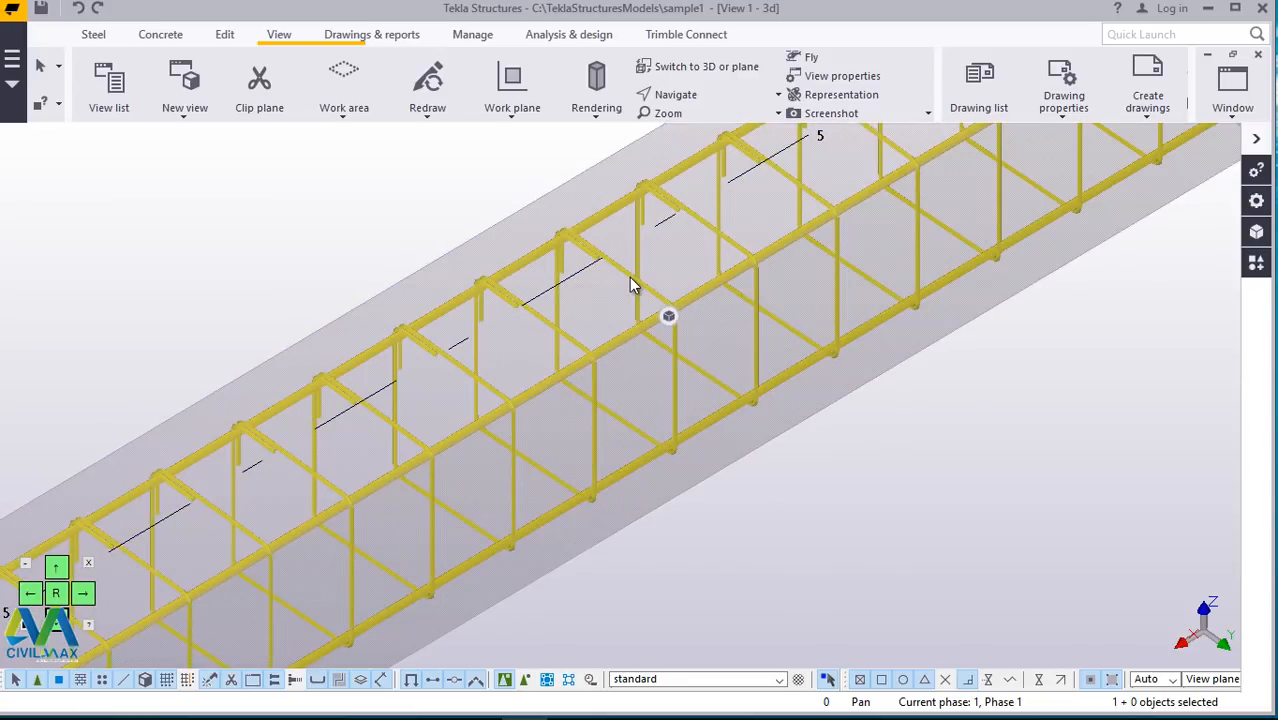
pyautogui.rightClick(629, 277)
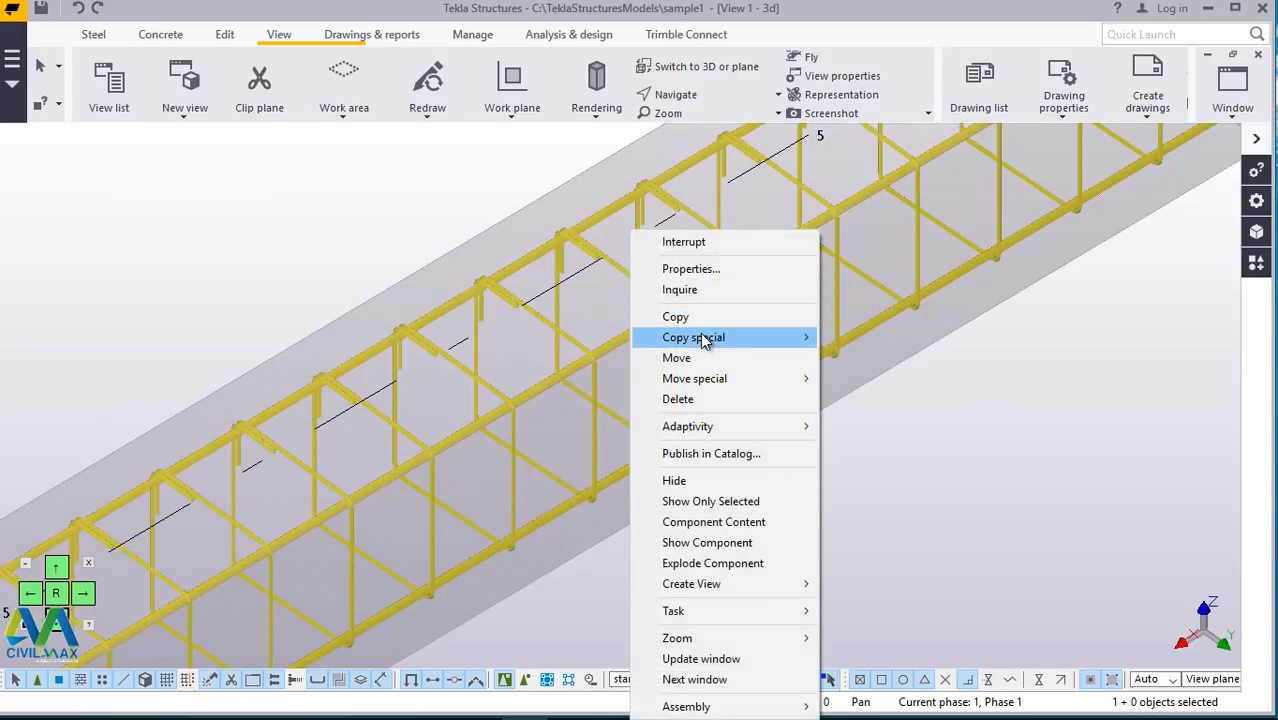
pyautogui.moveTo(700, 338)
pyautogui.click(846, 334)
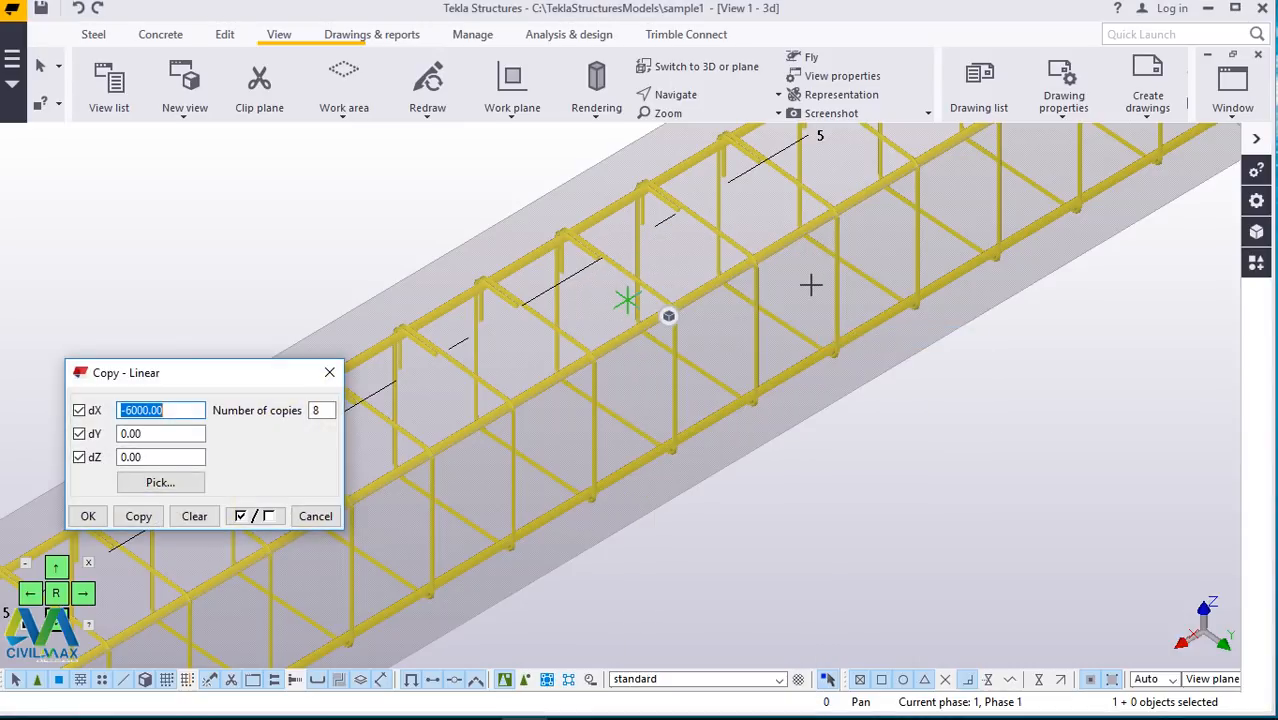
pyautogui.scroll(-3, 770, 286)
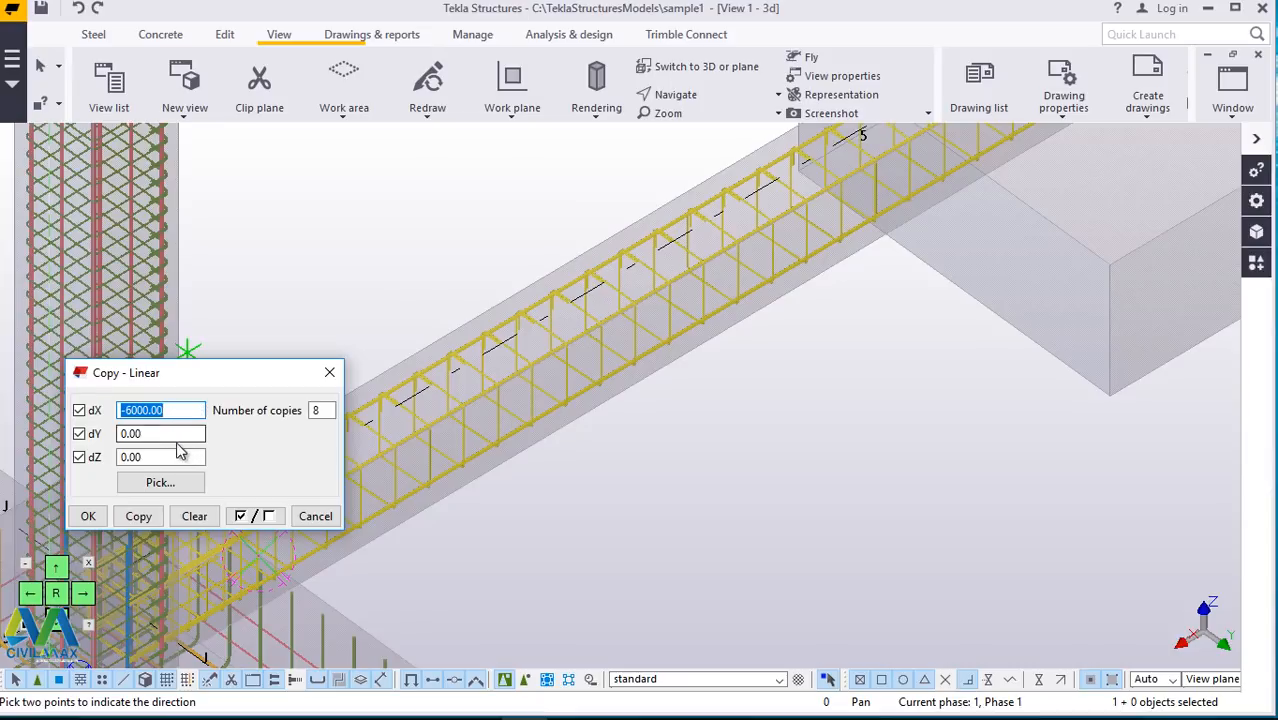
pyautogui.write('0')
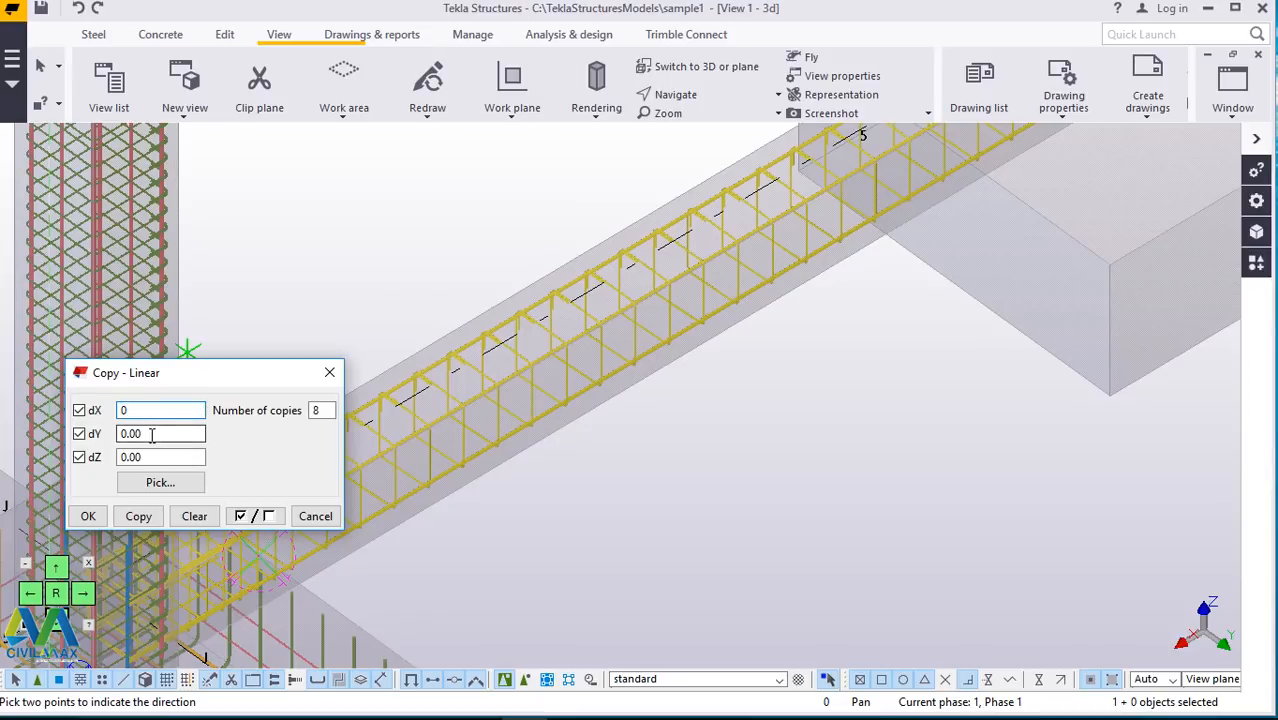
pyautogui.doubleClick(117, 433)
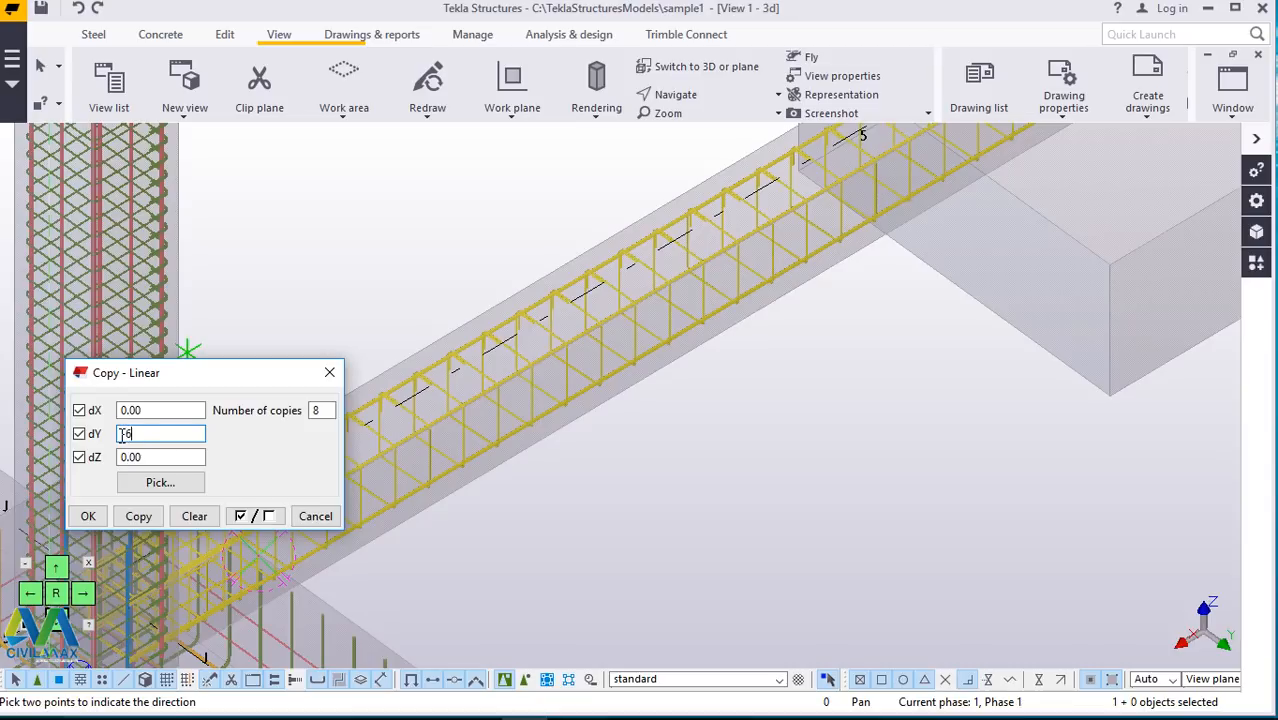
pyautogui.write('-6000')
pyautogui.doubleClick(322, 410)
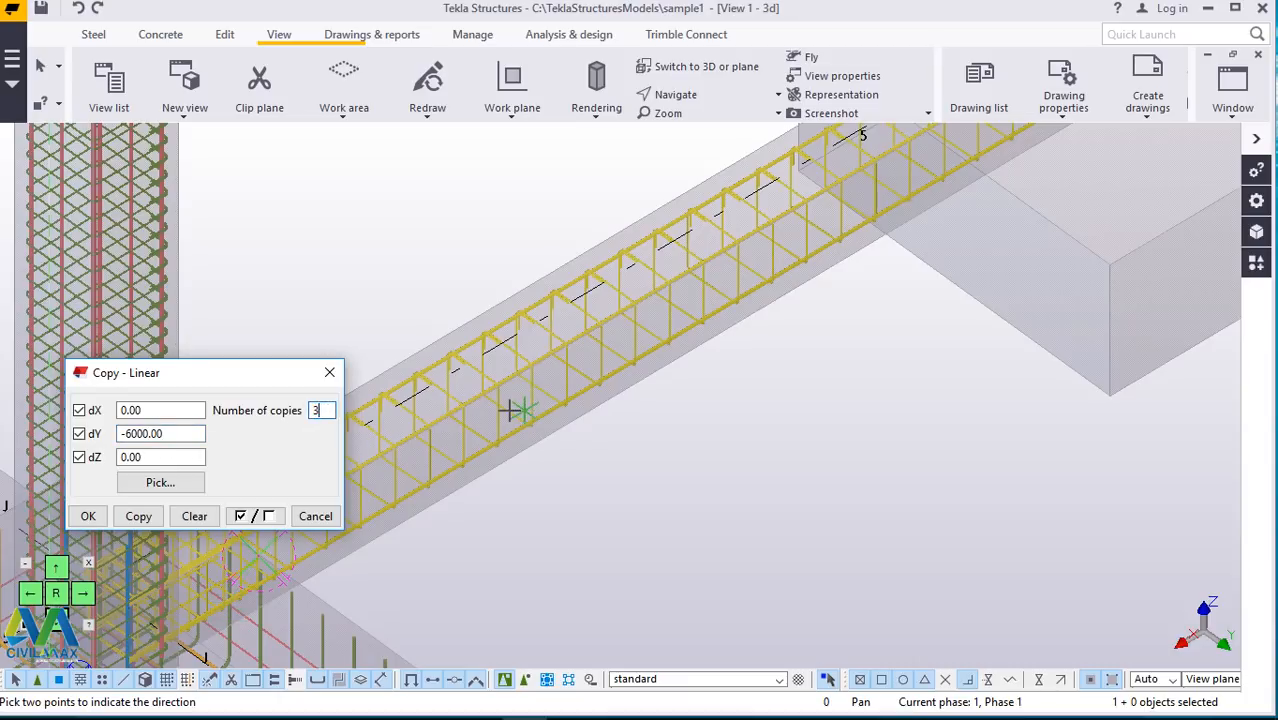
pyautogui.click(138, 516)
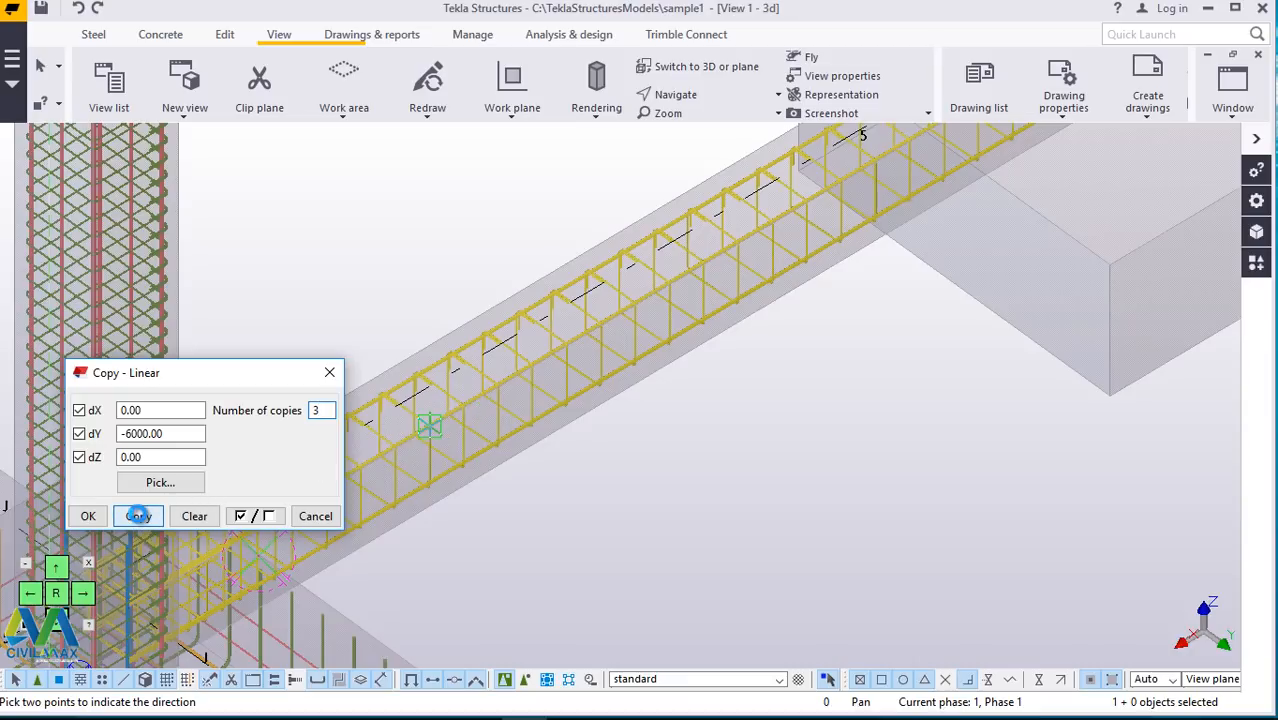
pyautogui.click(89, 516)
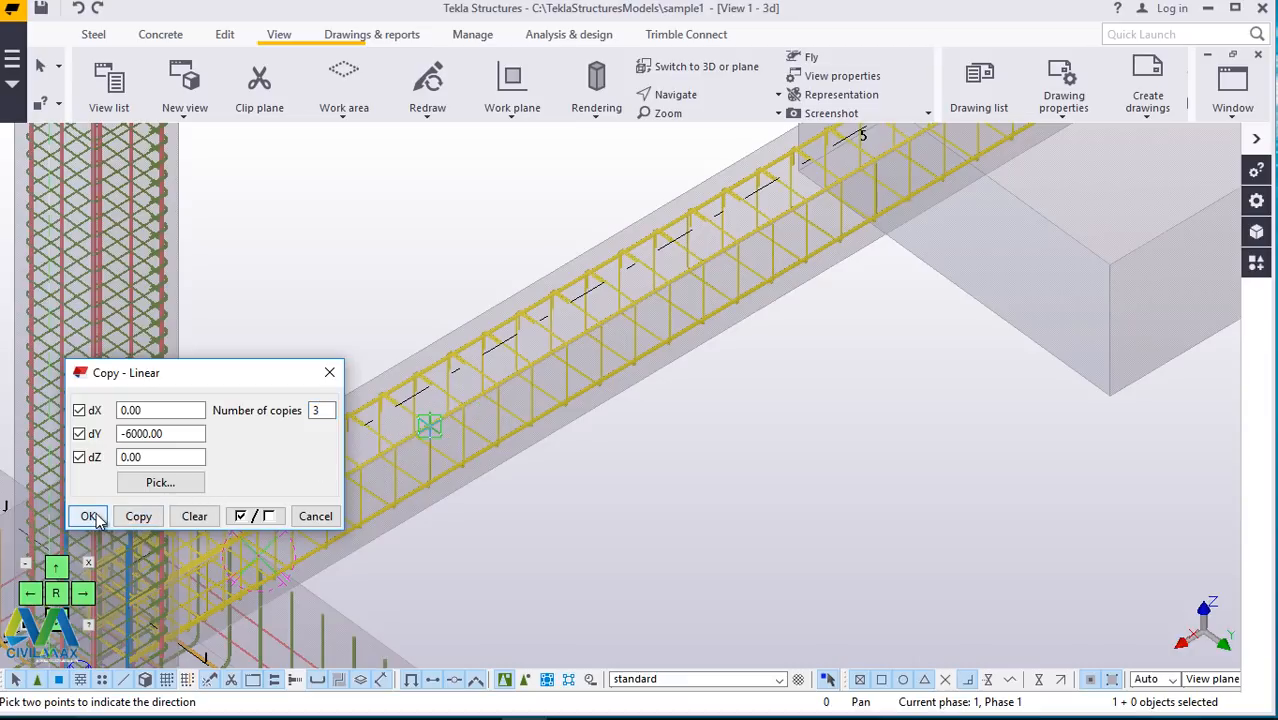
# Step: End the copy command and examine the copied reinforcement in the ground beams along grid lines 2, 3 and 4
pyautogui.rightClick(786, 424)
pyautogui.click(844, 131)
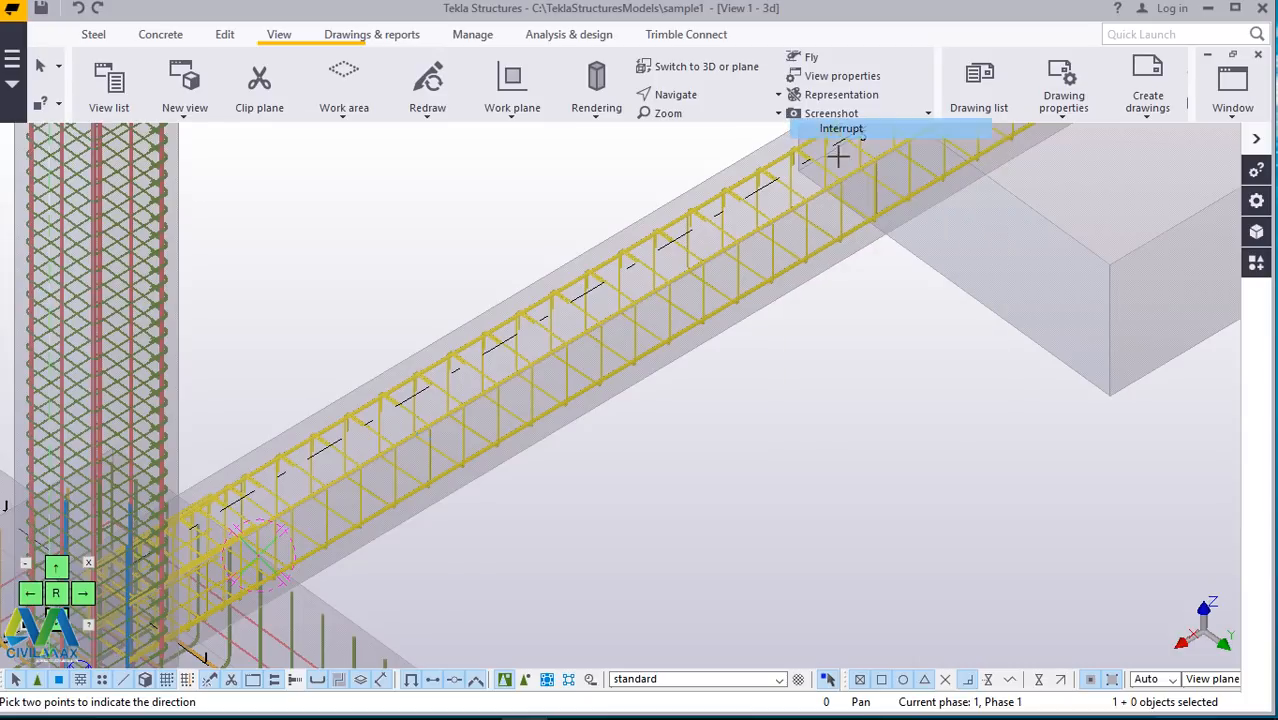
pyautogui.scroll(-6, 785, 450)
pyautogui.scroll(-5, 765, 475)
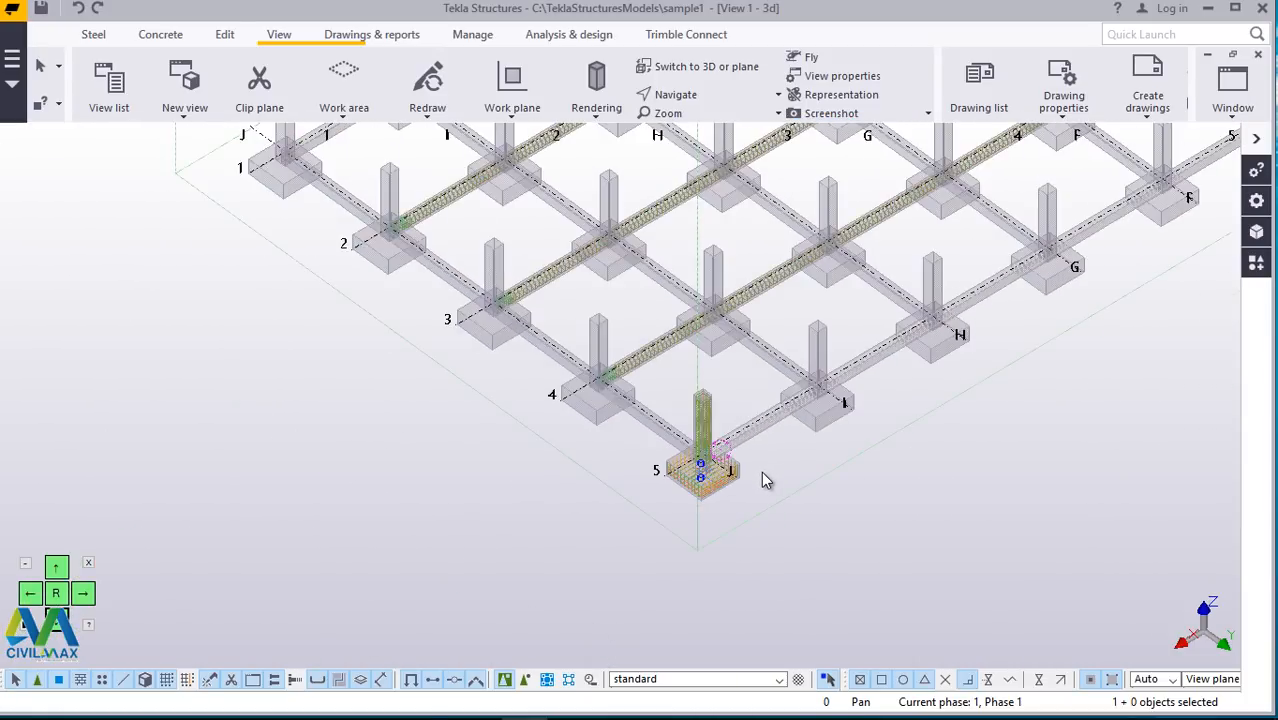
pyautogui.scroll(3, 462, 205)
pyautogui.scroll(3, 460, 200)
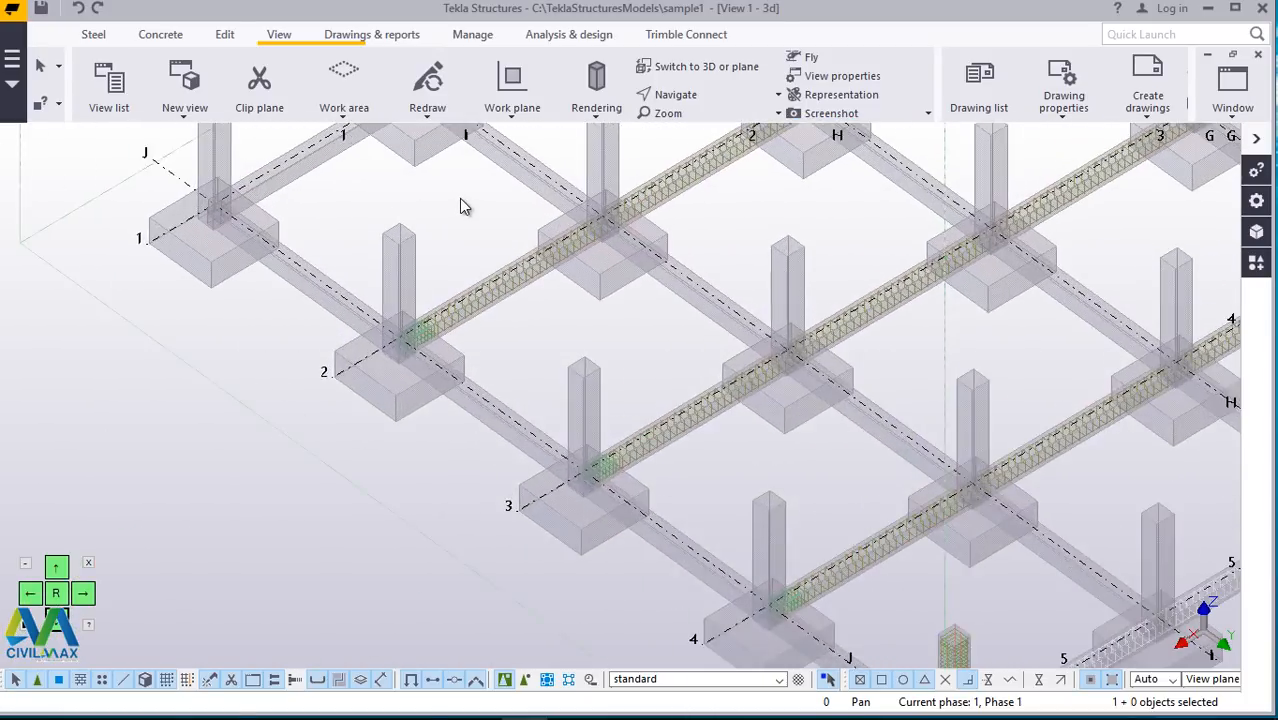
pyautogui.scroll(-4, 455, 275)
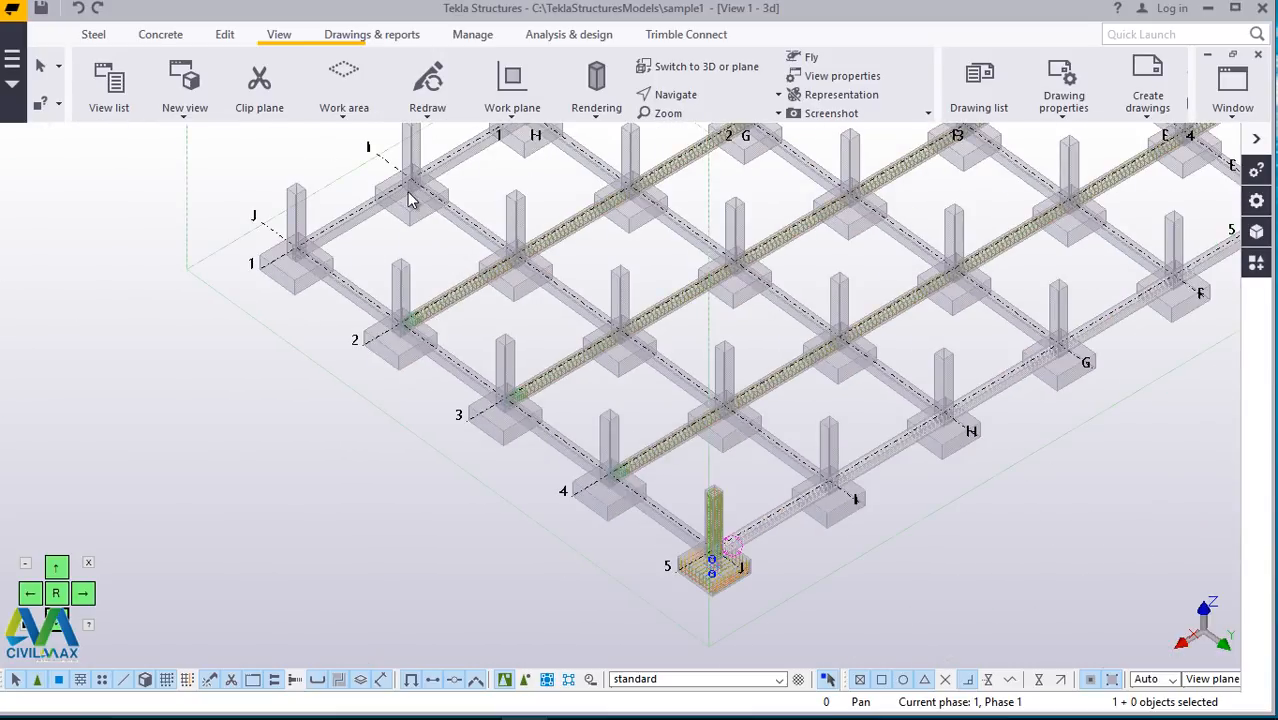
# Step: Copy the grid line 2 beam's reinforcement component linearly with dX 0, dY -6000, dZ 0 and 1 copy
pyautogui.scroll(5, 412, 202)
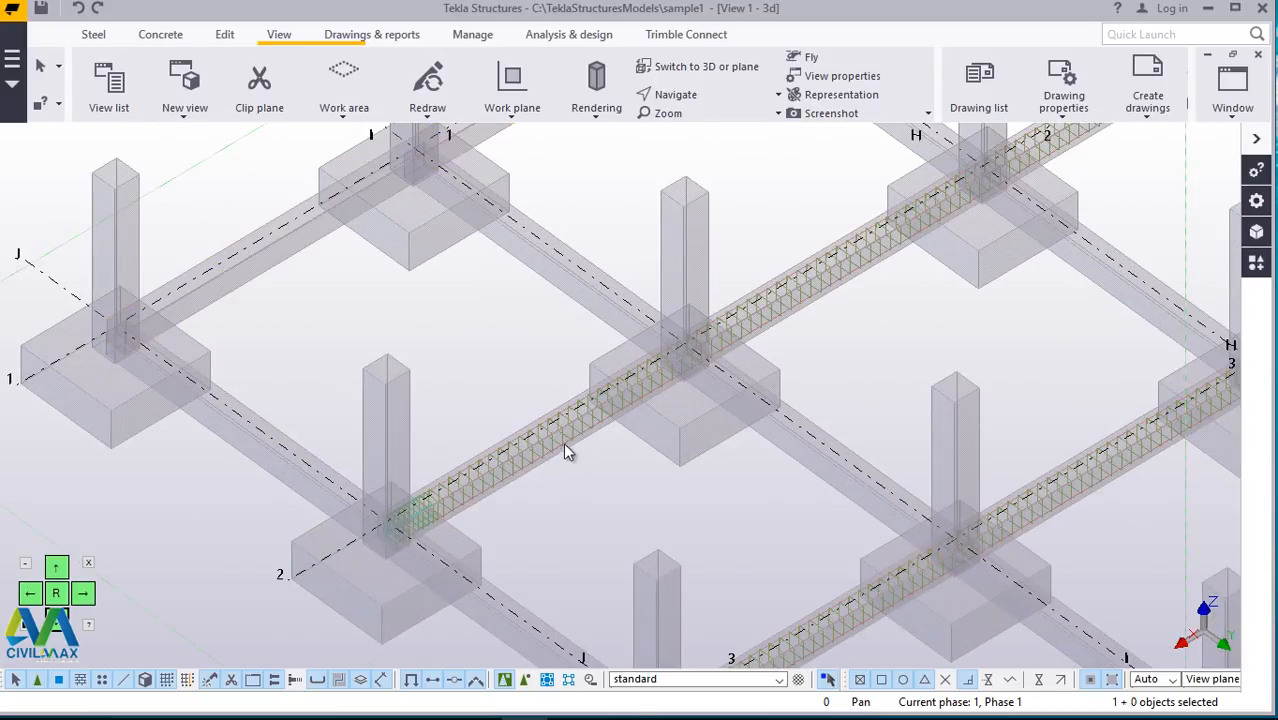
pyautogui.scroll(5, 565, 445)
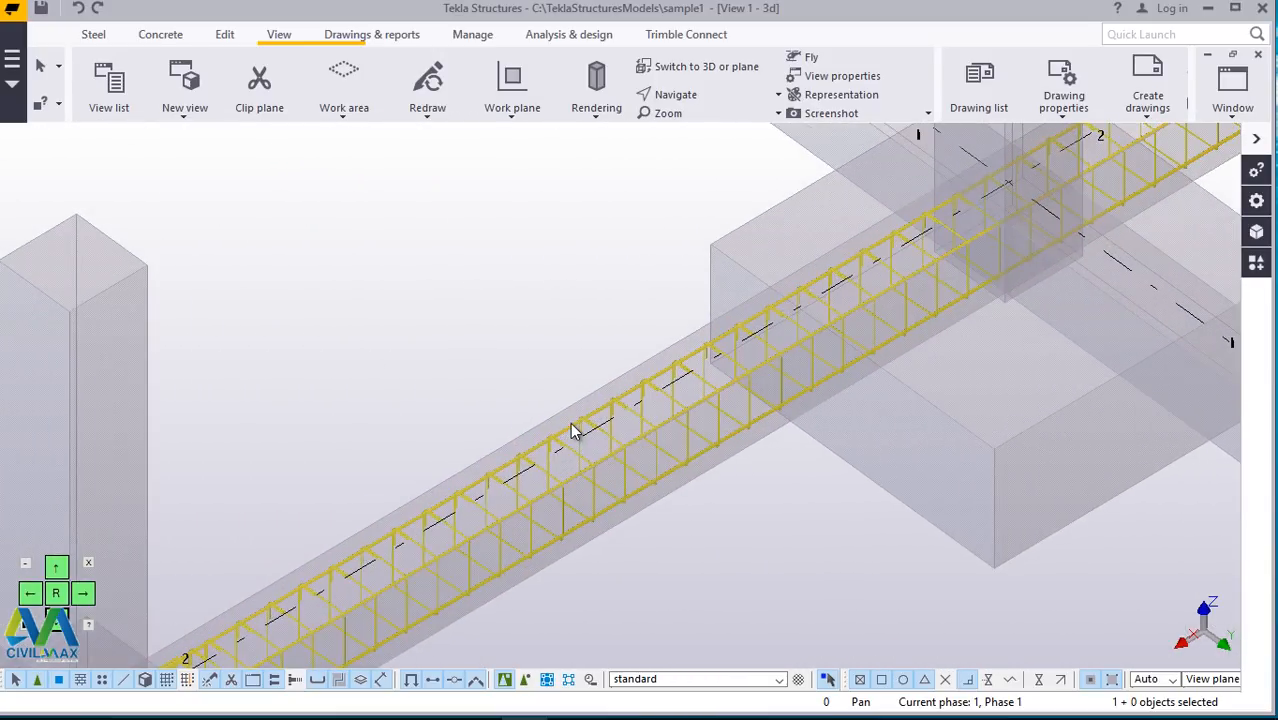
pyautogui.rightClick(494, 302)
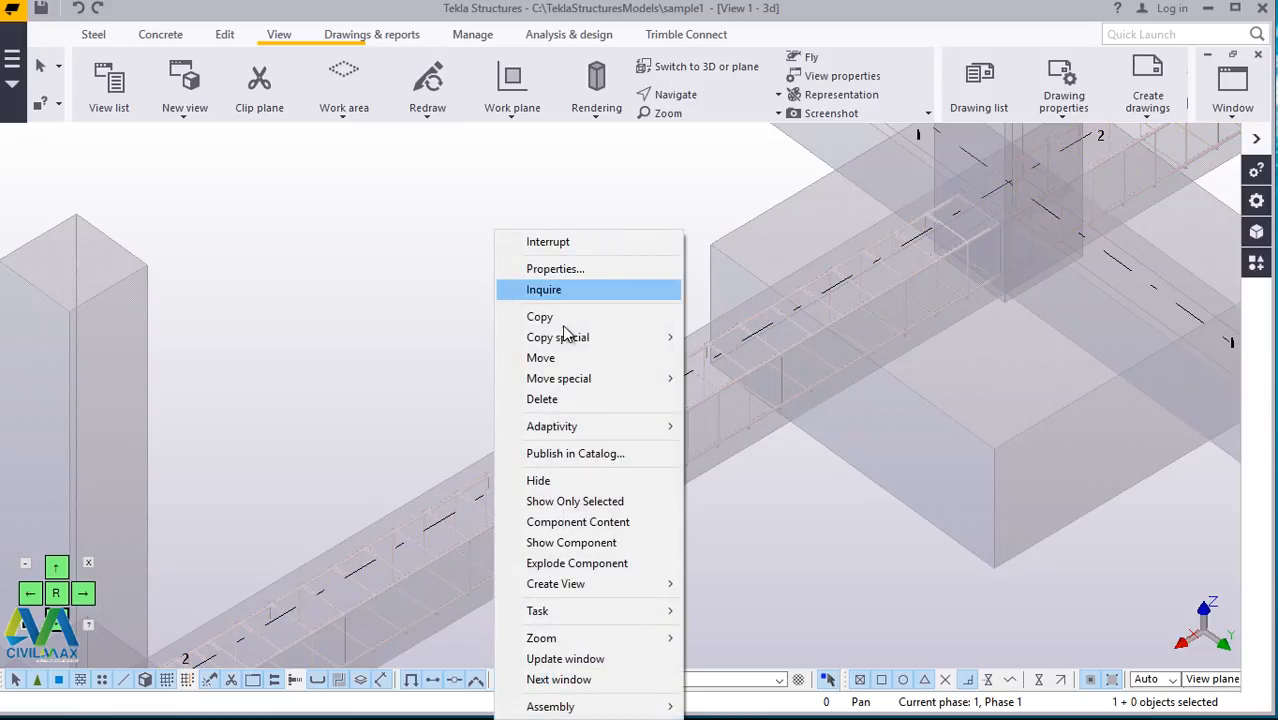
pyautogui.moveTo(585, 340)
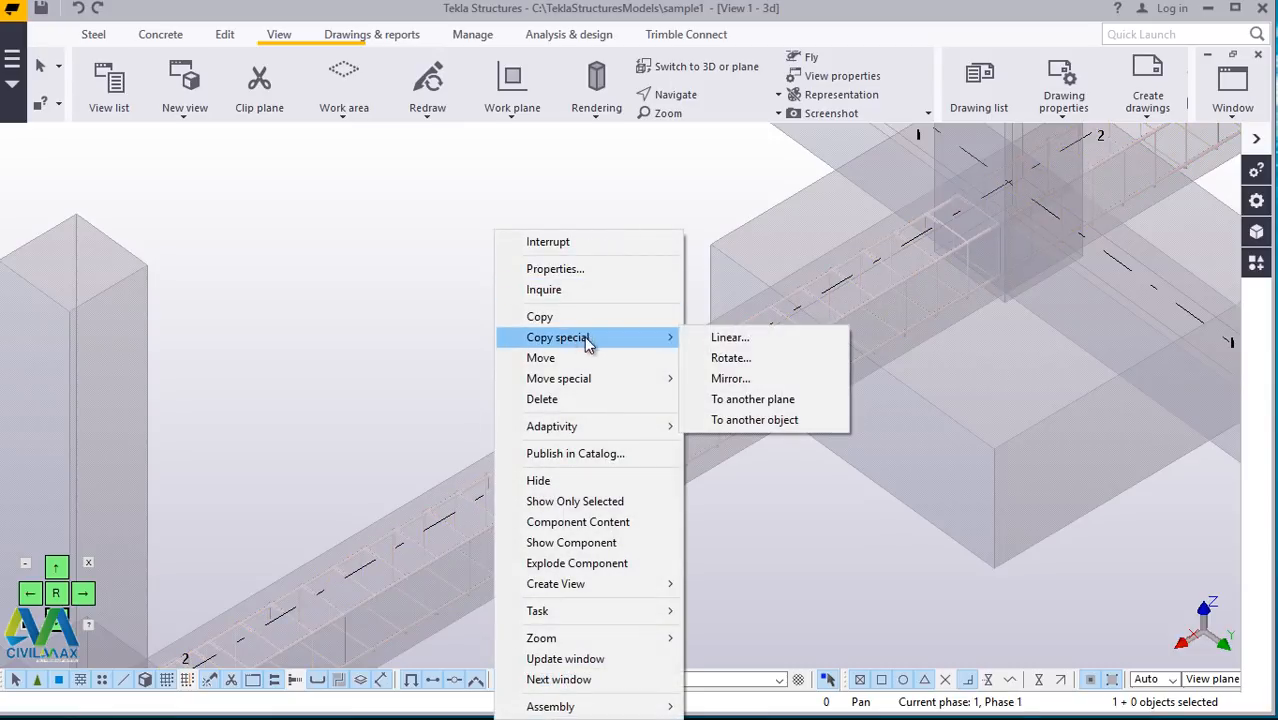
pyautogui.click(731, 340)
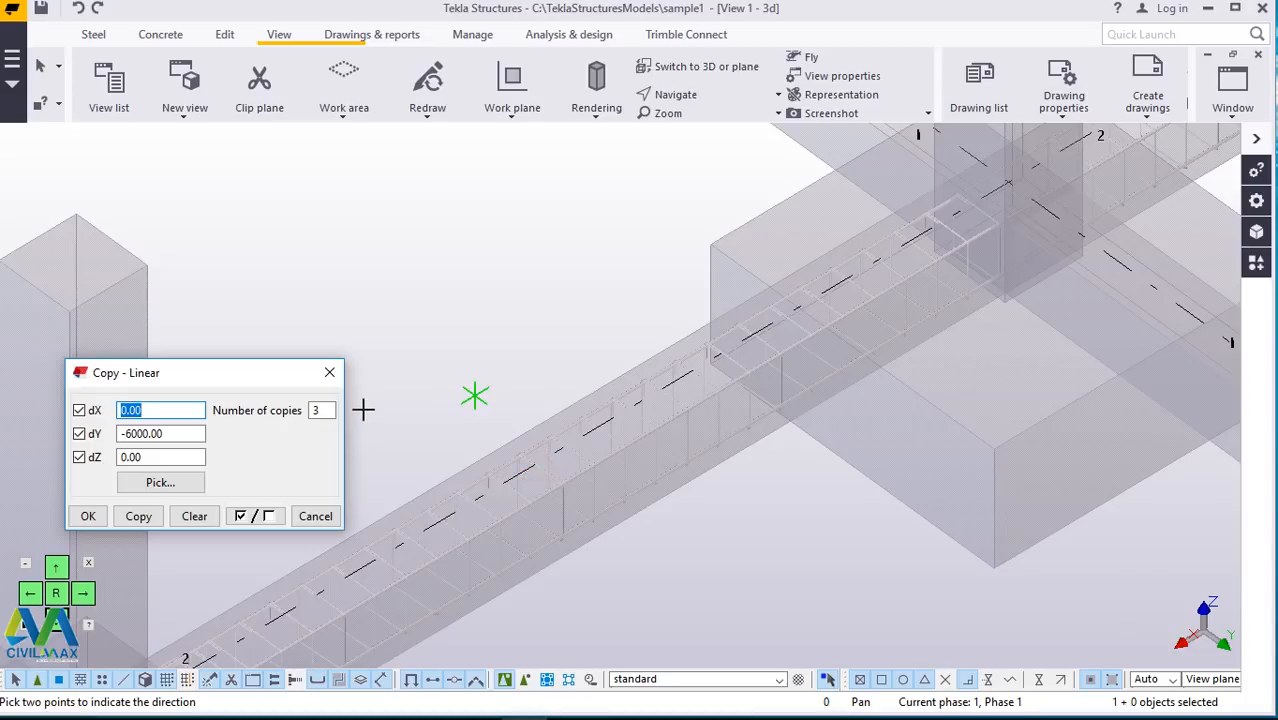
pyautogui.doubleClick(333, 410)
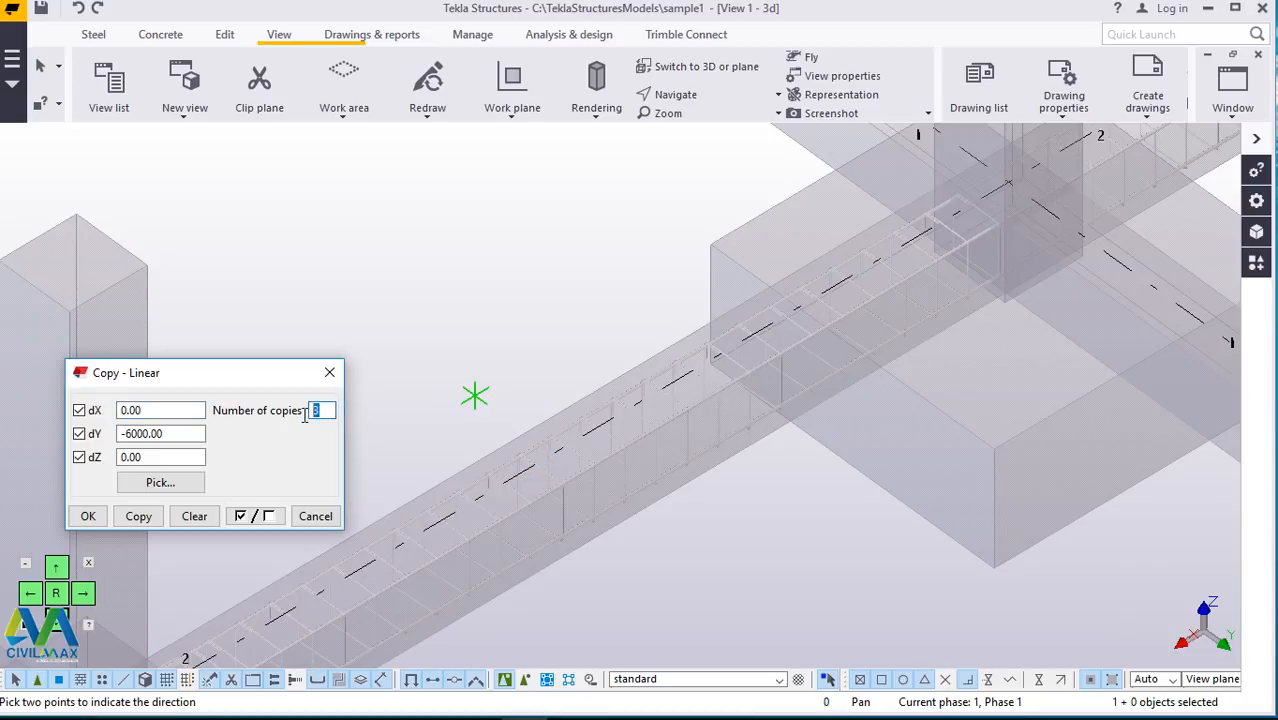
pyautogui.write('1')
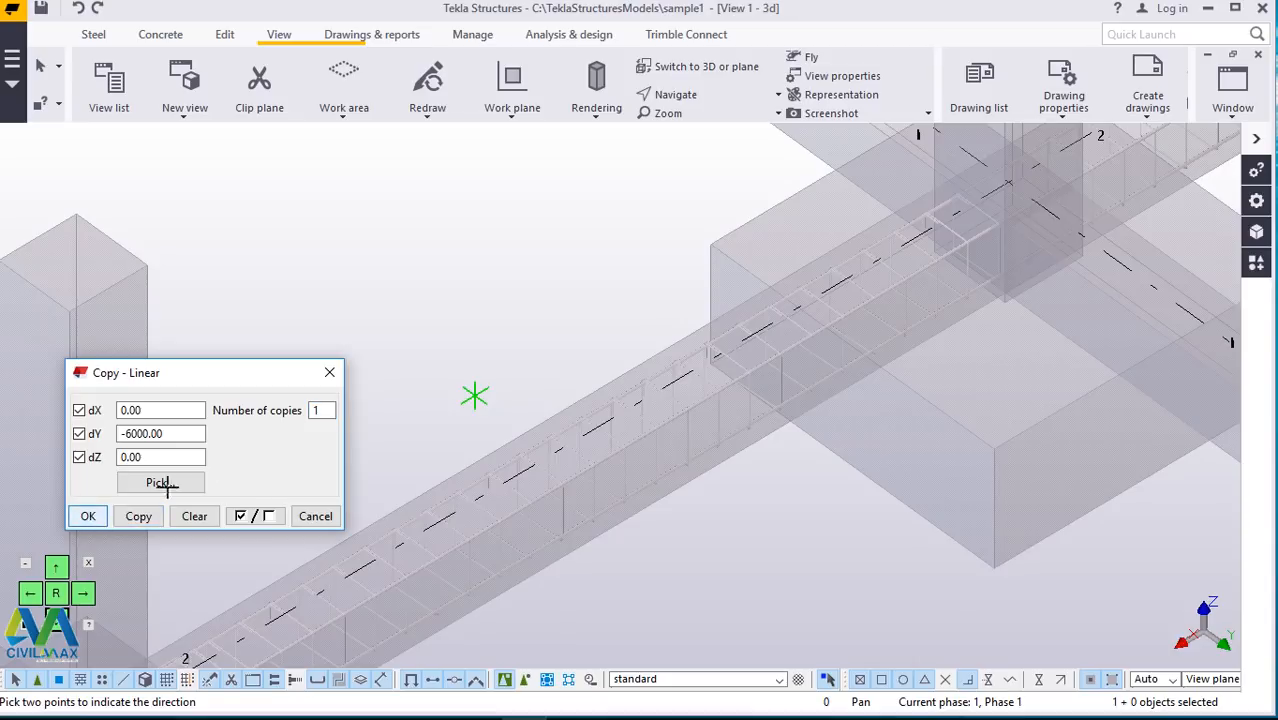
pyautogui.rightClick(393, 274)
pyautogui.click(436, 285)
pyautogui.scroll(-2, 531, 348)
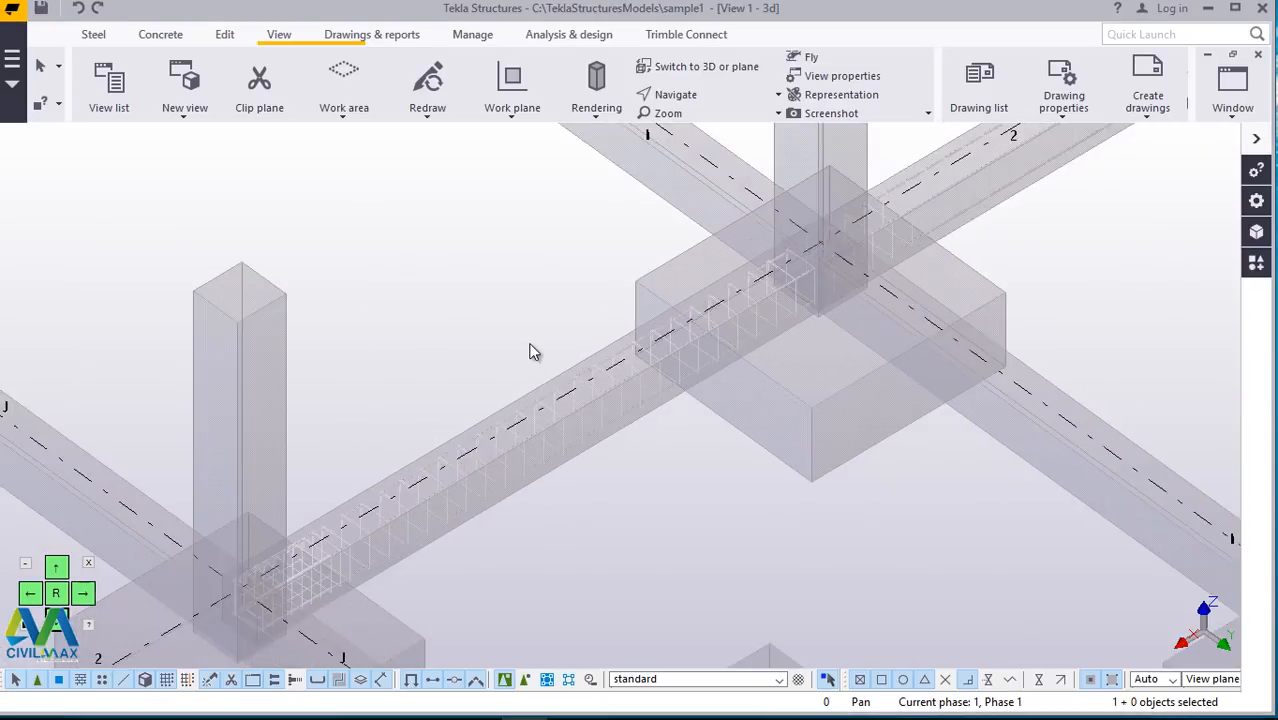
# Step: Apply the Rectangular beam - automated reinforcement layout (54) component to the ground beam along grid line J and end the command
pyautogui.scroll(-2, 536, 359)
pyautogui.scroll(-5, 503, 408)
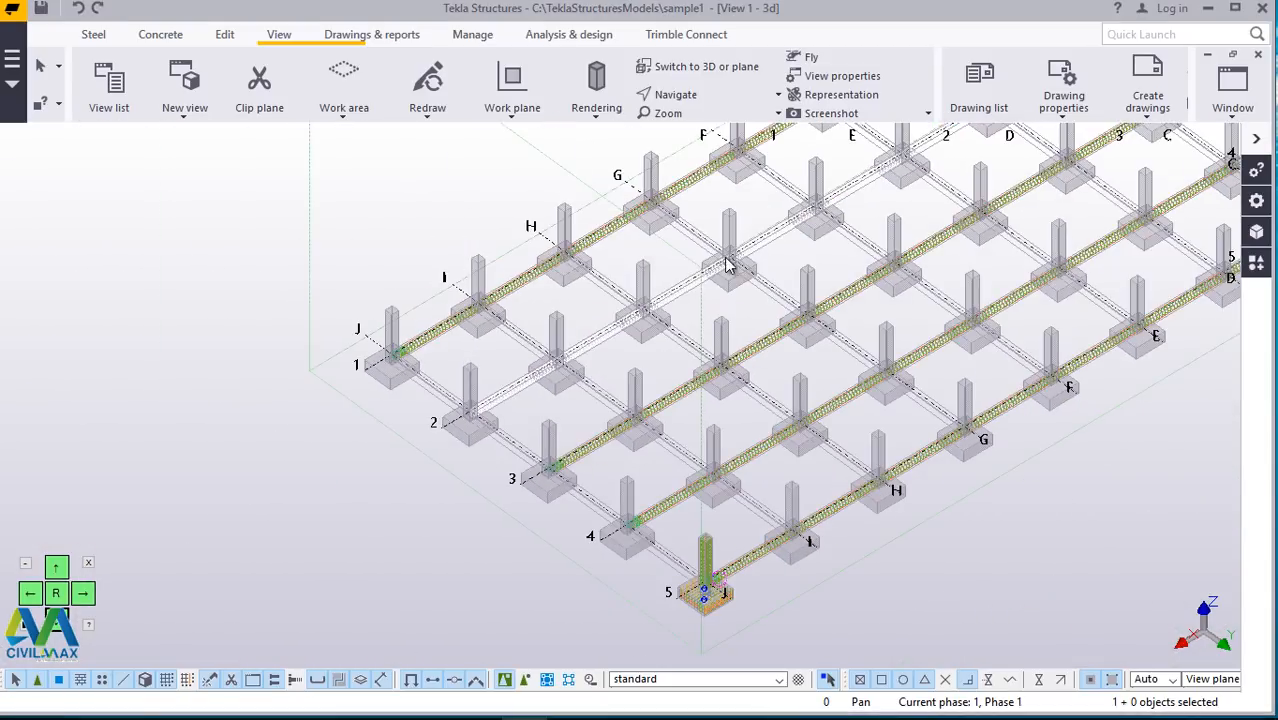
pyautogui.scroll(4, 748, 255)
pyautogui.scroll(-6, 404, 320)
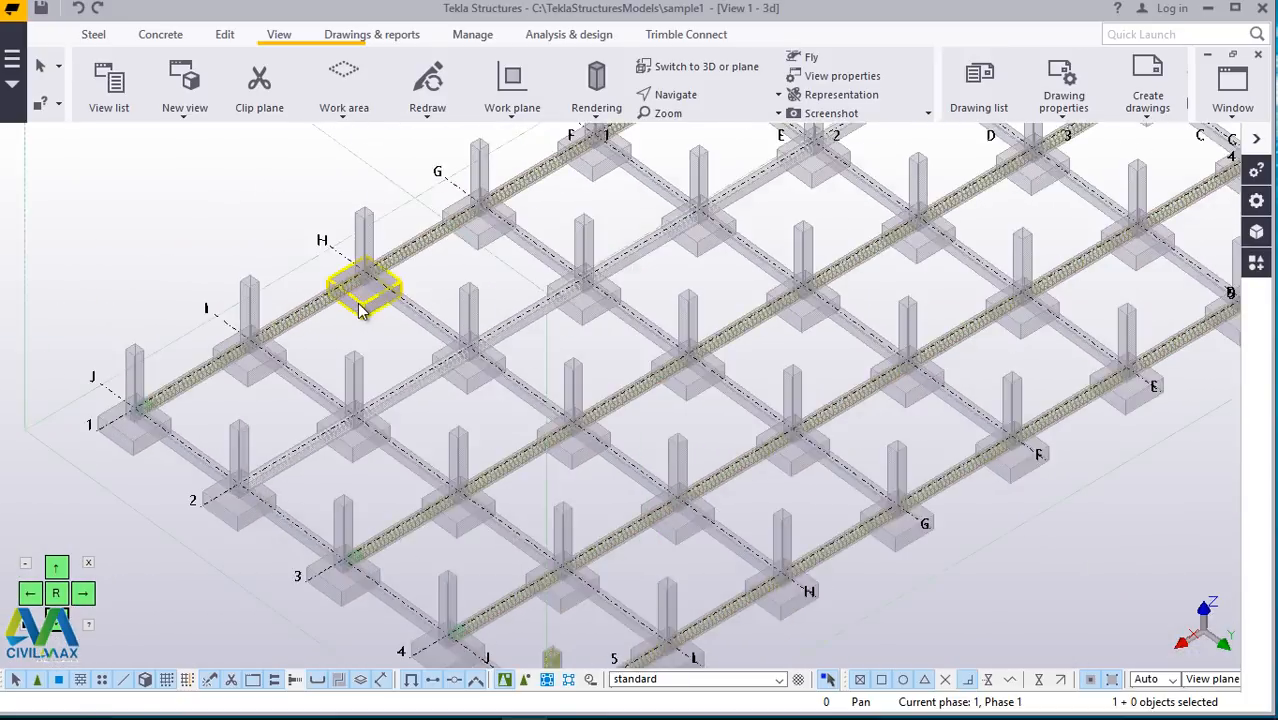
pyautogui.scroll(5, 464, 566)
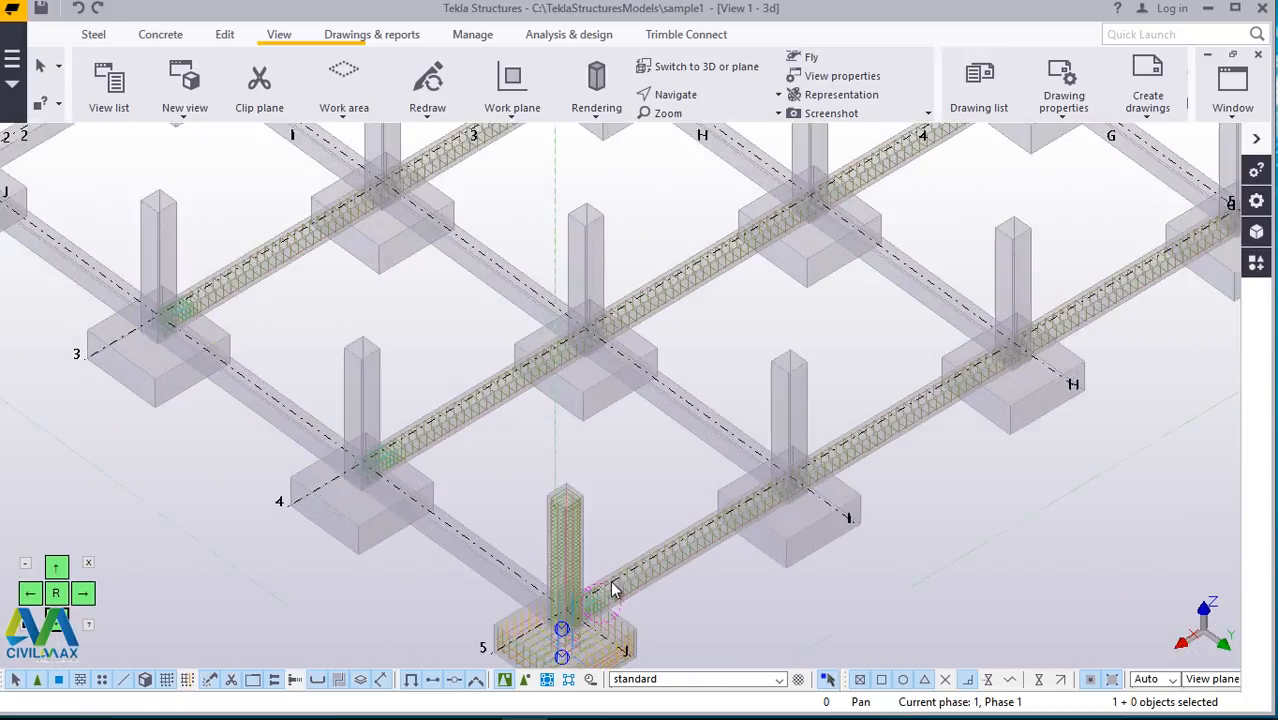
pyautogui.click(1256, 265)
pyautogui.click(990, 476)
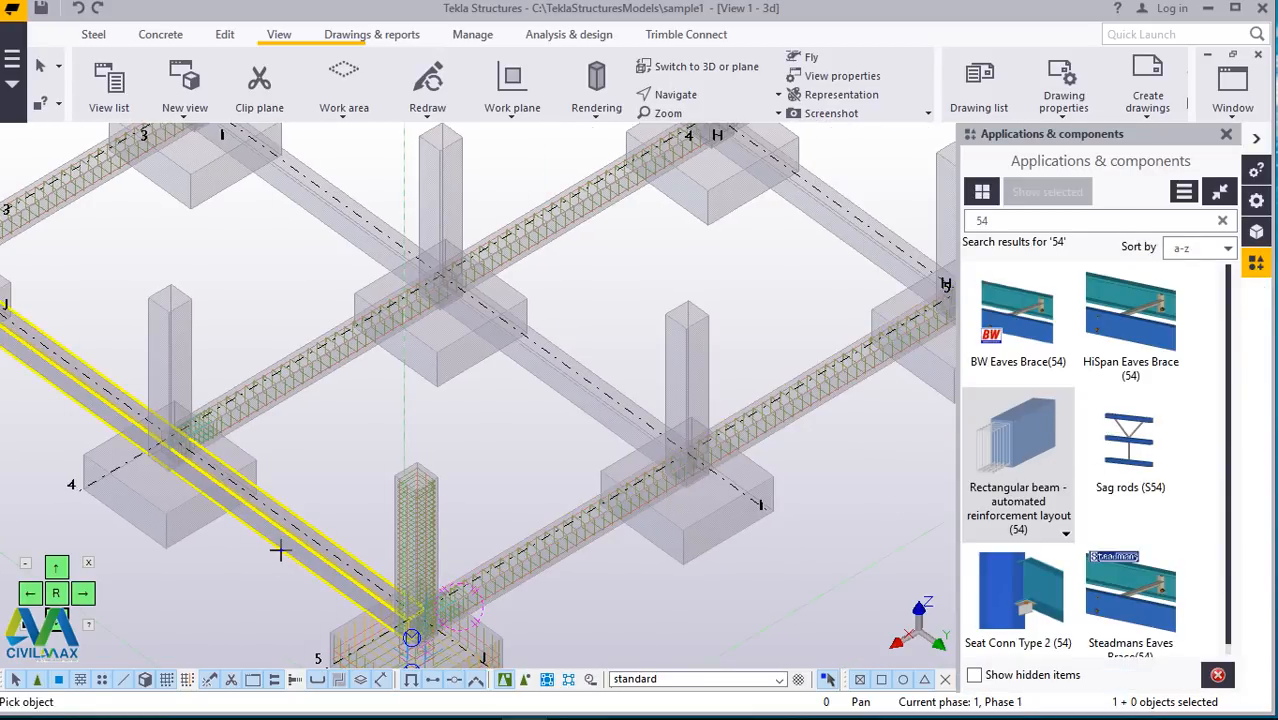
pyautogui.click(281, 551)
pyautogui.rightClick(485, 440)
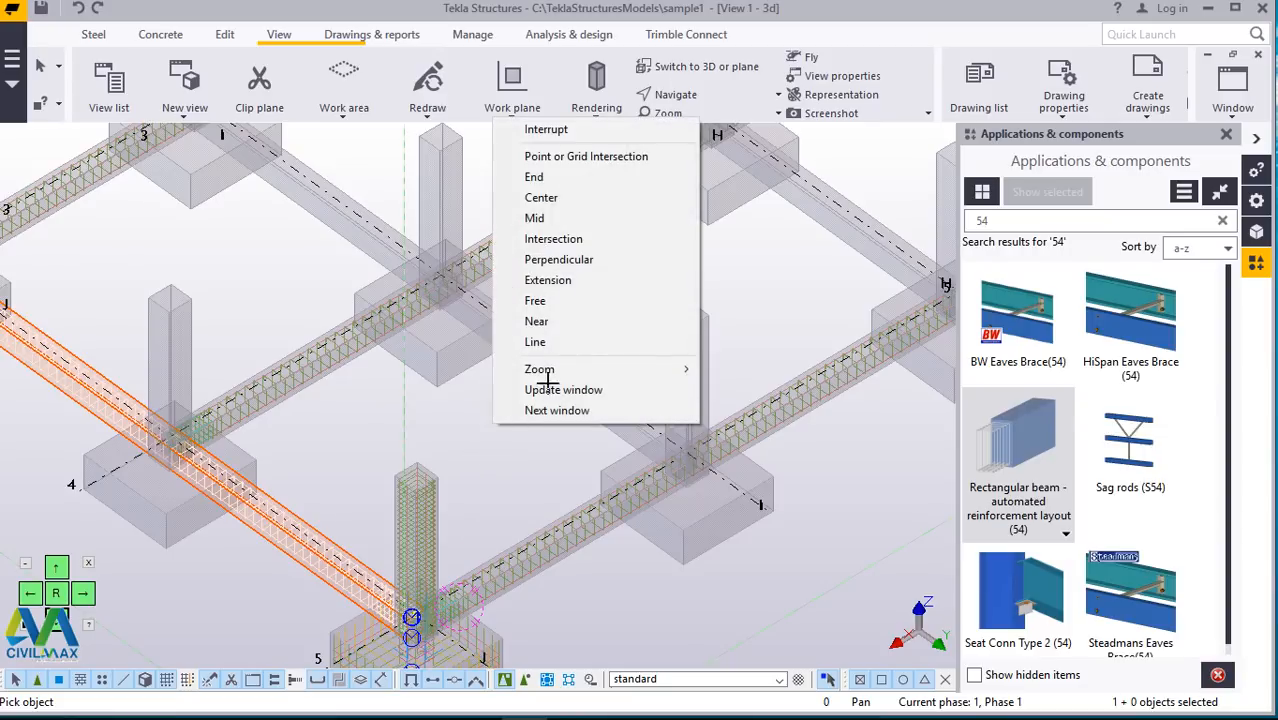
pyautogui.click(541, 128)
pyautogui.keyDown('ctrl'); pyautogui.moveTo(320, 559); pyautogui.dragTo(322, 518, button='middle'); pyautogui.keyUp('ctrl')
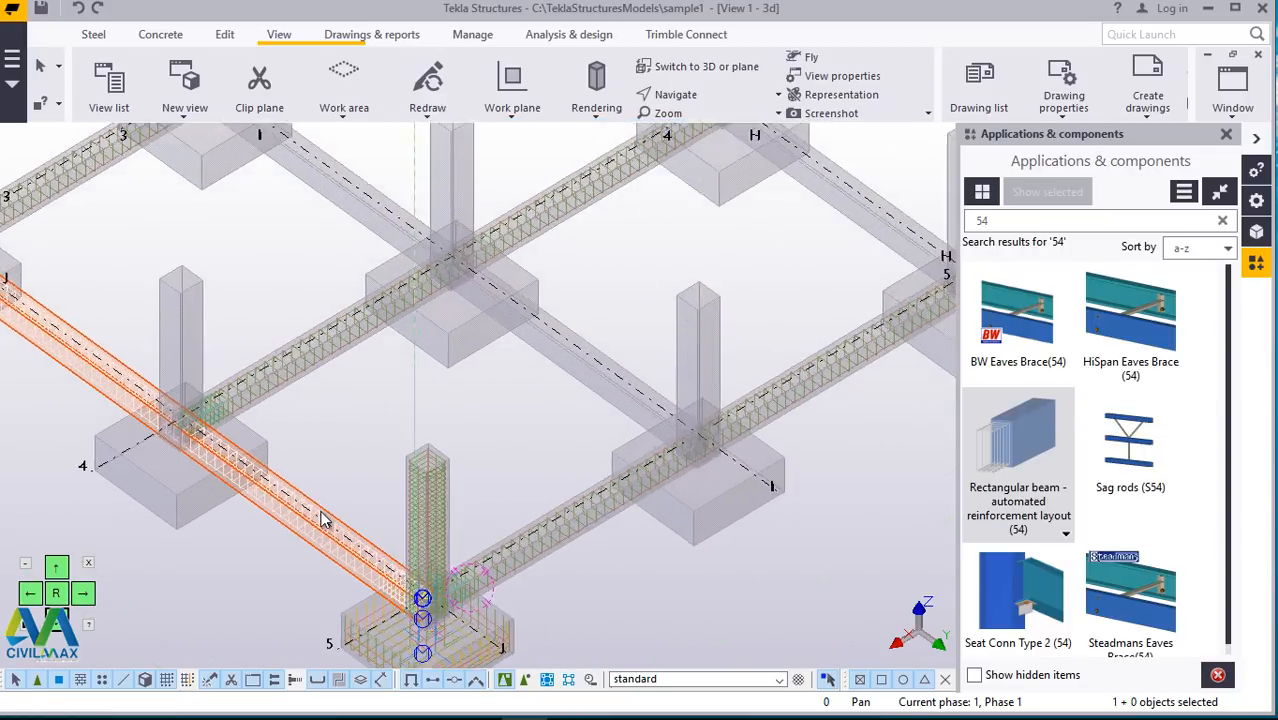
# Step: Select the grid line J beam's reinforcement component and start a linear copy of it
pyautogui.scroll(10, 322, 518)
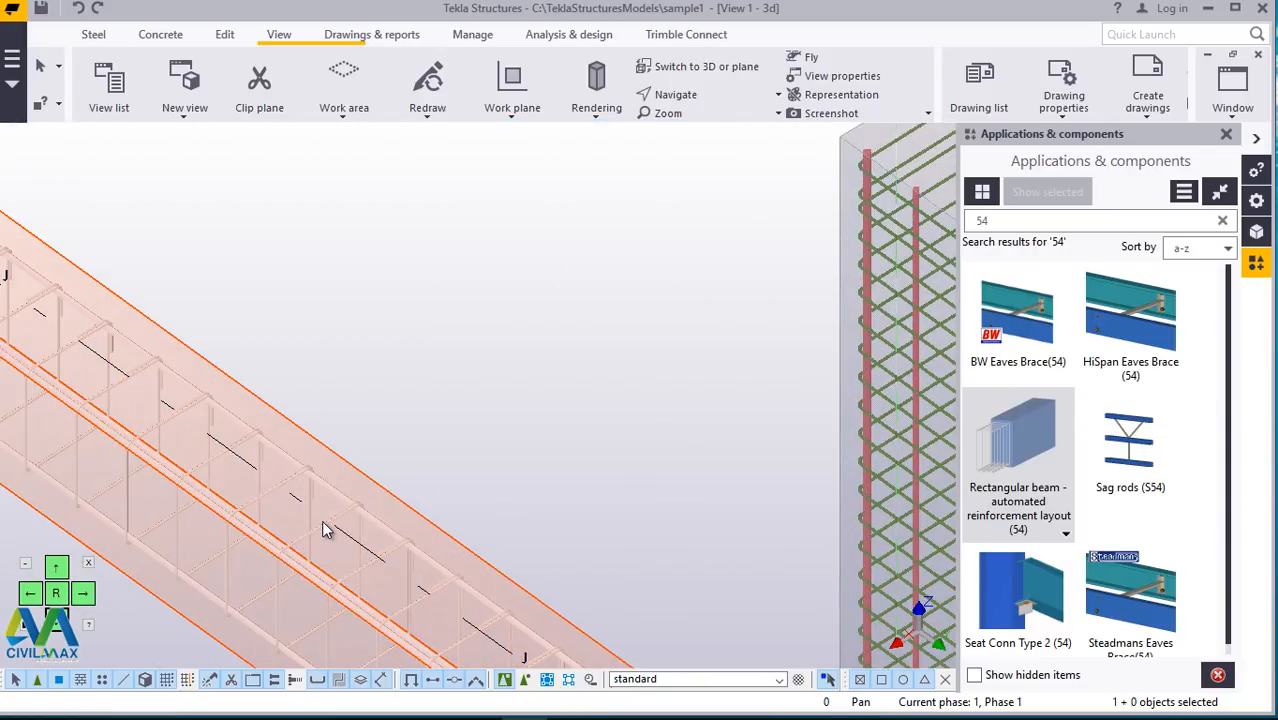
pyautogui.click(320, 526)
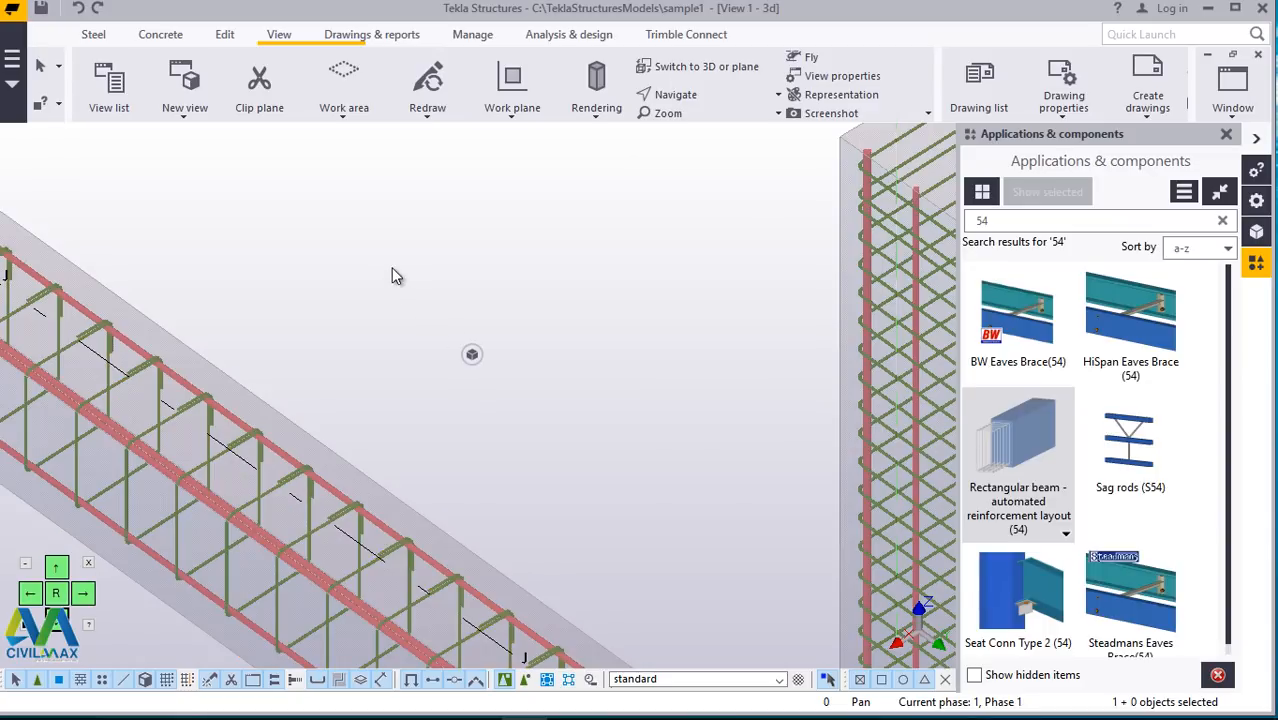
pyautogui.rightClick(398, 240)
pyautogui.click(421, 205)
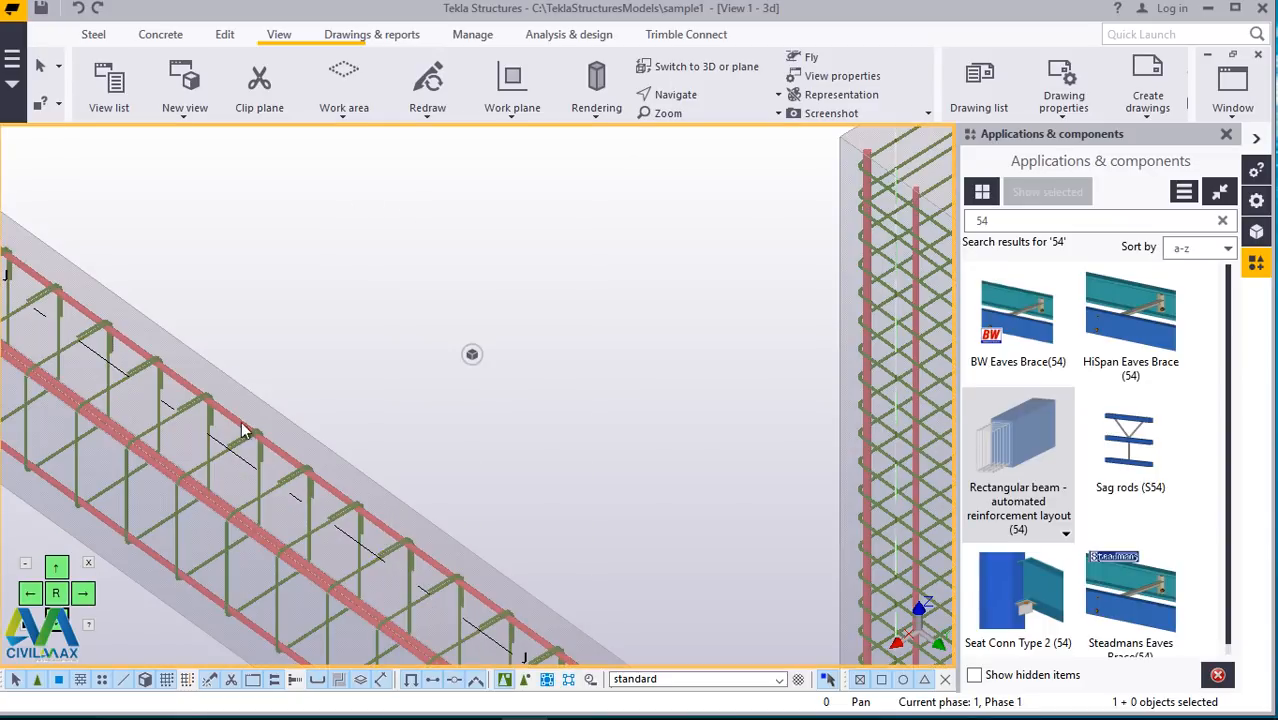
pyautogui.click(172, 504)
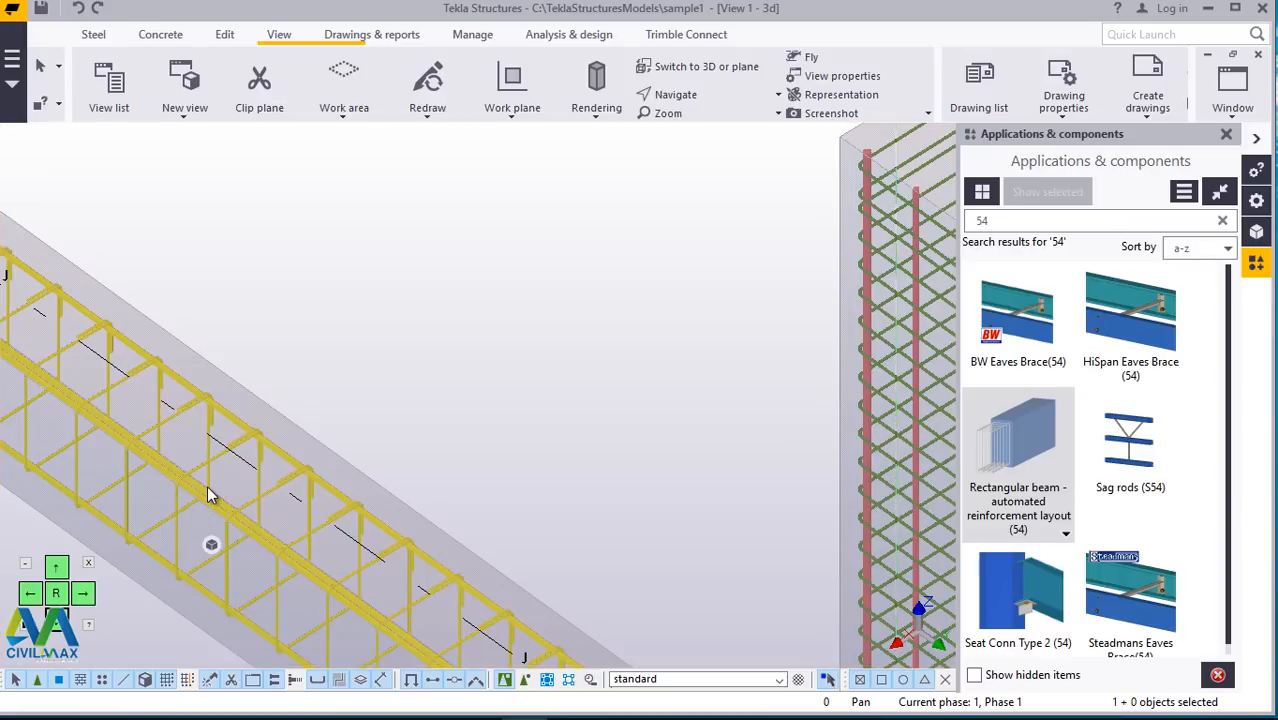
pyautogui.rightClick(392, 232)
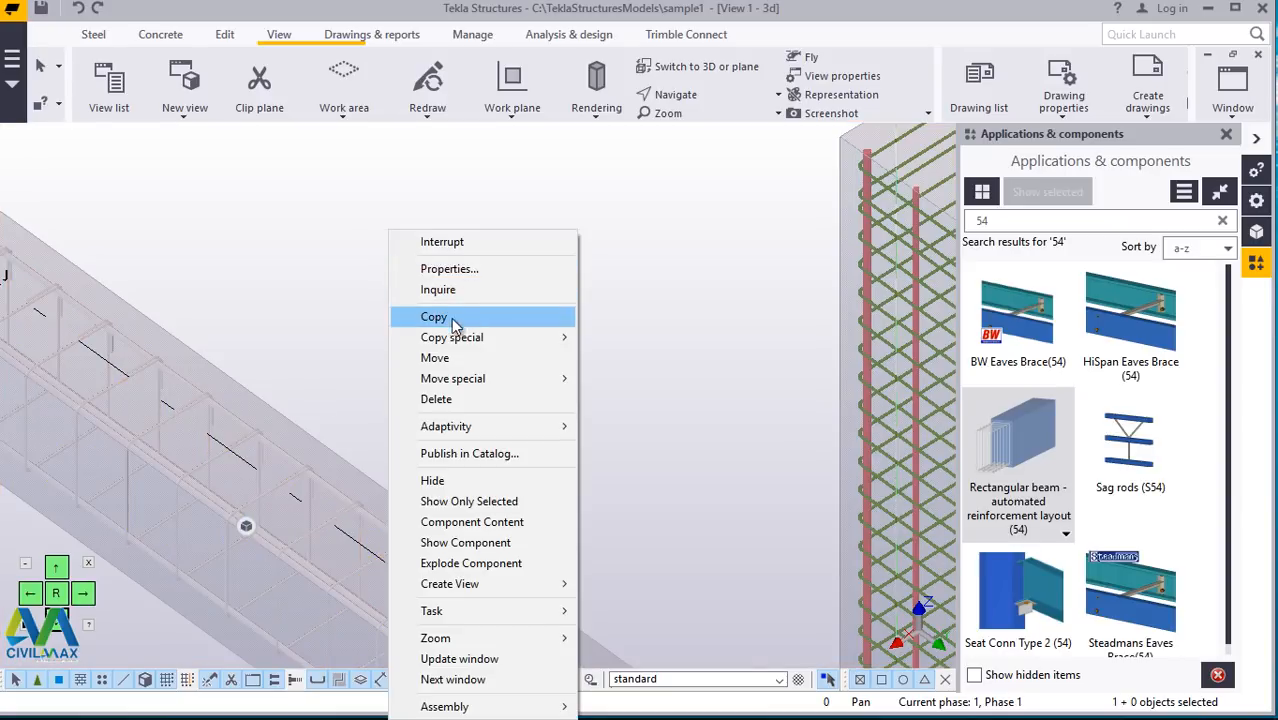
pyautogui.moveTo(468, 342)
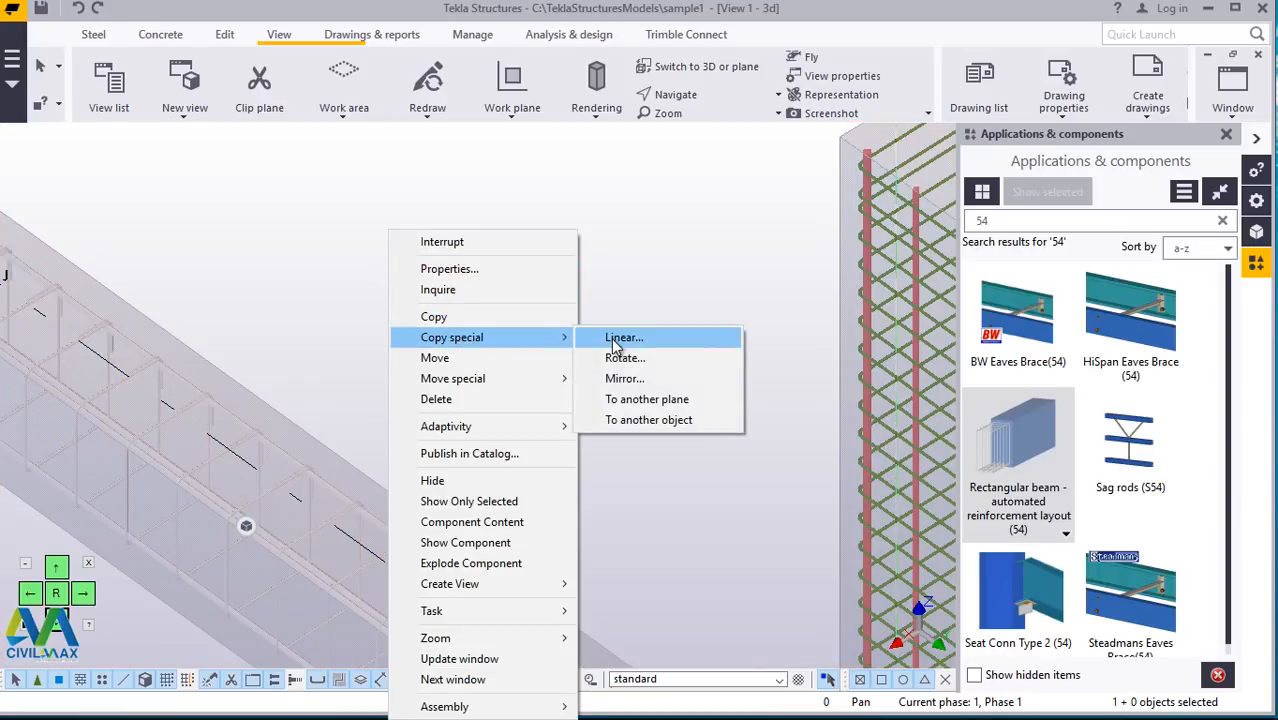
pyautogui.click(616, 337)
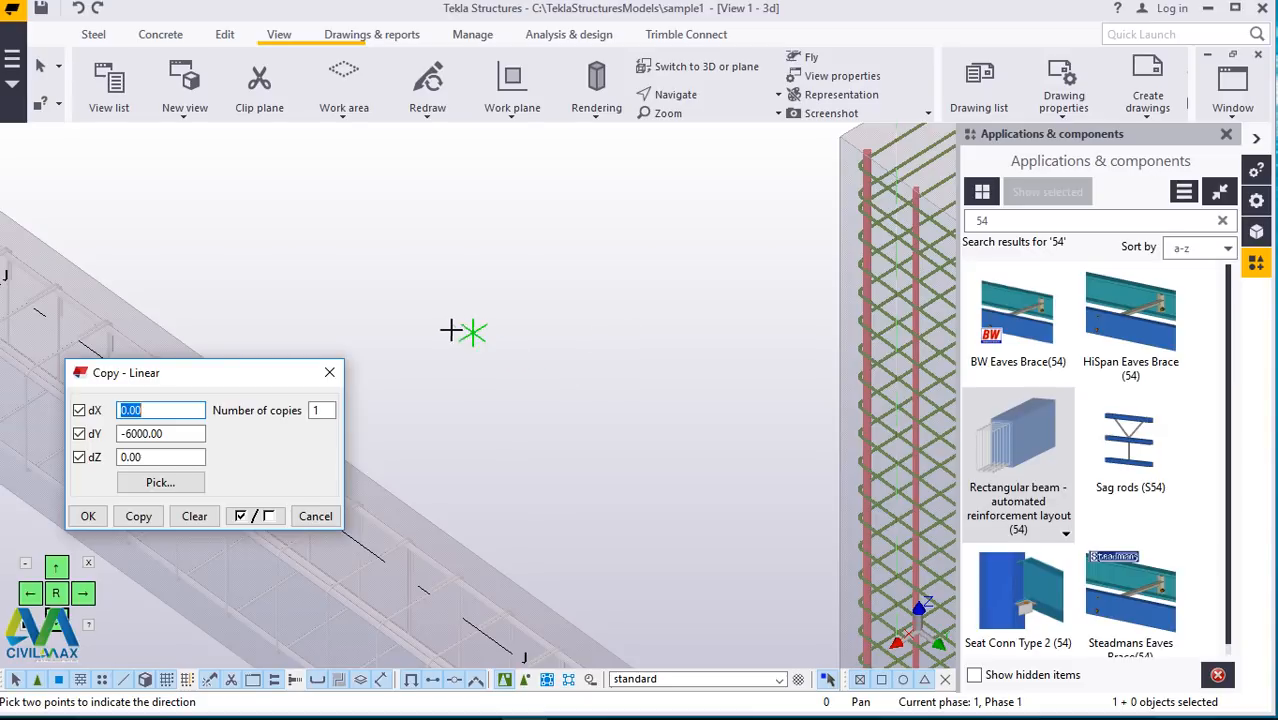
# Step: Create 8 linear copies of the grid line J beam's reinforcement with dX -6000, dY 0 and dZ 0, and end the copy command
pyautogui.scroll(-3, 445, 327)
pyautogui.scroll(-5, 437, 316)
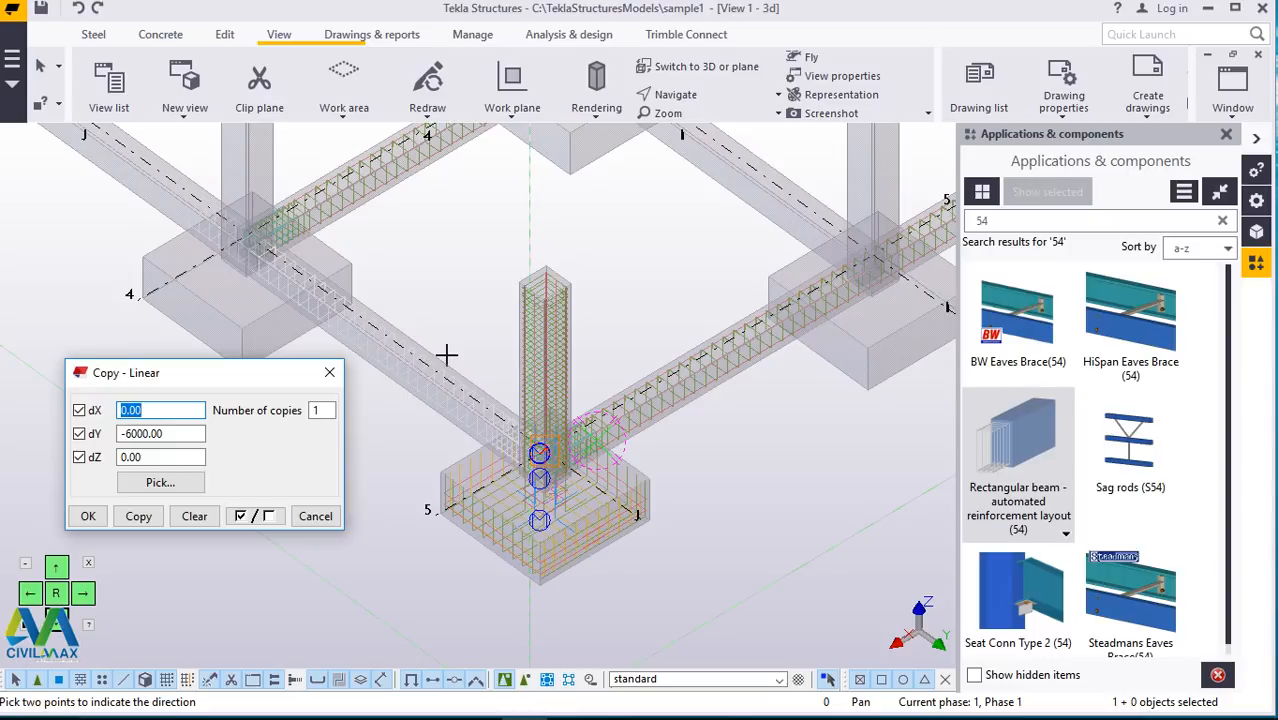
pyautogui.click(175, 433)
pyautogui.moveTo(175, 433); pyautogui.dragTo(125, 433)
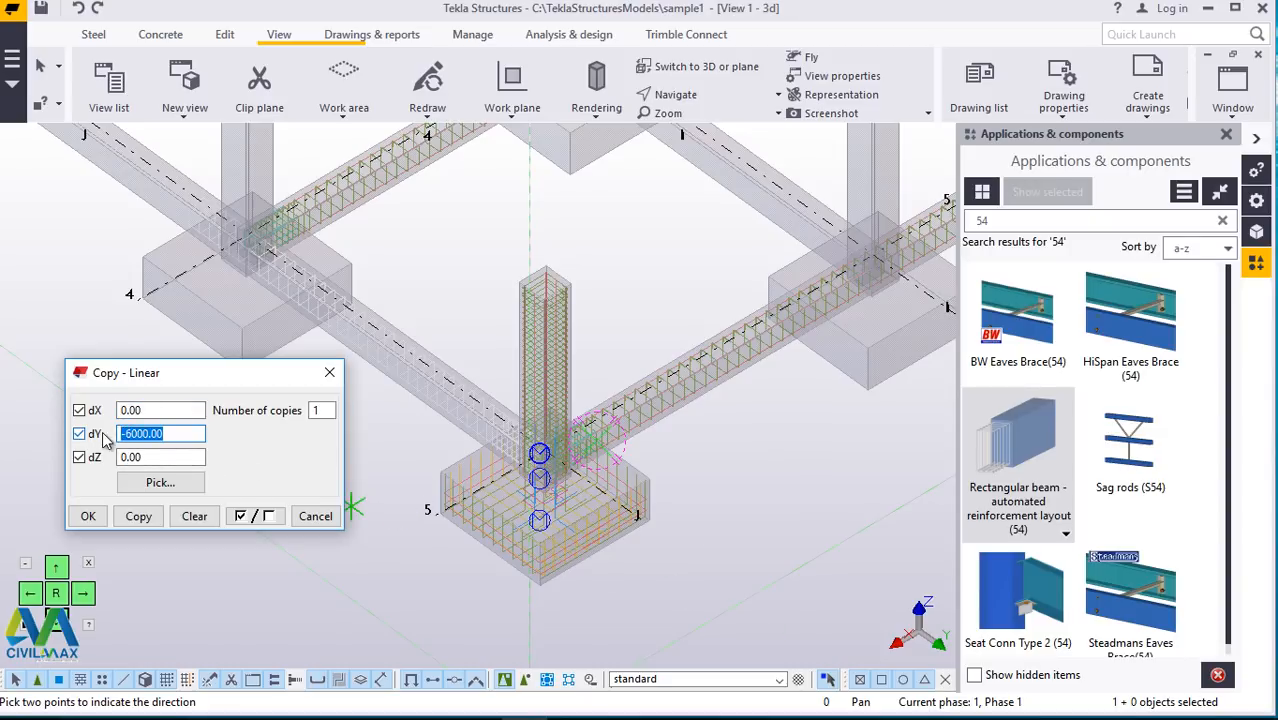
pyautogui.write('0')
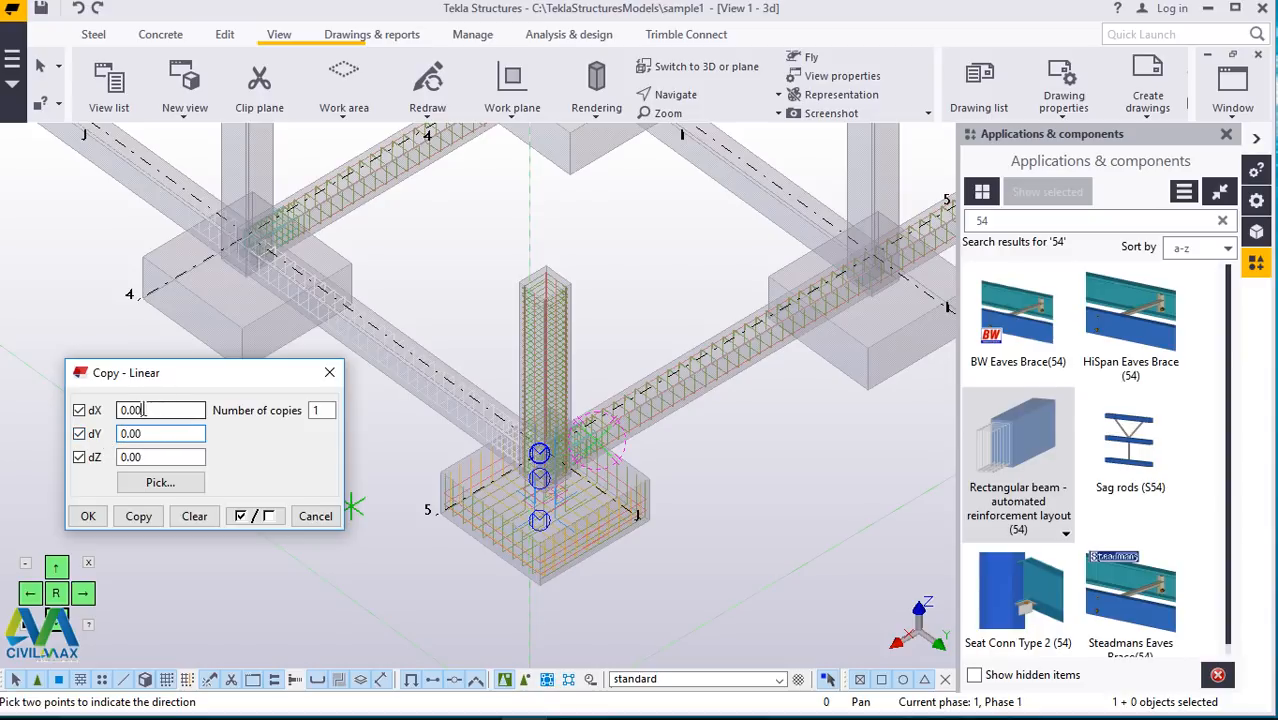
pyautogui.moveTo(143, 410); pyautogui.dragTo(95, 416)
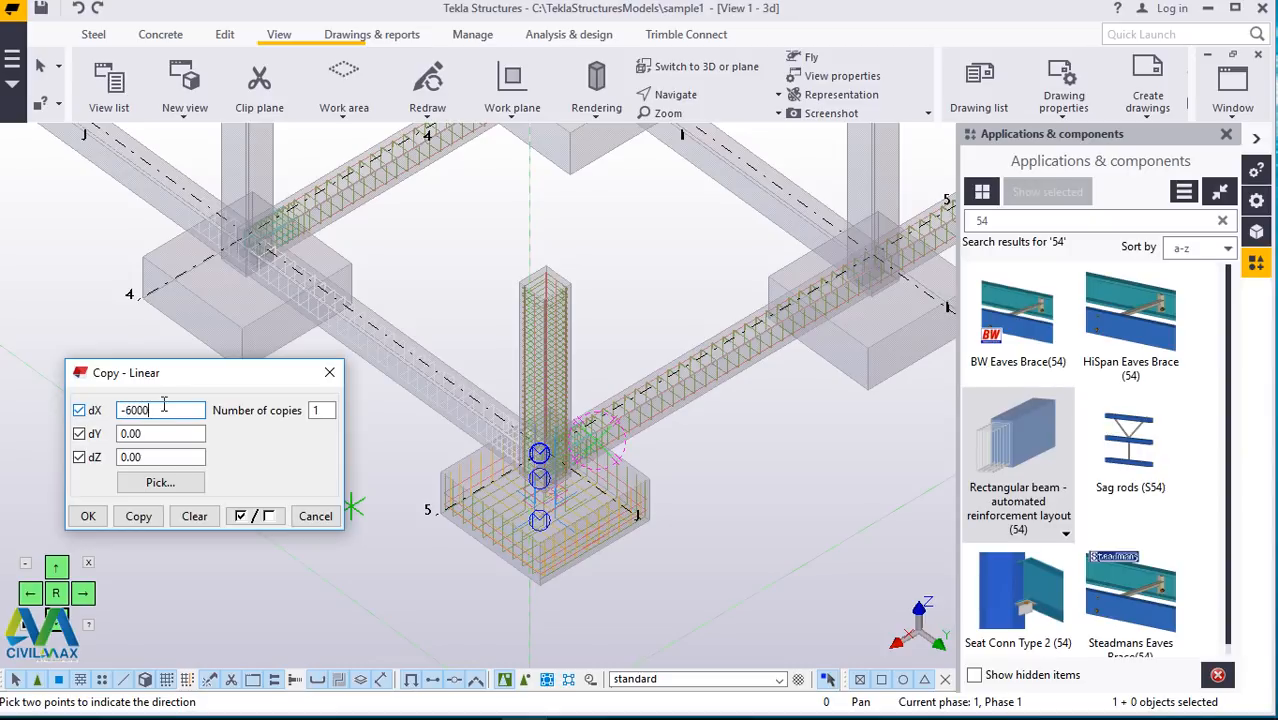
pyautogui.doubleClick(325, 410)
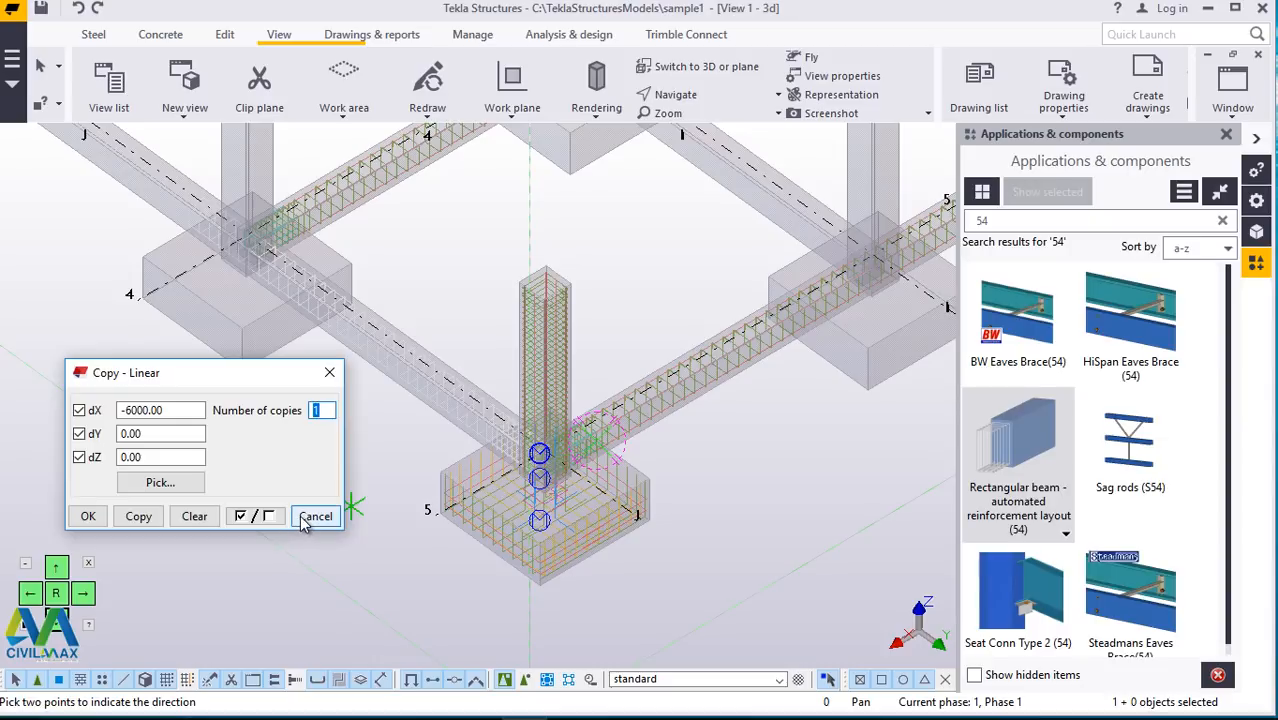
pyautogui.scroll(-1, 398, 491)
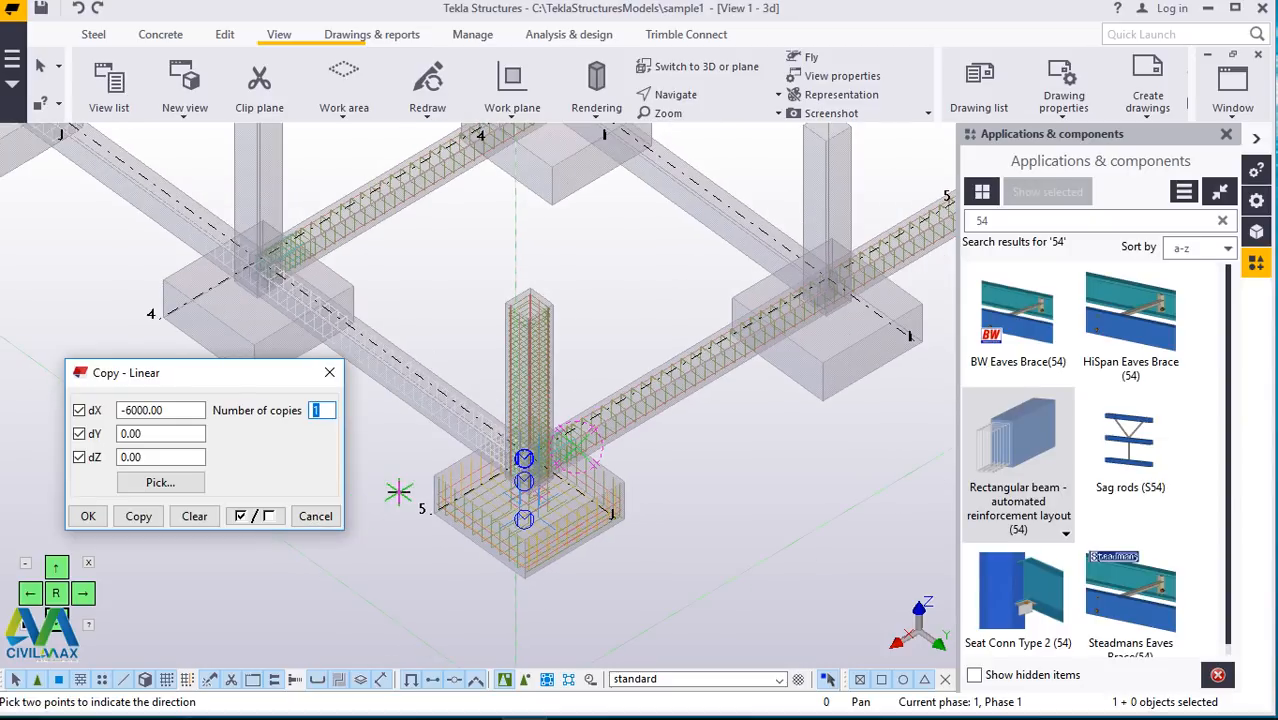
pyautogui.click(141, 517)
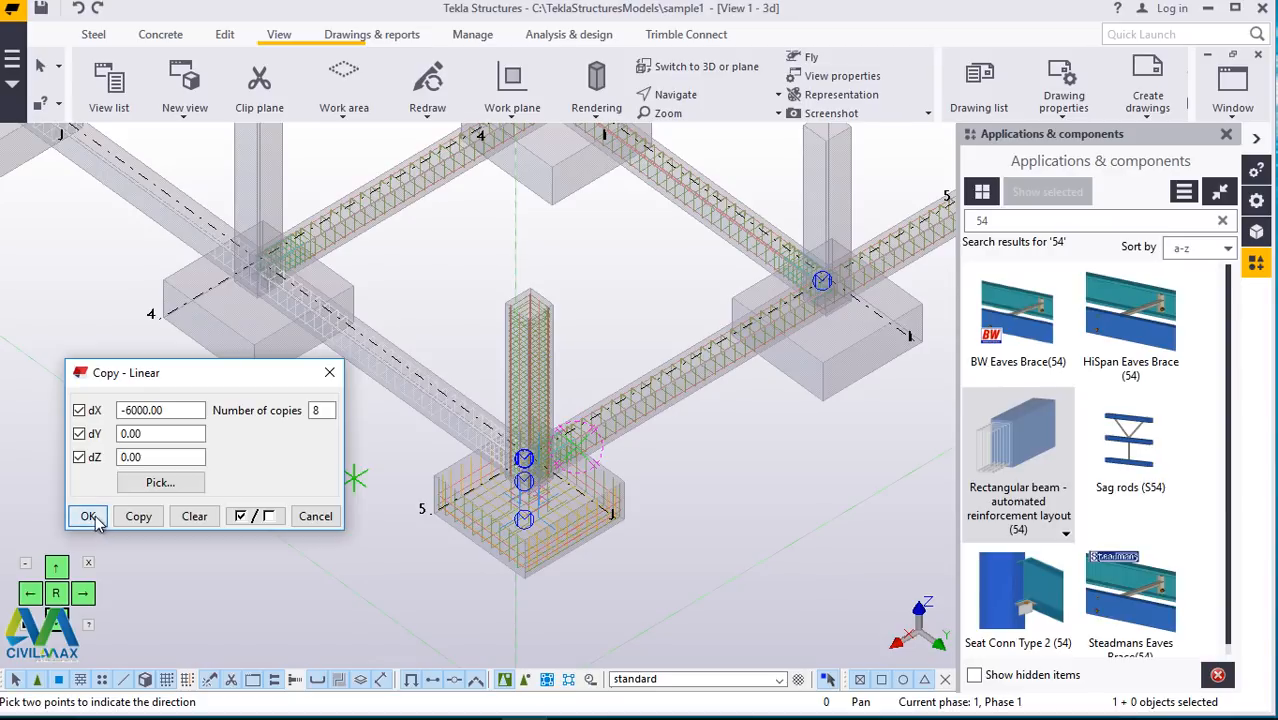
pyautogui.click(93, 520)
pyautogui.rightClick(149, 501)
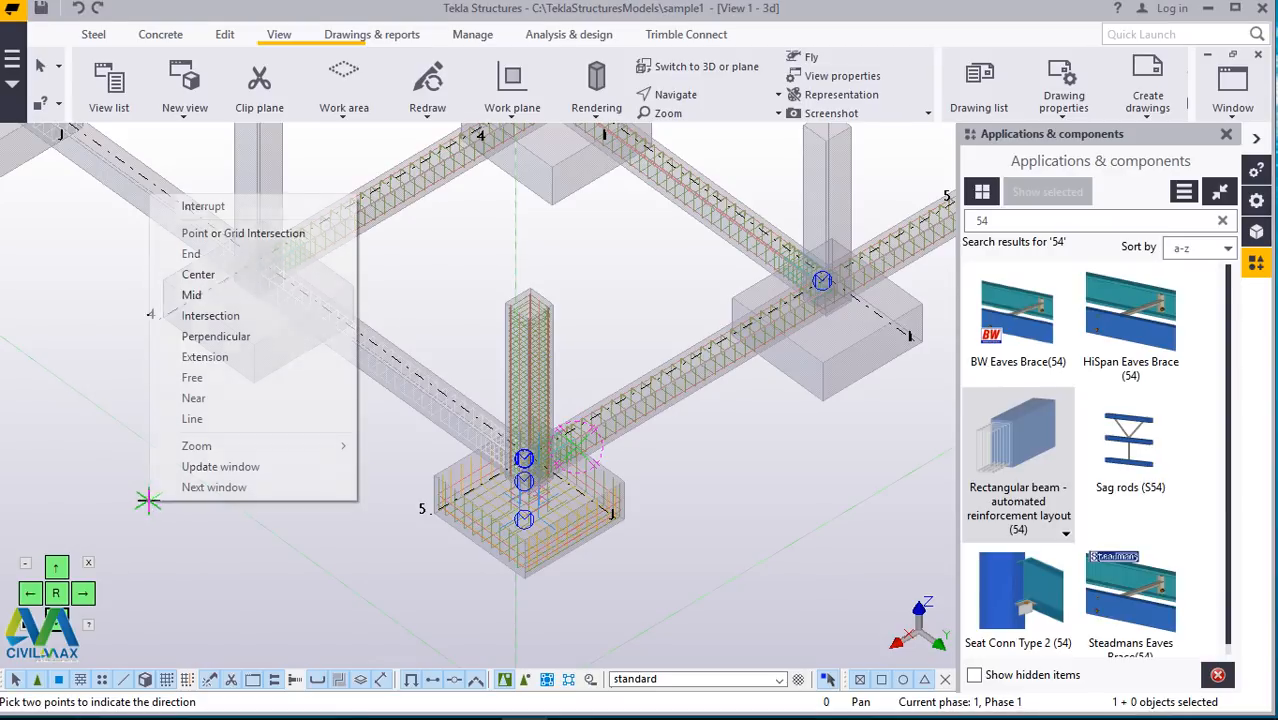
pyautogui.click(203, 207)
pyautogui.scroll(-5, 290, 483)
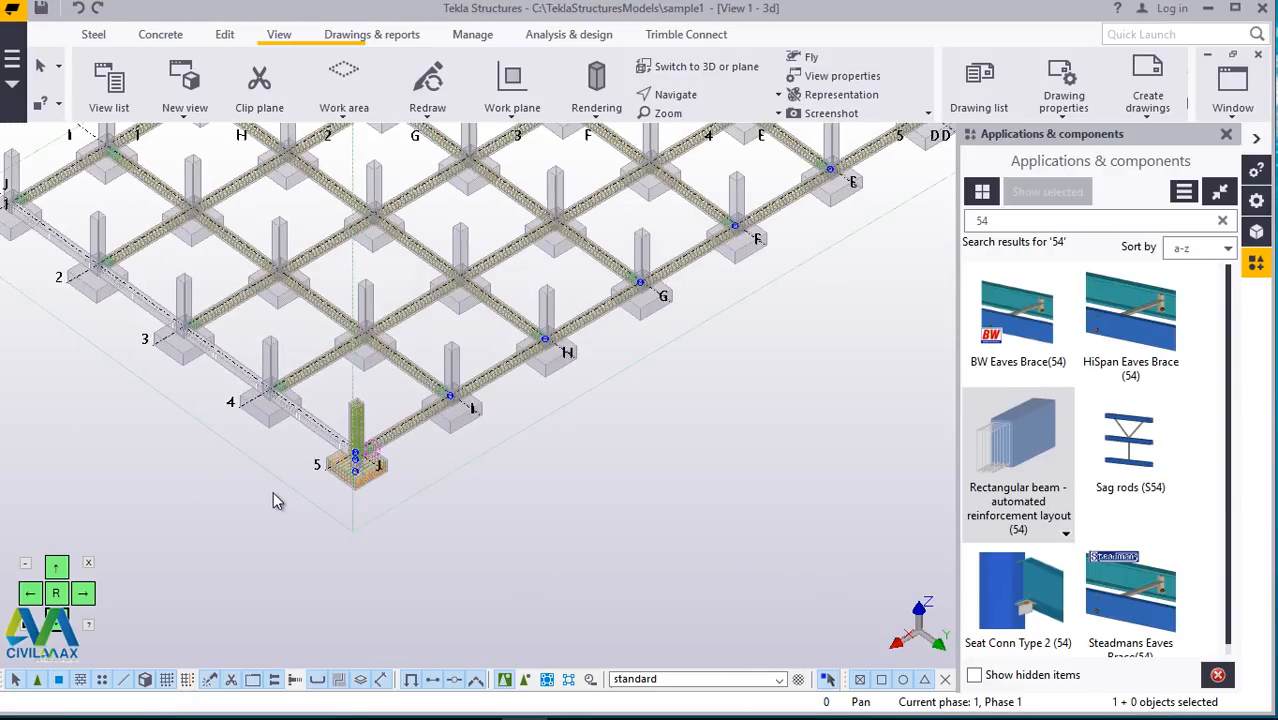
pyautogui.scroll(-5, 282, 490)
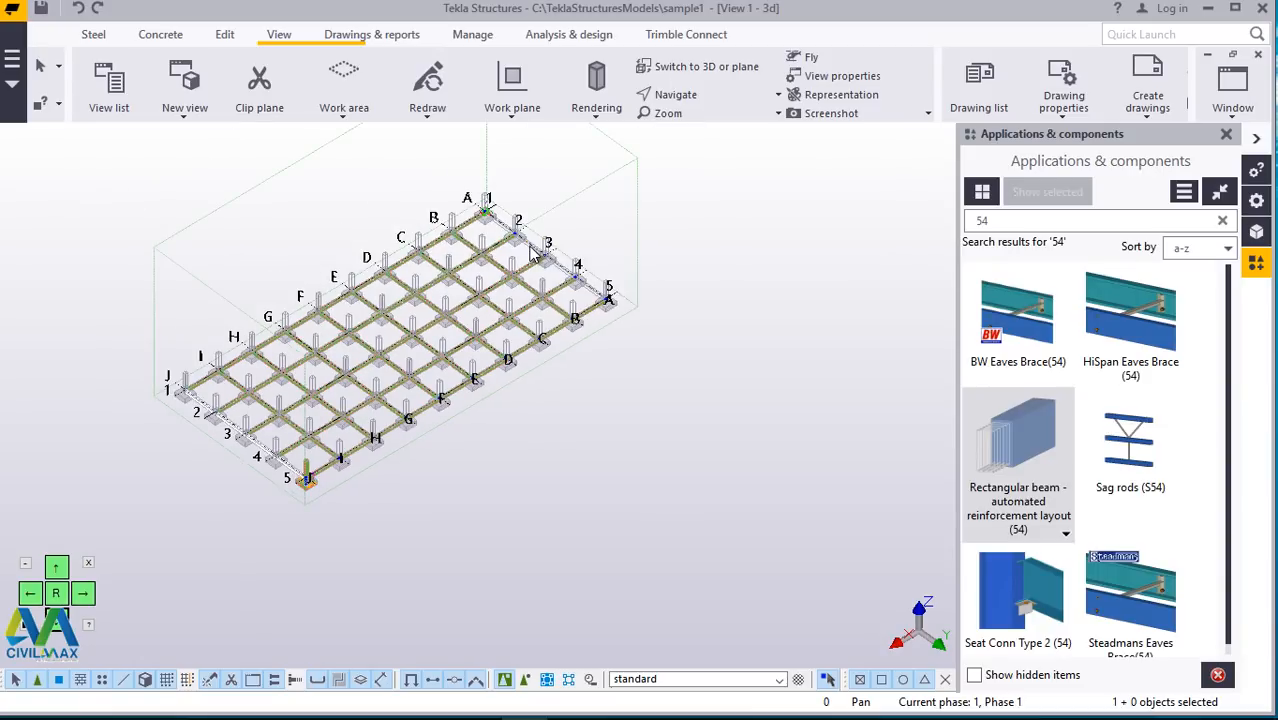
# Step: Copy the grid line B beam's reinforcement component linearly with dX -6000, dY 0, dZ 0 and 1 copy, and end the copy command
pyautogui.scroll(5, 650, 215)
pyautogui.scroll(3, 720, 200)
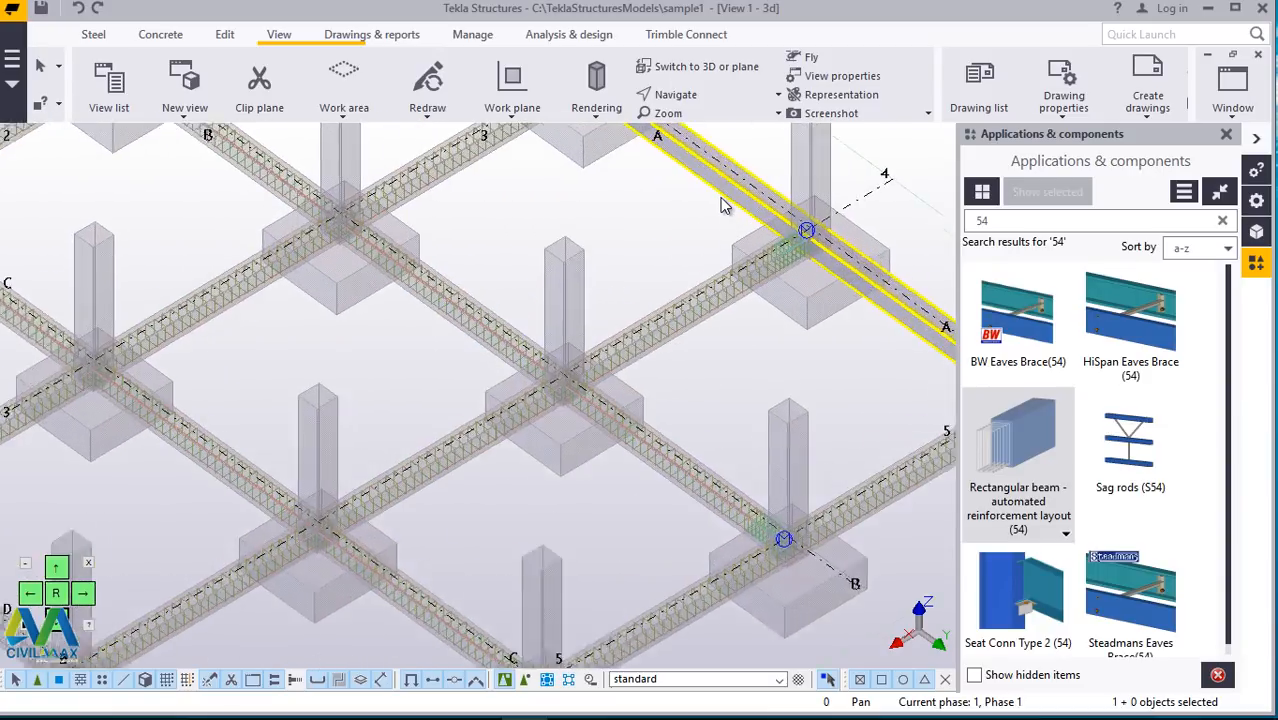
pyautogui.scroll(2, 720, 197)
pyautogui.scroll(3, 448, 363)
pyautogui.scroll(2, 403, 388)
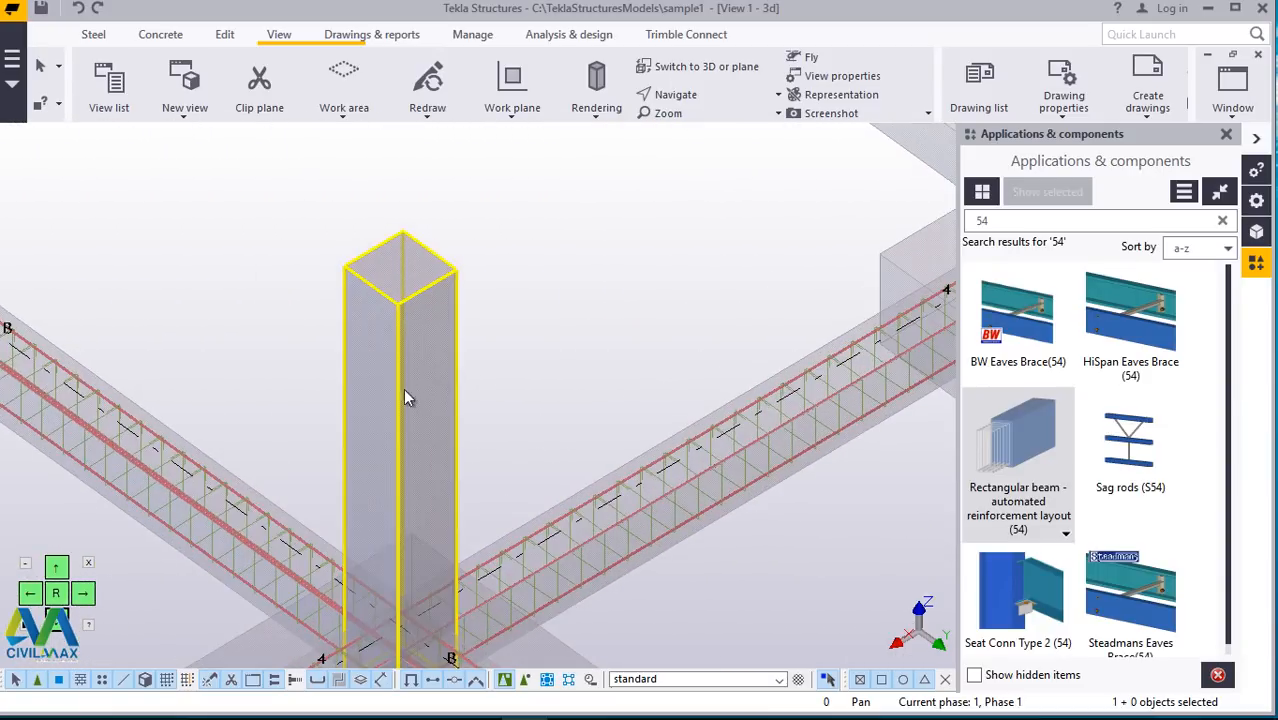
pyautogui.click(220, 479)
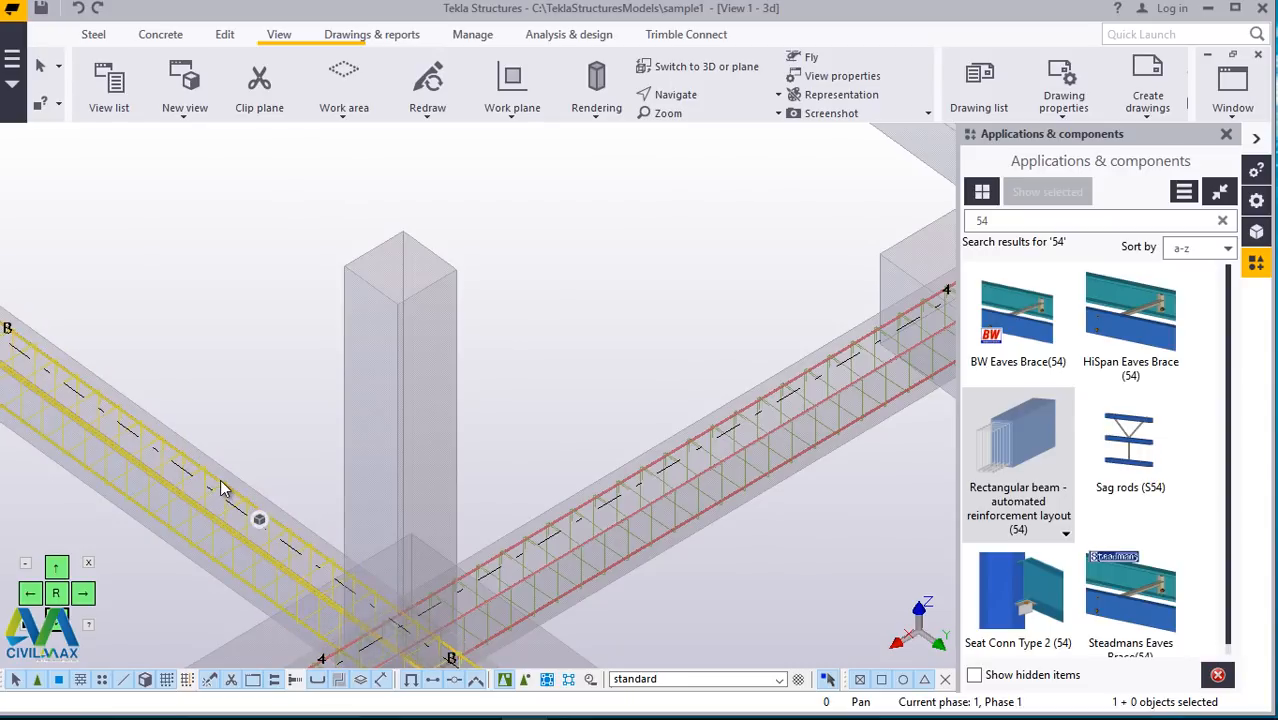
pyautogui.rightClick(231, 292)
pyautogui.moveTo(298, 343)
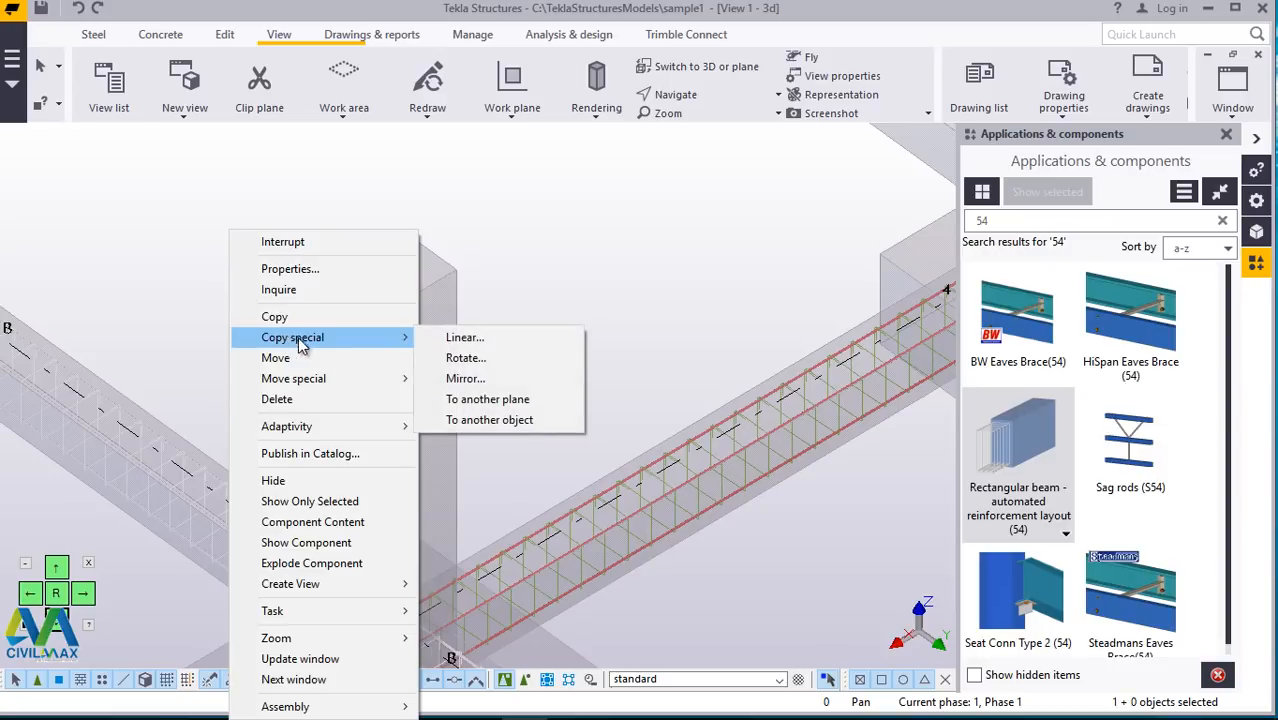
pyautogui.click(502, 340)
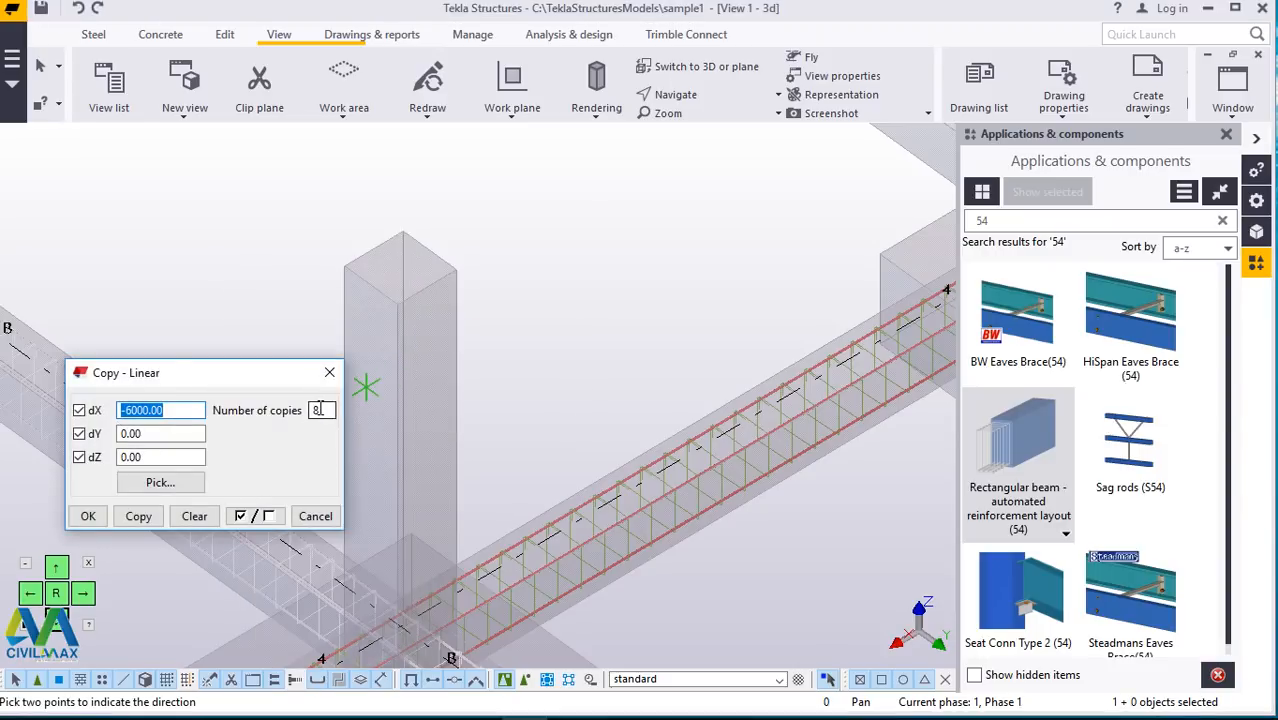
pyautogui.click(320, 409)
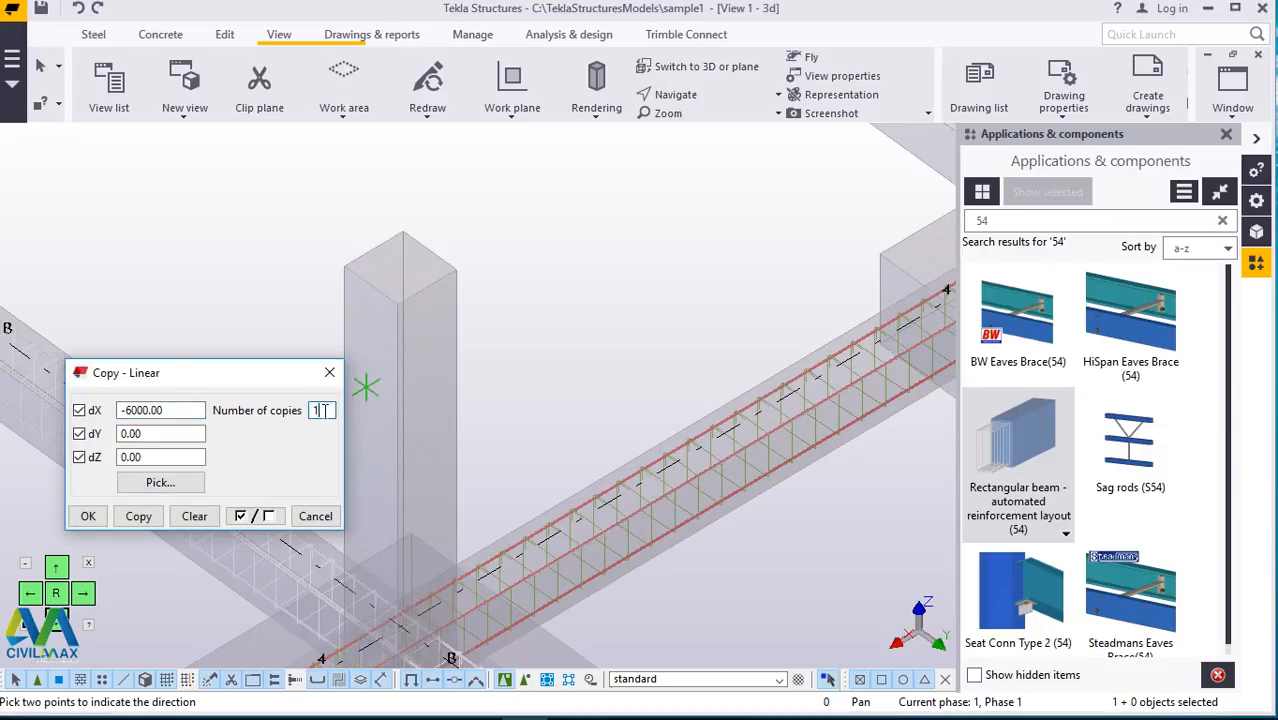
pyautogui.click(138, 516)
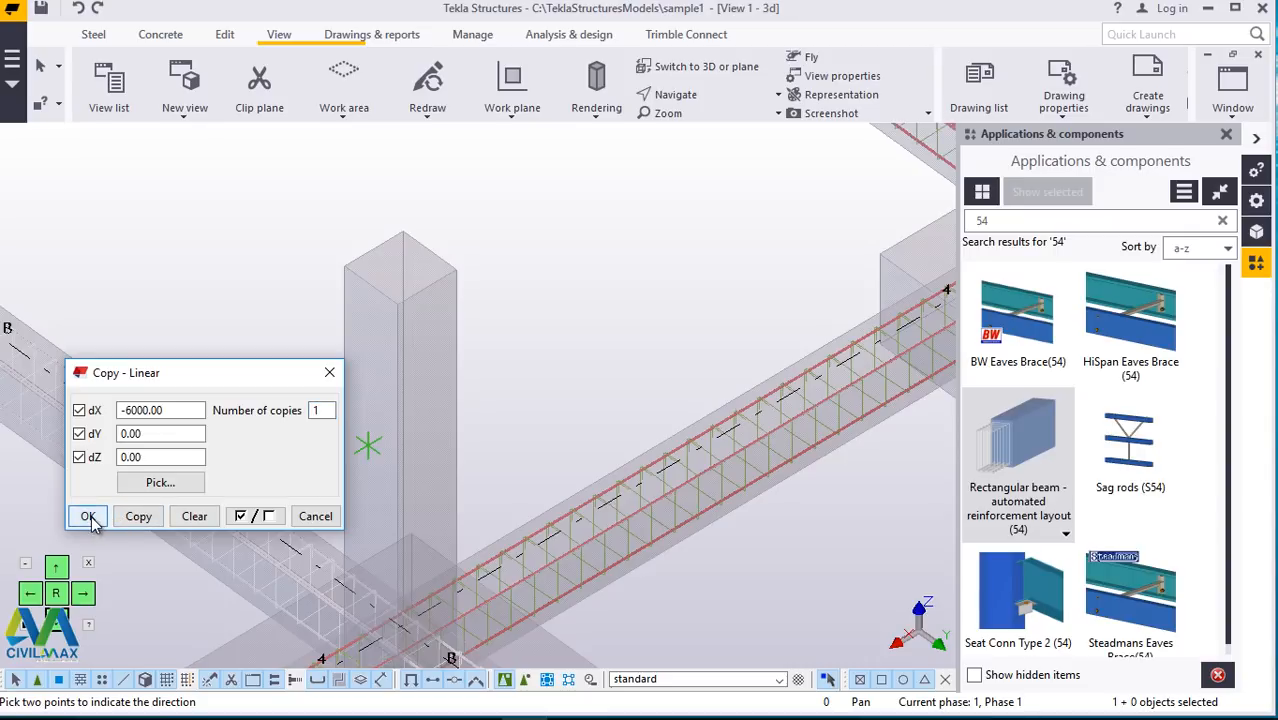
pyautogui.click(88, 516)
pyautogui.rightClick(522, 224)
pyautogui.click(575, 239)
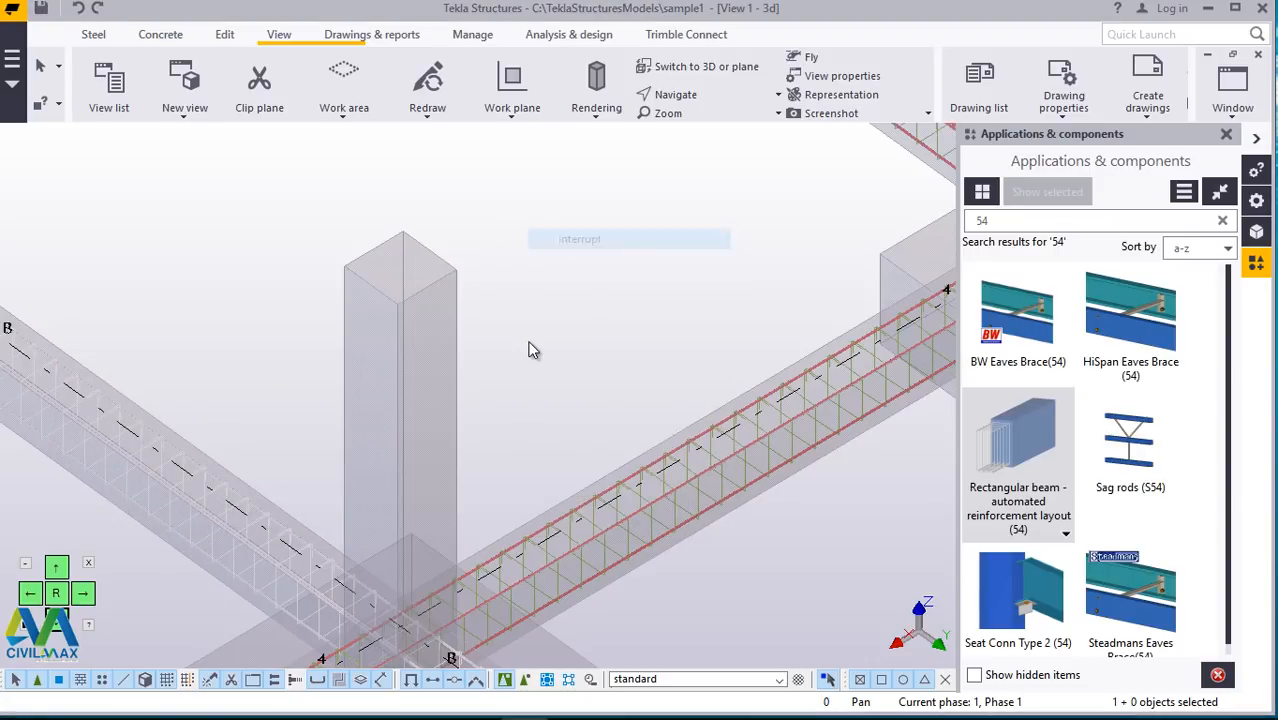
# Step: Select the column's reinforcement component at grid intersection J-5 and start a linear copy of it
pyautogui.scroll(-10, 464, 378)
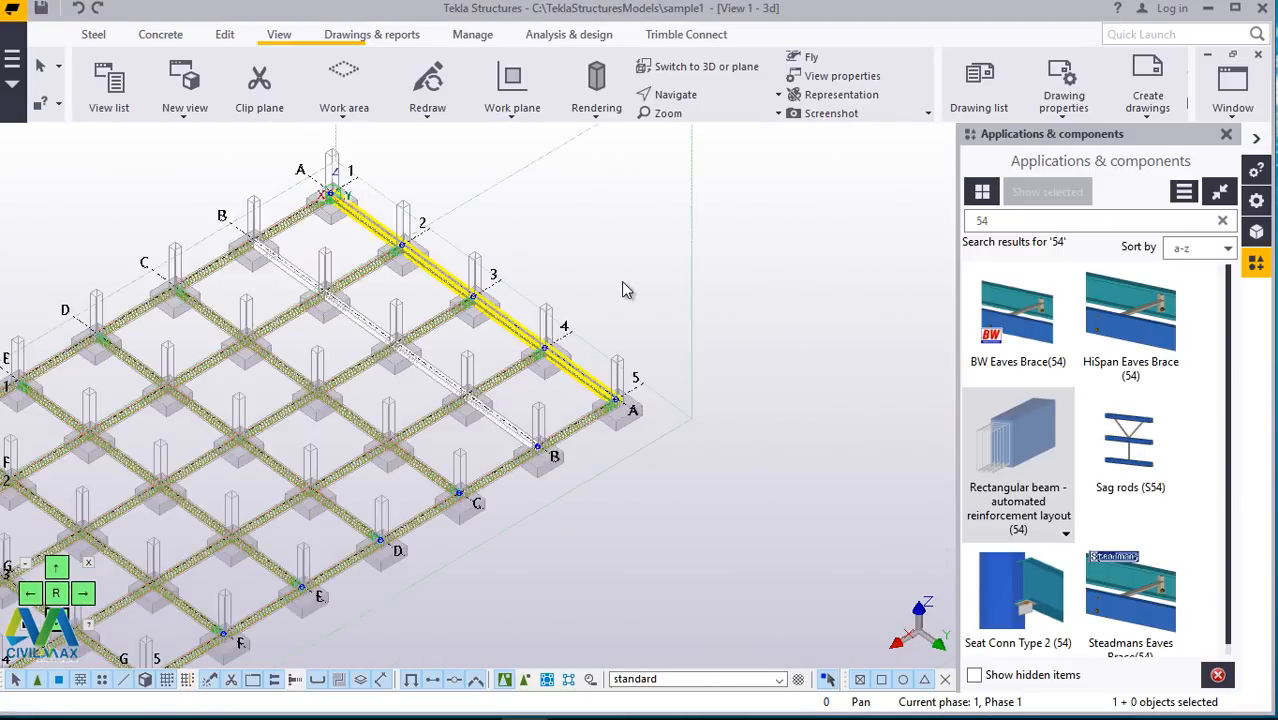
pyautogui.scroll(-3, 634, 279)
pyautogui.scroll(-2, 548, 325)
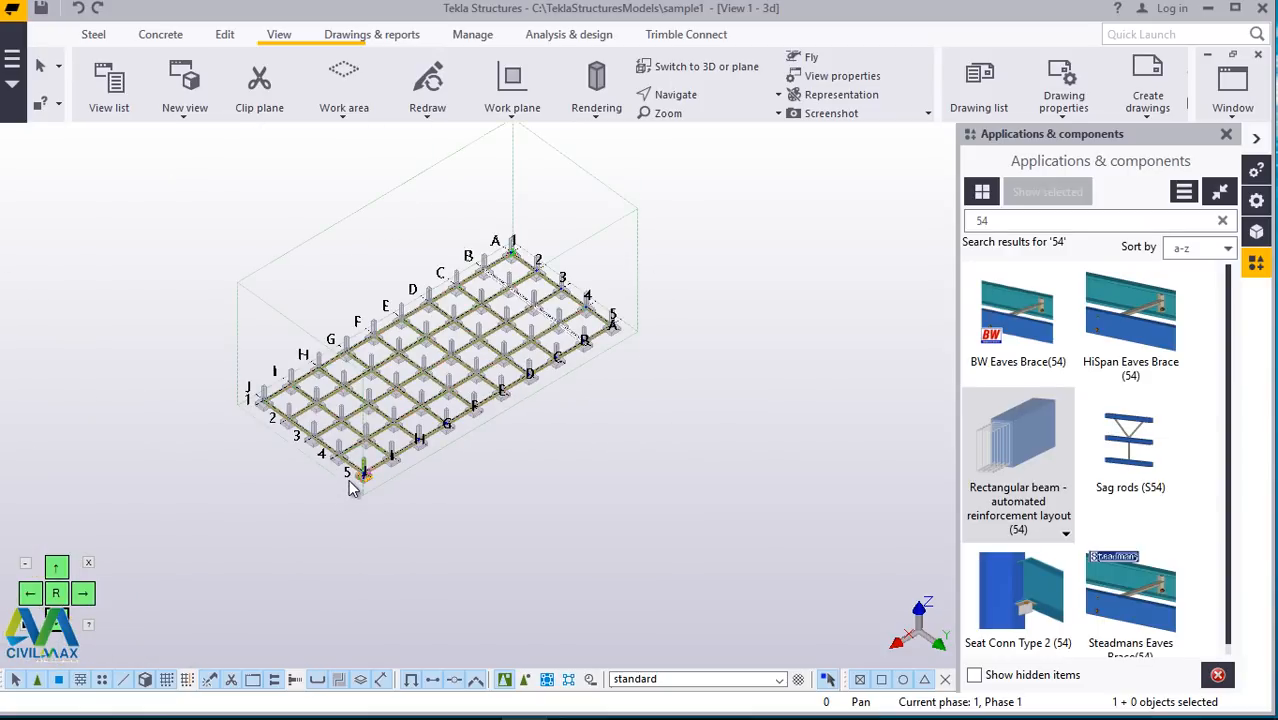
pyautogui.scroll(5, 357, 471)
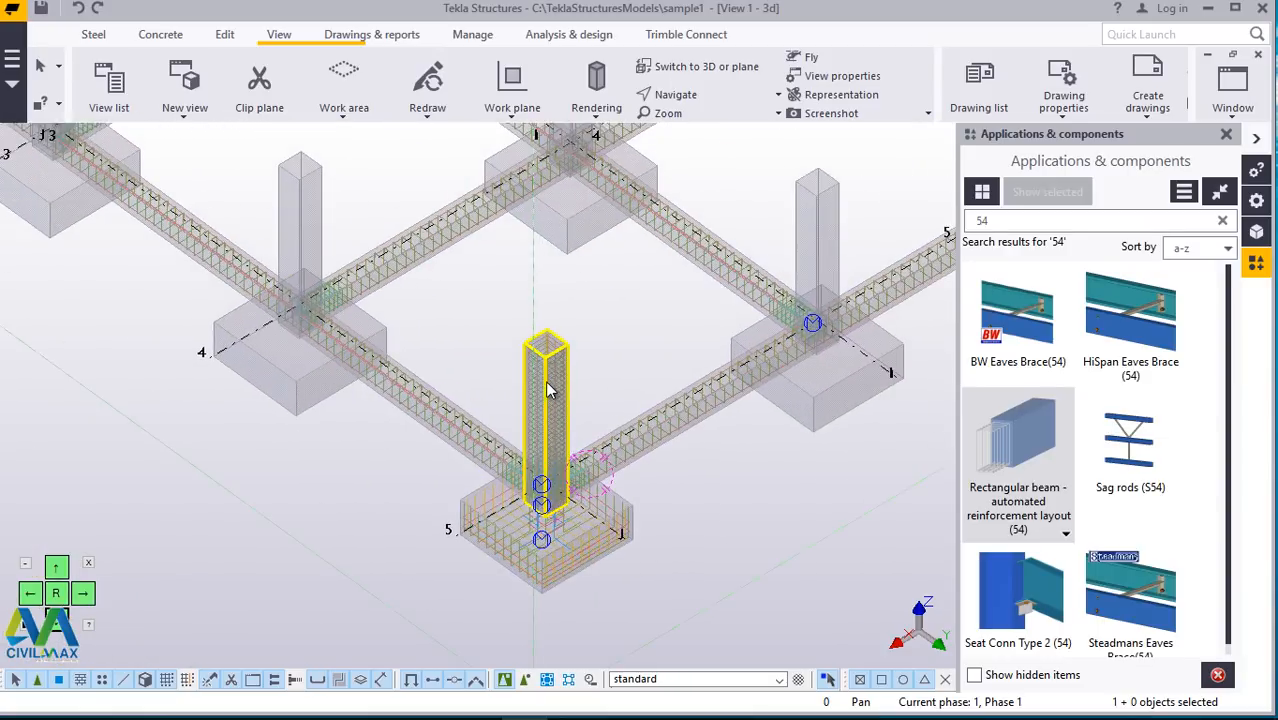
pyautogui.scroll(5, 548, 390)
pyautogui.scroll(-4, 545, 385)
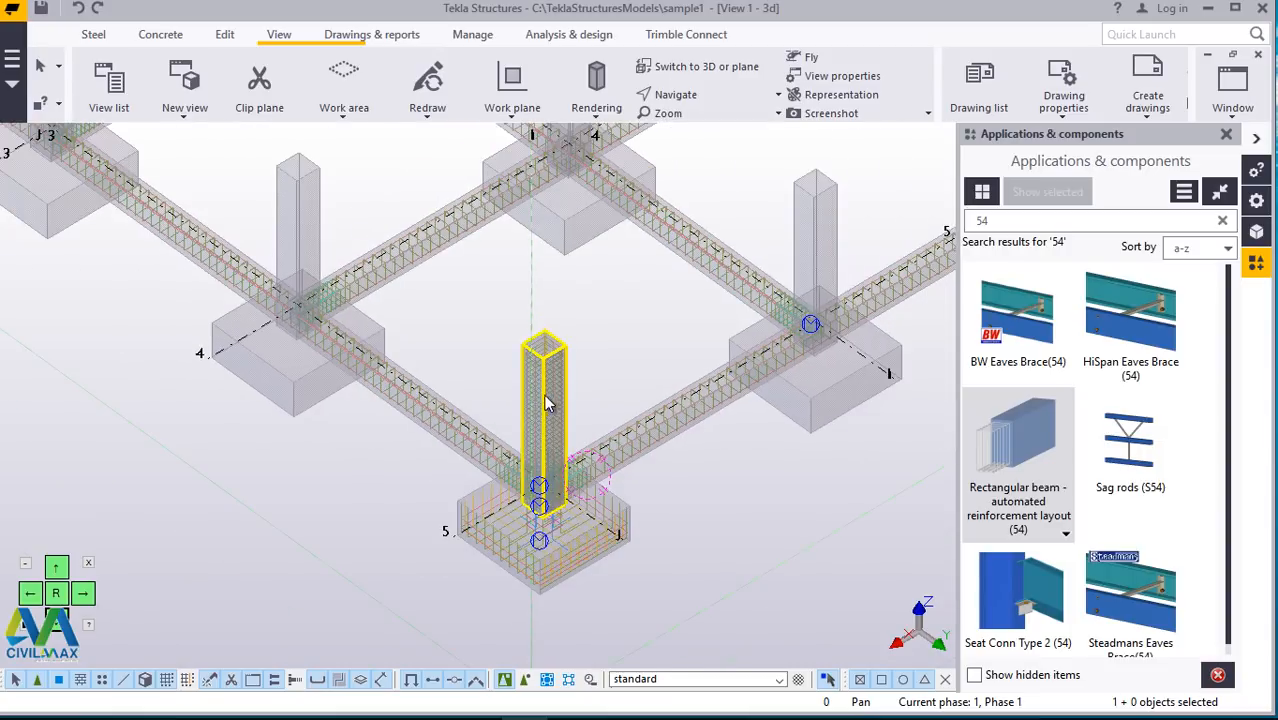
pyautogui.scroll(4, 607, 545)
pyautogui.scroll(4, 525, 214)
pyautogui.scroll(-3, 522, 434)
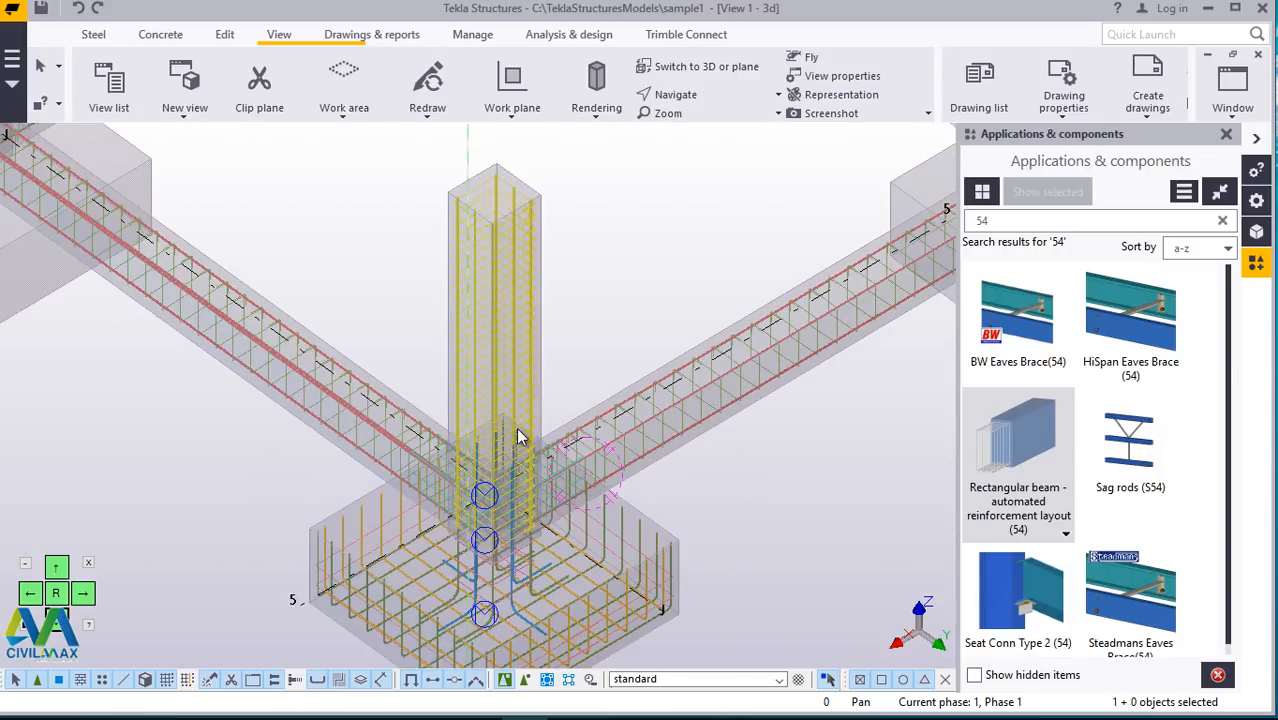
pyautogui.scroll(5, 542, 257)
pyautogui.scroll(3, 522, 238)
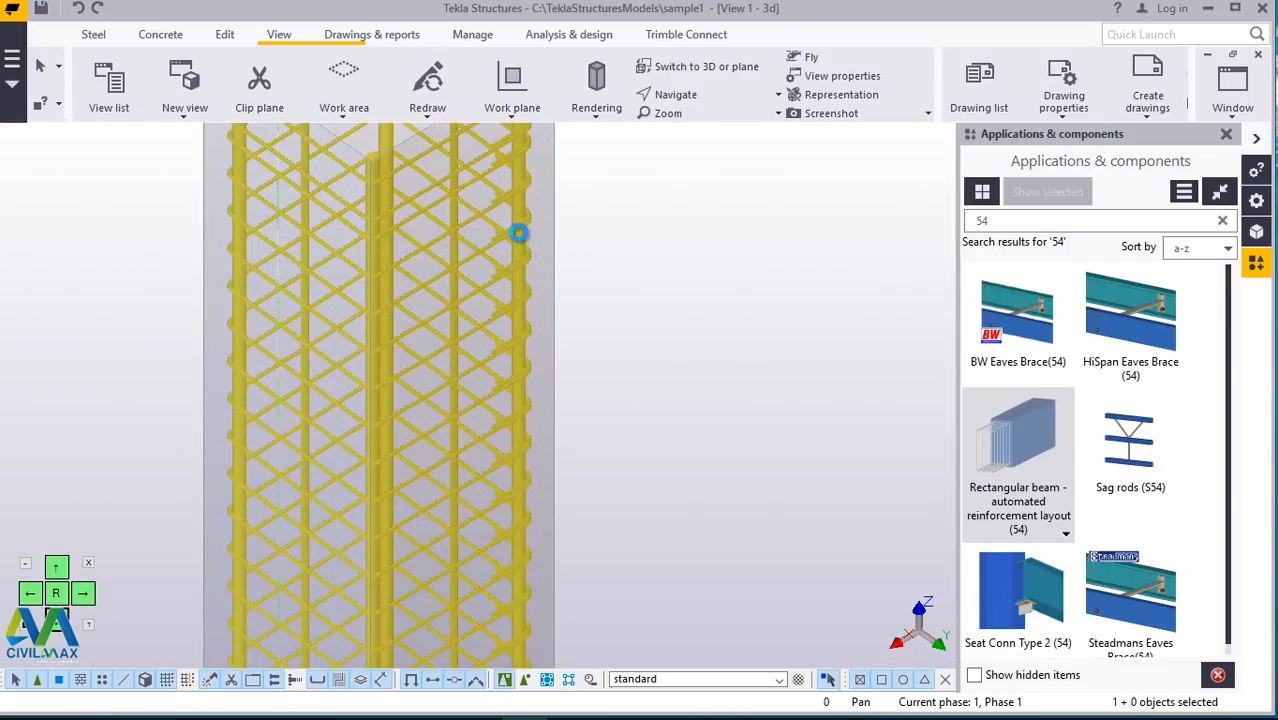
pyautogui.rightClick(656, 238)
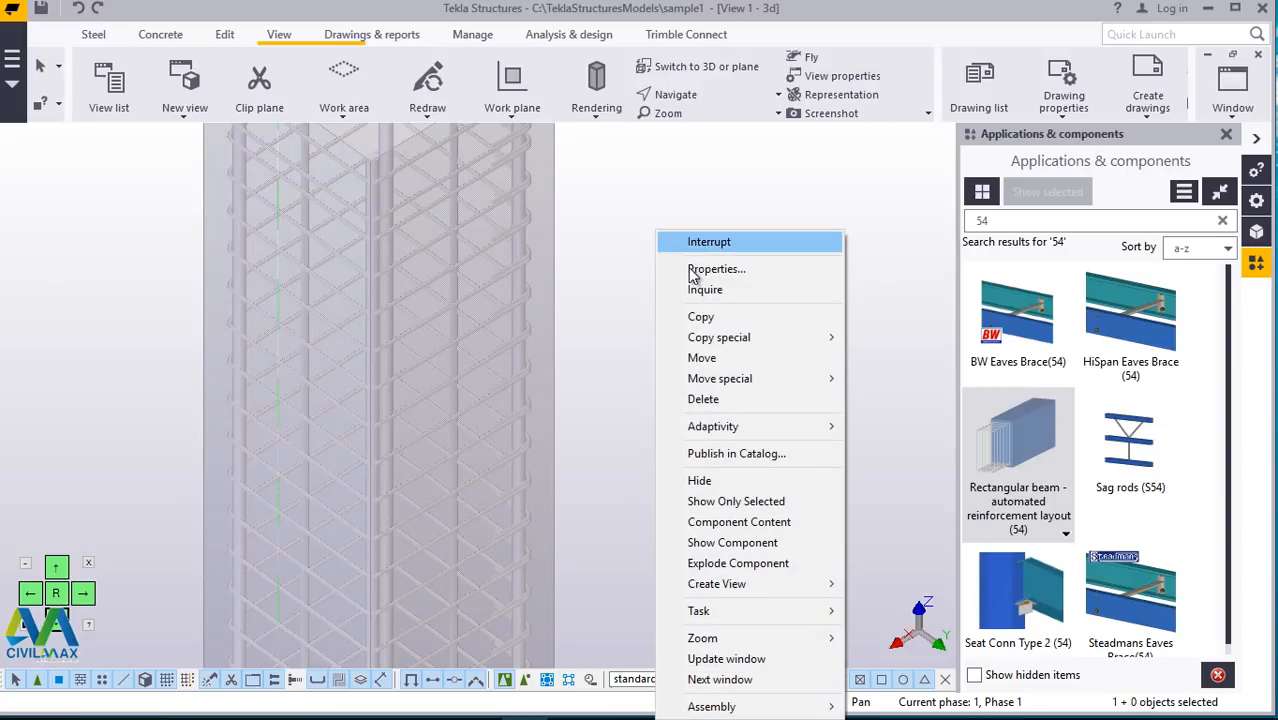
pyautogui.moveTo(695, 342)
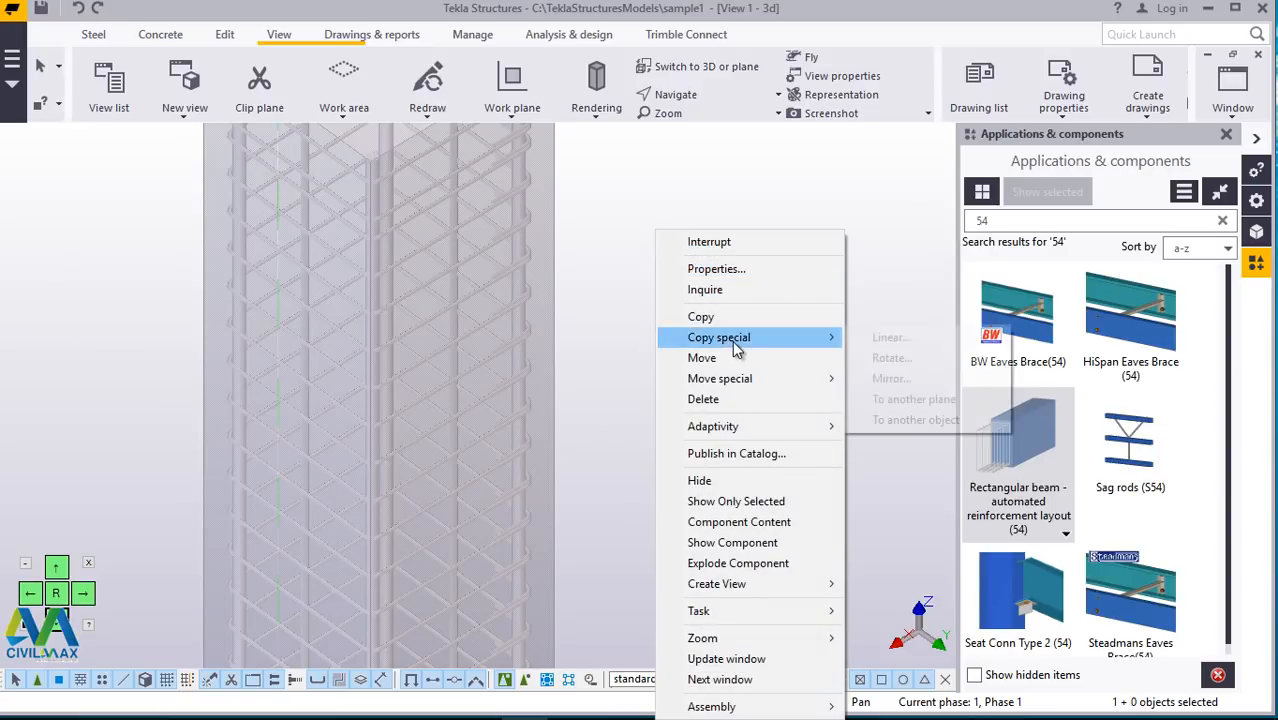
pyautogui.click(880, 340)
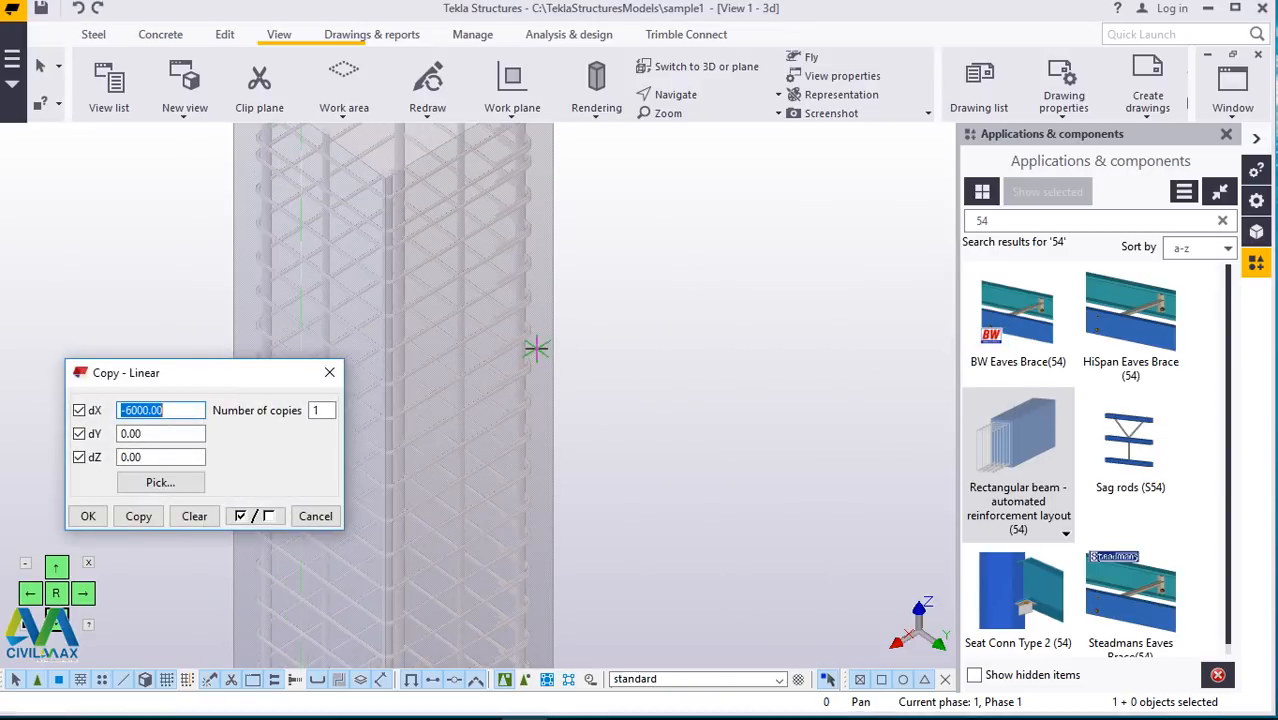
# Step: Create 4 linear copies of the J-5 column's reinforcement with dX 0, dY -6000 and dZ 0, and end the copy command
pyautogui.scroll(-3, 527, 347)
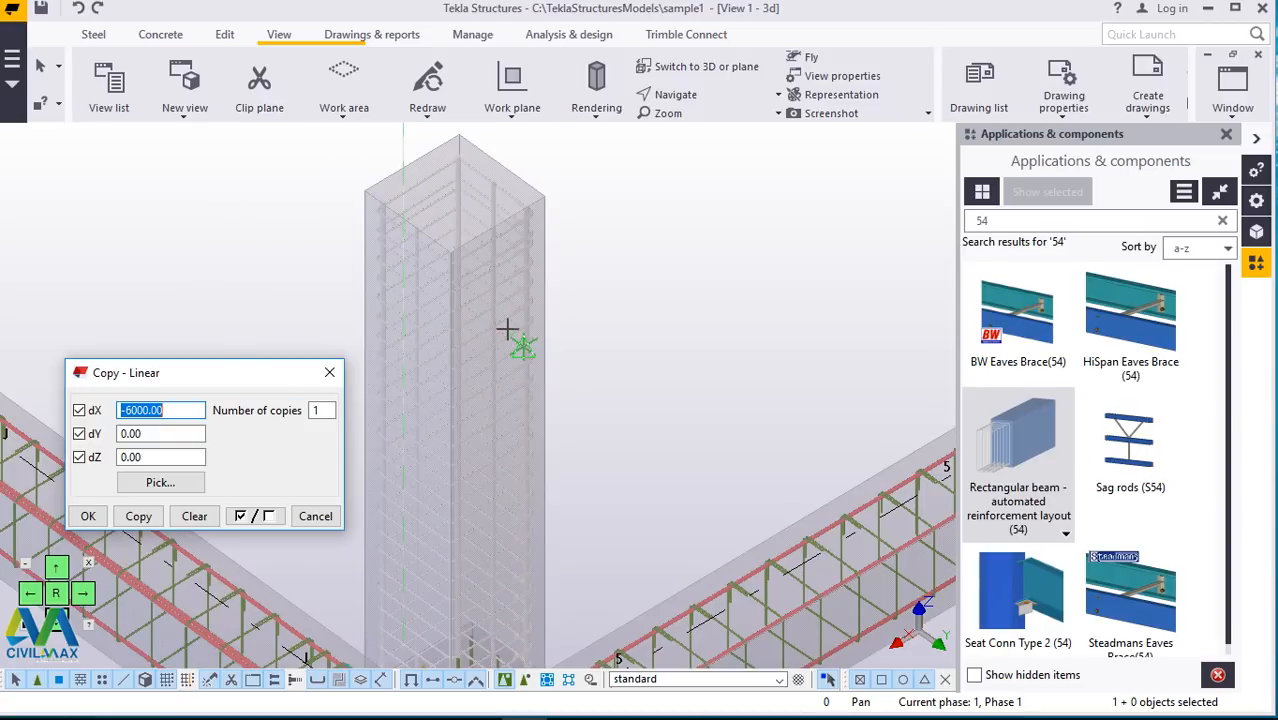
pyautogui.scroll(-3, 507, 330)
pyautogui.moveTo(161, 437); pyautogui.dragTo(112, 438)
pyautogui.write('-6000')
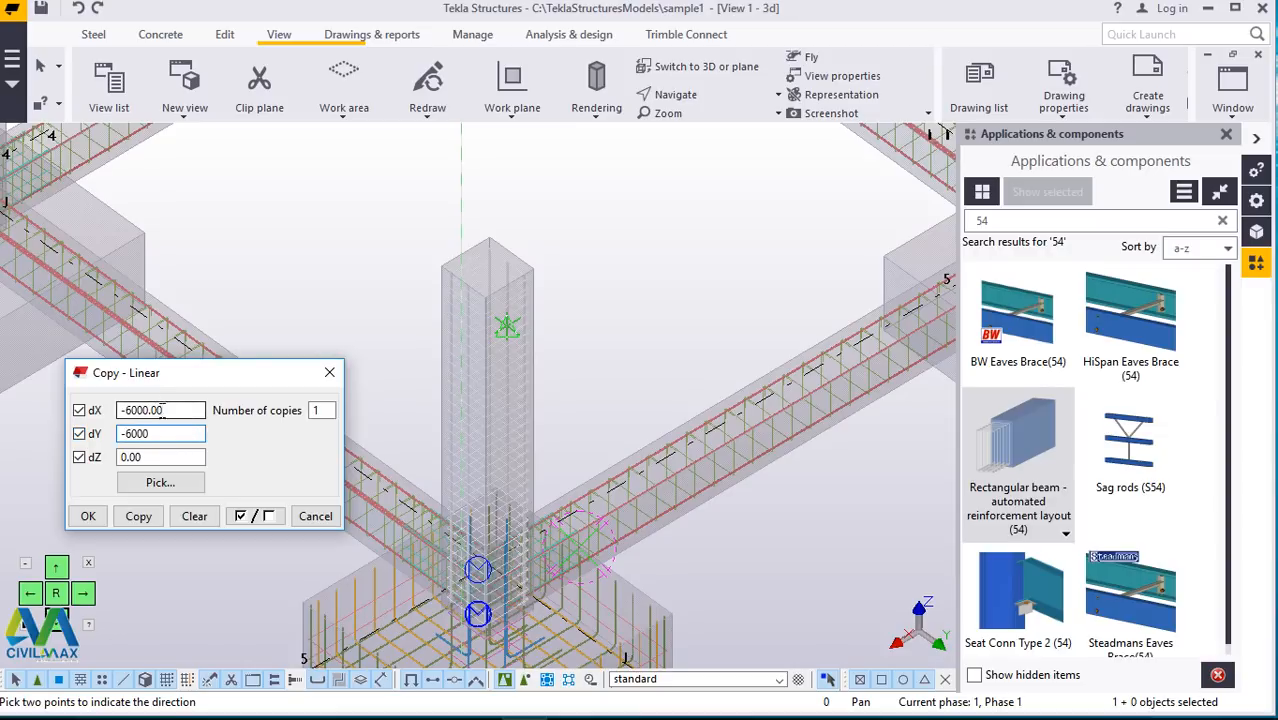
pyautogui.moveTo(163, 410); pyautogui.dragTo(78, 422)
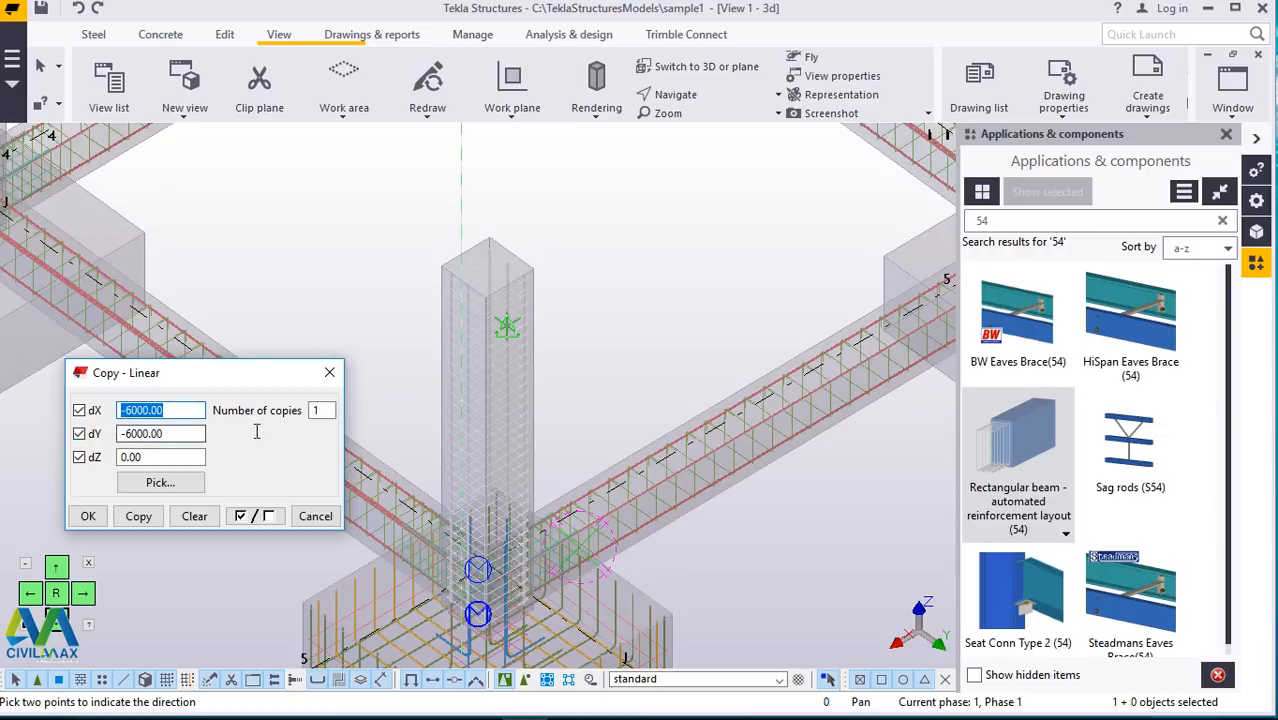
pyautogui.write('0')
pyautogui.moveTo(320, 409); pyautogui.dragTo(309, 410)
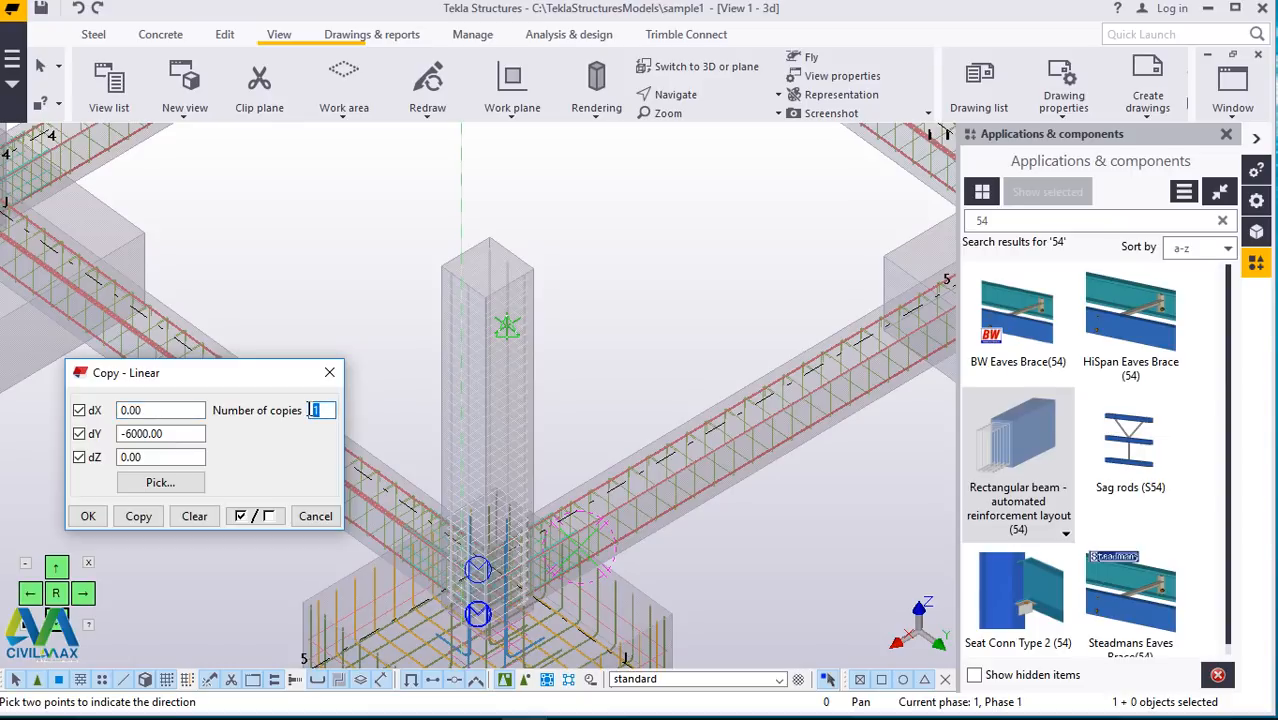
pyautogui.write('5')
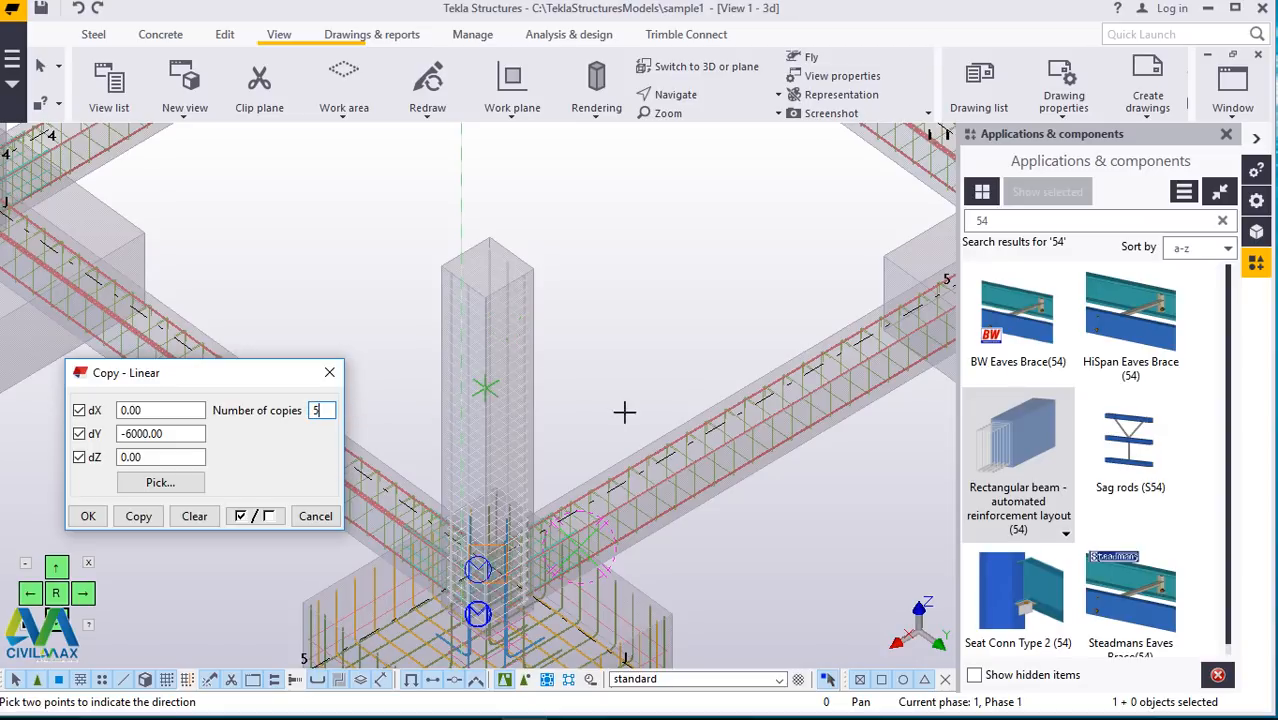
pyautogui.scroll(-3, 770, 444)
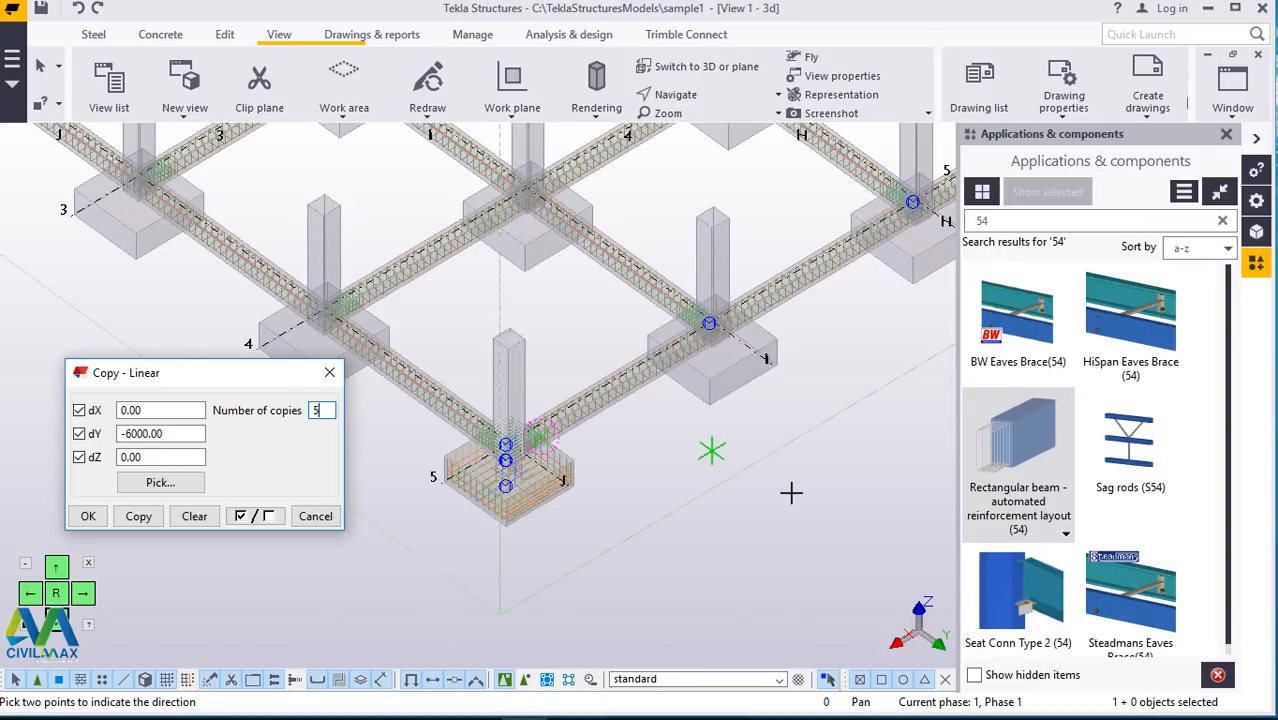
pyautogui.scroll(-3, 791, 492)
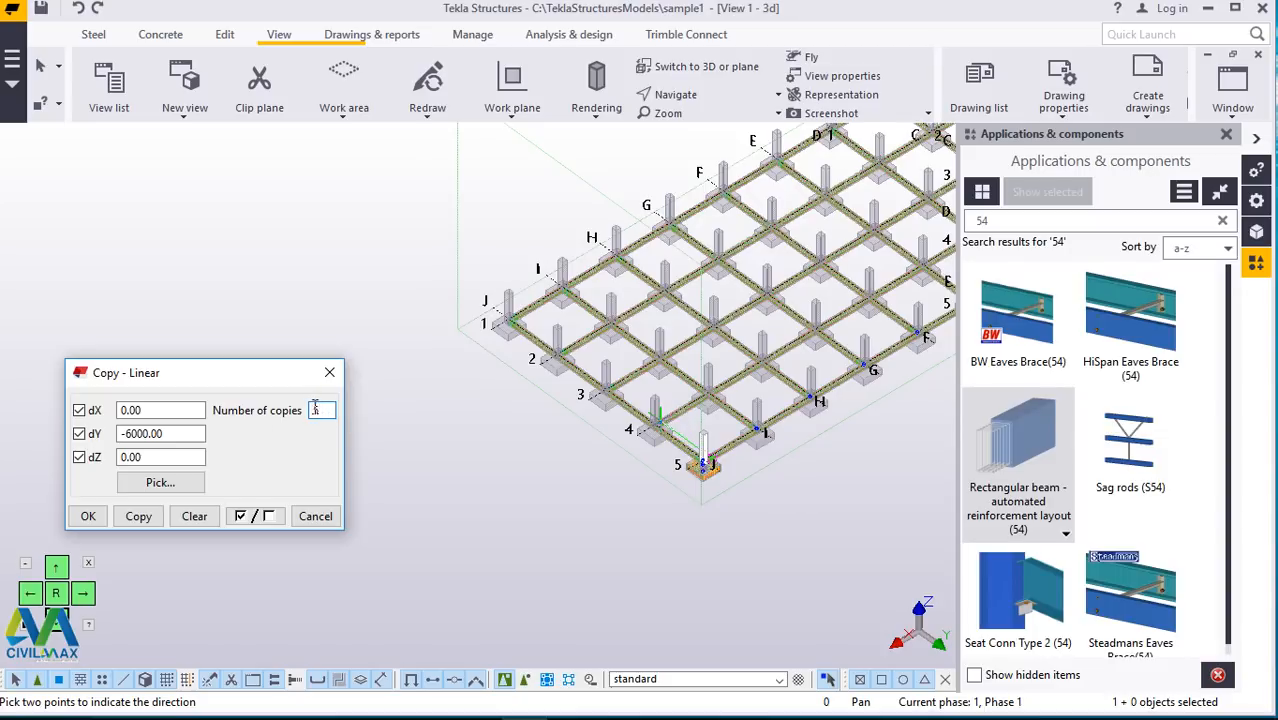
pyautogui.write('4')
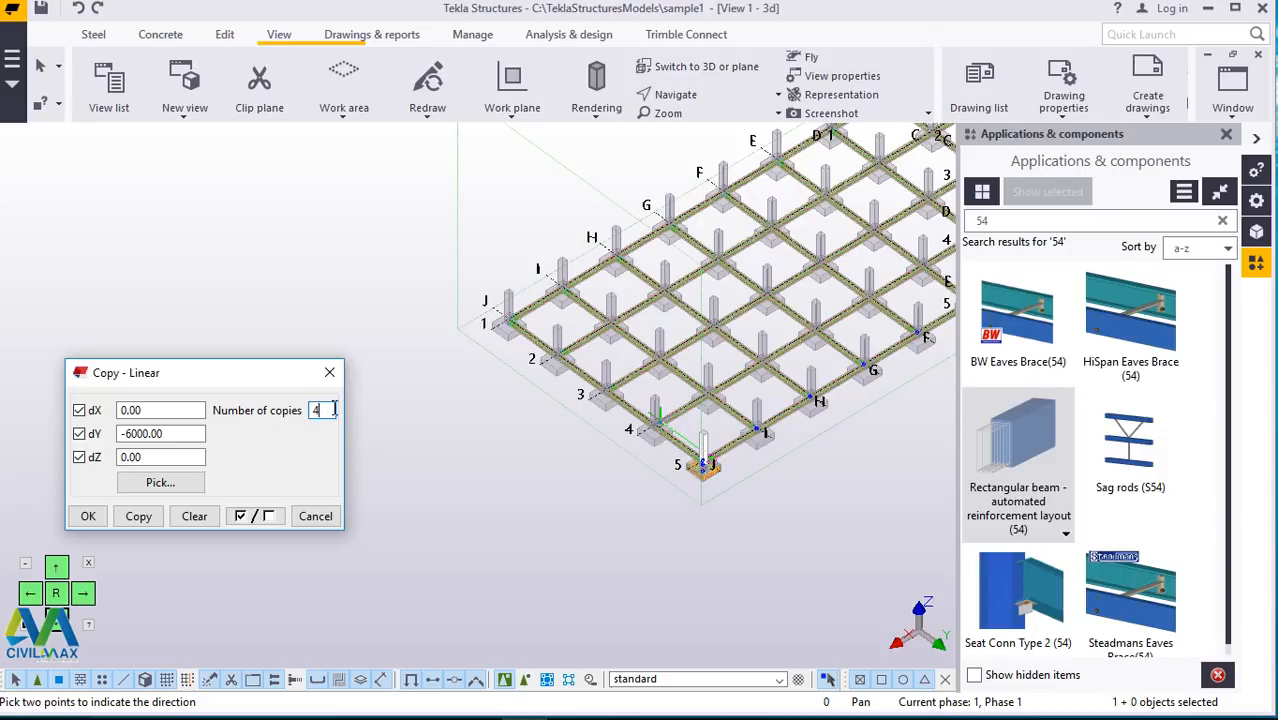
pyautogui.click(144, 517)
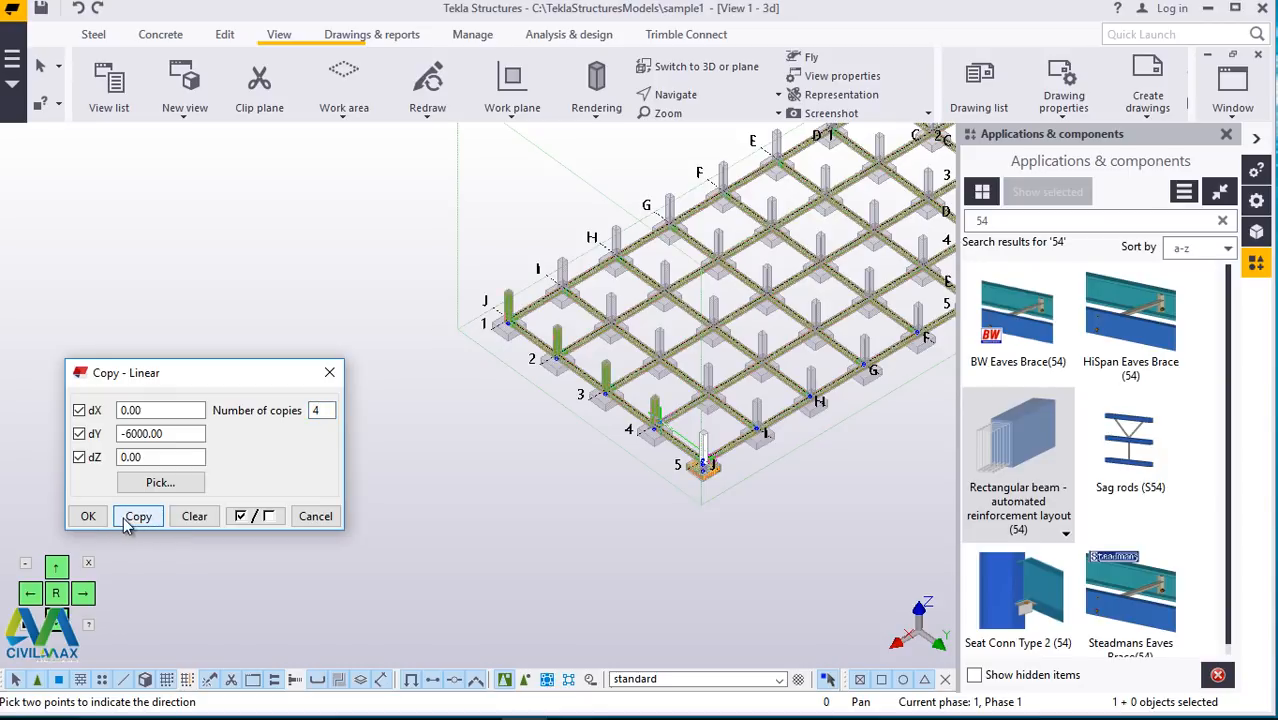
pyautogui.click(88, 515)
pyautogui.rightClick(260, 244)
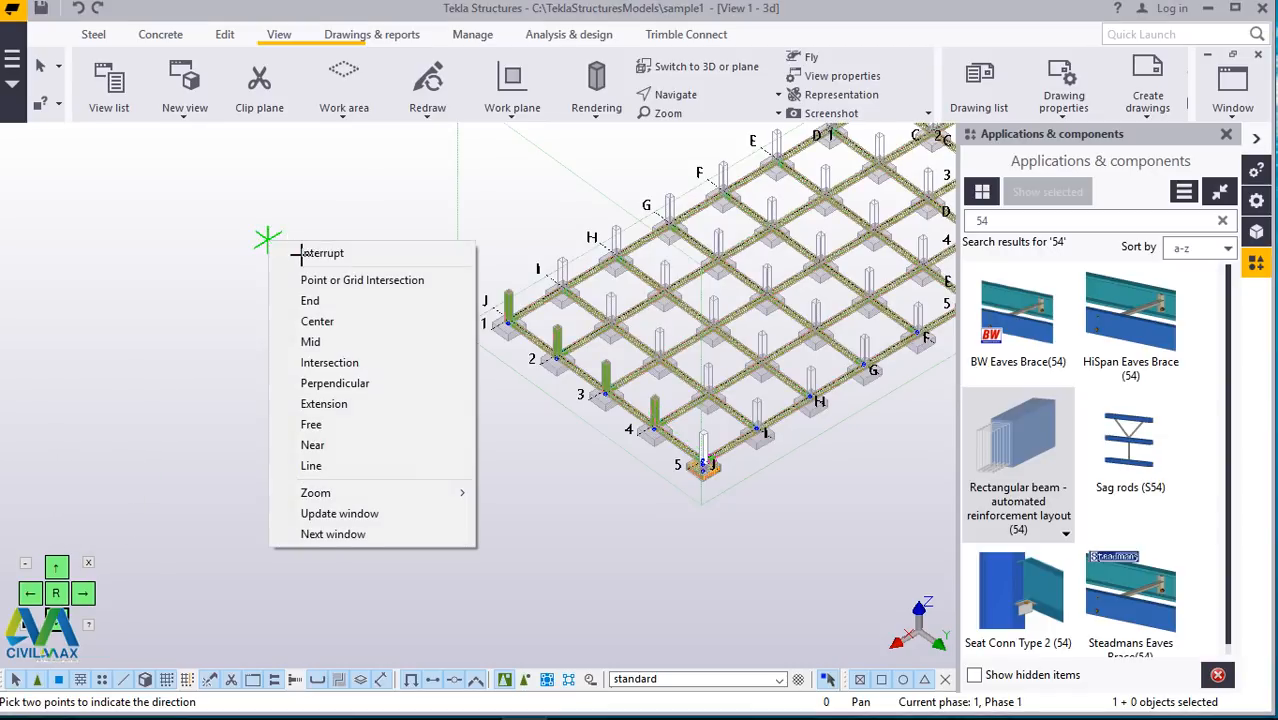
pyautogui.click(300, 251)
# Step: Check the copied column reinforcement along grid line J and select the mat and starter bar components of the J-5 footing
pyautogui.scroll(2, 528, 343)
pyautogui.scroll(5, 528, 343)
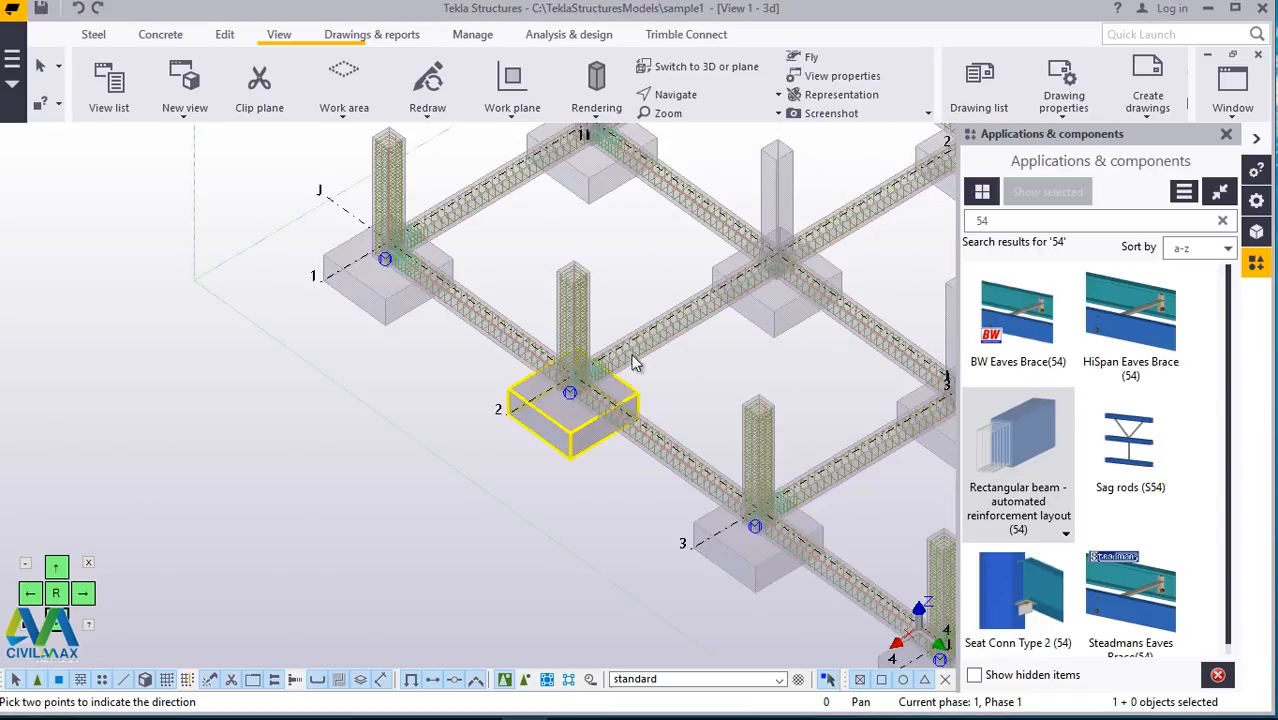
pyautogui.scroll(-5, 383, 193)
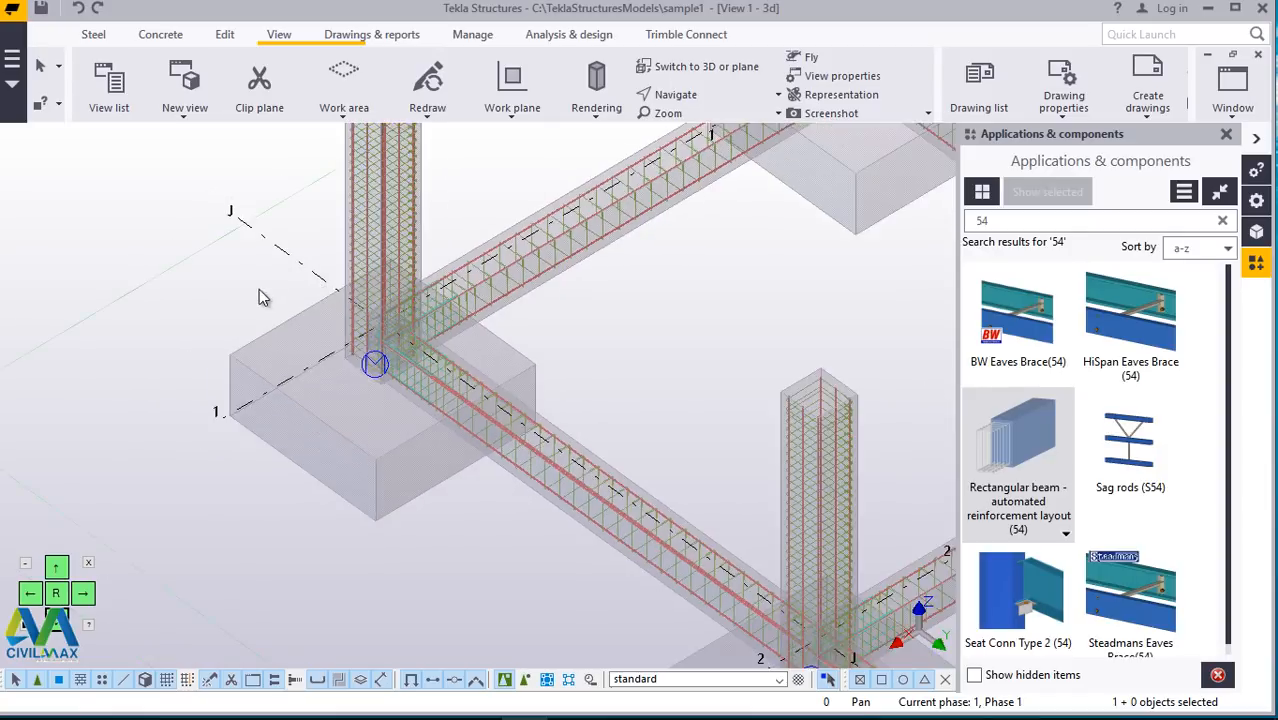
pyautogui.scroll(-4, 293, 249)
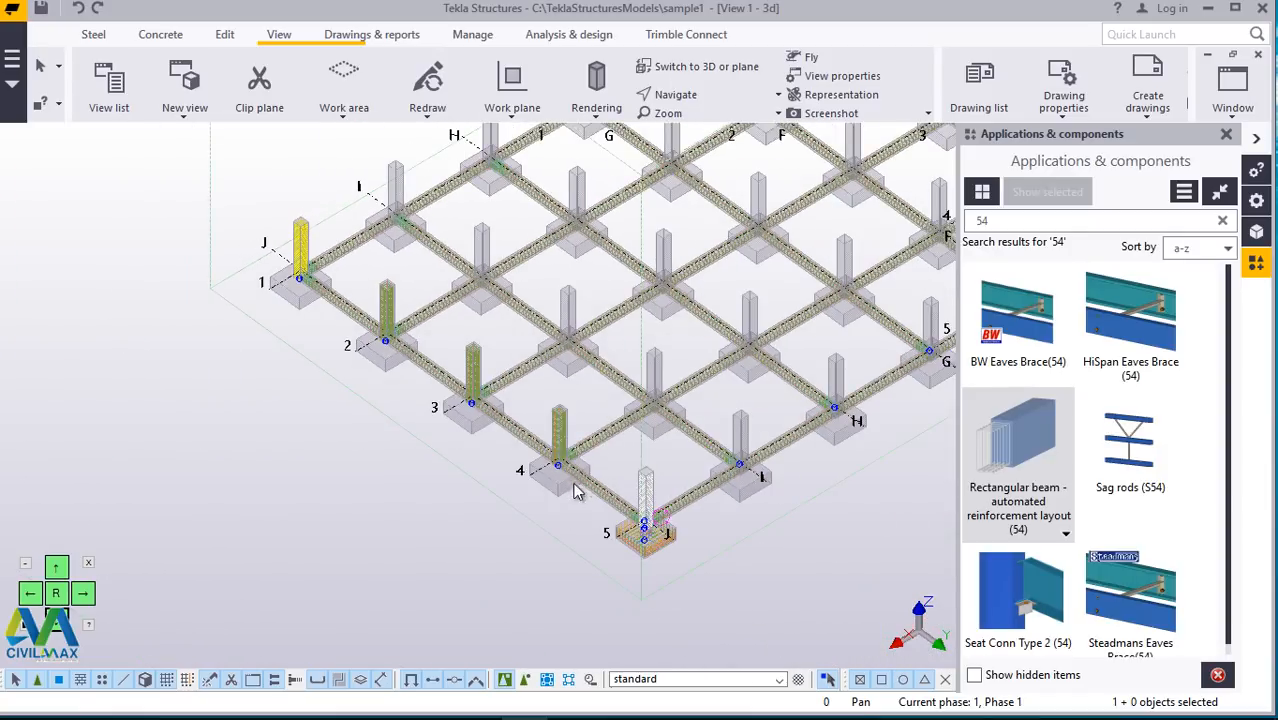
pyautogui.scroll(4, 640, 540)
pyautogui.scroll(6, 698, 622)
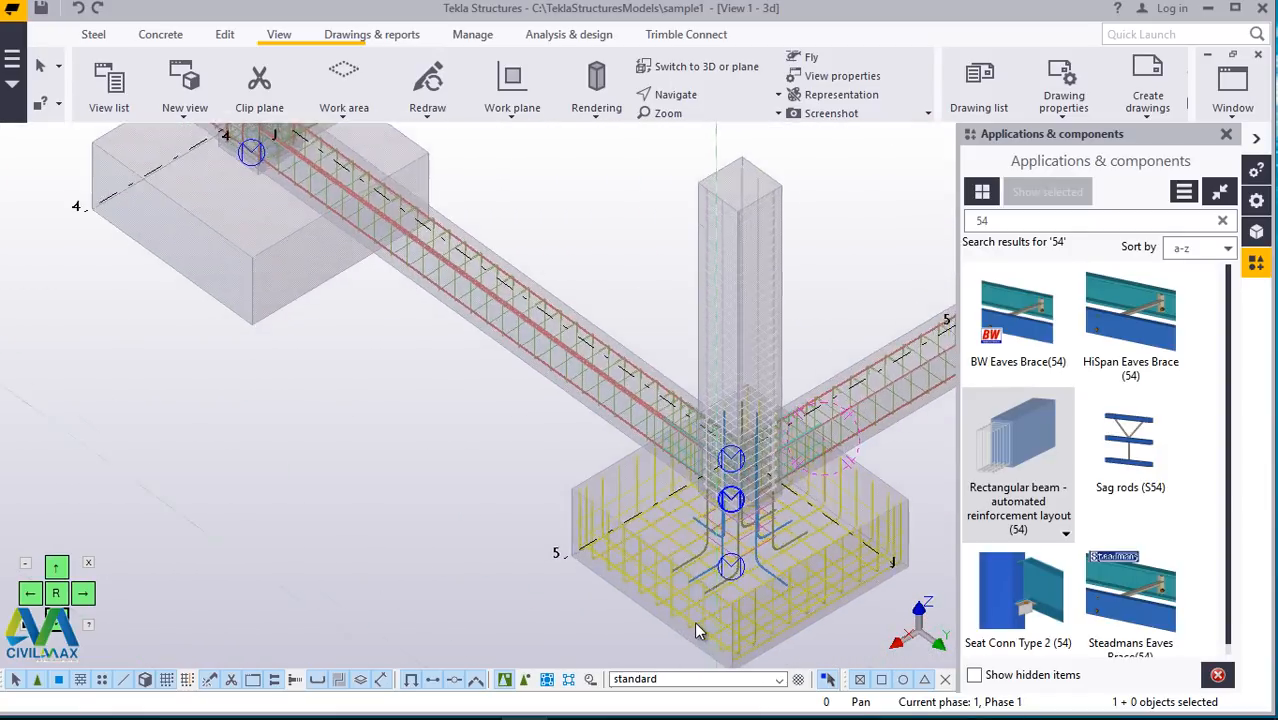
pyautogui.scroll(2, 637, 575)
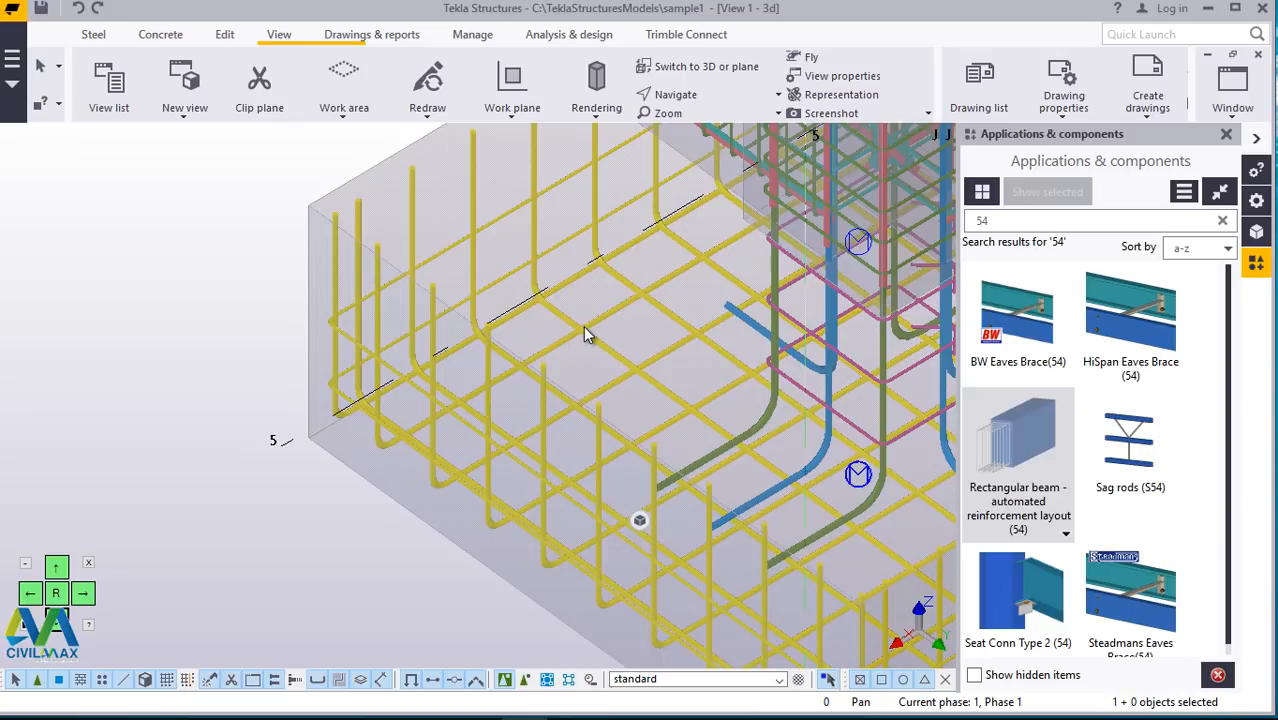
pyautogui.click(514, 404)
pyautogui.keyDown('ctrl'); pyautogui.click(770, 416); pyautogui.keyUp('ctrl')
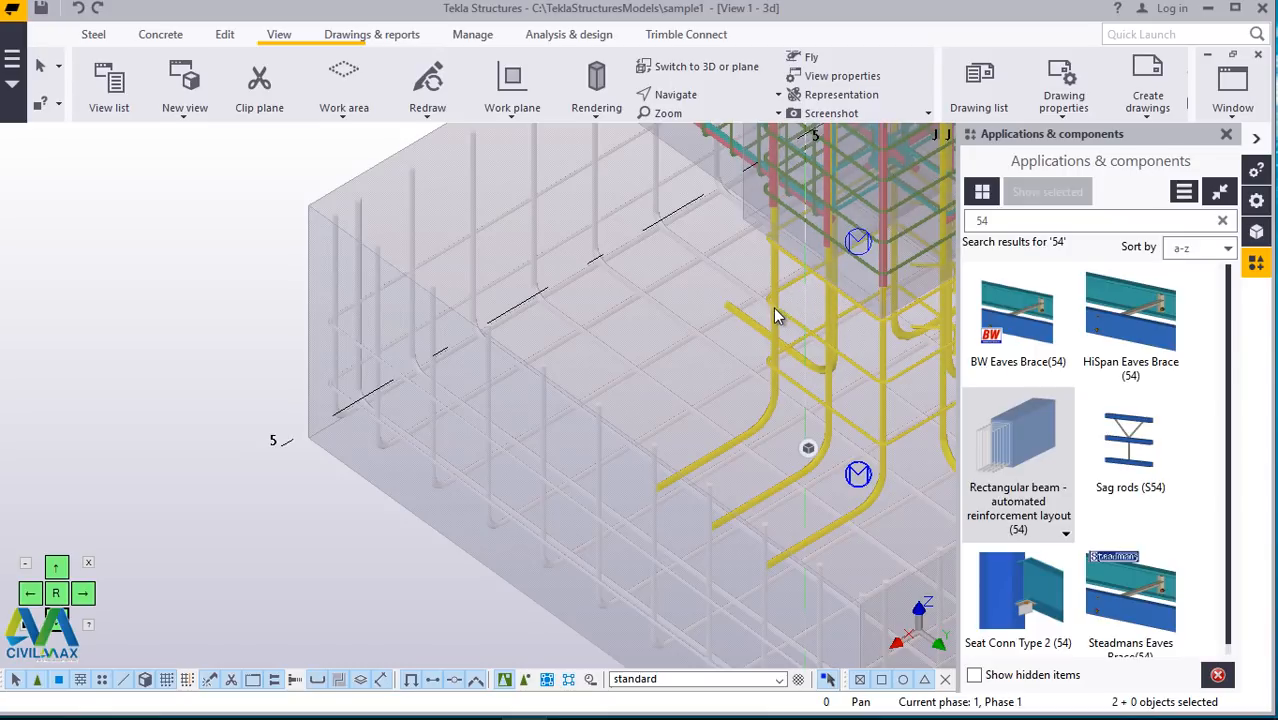
# Step: Reselect the pad footing's reinforcement component together with the column starter bars at grid intersection J-5
pyautogui.scroll(-4, 520, 425)
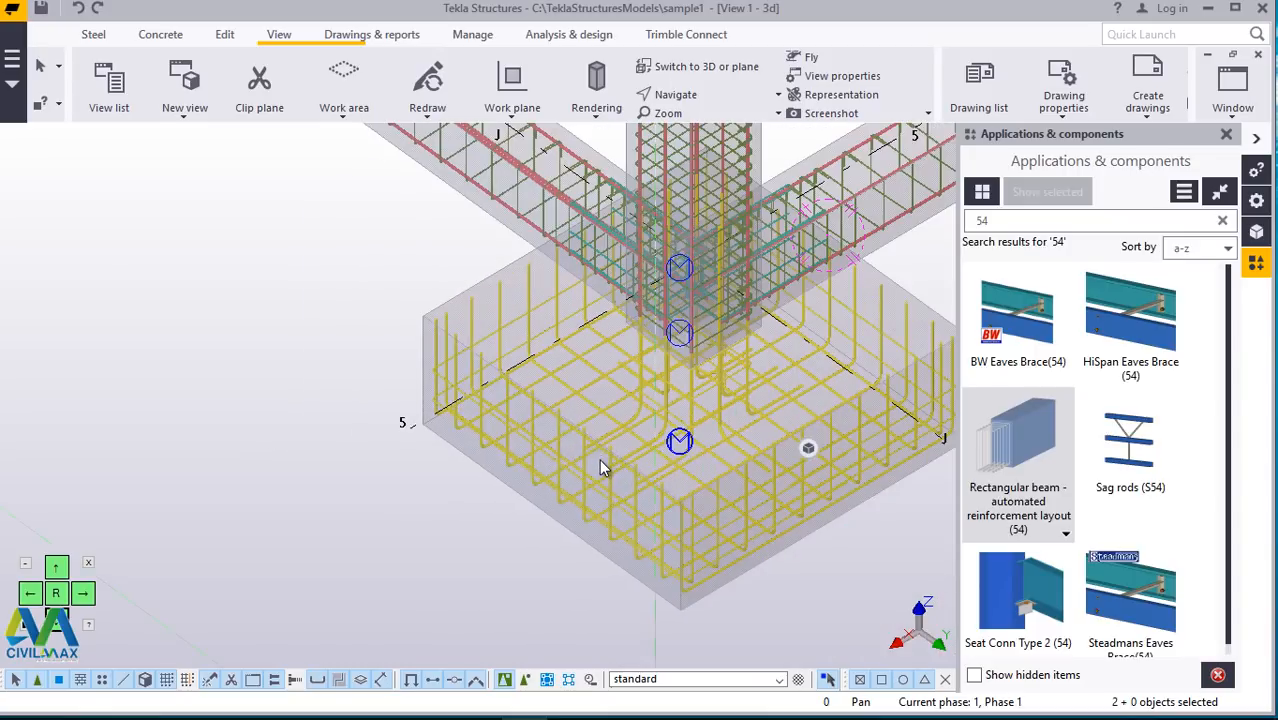
pyautogui.scroll(-8, 603, 464)
pyautogui.scroll(1, 488, 428)
pyautogui.scroll(1, 613, 430)
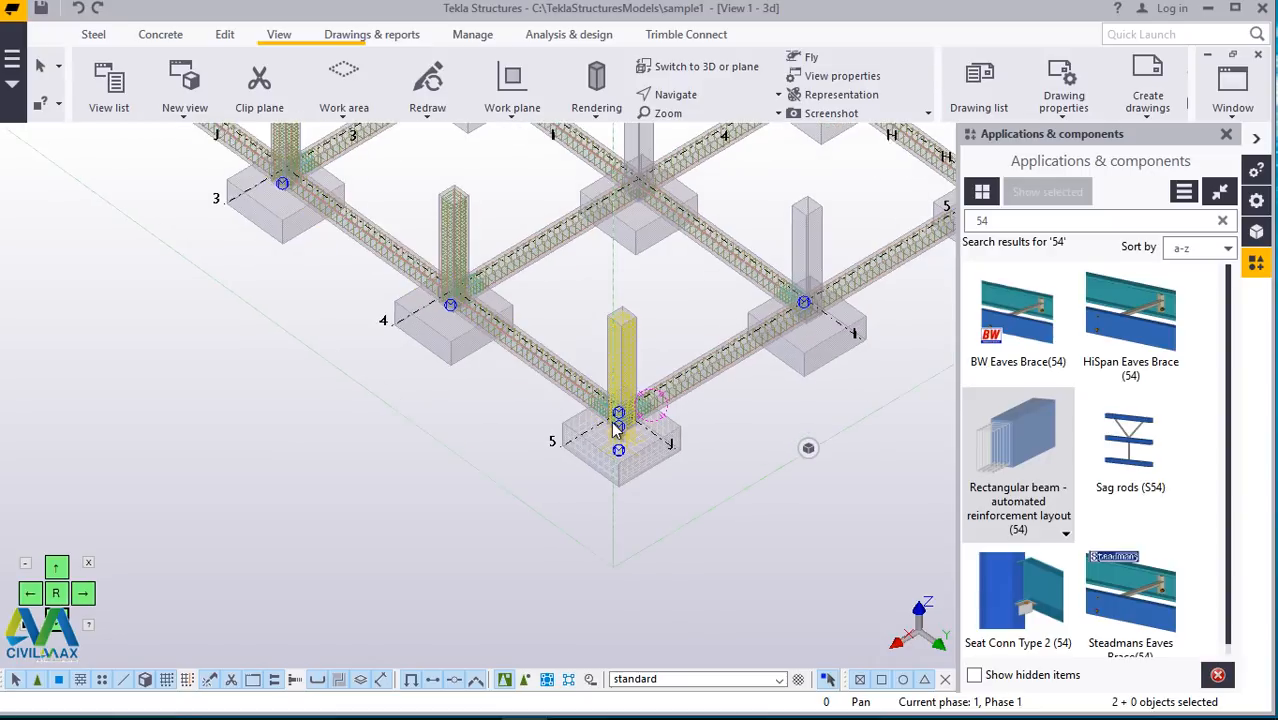
pyautogui.scroll(10, 633, 505)
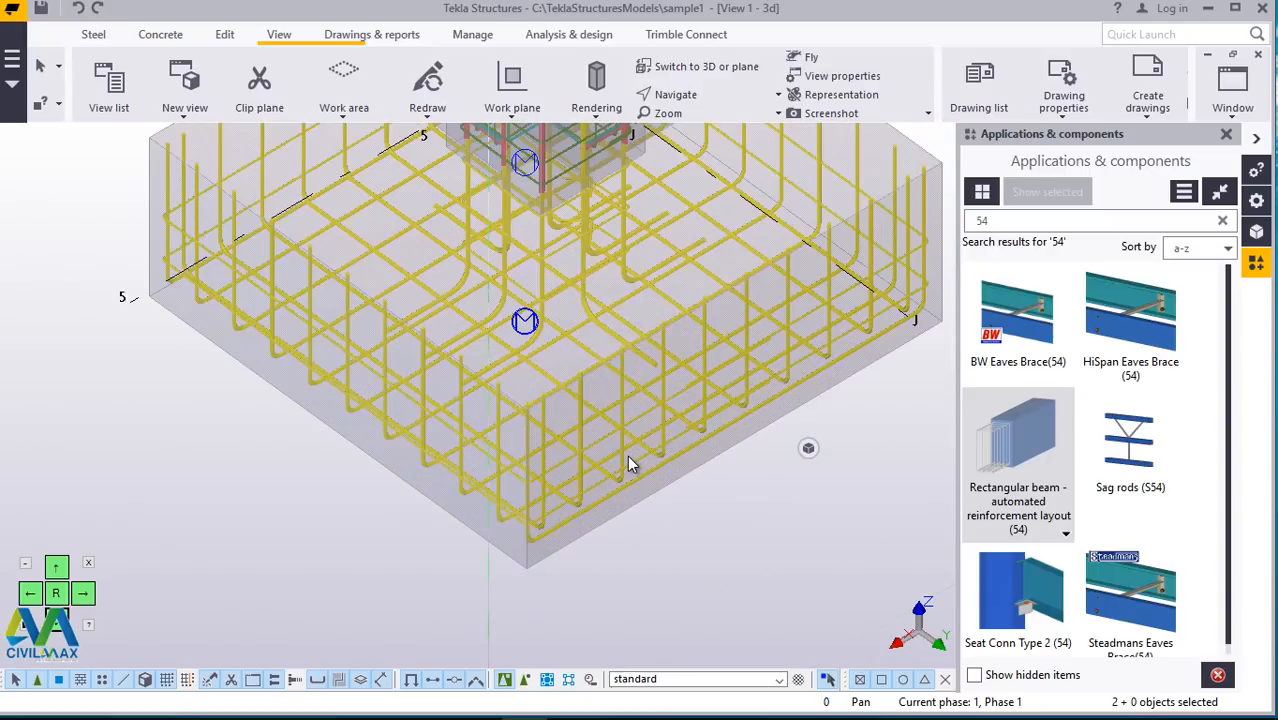
pyautogui.click(621, 447)
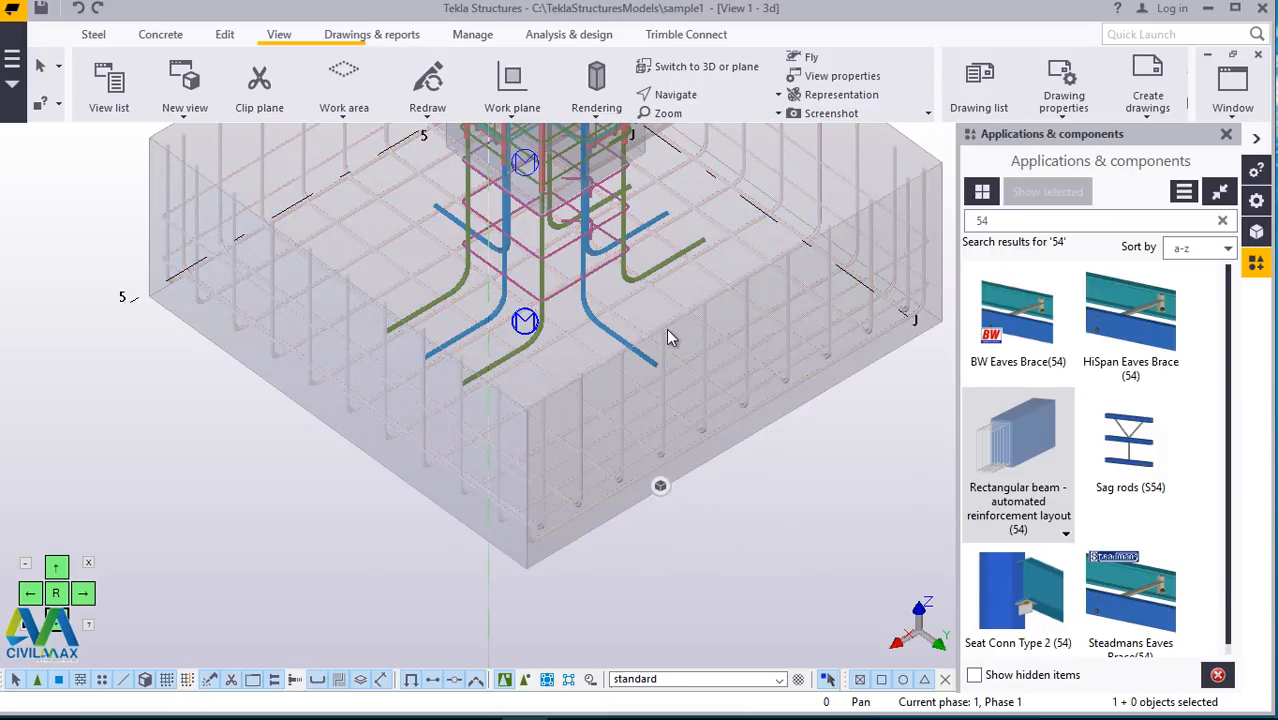
pyautogui.click(646, 262)
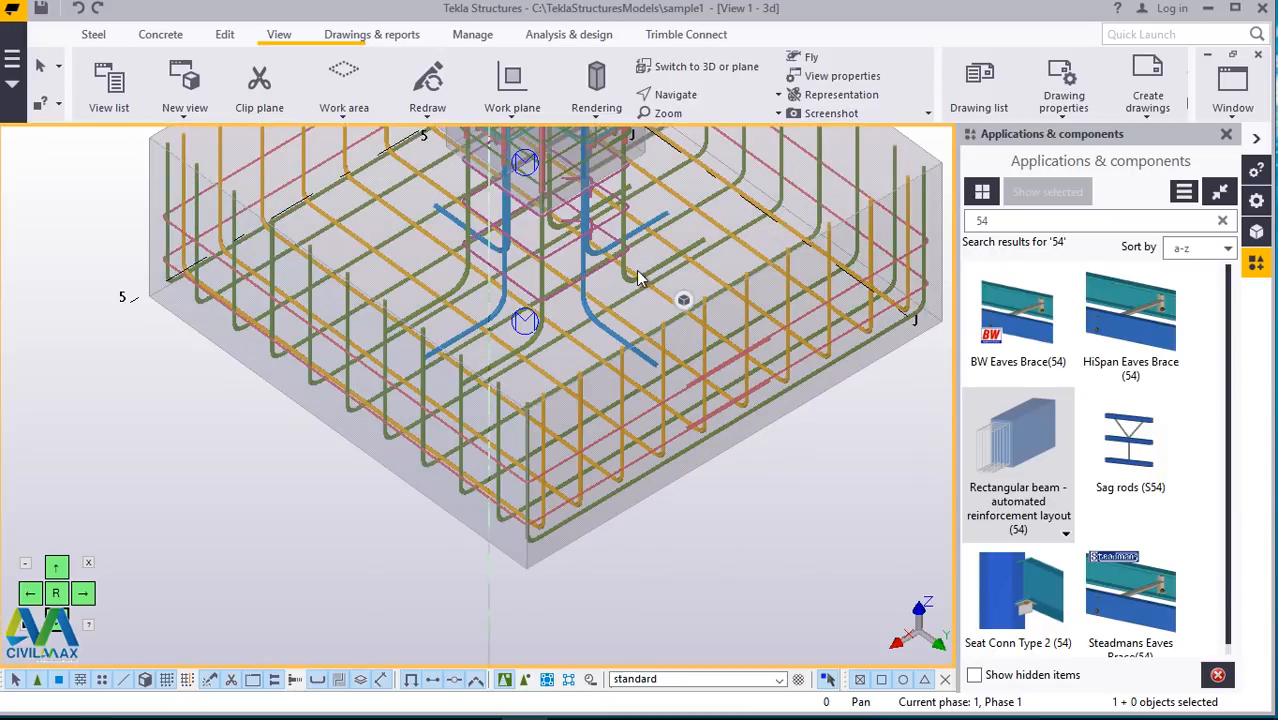
pyautogui.click(636, 276)
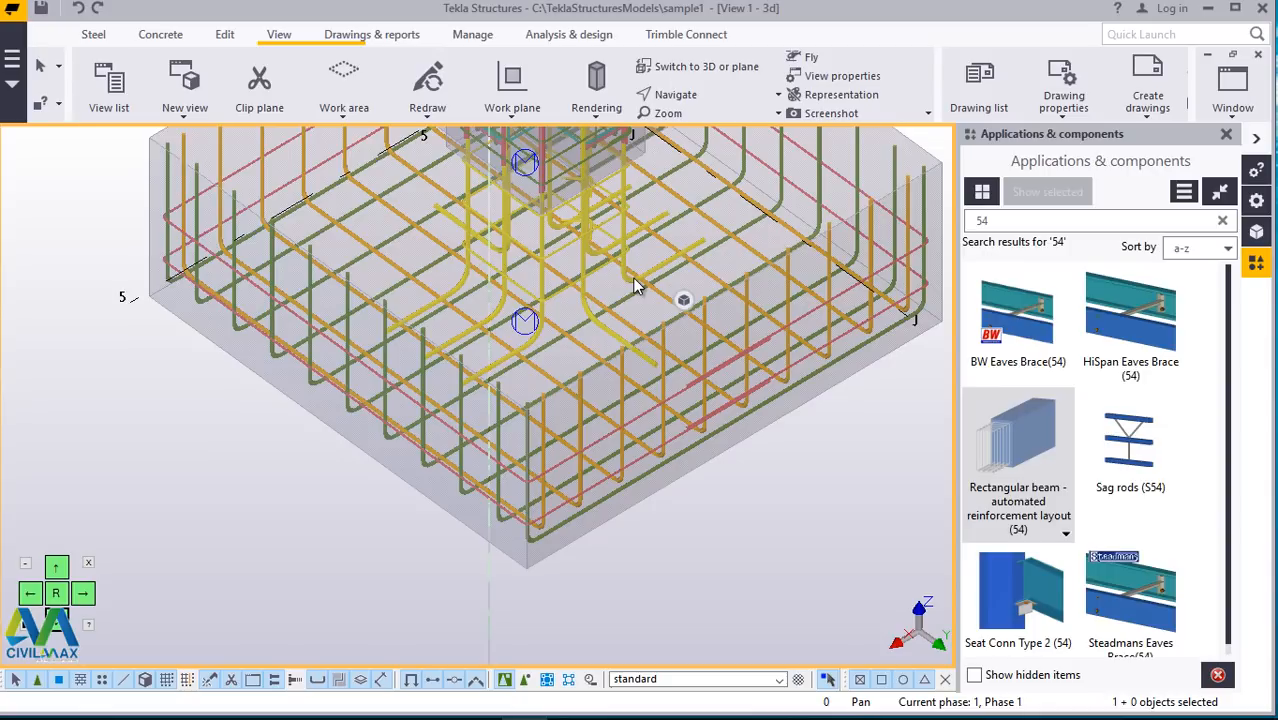
# Step: Create 4 linear copies of the J-5 footing's reinforcement with dX 0, dY -6000 and dZ 0, and end the copy command
pyautogui.rightClick(577, 436)
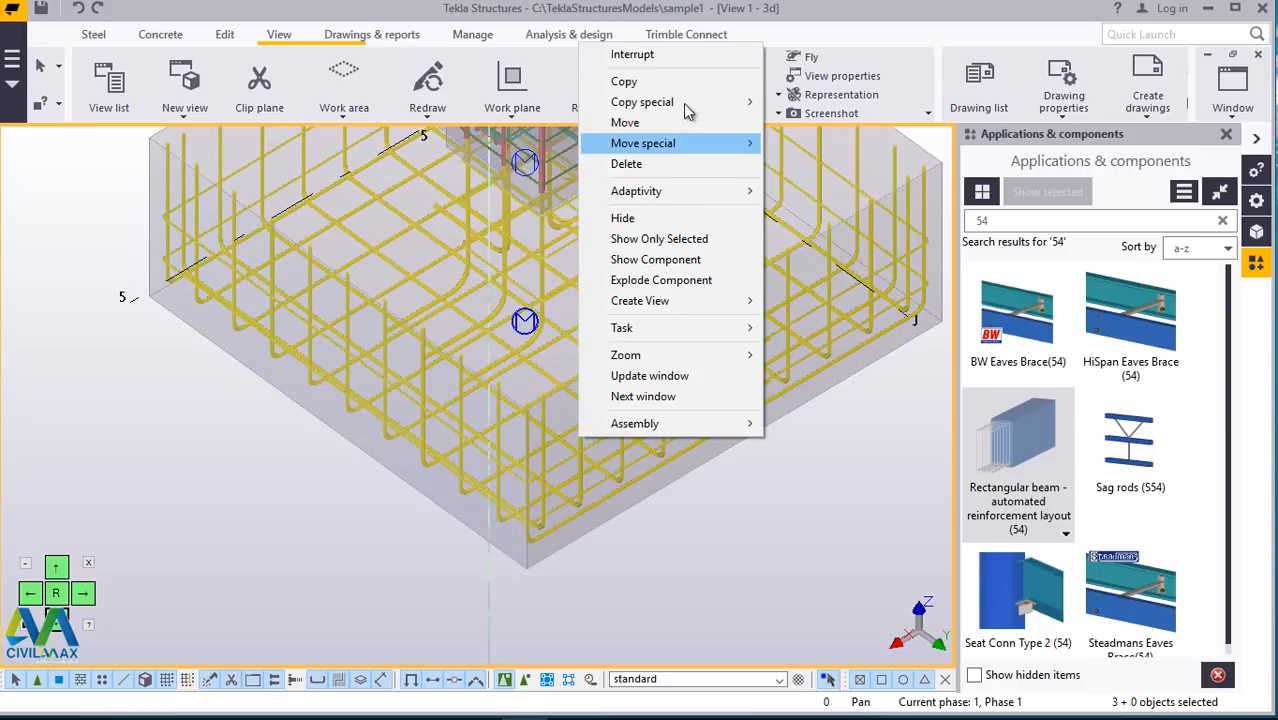
pyautogui.moveTo(690, 108)
pyautogui.click(800, 103)
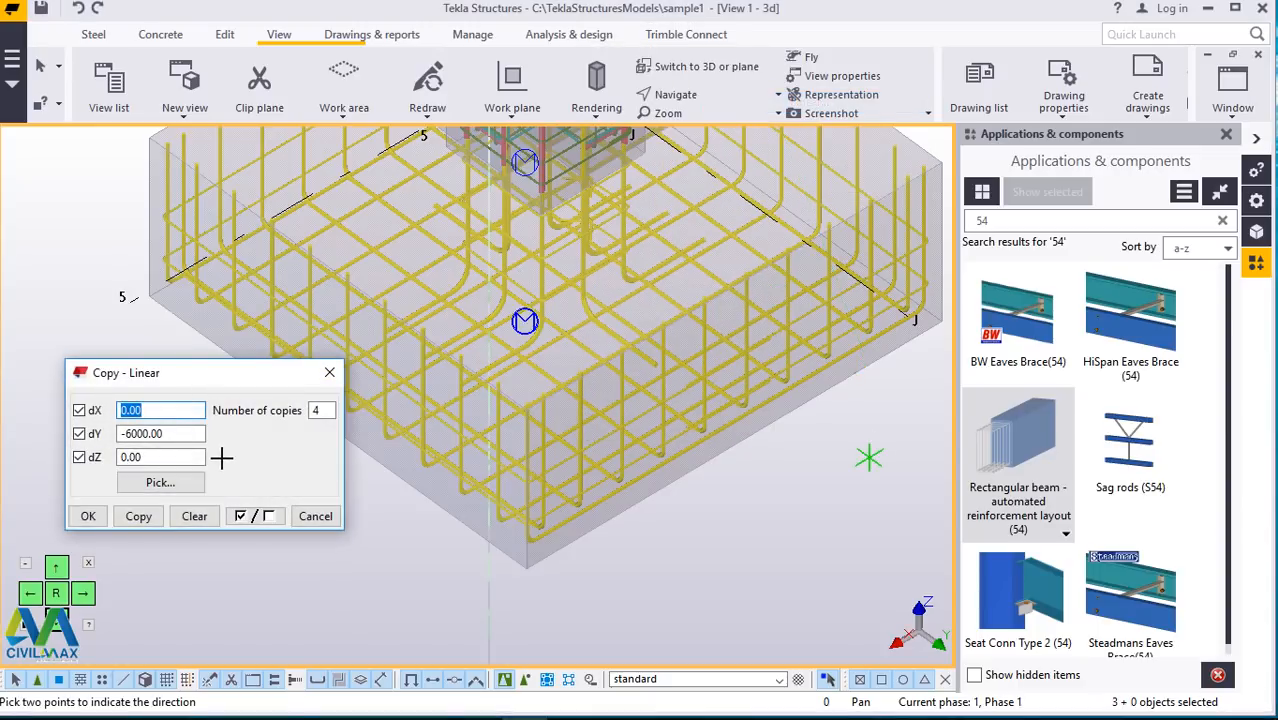
pyautogui.click(88, 516)
pyautogui.rightClick(240, 510)
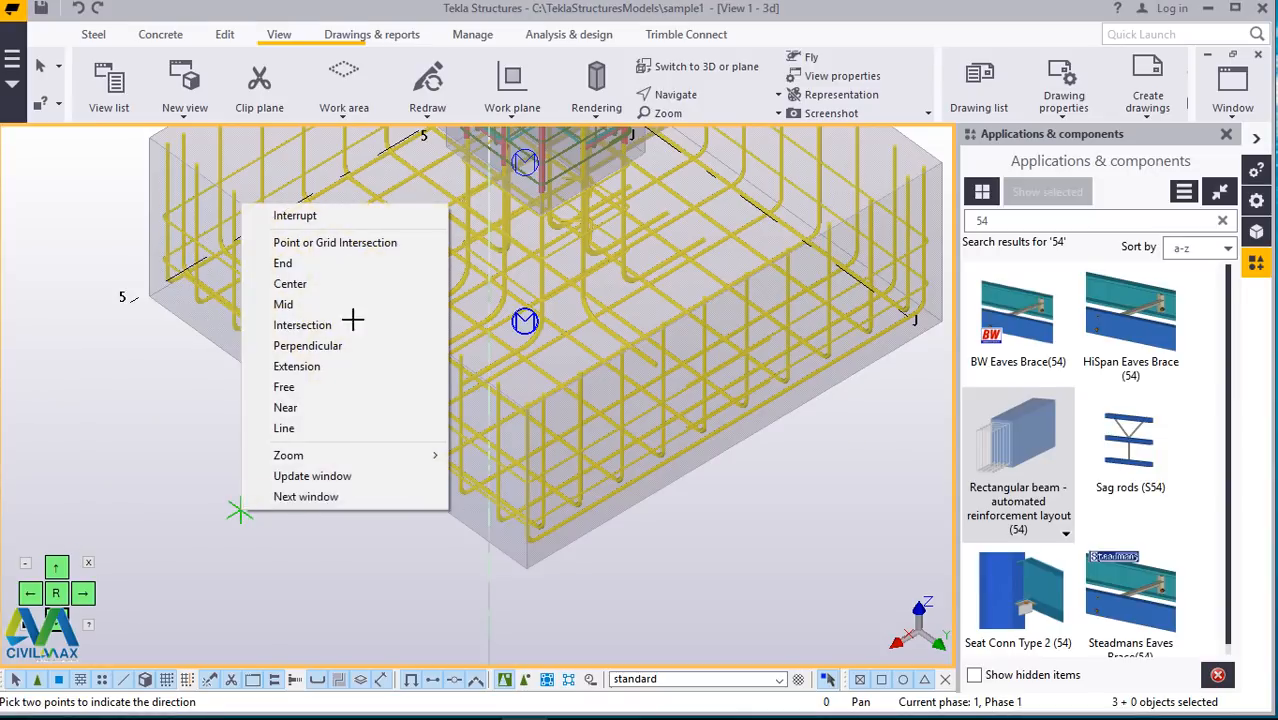
pyautogui.click(334, 214)
# Step: Select the footing reinforcement and the starter bar components in the pad footing at grid intersection J-1
pyautogui.scroll(-3, 626, 562)
pyautogui.scroll(-5, 640, 550)
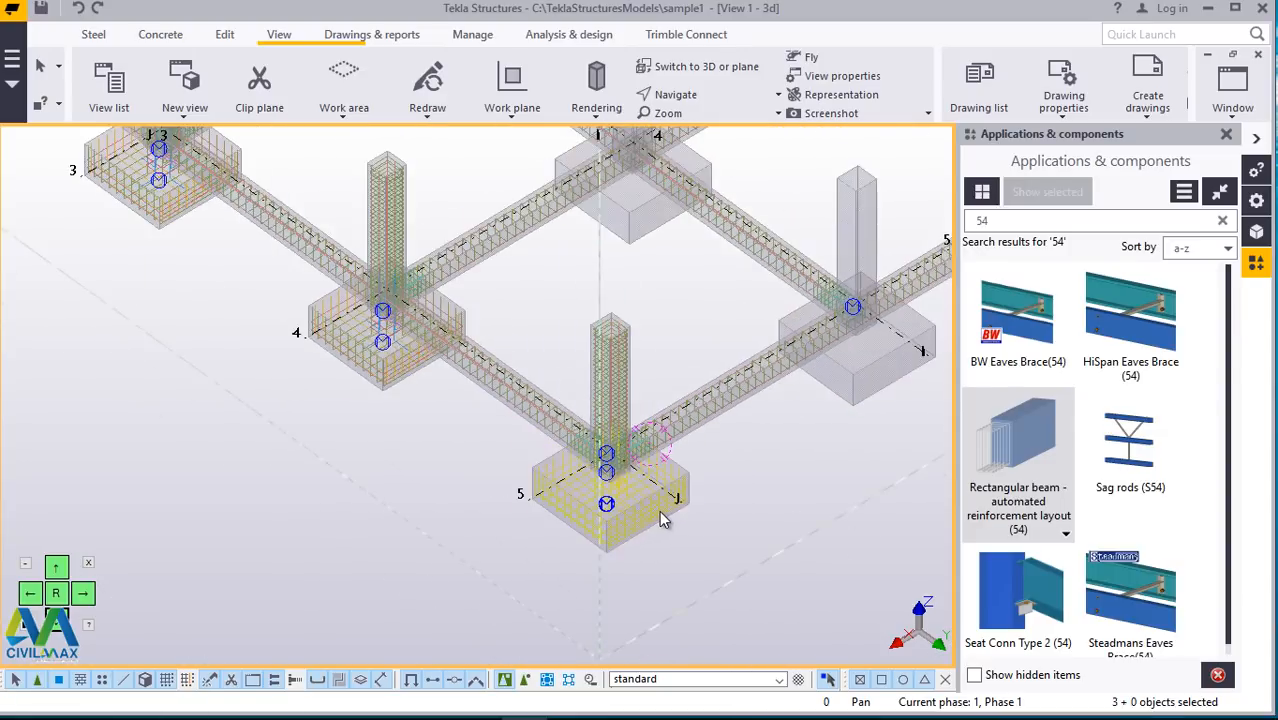
pyautogui.scroll(-2, 420, 415)
pyautogui.scroll(5, 333, 300)
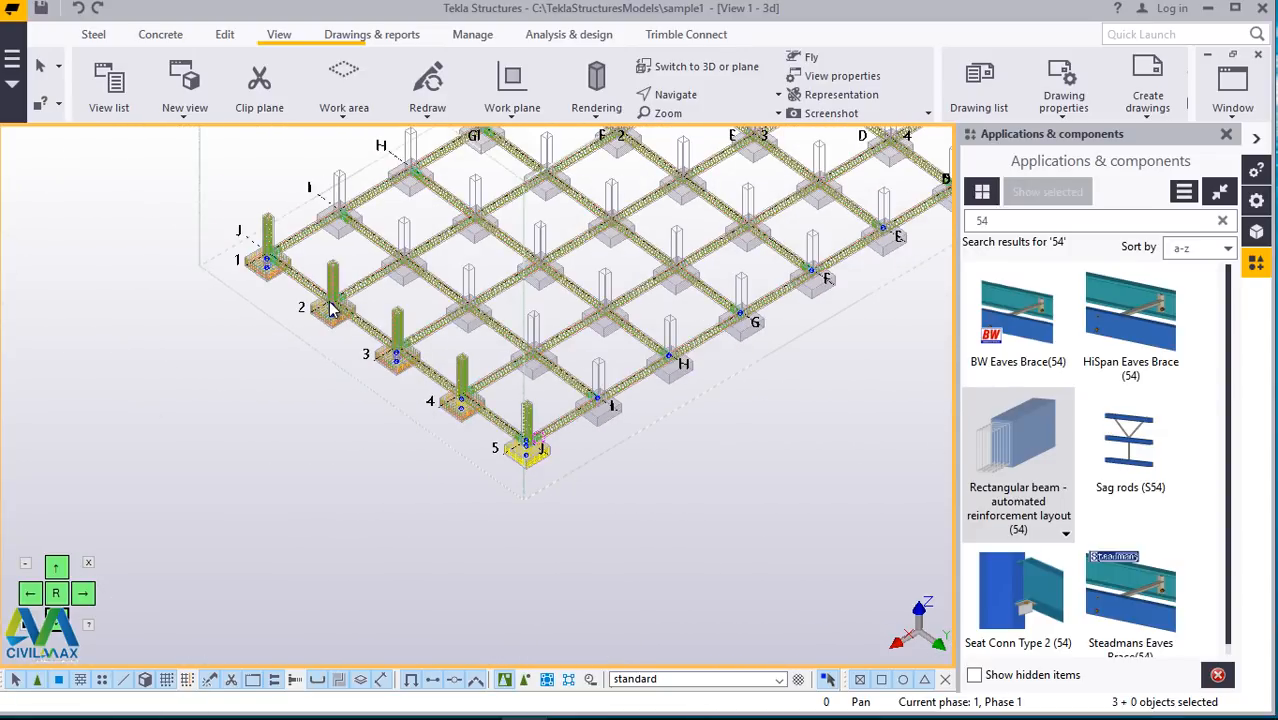
pyautogui.scroll(3, 385, 328)
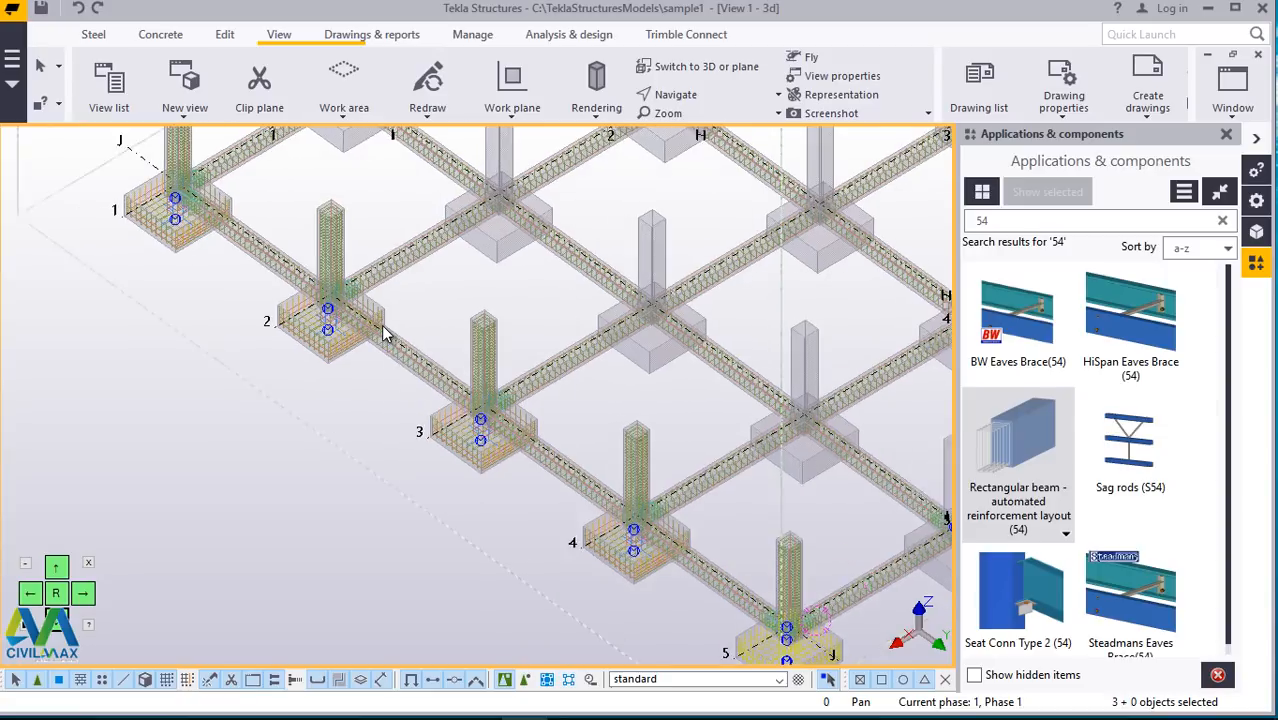
pyautogui.scroll(4, 97, 176)
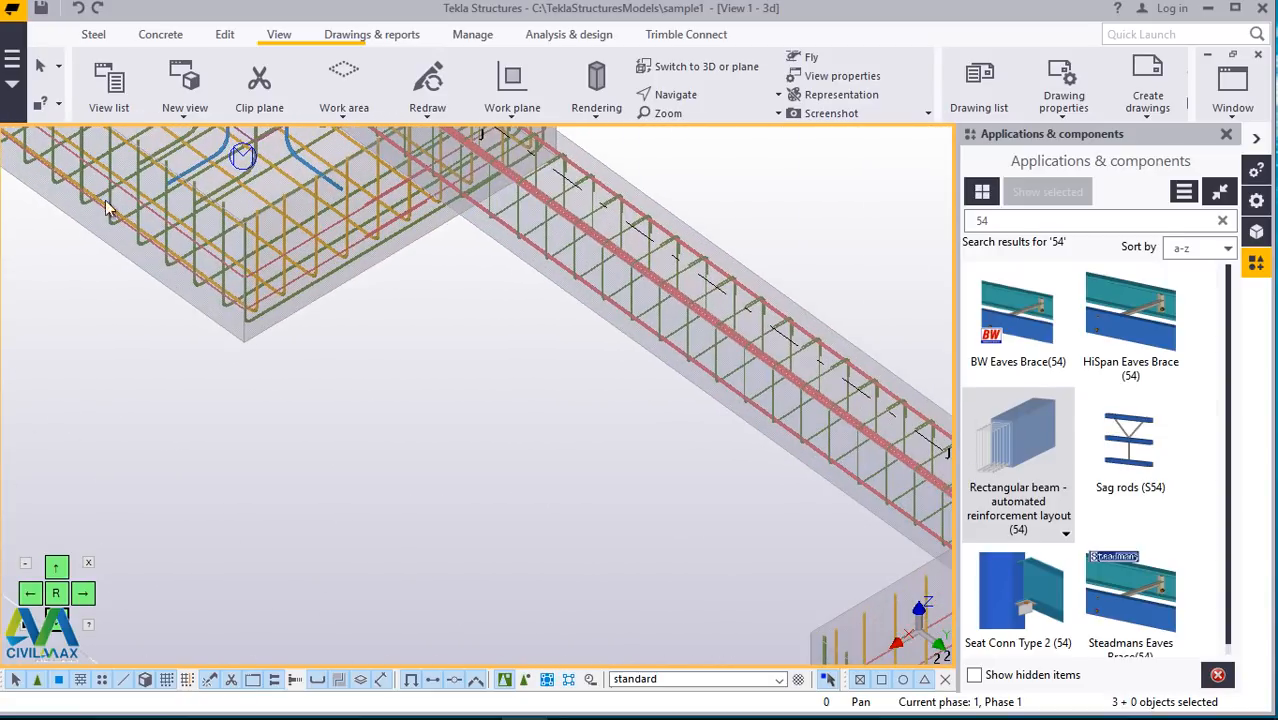
pyautogui.scroll(-1, 223, 250)
pyautogui.scroll(2, 223, 250)
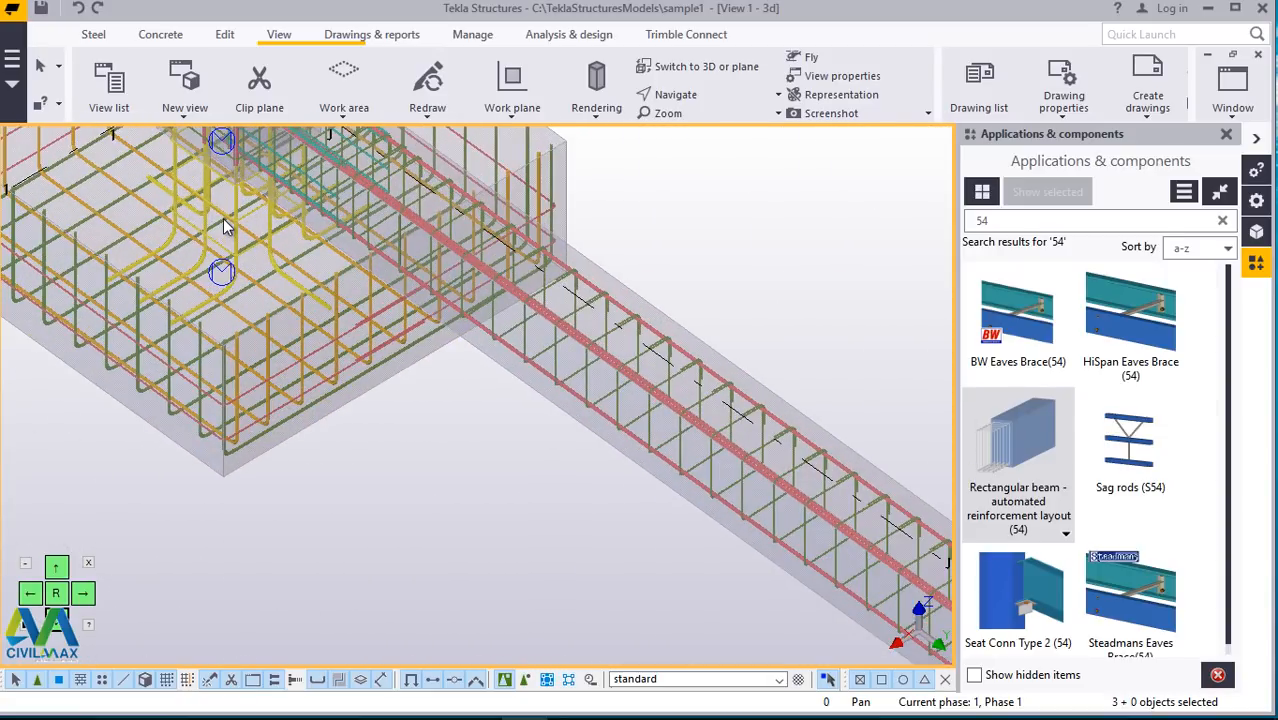
pyautogui.click(223, 222)
pyautogui.click(162, 357)
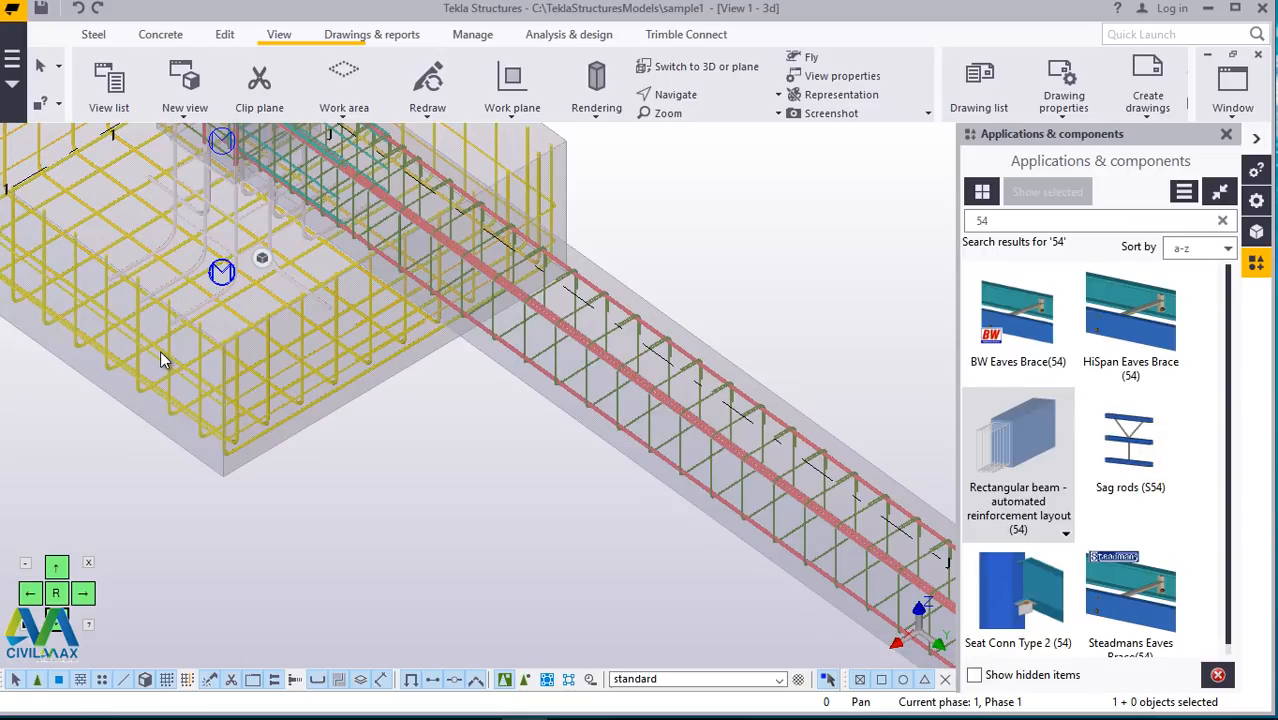
pyautogui.keyDown('shift'); pyautogui.click(164, 347); pyautogui.keyUp('shift')
# Step: Add the footing reinforcement and starter bar components of the J-2 footing to the selection
pyautogui.scroll(-5, 194, 297)
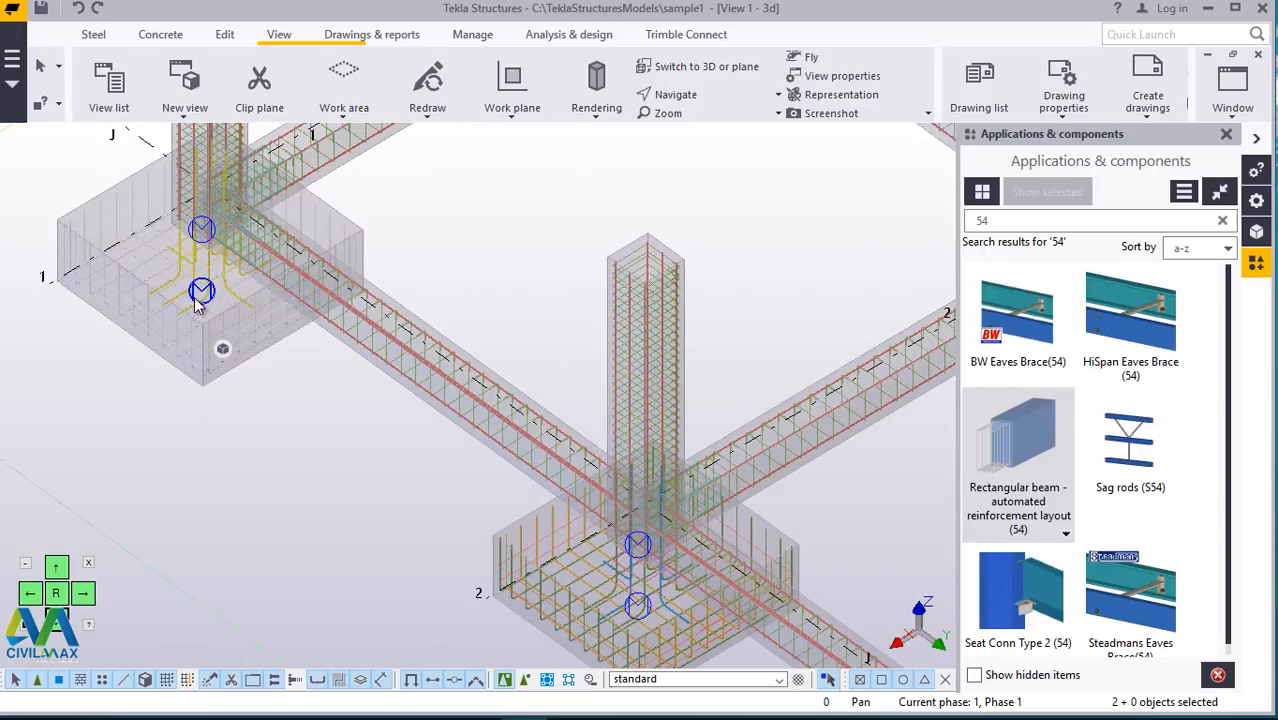
pyautogui.scroll(6, 395, 475)
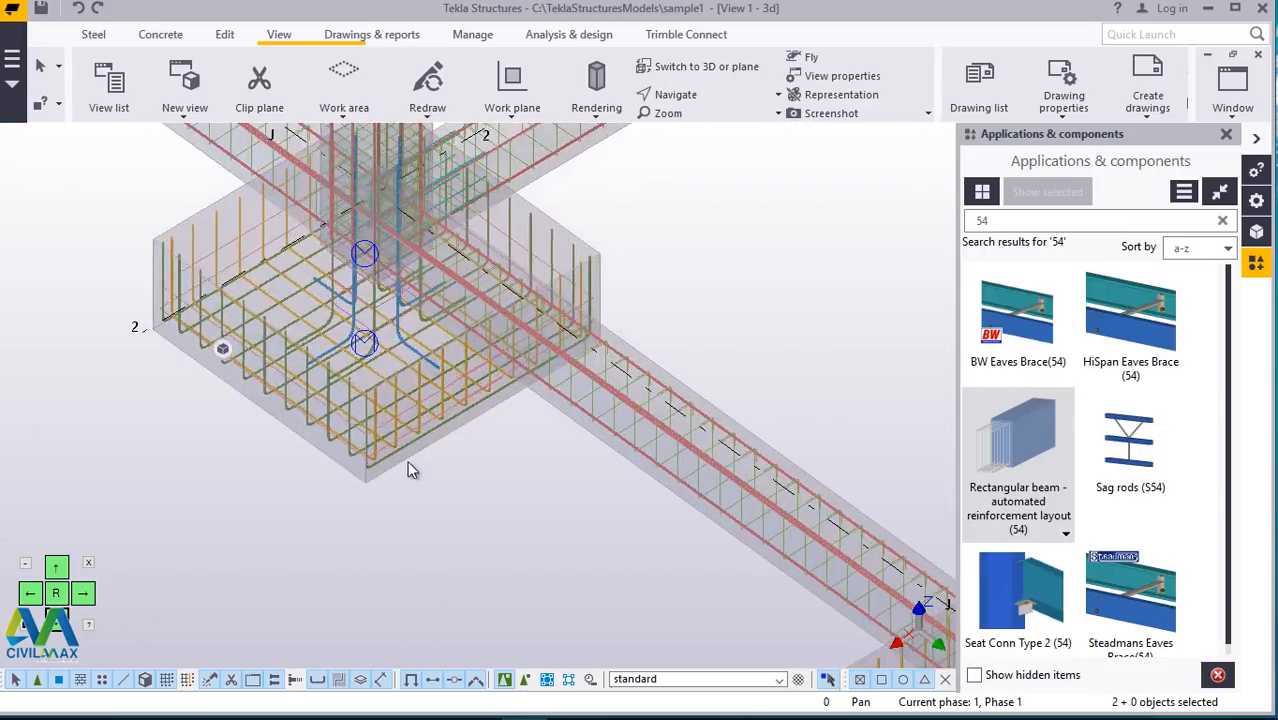
pyautogui.keyDown('shift'); pyautogui.click(432, 430); pyautogui.keyUp('shift')
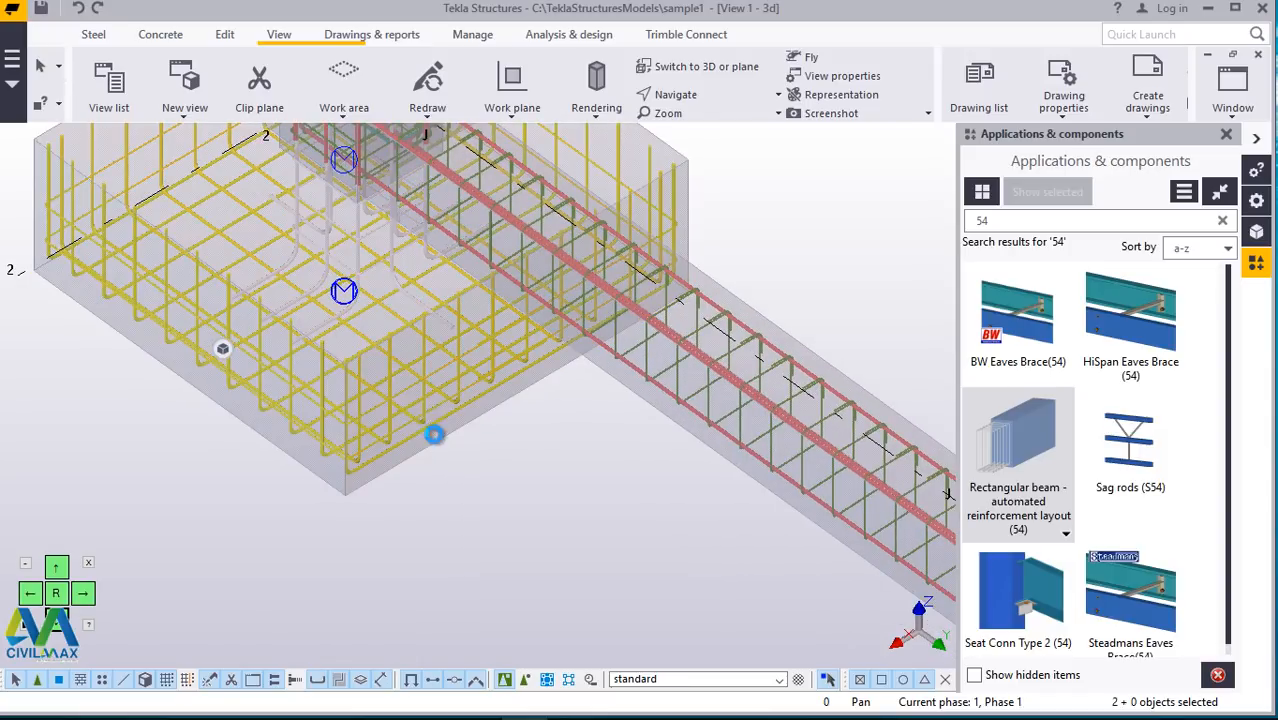
pyautogui.scroll(-6, 293, 316)
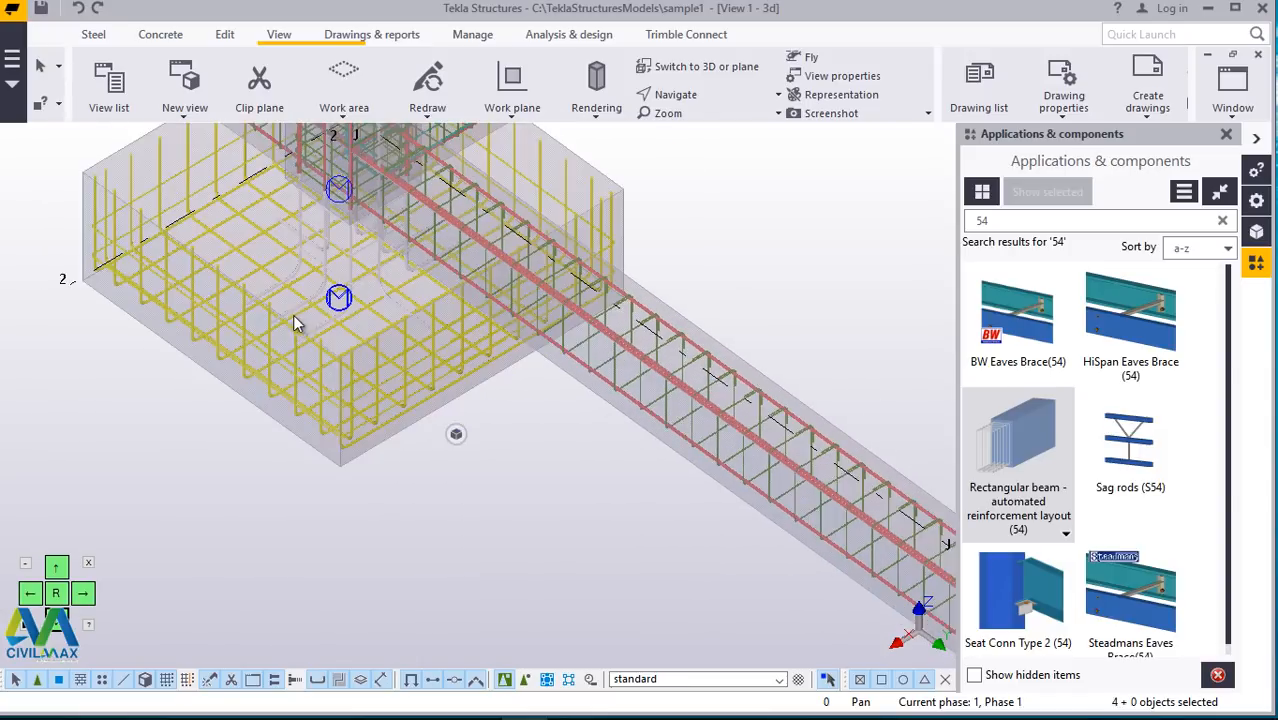
# Step: Add the footing reinforcement and starter bar components of the J-3 footing to the selection
pyautogui.scroll(-3, 310, 328)
pyautogui.scroll(8, 470, 455)
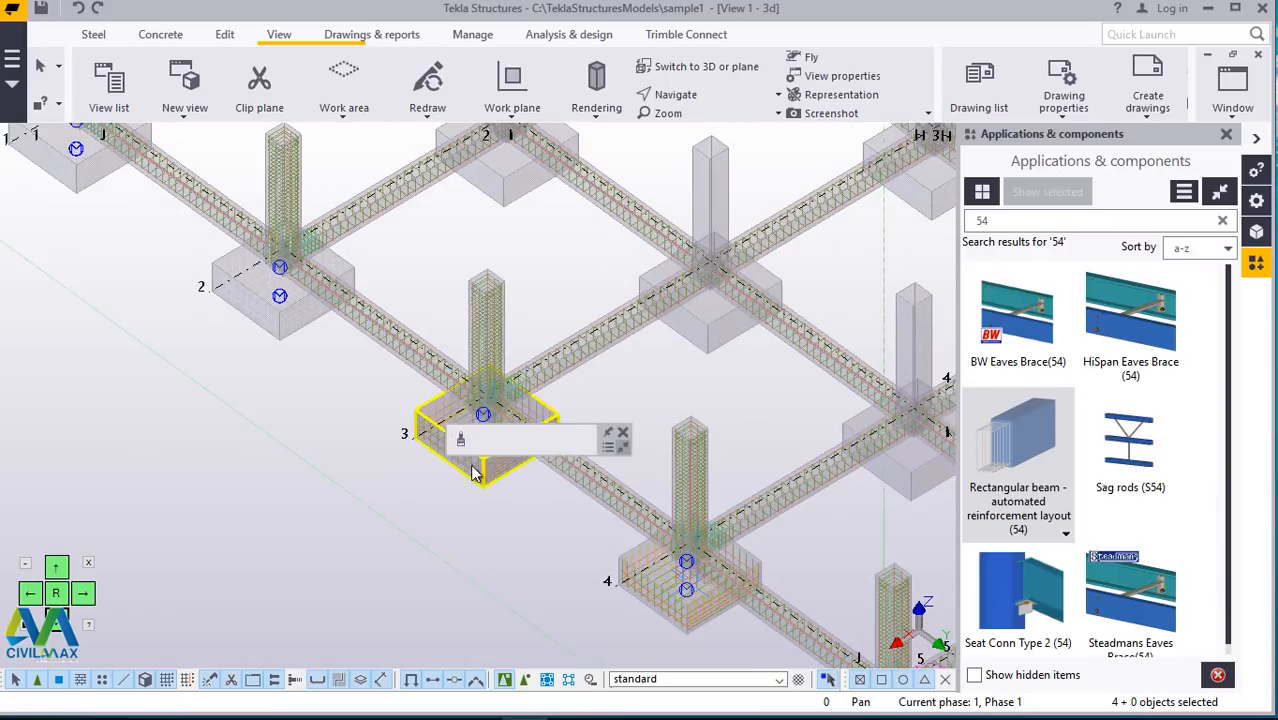
pyautogui.scroll(6, 496, 478)
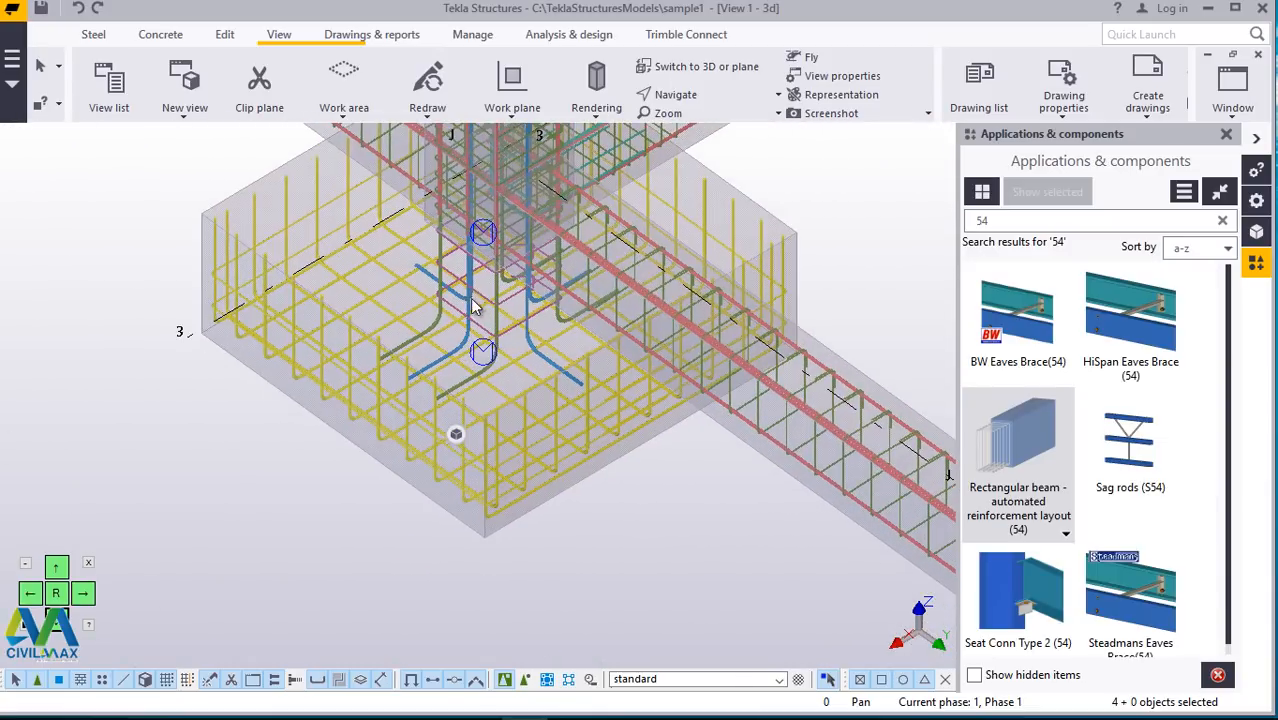
pyautogui.click(530, 459)
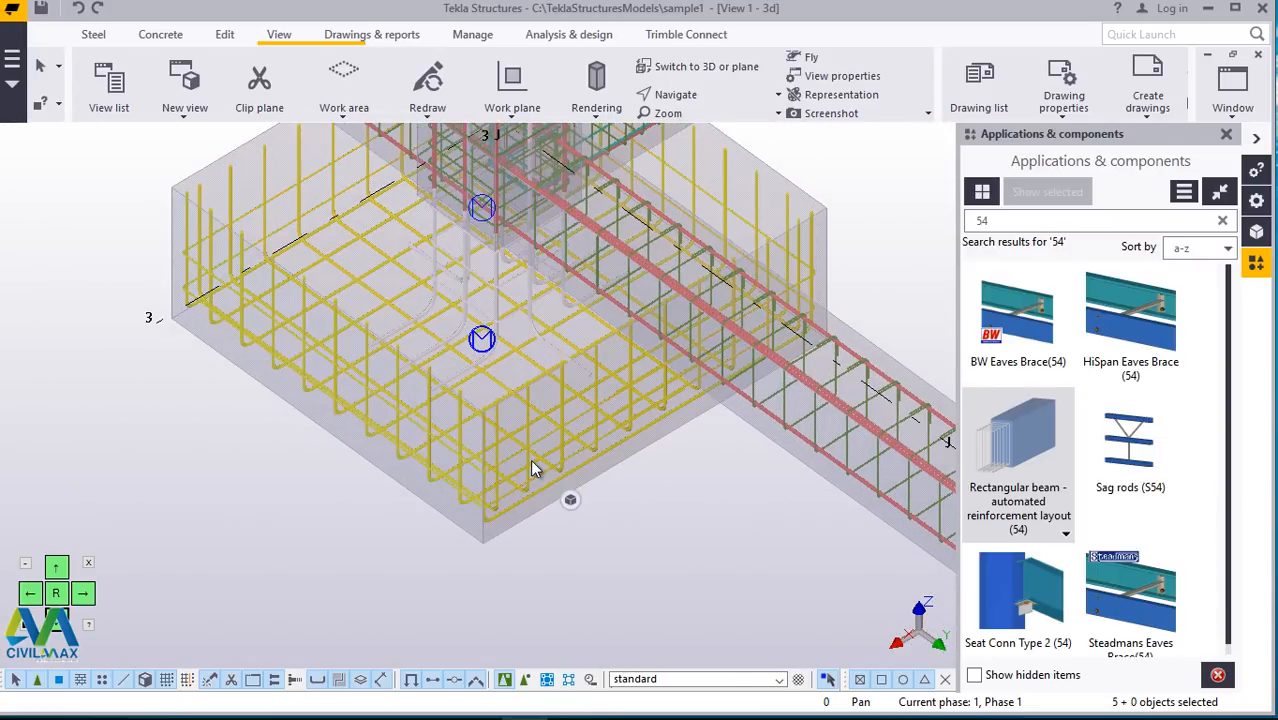
pyautogui.scroll(-5, 321, 360)
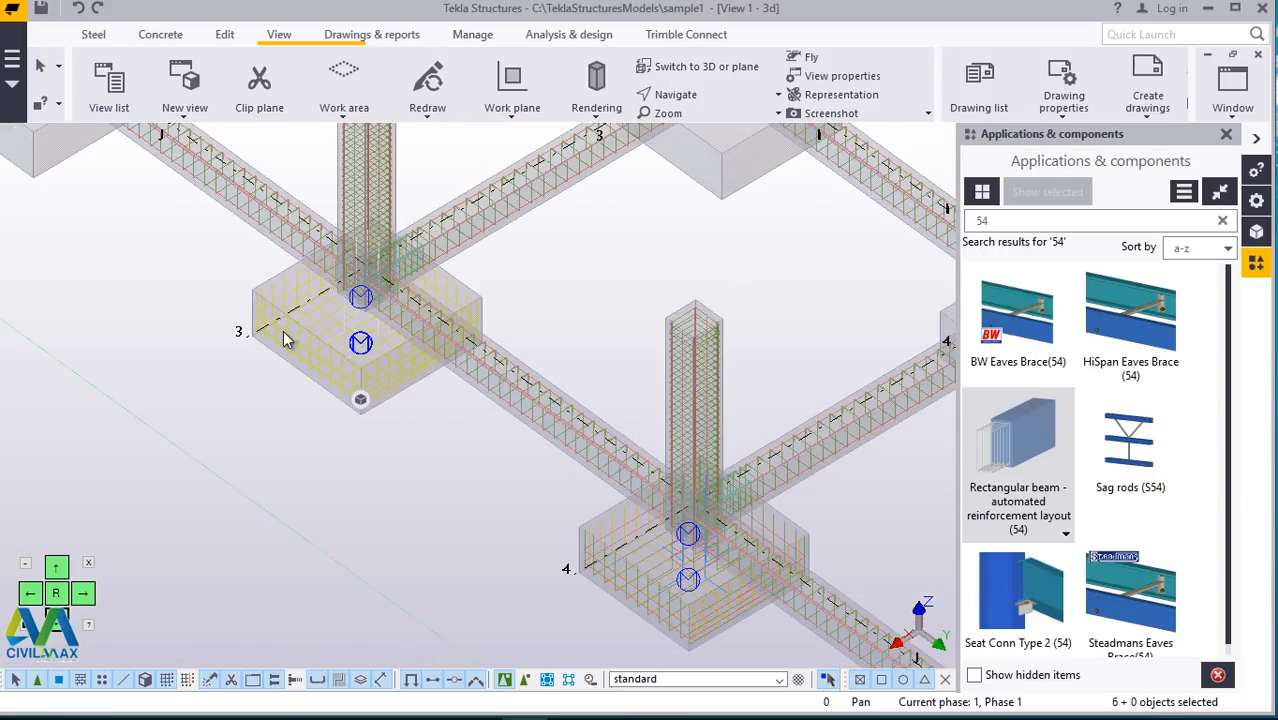
# Step: Add the footing reinforcement and starter bar components of the J-4 footing to the selection
pyautogui.scroll(-6, 295, 335)
pyautogui.scroll(8, 473, 487)
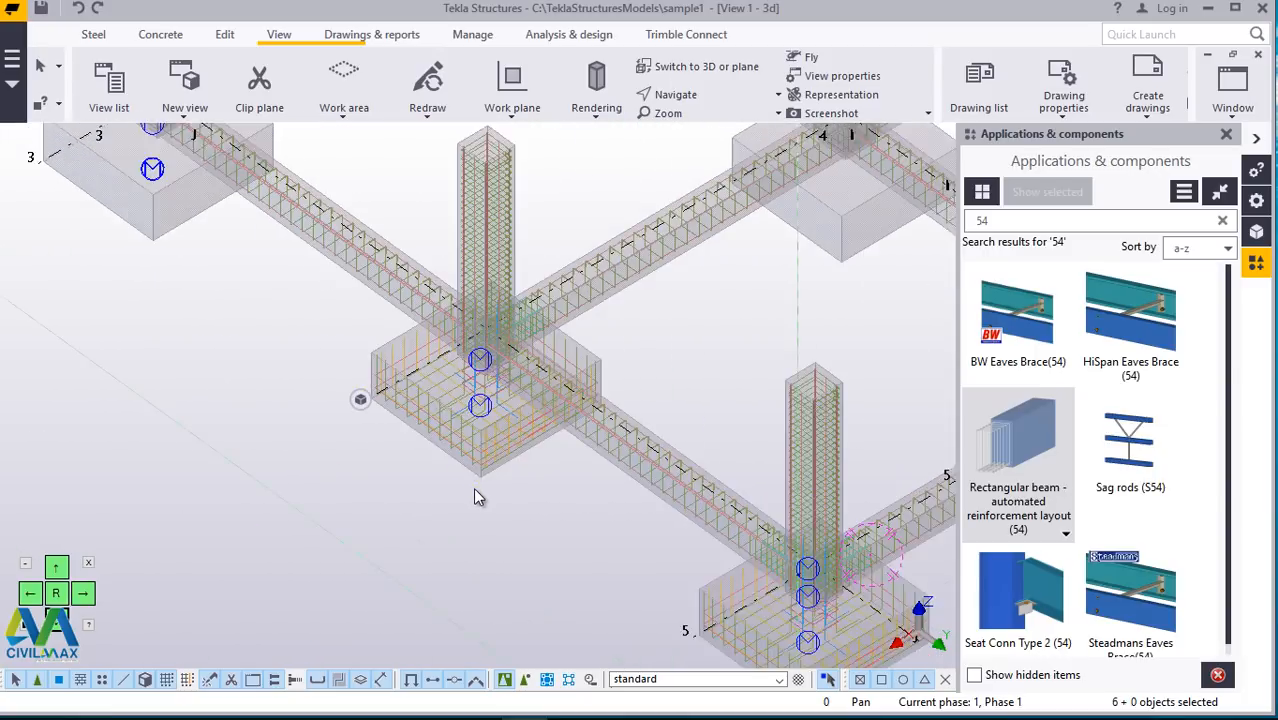
pyautogui.scroll(5, 483, 450)
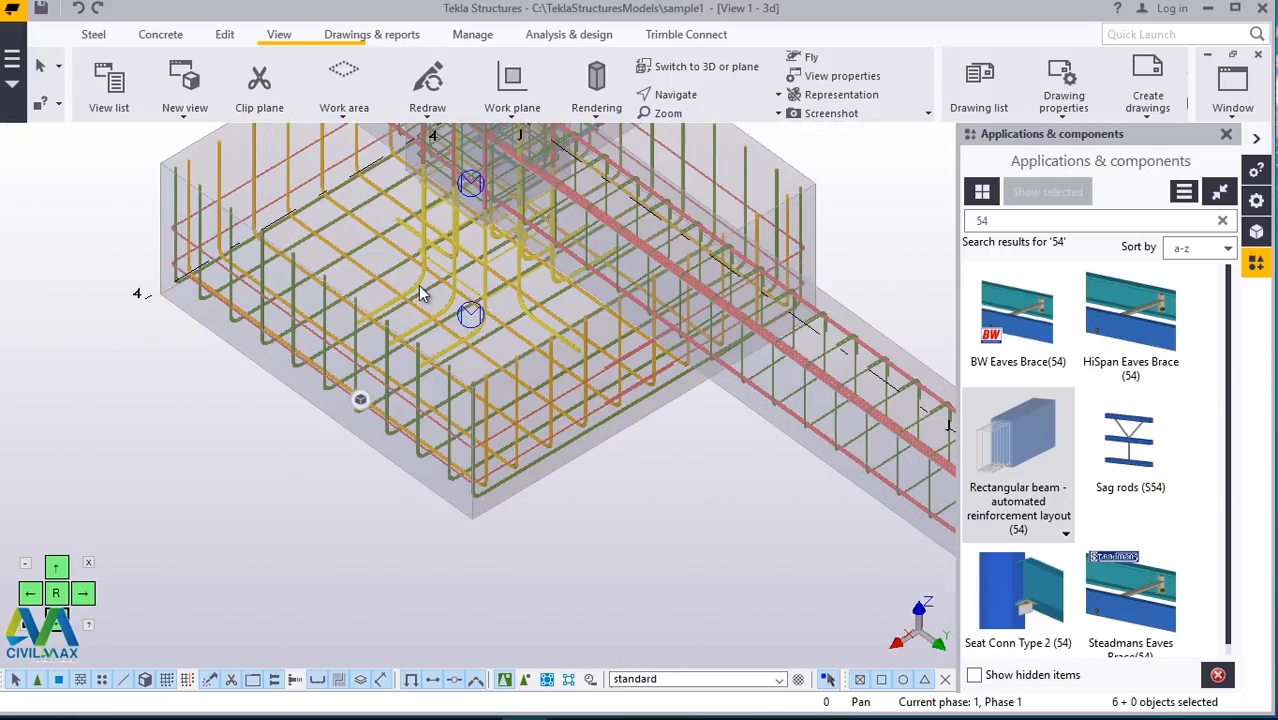
pyautogui.scroll(-2, 551, 433)
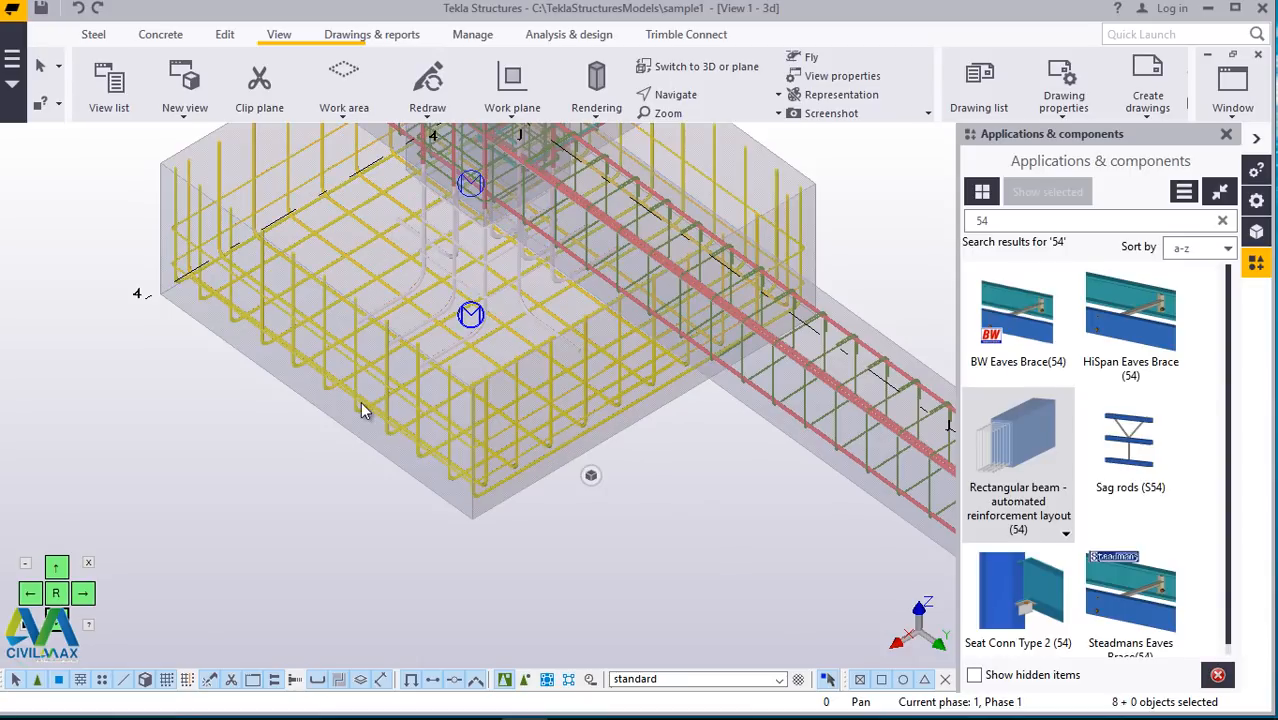
# Step: Add the footing reinforcement and starter bar components of the J-5 footing to the selection
pyautogui.scroll(-4, 356, 400)
pyautogui.scroll(-4, 370, 400)
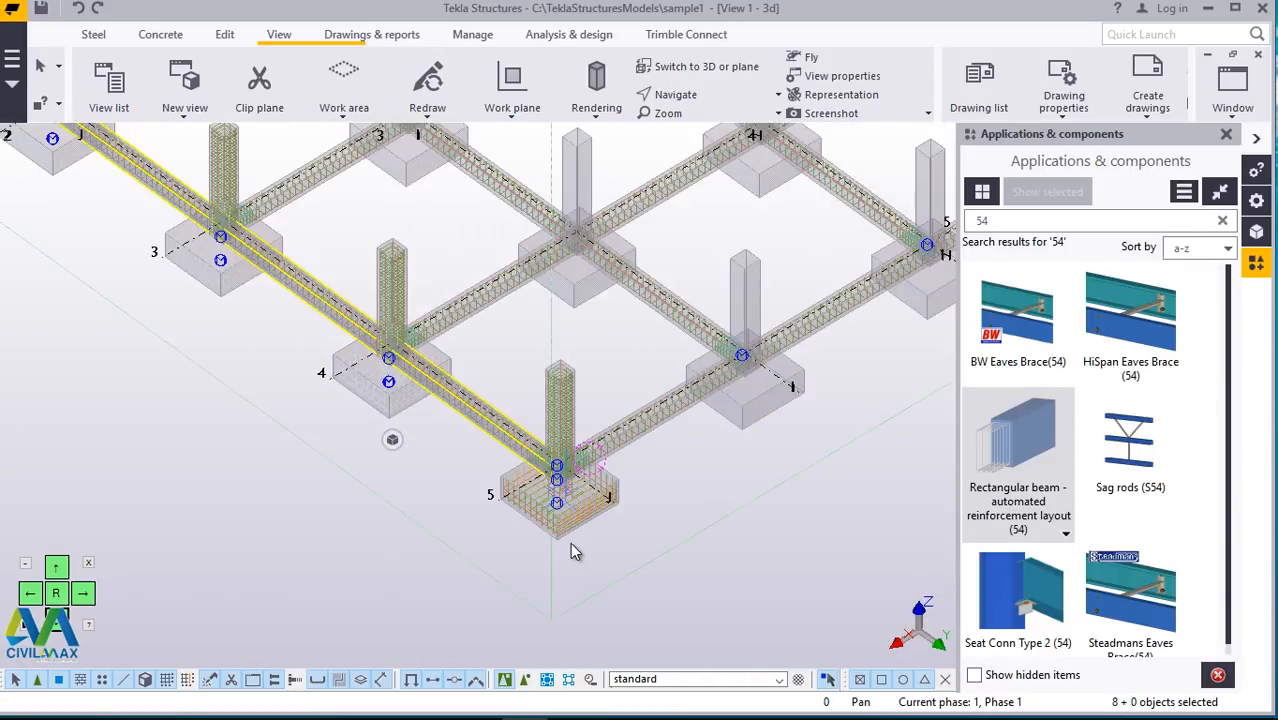
pyautogui.scroll(6, 560, 515)
pyautogui.scroll(3, 552, 502)
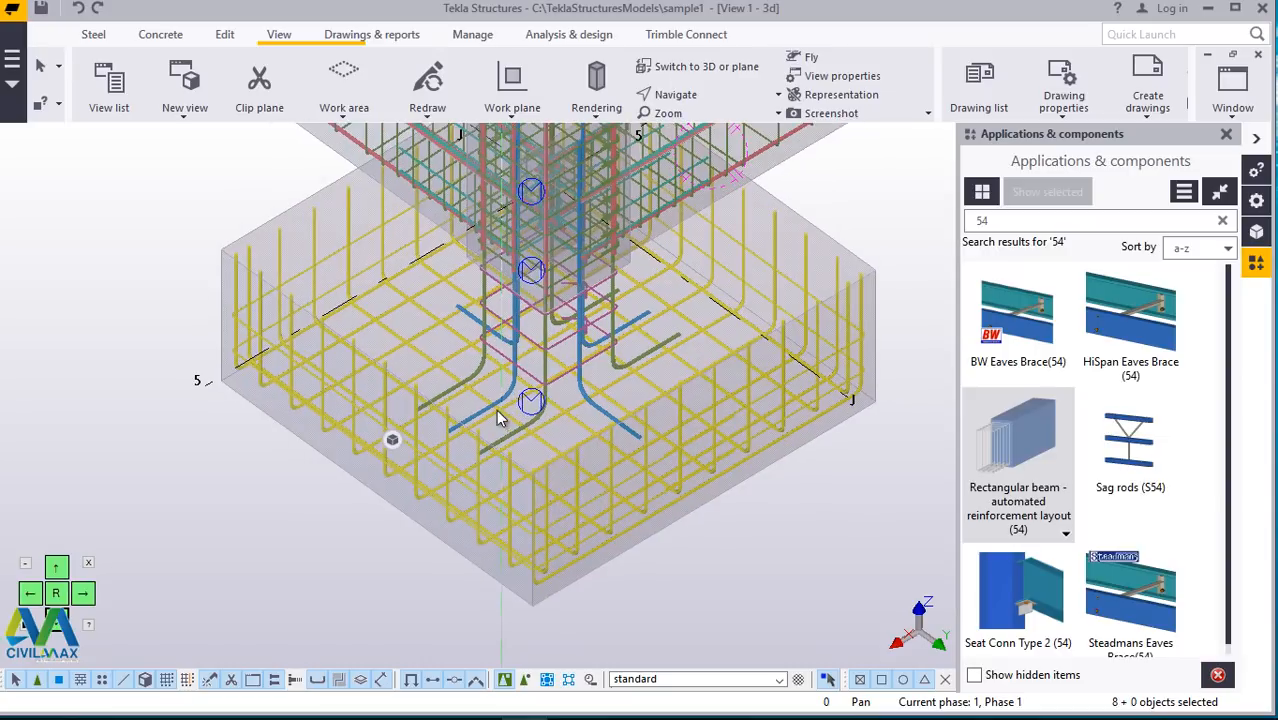
pyautogui.keyDown('ctrl'); pyautogui.click(479, 365); pyautogui.keyUp('ctrl')
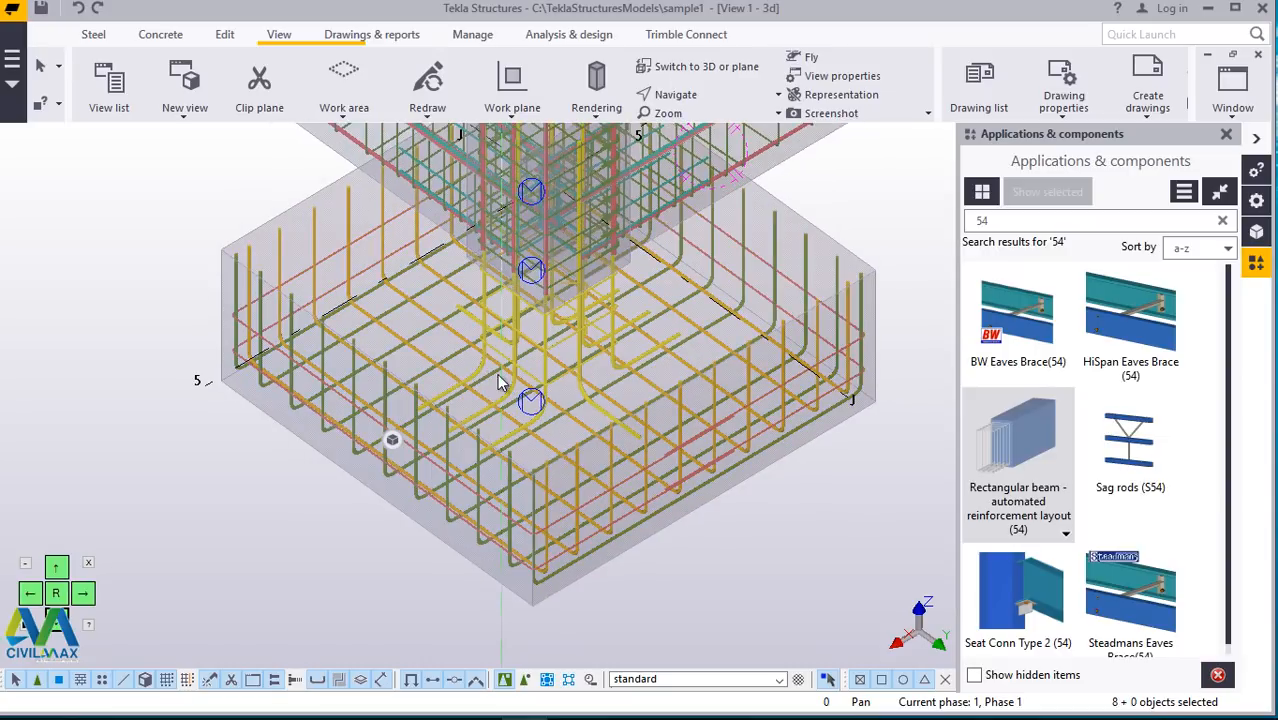
pyautogui.keyDown('ctrl'); pyautogui.click(581, 503); pyautogui.keyUp('ctrl')
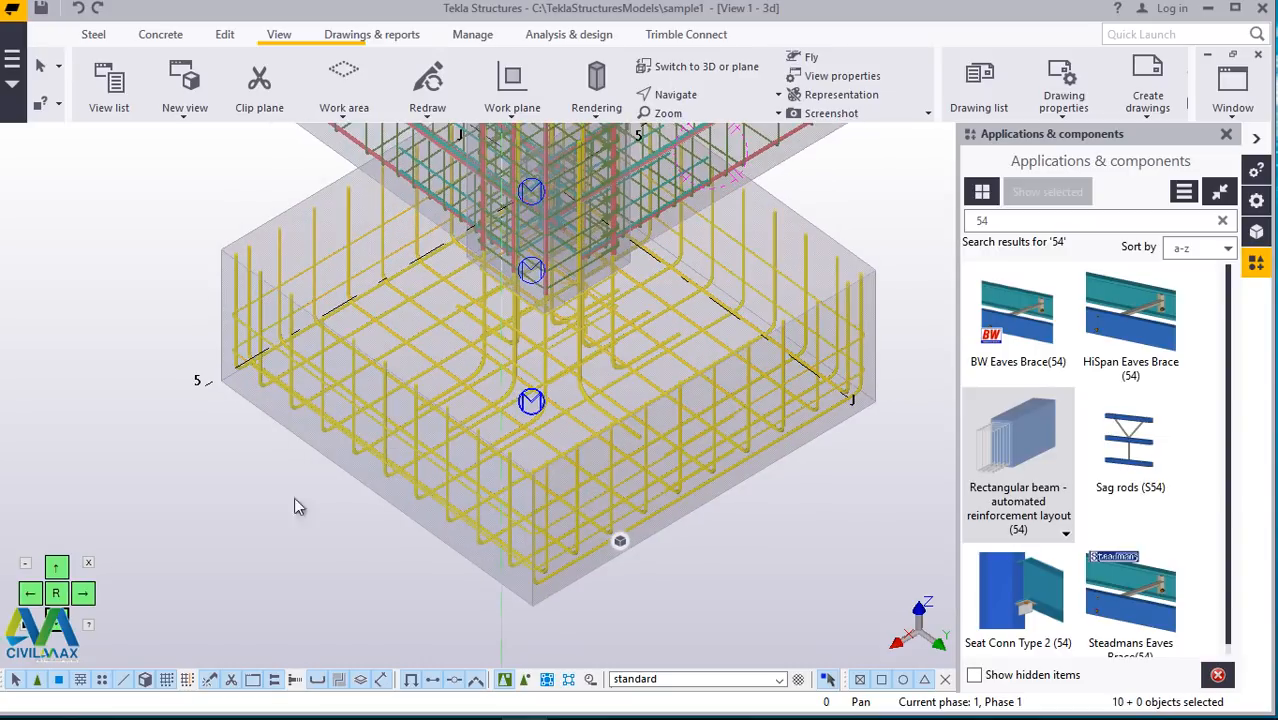
# Step: Set up a linear copy of the selected footing components with dX -6000, dY 0 and 9 copies
pyautogui.rightClick(149, 414)
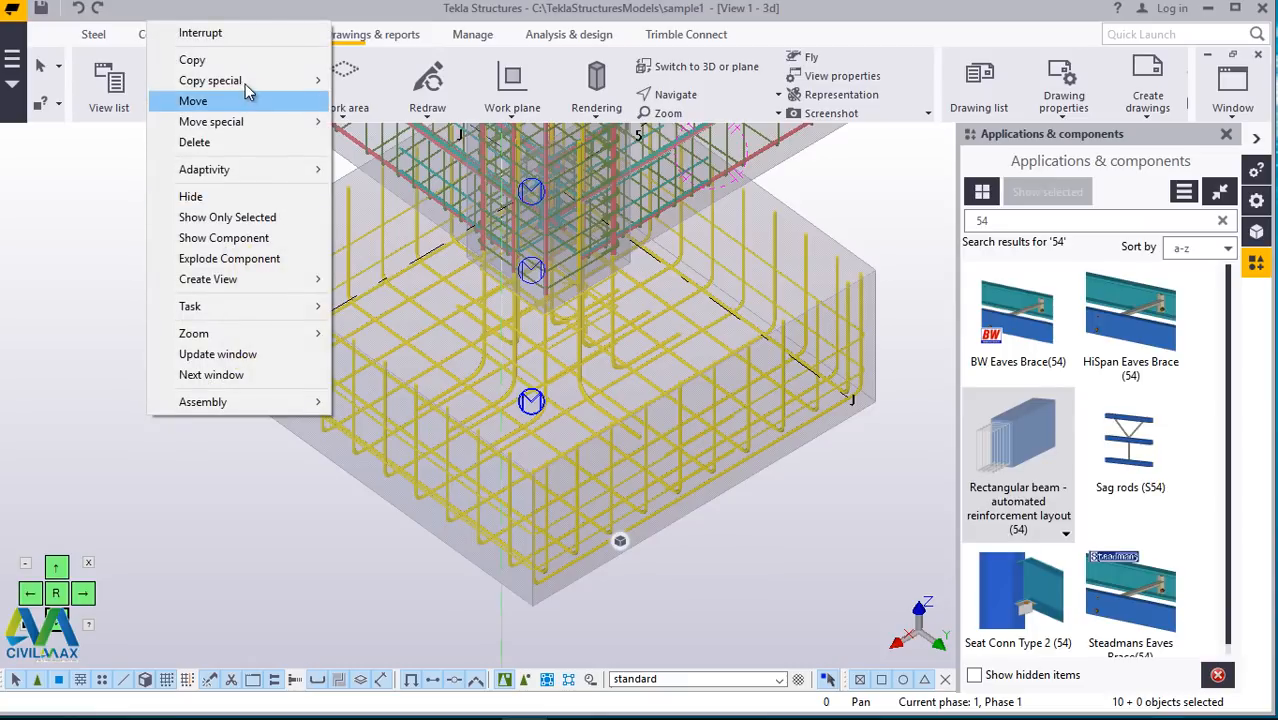
pyautogui.moveTo(251, 80)
pyautogui.click(375, 84)
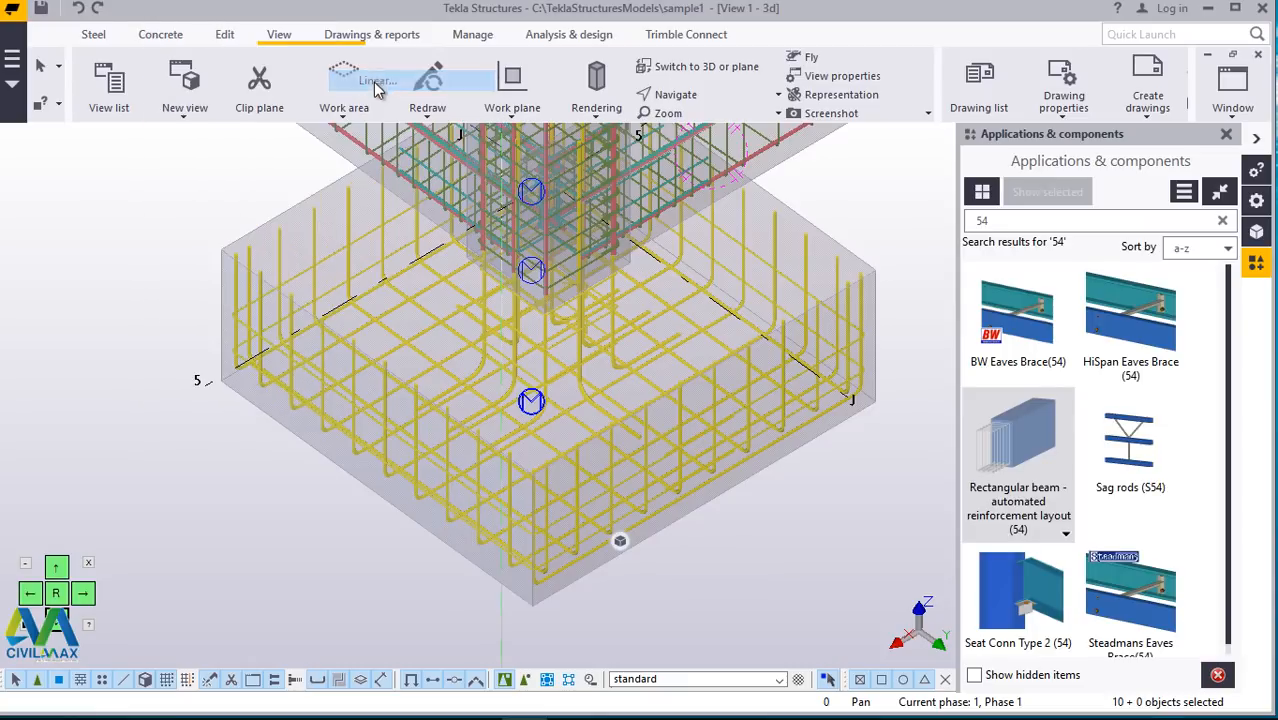
pyautogui.scroll(-3, 634, 491)
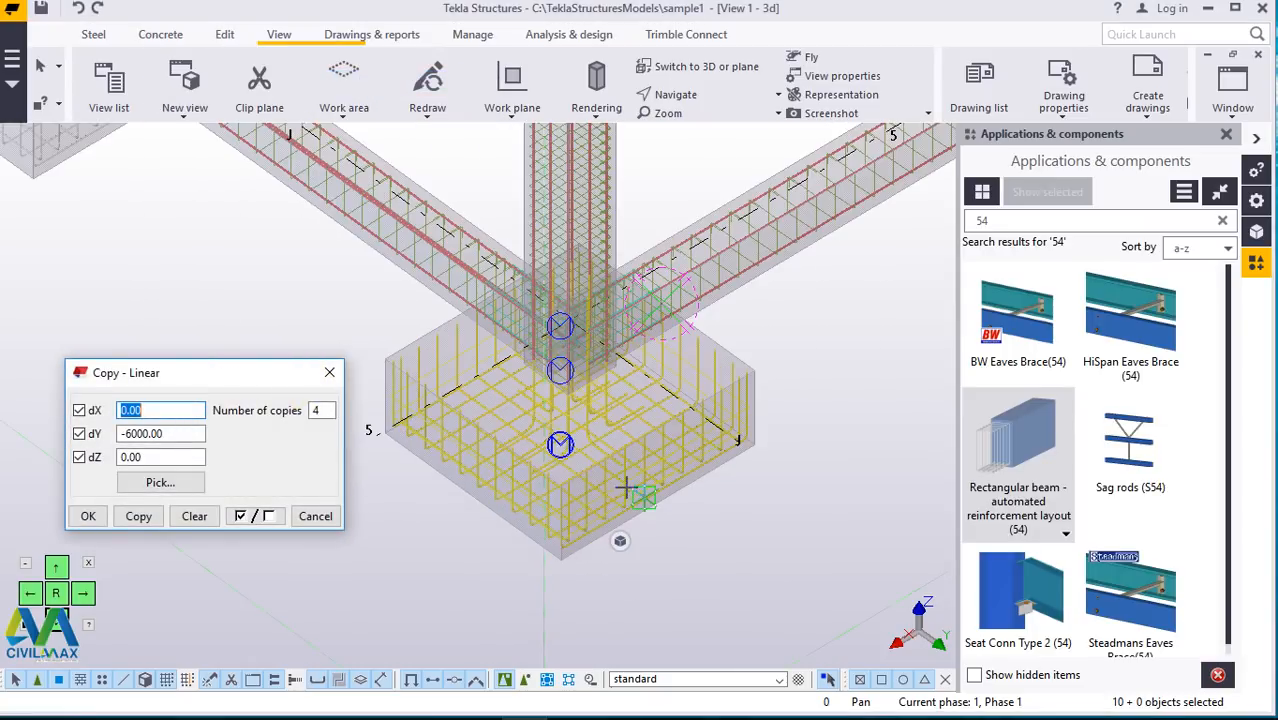
pyautogui.scroll(-2, 690, 503)
pyautogui.scroll(-2, 695, 503)
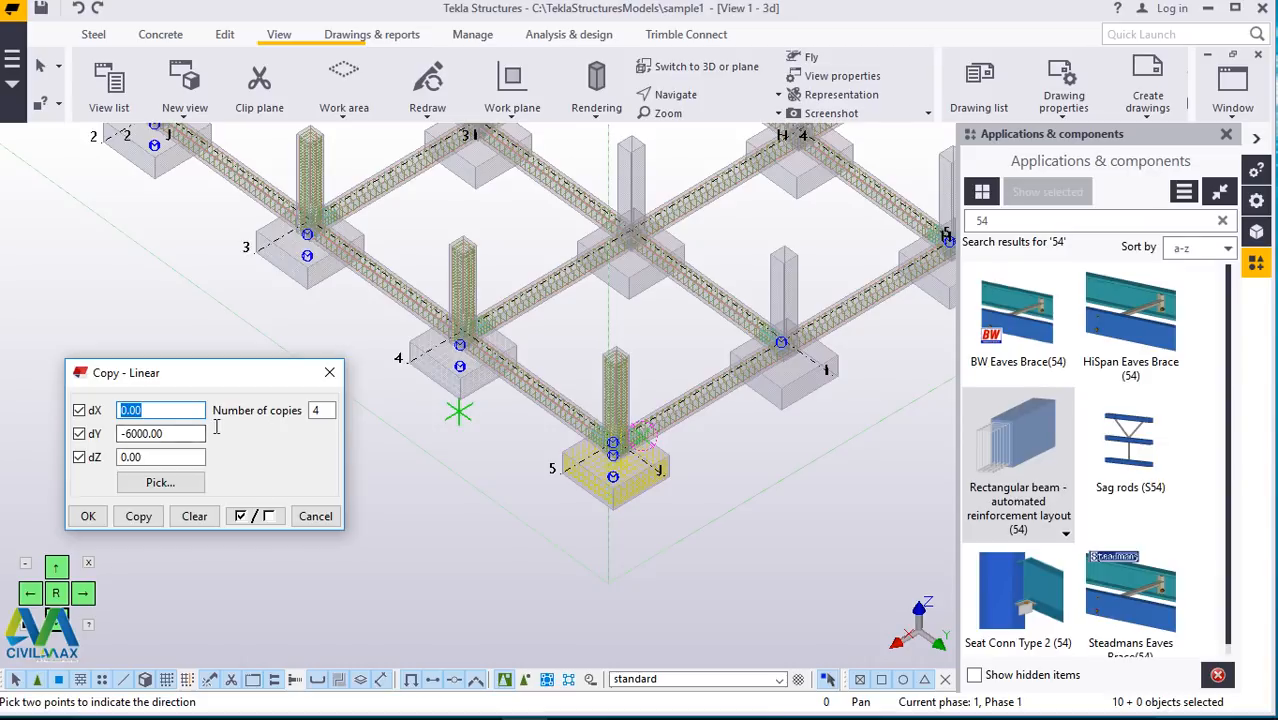
pyautogui.moveTo(171, 431); pyautogui.dragTo(96, 445)
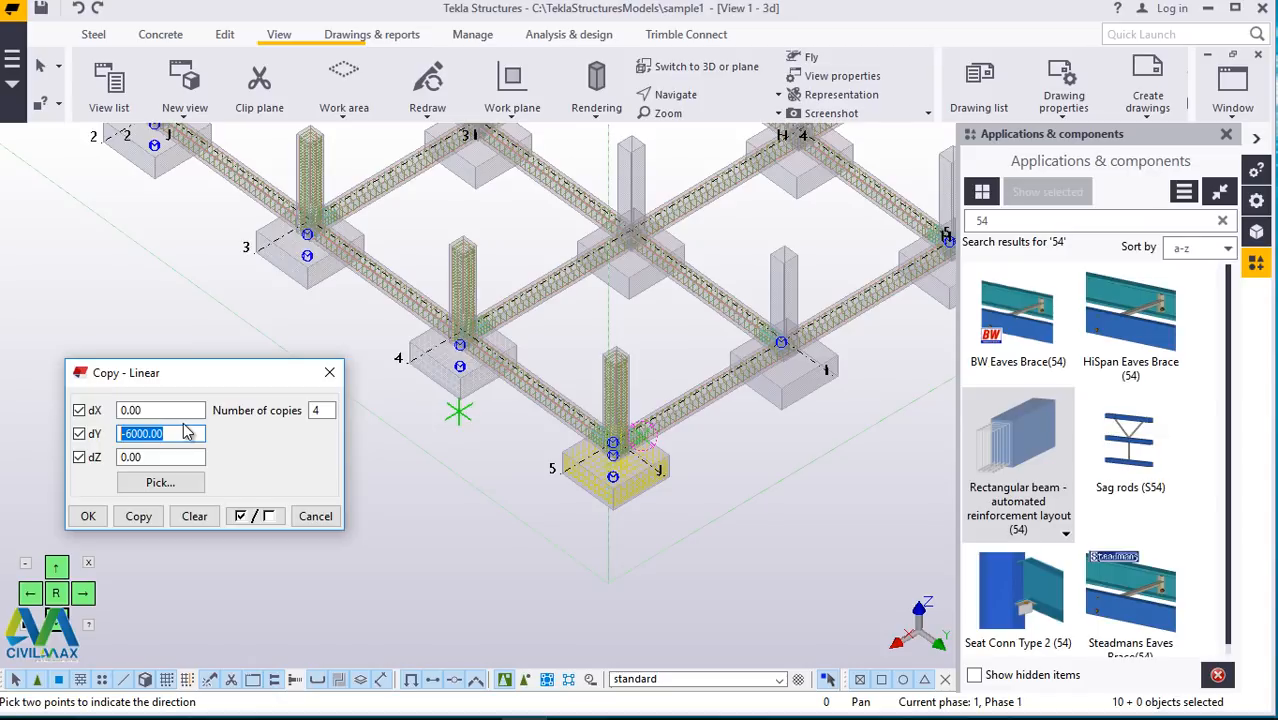
pyautogui.write('0')
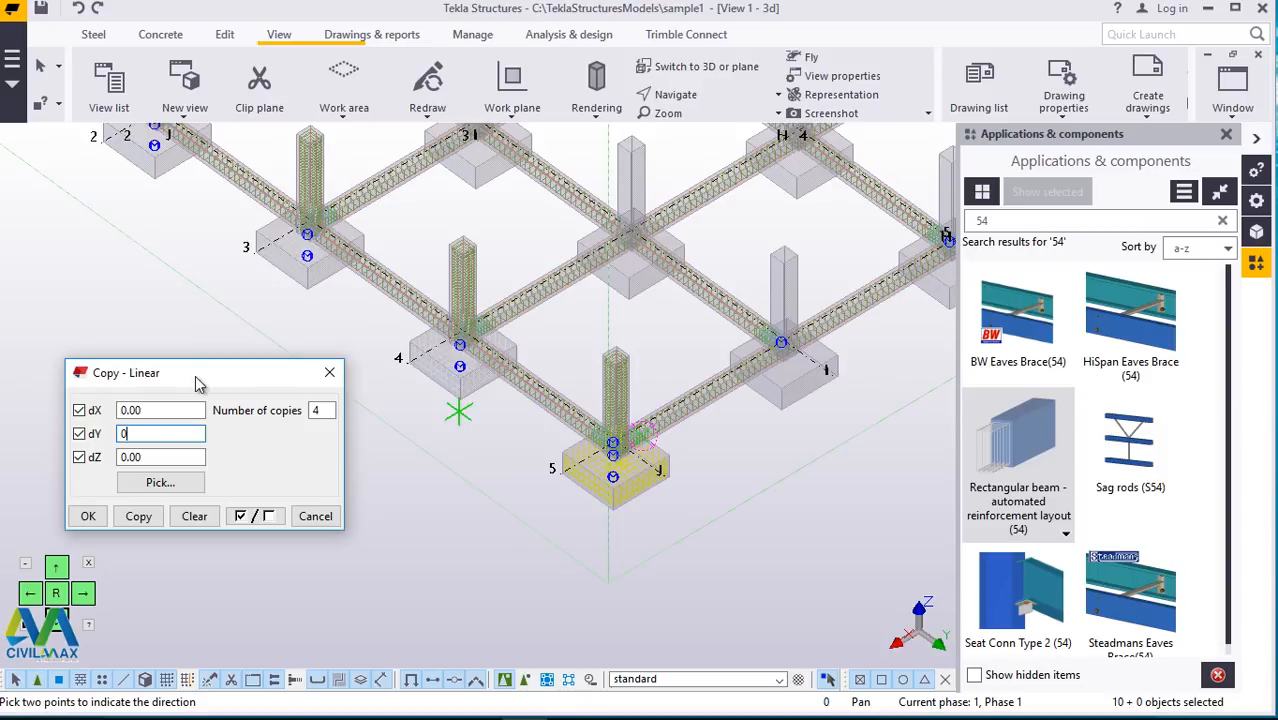
pyautogui.doubleClick(155, 411)
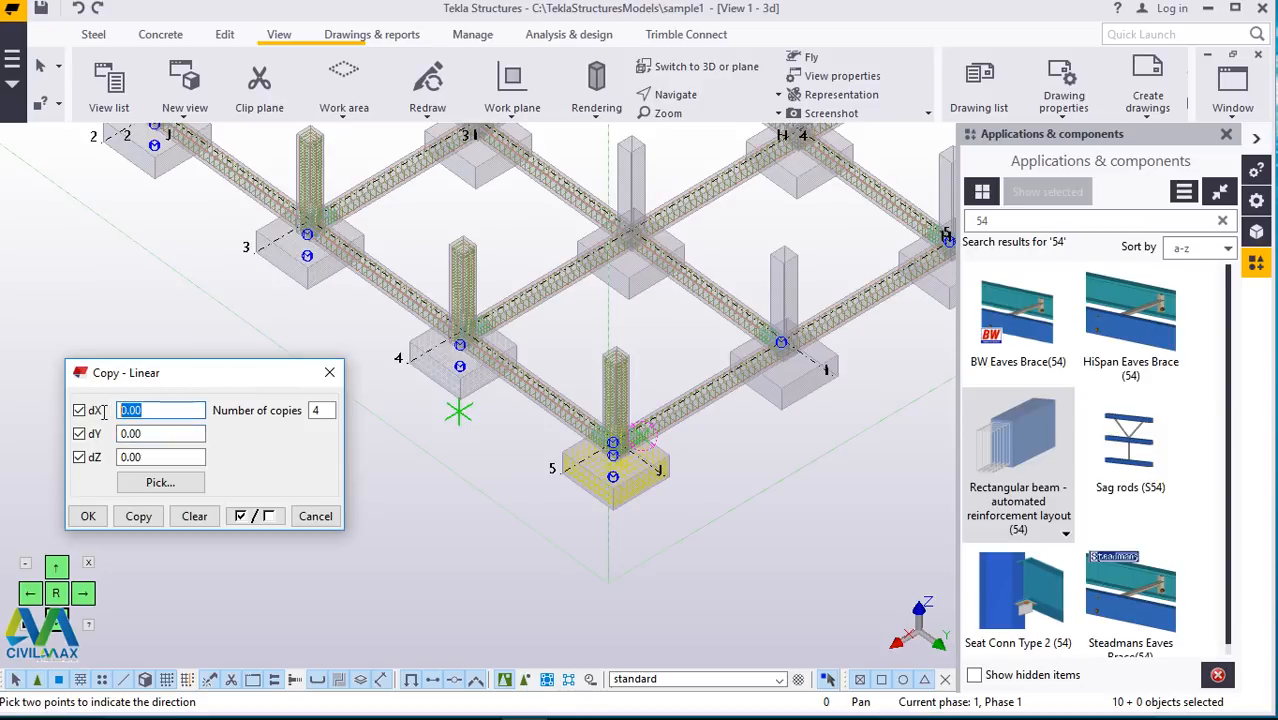
pyautogui.write('-6000')
pyautogui.doubleClick(326, 410)
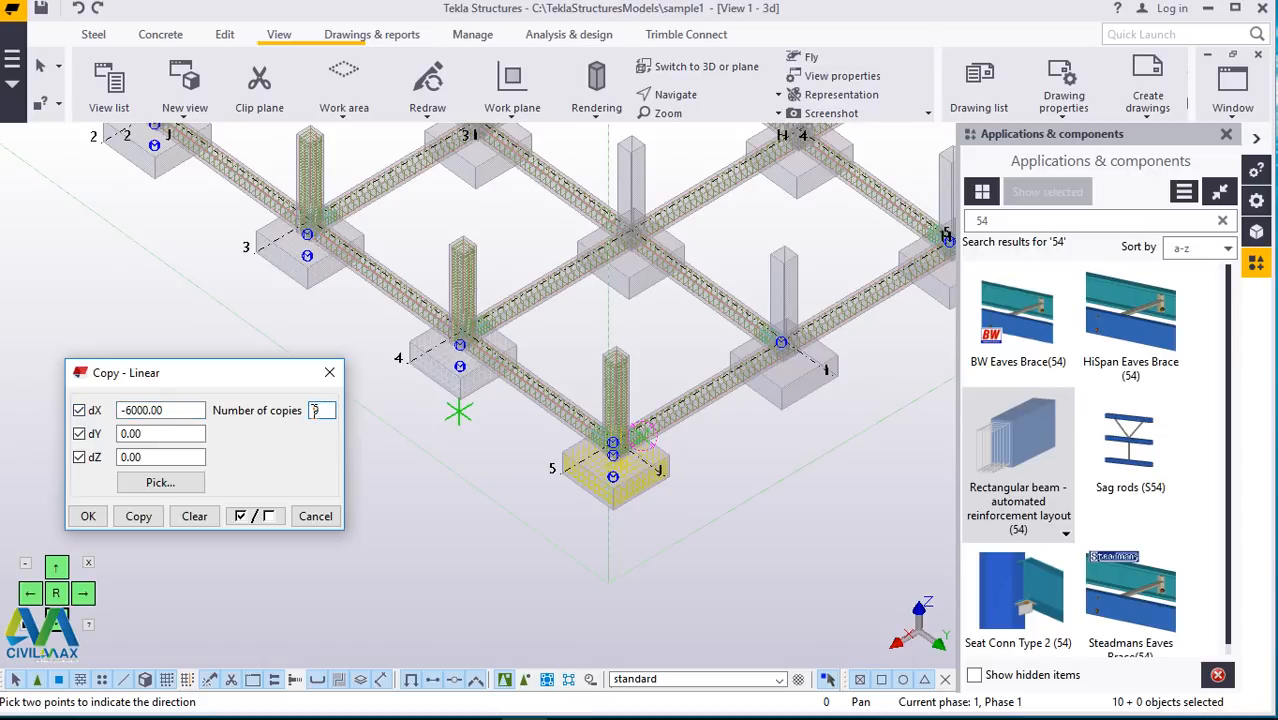
# Step: Create the linear copies of the footing reinforcement and starter bars along the grid and end the copy command
pyautogui.click(138, 516)
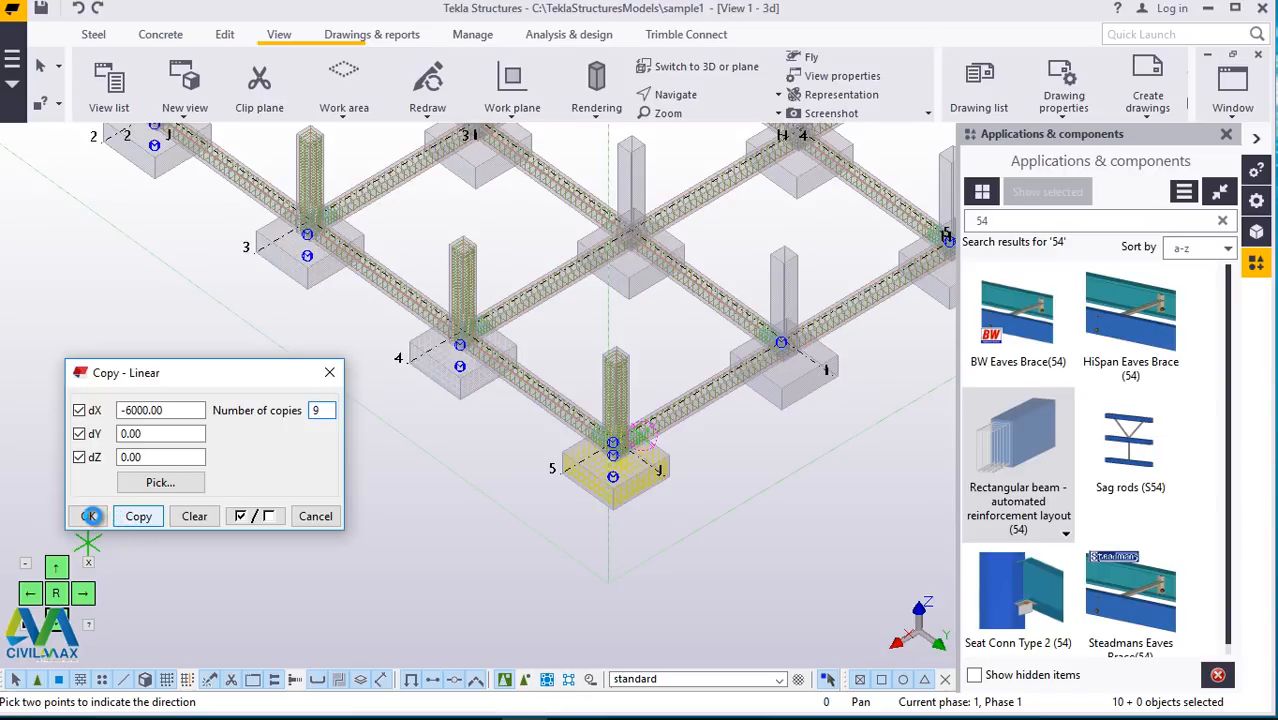
pyautogui.click(91, 516)
pyautogui.rightClick(331, 464)
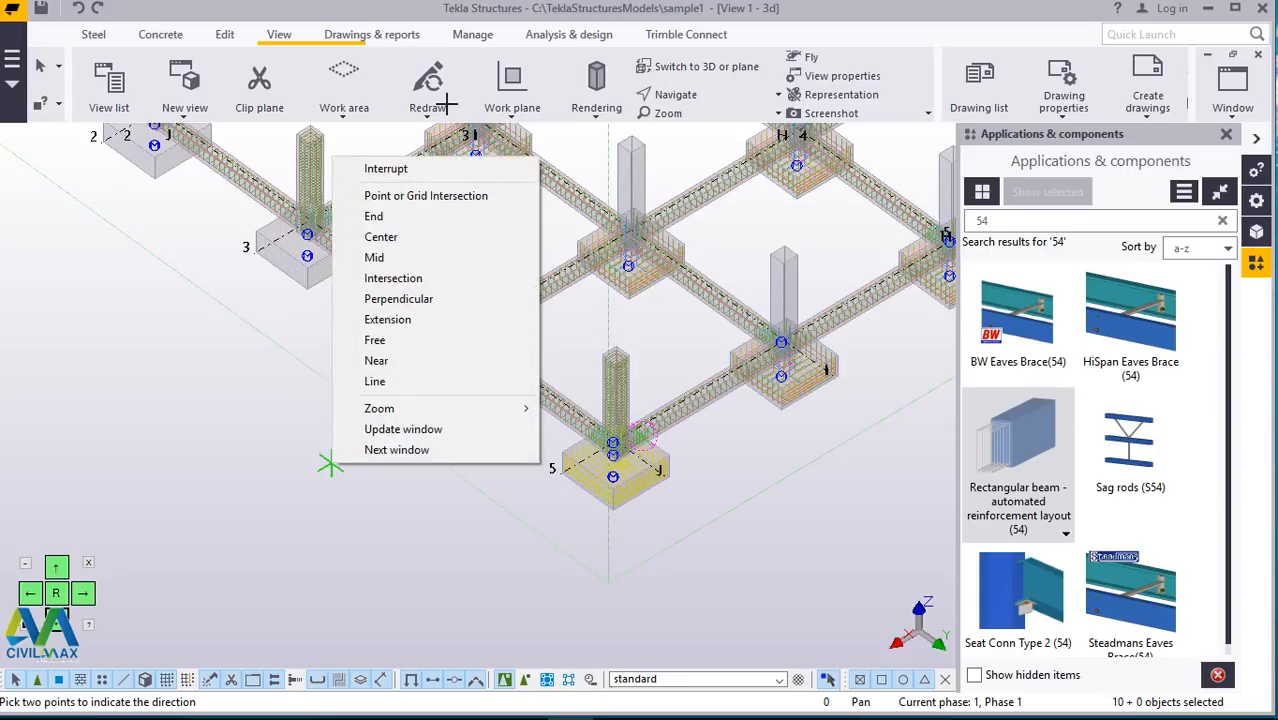
pyautogui.click(398, 168)
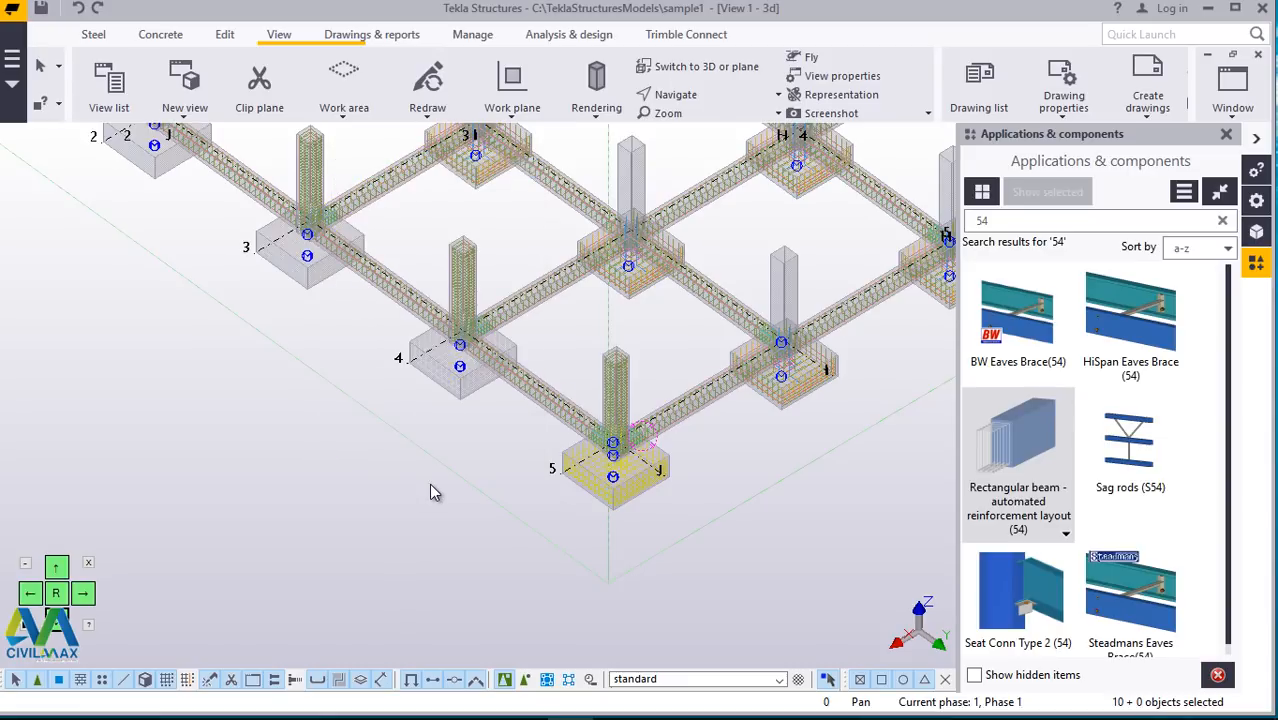
# Step: Examine the copied reinforcement in the pad footings across the whole grid
pyautogui.scroll(-5, 432, 488)
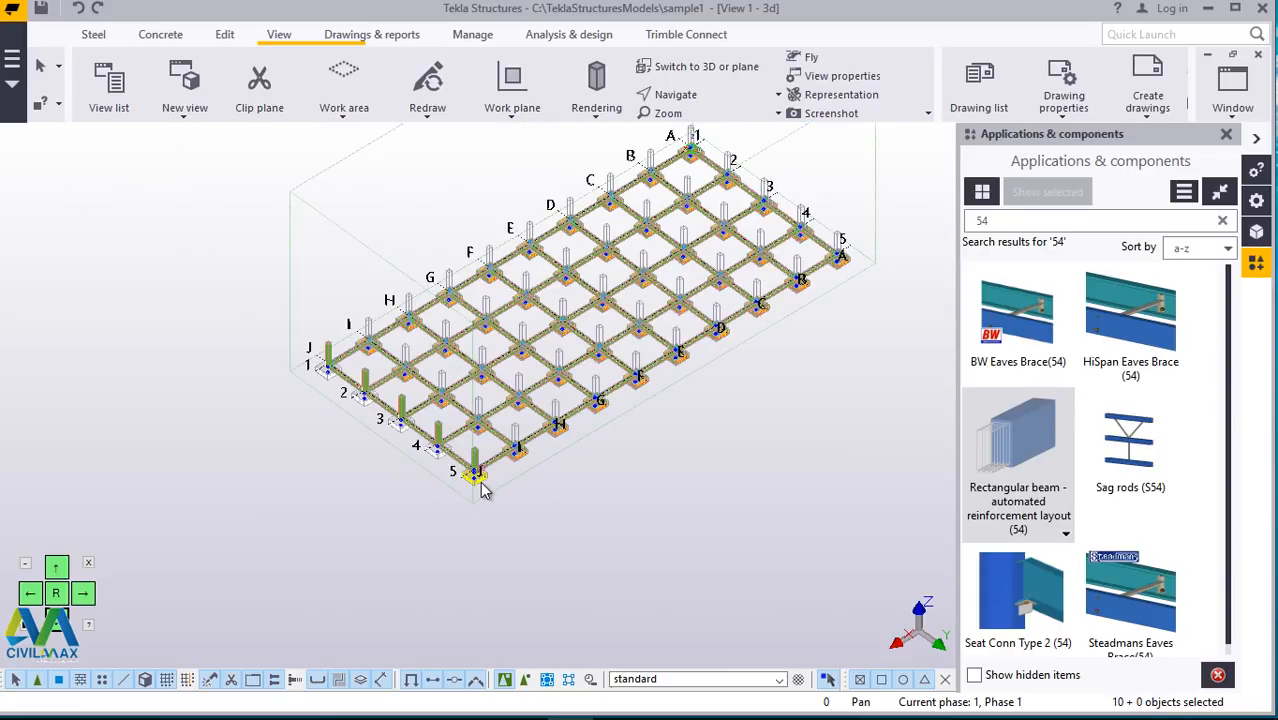
pyautogui.scroll(-2, 679, 308)
pyautogui.scroll(5, 678, 316)
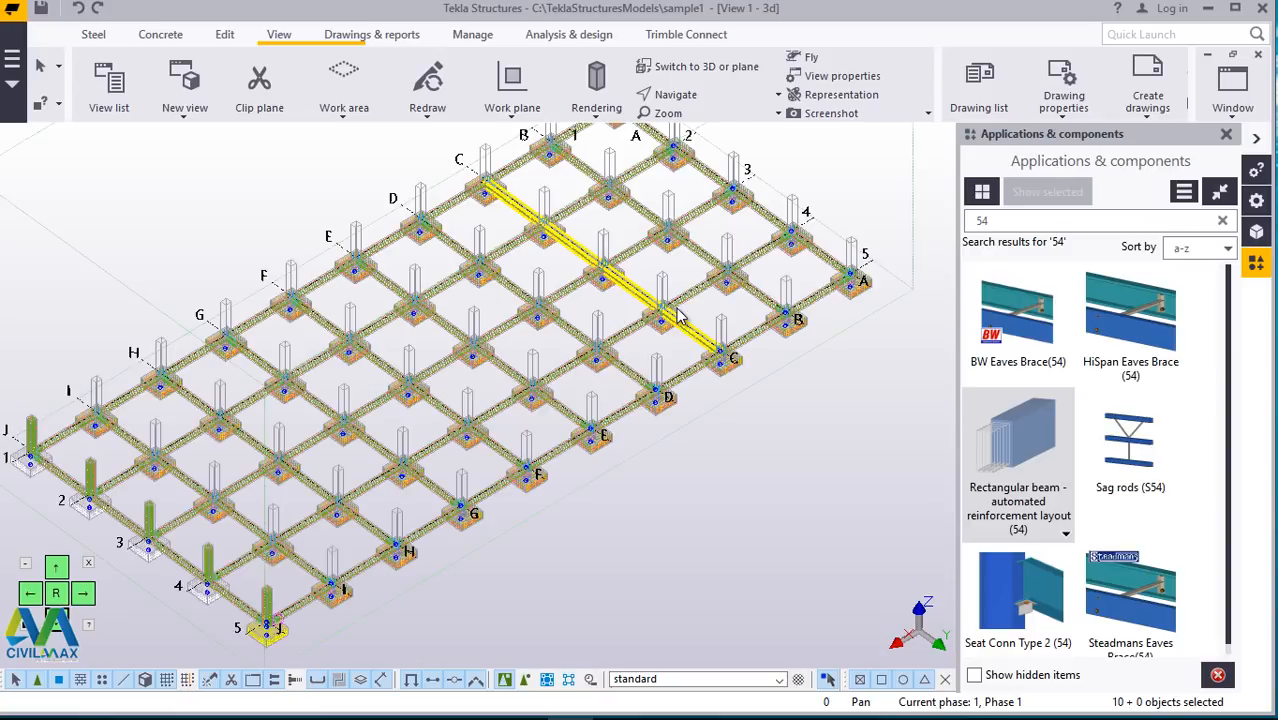
pyautogui.scroll(6, 679, 316)
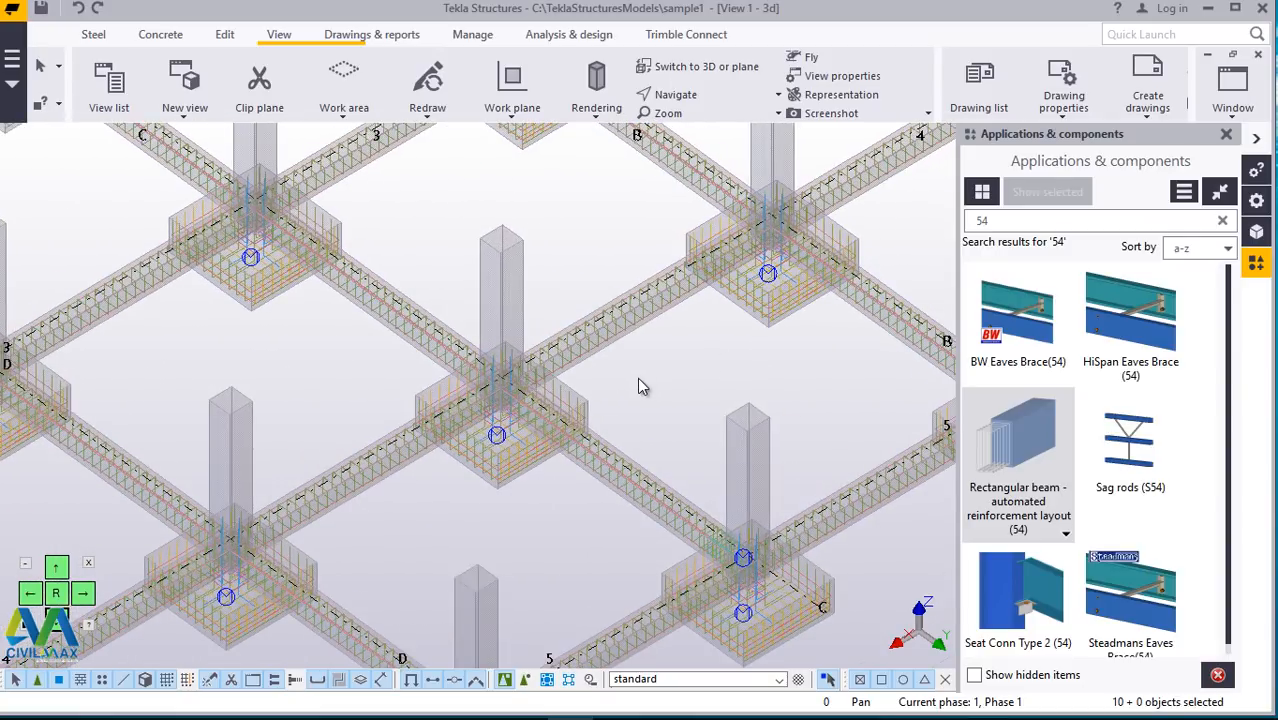
pyautogui.scroll(-6, 640, 385)
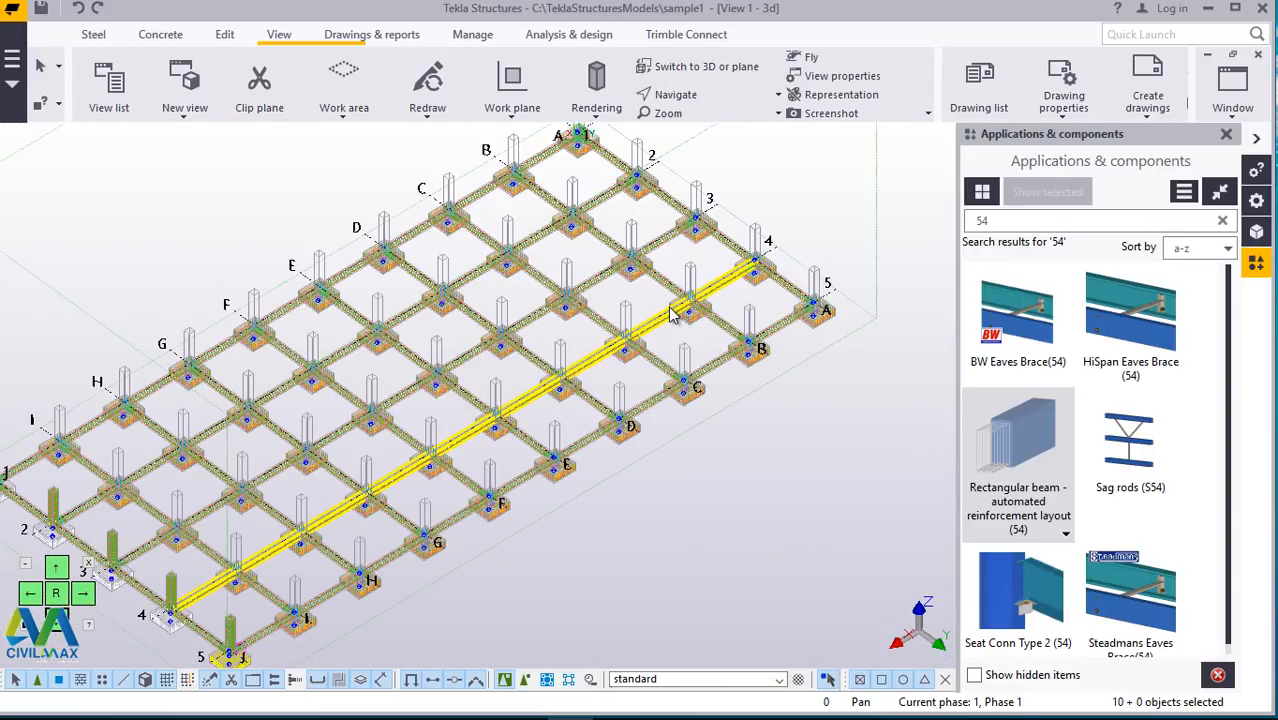
pyautogui.scroll(-1, 672, 315)
pyautogui.scroll(-1, 151, 508)
pyautogui.scroll(4, 143, 510)
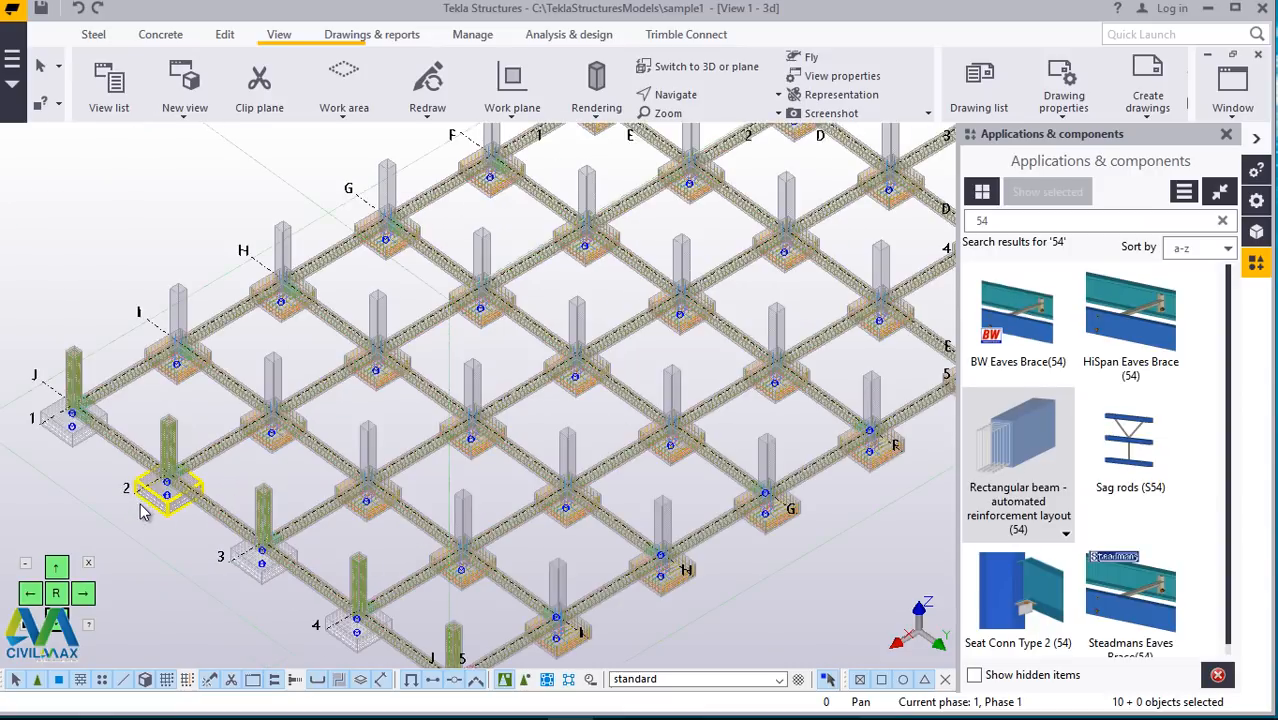
pyautogui.scroll(1, 138, 492)
pyautogui.scroll(4, 150, 455)
pyautogui.scroll(-3, 481, 309)
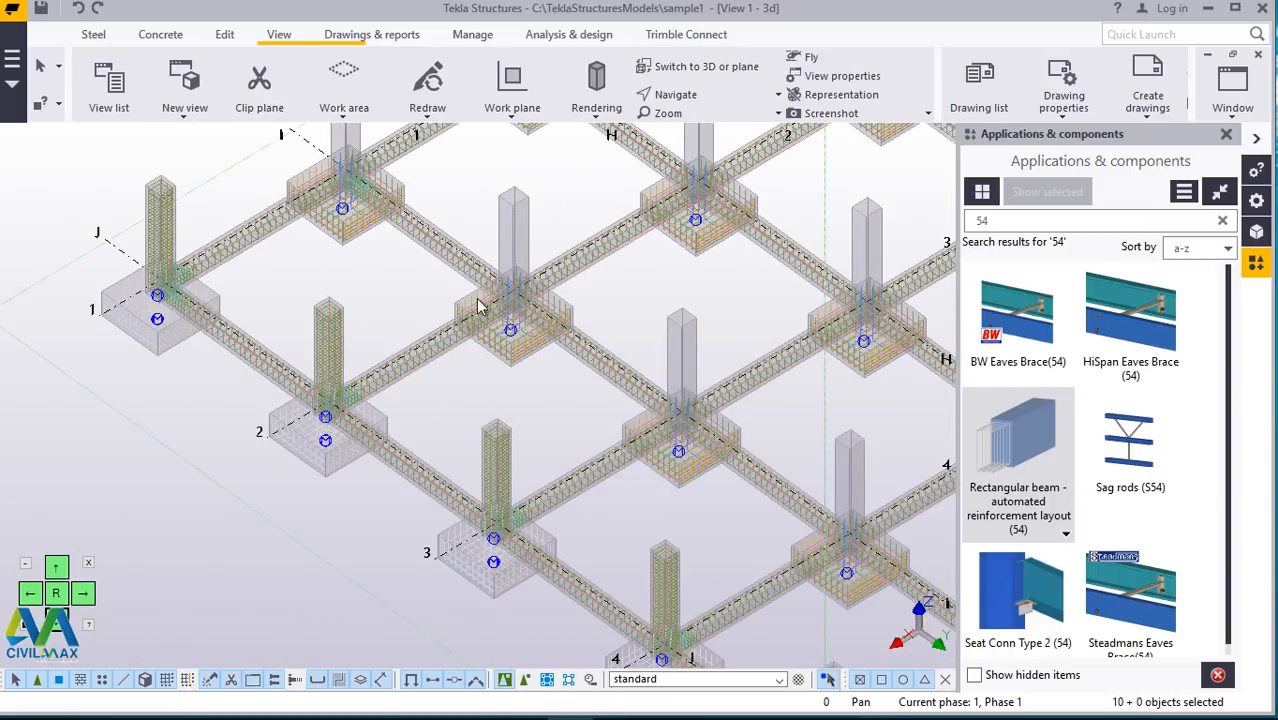
# Step: Select the column reinforcement components of the columns at grid intersections J-1 and J-2
pyautogui.scroll(5, 160, 205)
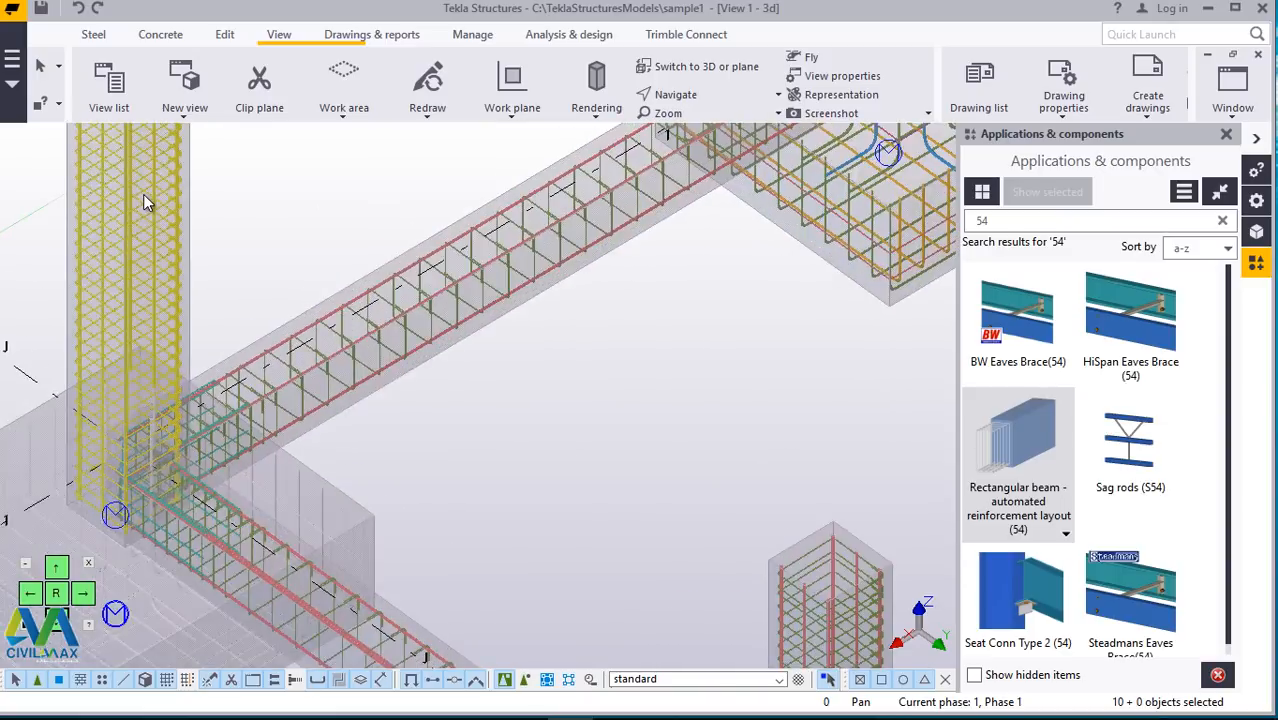
pyautogui.scroll(2, 143, 202)
pyautogui.click(181, 210)
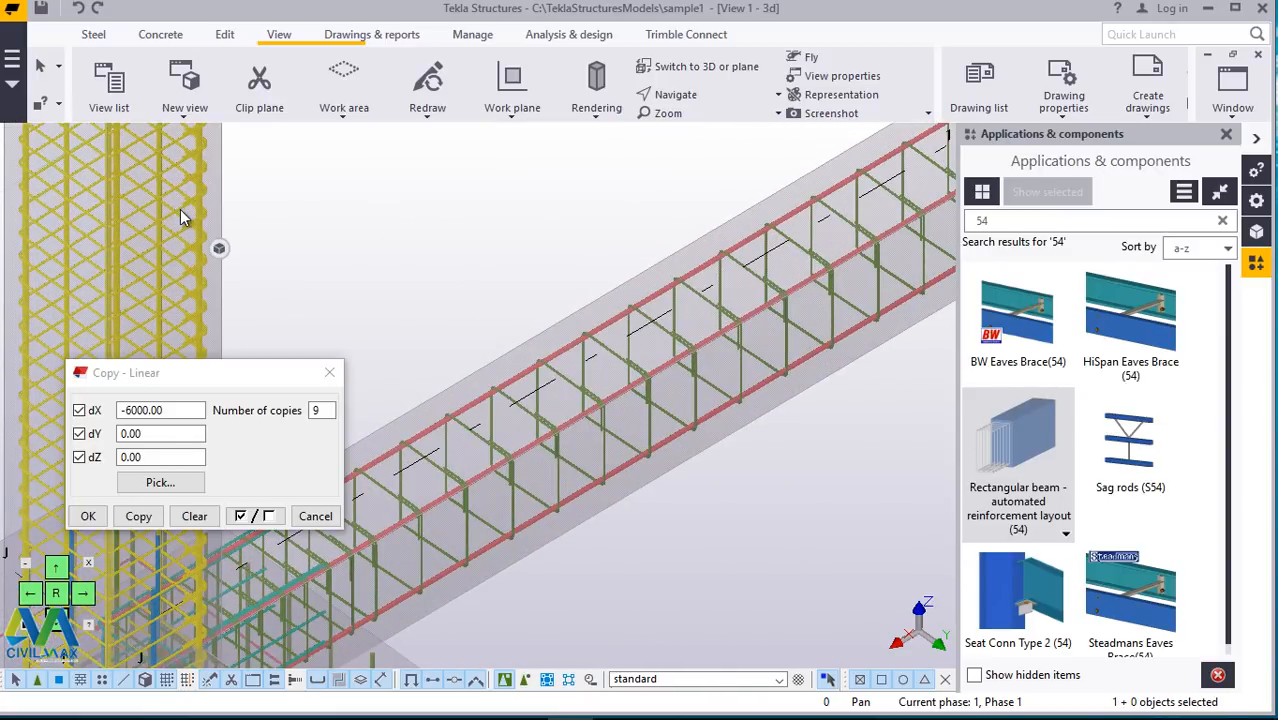
pyautogui.scroll(-7, 450, 235)
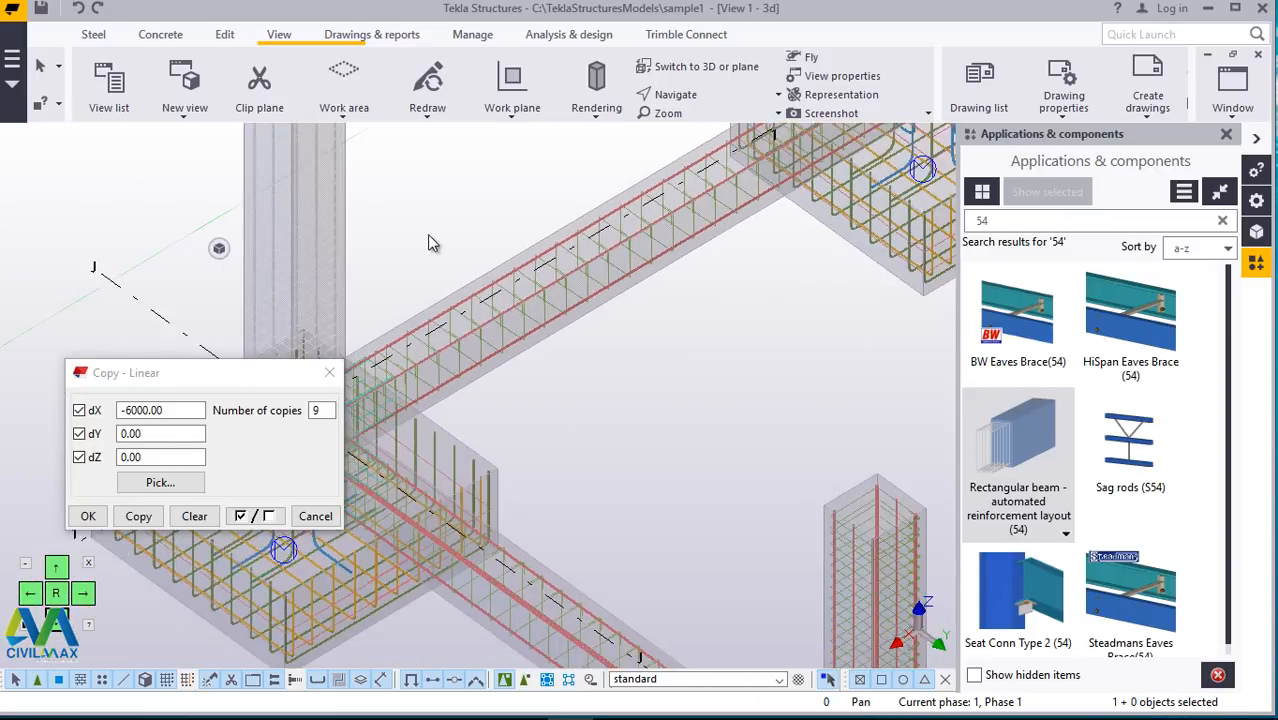
pyautogui.scroll(-1, 369, 232)
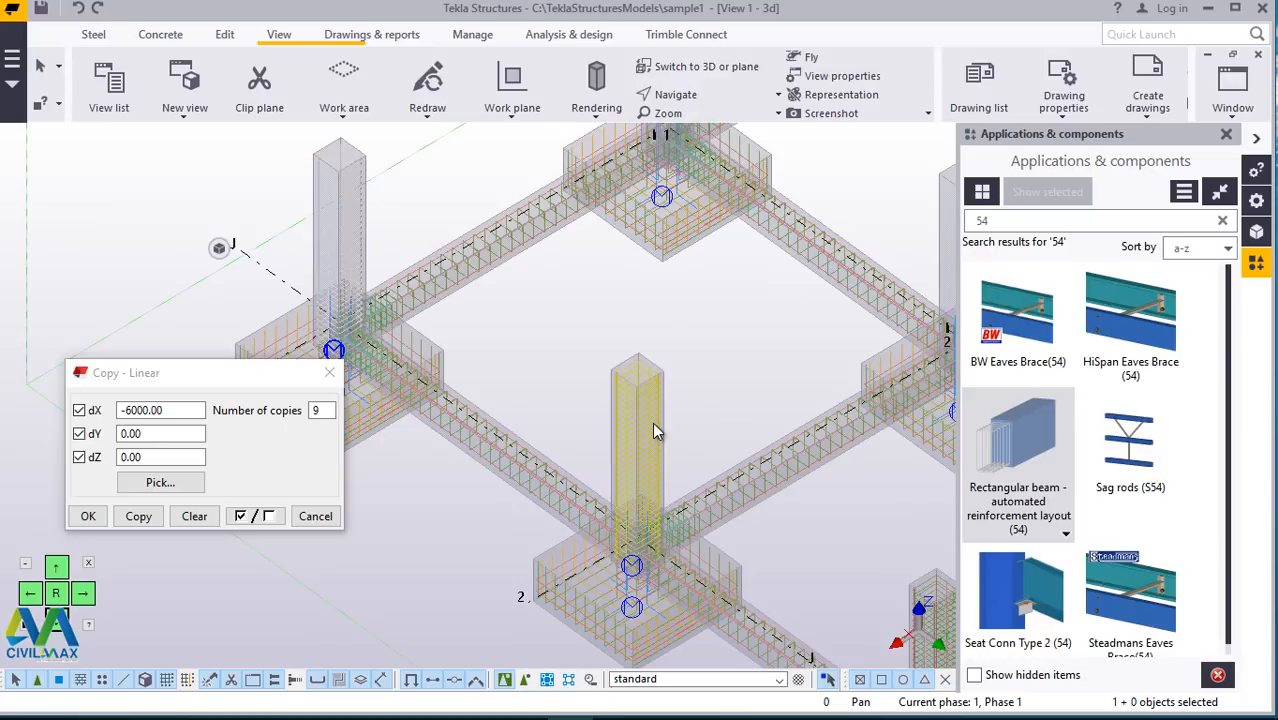
pyautogui.scroll(-4, 435, 292)
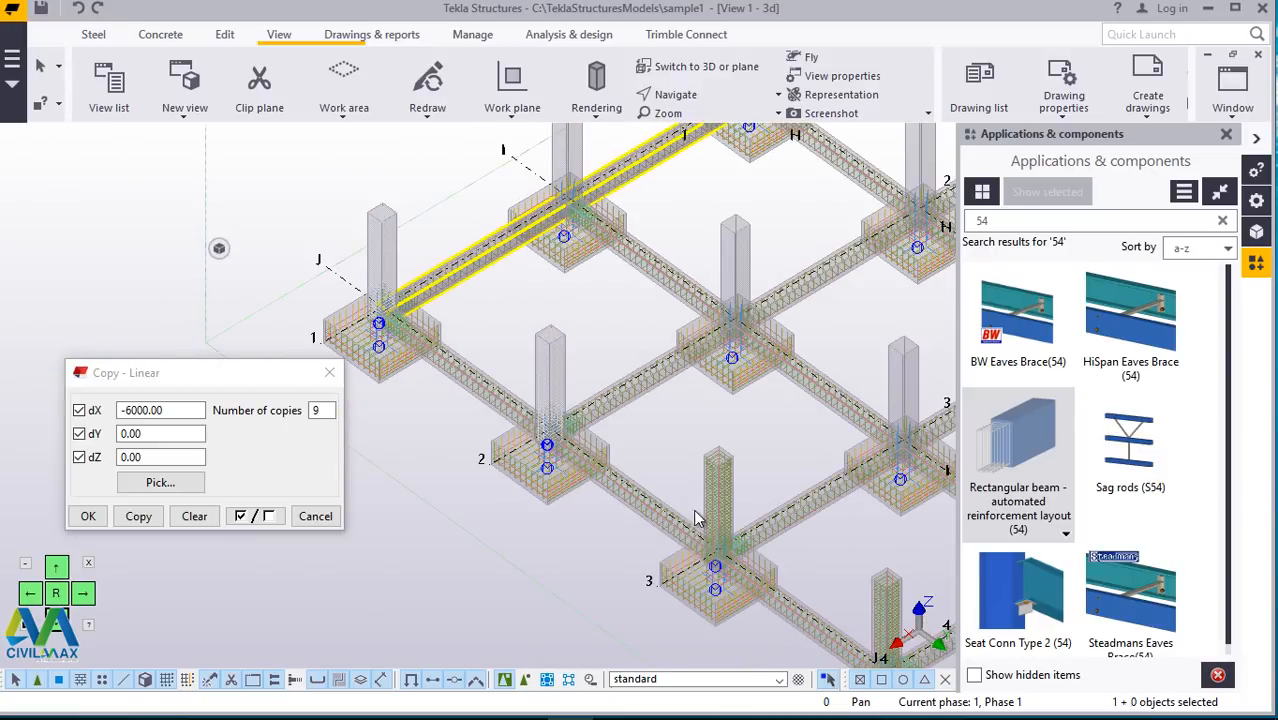
pyautogui.scroll(6, 783, 574)
pyautogui.keyDown('ctrl'); pyautogui.click(777, 571); pyautogui.keyUp('ctrl')
# Step: Add the column reinforcement components of the J-3, J-4 and J-5 columns to the selection
pyautogui.scroll(1, 777, 571)
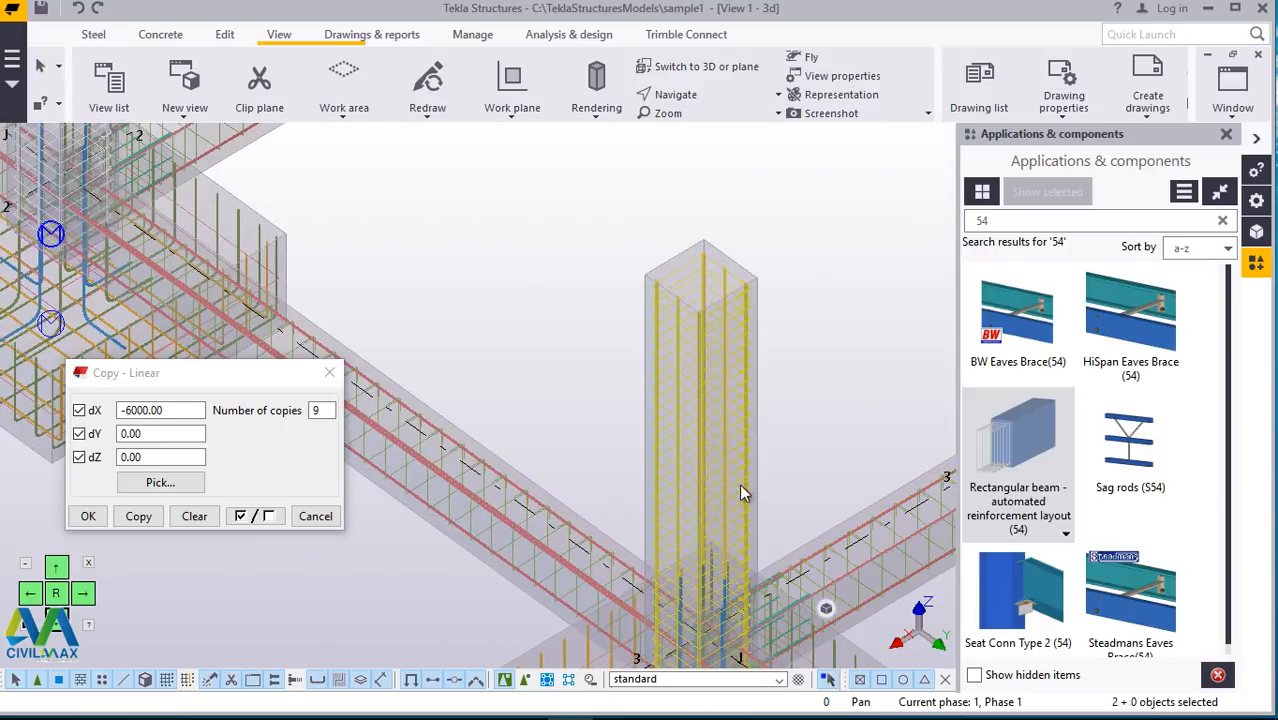
pyautogui.keyDown('ctrl'); pyautogui.click(652, 418); pyautogui.keyUp('ctrl')
pyautogui.scroll(-5, 450, 280)
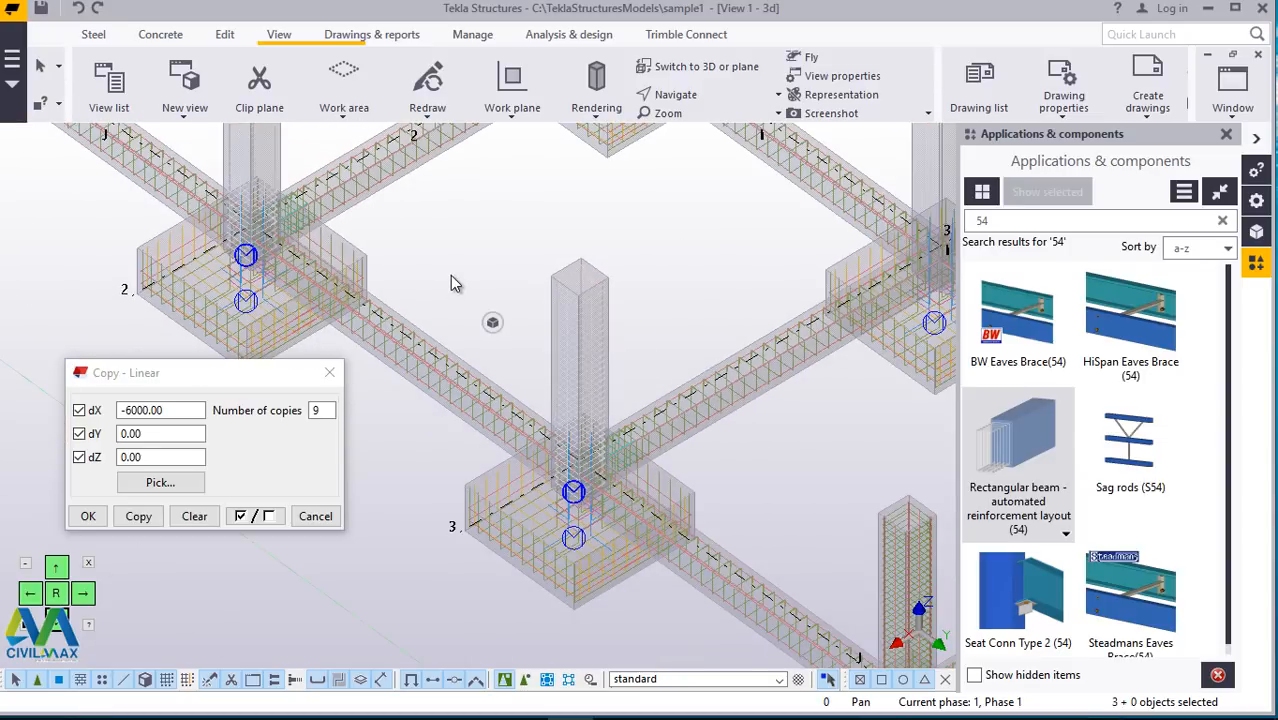
pyautogui.scroll(1, 450, 275)
pyautogui.scroll(6, 691, 509)
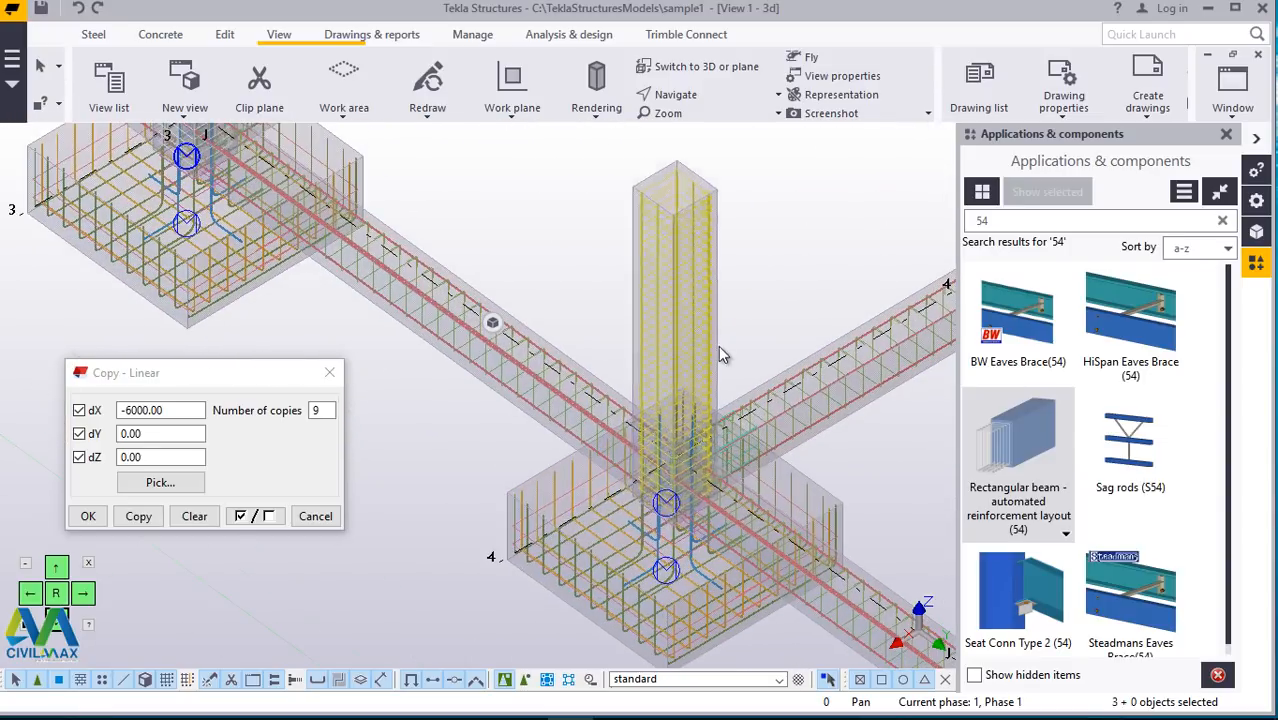
pyautogui.keyDown('ctrl'); pyautogui.click(708, 319); pyautogui.keyUp('ctrl')
pyautogui.scroll(-5, 783, 455)
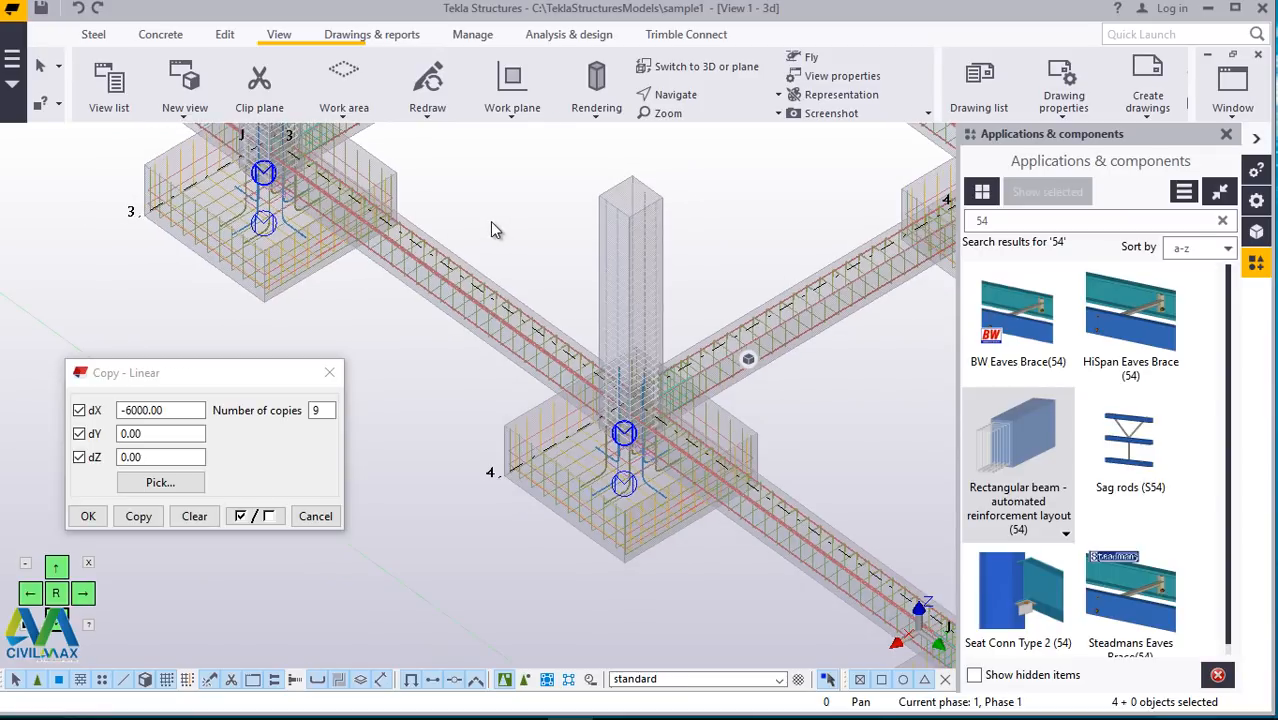
pyautogui.scroll(6, 750, 425)
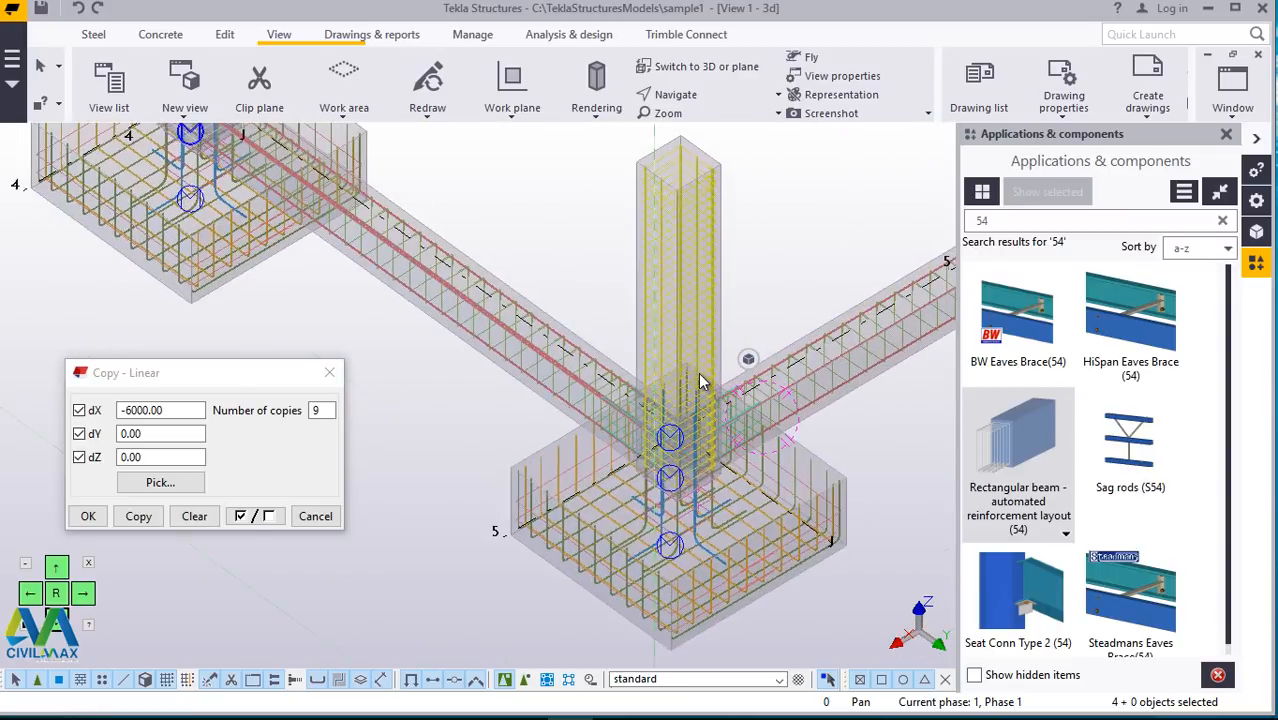
pyautogui.keyDown('ctrl'); pyautogui.click(715, 295); pyautogui.keyUp('ctrl')
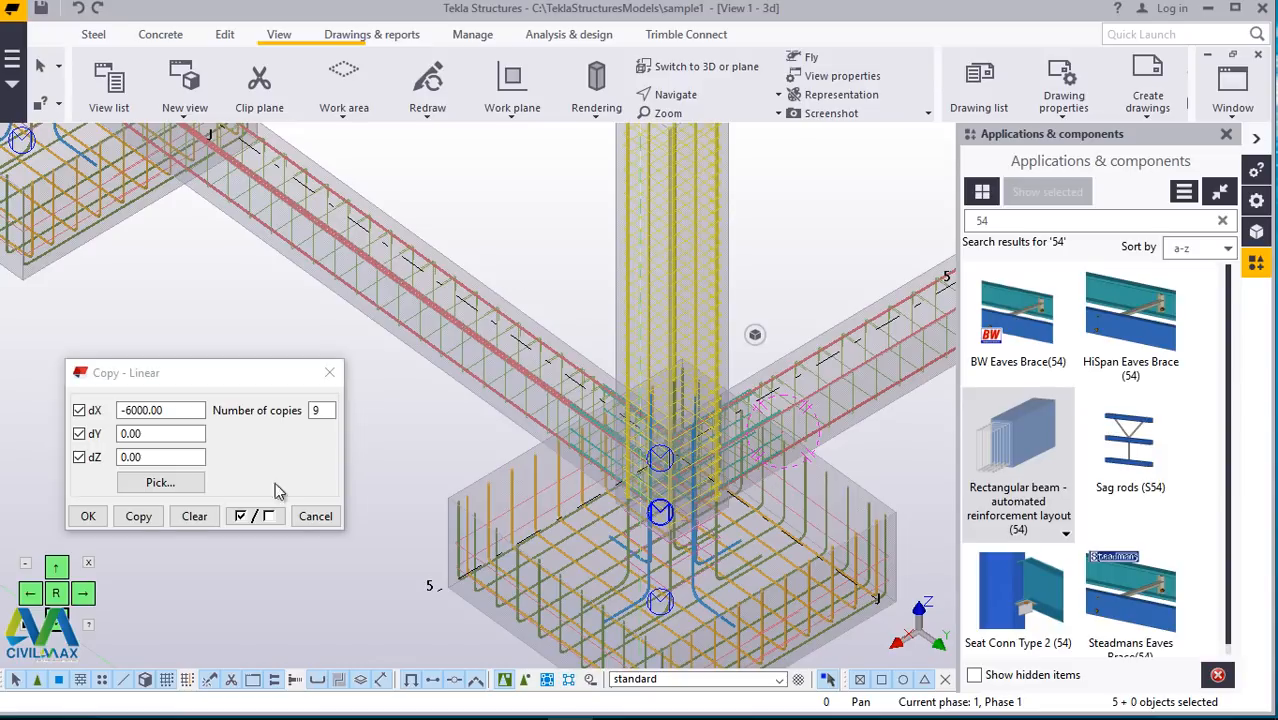
# Step: Copy the selected column reinforcement linearly with dX -6000 and 9 copies, and end the copy command
pyautogui.click(141, 518)
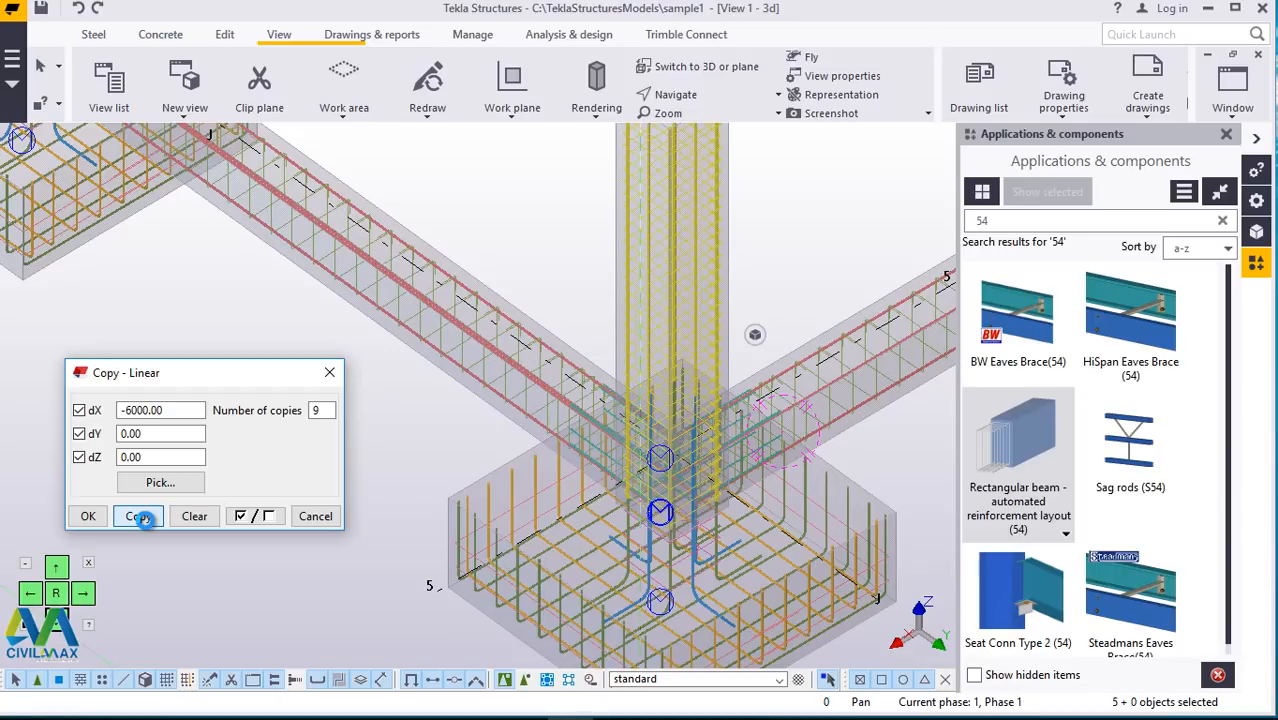
pyautogui.click(145, 518)
pyautogui.click(88, 517)
pyautogui.rightClick(286, 426)
pyautogui.click(331, 45)
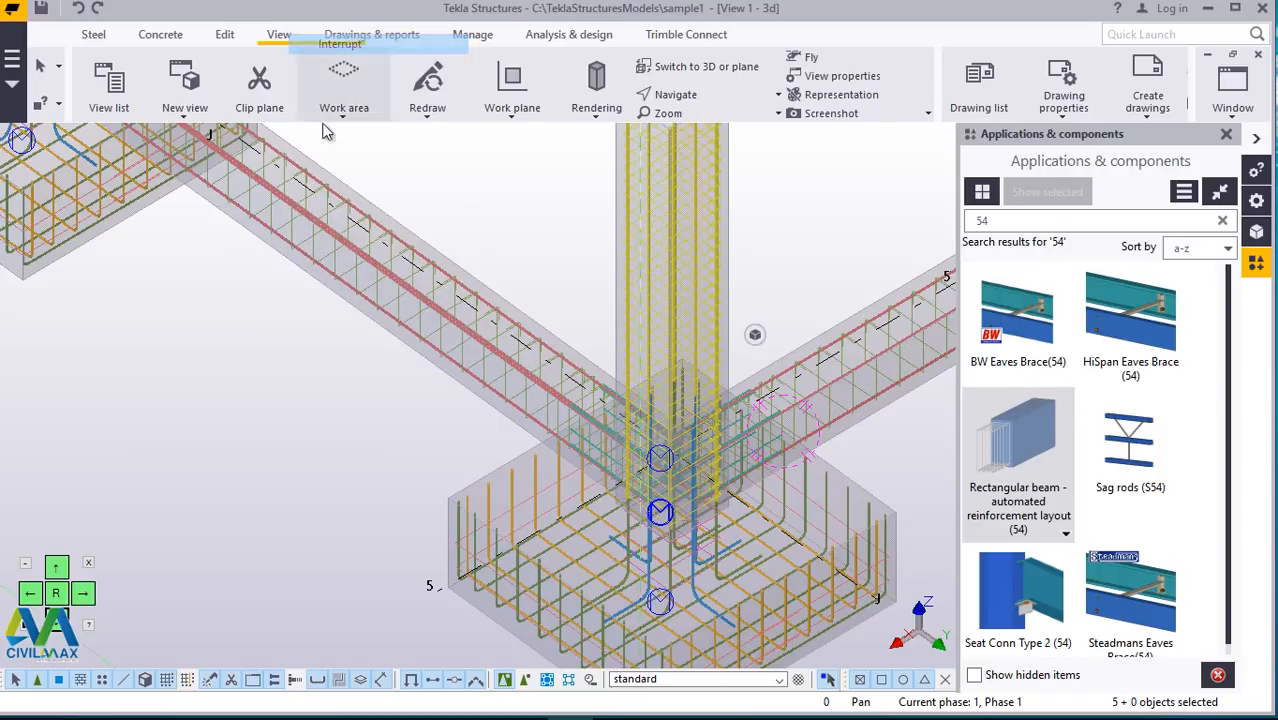
pyautogui.scroll(-6, 330, 445)
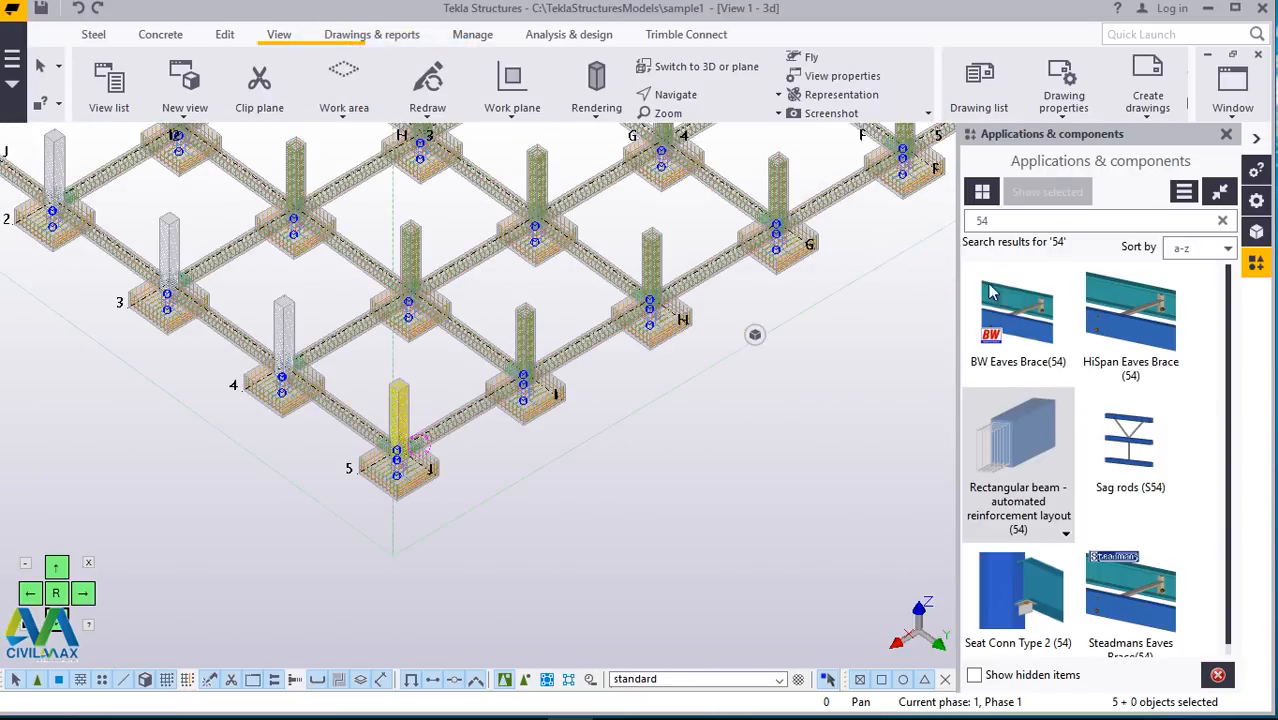
# Step: Close the component catalog and save the model with the copied column reinforcement
pyautogui.click(1226, 134)
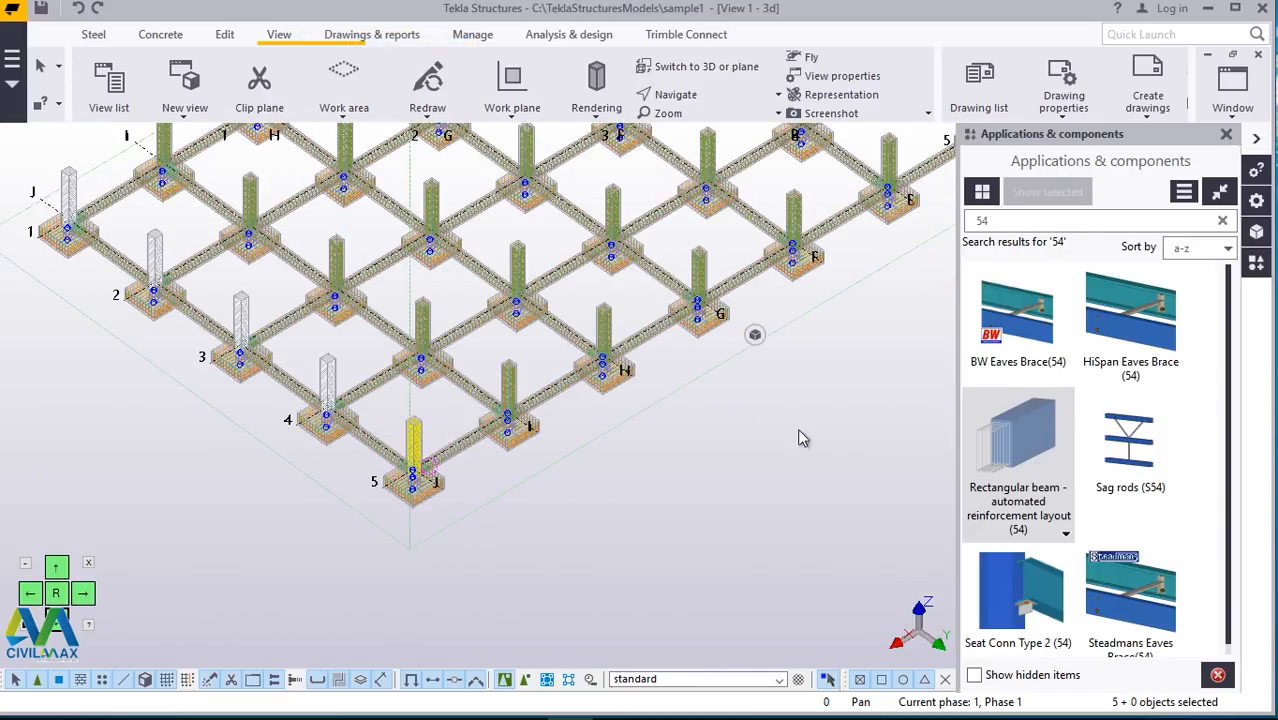
pyautogui.scroll(6, 930, 225)
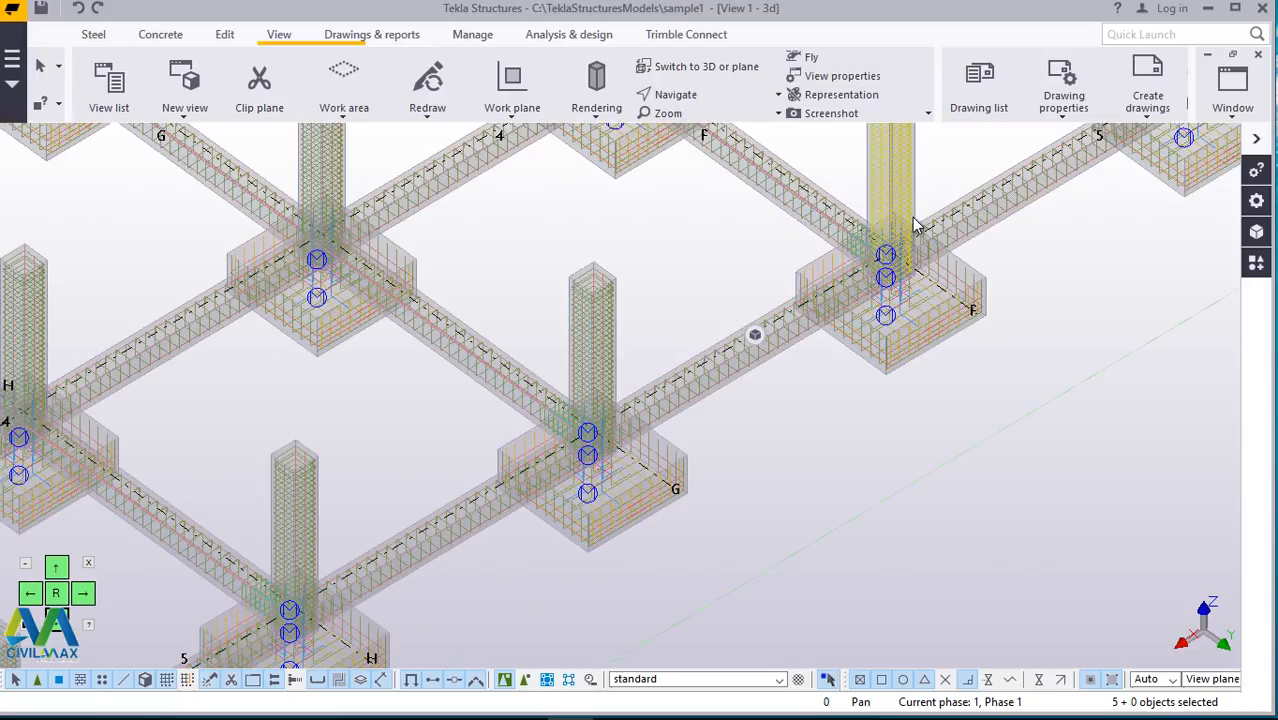
pyautogui.scroll(1, 913, 225)
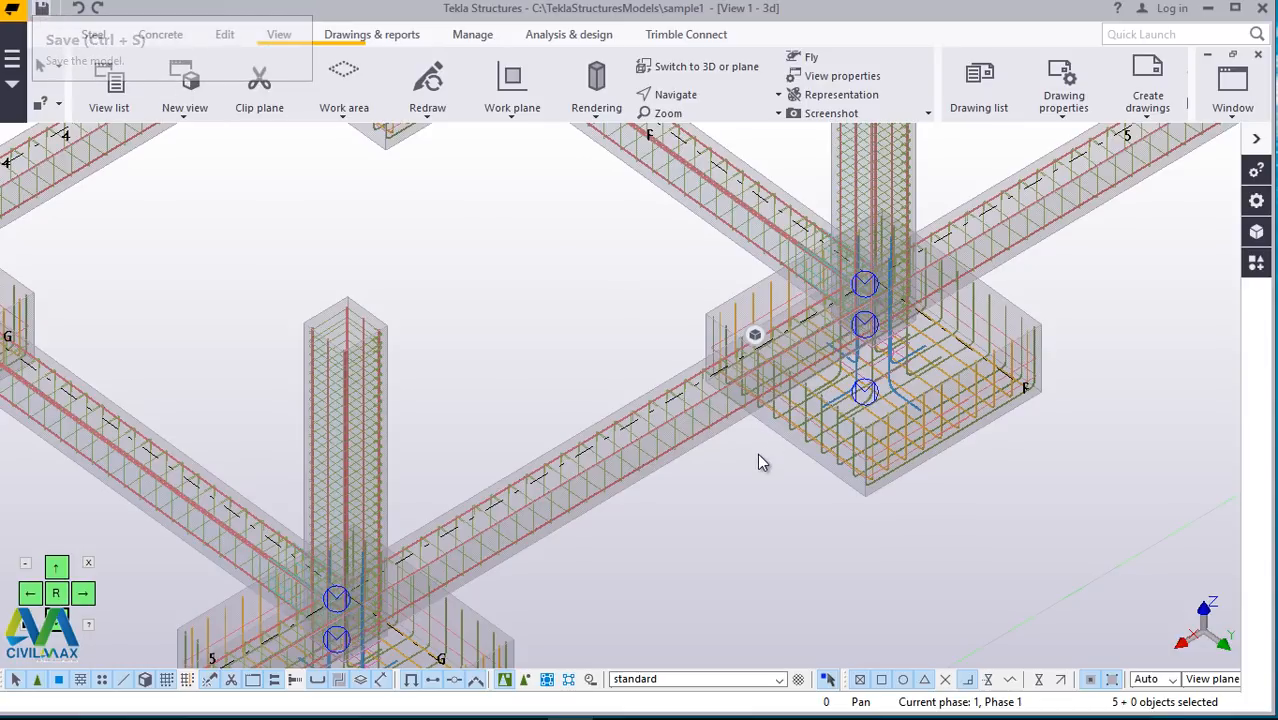
pyautogui.scroll(-5, 827, 441)
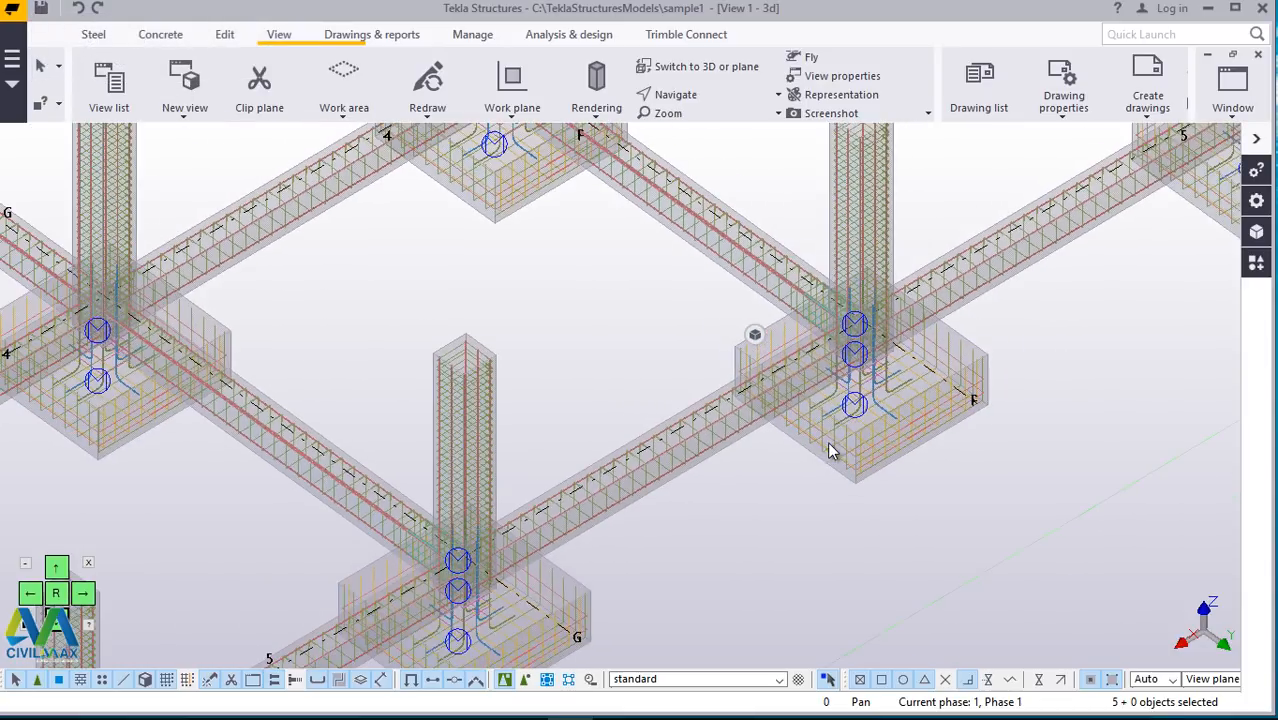
pyautogui.scroll(-3, 855, 457)
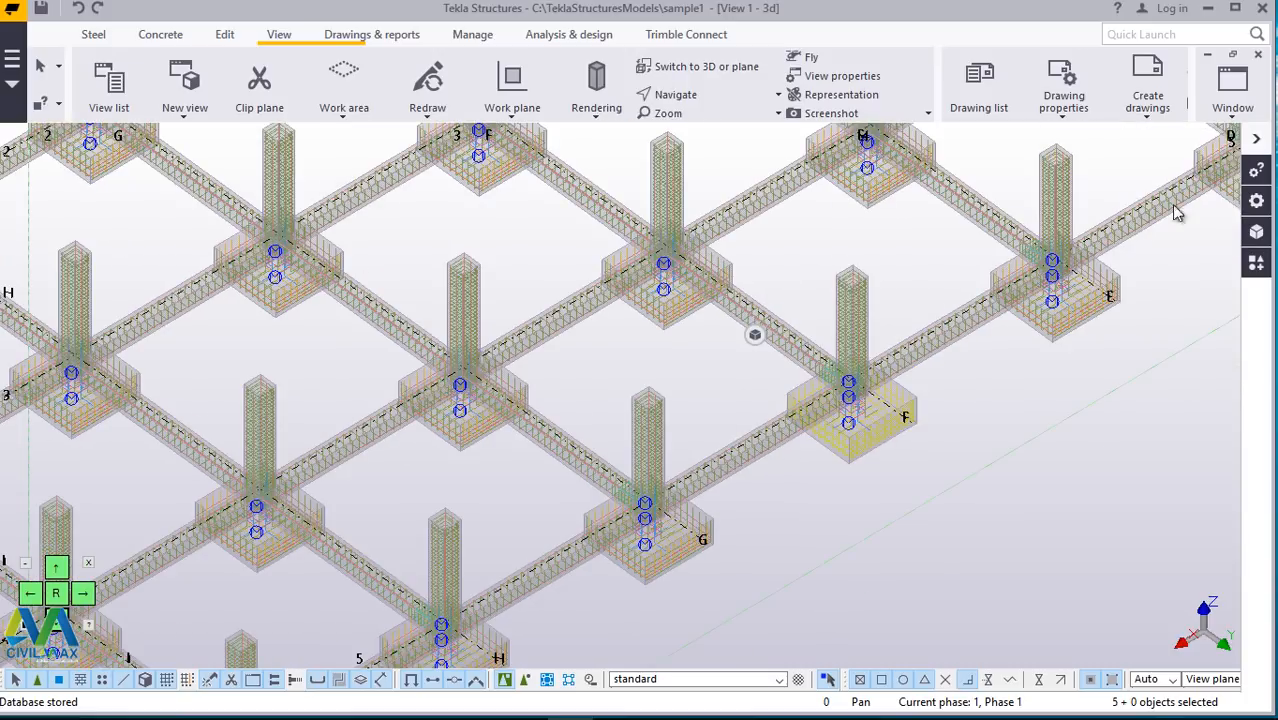
# Step: Open the Grid A elevation view and examine its columns, footings and ground beams along grids 1 to 5
pyautogui.click(1232, 110)
pyautogui.click(1193, 250)
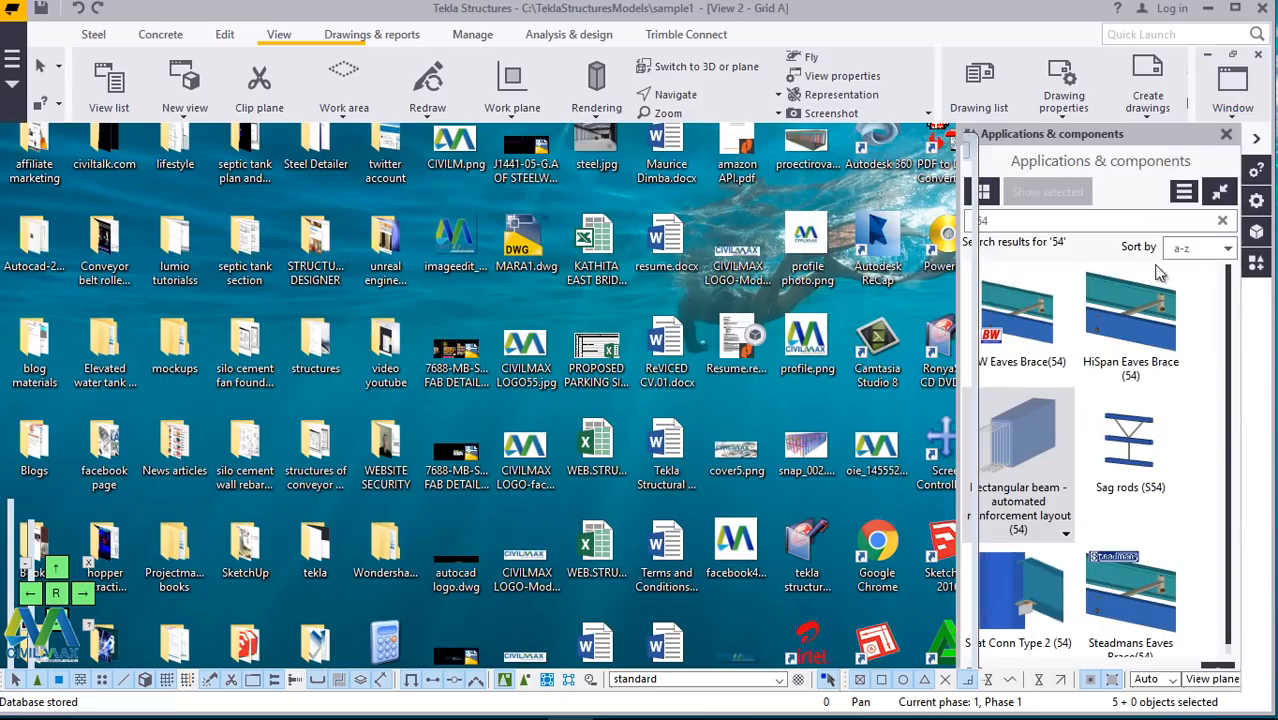
pyautogui.scroll(6, 509, 474)
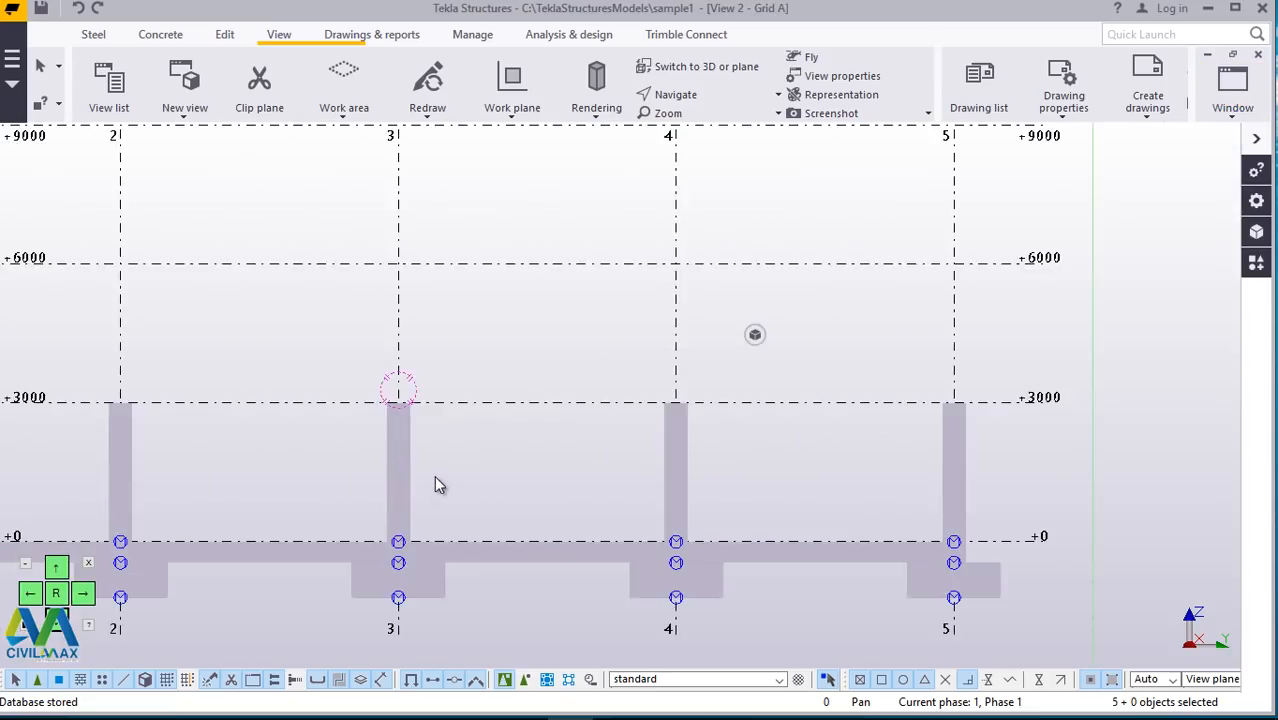
pyautogui.scroll(-1, 805, 468)
pyautogui.scroll(-1, 806, 468)
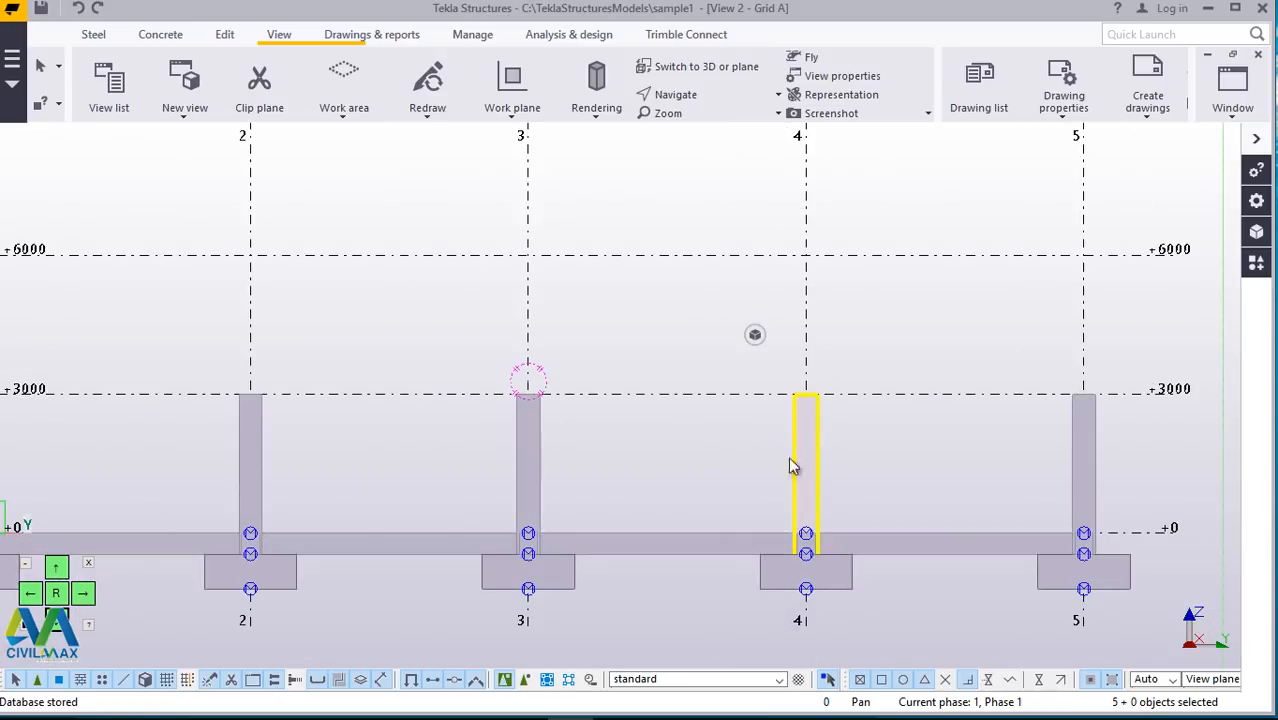
pyautogui.scroll(3, 256, 570)
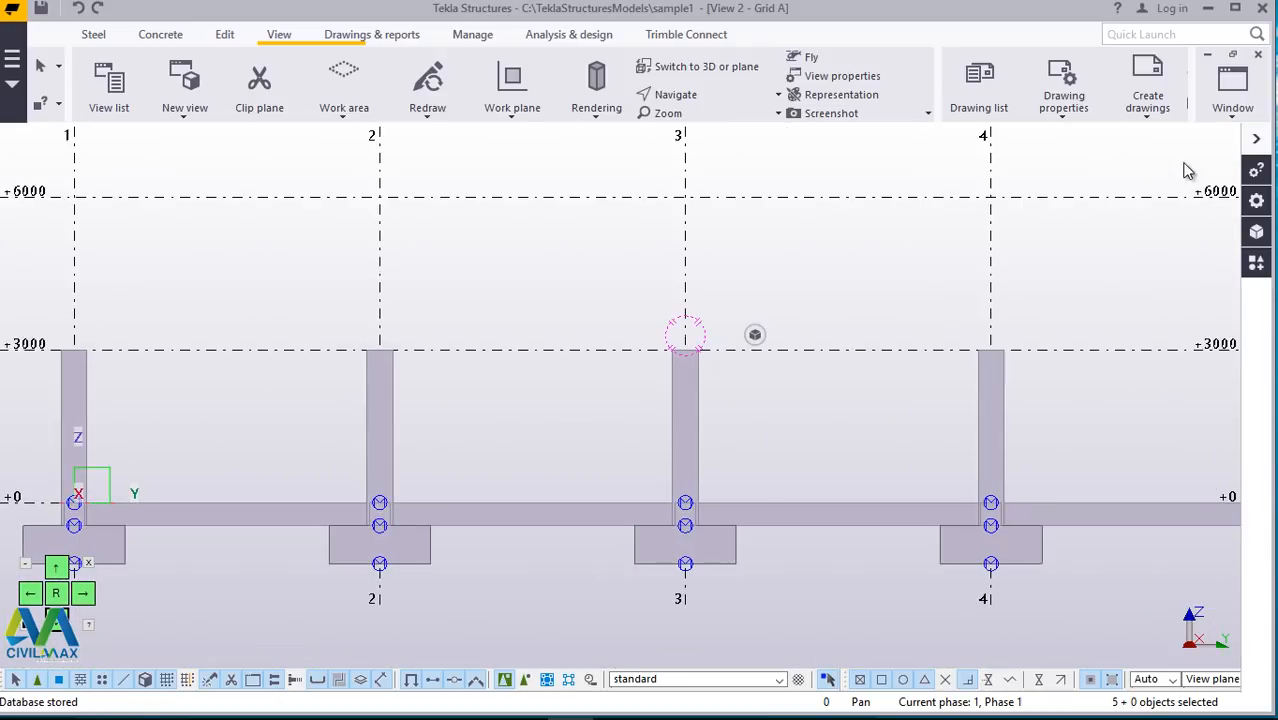
pyautogui.scroll(-6, 521, 389)
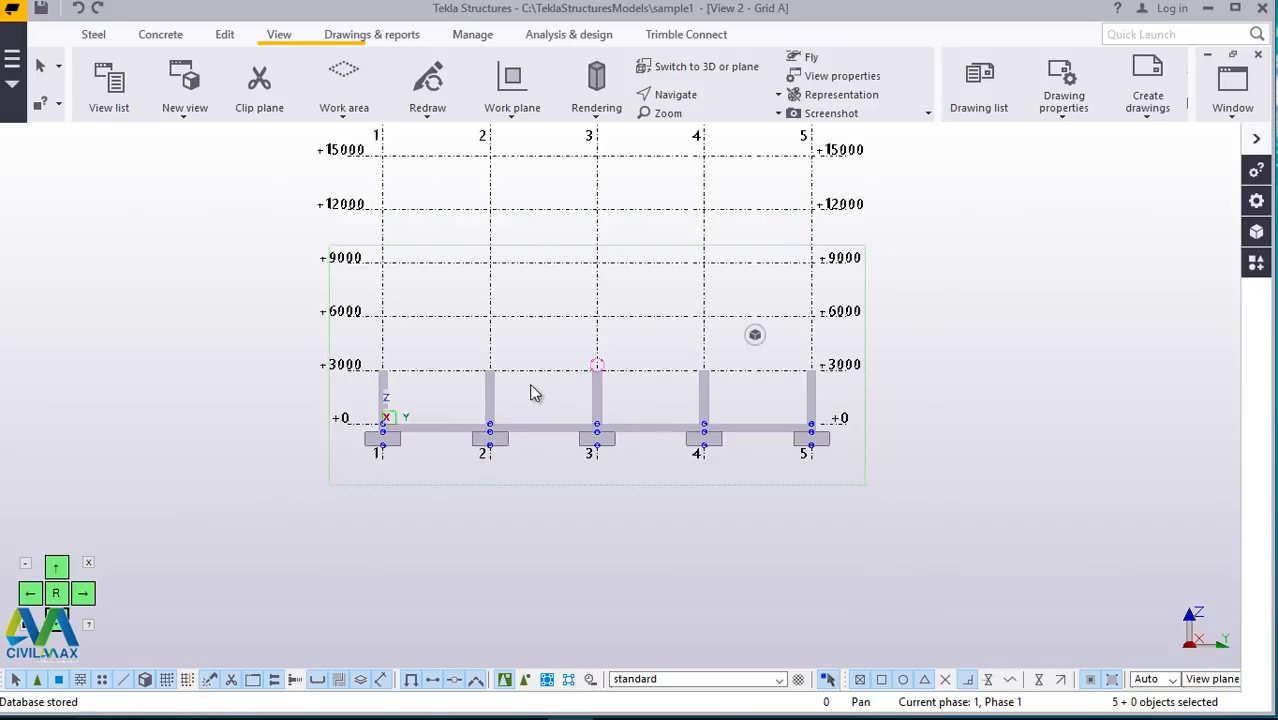
pyautogui.scroll(4, 588, 397)
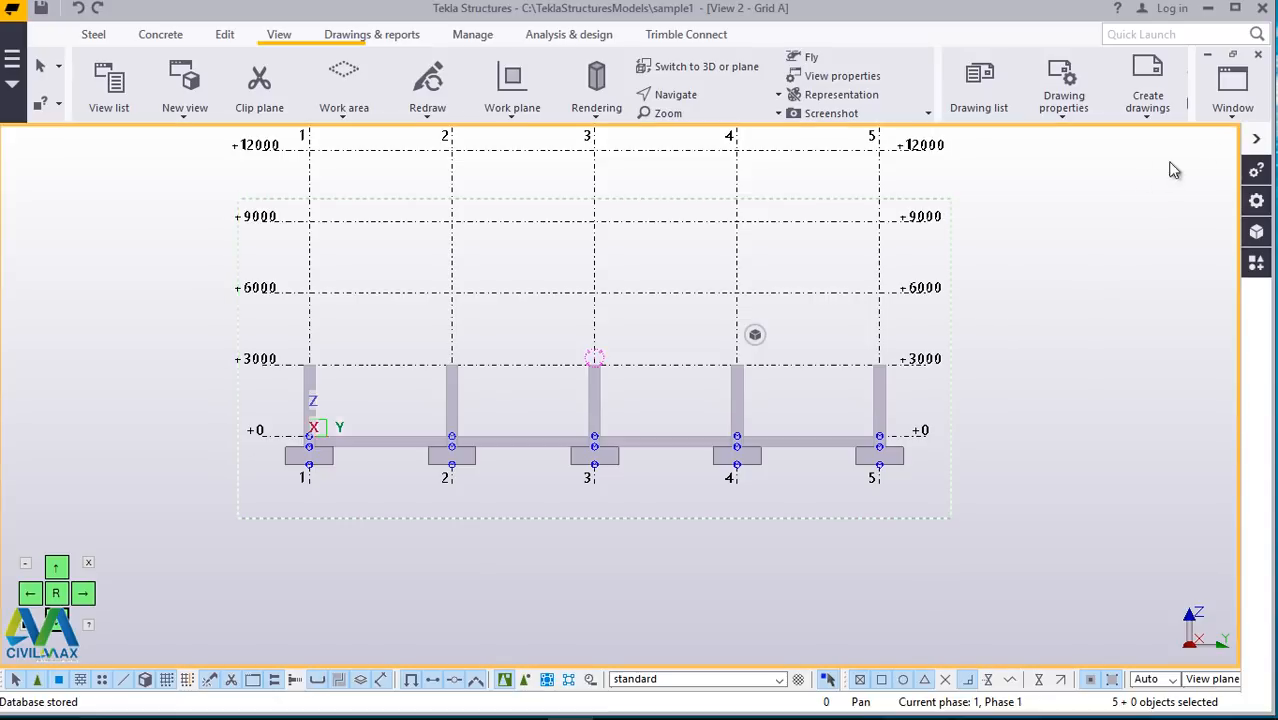
# Step: Return to the 3D view and examine the column, beam and footing reinforcement across the whole grid
pyautogui.click(1234, 108)
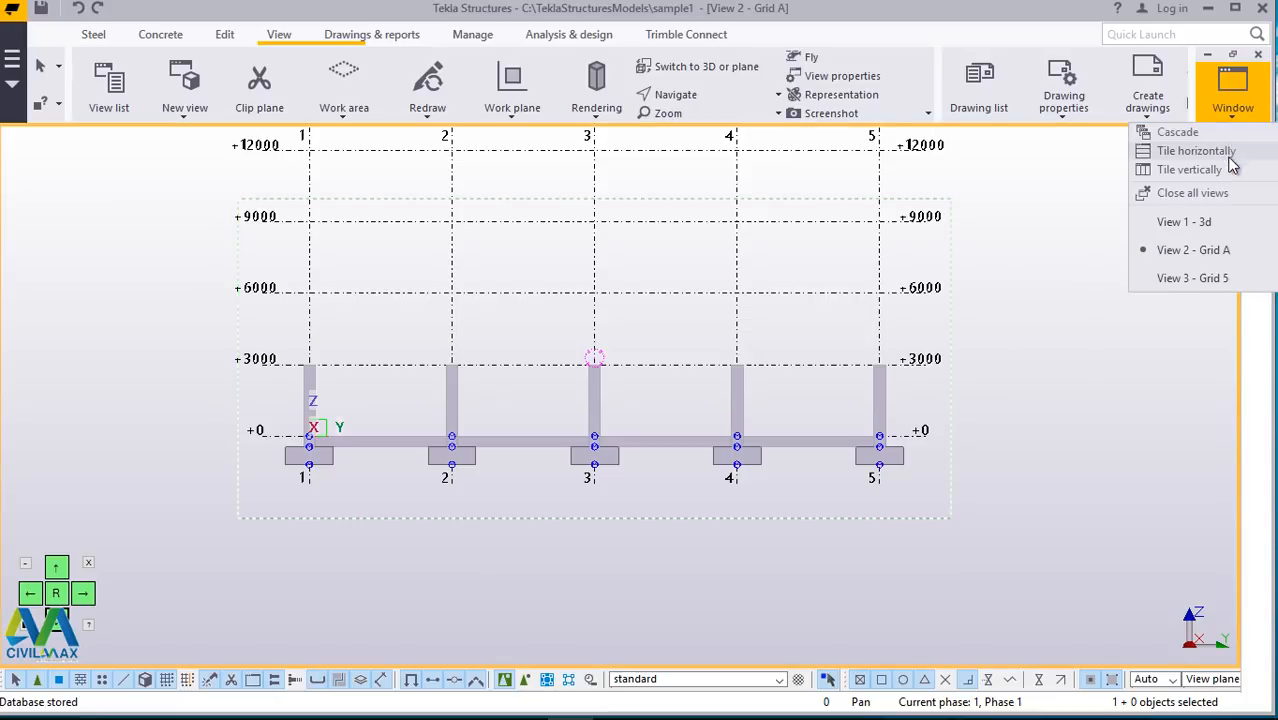
pyautogui.click(1185, 222)
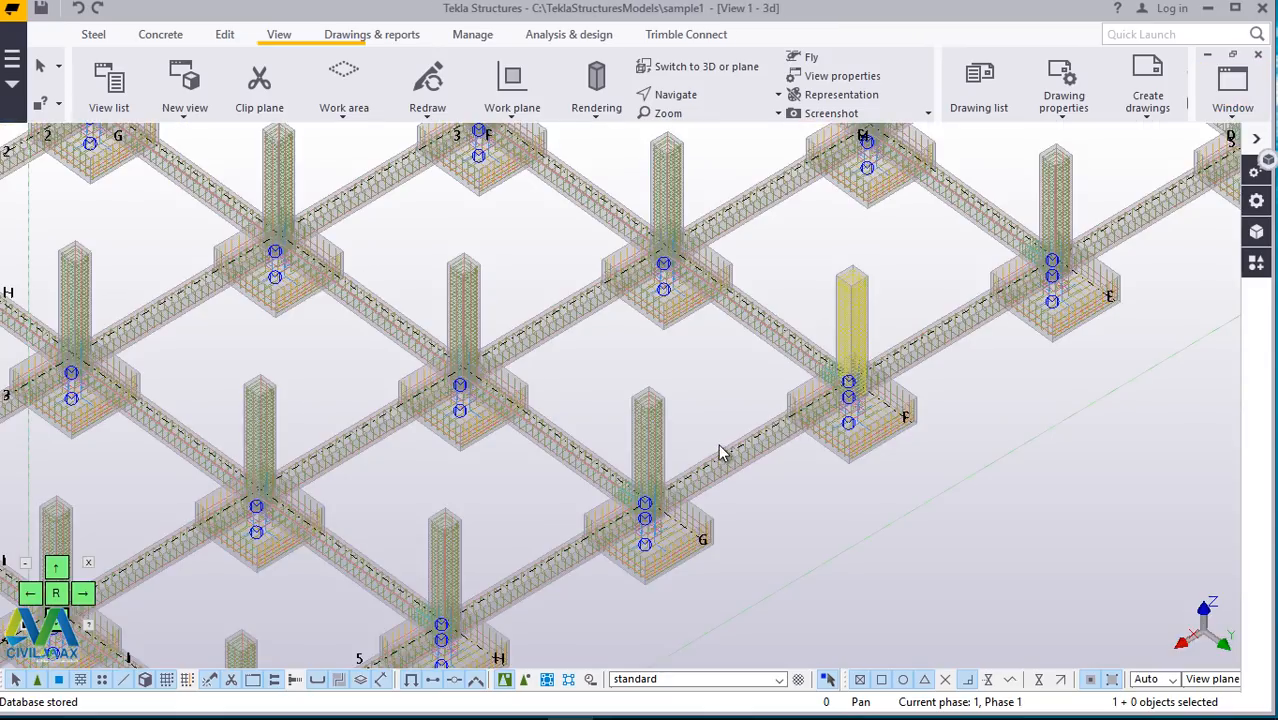
pyautogui.scroll(-8, 718, 447)
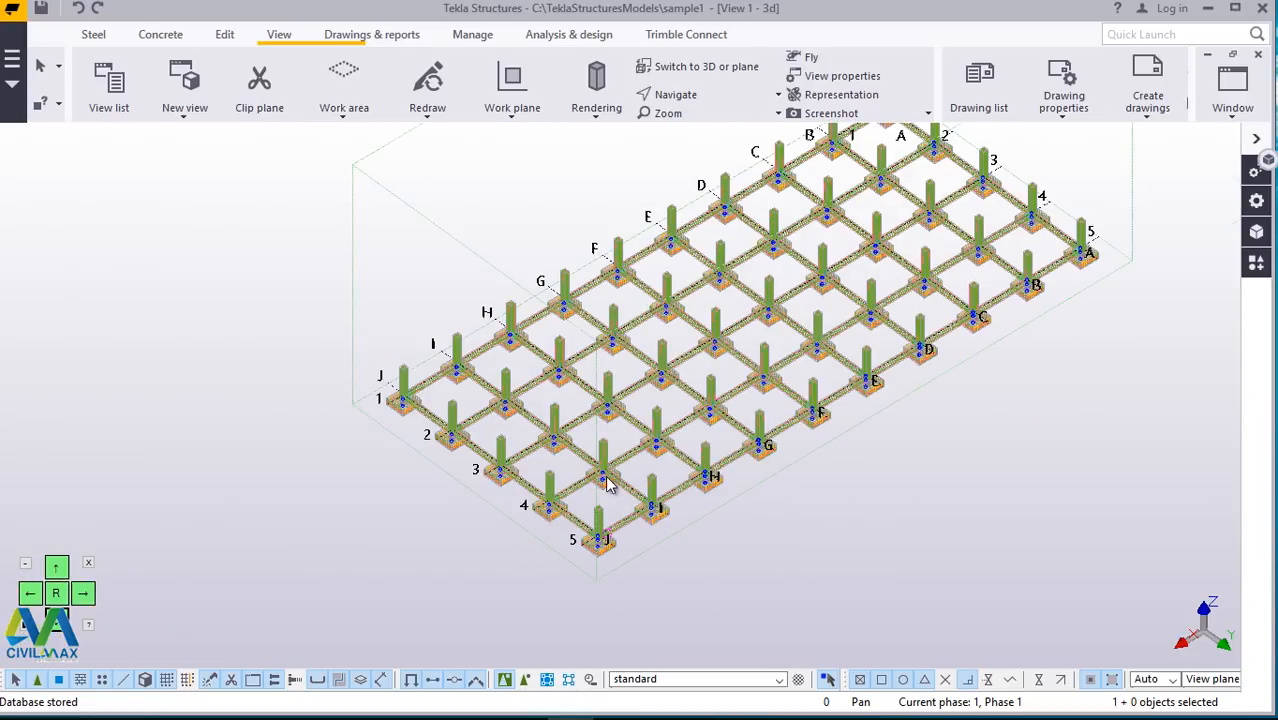
pyautogui.scroll(5, 812, 330)
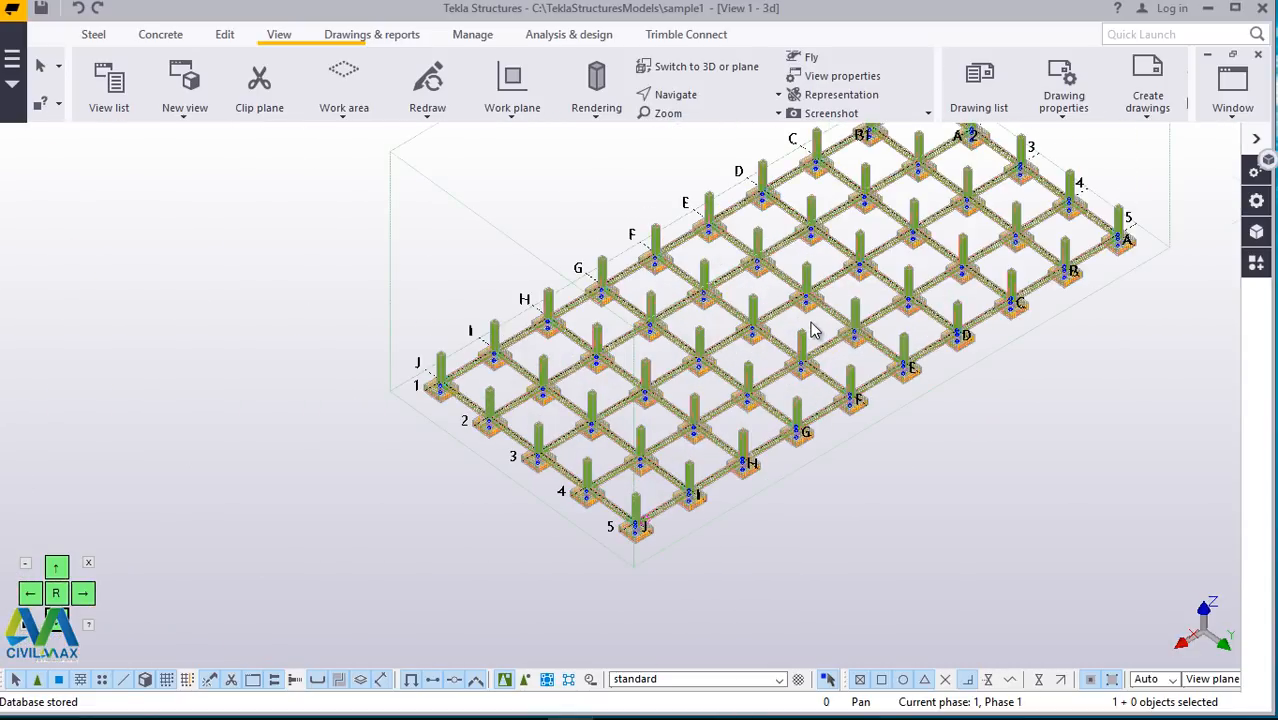
pyautogui.scroll(2, 812, 330)
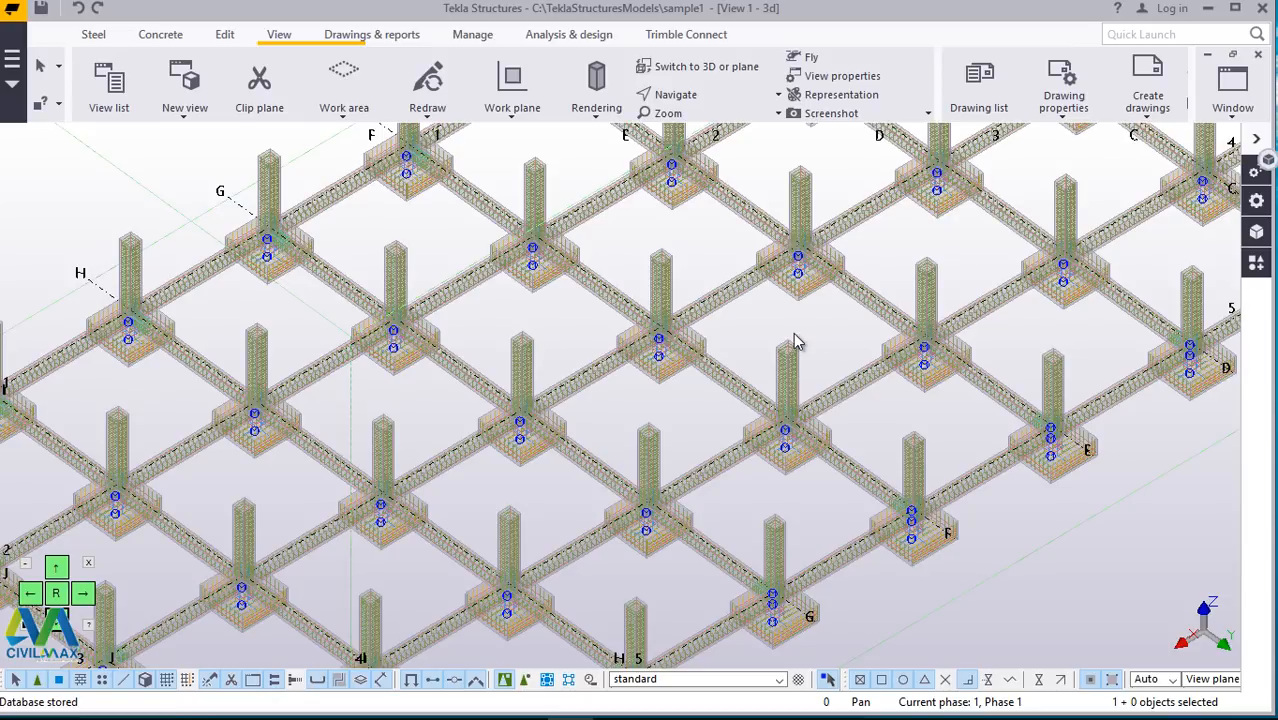
pyautogui.scroll(-3, 669, 430)
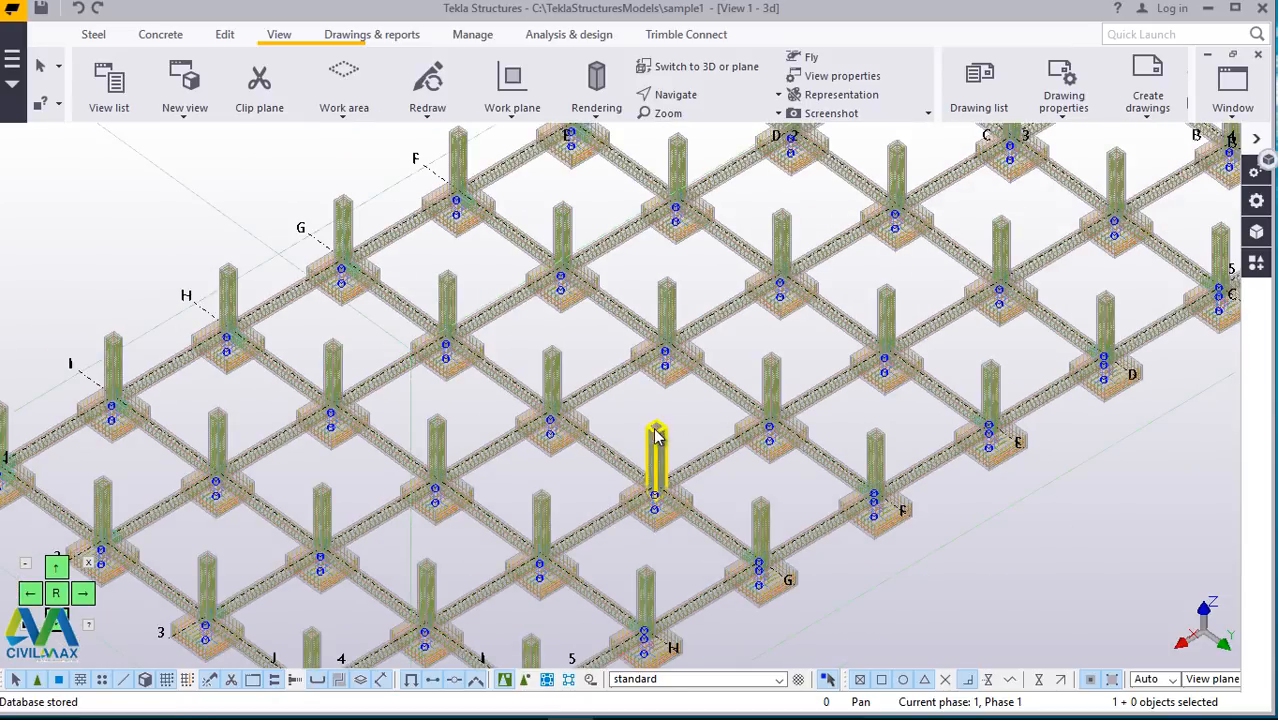
pyautogui.scroll(-4, 656, 446)
pyautogui.scroll(-1, 623, 450)
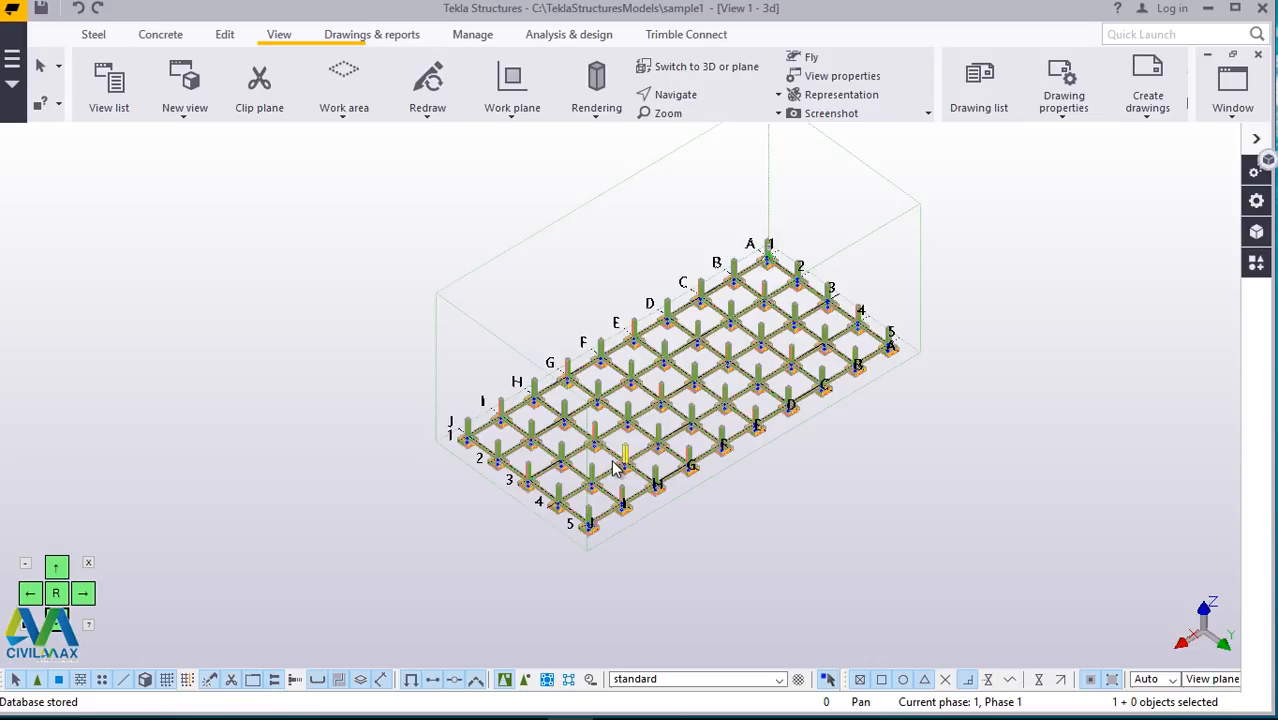
pyautogui.scroll(2, 617, 468)
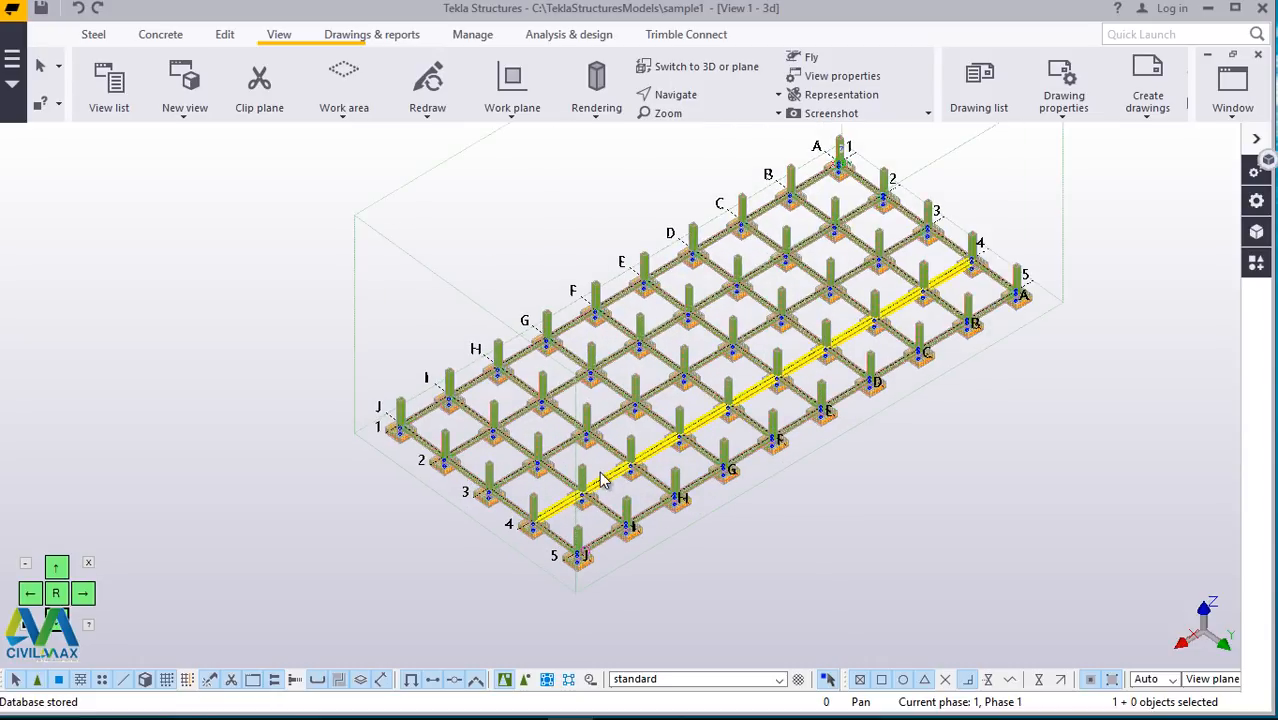
pyautogui.scroll(1, 585, 510)
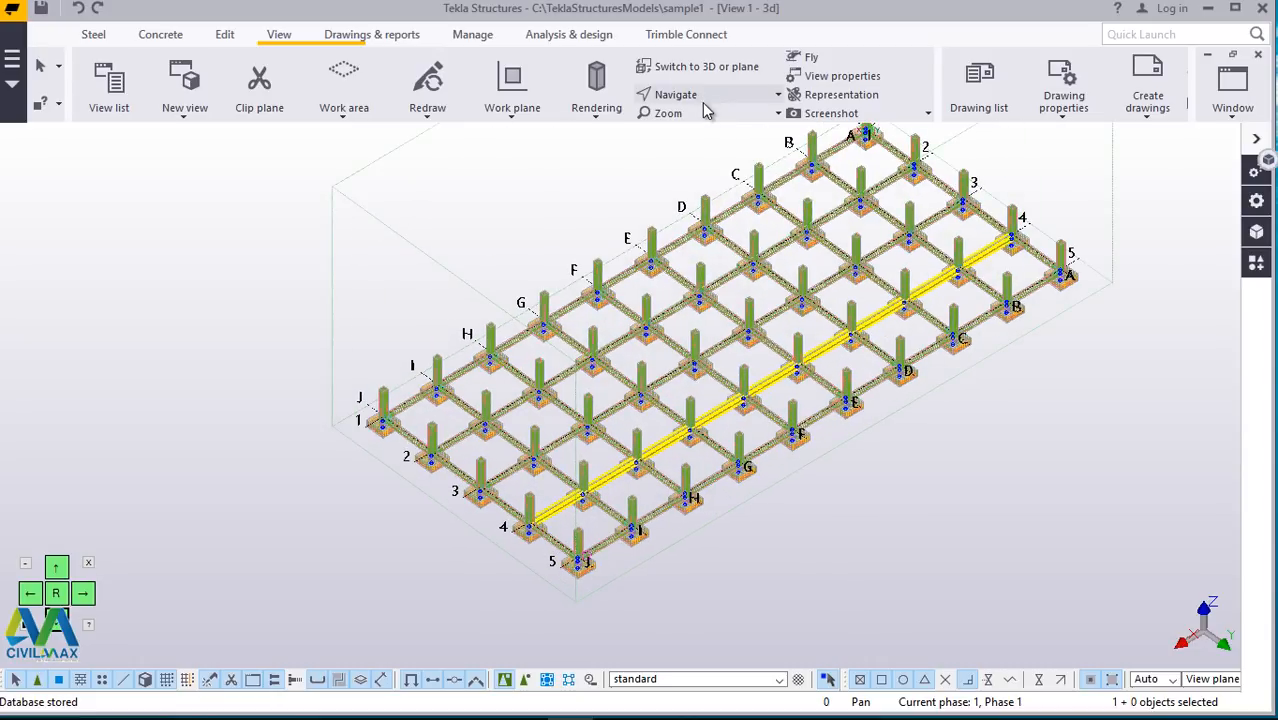
# Step: Rotate the 3D view to a low side angle, inspect the reinforcement cages up close, and end the rotate command
pyautogui.click(703, 96)
pyautogui.click(673, 126)
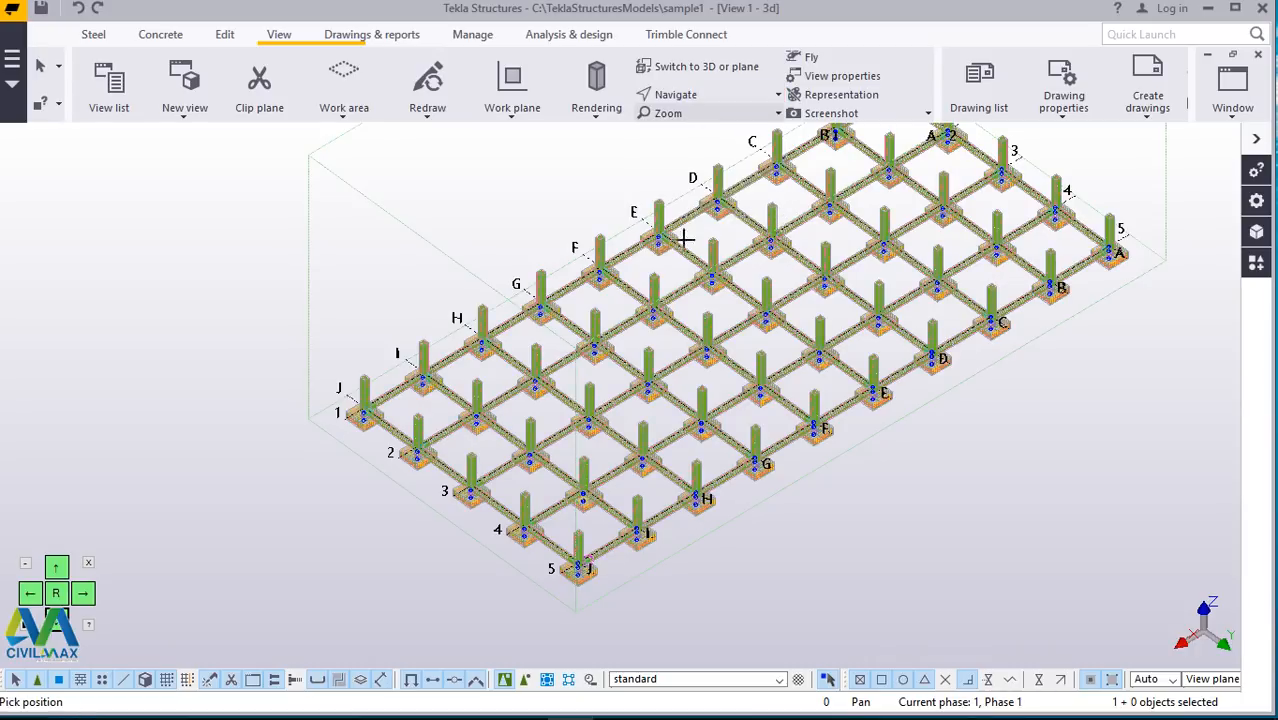
pyautogui.click(626, 487)
pyautogui.moveTo(617, 447)
pyautogui.mouseDown()
pyautogui.moveTo(617, 372)
pyautogui.moveTo(612, 460)
pyautogui.moveTo(668, 467)
pyautogui.mouseUp()
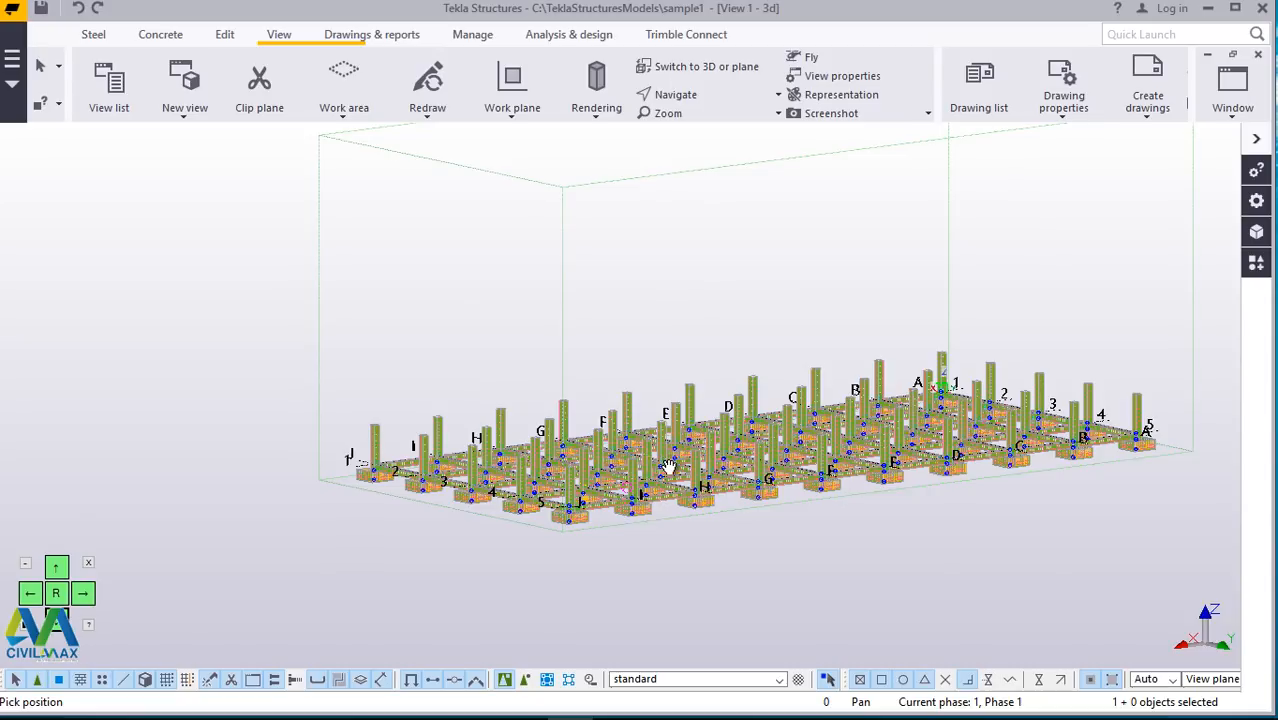
pyautogui.scroll(10, 668, 467)
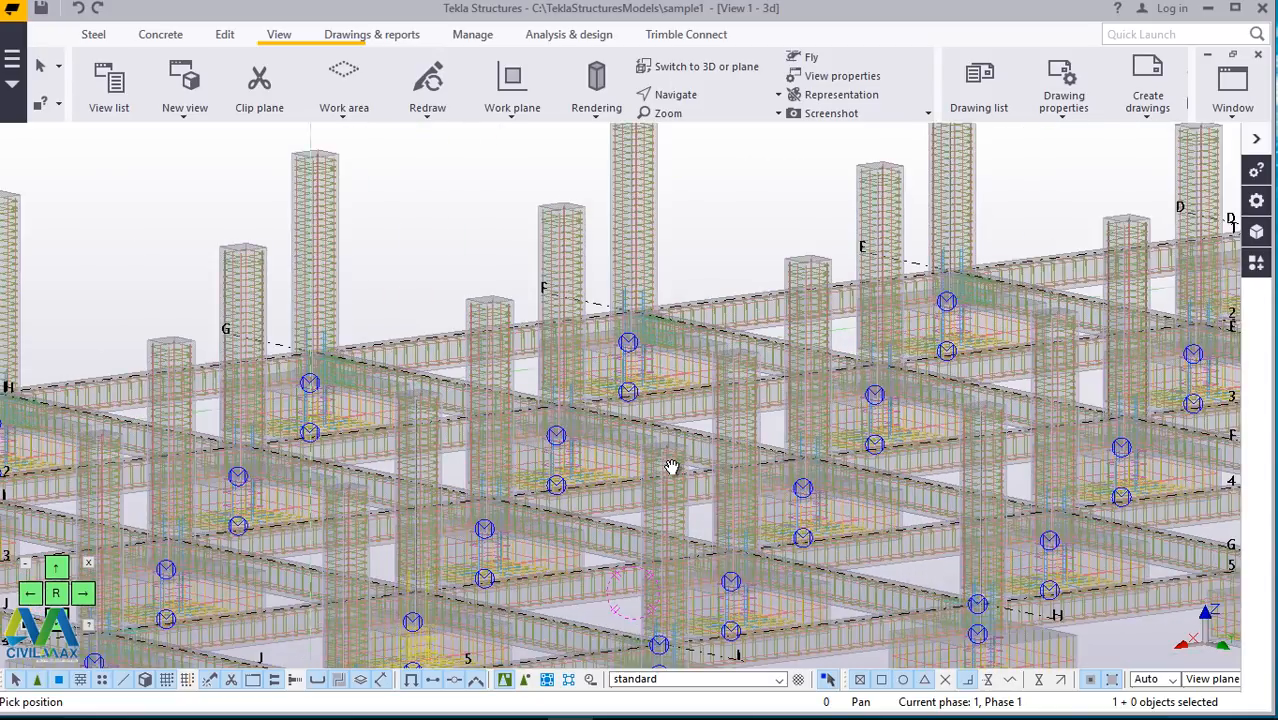
pyautogui.scroll(2, 672, 467)
pyautogui.rightClick(731, 175)
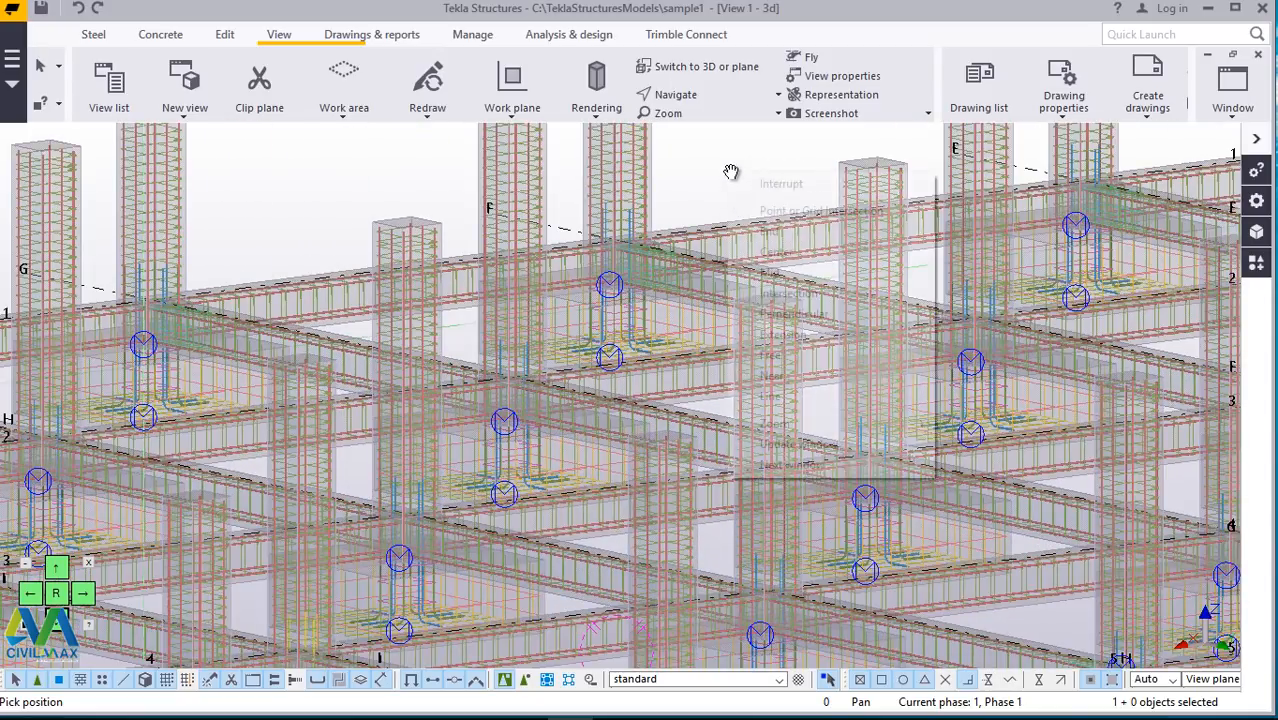
pyautogui.click(777, 184)
# Step: Set the 3D view's projection to Perspective in the view properties
pyautogui.doubleClick(752, 174)
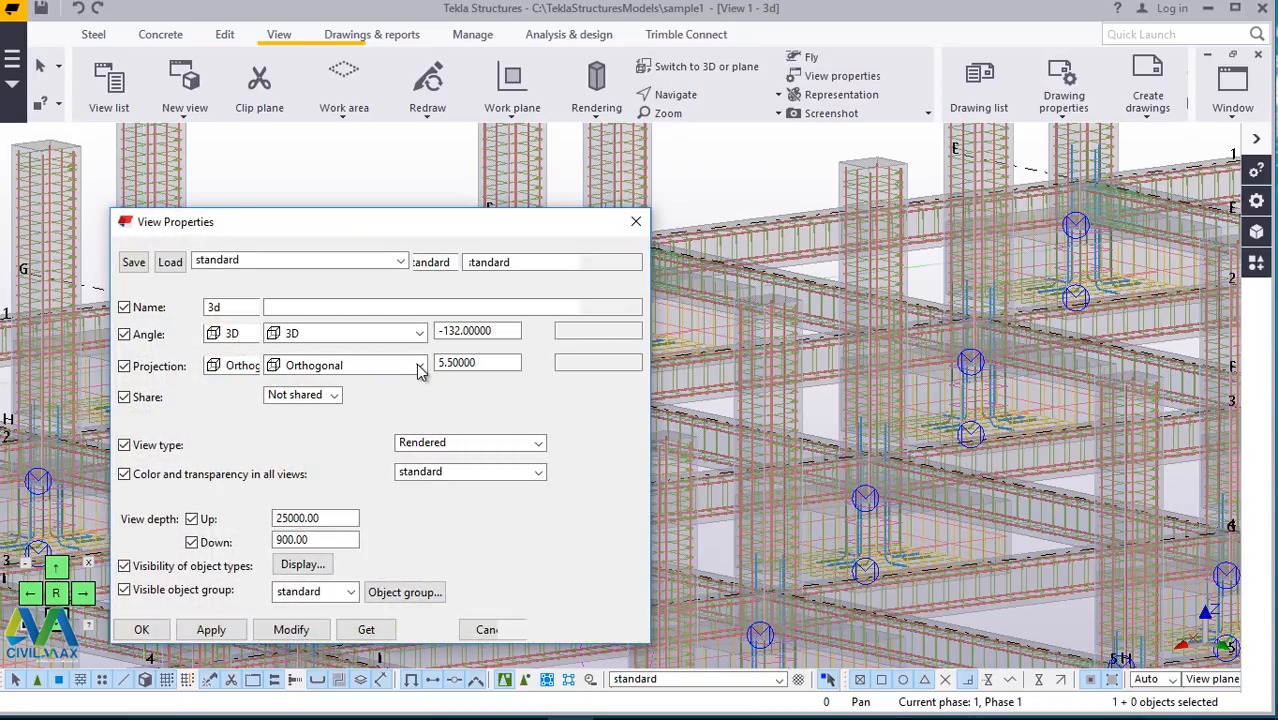
pyautogui.click(419, 366)
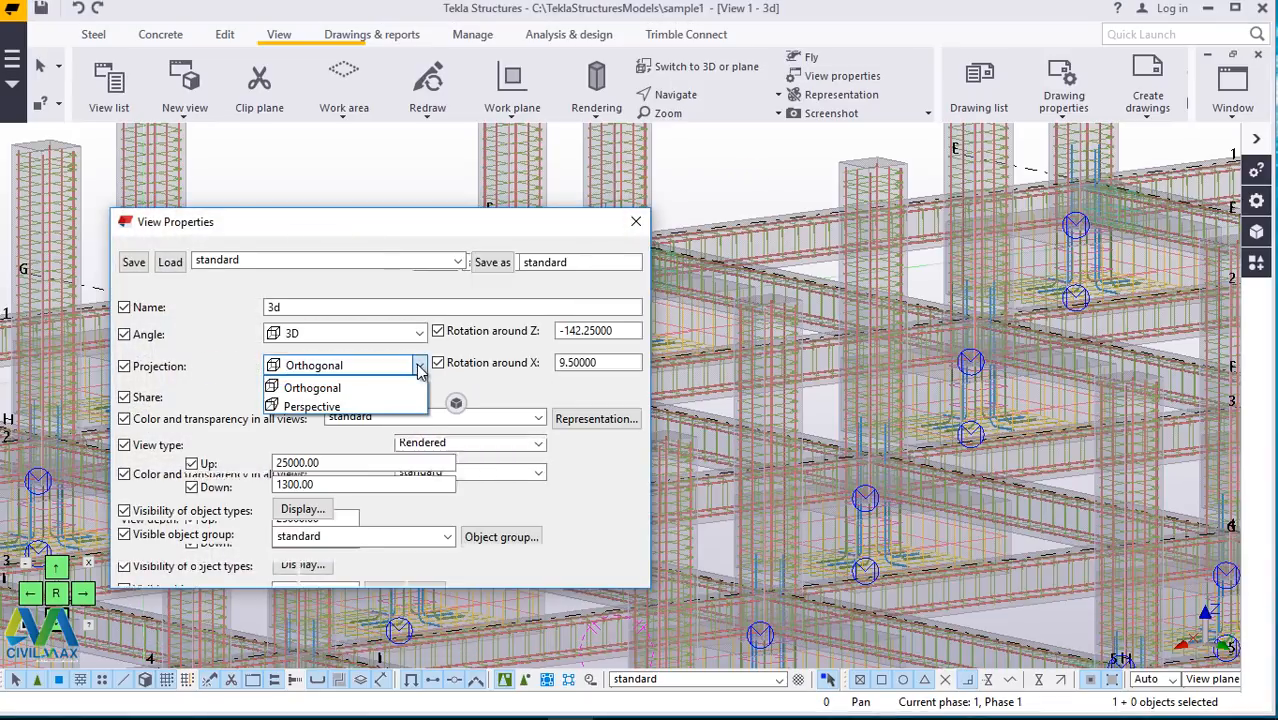
pyautogui.click(333, 418)
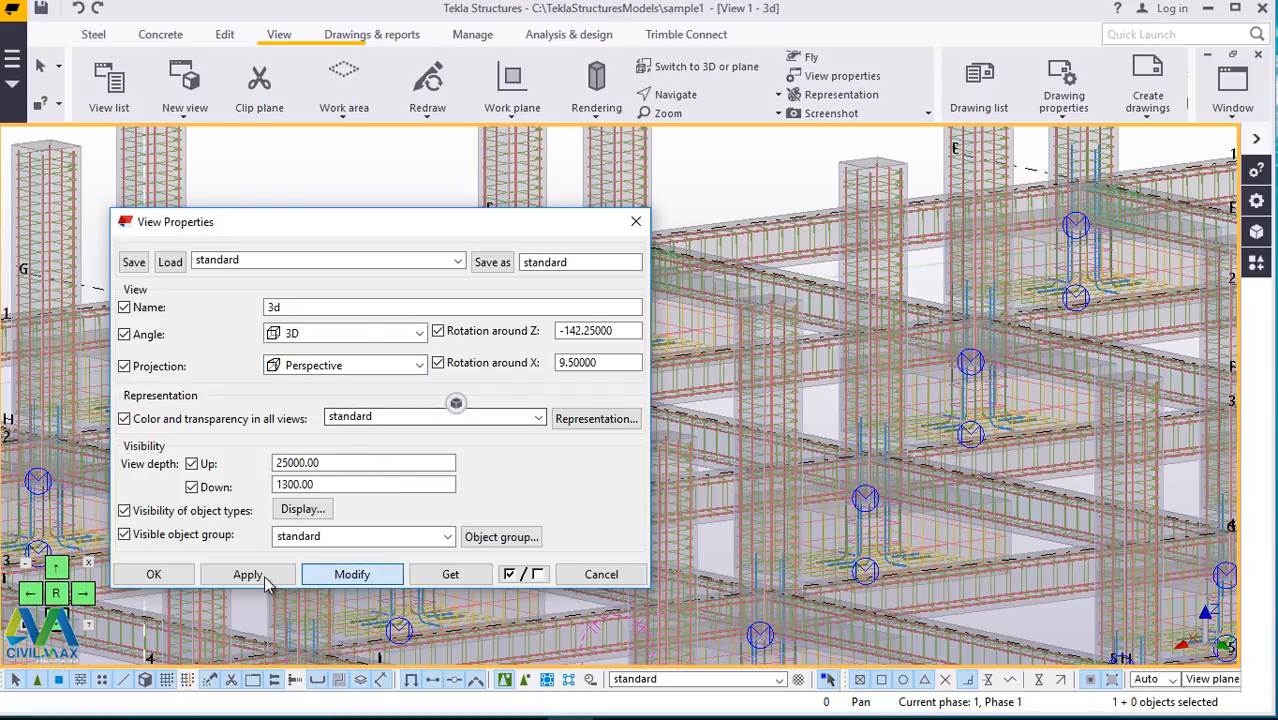
pyautogui.click(248, 575)
pyautogui.click(160, 577)
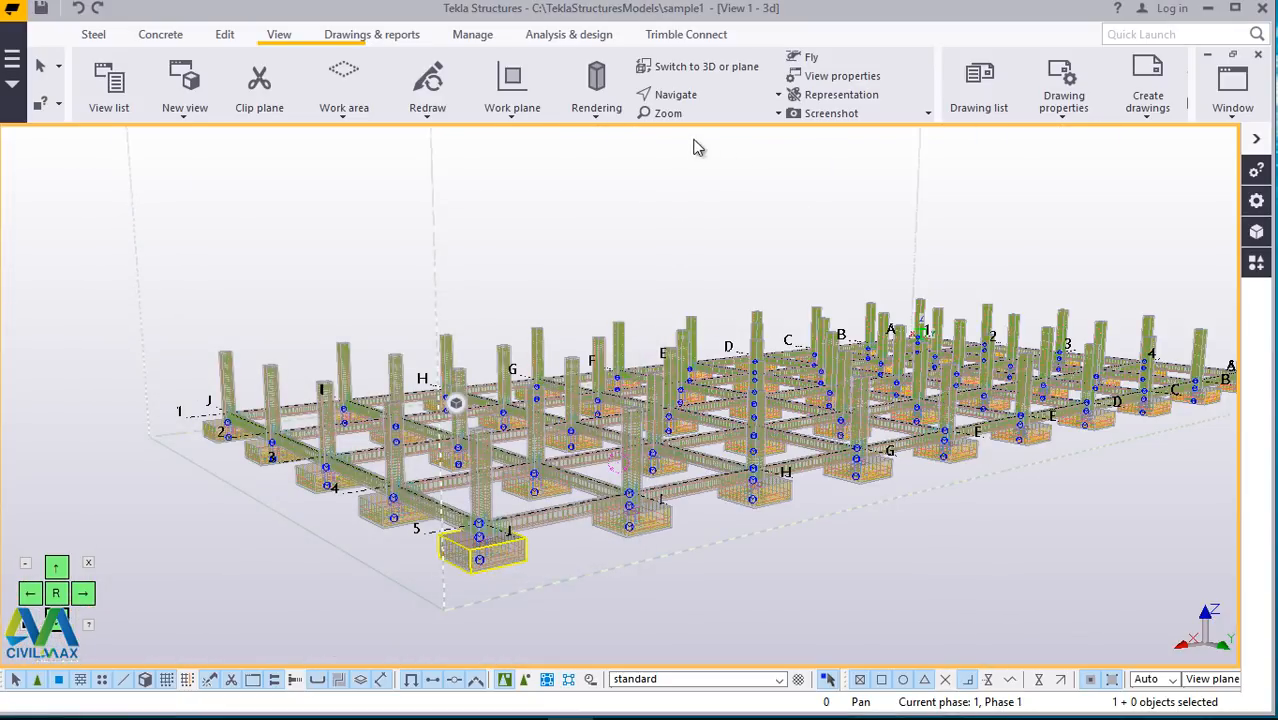
# Step: Rotate the perspective view to face the grid J side and inspect the reinforcement near the J-5 corner
pyautogui.click(675, 94)
pyautogui.click(685, 127)
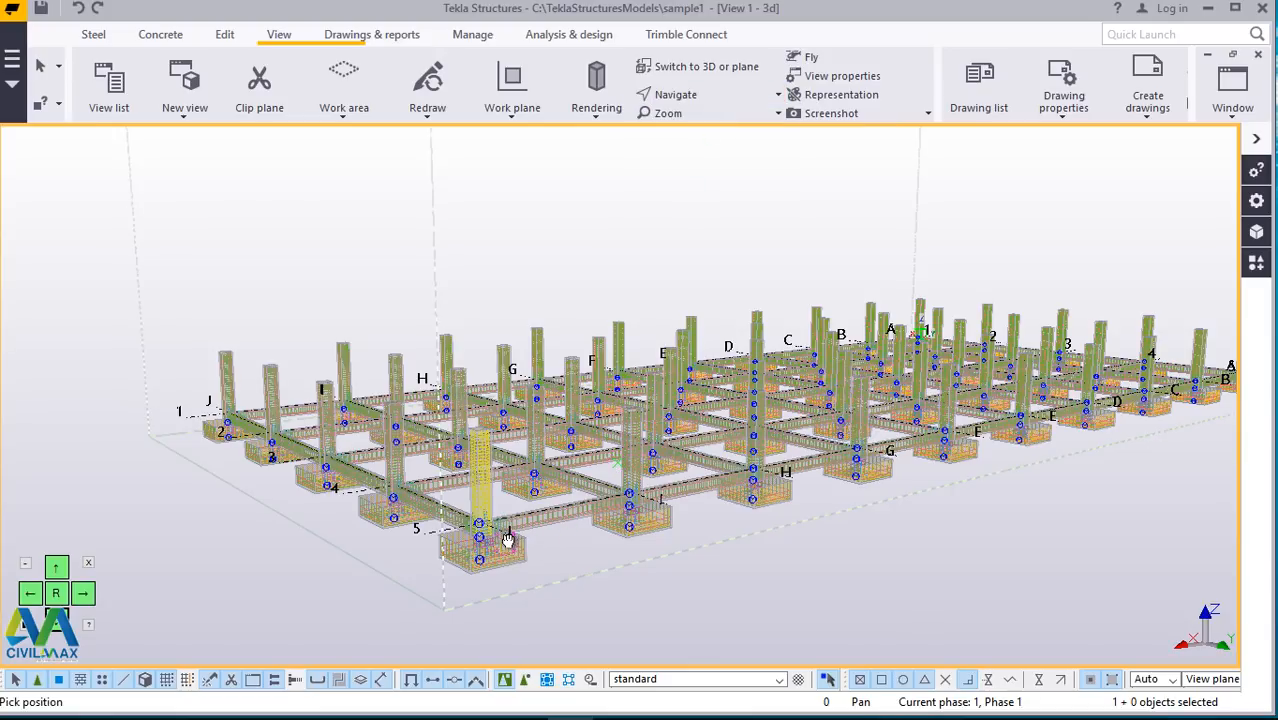
pyautogui.moveTo(508, 540); pyautogui.dragTo(407, 555)
pyautogui.scroll(8, 407, 555)
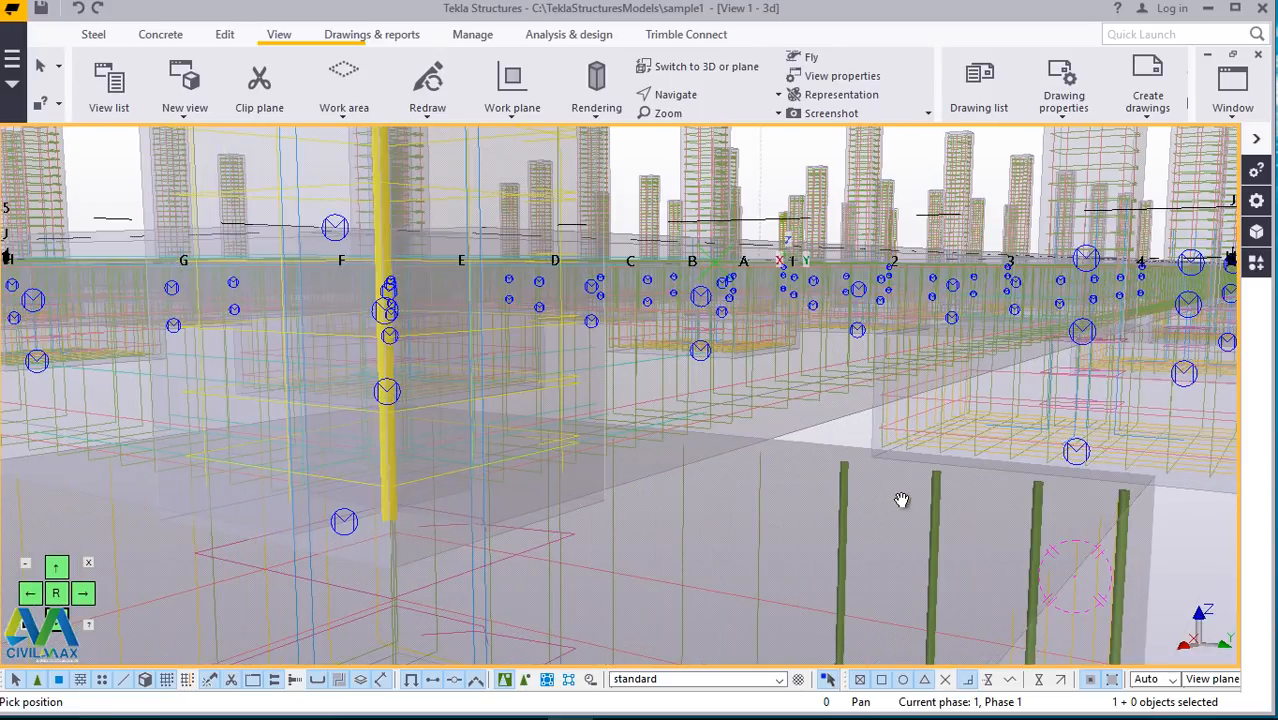
pyautogui.scroll(-4, 900, 497)
pyautogui.scroll(-4, 933, 494)
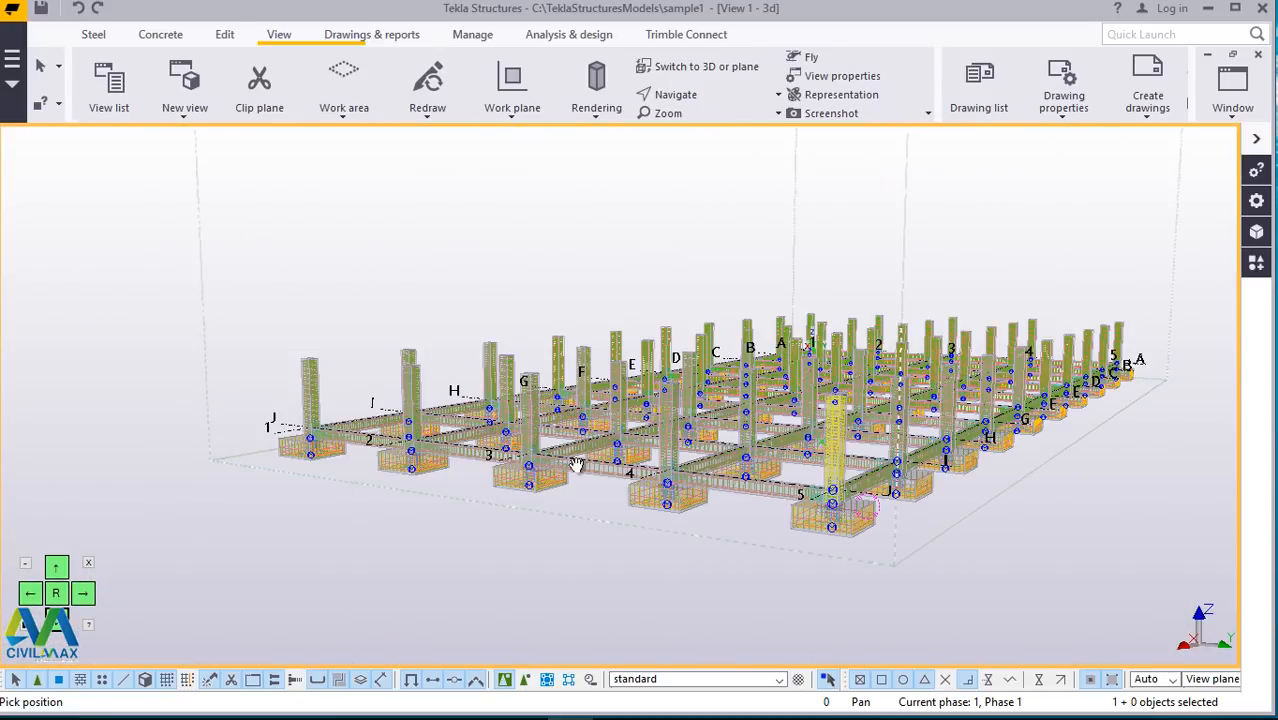
# Step: Examine the footing, column and beam reinforcement around J-3 and over the whole foundation from a low perspective angle
pyautogui.scroll(2, 469, 469)
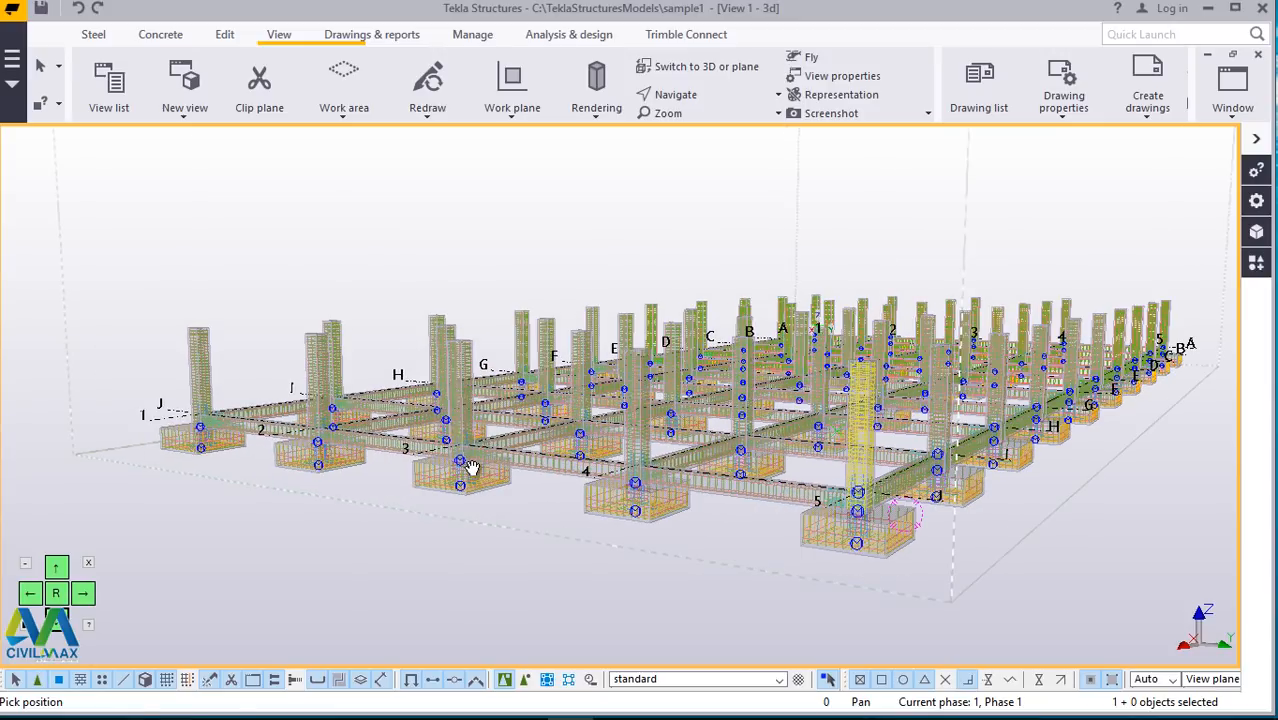
pyautogui.scroll(5, 490, 465)
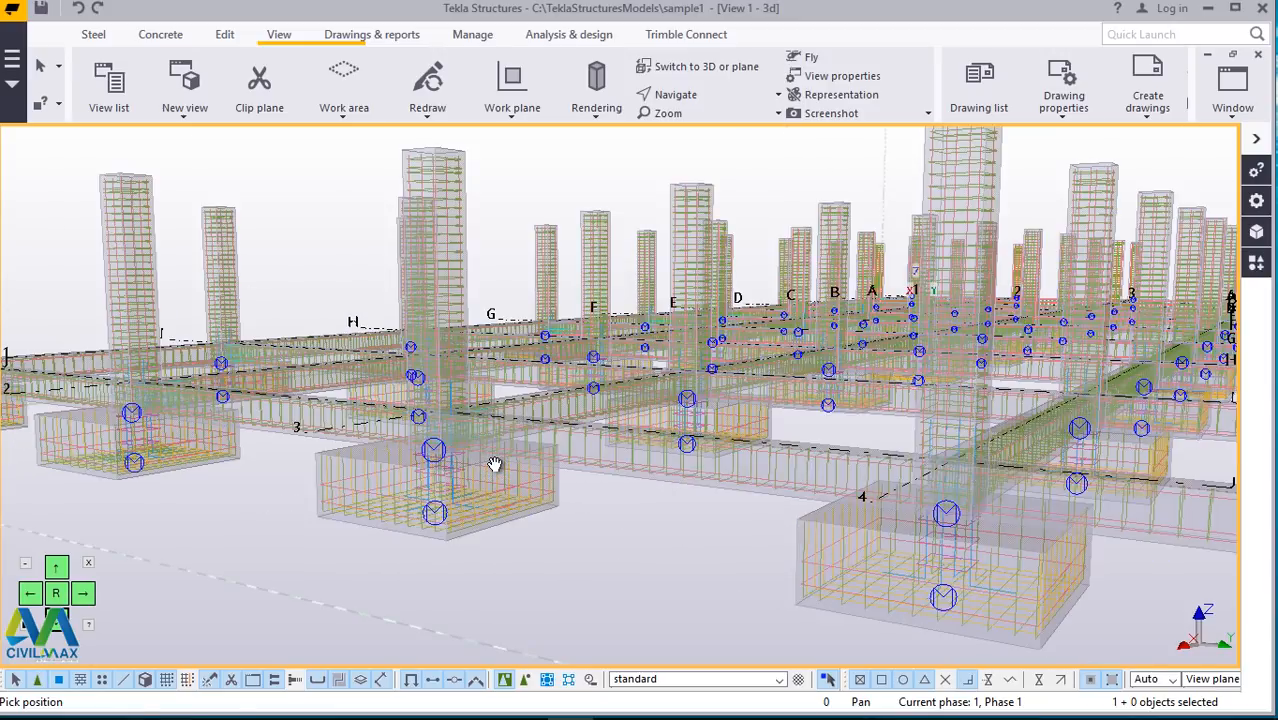
pyautogui.scroll(2, 494, 465)
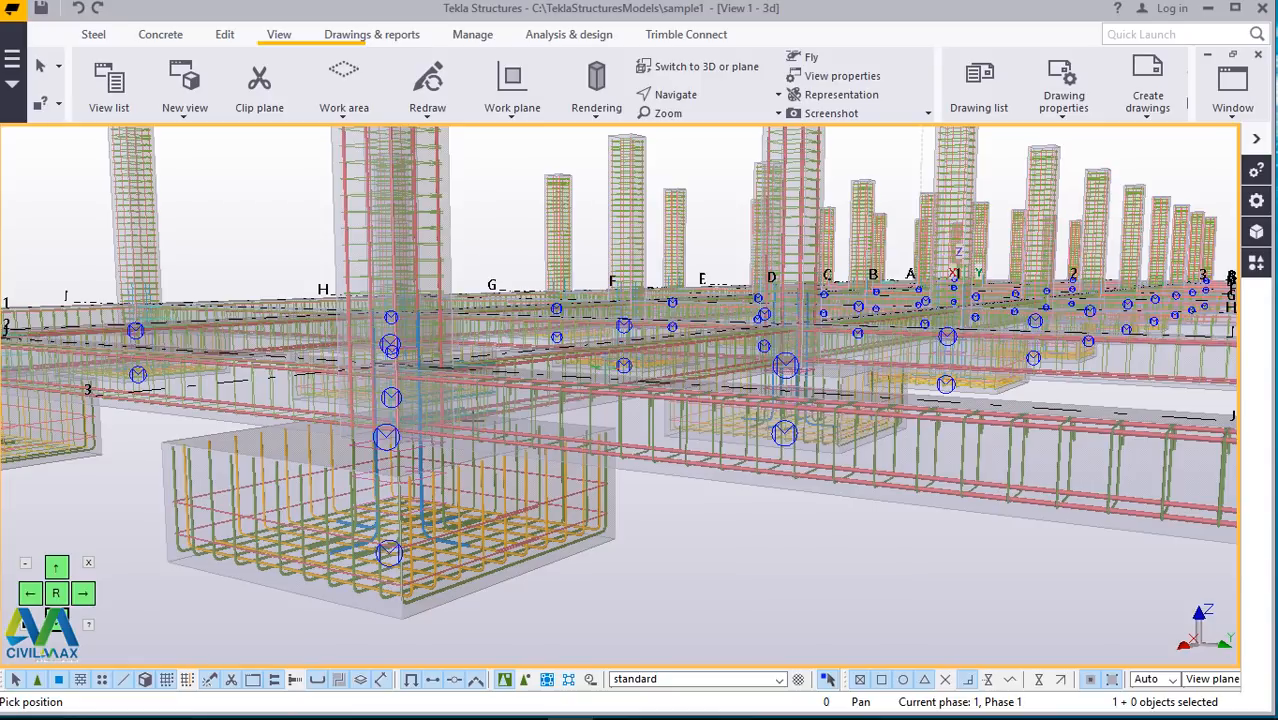
pyautogui.scroll(-6, 503, 423)
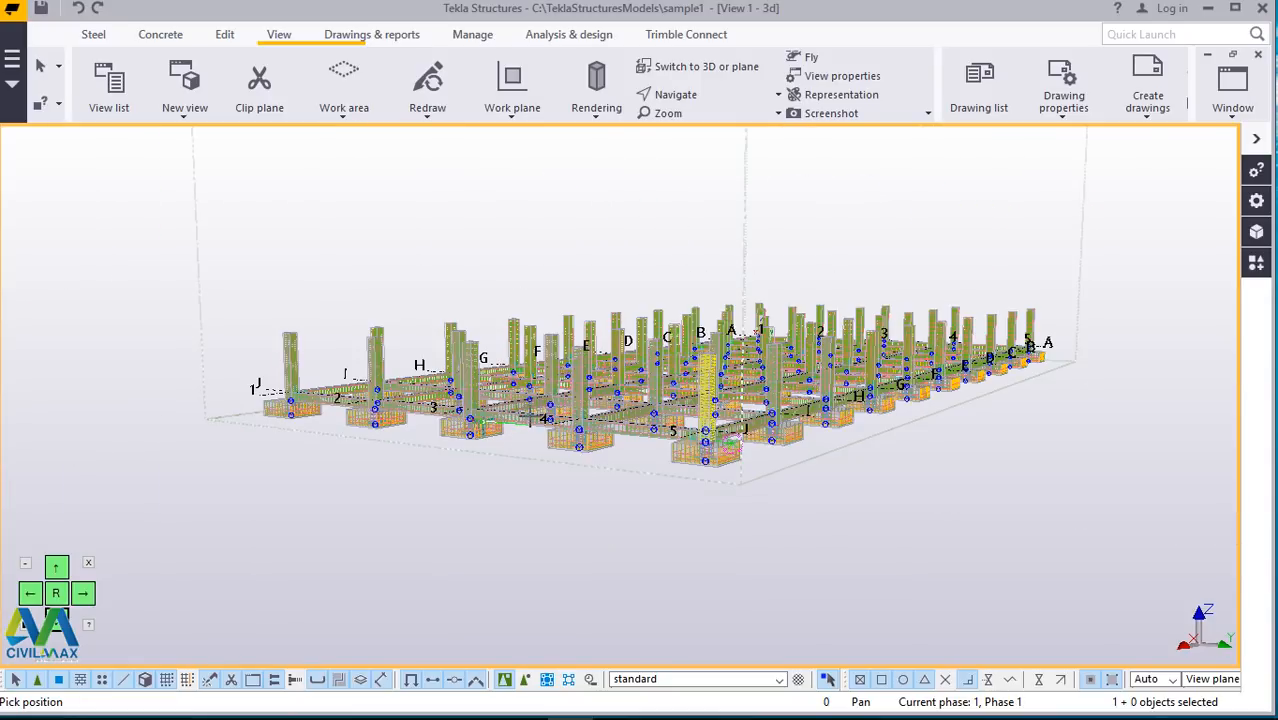
pyautogui.scroll(-4, 528, 420)
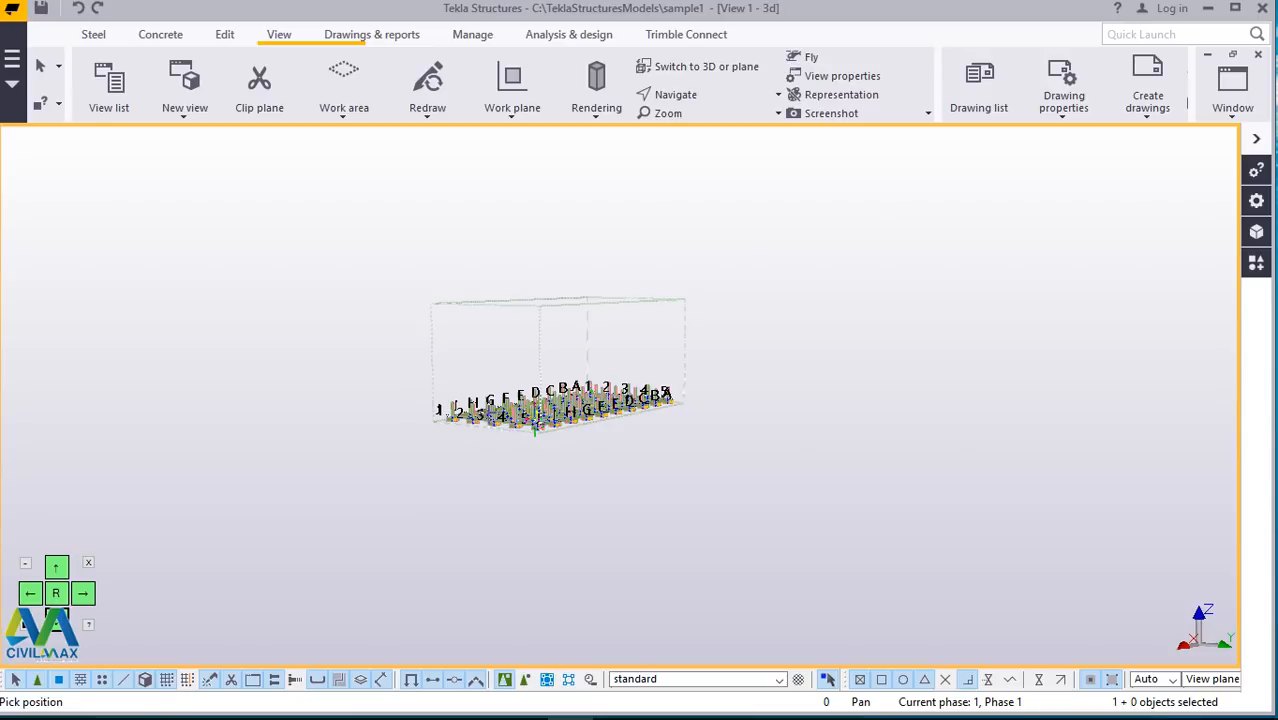
pyautogui.scroll(8, 490, 412)
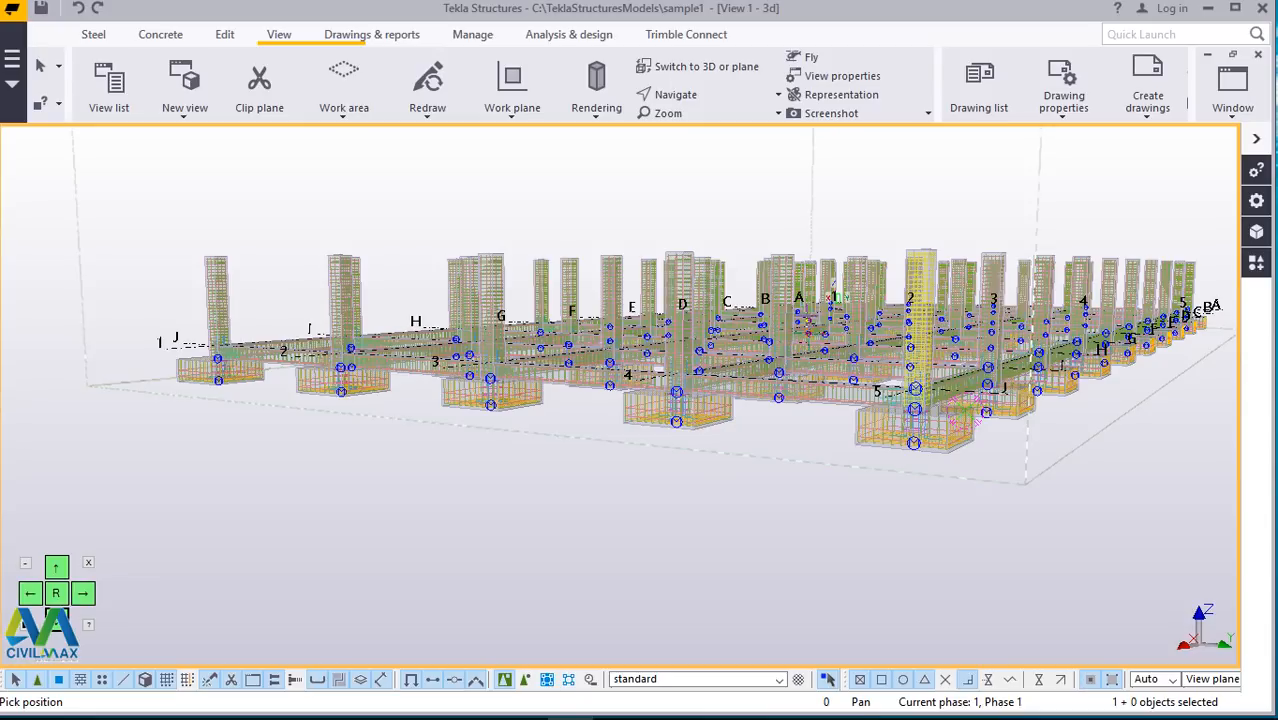
pyautogui.click(680, 93)
pyautogui.click(717, 125)
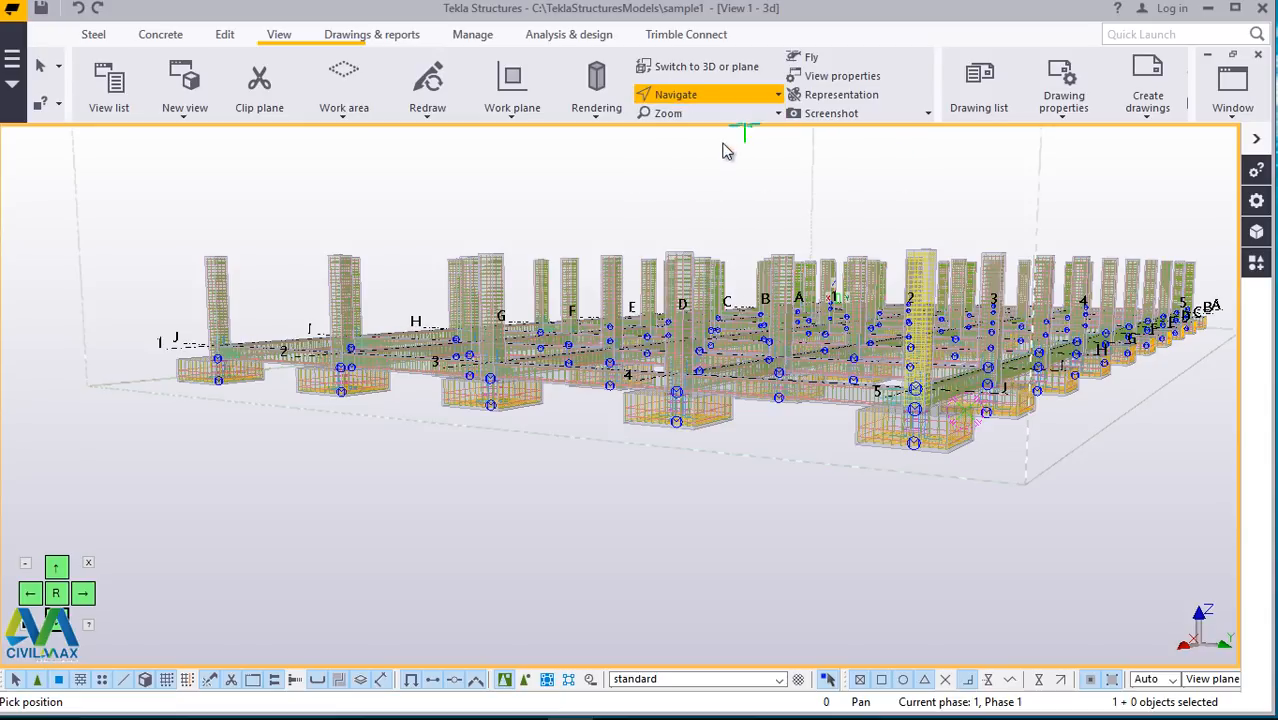